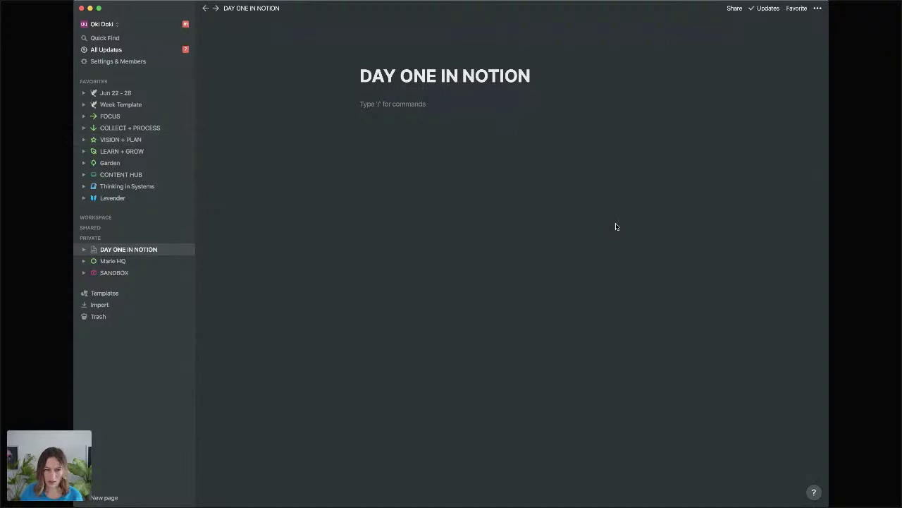
# Zoom the Notion interface in and out with Cmd+Plus/Minus, resize the window, and settle on a larger zoom.
pyautogui.press('super+plus')
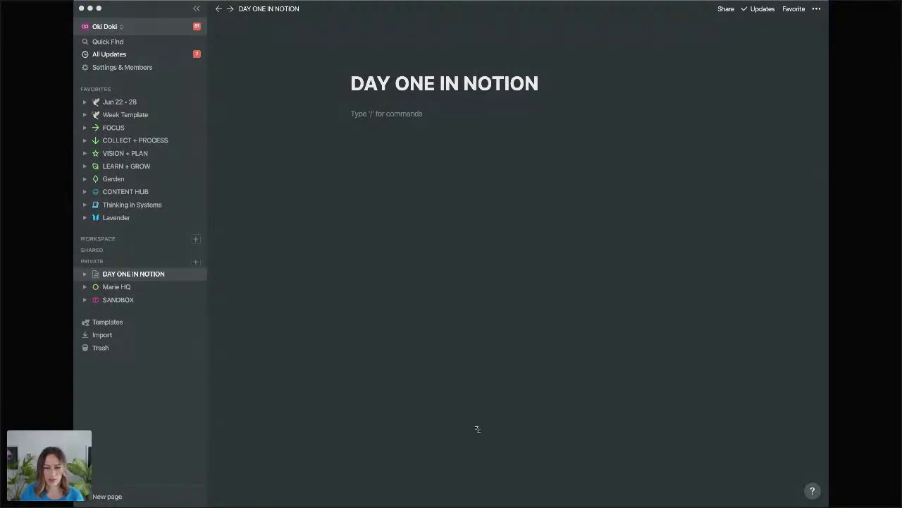
pyautogui.moveTo(829, 506)
pyautogui.mouseDown()
pyautogui.moveTo(515, 472)
pyautogui.moveTo(829, 506)
pyautogui.mouseUp()
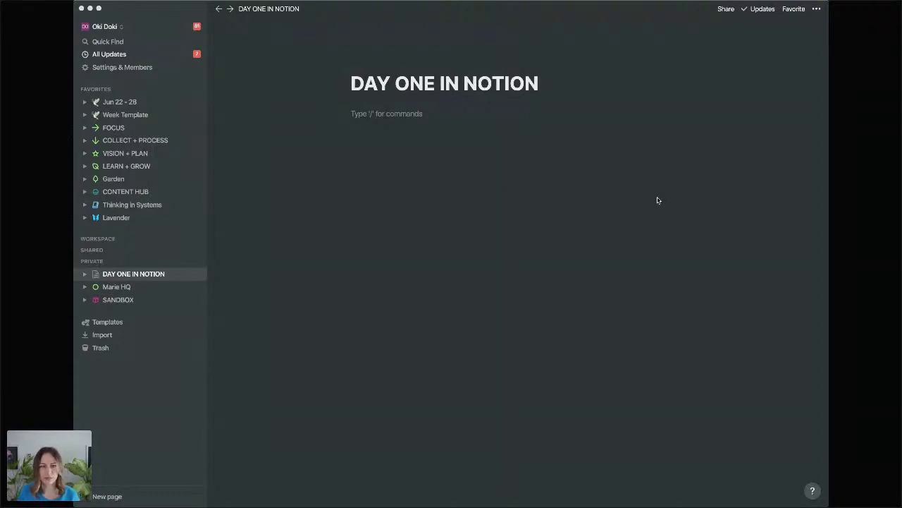
pyautogui.click(657, 200)
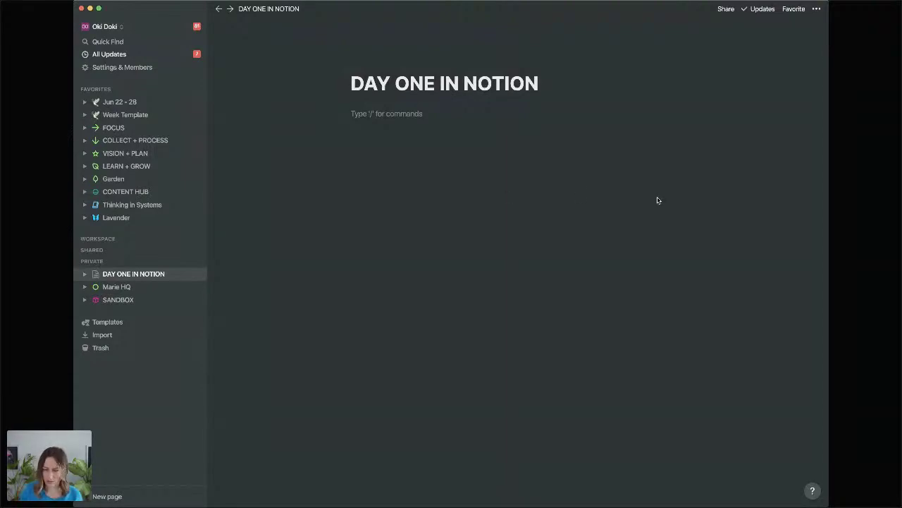
pyautogui.press('super+minus')
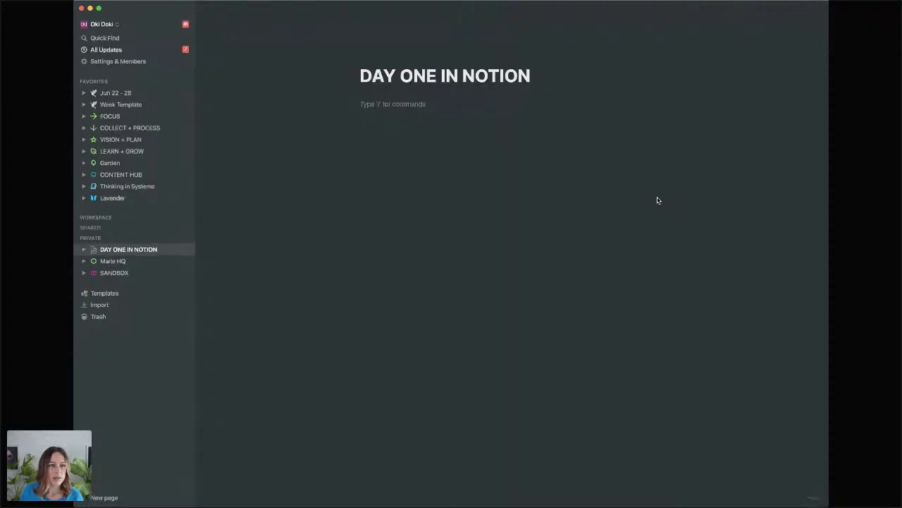
pyautogui.press('super+equal')
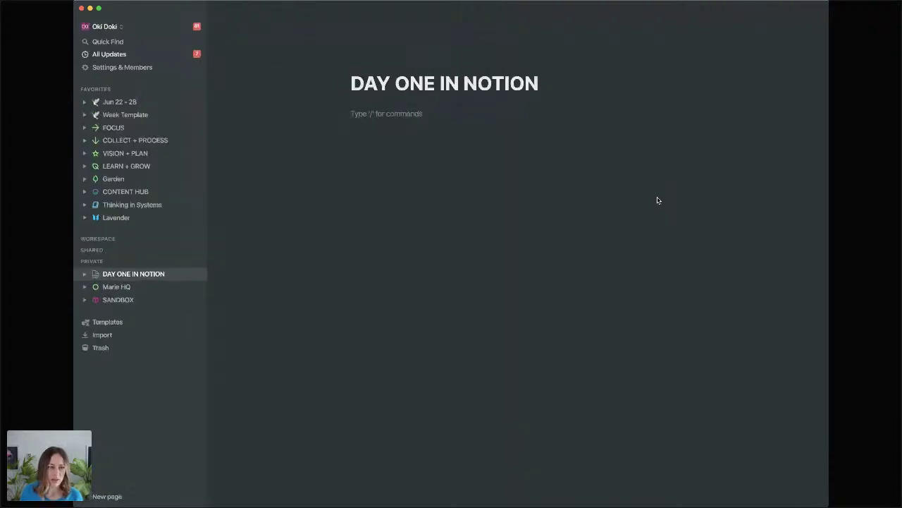
pyautogui.press('super+equal')
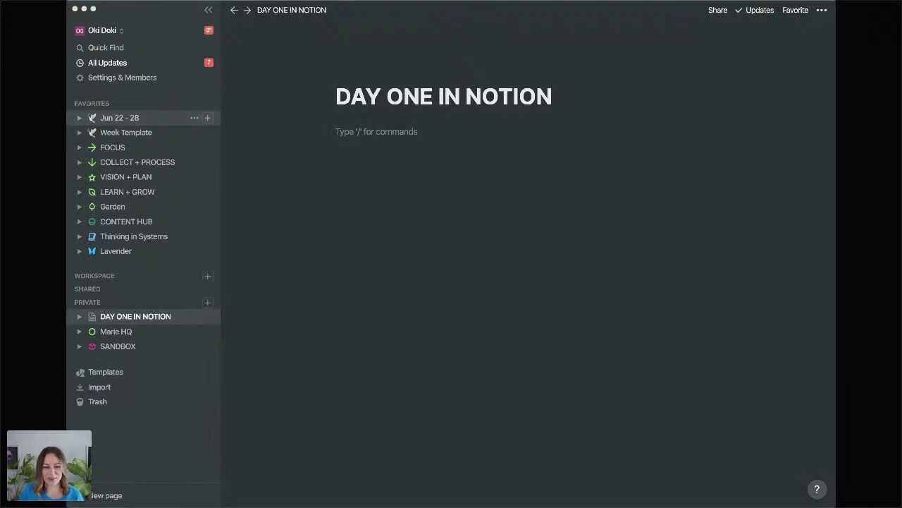
pyautogui.click(418, 197)
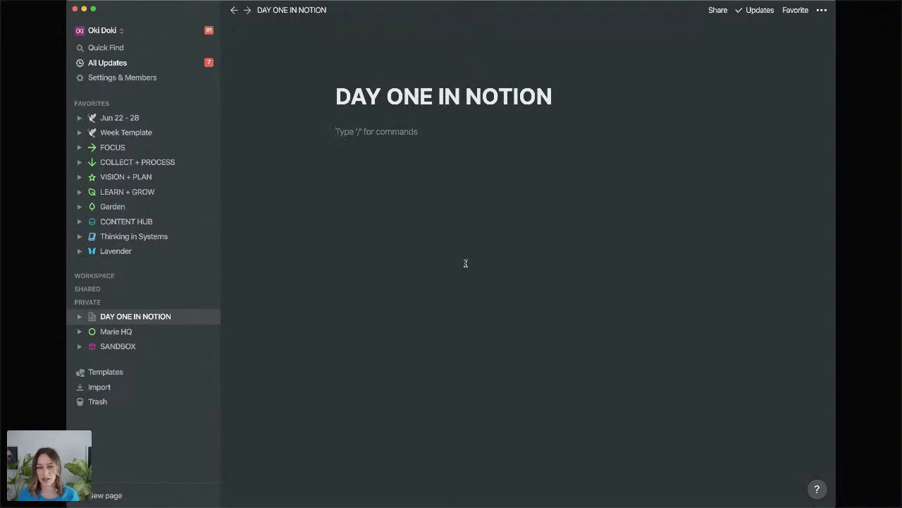
pyautogui.write('/')
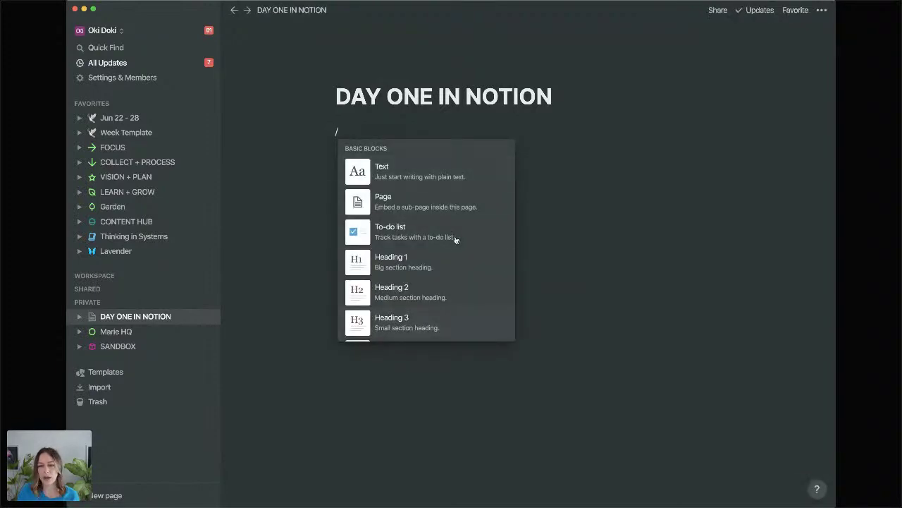
pyautogui.scroll(-5, 455, 238)
pyautogui.scroll(-4, 455, 236)
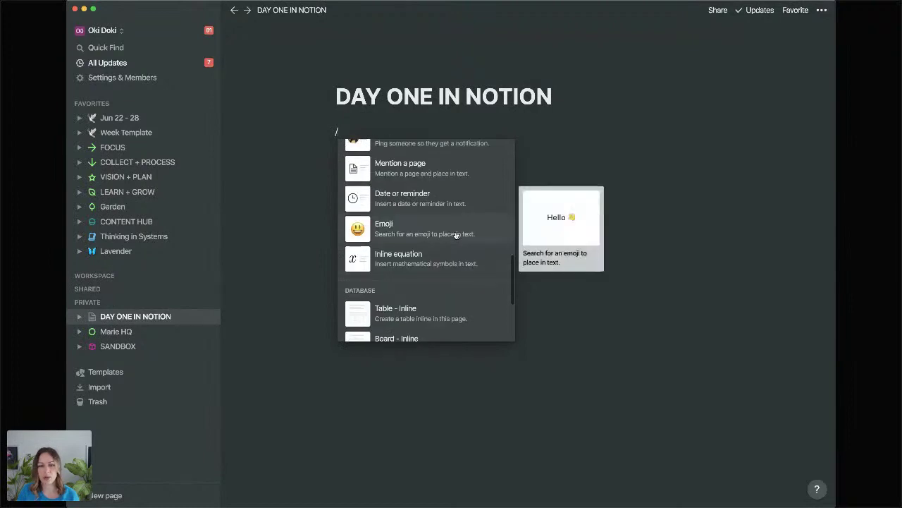
pyautogui.scroll(2, 456, 236)
pyautogui.scroll(-1, 455, 235)
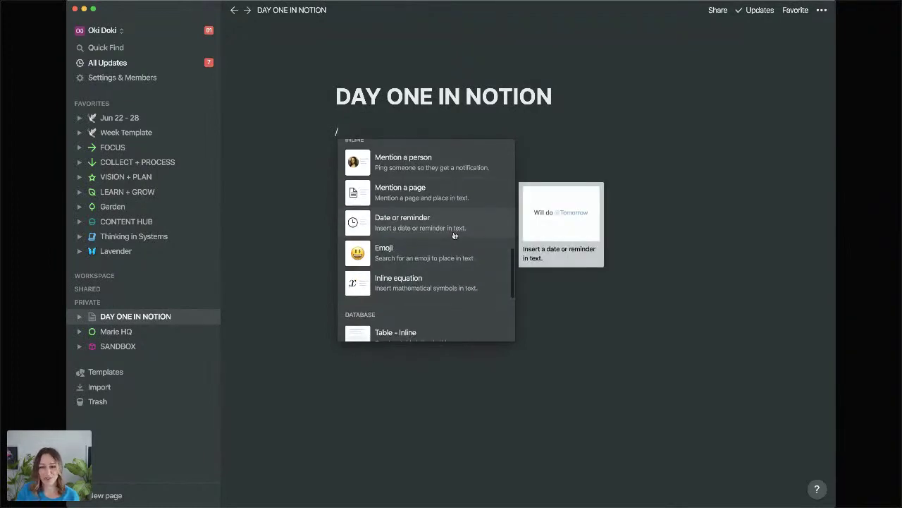
pyautogui.scroll(-1, 453, 233)
pyautogui.scroll(-1, 394, 263)
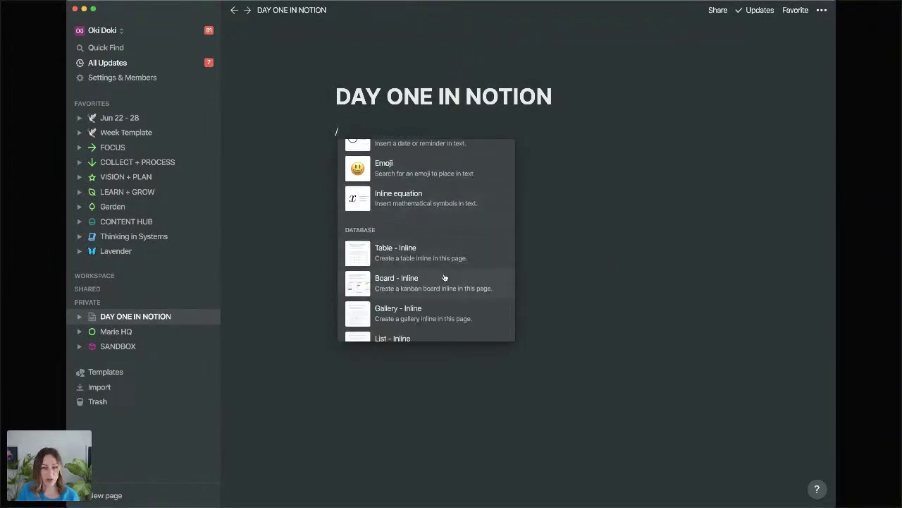
pyautogui.scroll(-4, 445, 276)
pyautogui.scroll(-6, 445, 277)
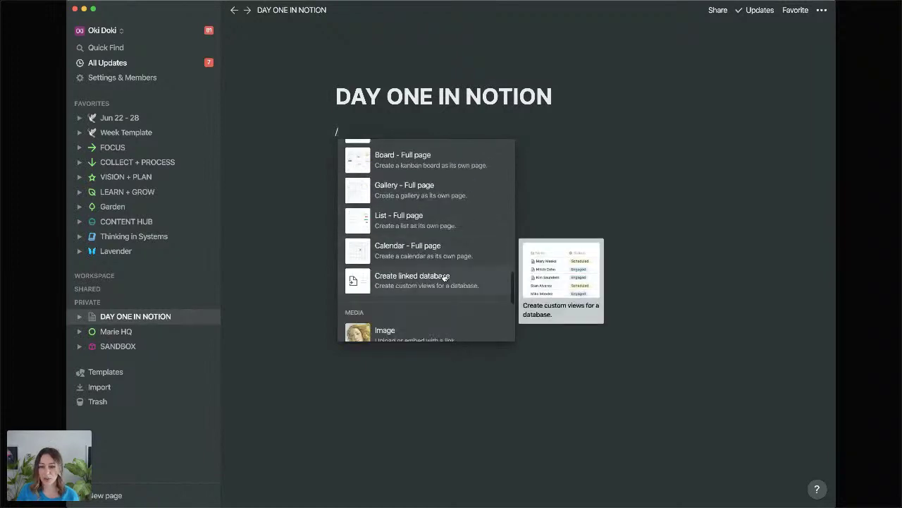
pyautogui.scroll(-1, 444, 277)
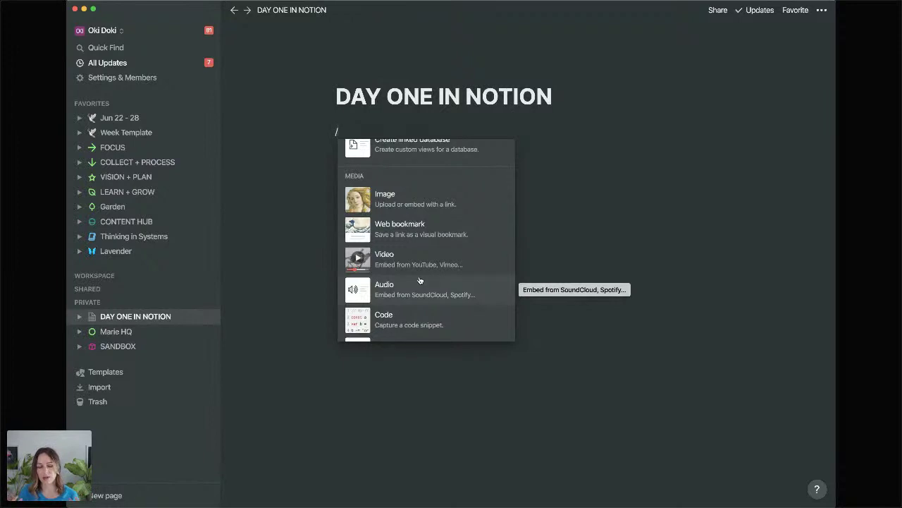
pyautogui.scroll(-5, 419, 280)
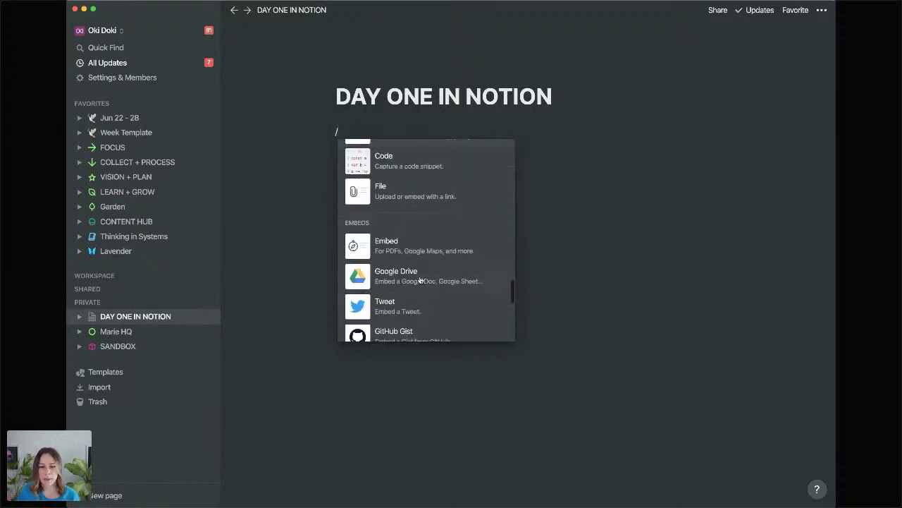
pyautogui.click(417, 366)
pyautogui.press('BackSpace')
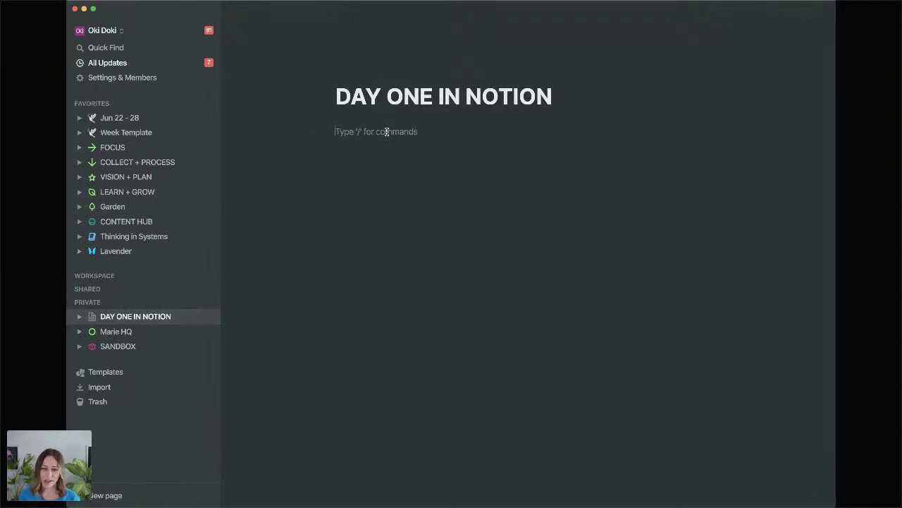
# Add a Heading 1 reading 'Today we are coving the basics' under the page title.
pyautogui.write('#')
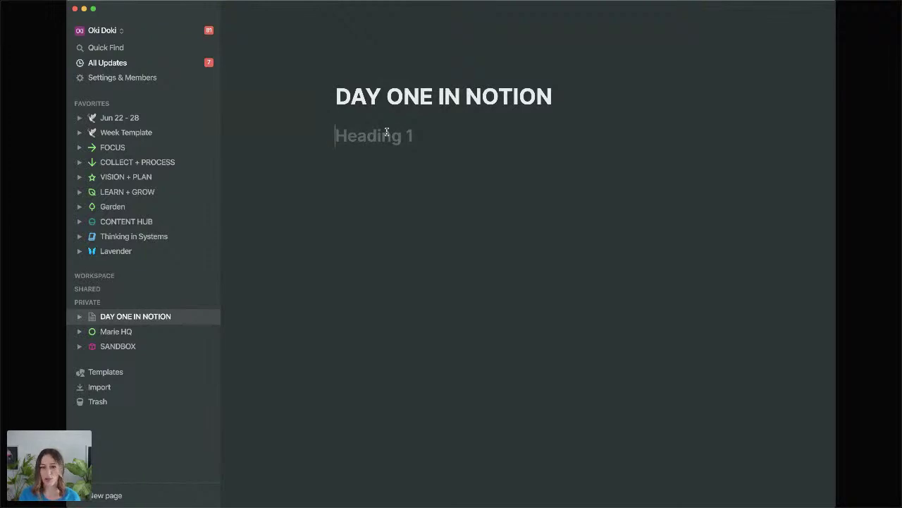
pyautogui.press('alt+super+2')
pyautogui.press('alt+super+3')
pyautogui.press('alt+super+1')
pyautogui.press('alt+super+3')
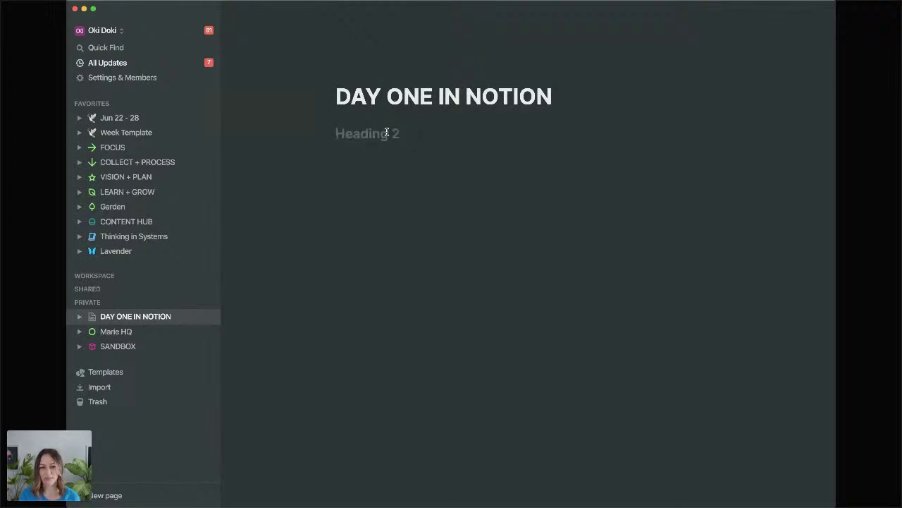
pyautogui.press('alt+super+1')
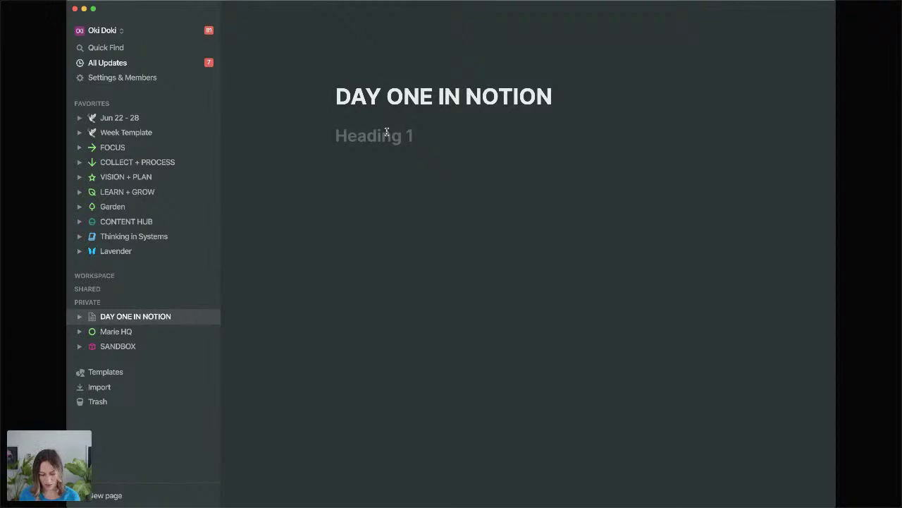
pyautogui.write('Today we are coving he')
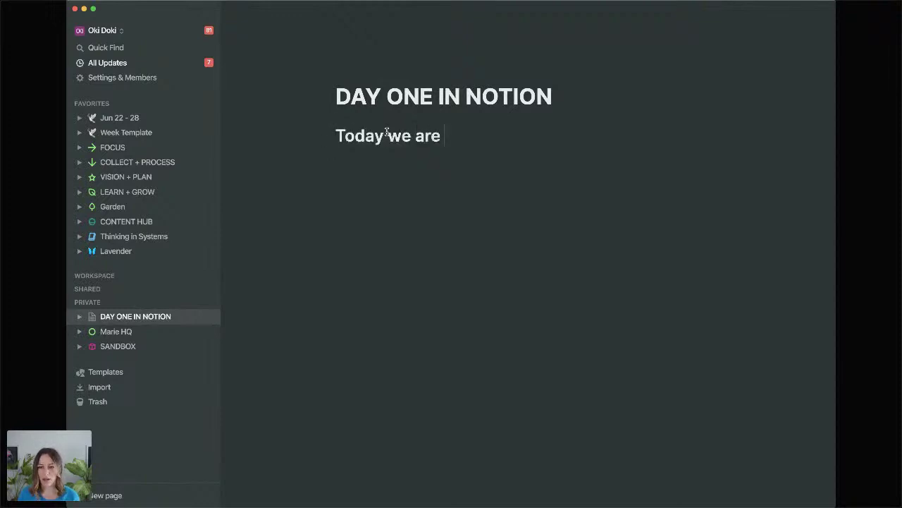
pyautogui.press('BackSpace')
pyautogui.press('BackSpace')
pyautogui.write('te')
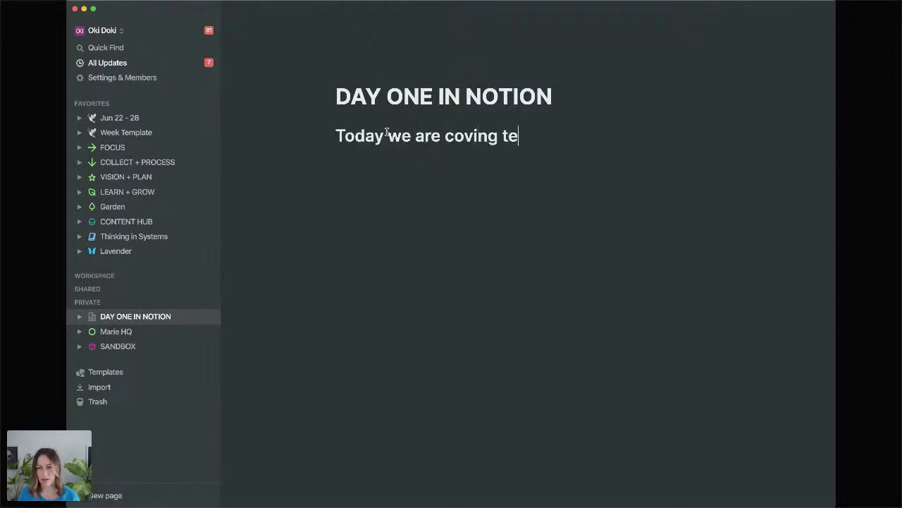
pyautogui.press('BackSpace')
pyautogui.write('he basics')
# Add the line 'Lets make a table' below the heading, followed by a /table command.
pyautogui.press('Return')
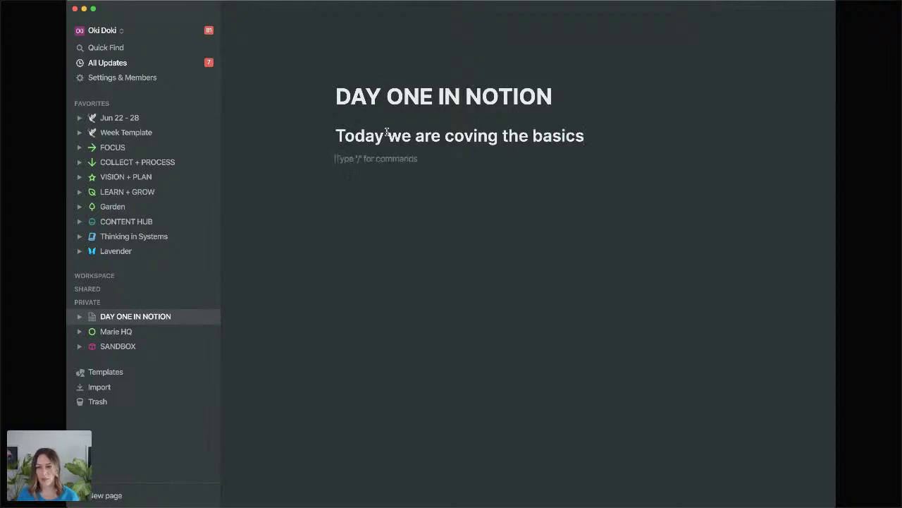
pyautogui.press('Return')
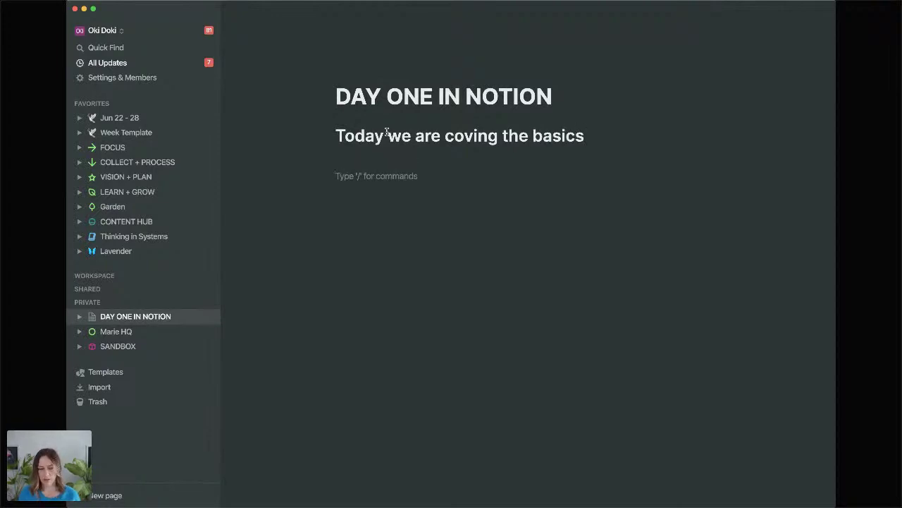
pyautogui.write('Lets make atabl')
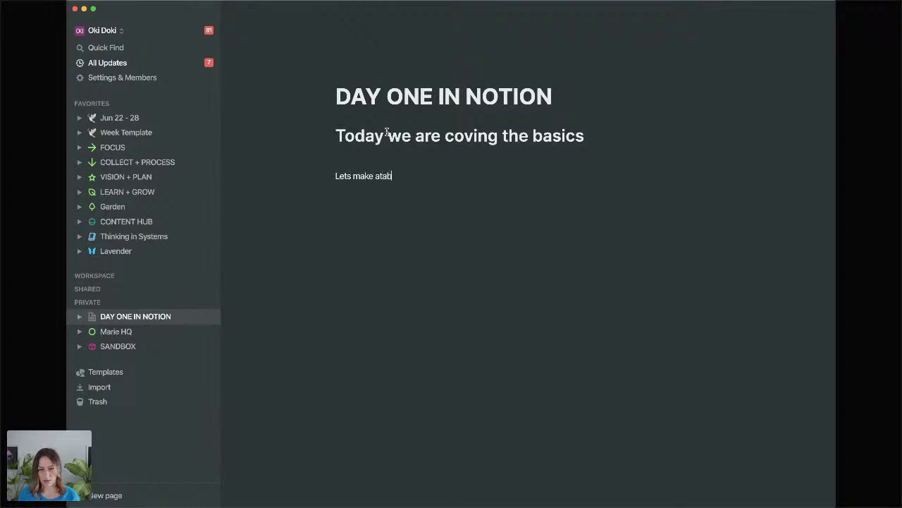
pyautogui.press('BackSpace')
pyautogui.press('BackSpace')
pyautogui.press('BackSpace')
pyautogui.press('BackSpace')
pyautogui.write('table')
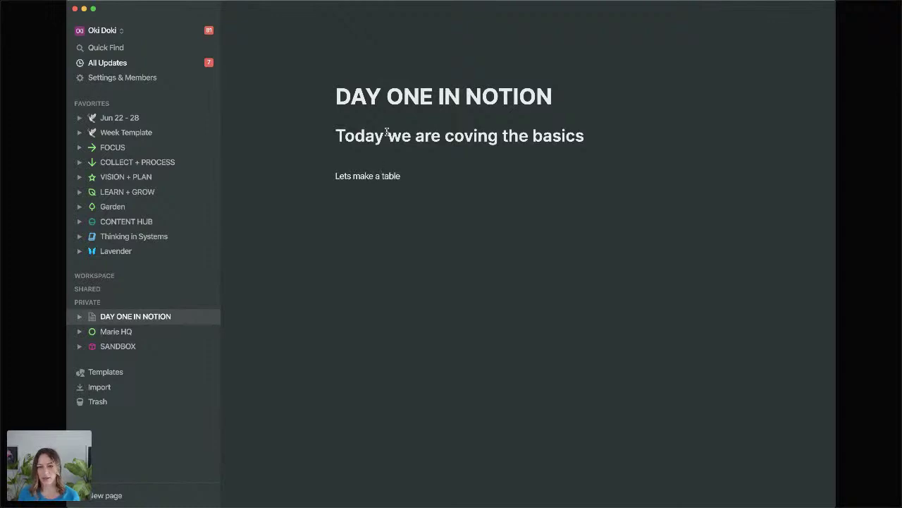
pyautogui.press('Return')
pyautogui.write('/tab')
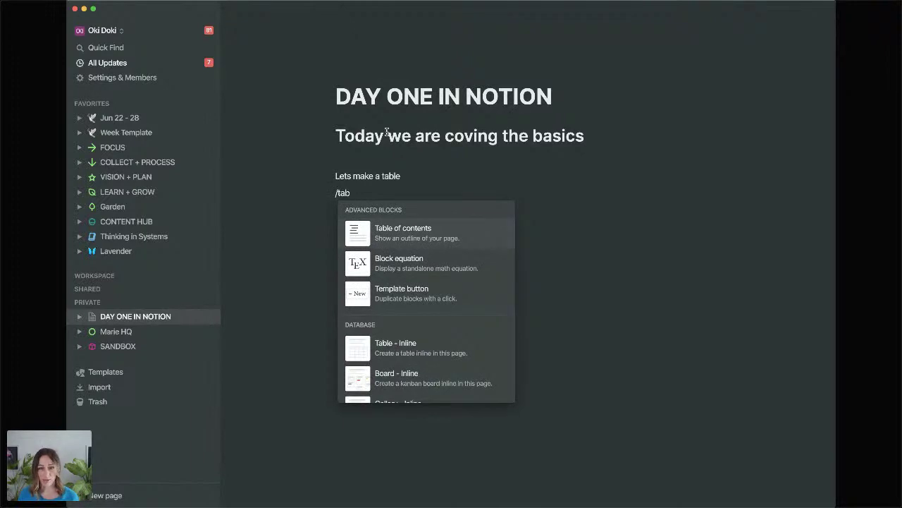
pyautogui.write('le')
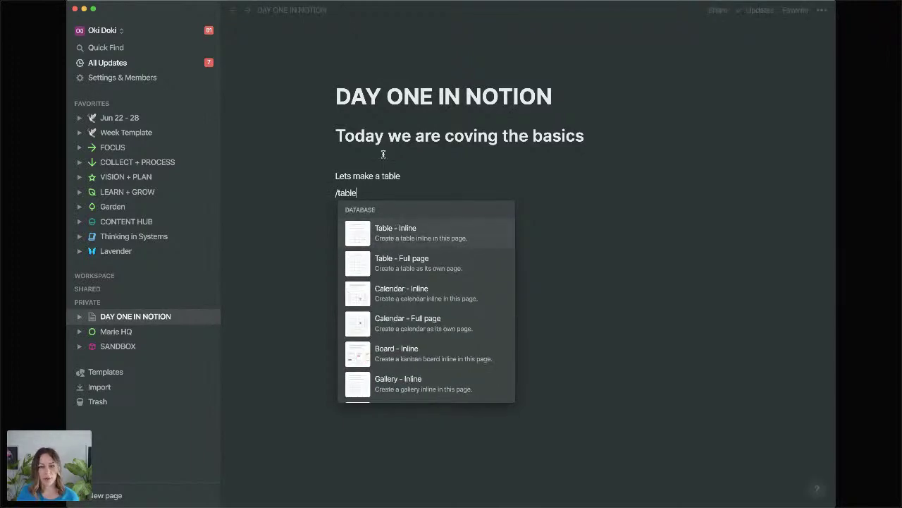
# Insert an inline table database titled 'Table' below the sentence.
pyautogui.click(472, 232)
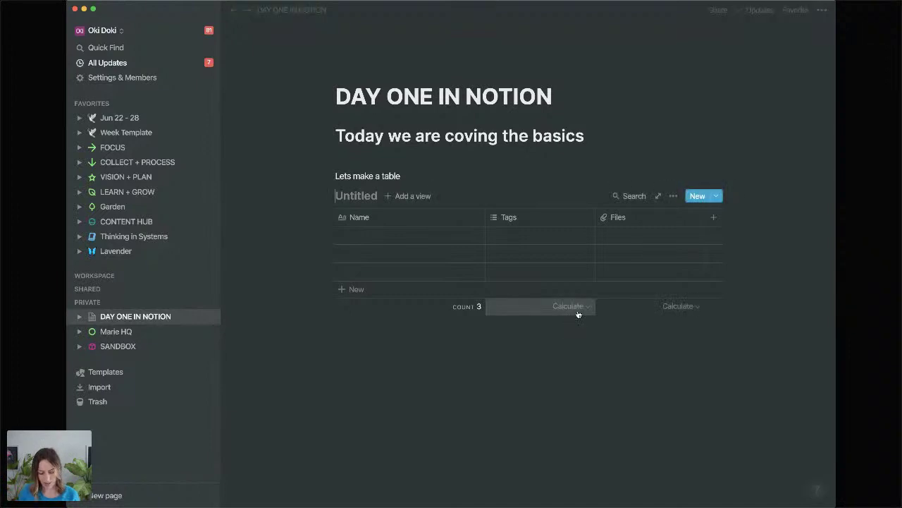
pyautogui.write('Table')
pyautogui.click(536, 393)
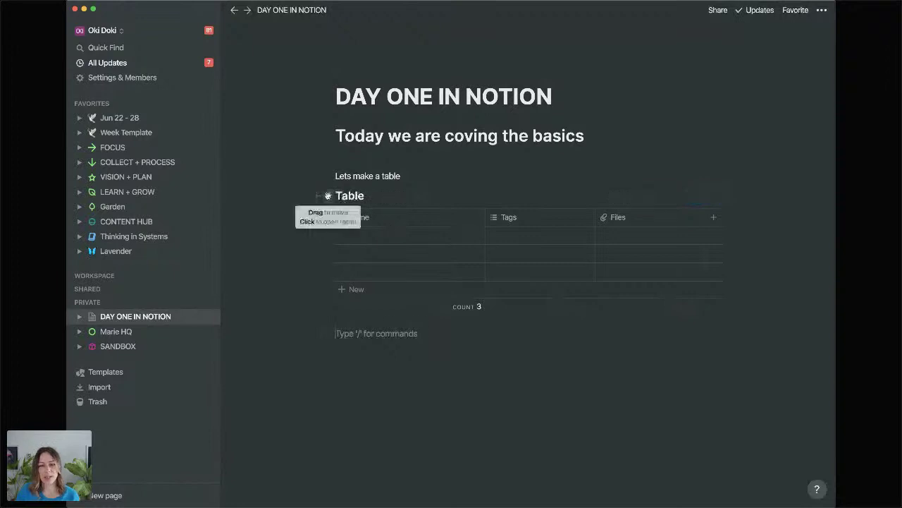
# Move the Table database into the sidebar and nest it under the DAY ONE IN NOTION page.
pyautogui.moveTo(327, 195); pyautogui.dragTo(84, 314)
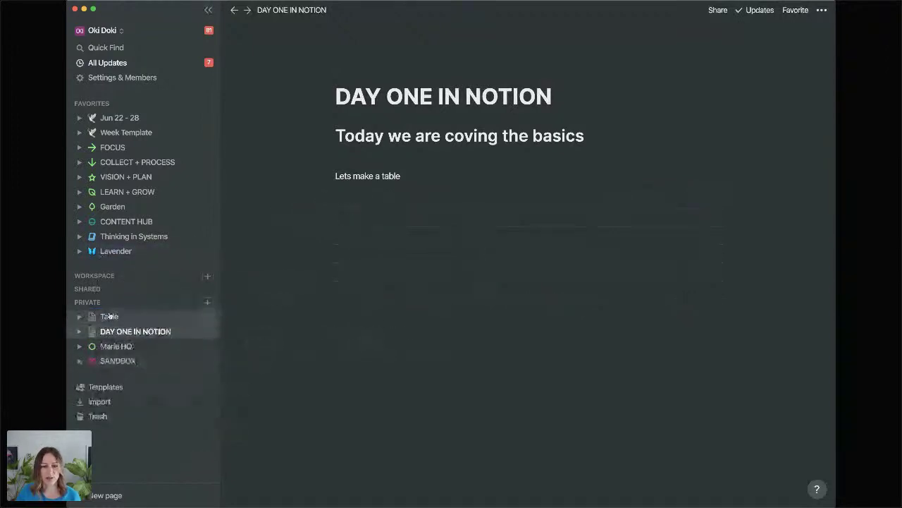
pyautogui.click(110, 316)
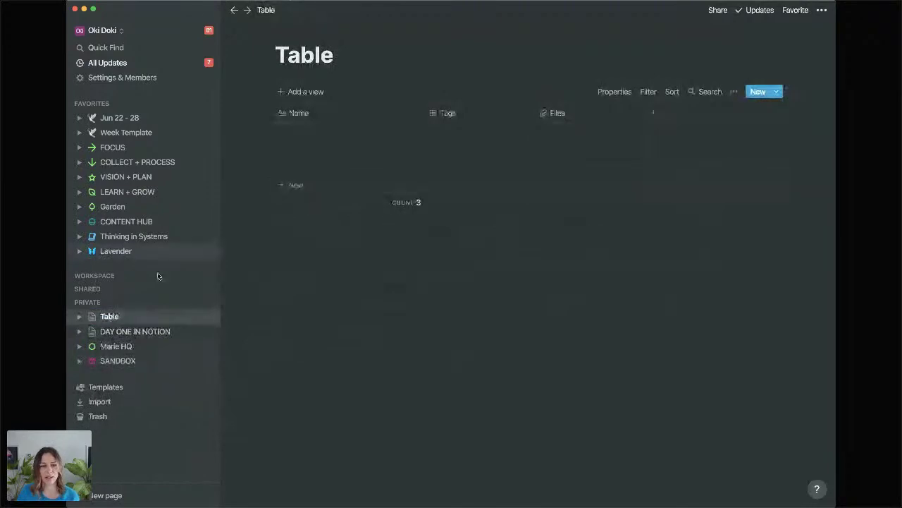
pyautogui.moveTo(112, 314); pyautogui.dragTo(123, 332)
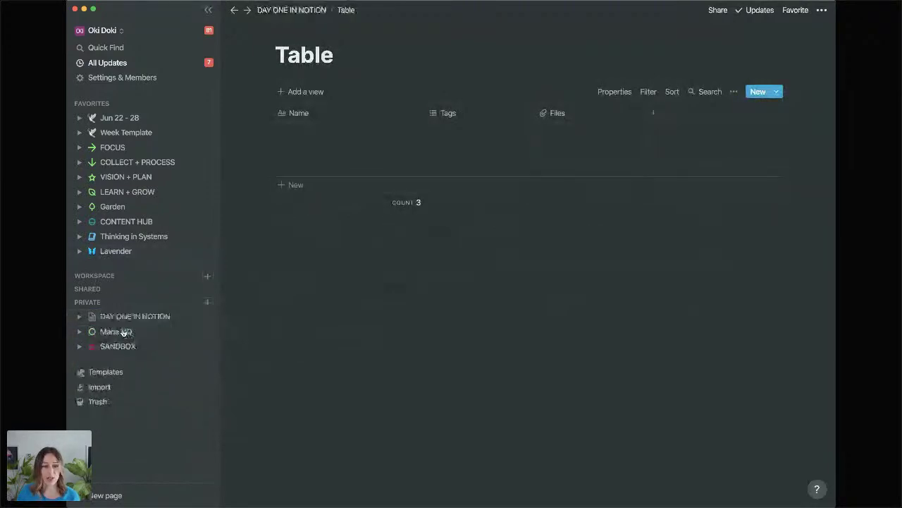
pyautogui.click(134, 317)
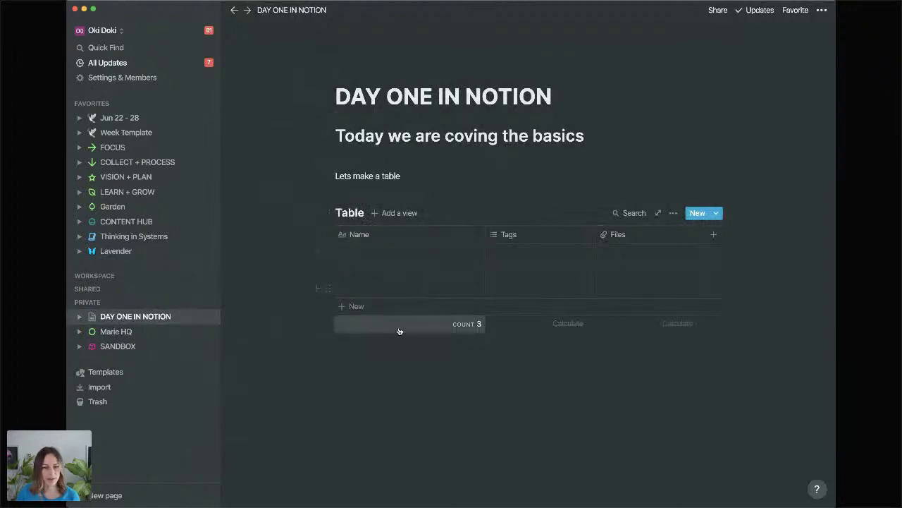
# Retitle the inline table as 'Task' and add an empty block beneath it.
pyautogui.doubleClick(345, 214)
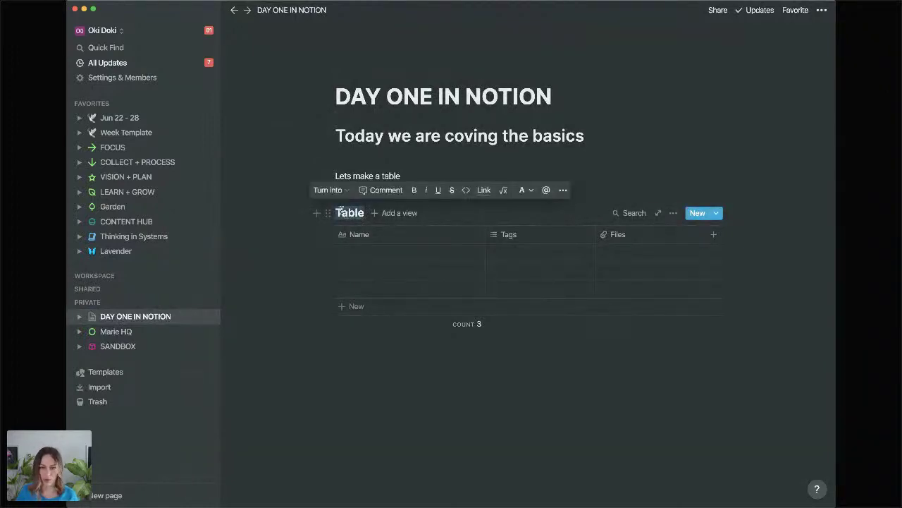
pyautogui.write('Task')
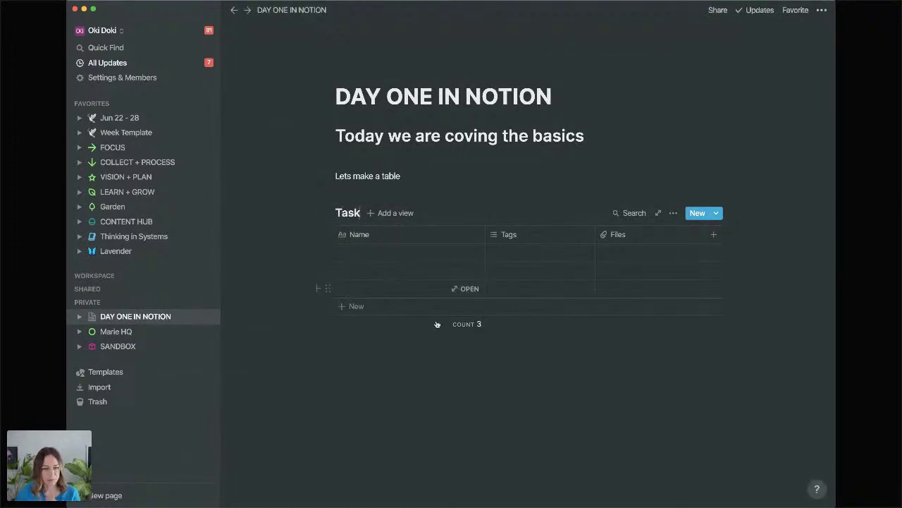
pyautogui.click(684, 455)
pyautogui.click(820, 489)
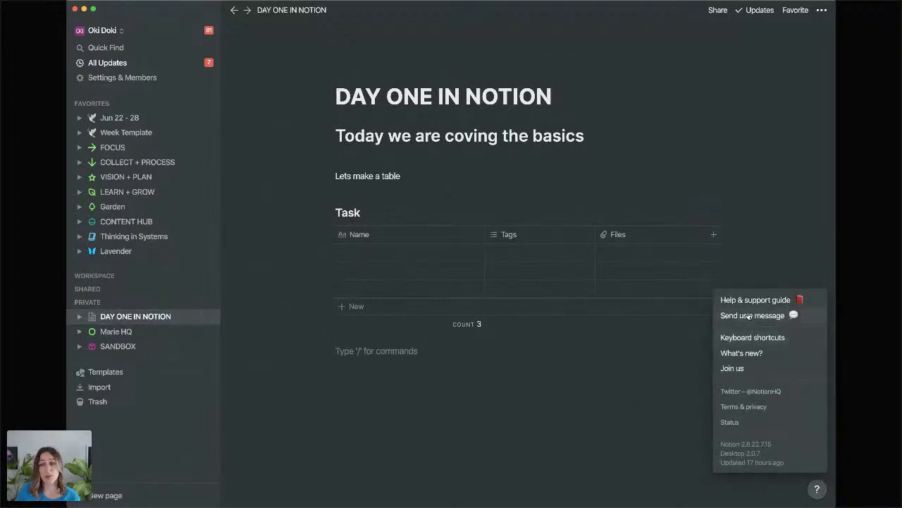
pyautogui.click(416, 356)
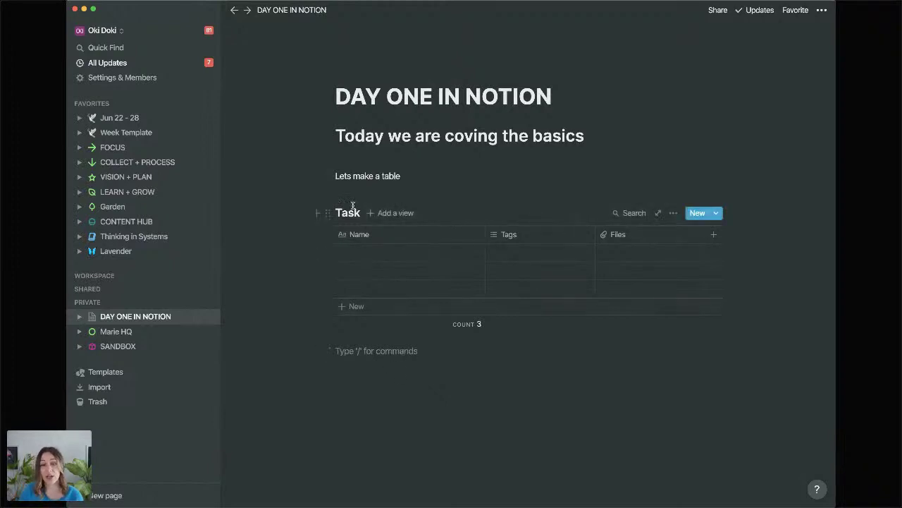
# Change the inline table's title from 'Task' to 'Notes' and deselect it.
pyautogui.doubleClick(349, 213)
pyautogui.write('Notes')
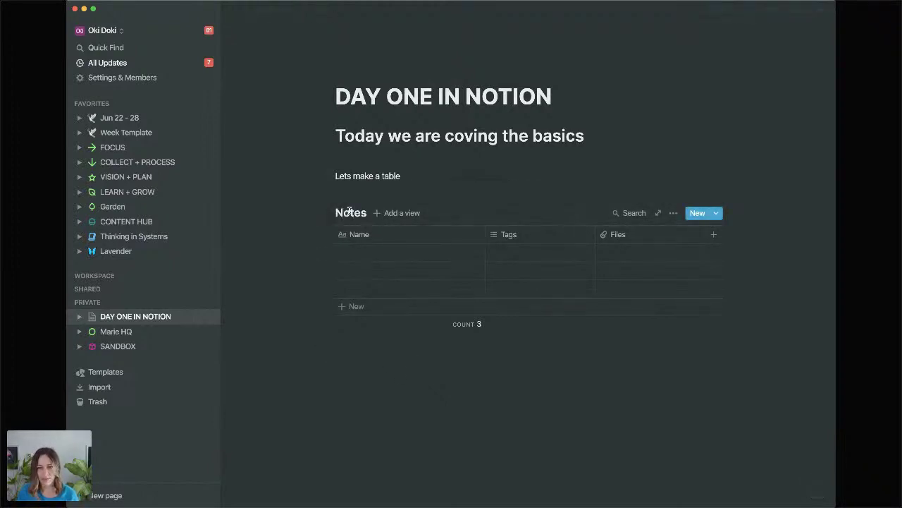
pyautogui.click(376, 367)
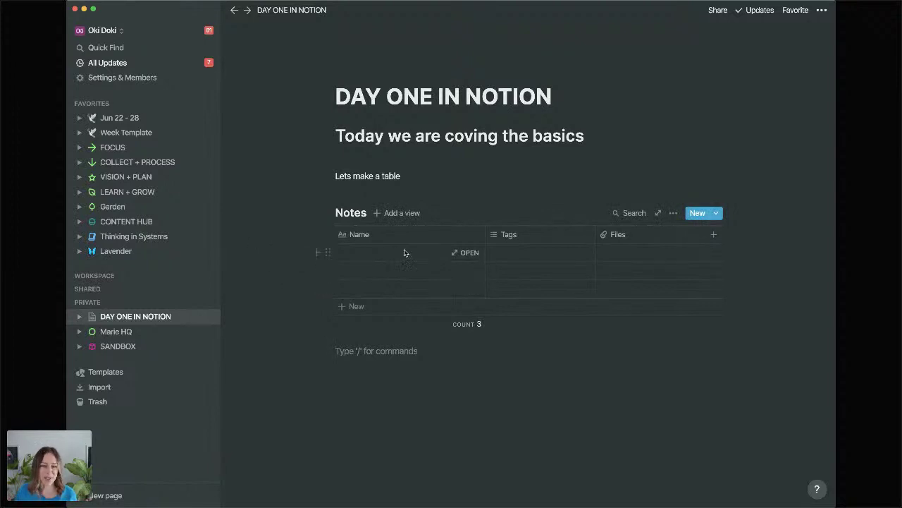
# Add a List layout view named 'List' to the Notes database.
pyautogui.click(400, 217)
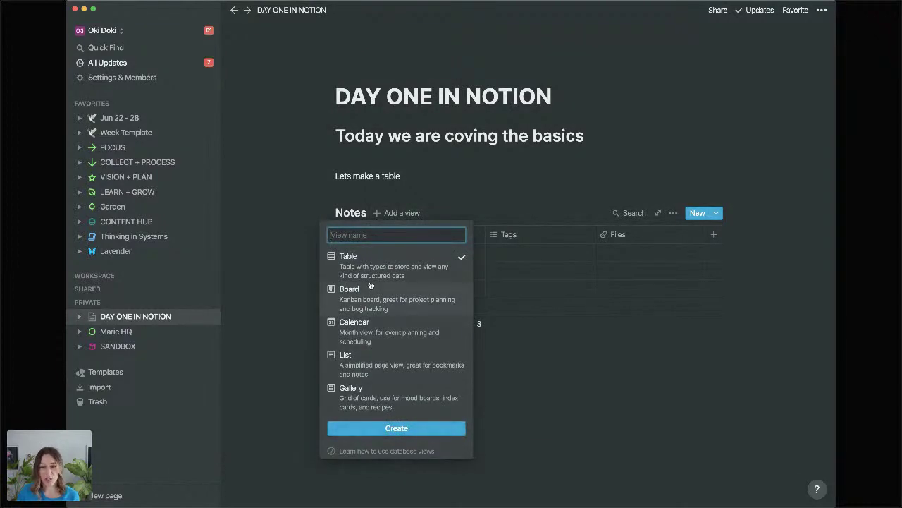
pyautogui.click(375, 366)
pyautogui.write('List')
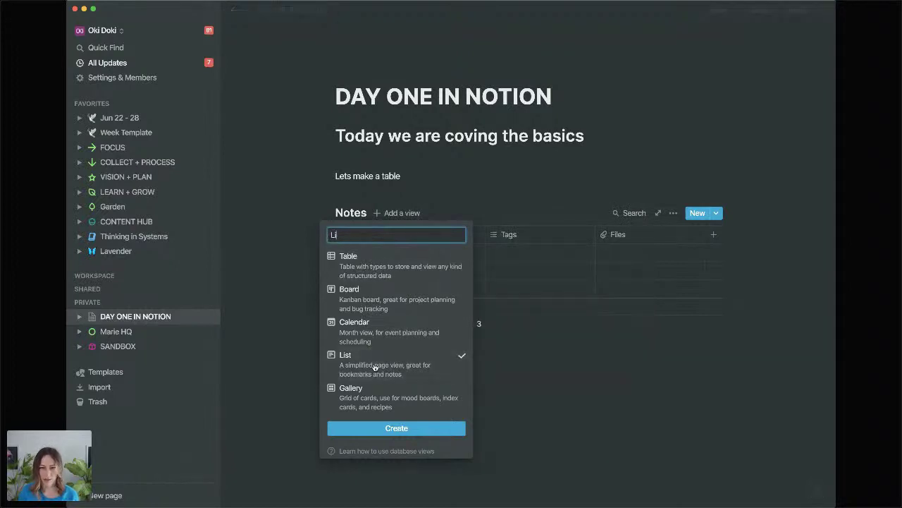
pyautogui.press('Return')
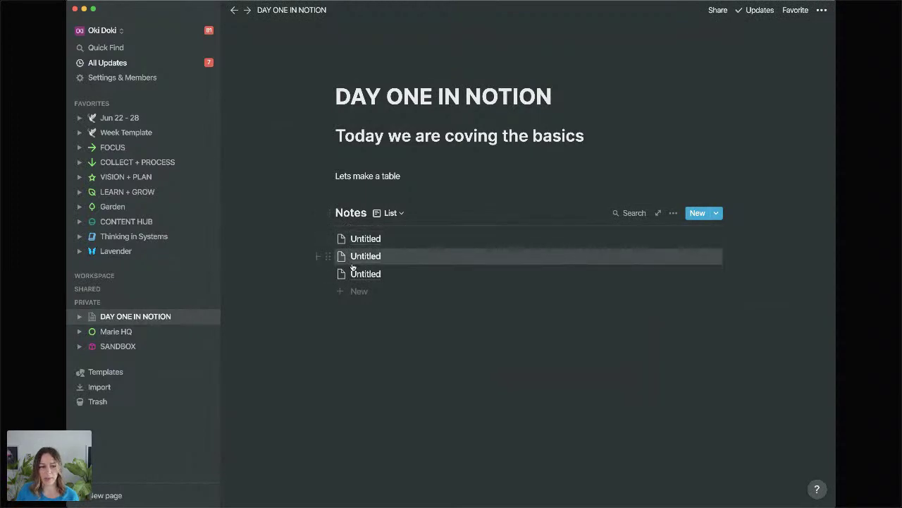
# Add a Board view and a Calendar view to Notes, then add an empty block below the list.
pyautogui.click(399, 214)
pyautogui.click(341, 292)
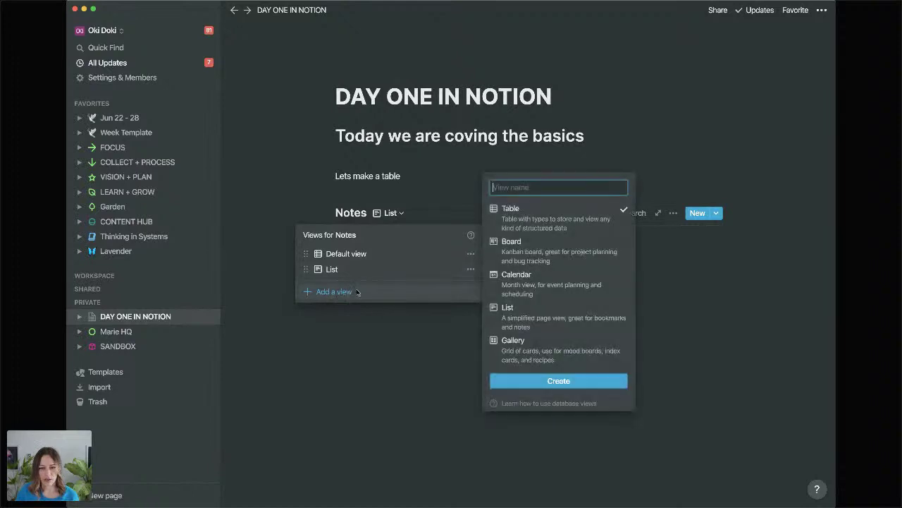
pyautogui.write('Board')
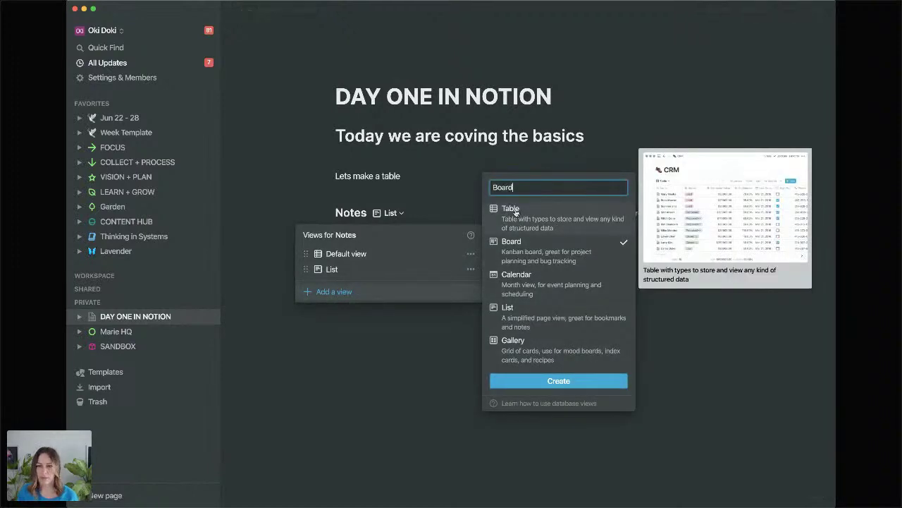
pyautogui.press('Return')
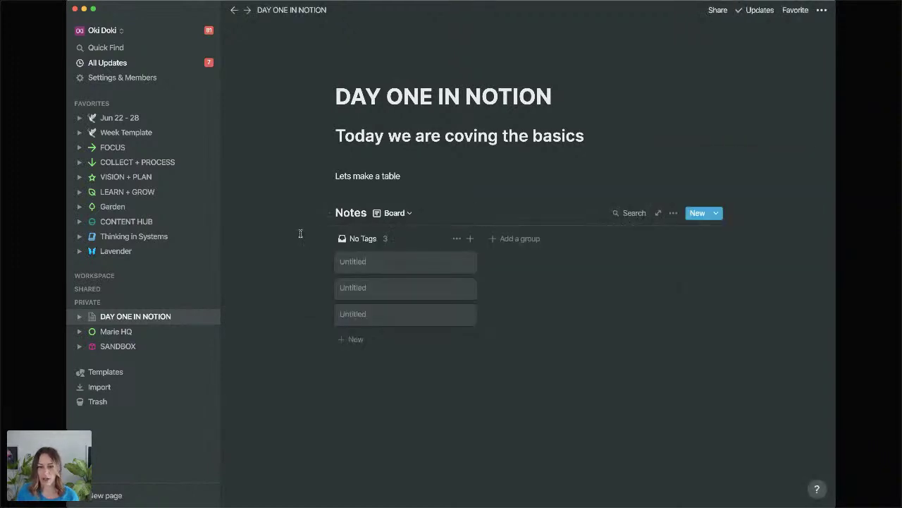
pyautogui.click(408, 213)
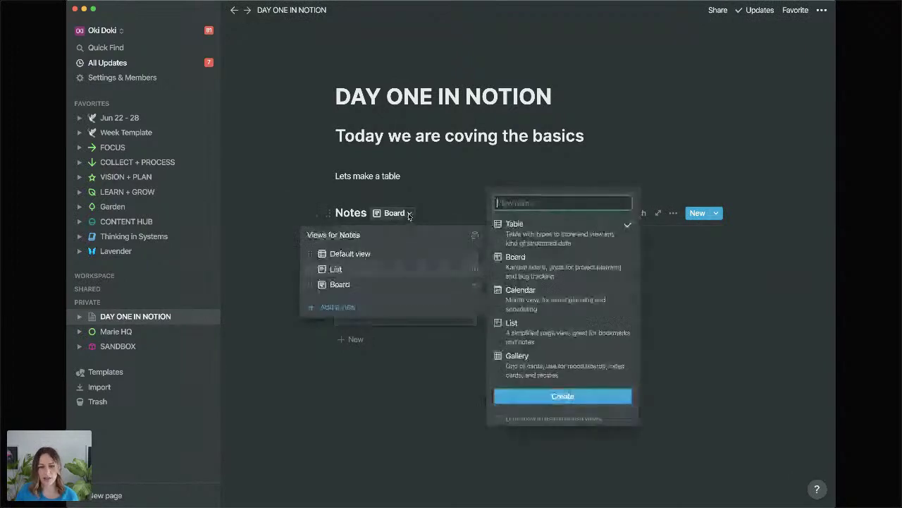
pyautogui.click(515, 302)
pyautogui.write('Calendar')
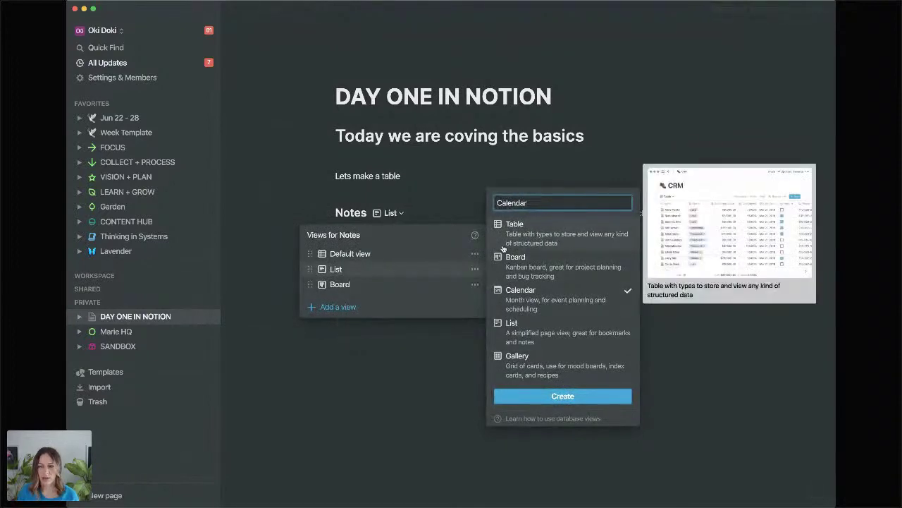
pyautogui.press('Escape')
pyautogui.click(378, 314)
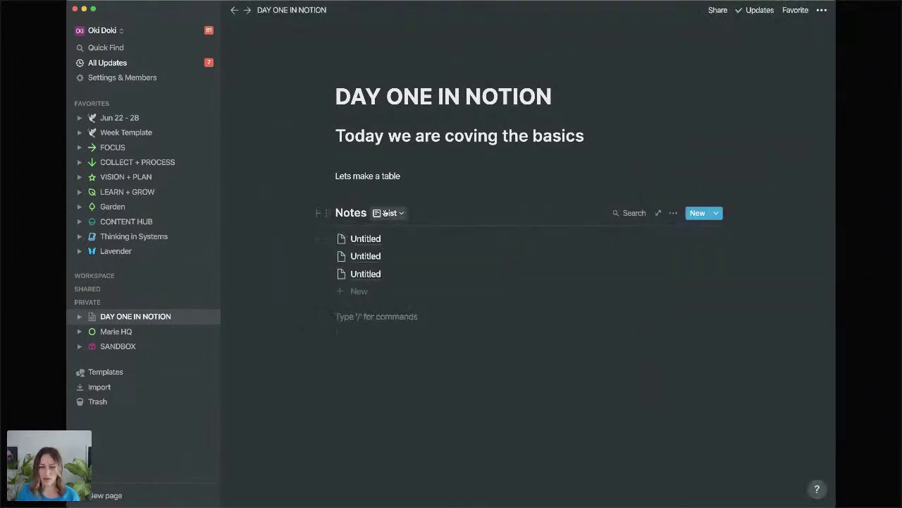
# Insert an inline table named 'Tasks' below the Notes list.
pyautogui.write('/tas')
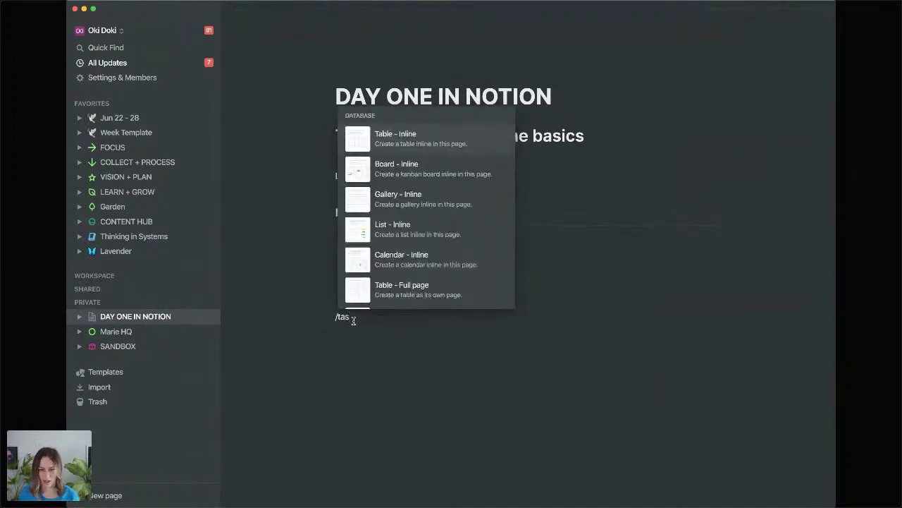
pyautogui.press('BackSpace')
pyautogui.write('b')
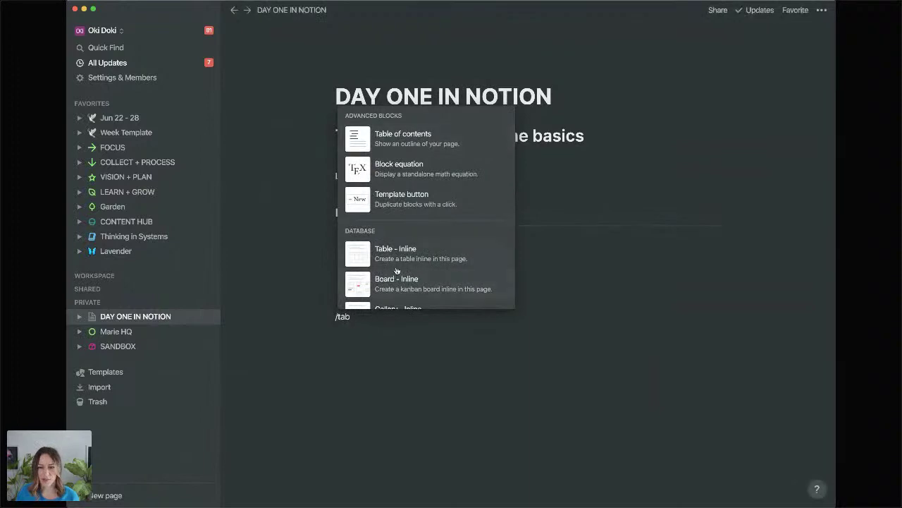
pyautogui.click(399, 254)
pyautogui.write('Tasks')
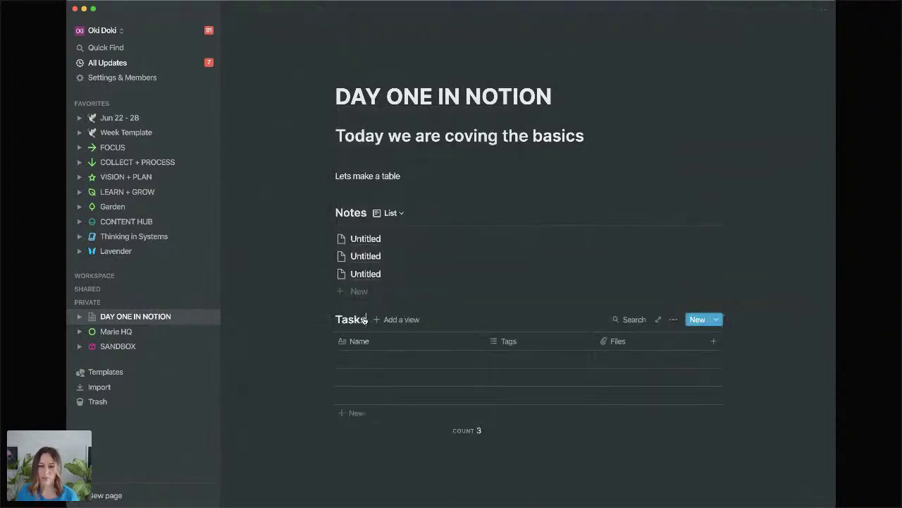
pyautogui.click(373, 458)
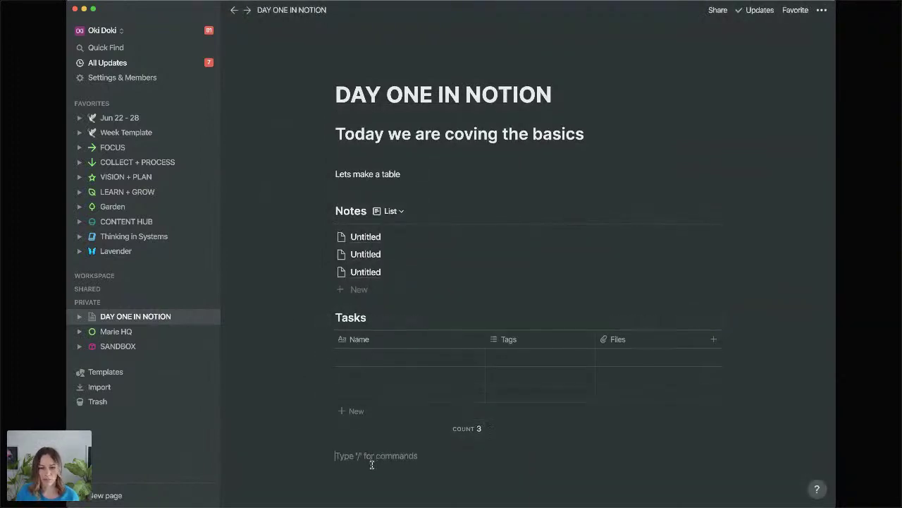
# Start a /board command below Tasks, then delete it, leaving an empty block.
pyautogui.scroll(-3, 371, 458)
pyautogui.write('/b')
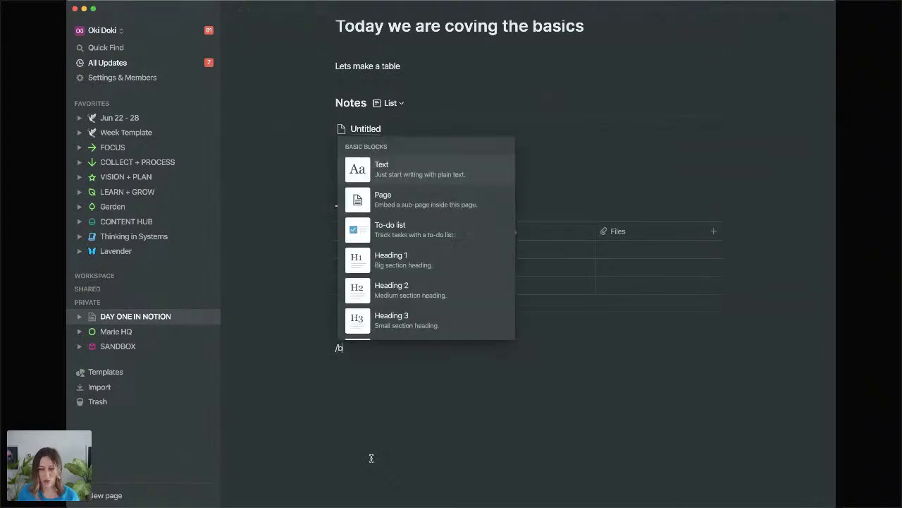
pyautogui.write('oard')
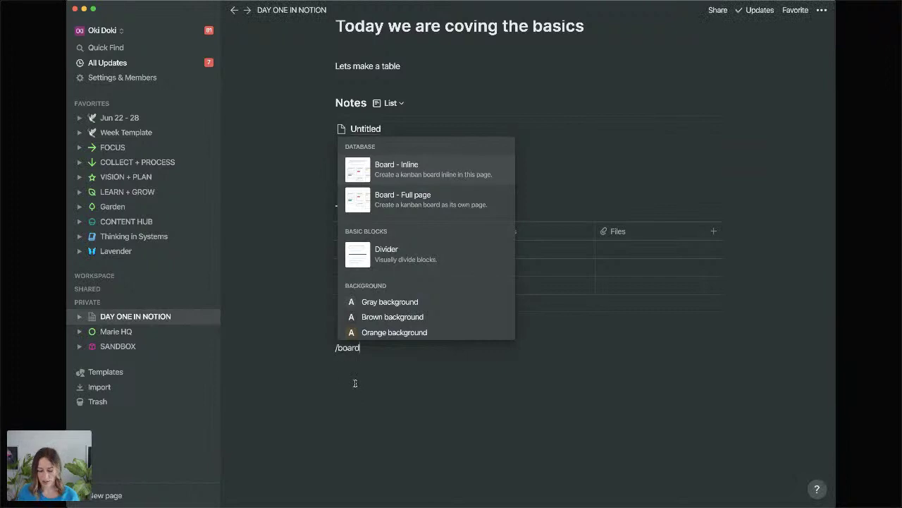
pyautogui.press('BackSpace')
pyautogui.press('BackSpace')
pyautogui.press('BackSpace')
pyautogui.press('BackSpace')
pyautogui.press('BackSpace')
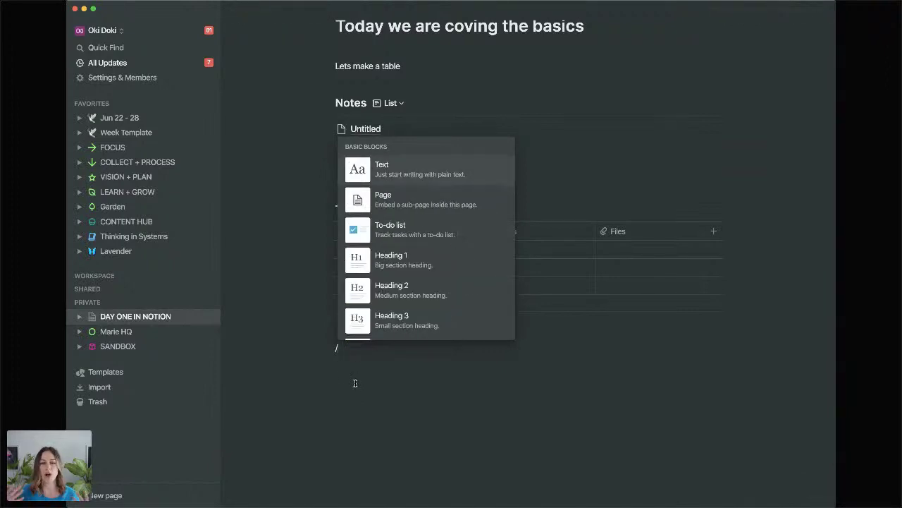
pyautogui.press('BackSpace')
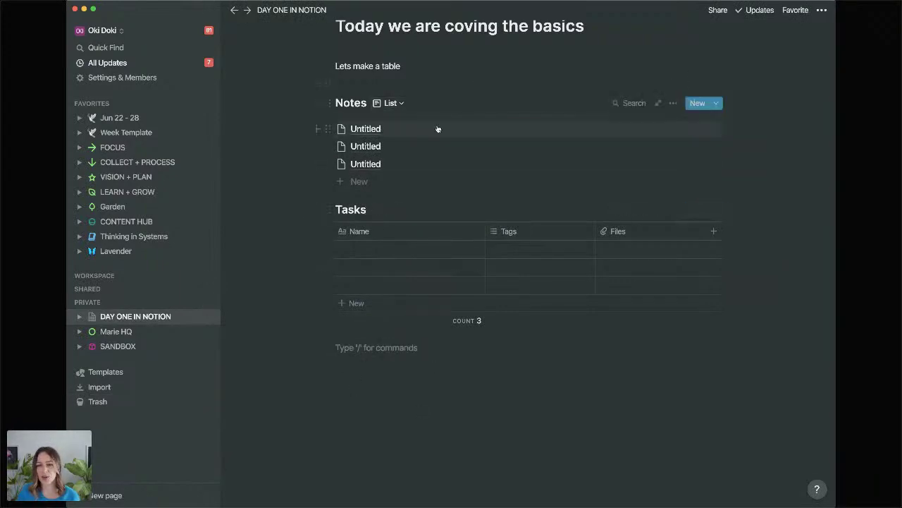
# Add a Checkbox property named 'Read' to the first Untitled note.
pyautogui.click(366, 130)
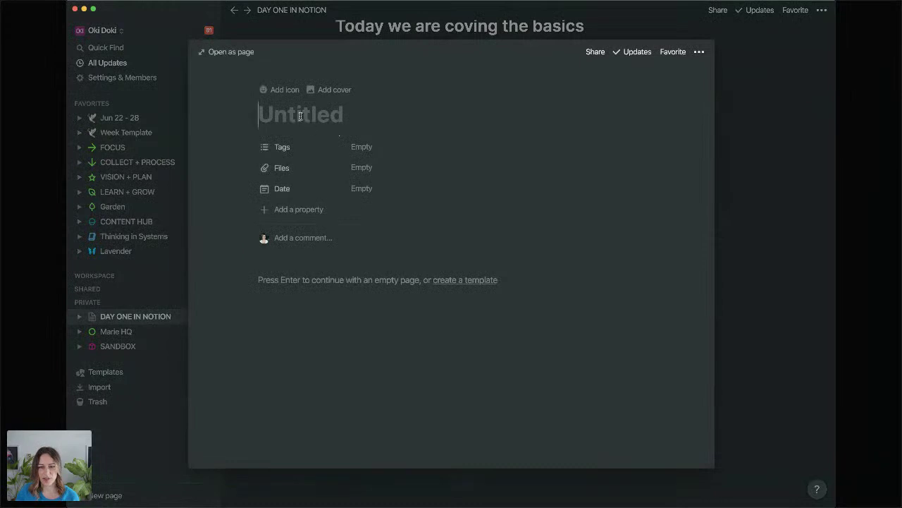
pyautogui.click(296, 209)
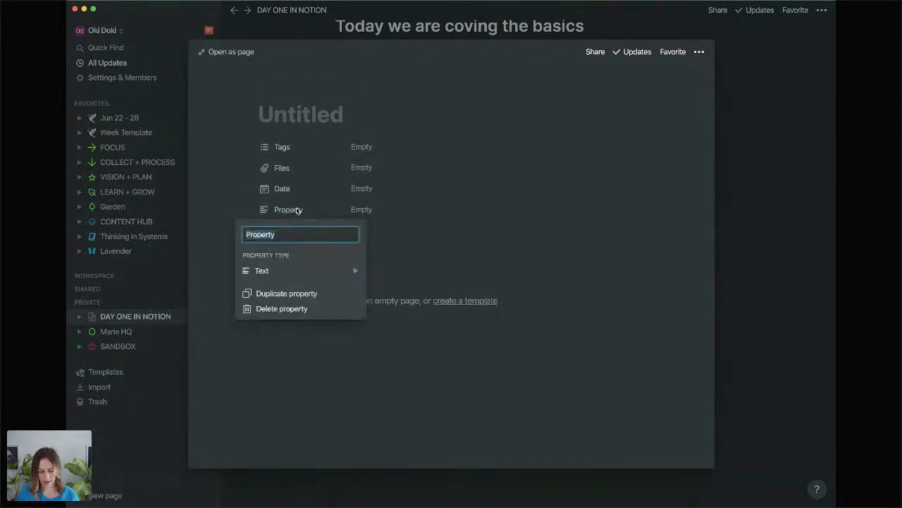
pyautogui.write('Read')
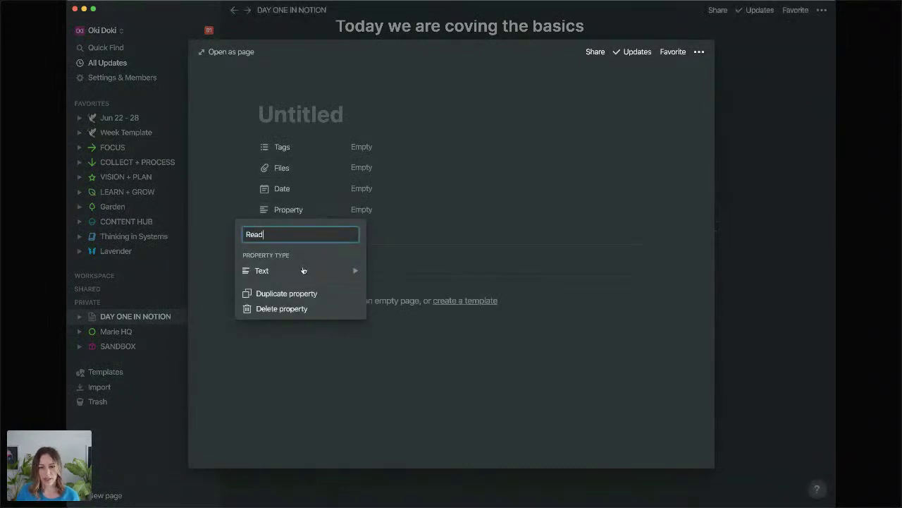
pyautogui.moveTo(315, 275)
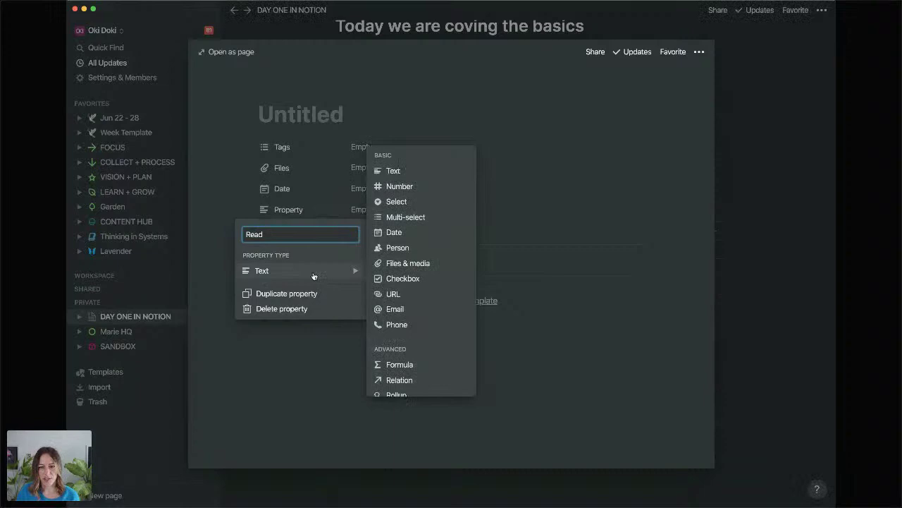
pyautogui.click(402, 281)
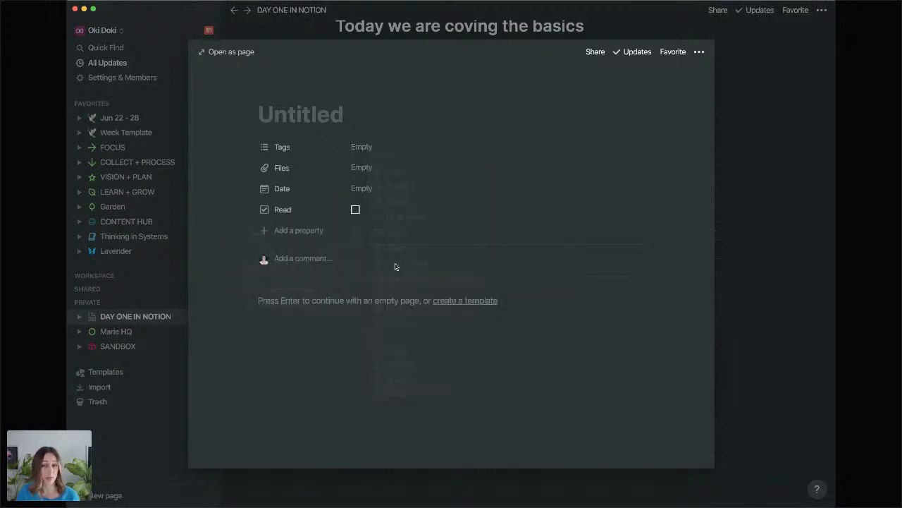
# Title the note 'New note' and close its preview.
pyautogui.click(317, 115)
pyautogui.write('New note')
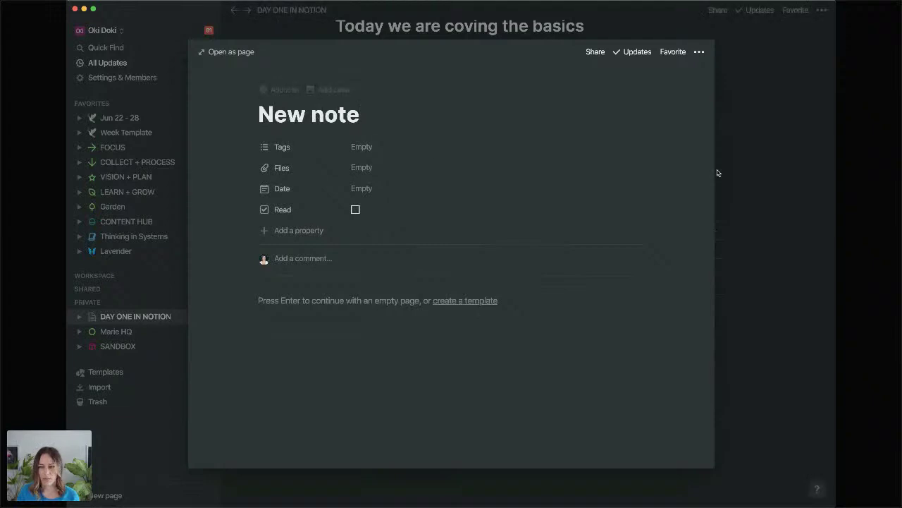
pyautogui.click(811, 161)
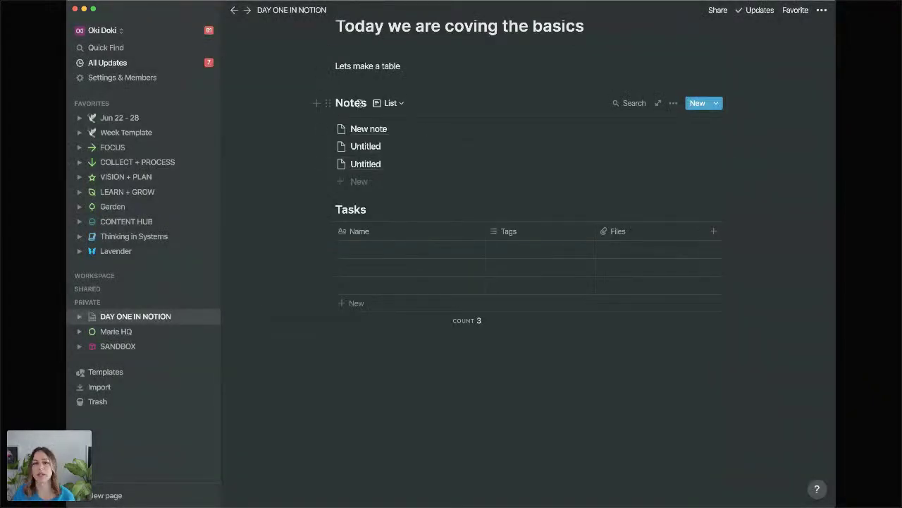
# Name the first row of the Tasks table 'New thing to do today'.
pyautogui.click(402, 105)
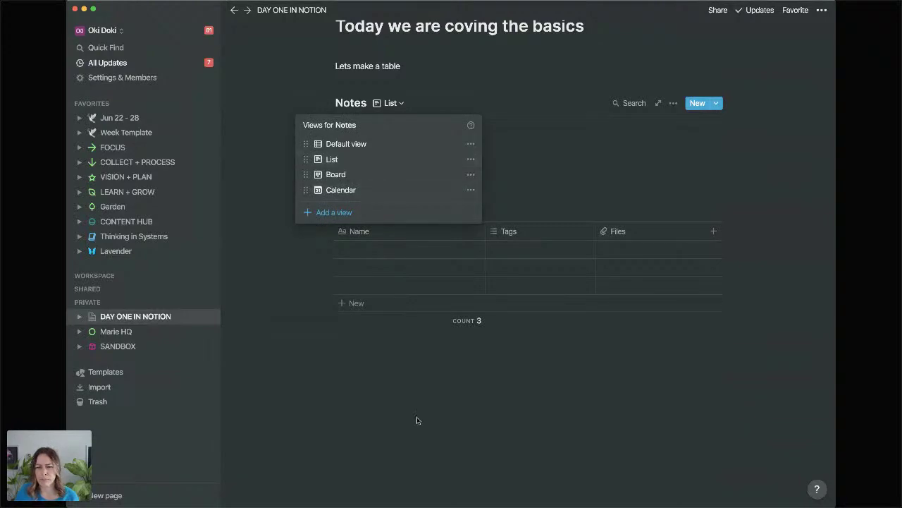
pyautogui.click(429, 317)
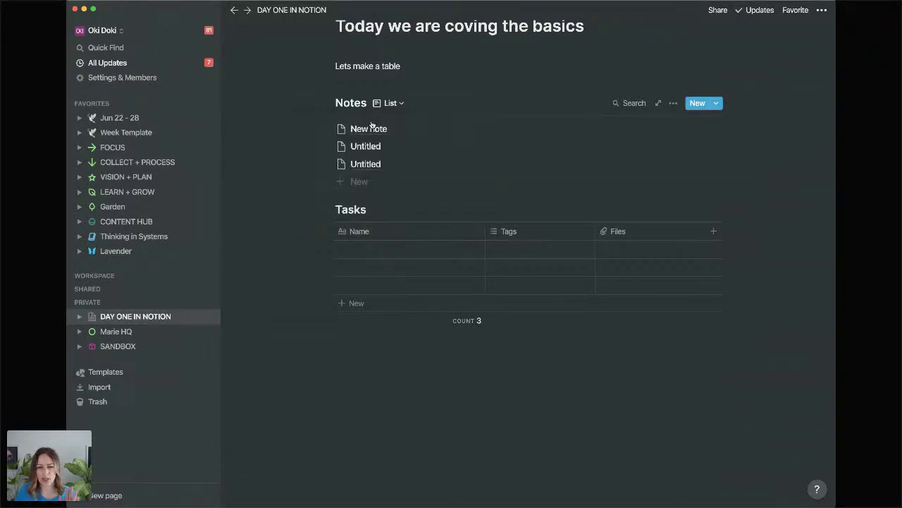
pyautogui.click(428, 249)
pyautogui.write('New thing to do today')
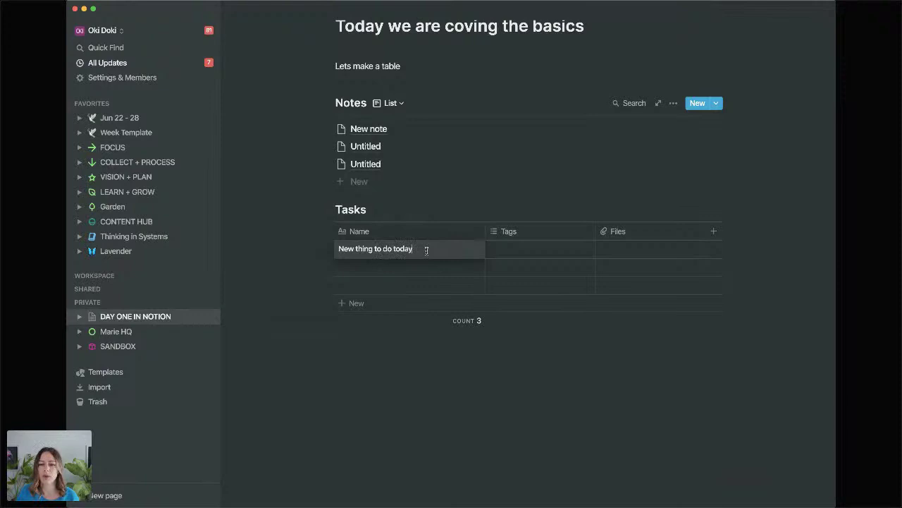
pyautogui.press('Escape')
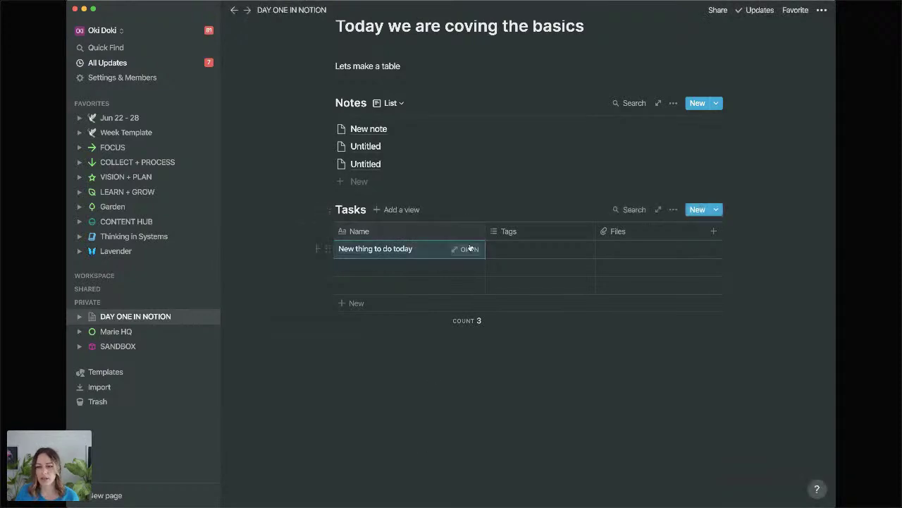
# Create Complete, Doing and Needs review as new tag options in the first task's Tags cell.
pyautogui.click(558, 250)
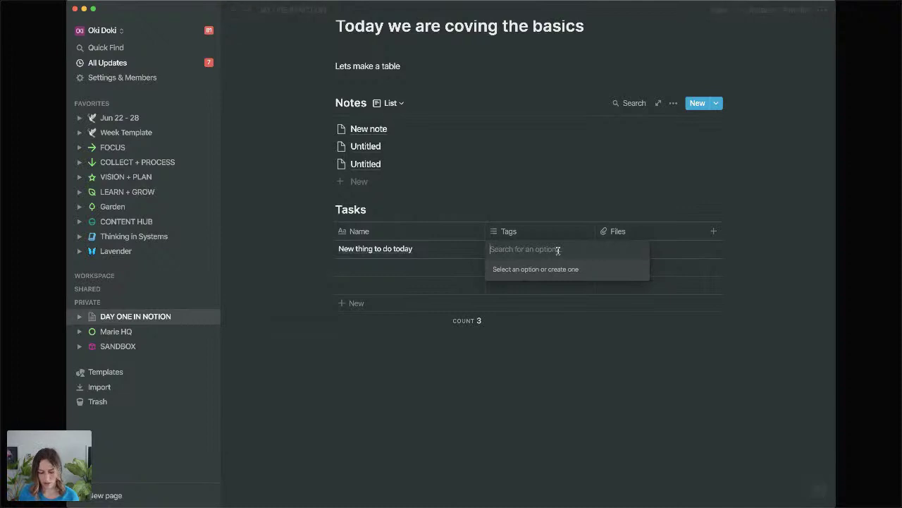
pyautogui.write('Complete')
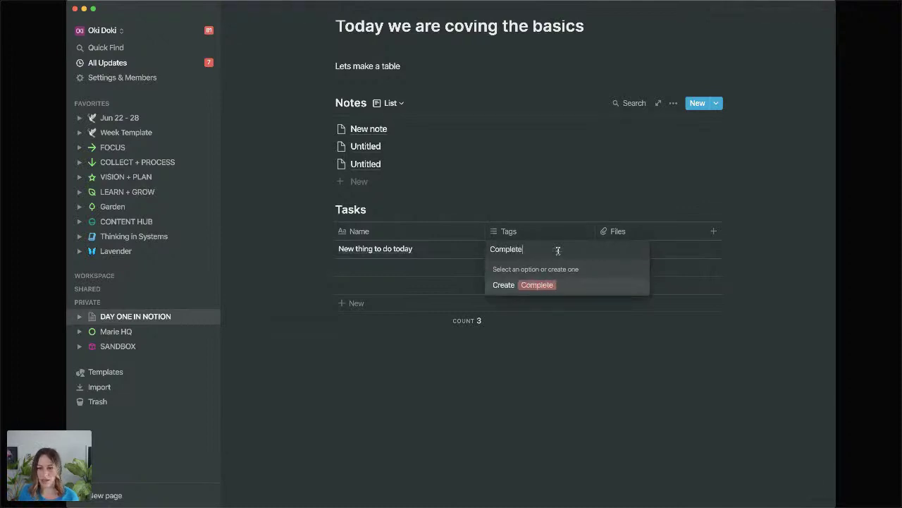
pyautogui.press('Return')
pyautogui.write('Doing')
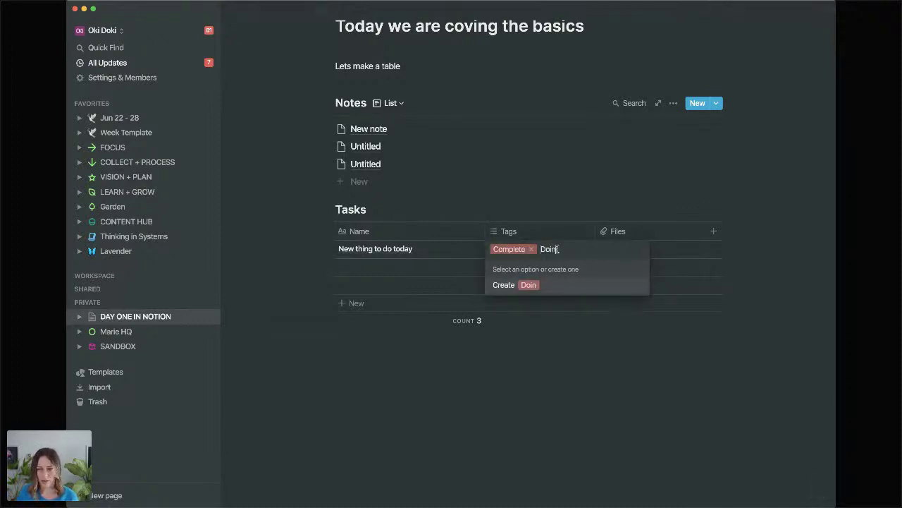
pyautogui.press('Return')
pyautogui.write('Needs review')
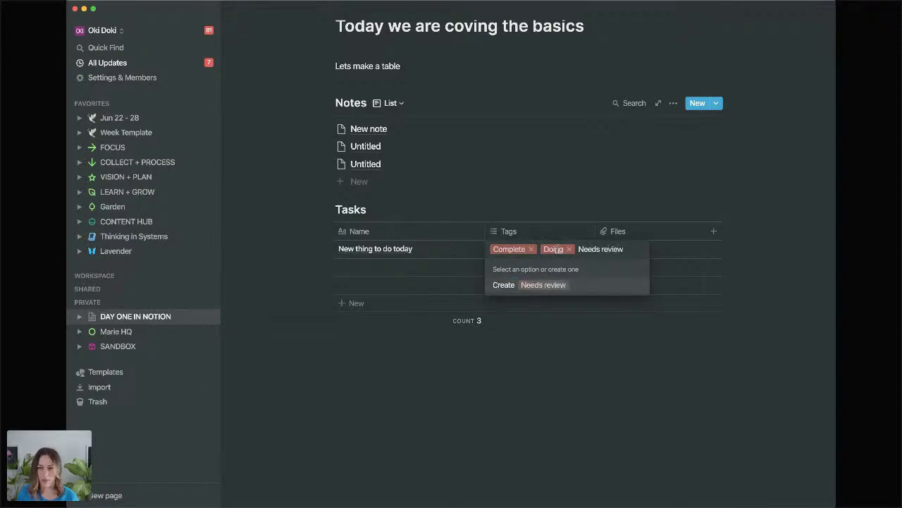
pyautogui.press('Return')
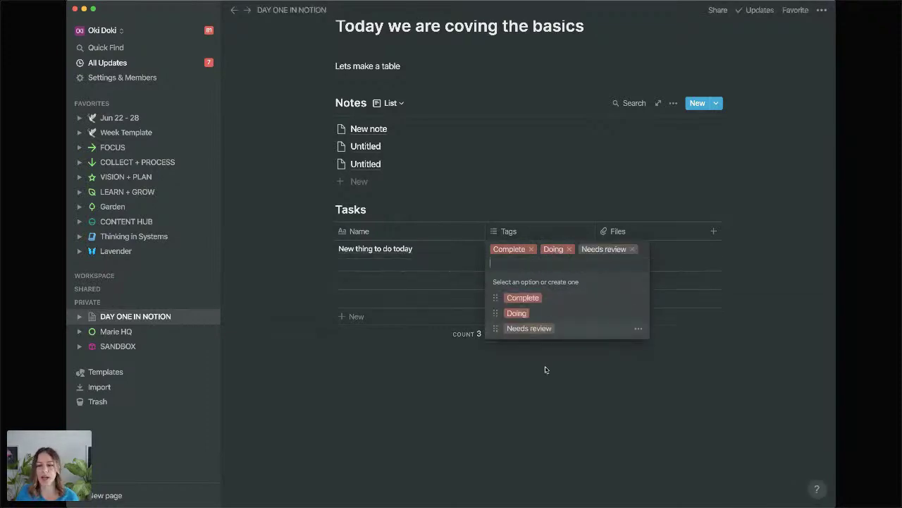
pyautogui.click(540, 373)
pyautogui.click(536, 232)
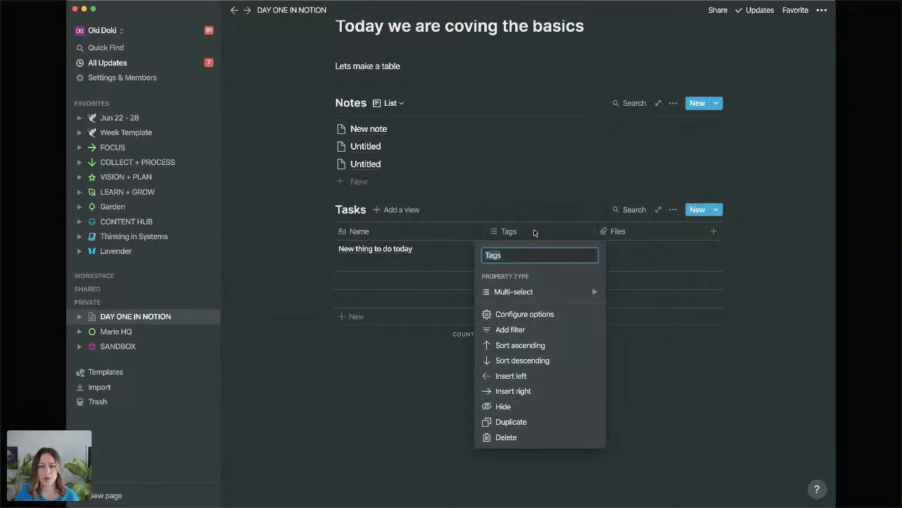
pyautogui.click(541, 212)
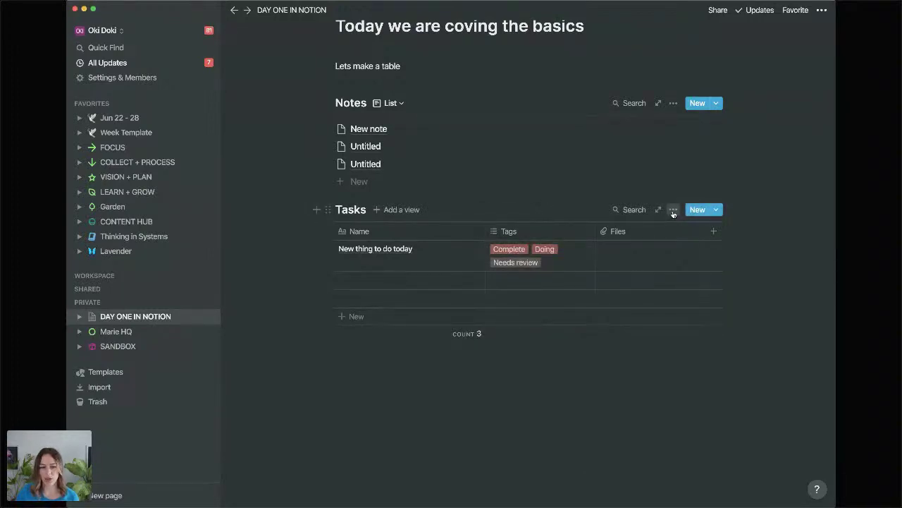
# Hide the Tags and Files properties in the Tasks table, leaving only the Name column.
pyautogui.click(673, 210)
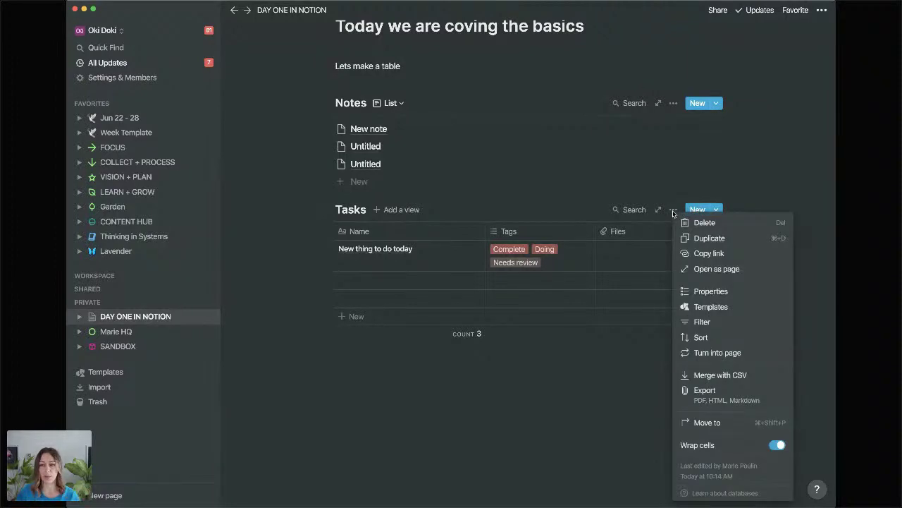
pyautogui.click(703, 292)
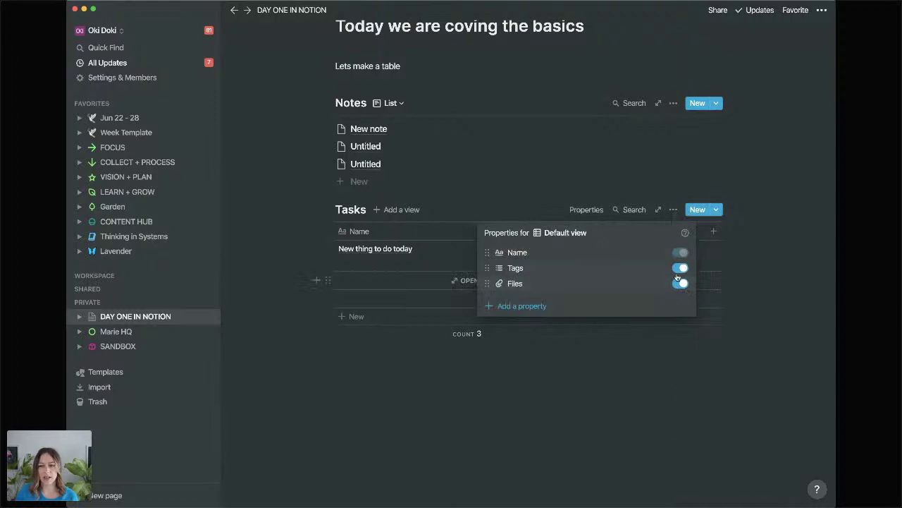
pyautogui.click(678, 269)
pyautogui.click(680, 284)
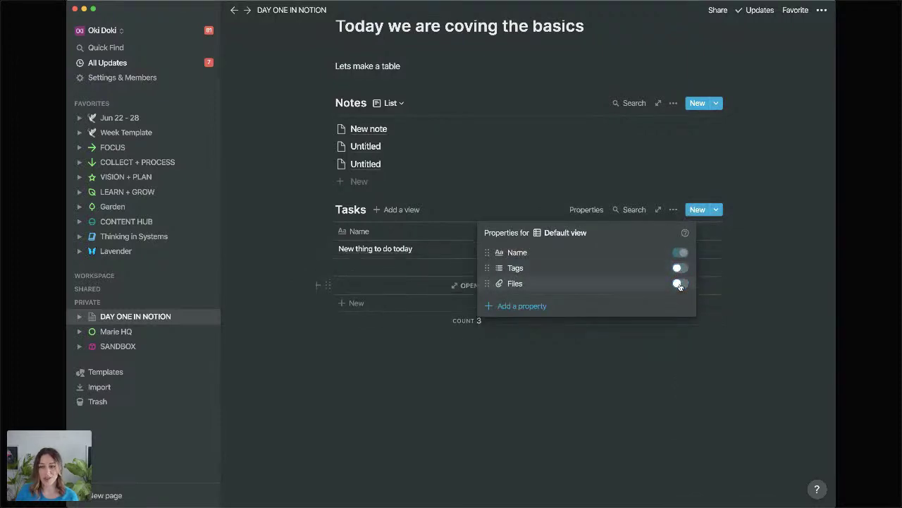
pyautogui.click(669, 388)
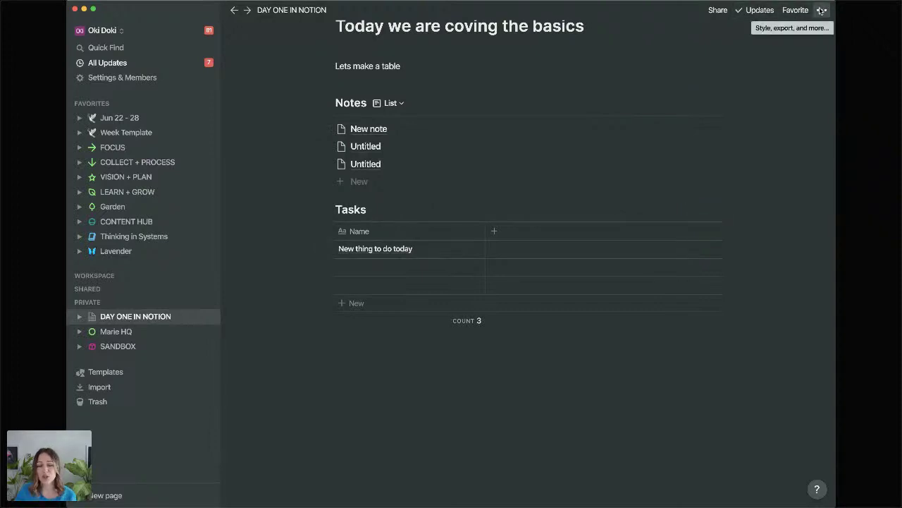
# Turn on Full width for the DAY ONE IN NOTION page and widen the Notion window.
pyautogui.click(821, 10)
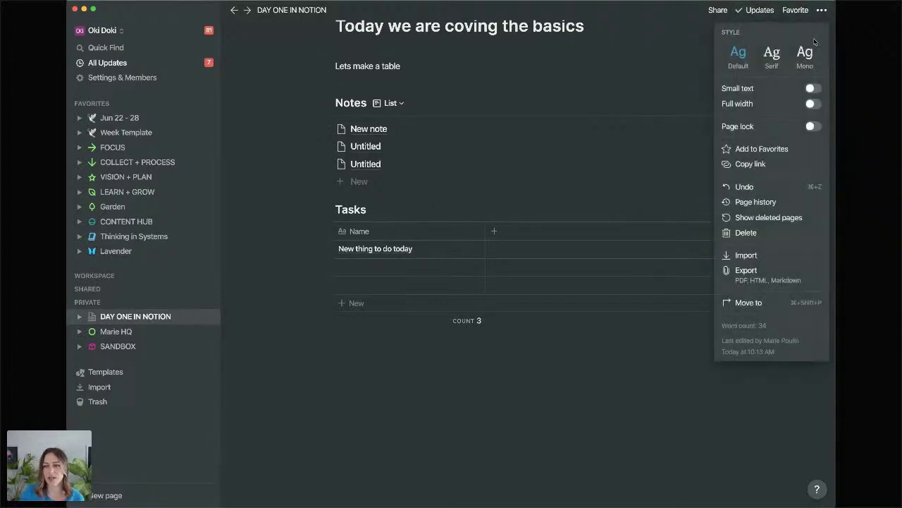
pyautogui.click(815, 104)
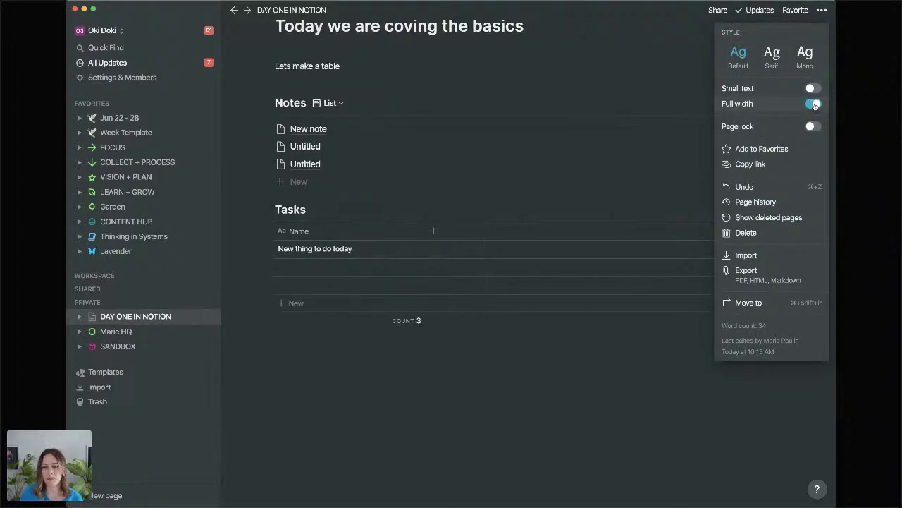
pyautogui.click(492, 423)
pyautogui.moveTo(66, 256); pyautogui.dragTo(53, 256)
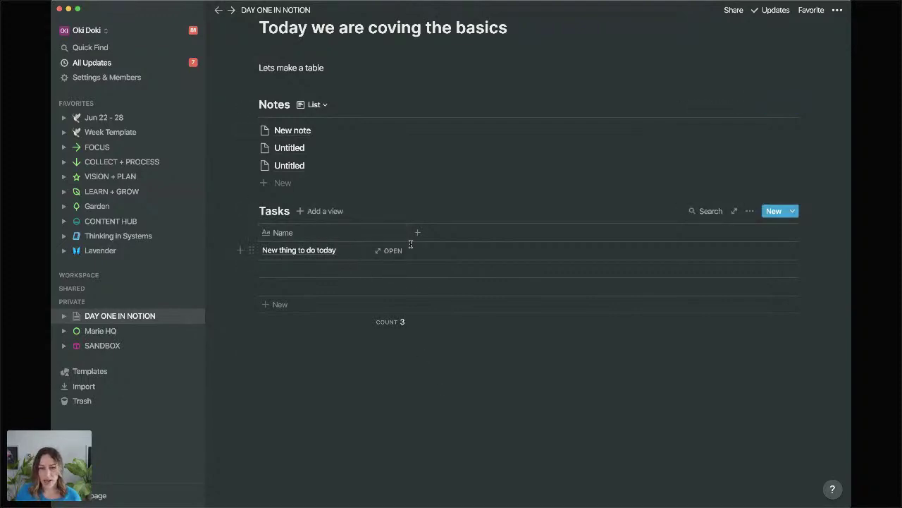
# Open the task as a page and add a Checkbox property named 'Done'.
pyautogui.click(395, 251)
pyautogui.click(303, 187)
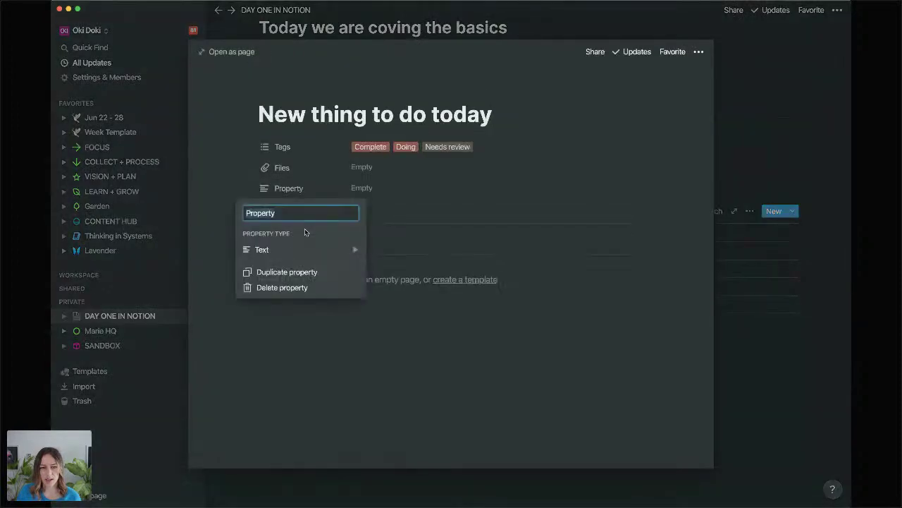
pyautogui.click(299, 250)
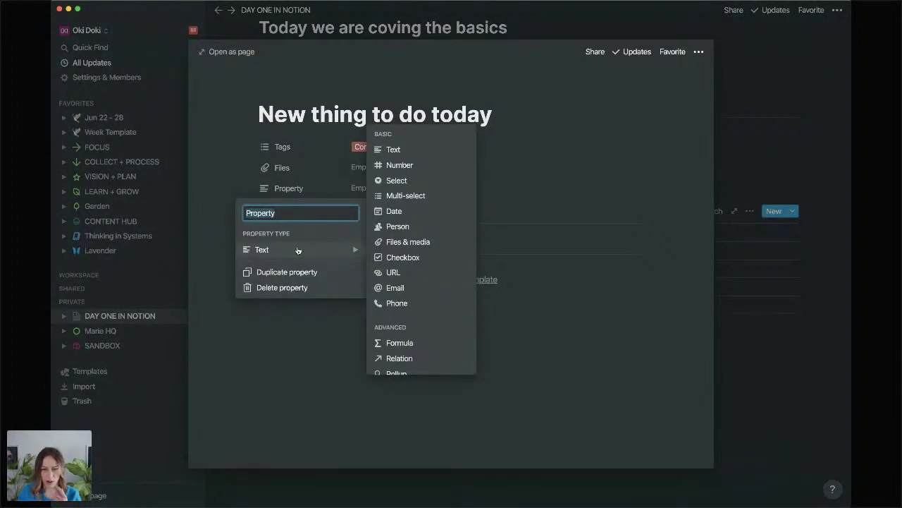
pyautogui.click(386, 258)
pyautogui.click(293, 188)
pyautogui.write('D')
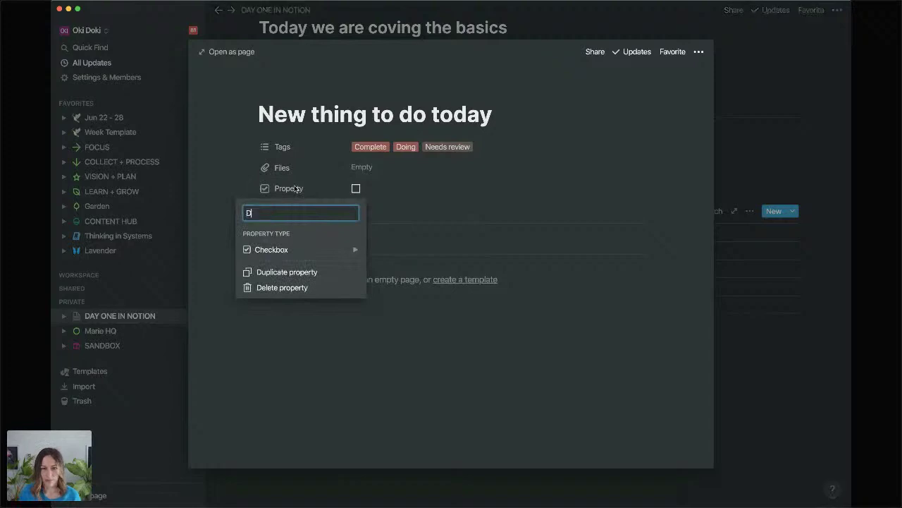
pyautogui.write('one')
pyautogui.click(272, 365)
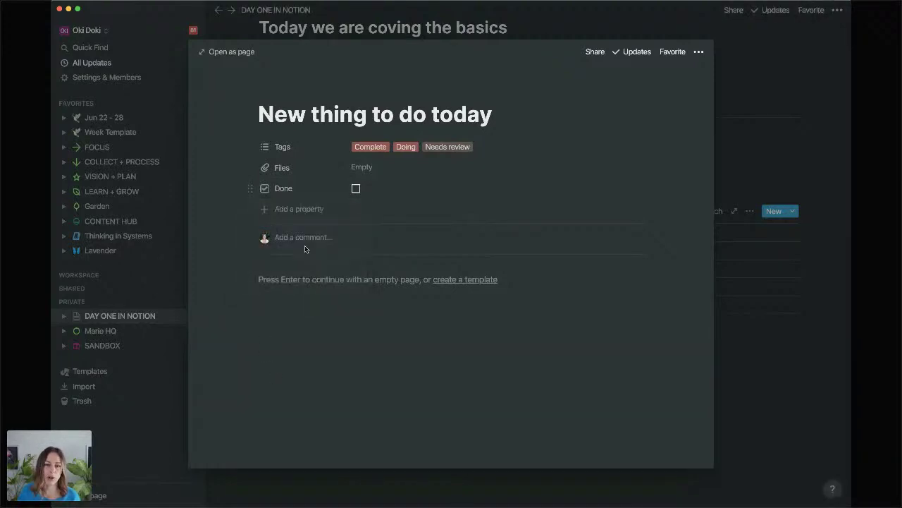
# Add another property as a Select, and change the Tags property type to Select.
pyautogui.click(288, 210)
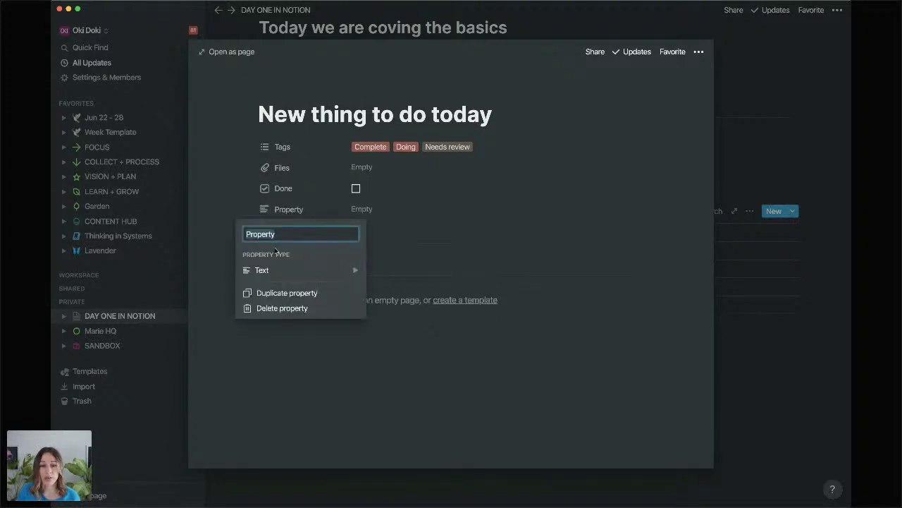
pyautogui.moveTo(258, 270)
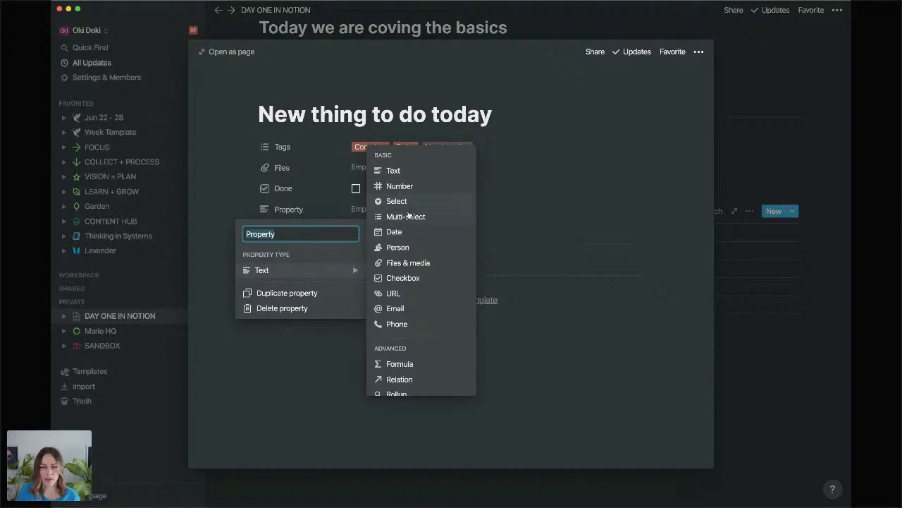
pyautogui.click(408, 202)
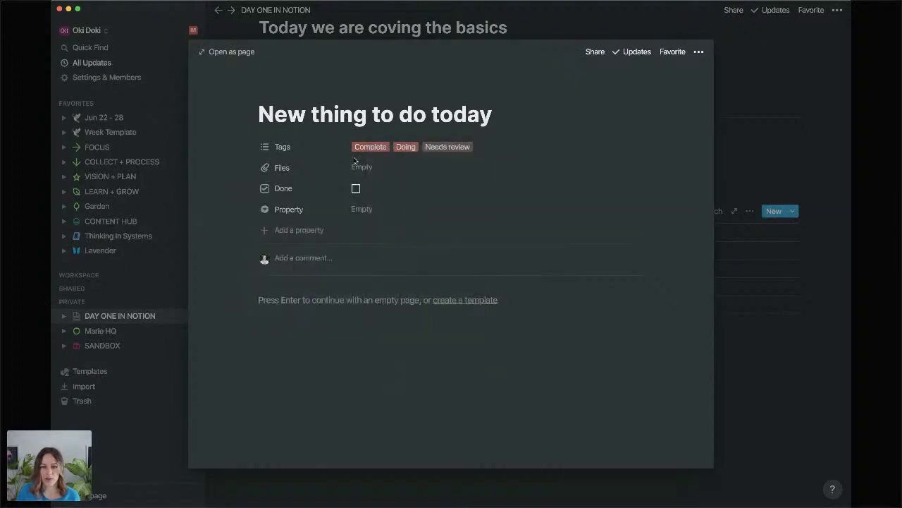
pyautogui.click(296, 148)
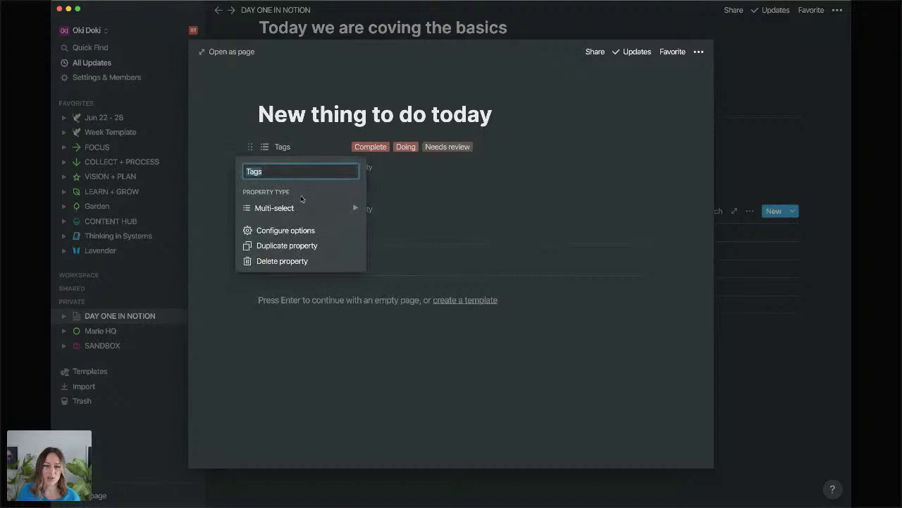
pyautogui.moveTo(300, 207)
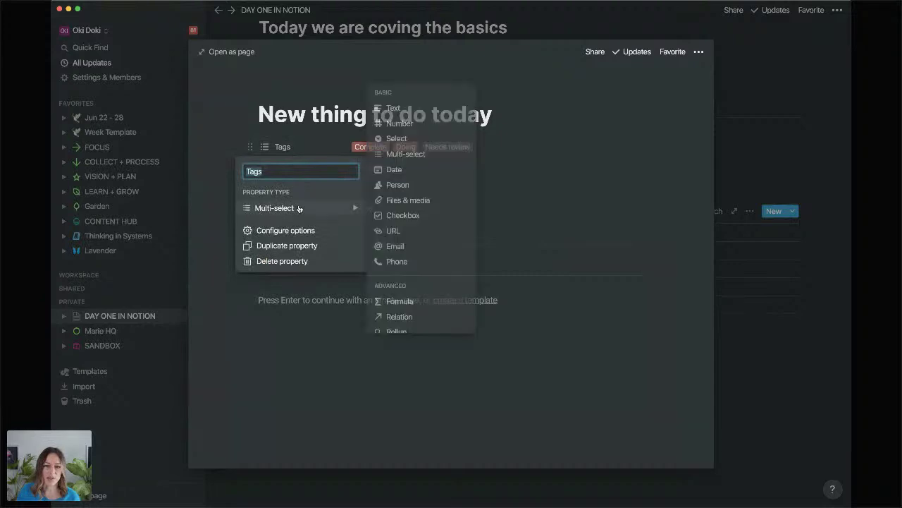
pyautogui.click(397, 140)
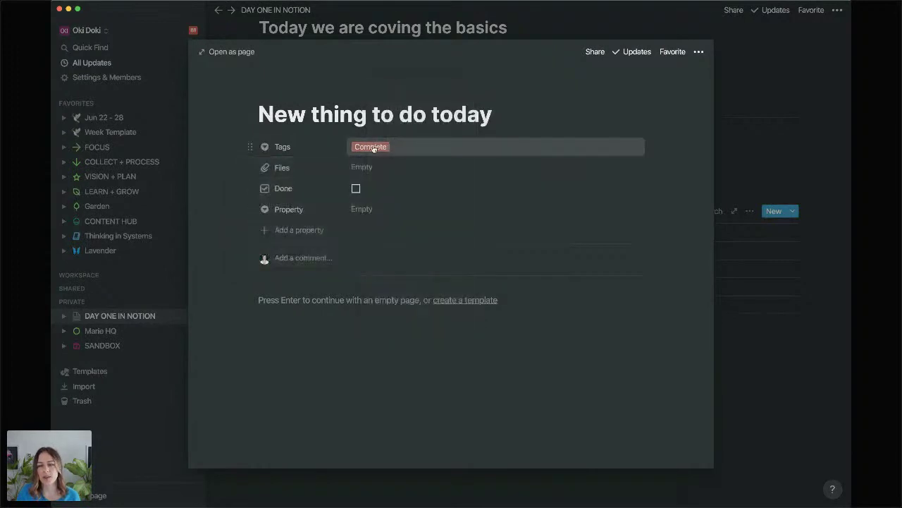
# Add a Board view of Tasks with columns ordered Doing, Needs review, then Complete.
pyautogui.click(742, 352)
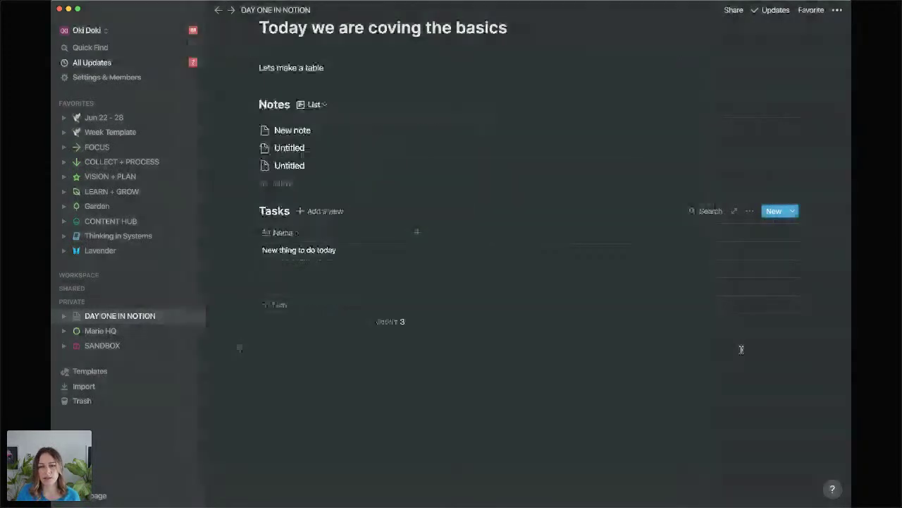
pyautogui.click(326, 213)
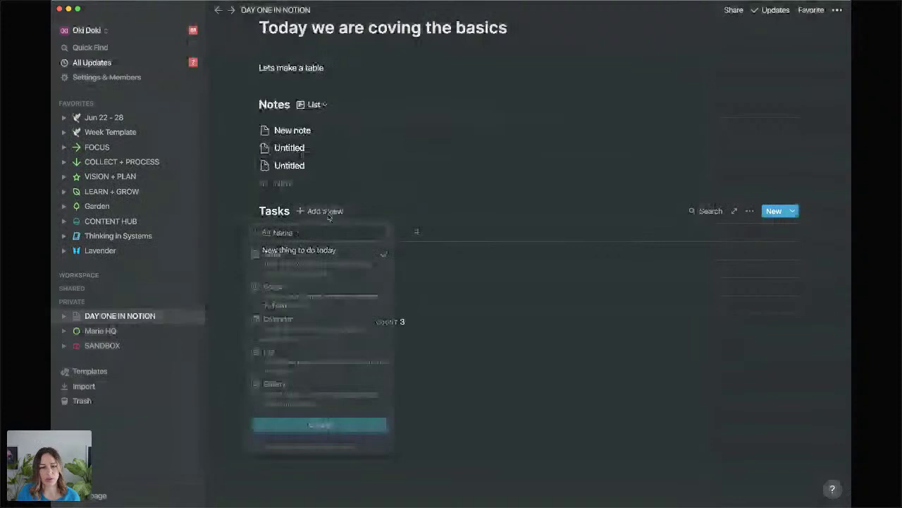
pyautogui.click(328, 297)
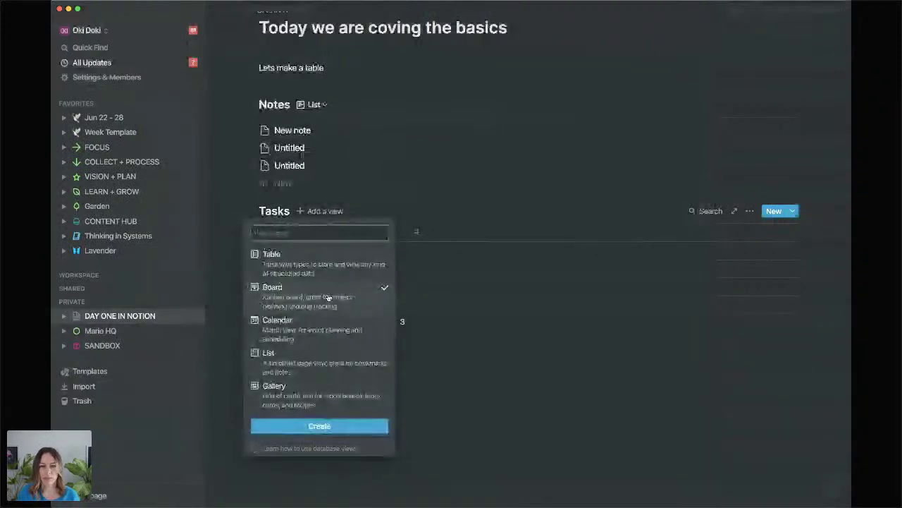
pyautogui.press('Return')
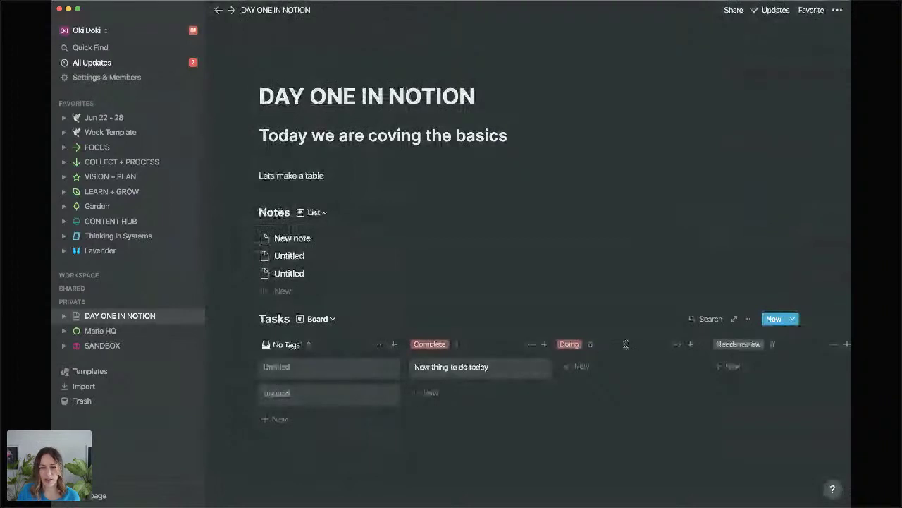
pyautogui.moveTo(626, 344); pyautogui.dragTo(589, 346)
pyautogui.moveTo(712, 340); pyautogui.dragTo(584, 352)
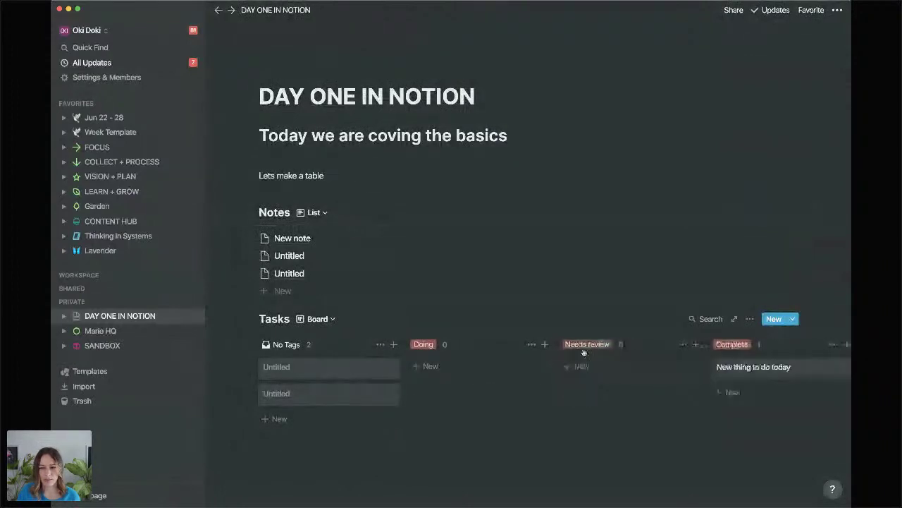
# Set the Tasks board's card size to Small after briefly trying Large.
pyautogui.click(749, 318)
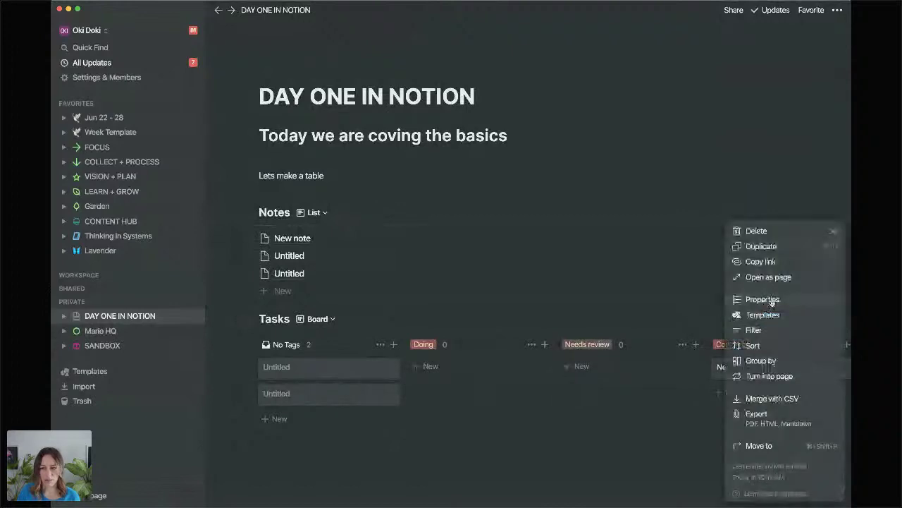
pyautogui.click(764, 299)
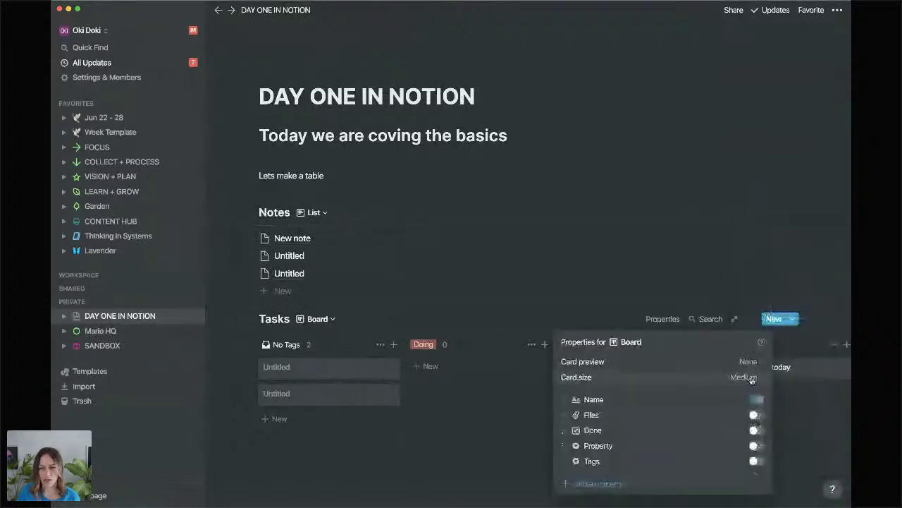
pyautogui.click(747, 377)
pyautogui.click(702, 397)
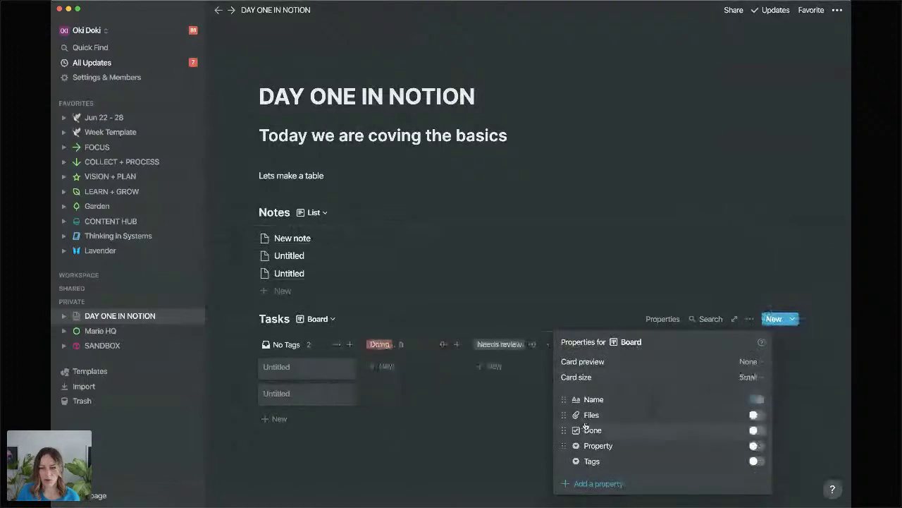
pyautogui.click(741, 426)
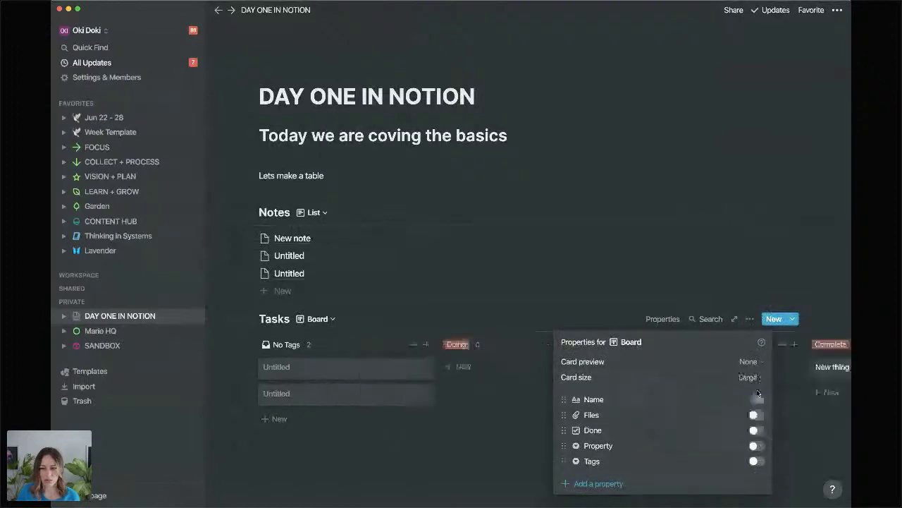
pyautogui.click(750, 377)
pyautogui.click(726, 399)
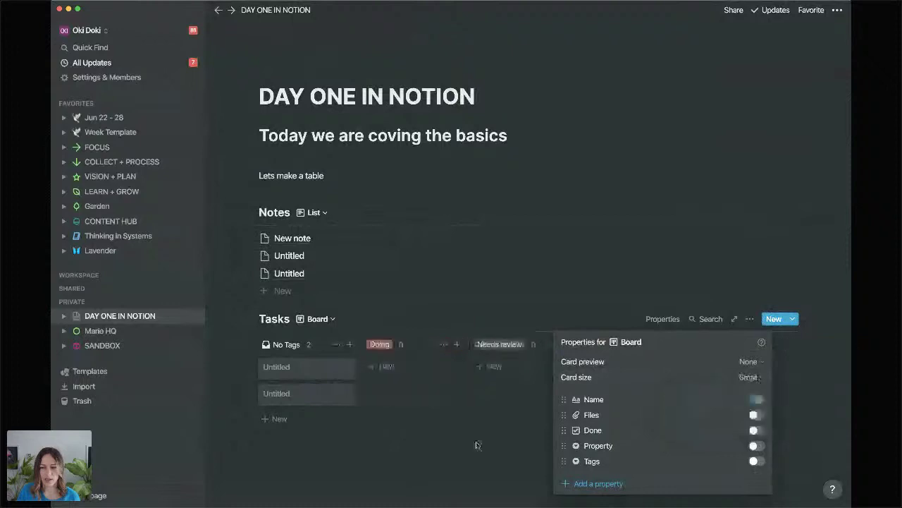
pyautogui.click(482, 423)
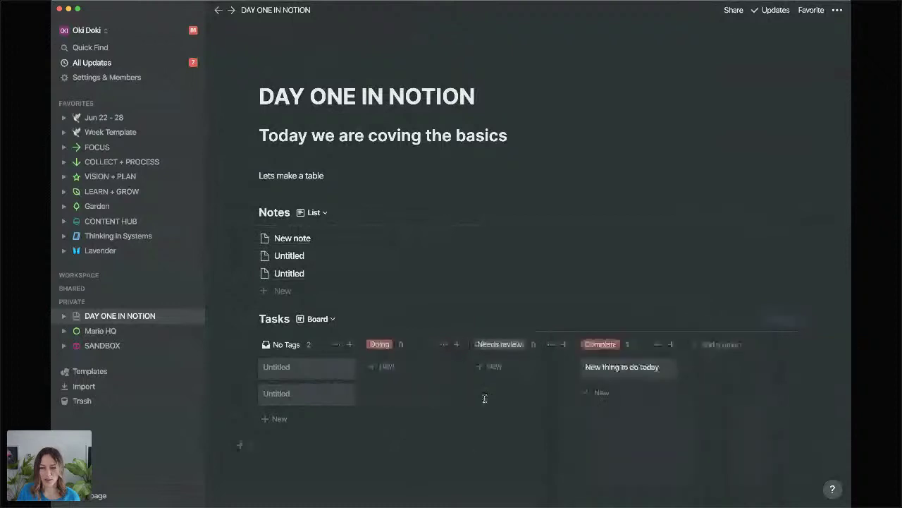
# Check the Doing column's options without changes, then reopen the Tasks database menu.
pyautogui.click(443, 344)
pyautogui.click(660, 303)
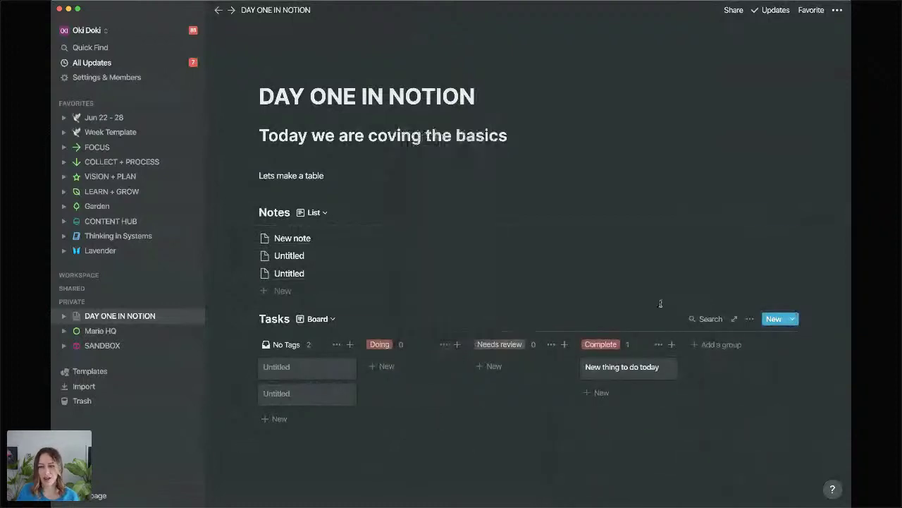
pyautogui.click(750, 319)
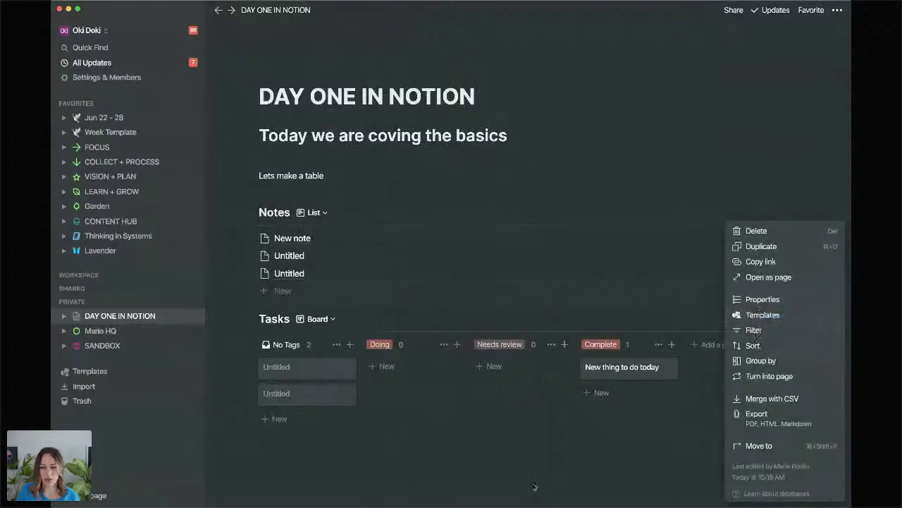
# Close the Tasks database options menu.
pyautogui.click(469, 454)
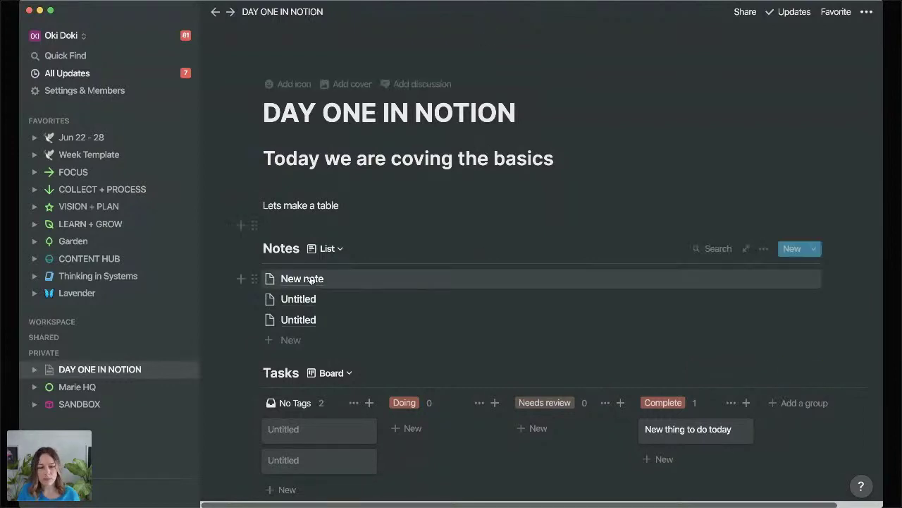
# Title the first Untitled task 'This thing is really important' and rename its Property field to Status.
pyautogui.click(323, 429)
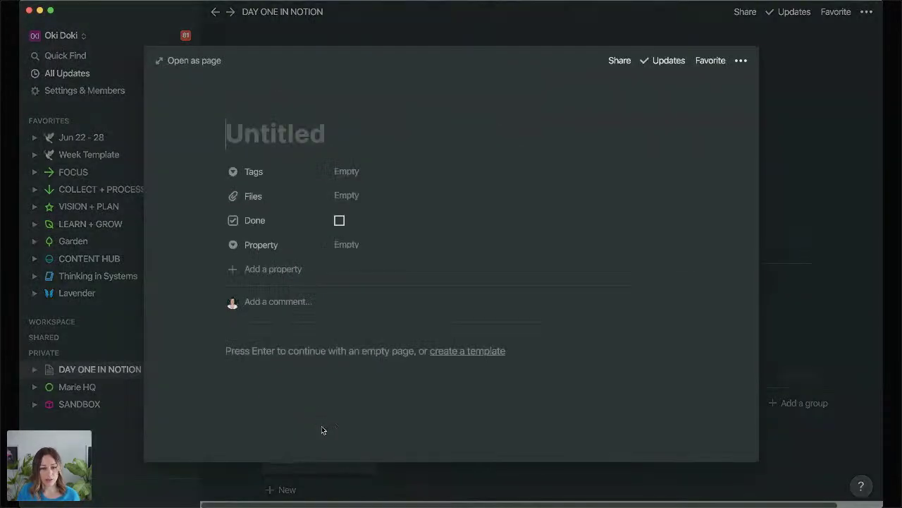
pyautogui.write('This')
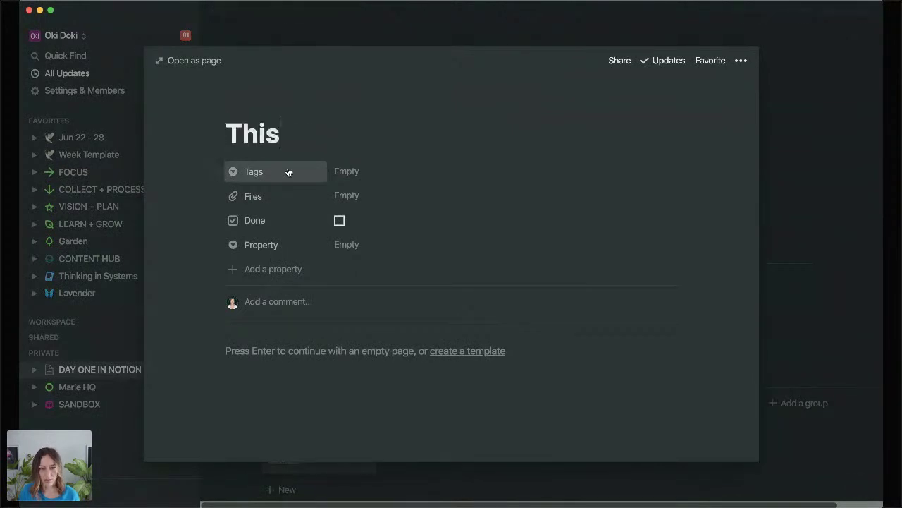
pyautogui.write(' thing is really important')
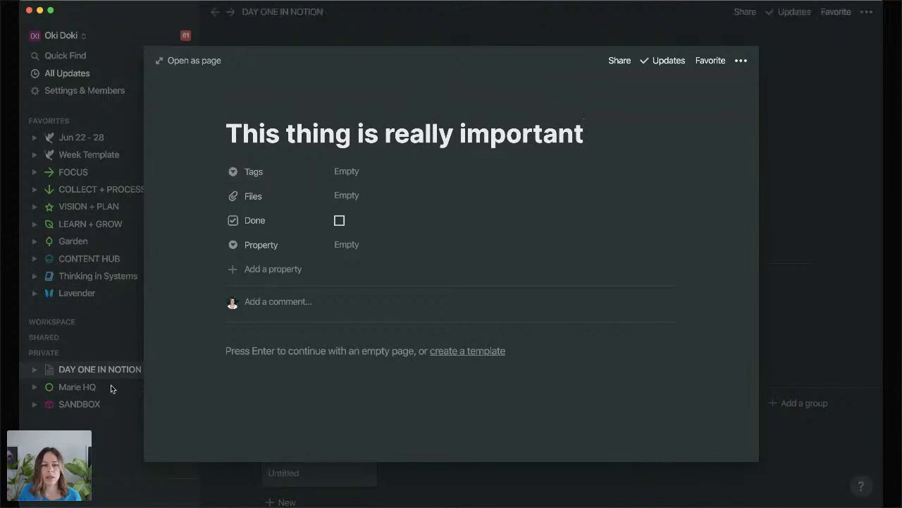
pyautogui.click(275, 245)
pyautogui.click(378, 252)
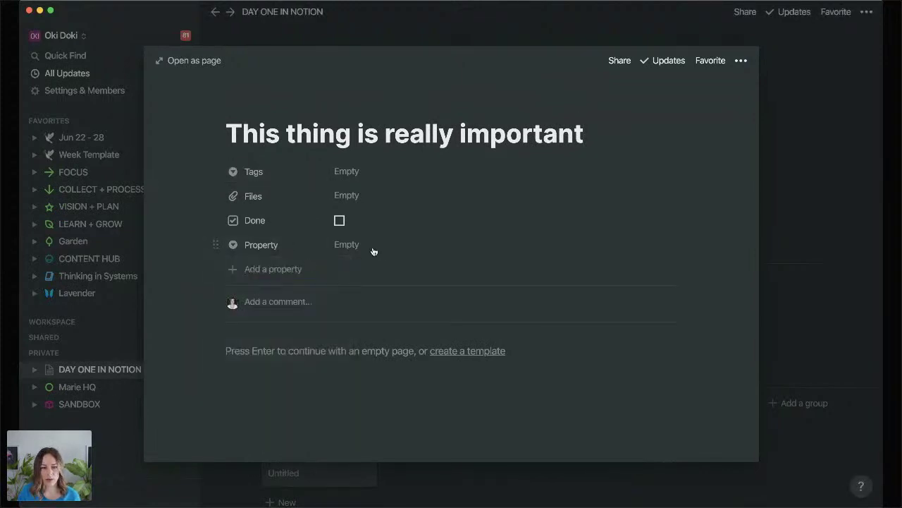
pyautogui.click(366, 244)
pyautogui.click(270, 252)
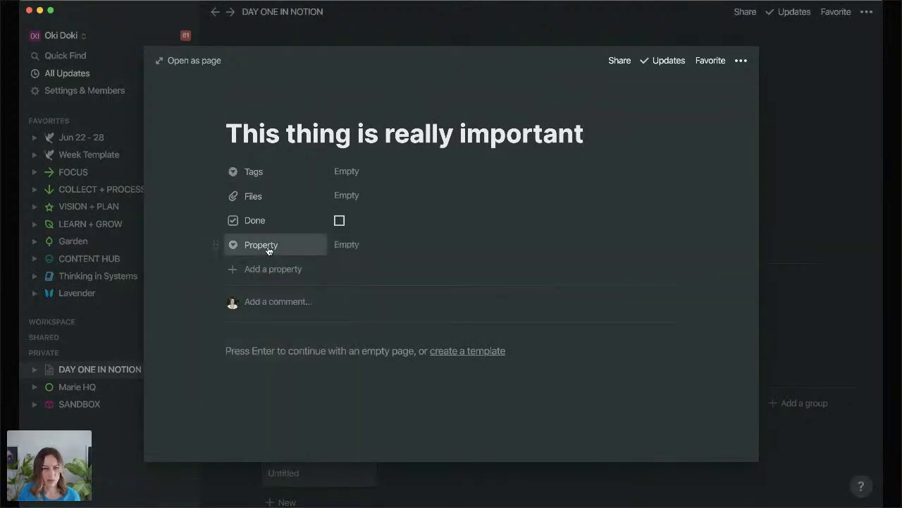
pyautogui.click(268, 246)
pyautogui.write('Status')
pyautogui.press('Return')
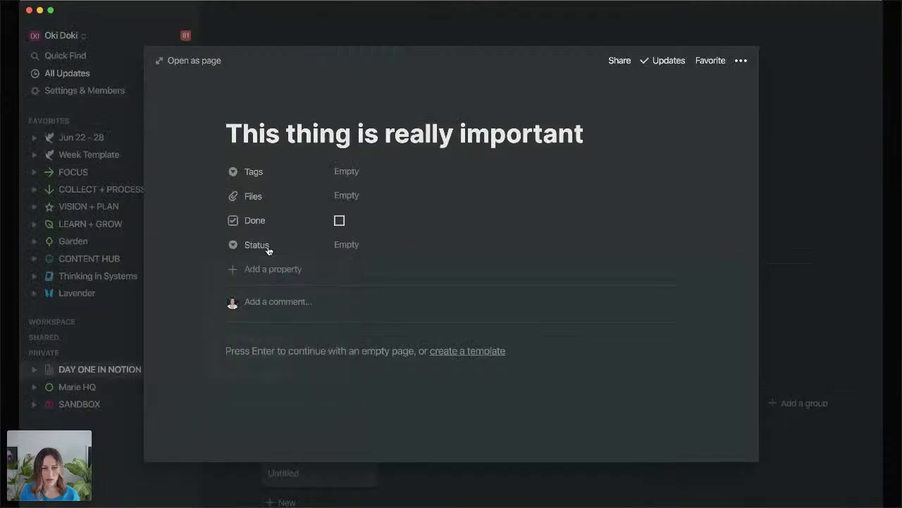
# Create In progress and Review status options, leaving Status set to Review.
pyautogui.click(355, 244)
pyautogui.write('(n progress')
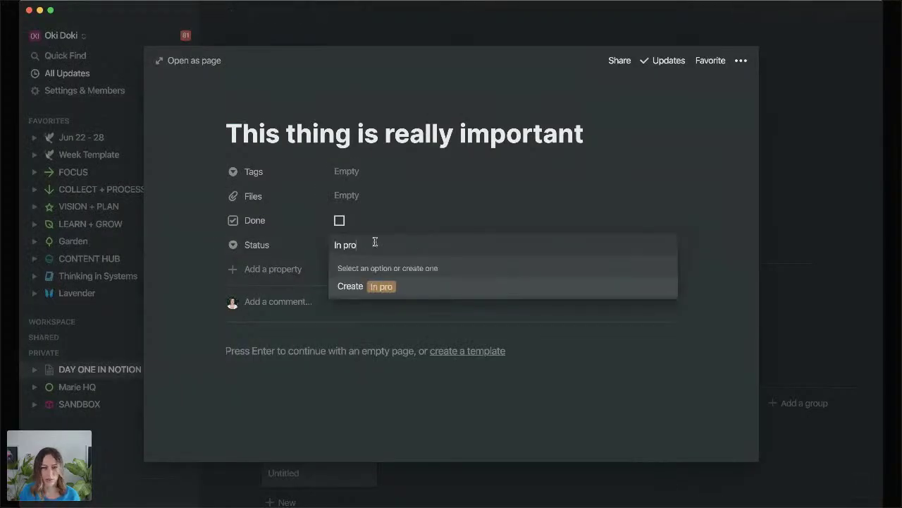
pyautogui.press('Return')
pyautogui.click(385, 244)
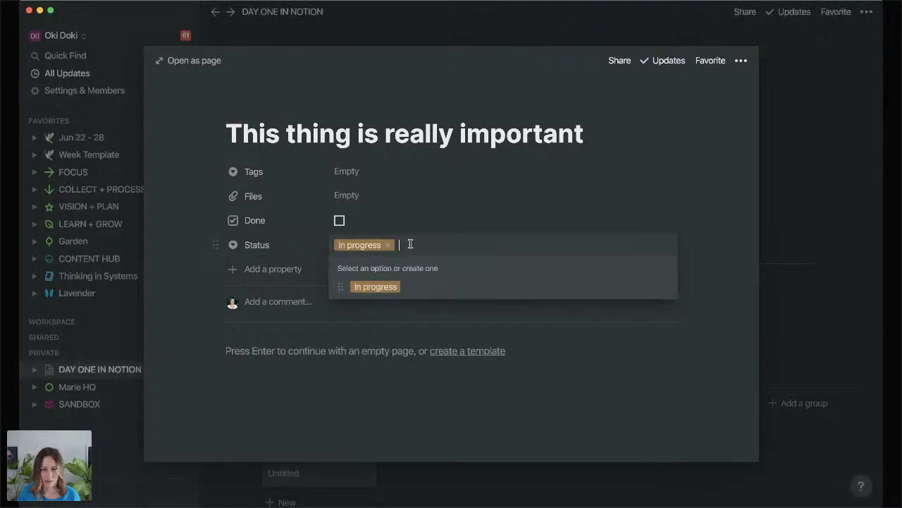
pyautogui.write('Review')
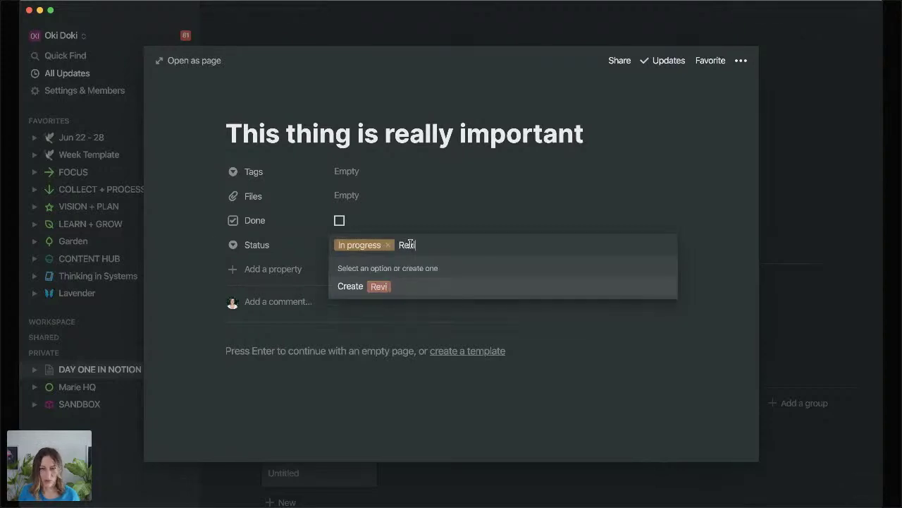
pyautogui.press('Return')
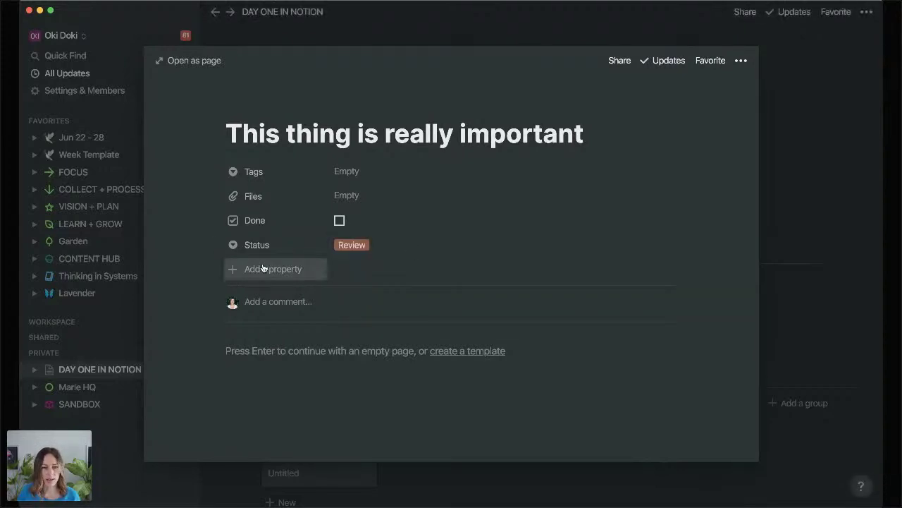
# Add a new Select property named Priority to the task.
pyautogui.click(261, 269)
pyautogui.write('U')
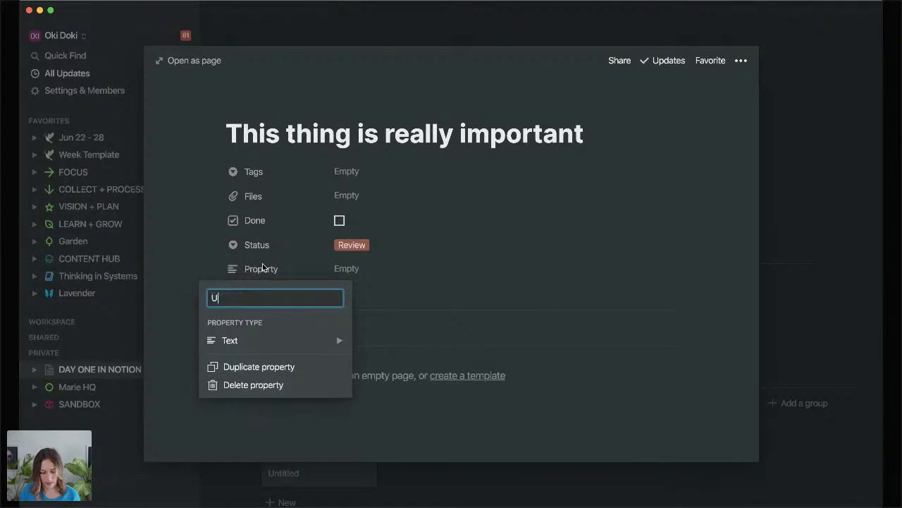
pyautogui.press('BackSpace')
pyautogui.write('Prior')
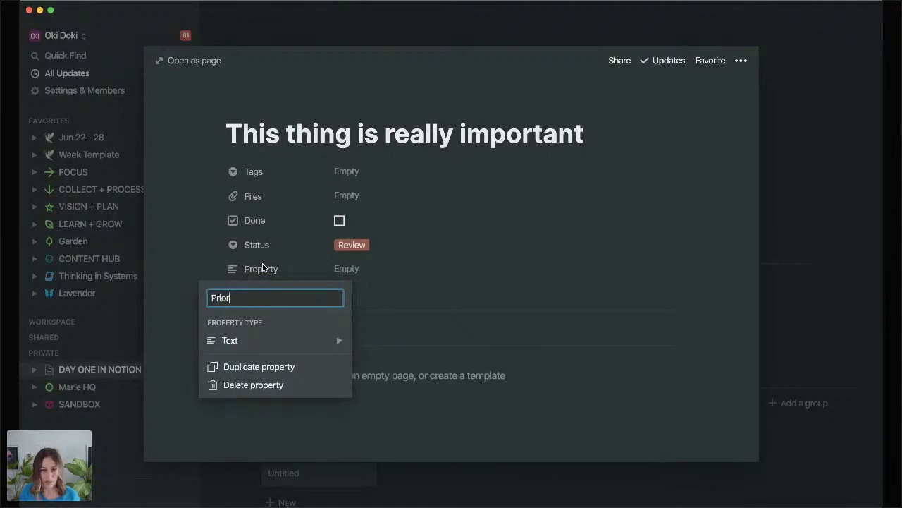
pyautogui.write('ity')
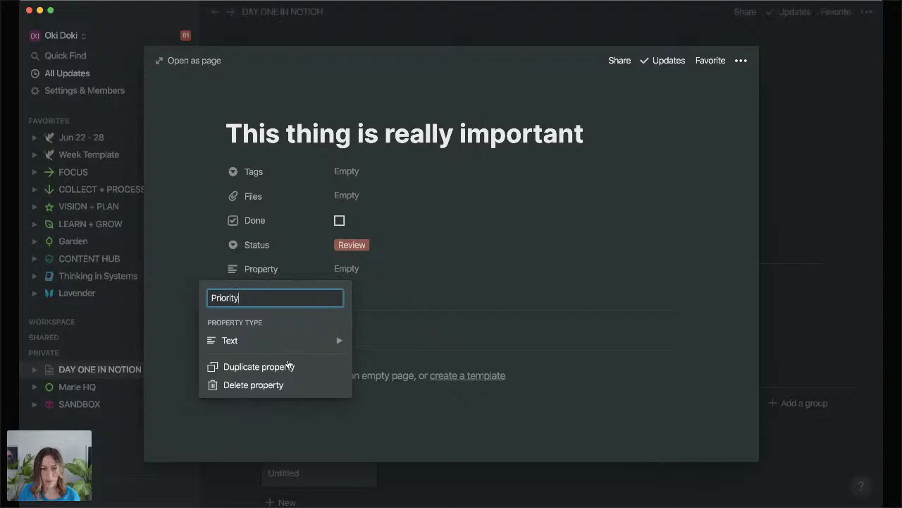
pyautogui.click(295, 341)
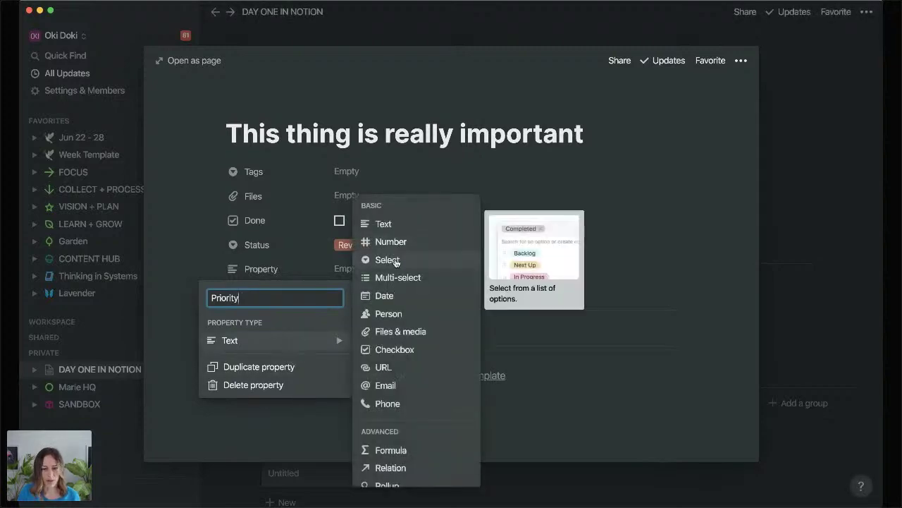
pyautogui.click(394, 260)
# Create Urgent and Not Urgent Priority options, leaving Priority set to Not Urgent.
pyautogui.click(348, 270)
pyautogui.write('Urgent')
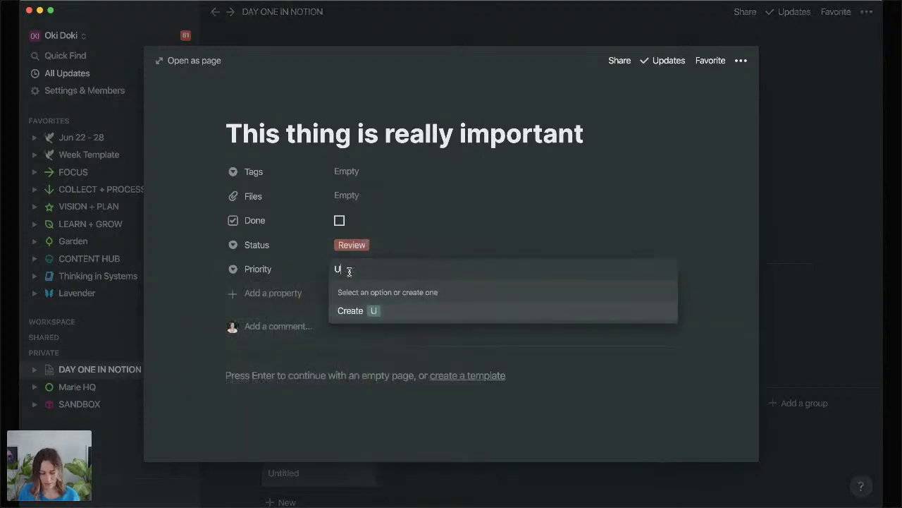
pyautogui.click(396, 311)
pyautogui.click(405, 265)
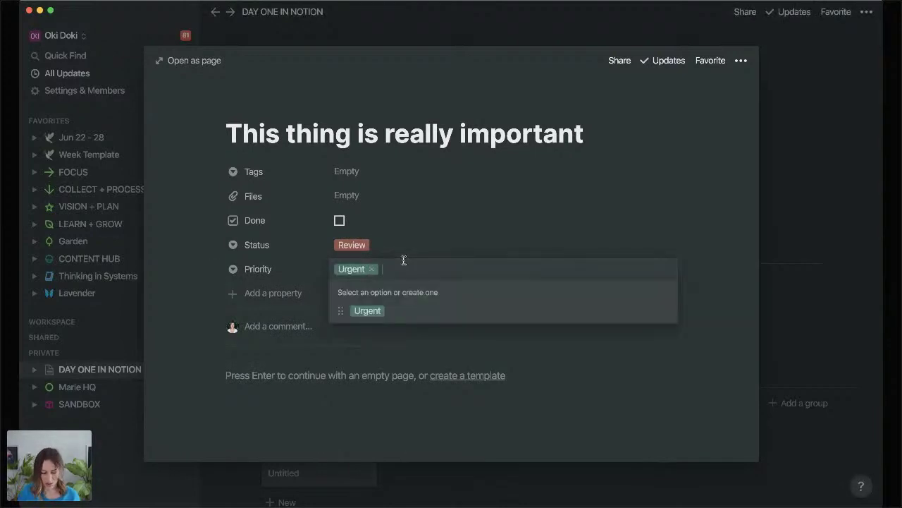
pyautogui.write('Not Urgent')
pyautogui.press('Return')
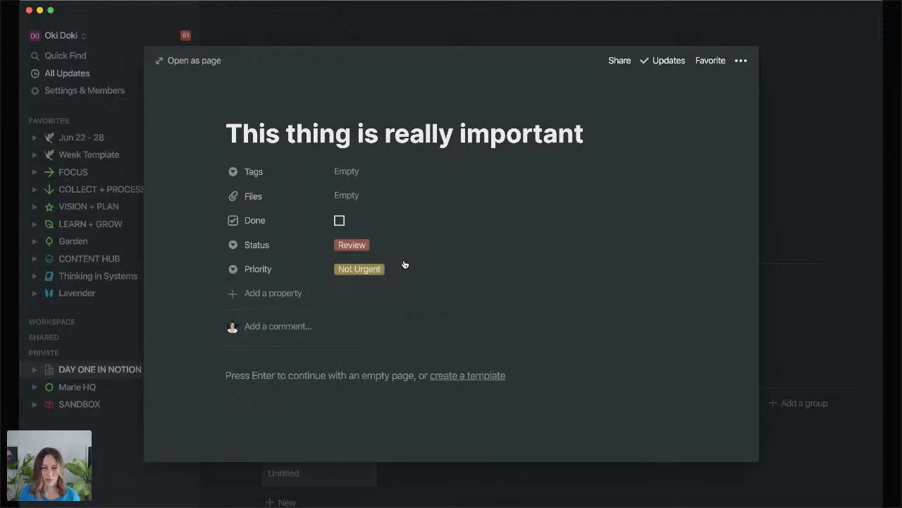
# Add a trial Importance select property and set it to a new Important option.
pyautogui.click(294, 297)
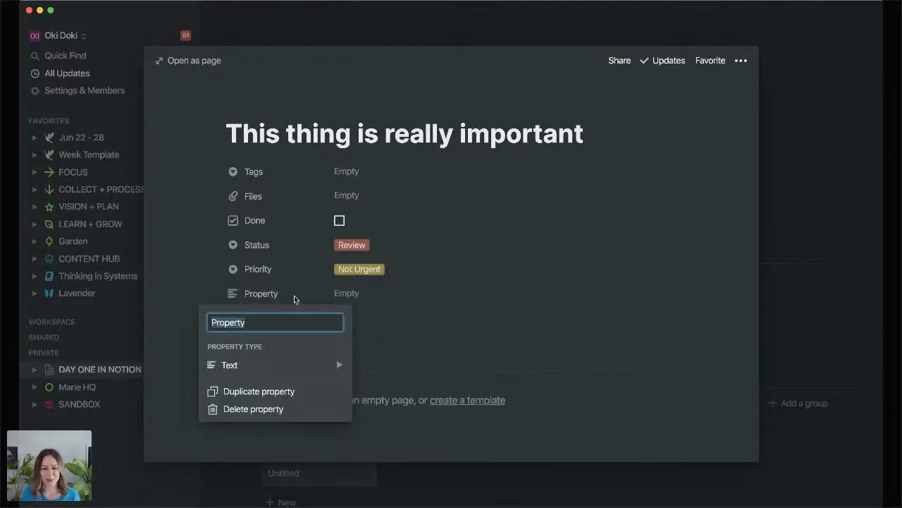
pyautogui.press('BackSpace')
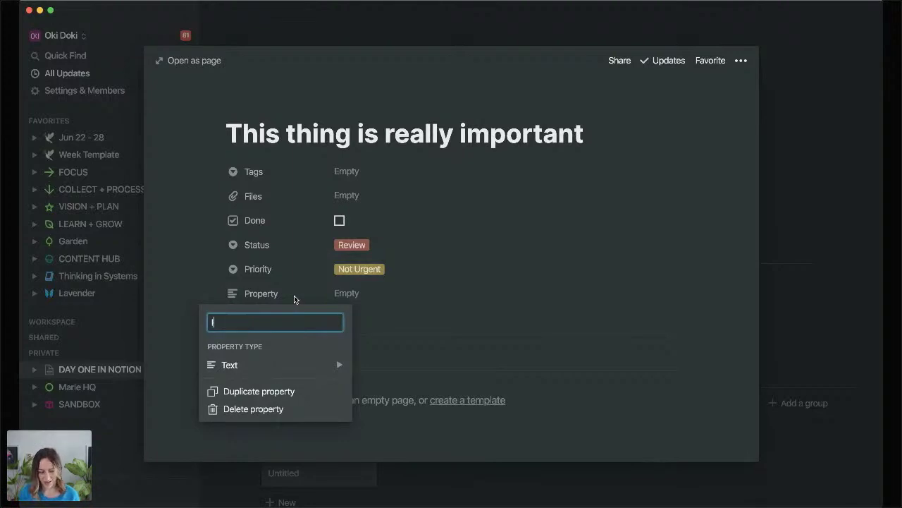
pyautogui.write('Importance')
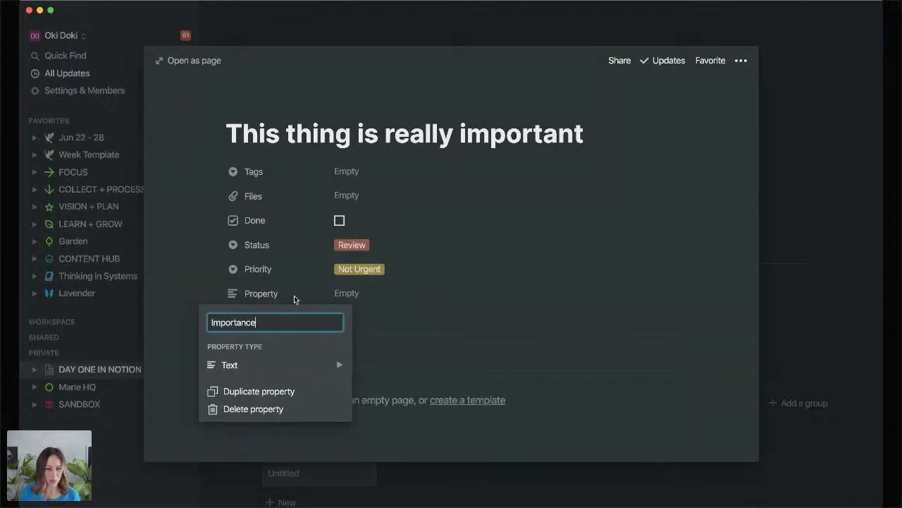
pyautogui.click(319, 365)
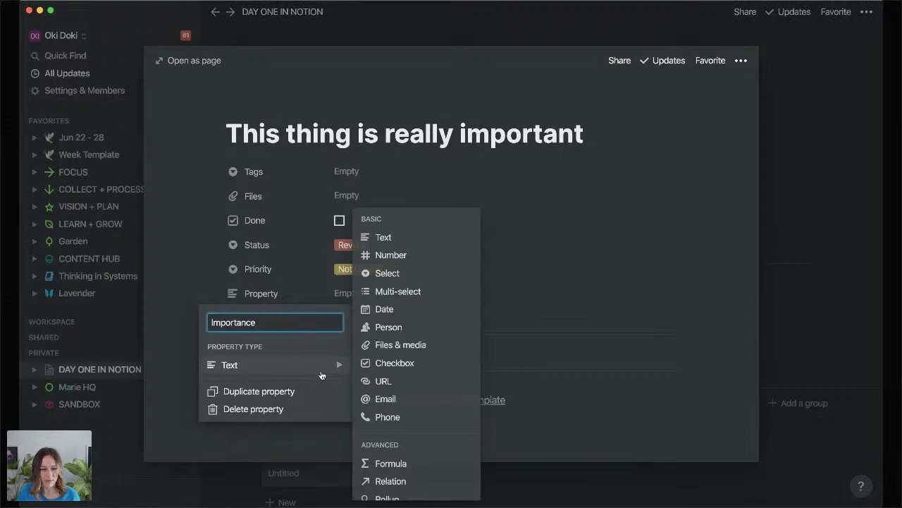
pyautogui.click(416, 273)
pyautogui.click(385, 296)
pyautogui.write('Im')
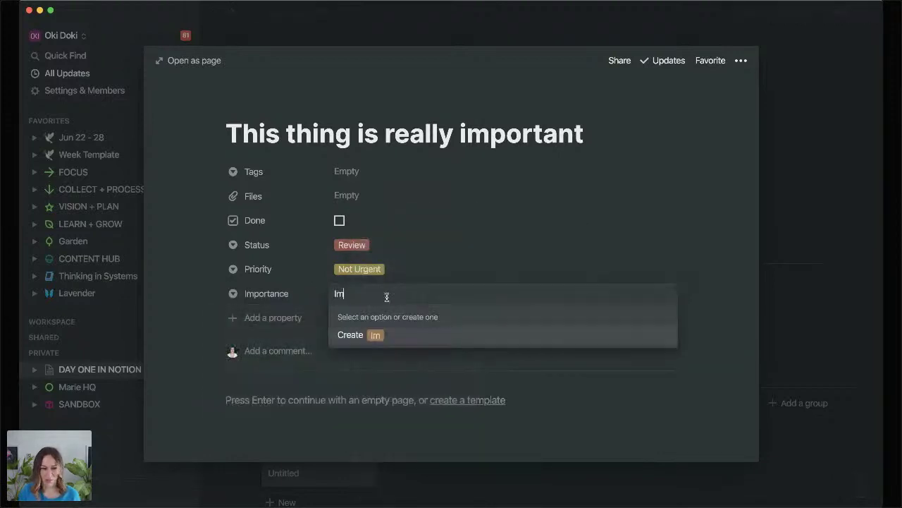
pyautogui.write('portant')
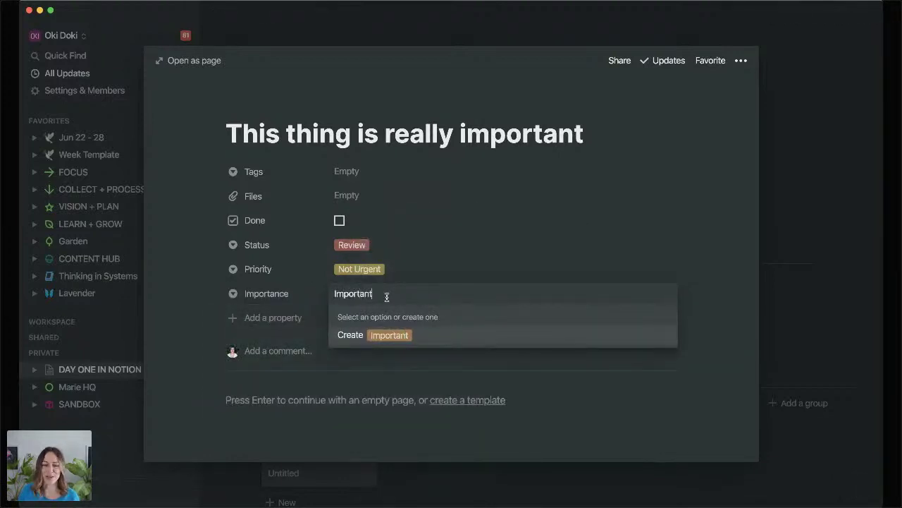
pyautogui.click(381, 333)
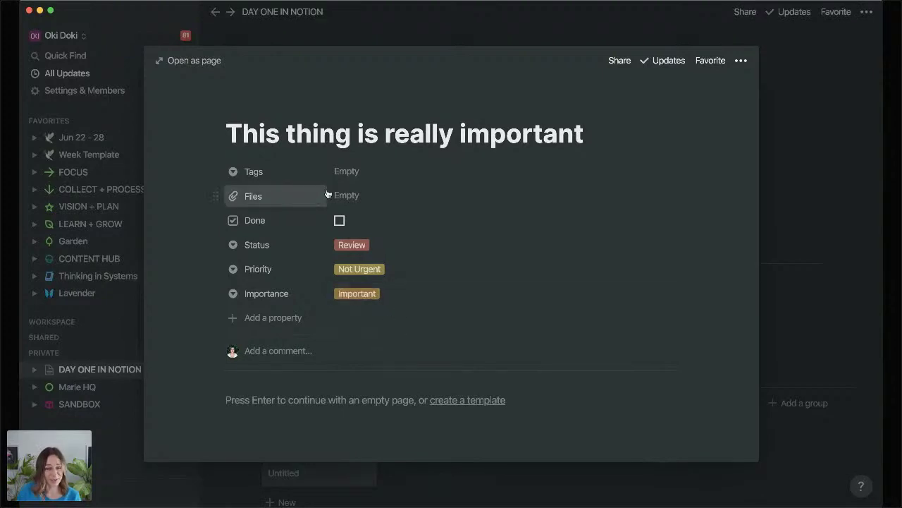
# Delete the Importance property and return to the Tasks board.
pyautogui.click(215, 294)
pyautogui.click(263, 437)
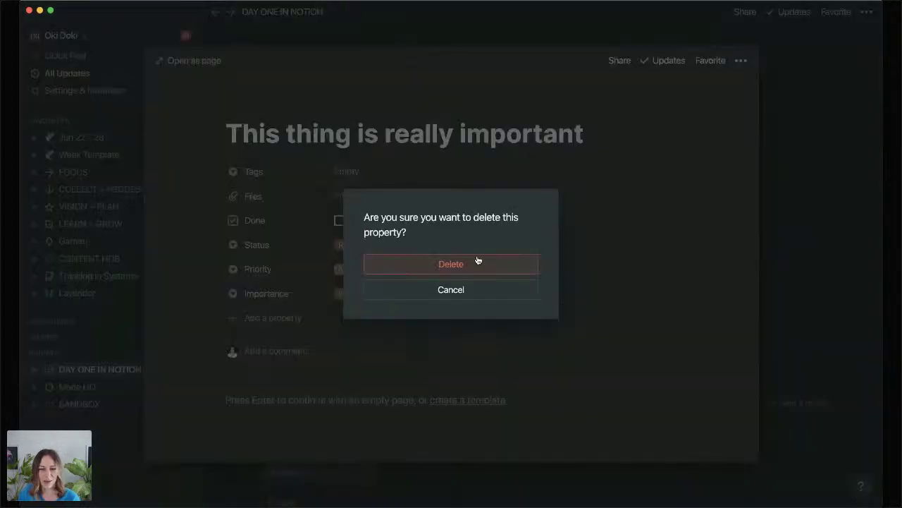
pyautogui.click(478, 261)
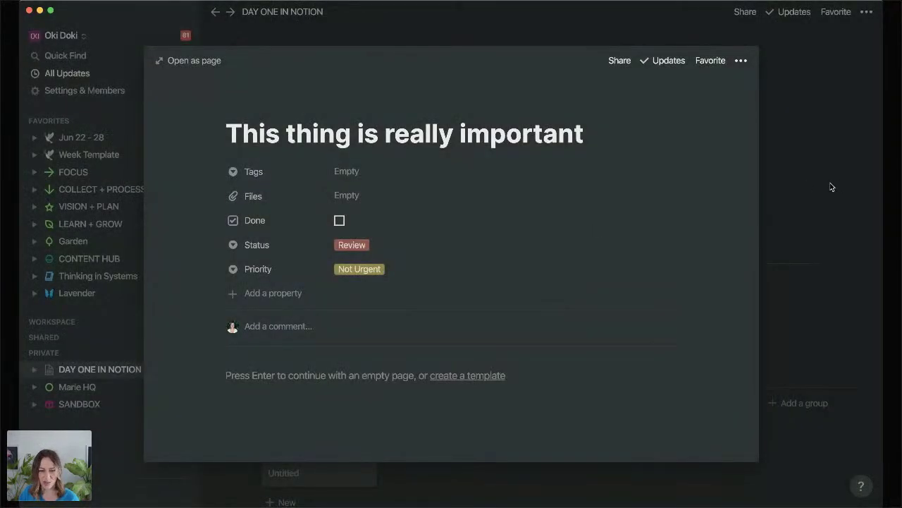
pyautogui.click(831, 187)
# Group the Tasks board by Priority and drag 'New thing to do today' into Urgent.
pyautogui.scroll(-3, 451, 353)
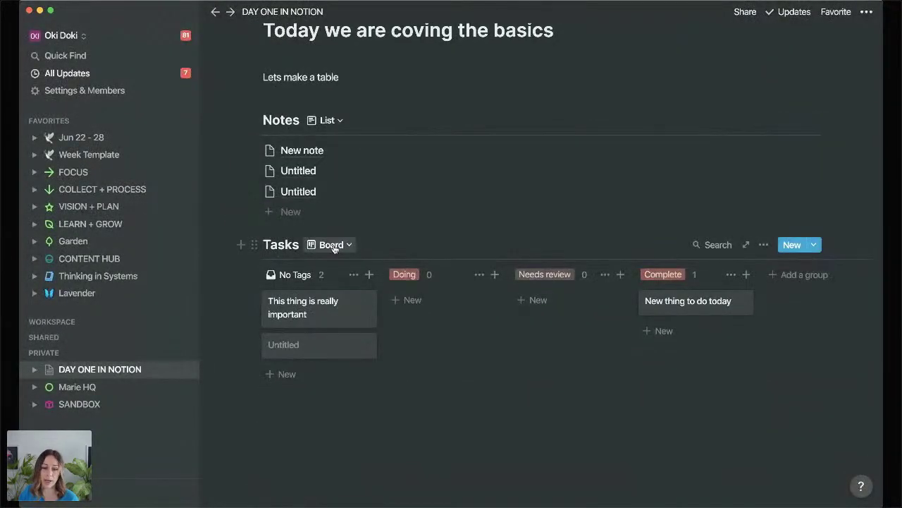
pyautogui.click(332, 245)
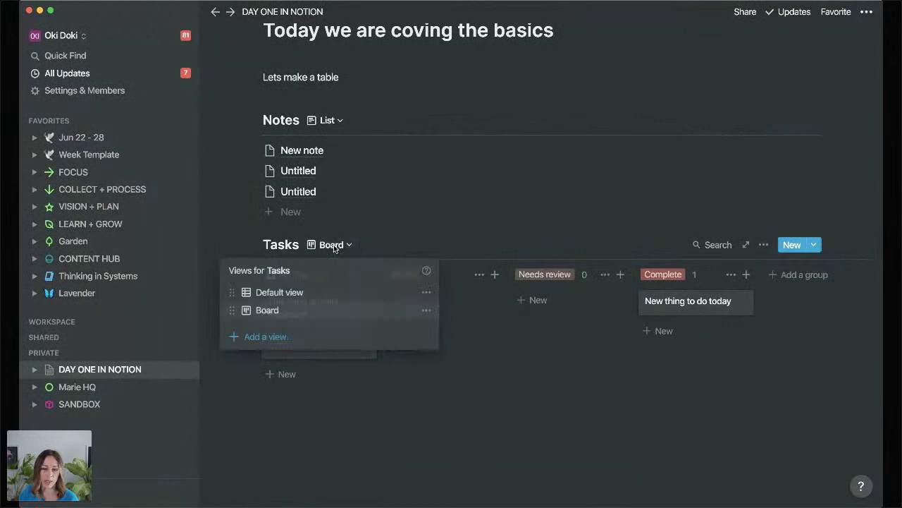
pyautogui.click(555, 423)
pyautogui.click(761, 247)
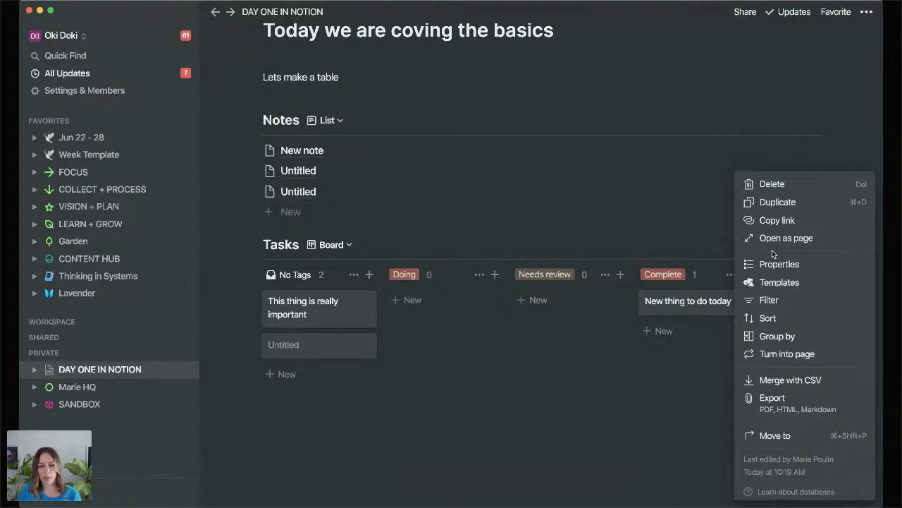
pyautogui.click(765, 336)
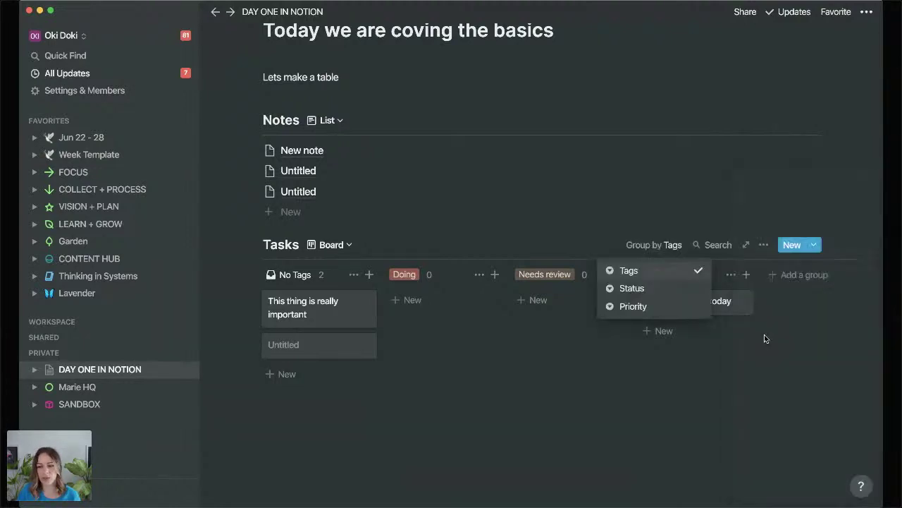
pyautogui.click(649, 306)
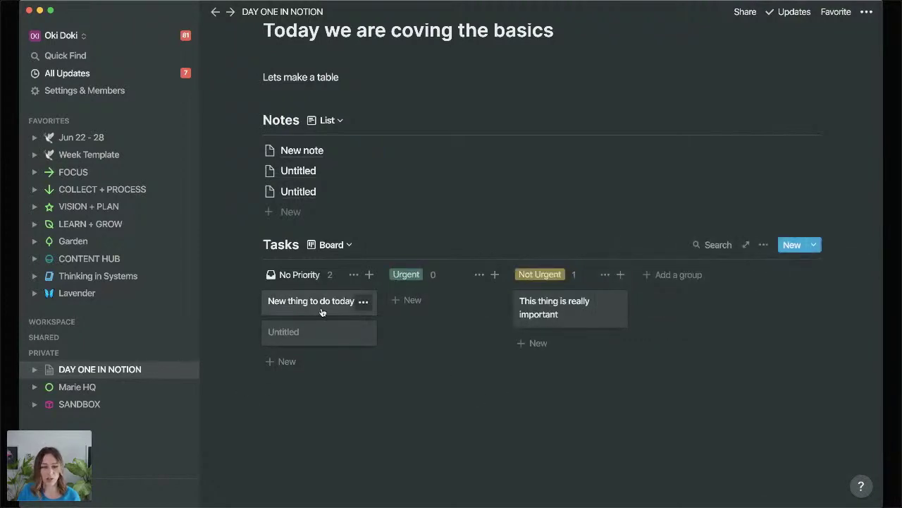
pyautogui.moveTo(323, 311); pyautogui.dragTo(456, 334)
# Title the untitled task 'Very important'.
pyautogui.click(457, 337)
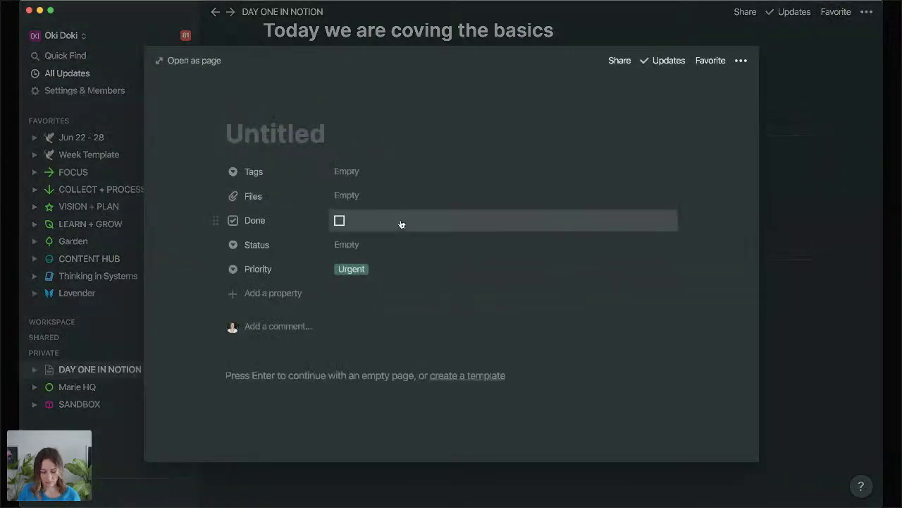
pyautogui.write('Very important')
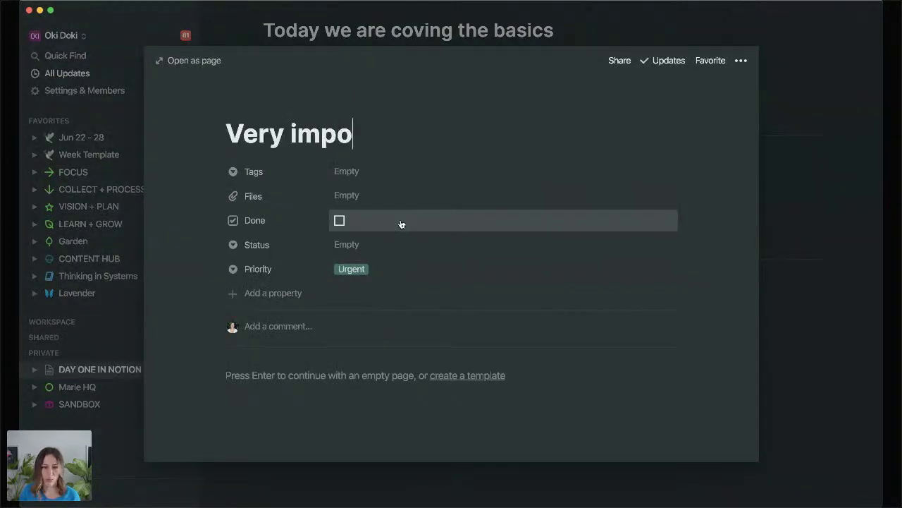
pyautogui.press('Return')
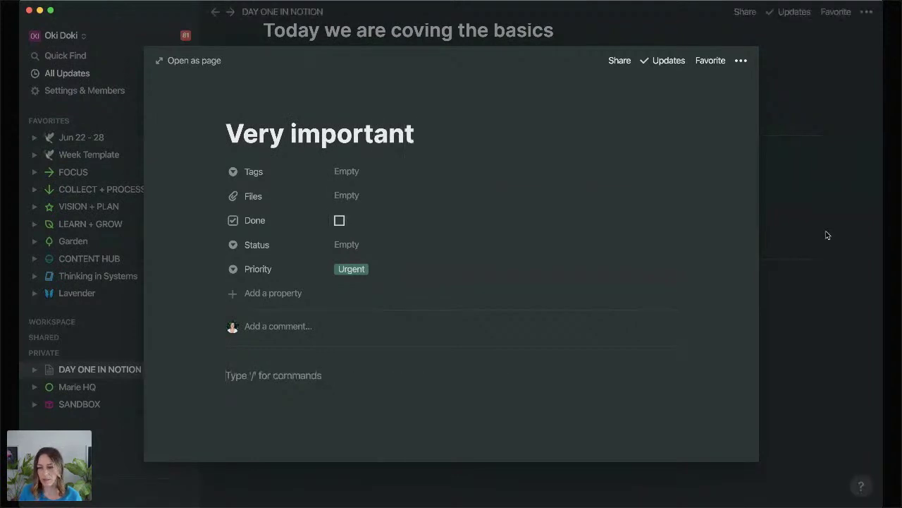
pyautogui.click(768, 232)
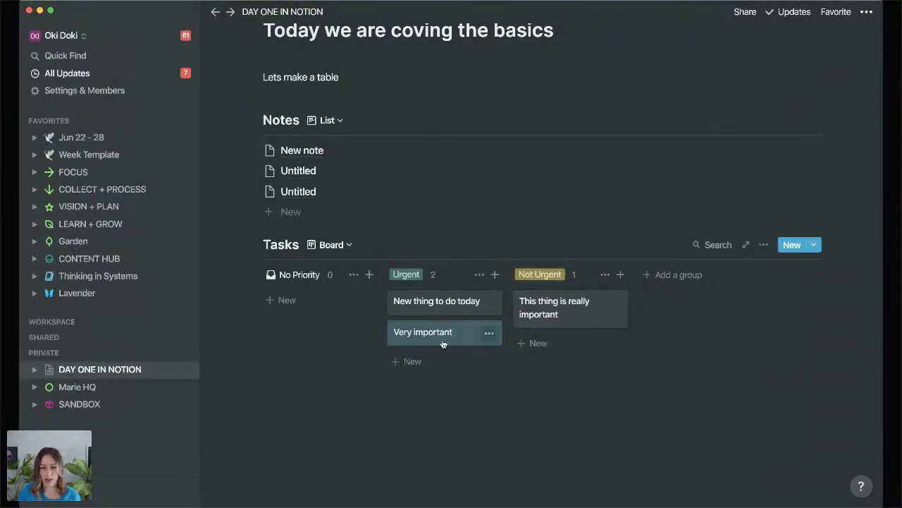
# Move 'Very important' into the Not Urgent column and check its priority.
pyautogui.moveTo(443, 343); pyautogui.dragTo(581, 343)
pyautogui.click(588, 348)
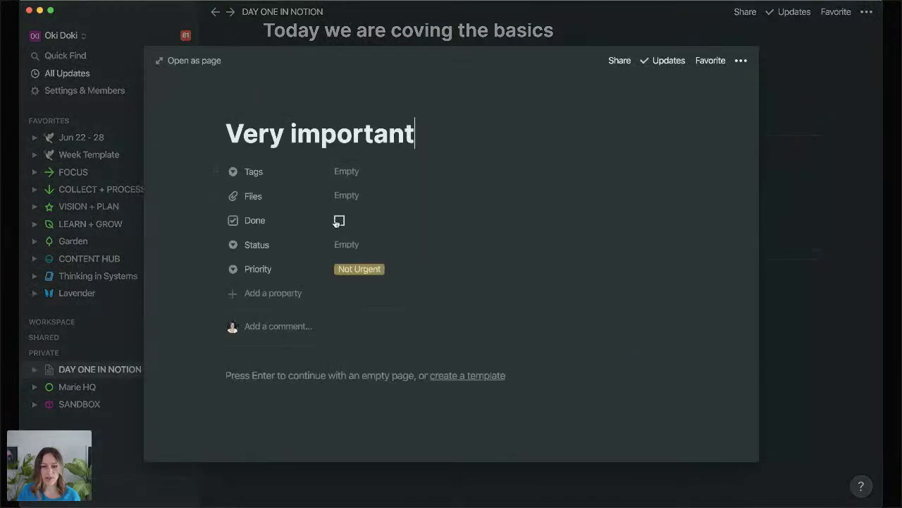
pyautogui.click(818, 327)
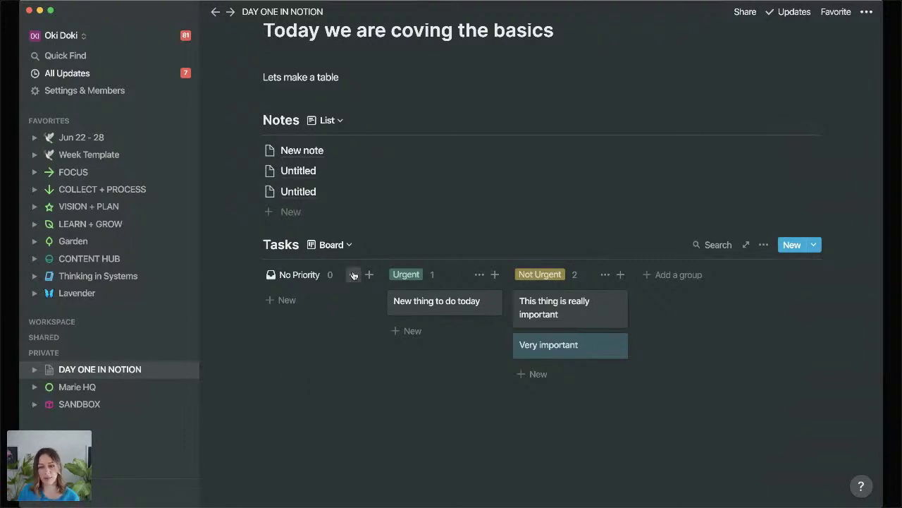
# Copy a link to the Tasks board database block.
pyautogui.scroll(2, 351, 269)
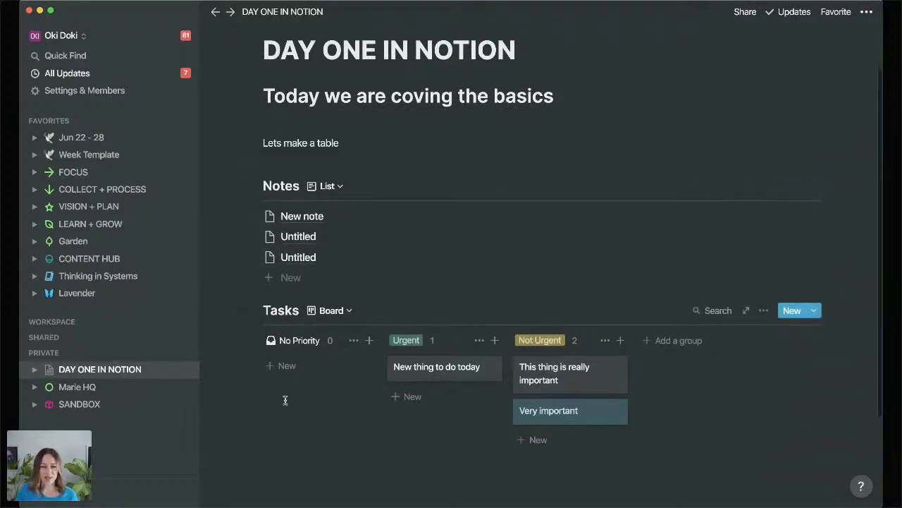
pyautogui.scroll(-4, 286, 397)
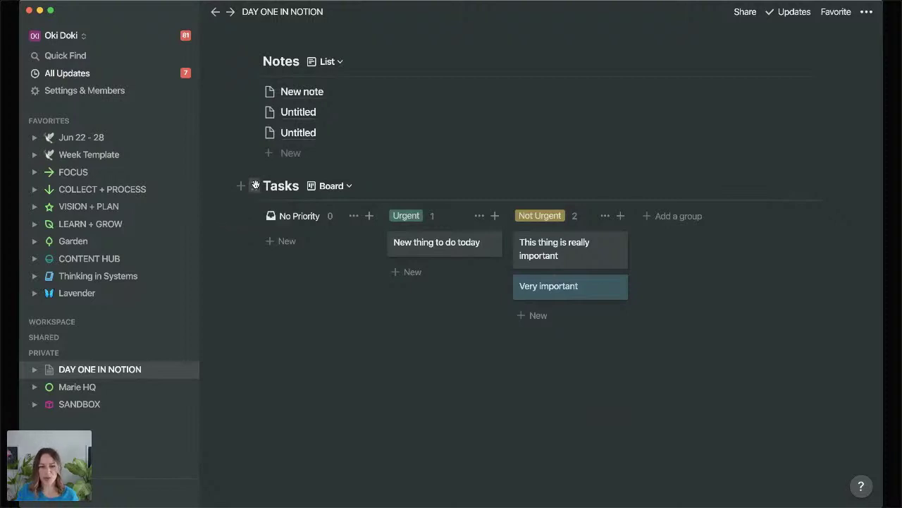
pyautogui.click(255, 185)
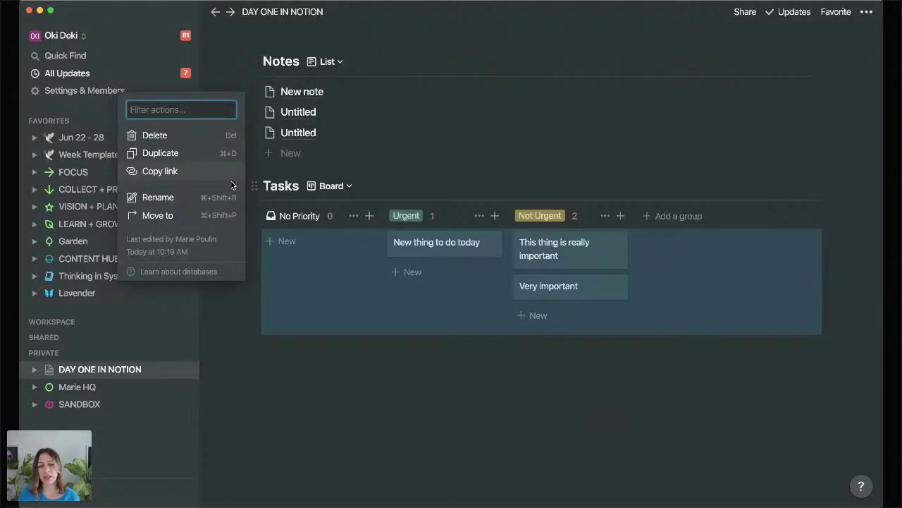
pyautogui.press('Escape')
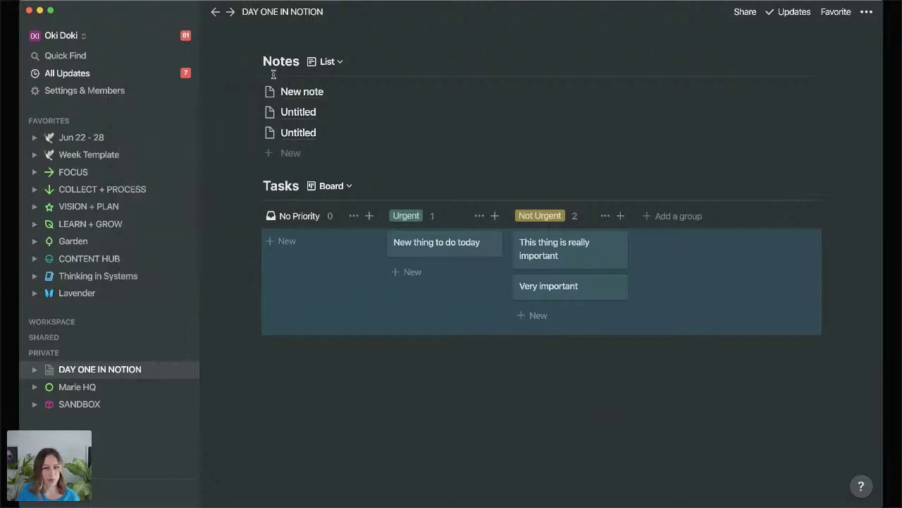
pyautogui.click(255, 186)
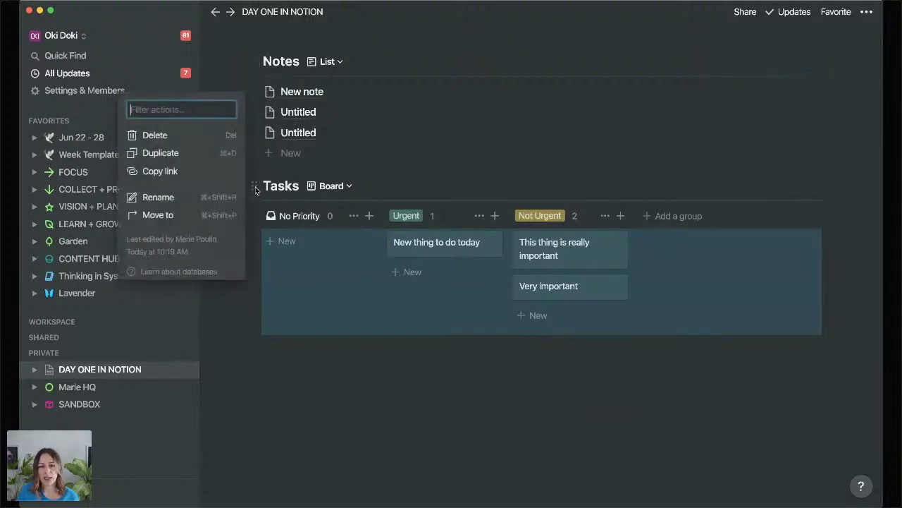
pyautogui.click(160, 171)
# Paste the Tasks link below the board as a linked database.
pyautogui.click(340, 397)
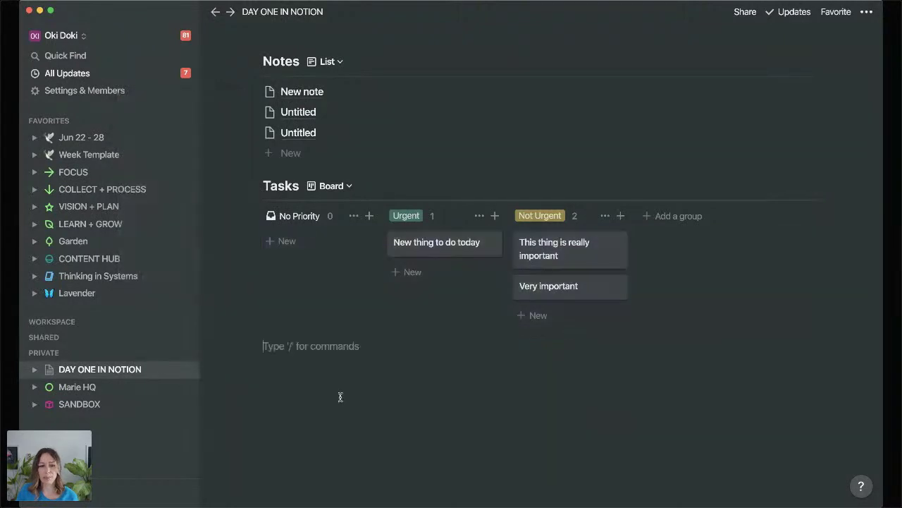
pyautogui.press('super+v')
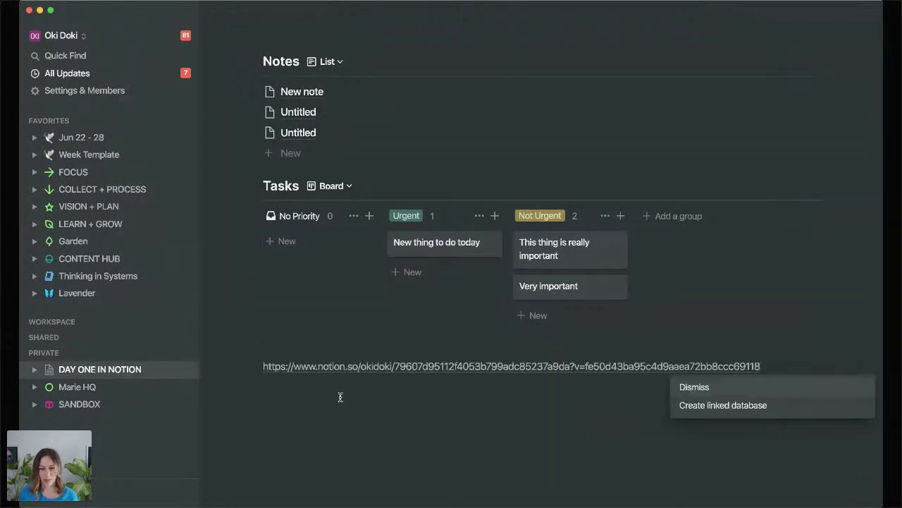
pyautogui.click(730, 409)
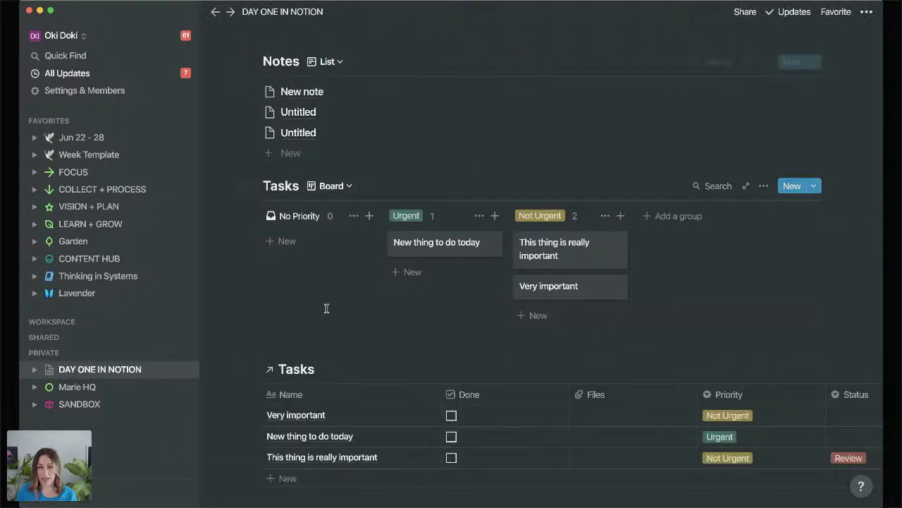
# Add a calendar view named 'Calenar' to the linked Tasks and list its undated tasks.
pyautogui.click(346, 369)
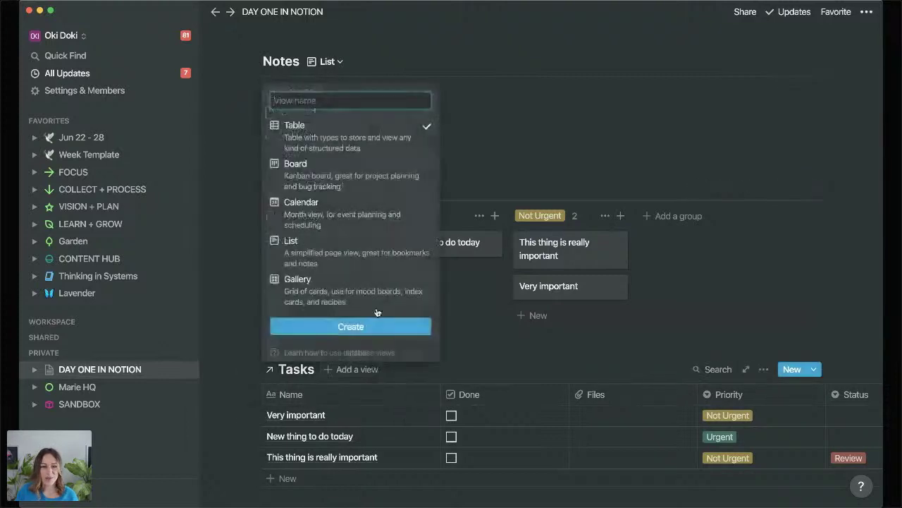
pyautogui.click(342, 221)
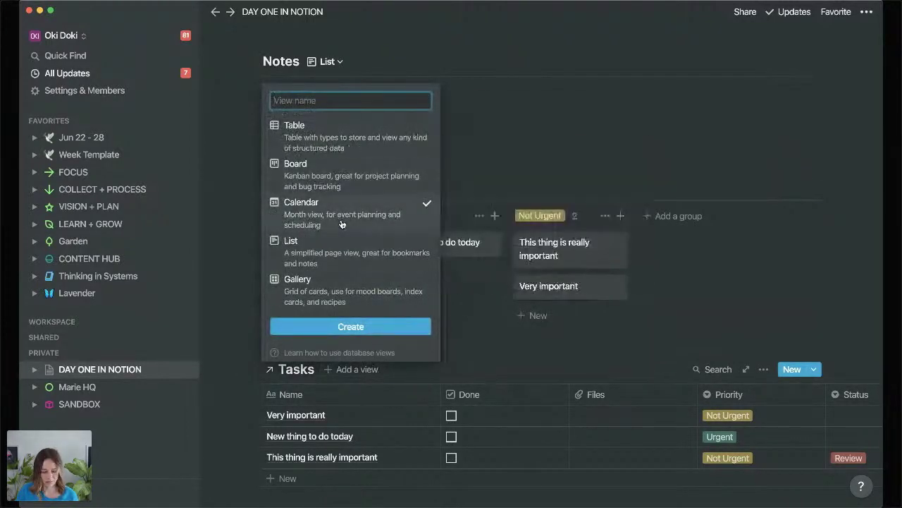
pyautogui.write('Calenar')
pyautogui.press('Return')
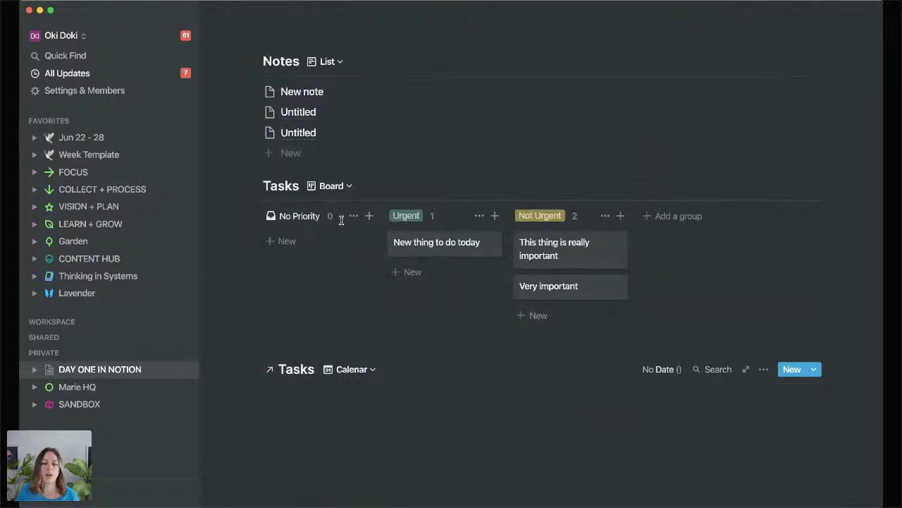
pyautogui.scroll(-1, 356, 221)
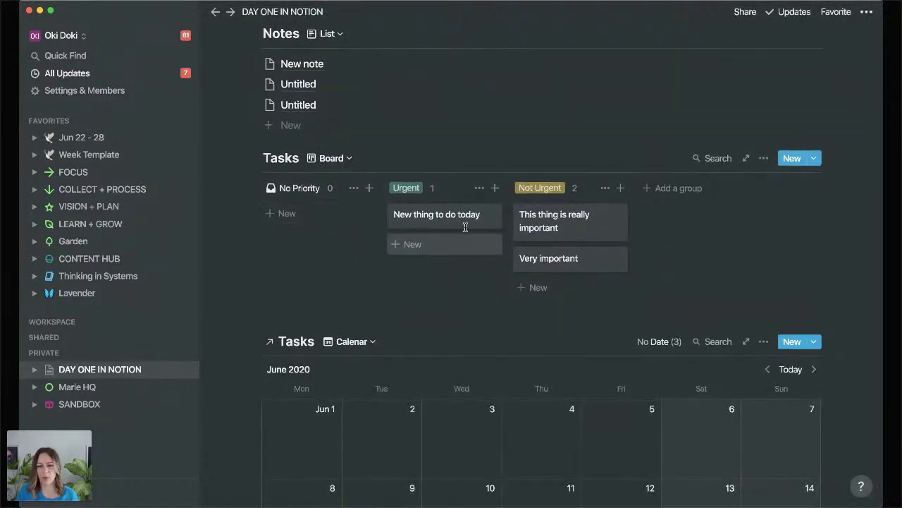
pyautogui.scroll(-5, 479, 257)
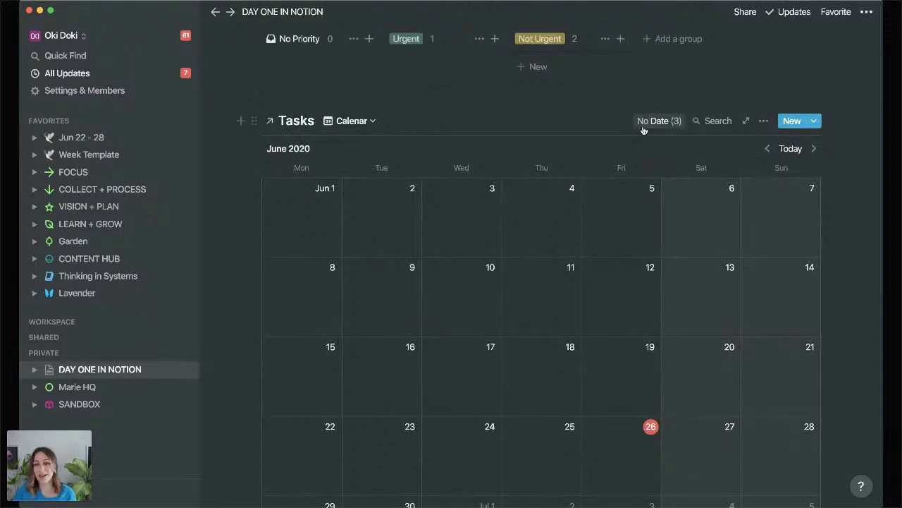
pyautogui.scroll(4, 642, 130)
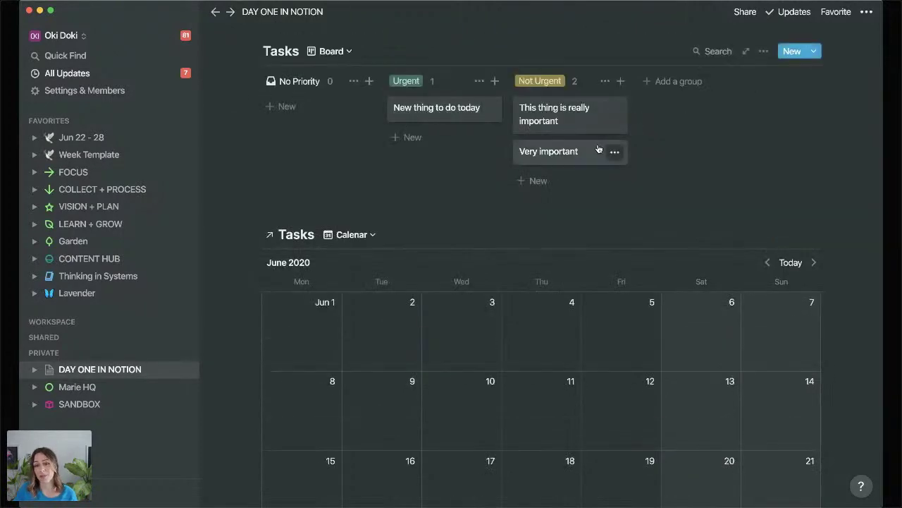
pyautogui.click(663, 234)
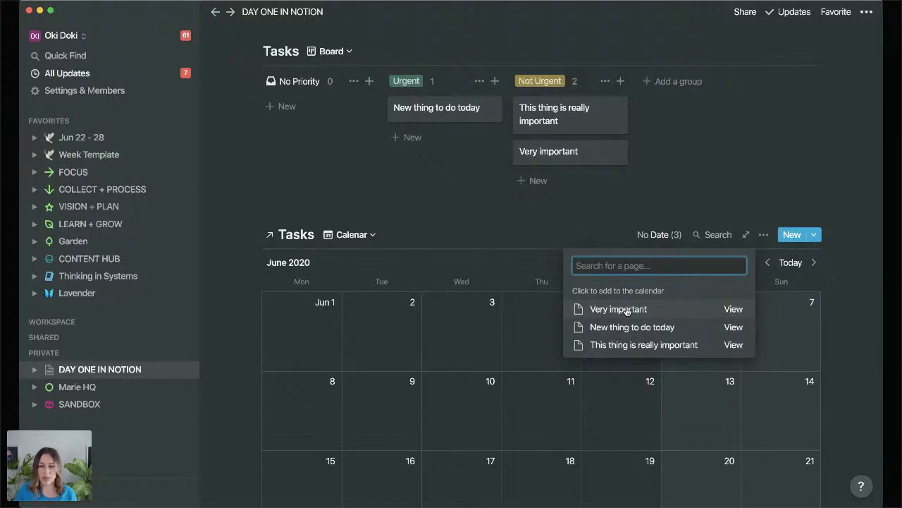
# Place the undated tasks onto the calendar.
pyautogui.click(618, 308)
pyautogui.click(626, 311)
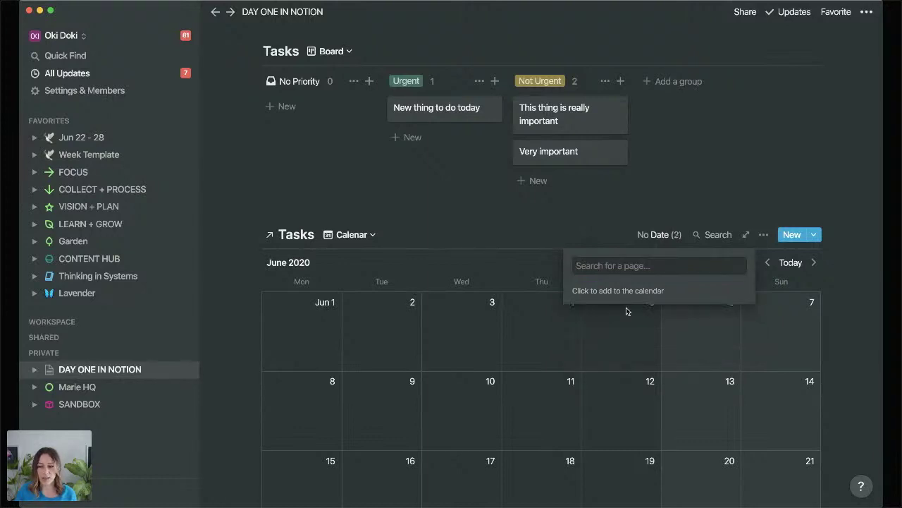
pyautogui.click(593, 318)
pyautogui.scroll(-3, 593, 318)
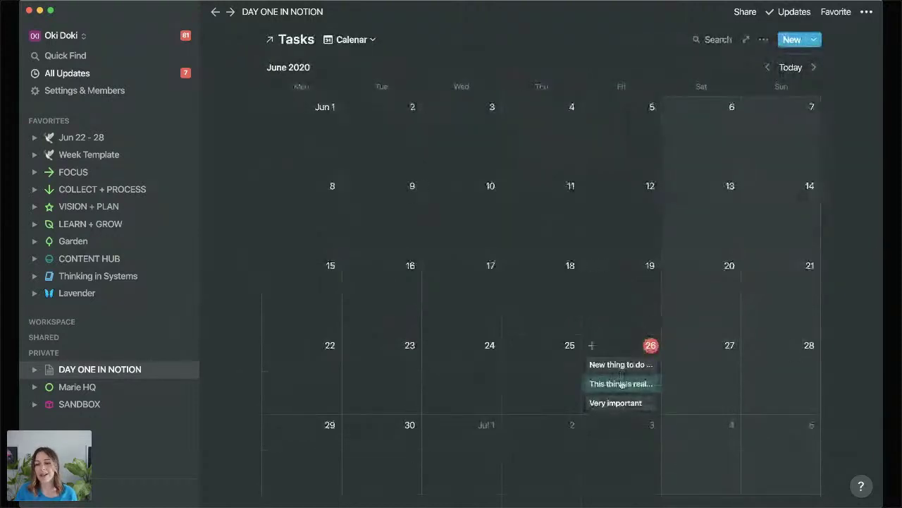
# Drag the tasks to Jun 30, Jul 2 and Jul 3, then preview 'New thing to do today'.
pyautogui.moveTo(621, 384); pyautogui.dragTo(332, 459)
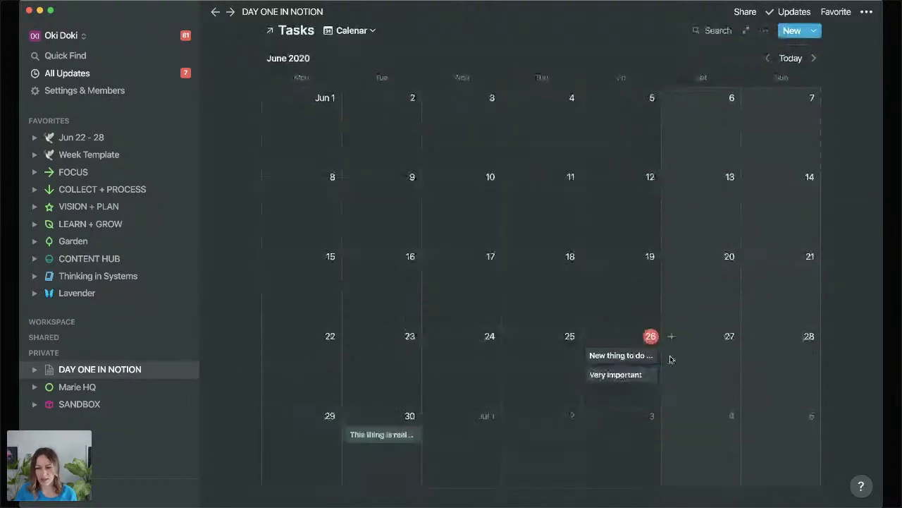
pyautogui.moveTo(615, 374); pyautogui.dragTo(625, 437)
pyautogui.moveTo(620, 355); pyautogui.dragTo(535, 453)
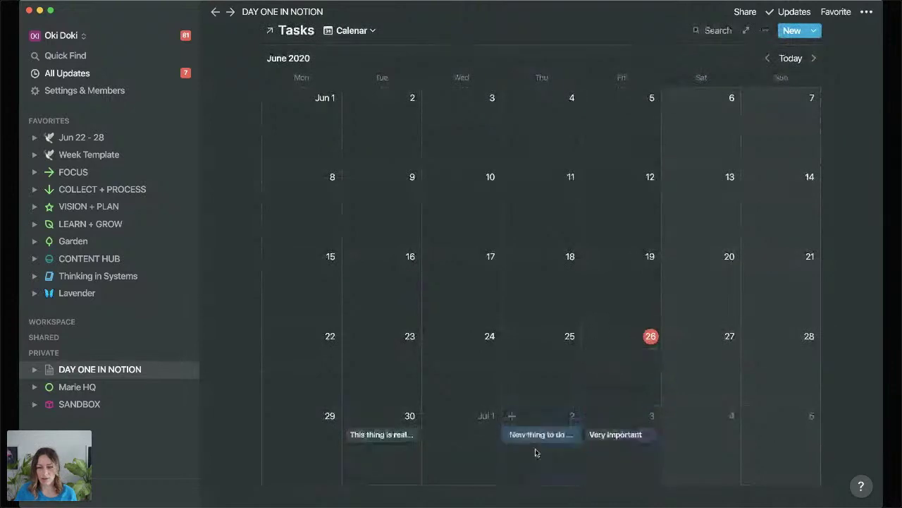
pyautogui.click(537, 432)
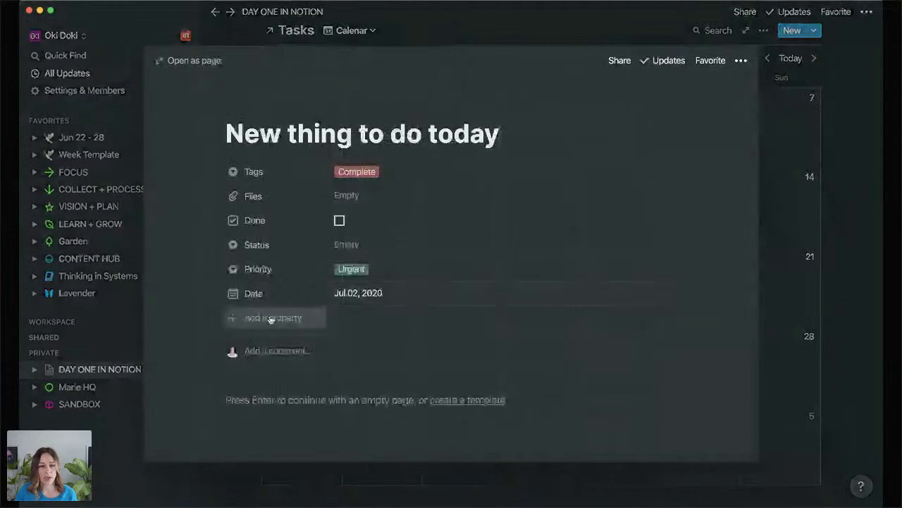
pyautogui.click(881, 247)
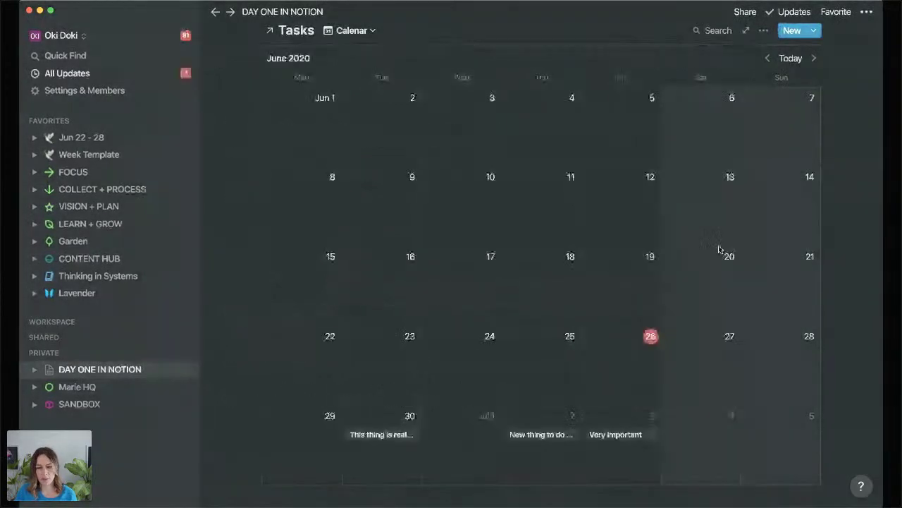
# Show Priority, Status and Done on the calendar cards, with Done moved below Tags.
pyautogui.click(763, 30)
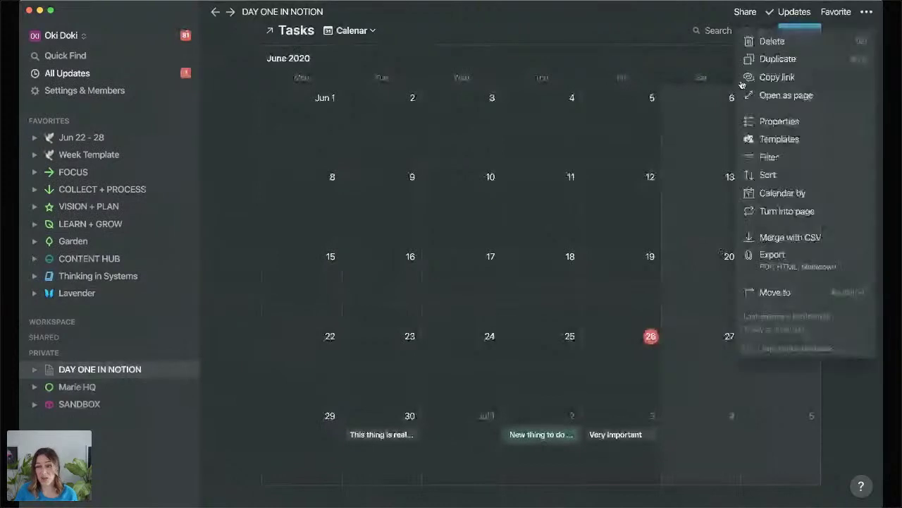
pyautogui.click(778, 121)
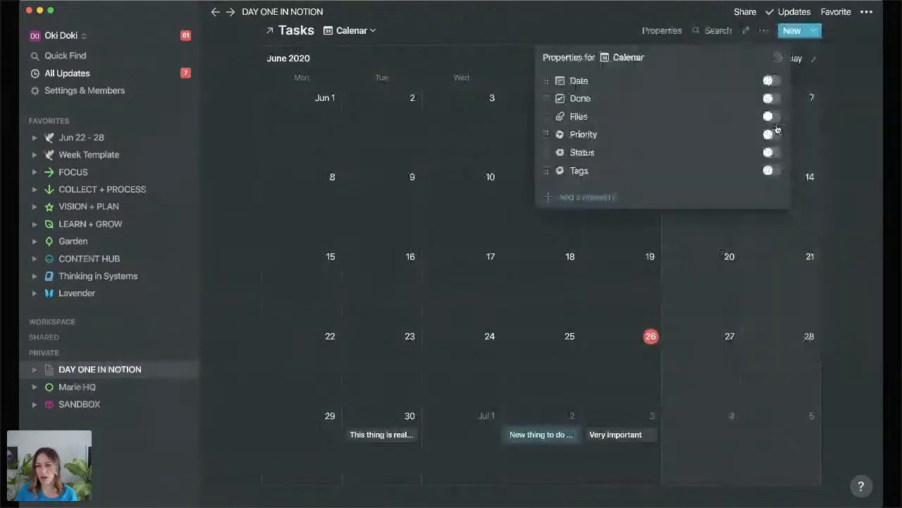
pyautogui.click(774, 133)
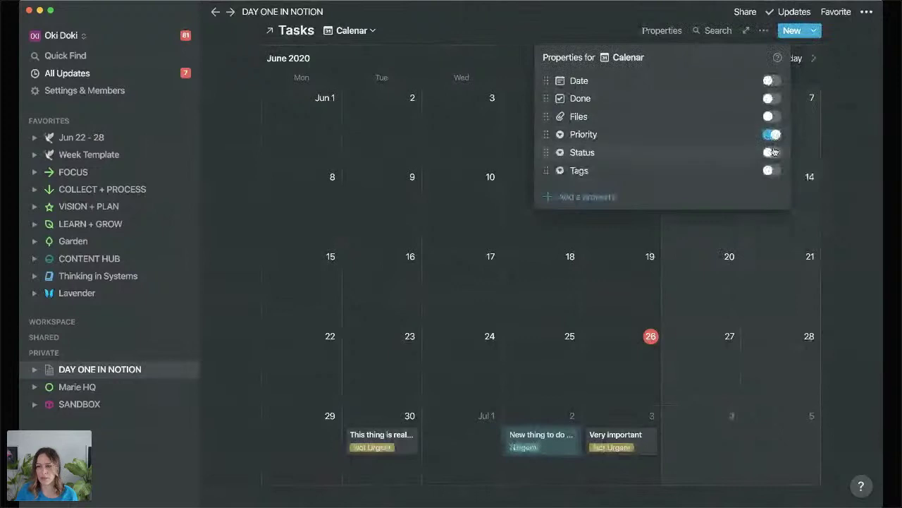
pyautogui.click(773, 152)
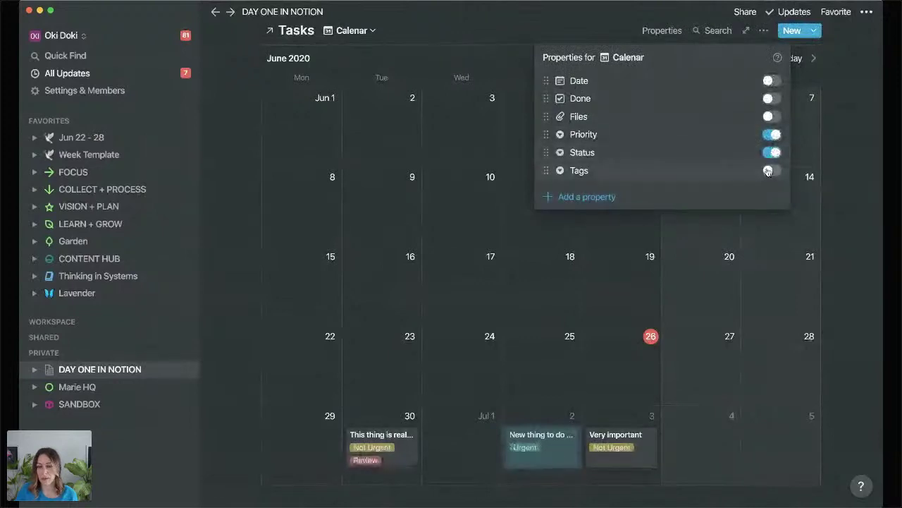
pyautogui.click(773, 98)
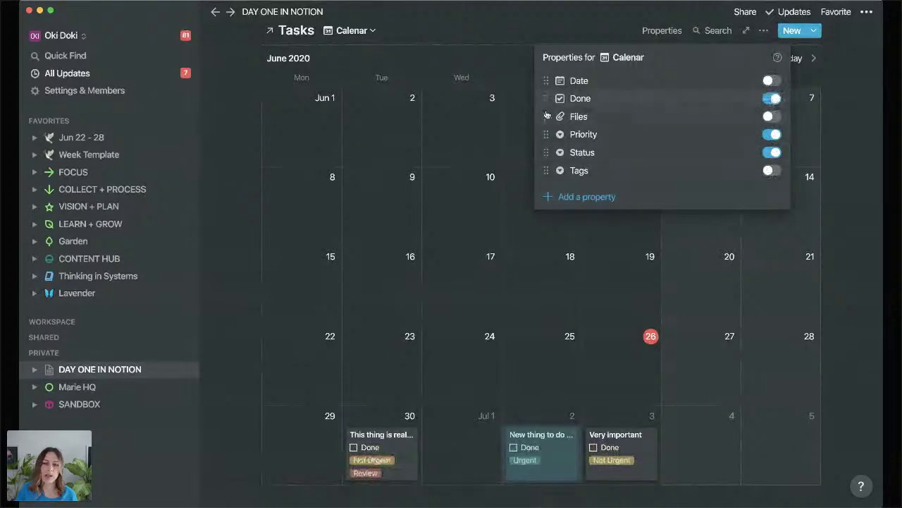
pyautogui.moveTo(547, 114); pyautogui.dragTo(547, 169)
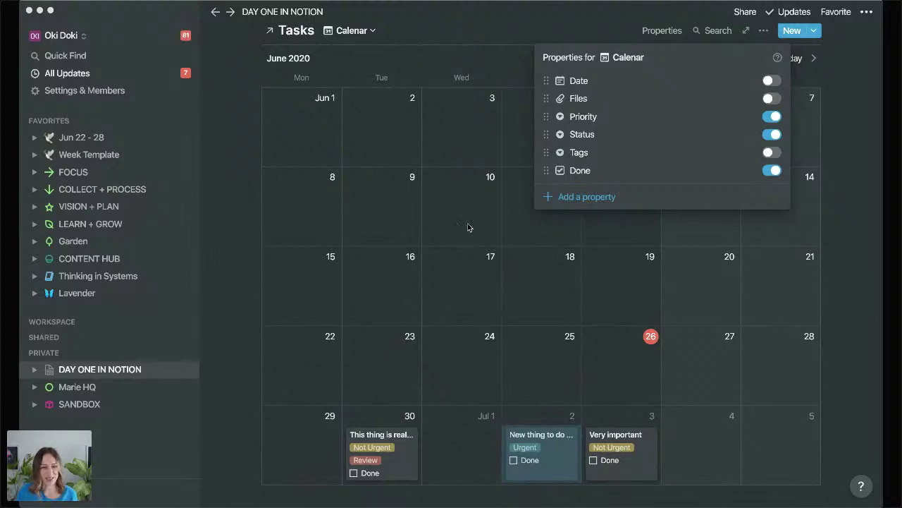
pyautogui.click(246, 216)
pyautogui.scroll(4, 252, 134)
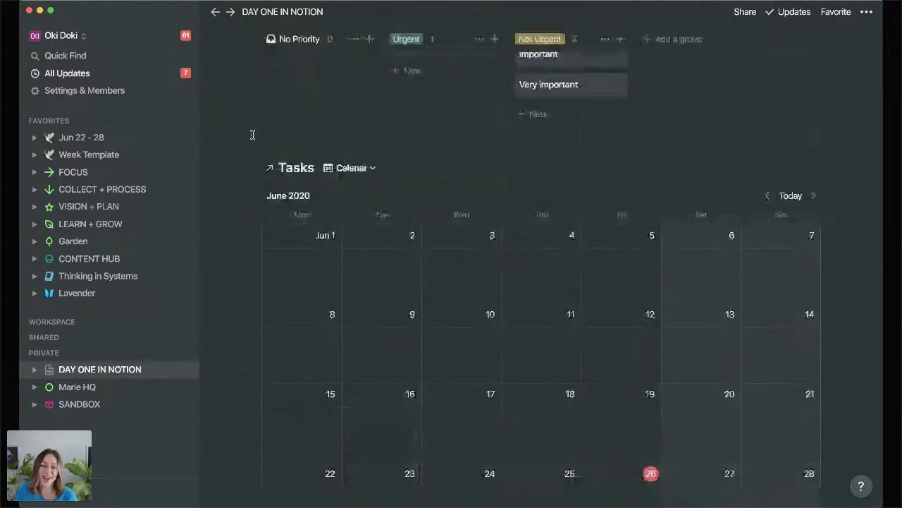
# Rename the 'Calenar' view to 'Calendar'.
pyautogui.click(254, 169)
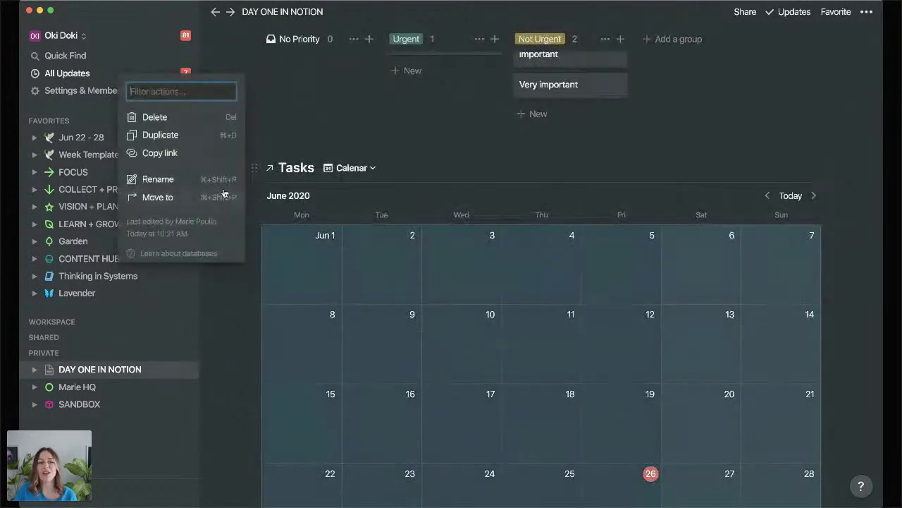
pyautogui.press('Escape')
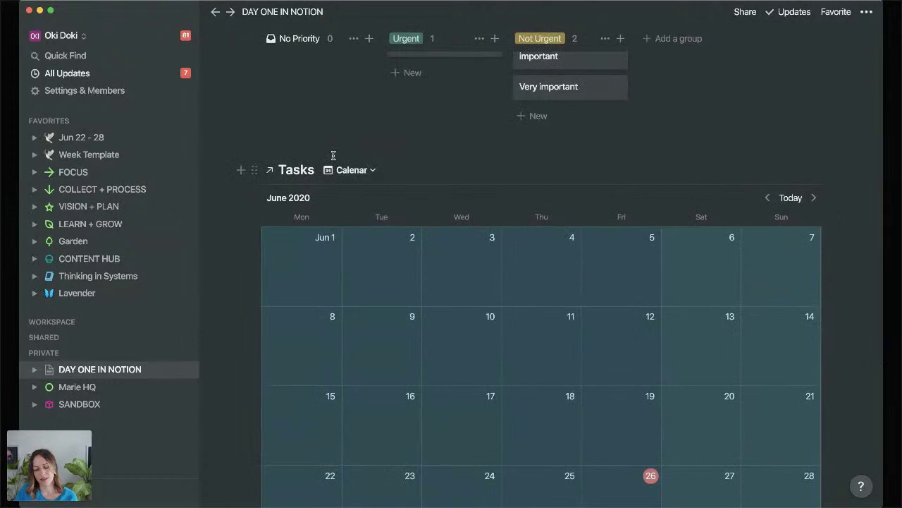
pyautogui.scroll(2, 337, 150)
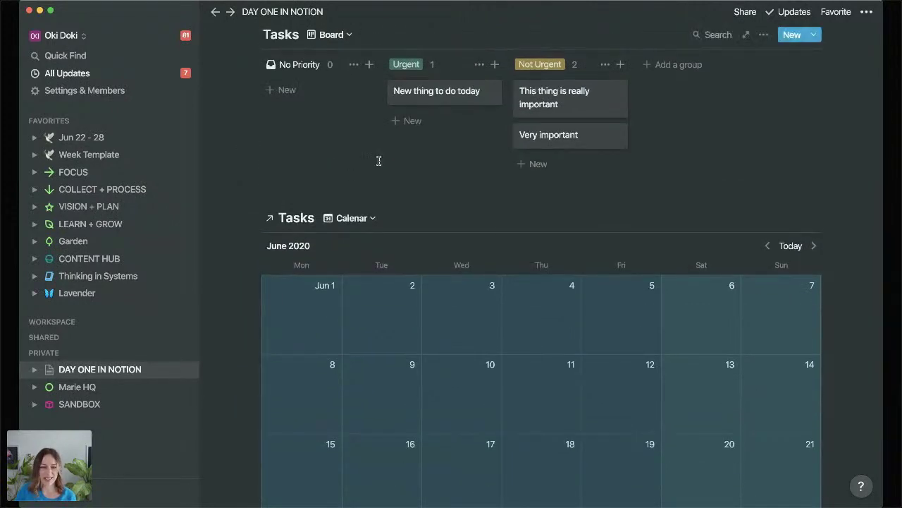
pyautogui.click(353, 218)
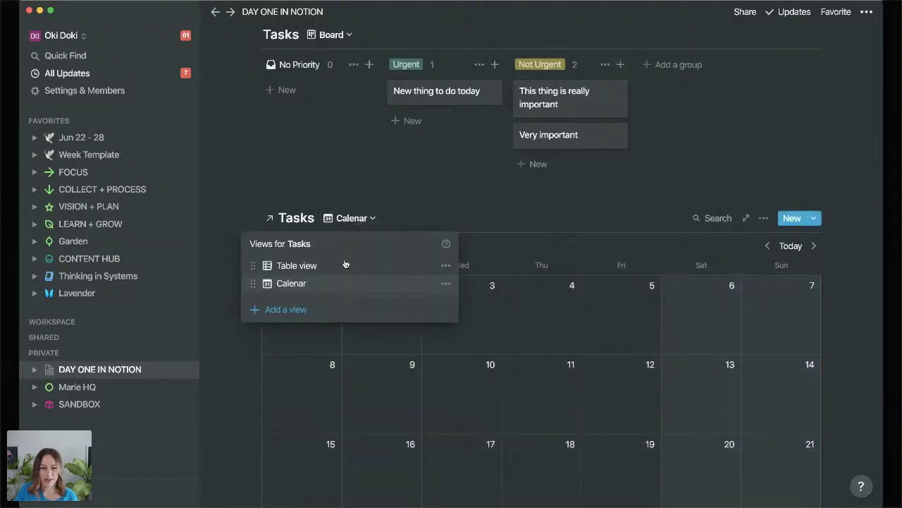
pyautogui.click(449, 285)
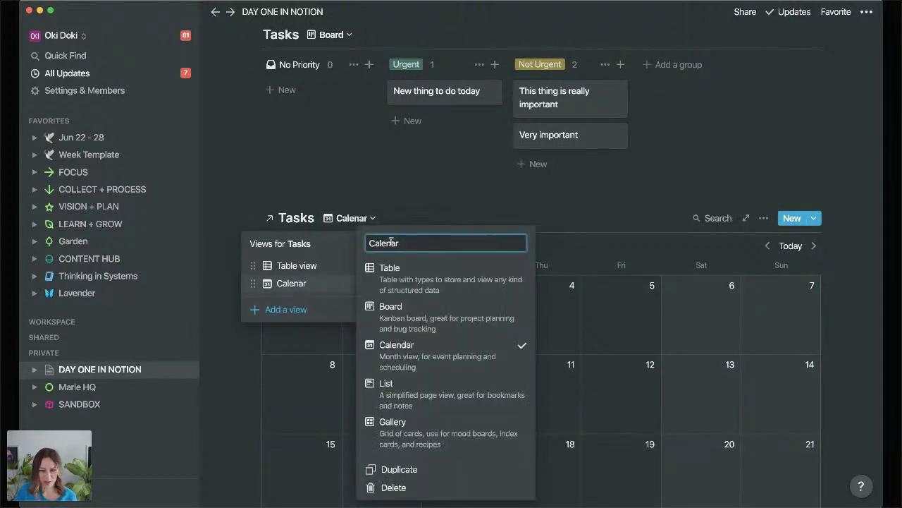
pyautogui.press('Left')
pyautogui.press('Left')
pyautogui.write('d')
pyautogui.press('Return')
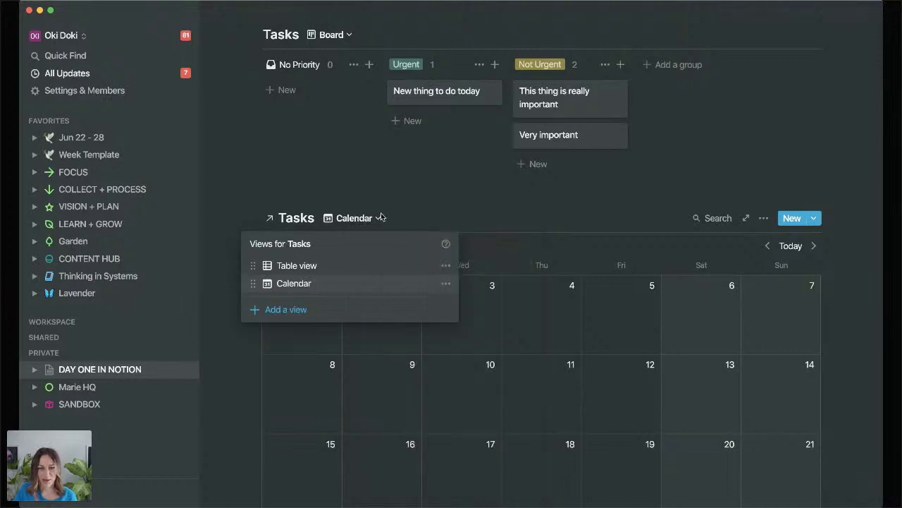
# Switch the linked Tasks block to its Table view.
pyautogui.click(323, 265)
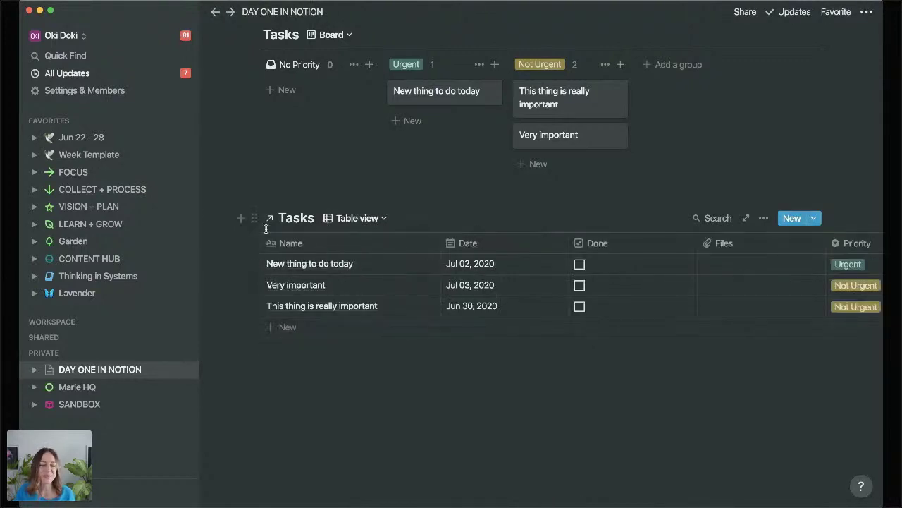
pyautogui.click(328, 384)
pyautogui.scroll(-1, 318, 352)
pyautogui.scroll(5, 313, 324)
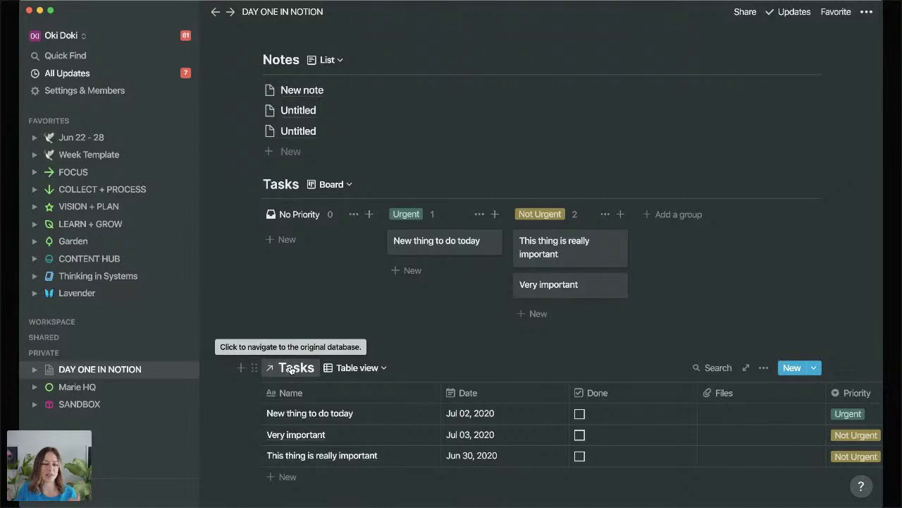
# Add a row named 'New thing here' to the linked Tasks table.
pyautogui.click(324, 477)
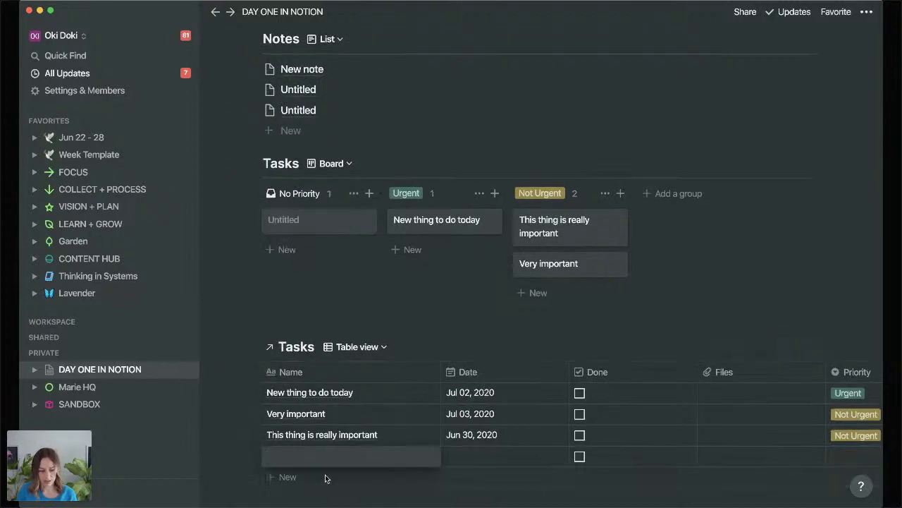
pyautogui.write('New thing here')
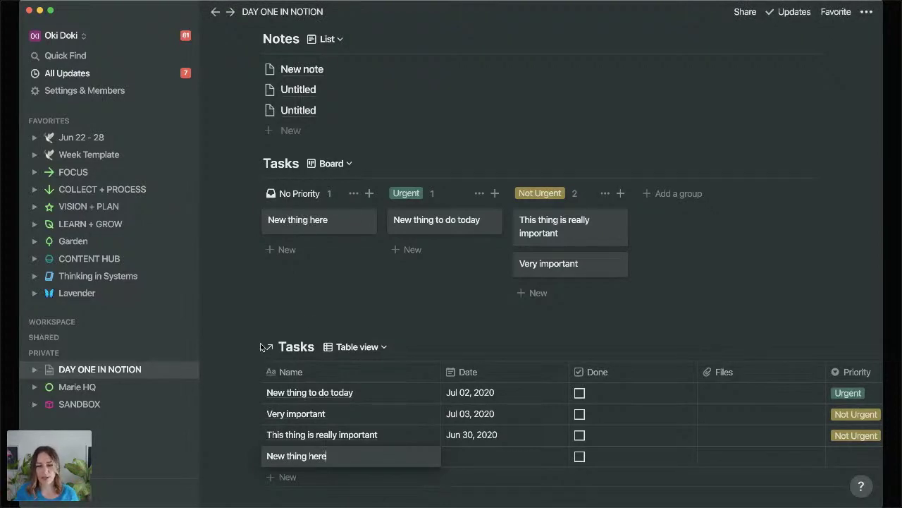
pyautogui.press('Escape')
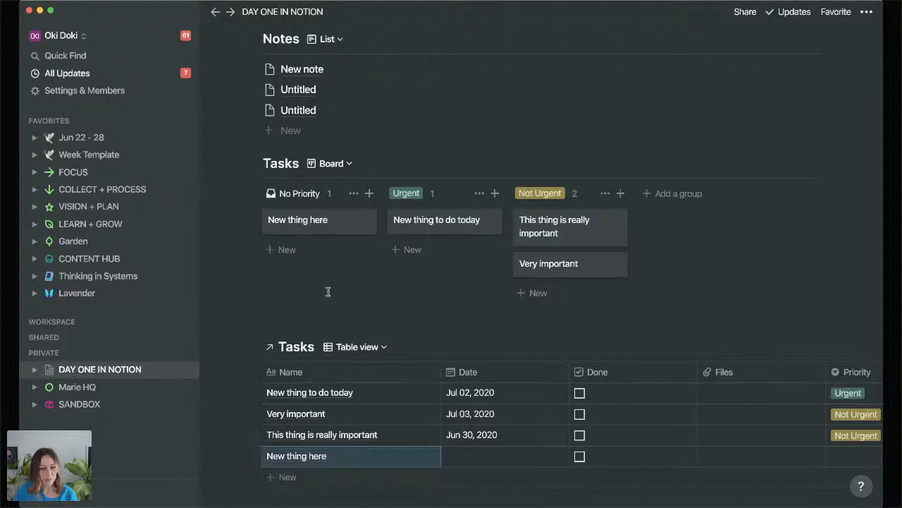
pyautogui.scroll(-3, 328, 291)
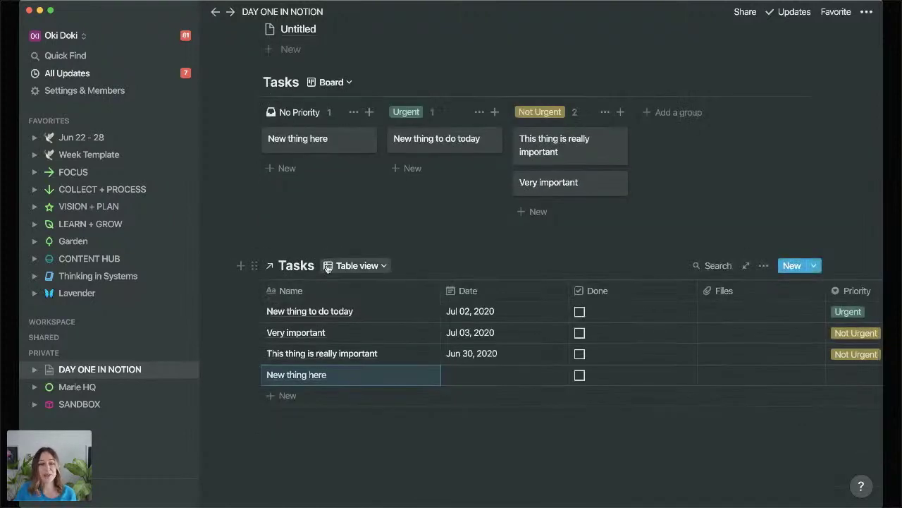
# Duplicate the linked Tasks table block from its block menu.
pyautogui.click(253, 265)
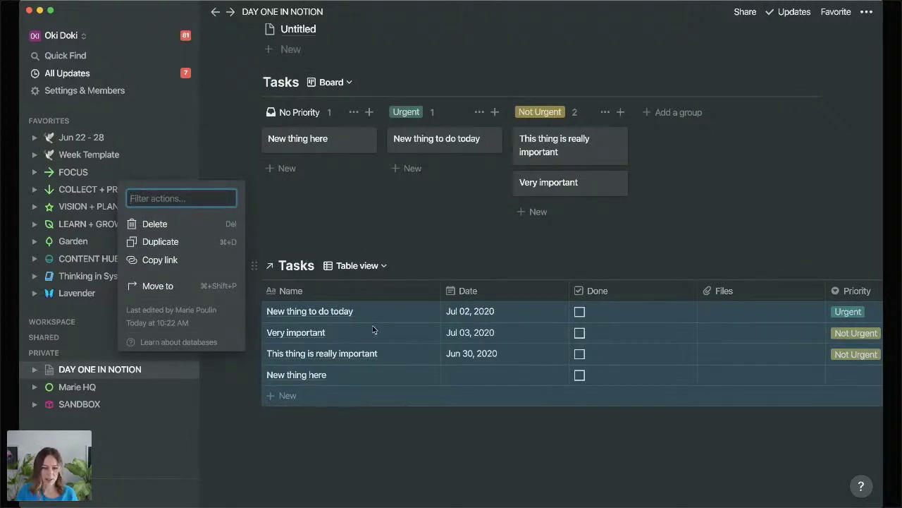
pyautogui.click(300, 430)
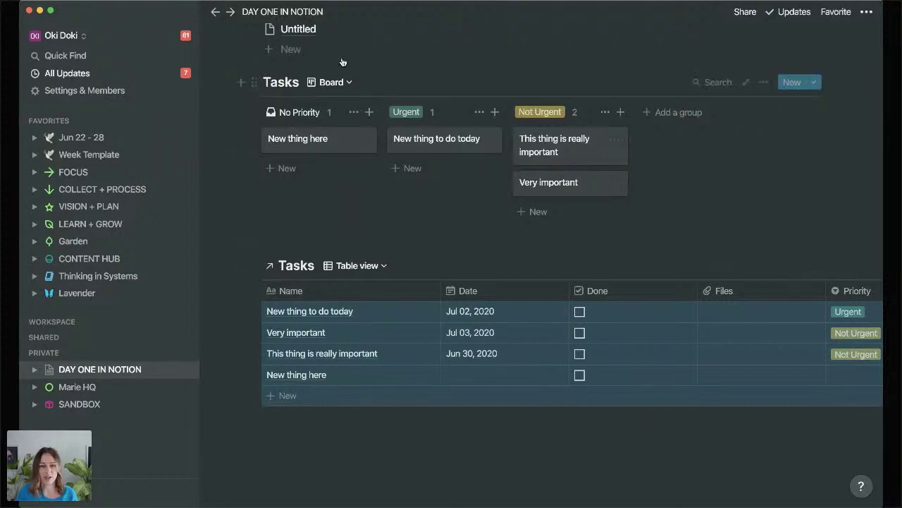
pyautogui.click(256, 266)
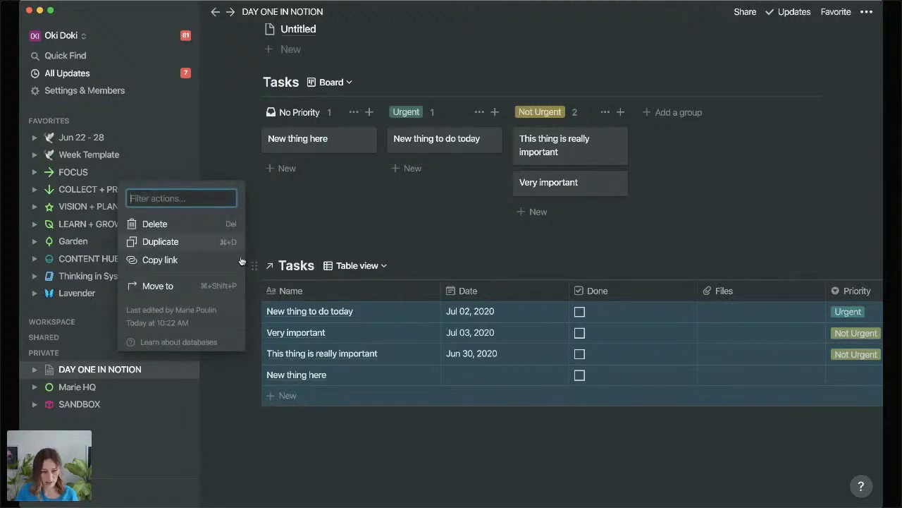
pyautogui.click(188, 248)
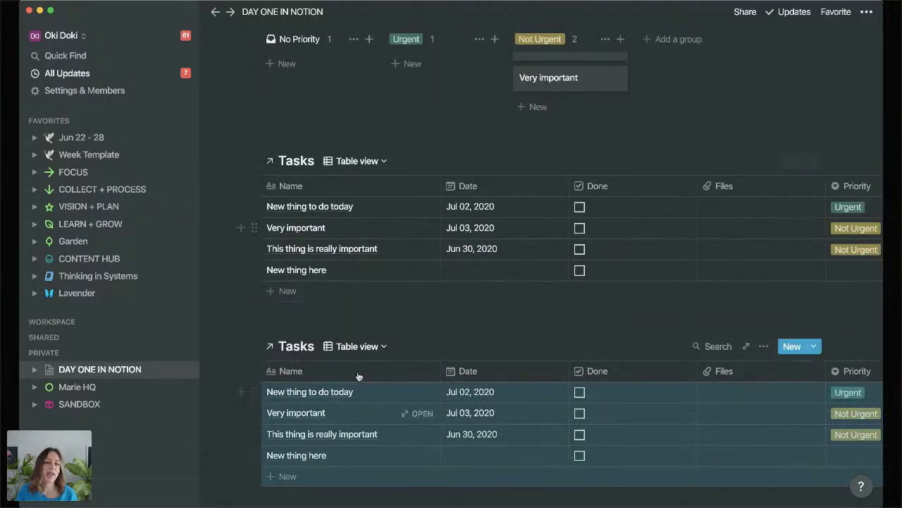
pyautogui.click(385, 162)
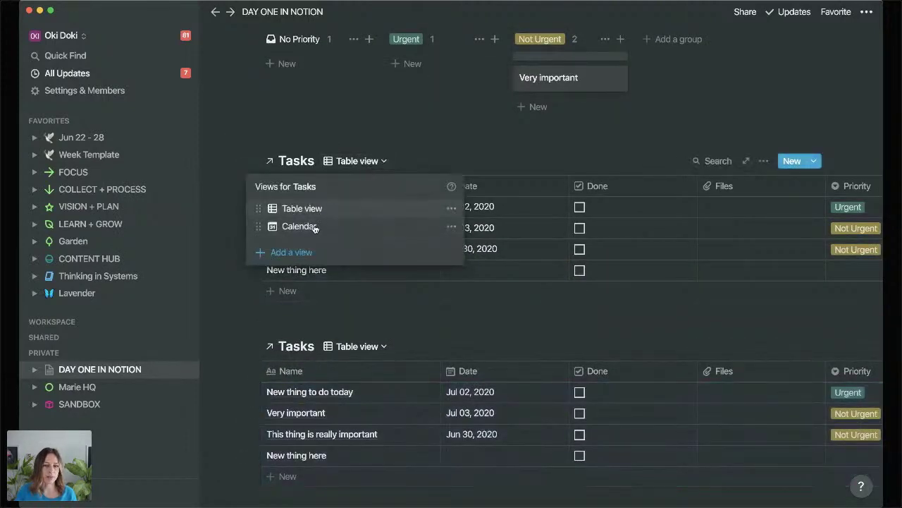
pyautogui.click(379, 346)
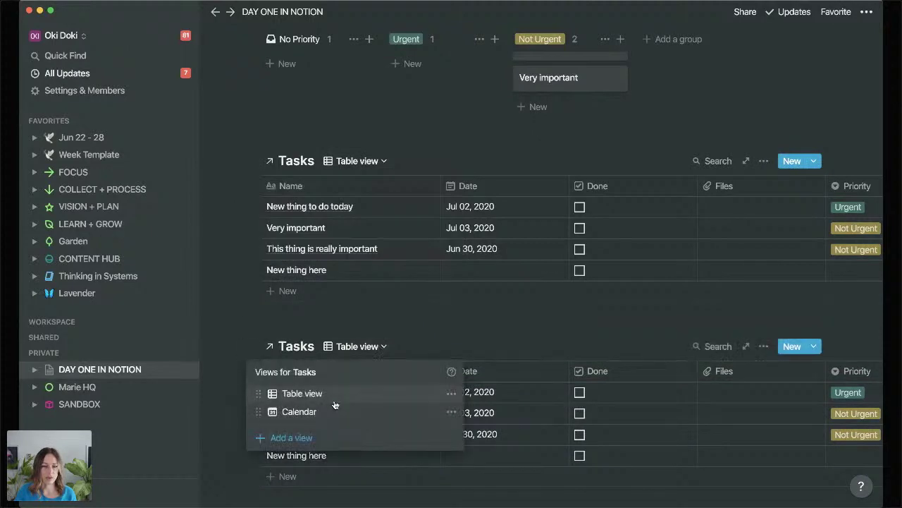
pyautogui.click(306, 110)
pyautogui.scroll(4, 306, 110)
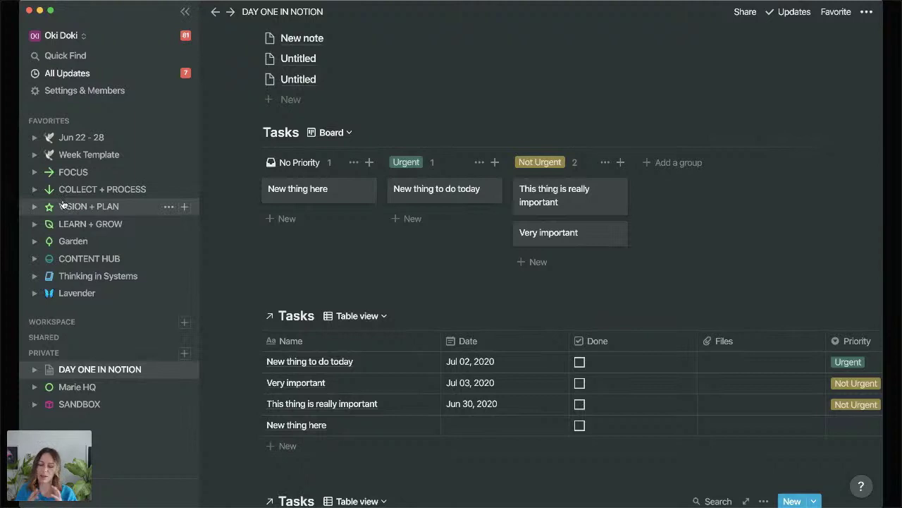
pyautogui.click(347, 133)
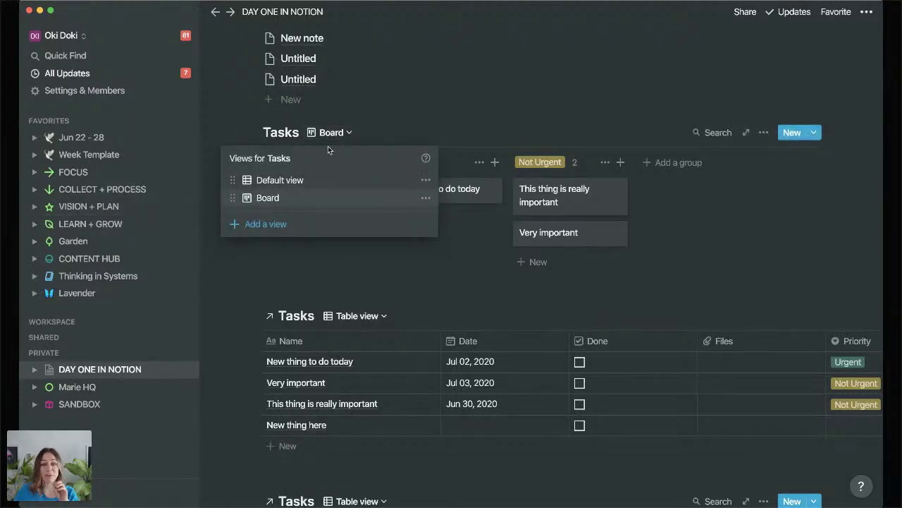
pyautogui.click(256, 264)
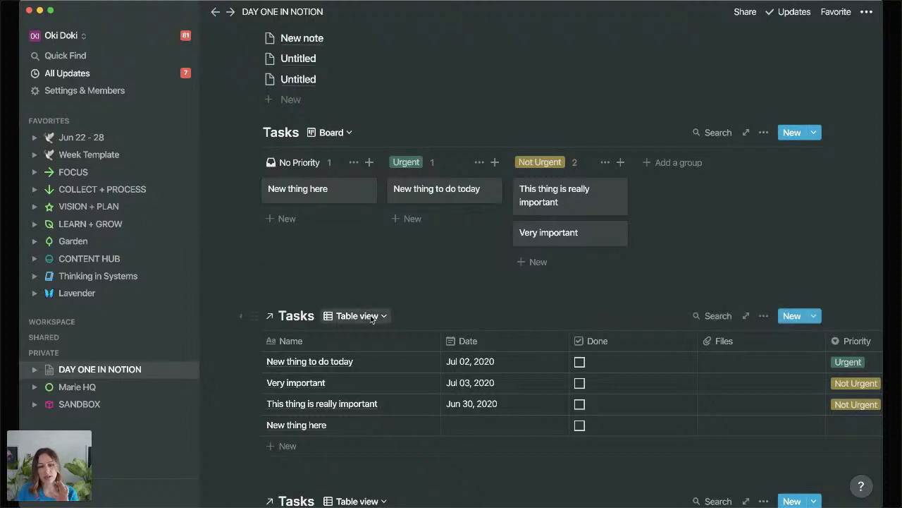
pyautogui.click(357, 316)
pyautogui.click(209, 328)
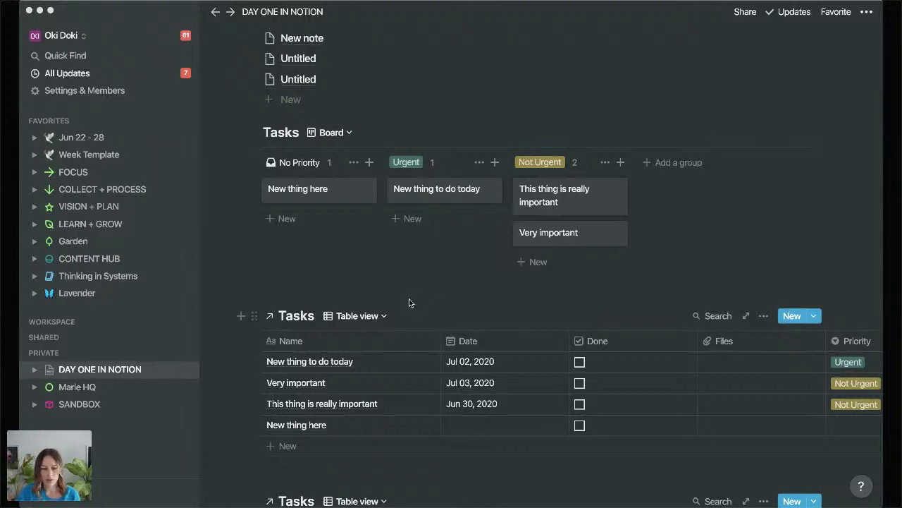
# Open and dismiss a block's actions menu, then scroll back up the page.
pyautogui.rightClick(409, 298)
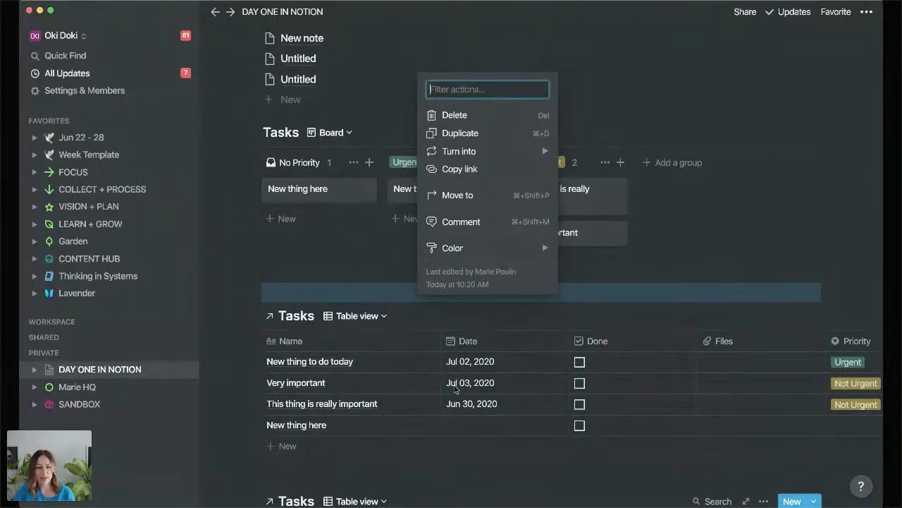
pyautogui.press('Escape')
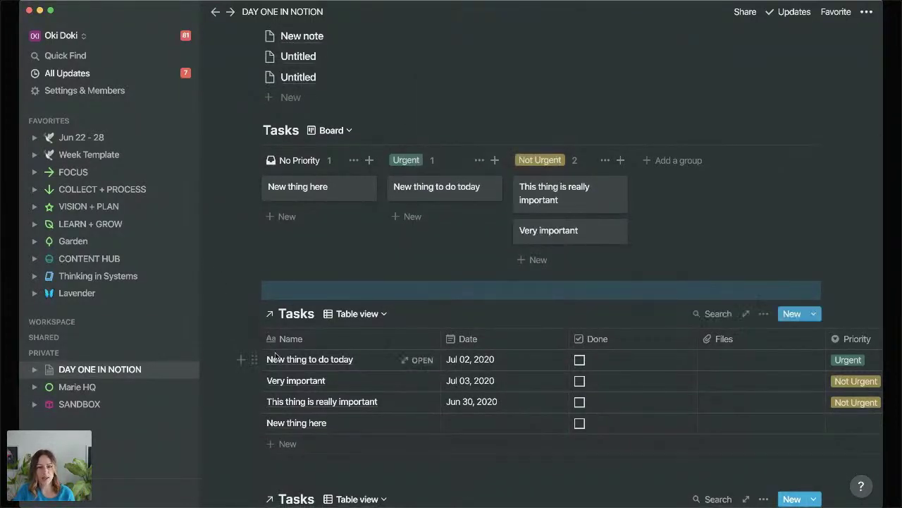
pyautogui.scroll(5, 291, 243)
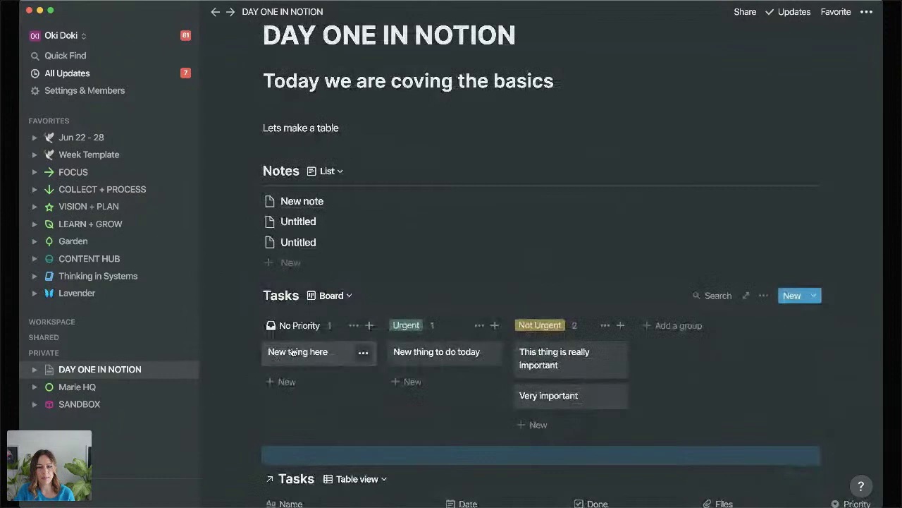
# Open the New note page and add a new property, browsing the property types down to Relation.
pyautogui.click(312, 202)
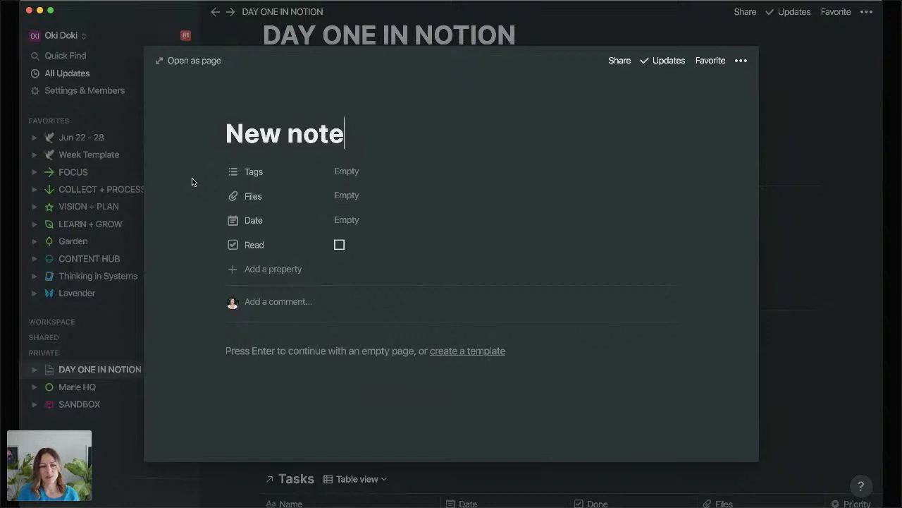
pyautogui.click(271, 269)
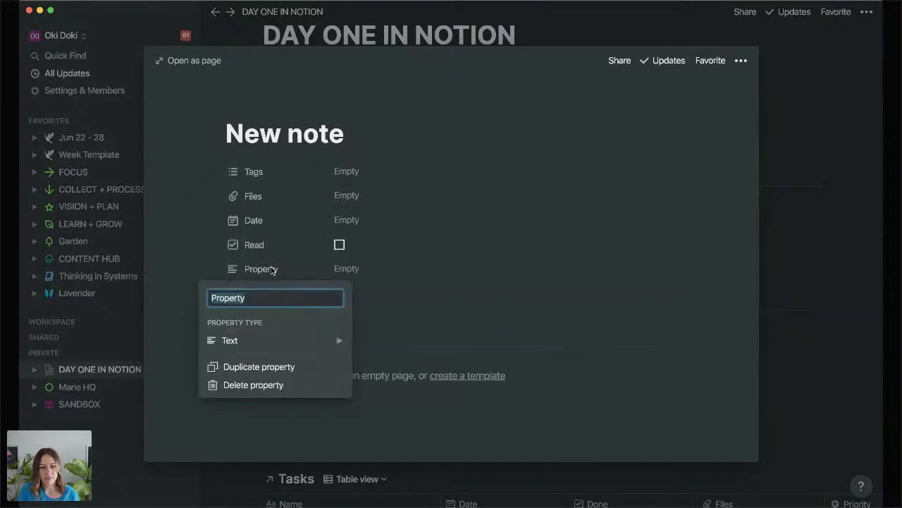
pyautogui.moveTo(270, 342)
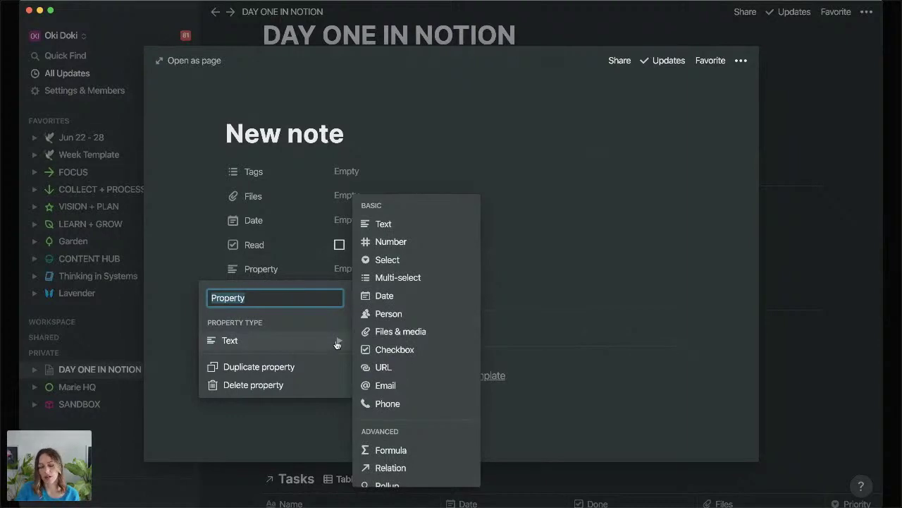
pyautogui.scroll(-1, 417, 390)
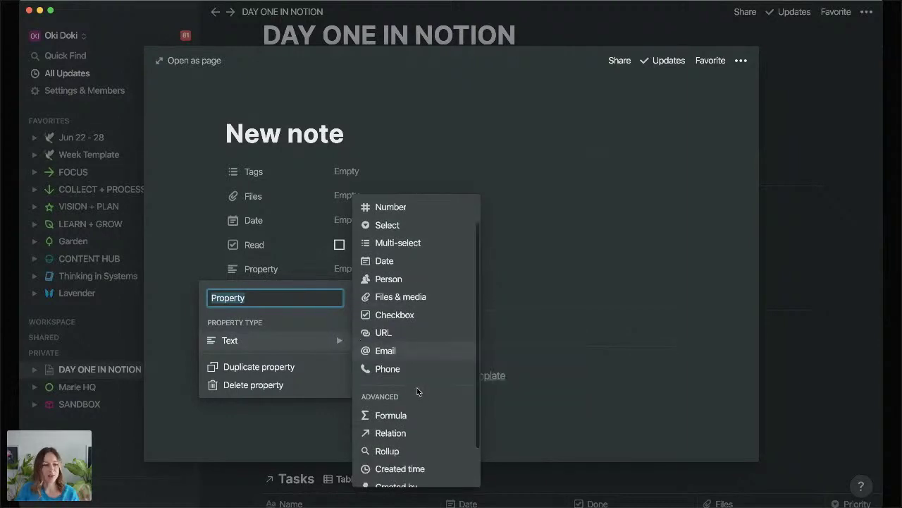
# Start a Relation property, search databases for 'tasks', then cancel it and close New note.
pyautogui.click(386, 433)
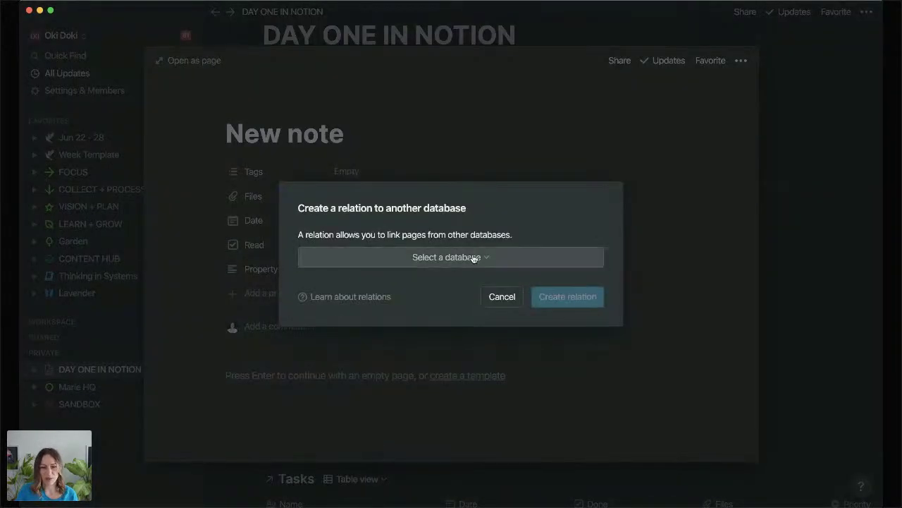
pyautogui.click(472, 258)
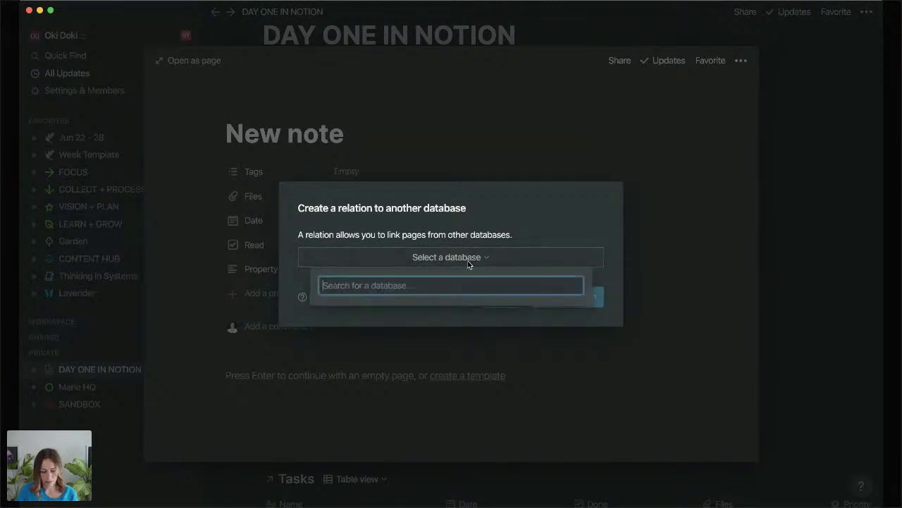
pyautogui.write('tasks')
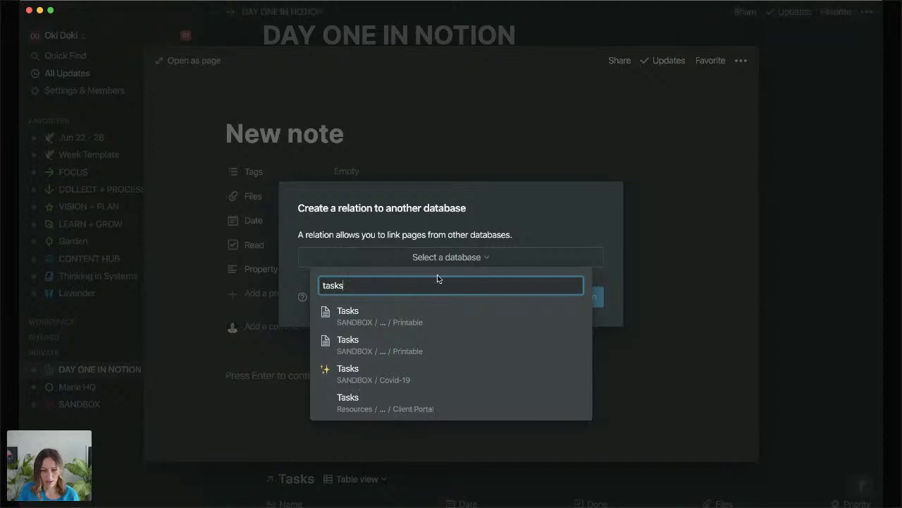
pyautogui.scroll(-1, 410, 356)
pyautogui.scroll(-3, 411, 356)
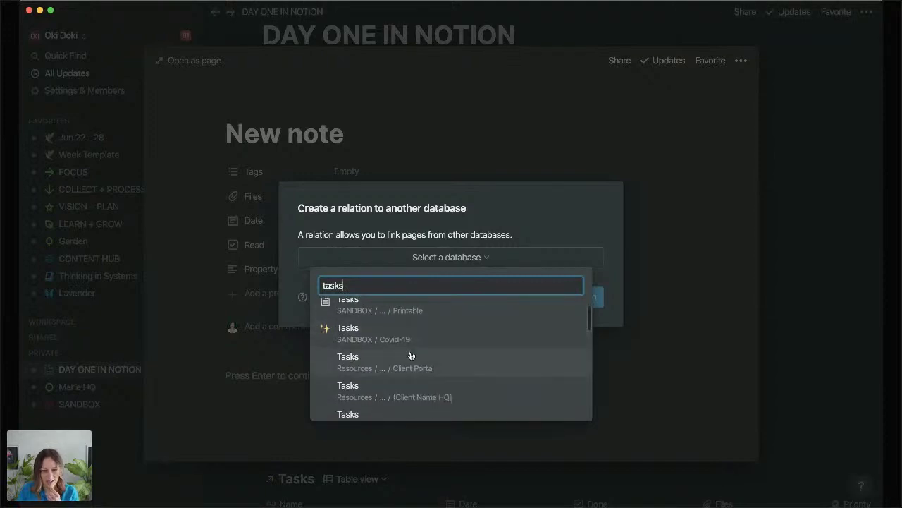
pyautogui.scroll(-4, 411, 353)
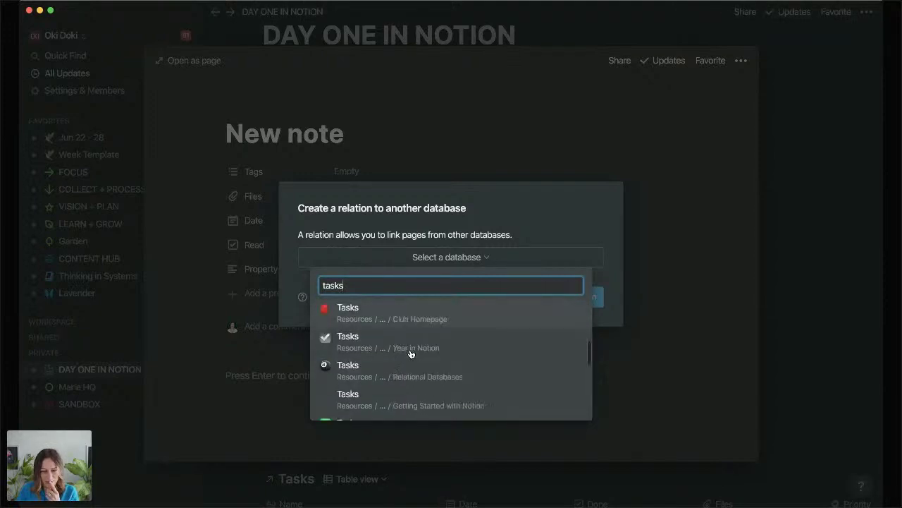
pyautogui.scroll(-3, 411, 353)
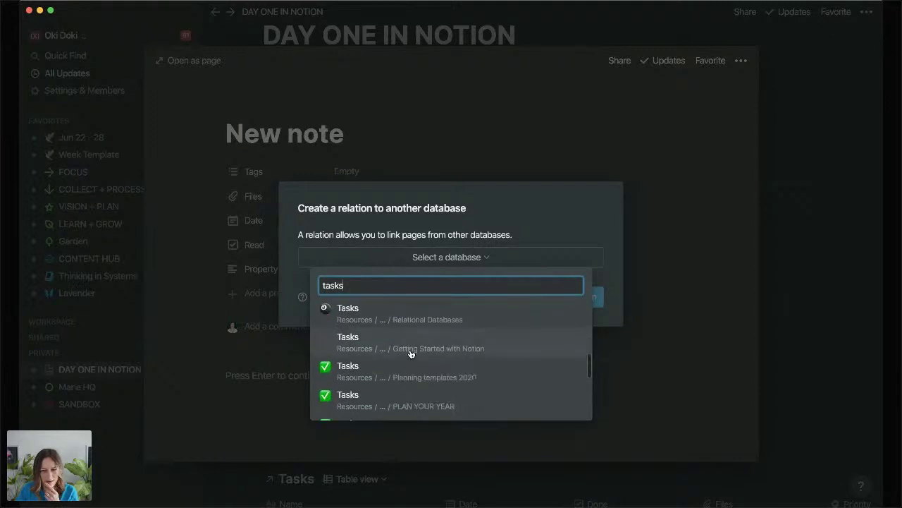
pyautogui.click(733, 288)
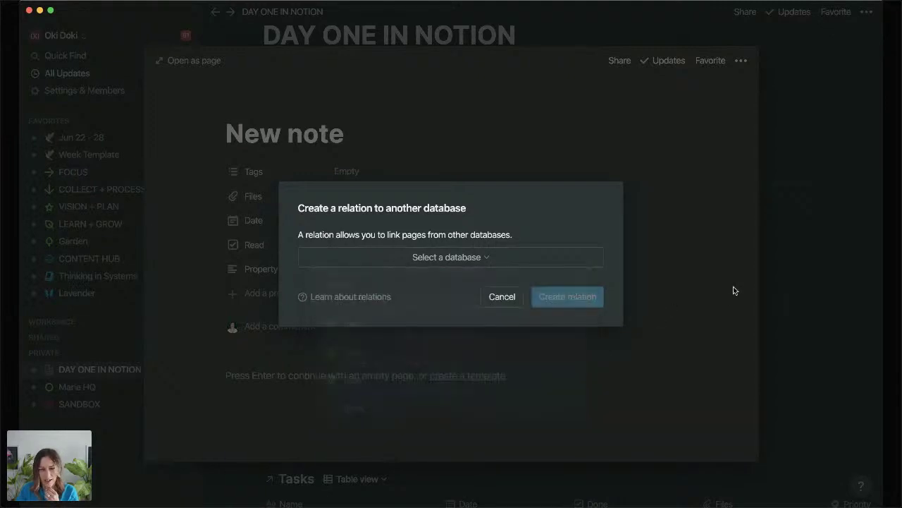
pyautogui.click(733, 288)
# Open the Tasks board as its own page, add an emoji icon, and return to DAY ONE IN NOTION.
pyautogui.click(796, 194)
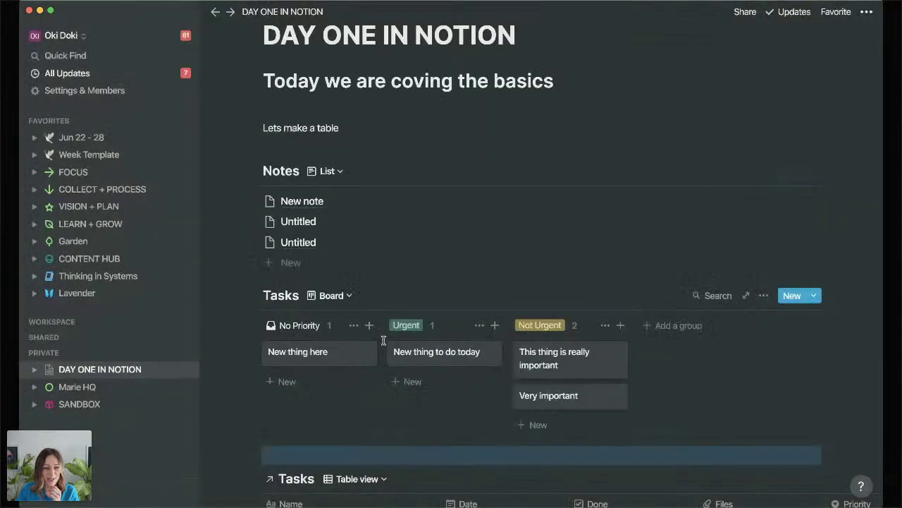
pyautogui.scroll(-3, 378, 337)
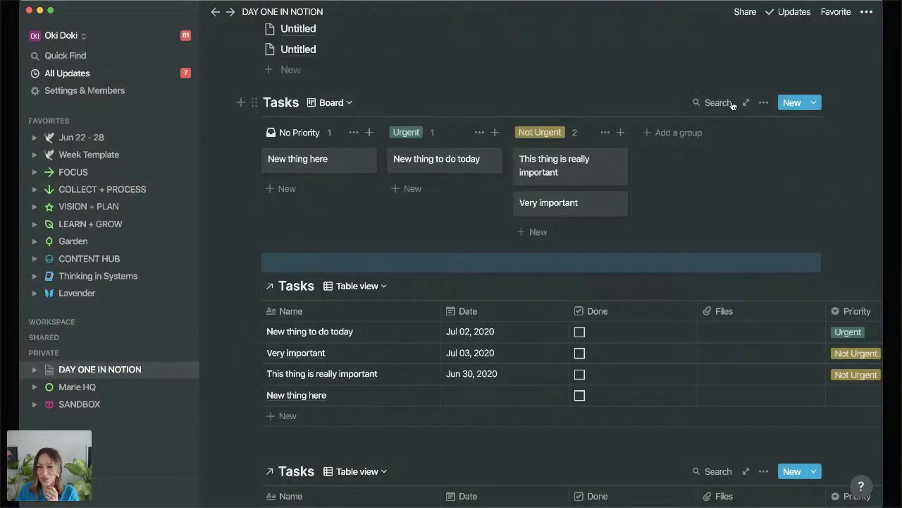
pyautogui.click(746, 103)
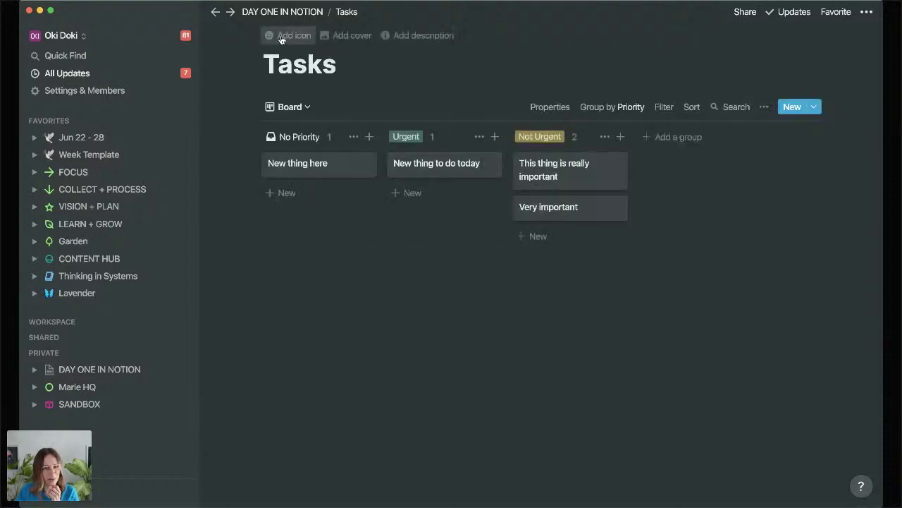
pyautogui.click(284, 36)
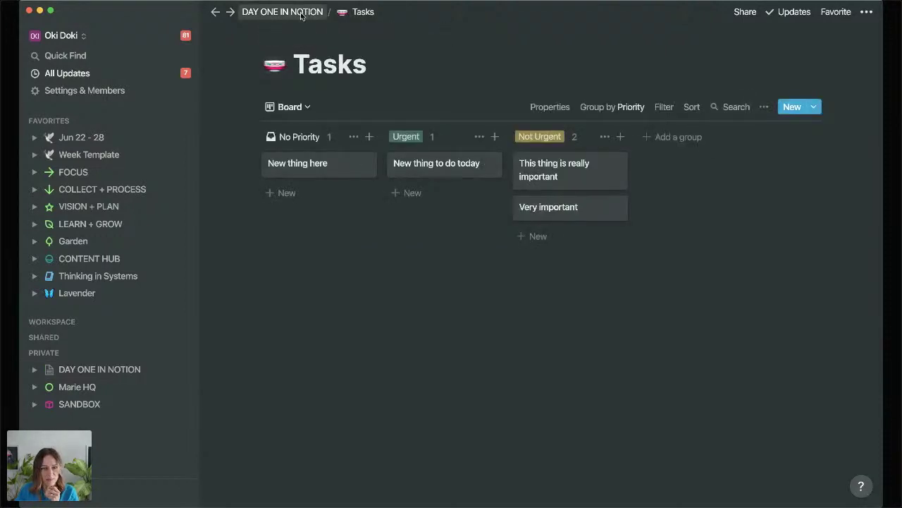
pyautogui.click(307, 12)
pyautogui.scroll(-5, 379, 266)
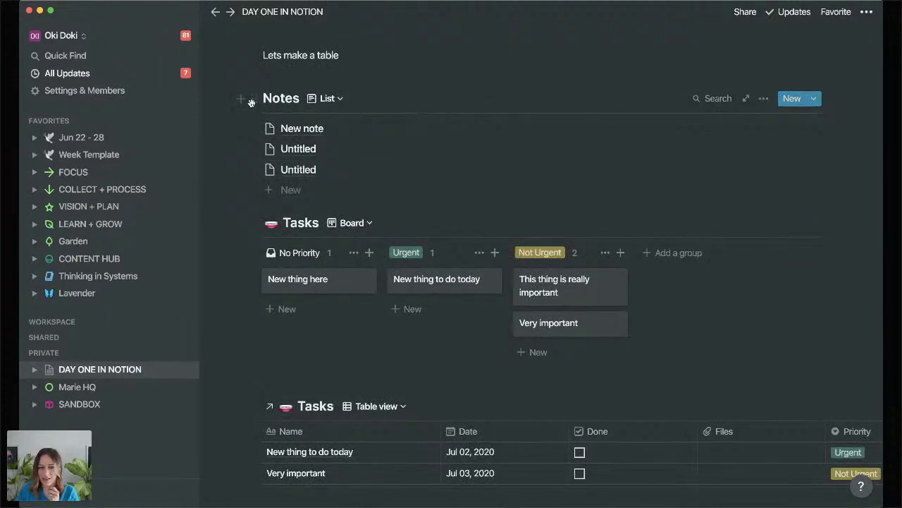
# Rename the Notes database title to 'Fancy Notes'.
pyautogui.click(263, 98)
pyautogui.write('Fanc')
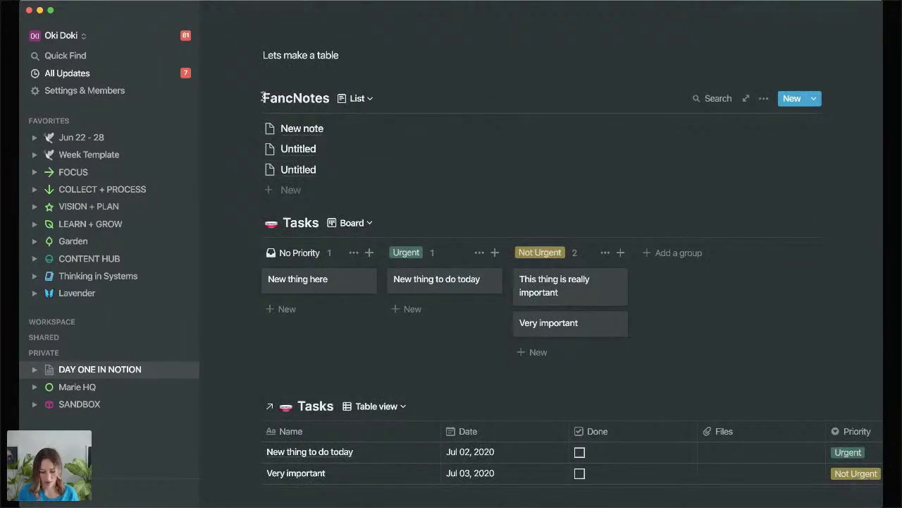
pyautogui.write(' y')
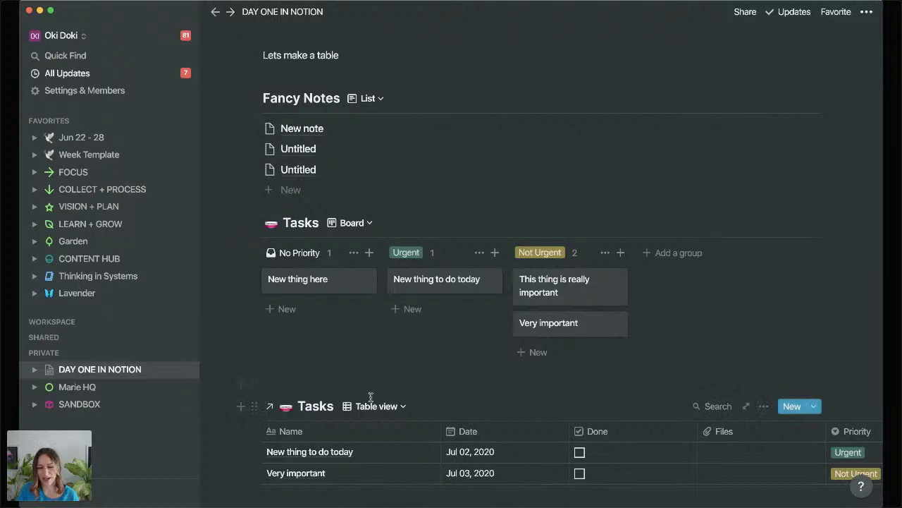
pyautogui.scroll(-3, 369, 397)
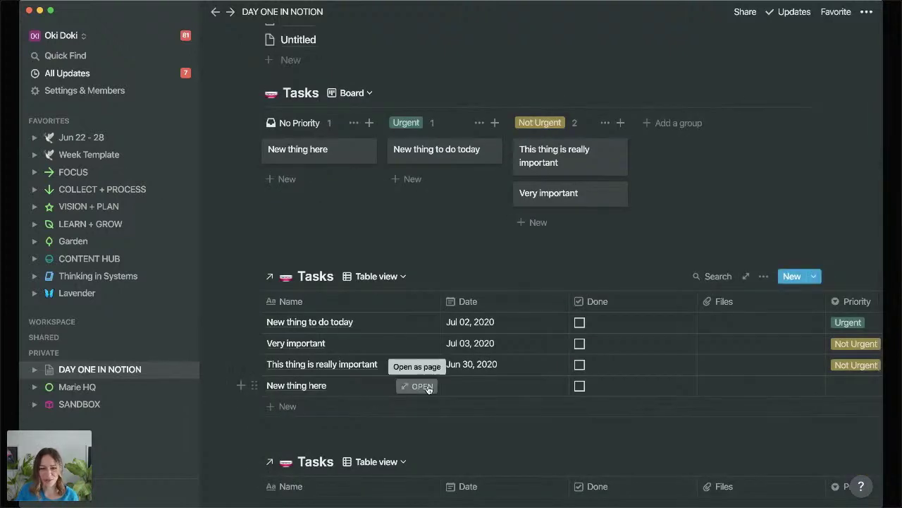
# On the New thing here task, add a Relation property linked to the Fancy Notes database.
pyautogui.click(425, 385)
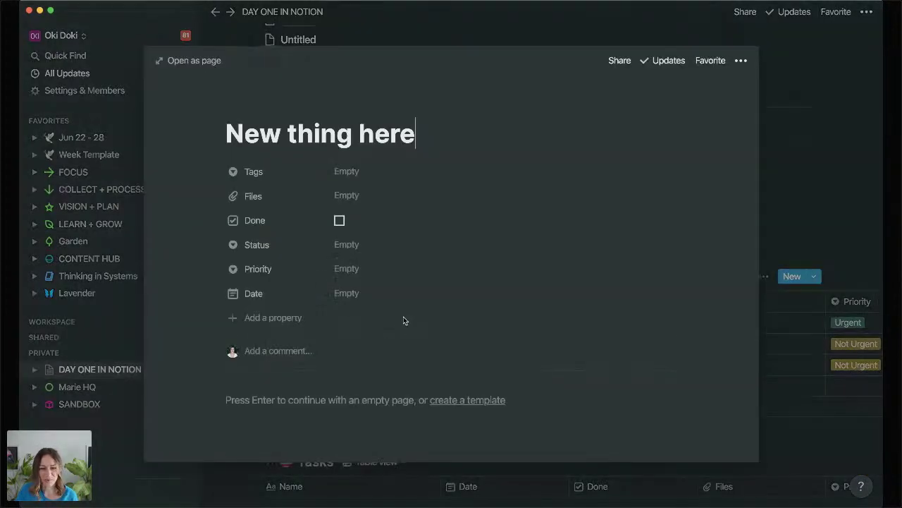
pyautogui.click(268, 332)
pyautogui.moveTo(292, 388)
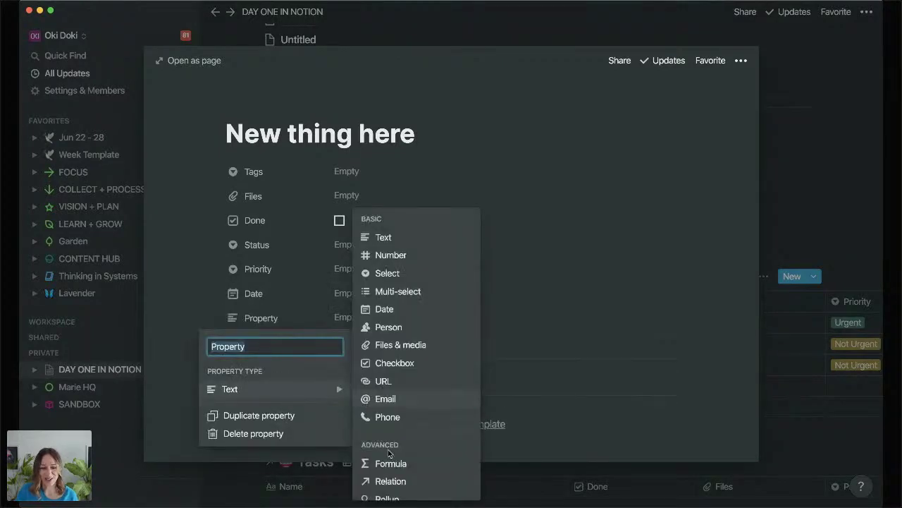
pyautogui.click(390, 482)
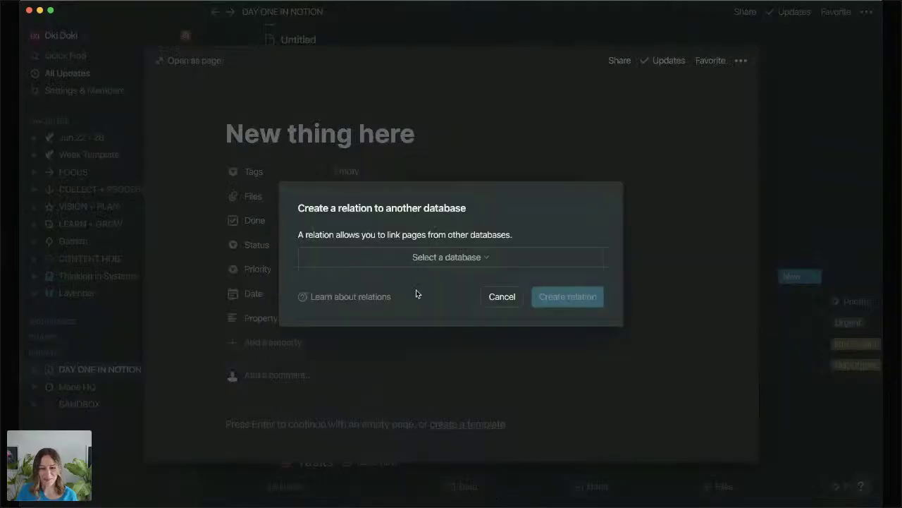
pyautogui.click(446, 257)
pyautogui.write('notes')
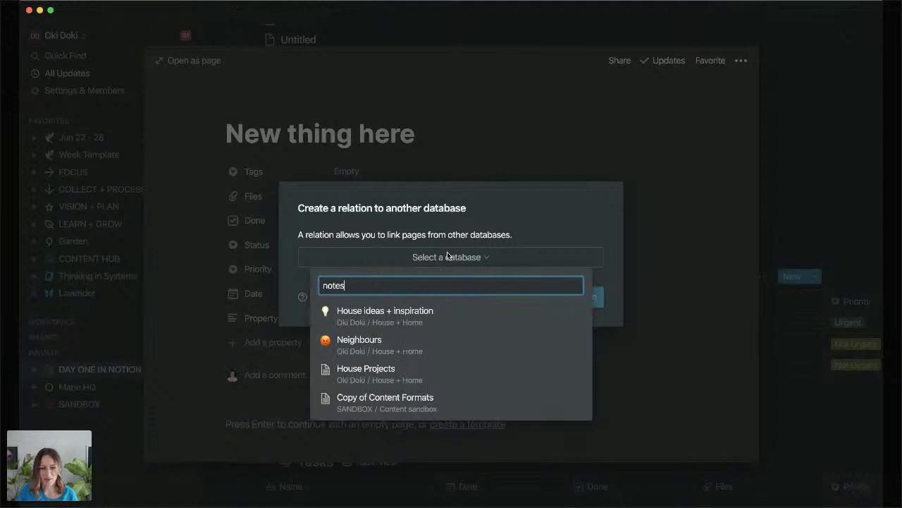
pyautogui.scroll(-1, 433, 323)
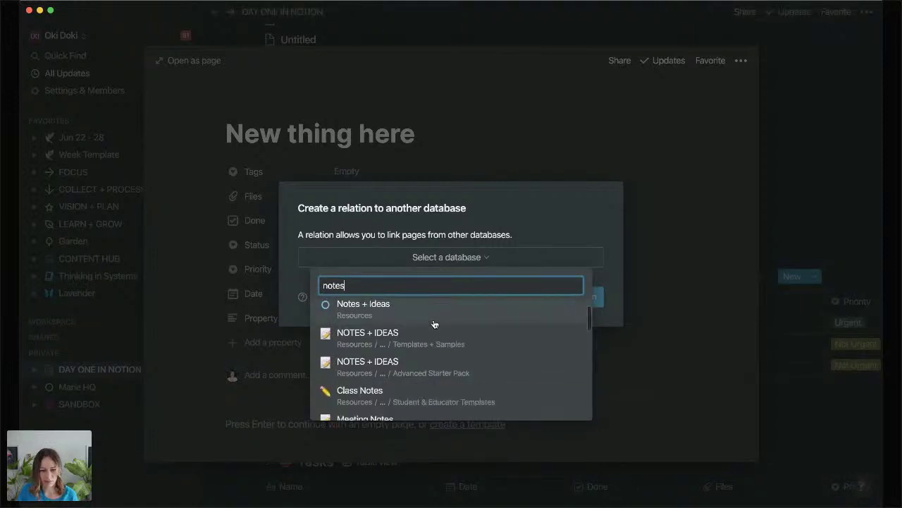
pyautogui.scroll(1, 434, 323)
pyautogui.press('super+Left')
pyautogui.write('fancy')
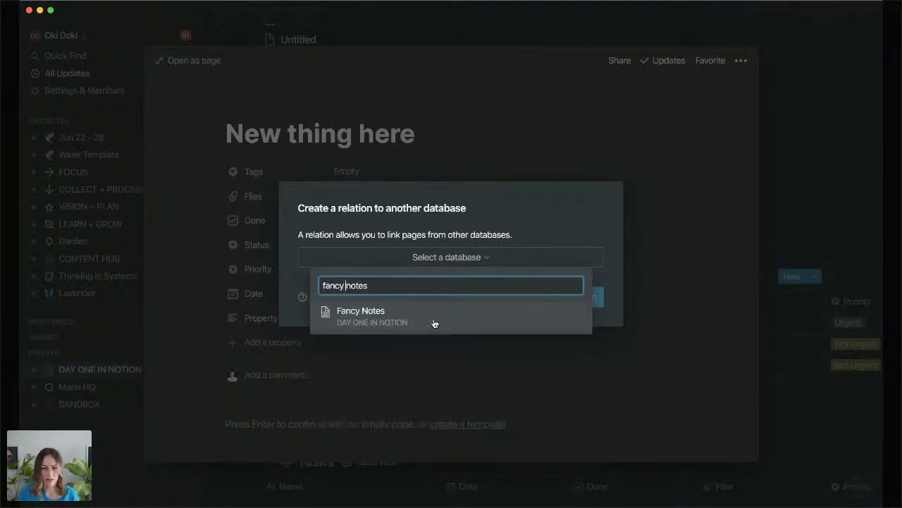
pyautogui.click(437, 323)
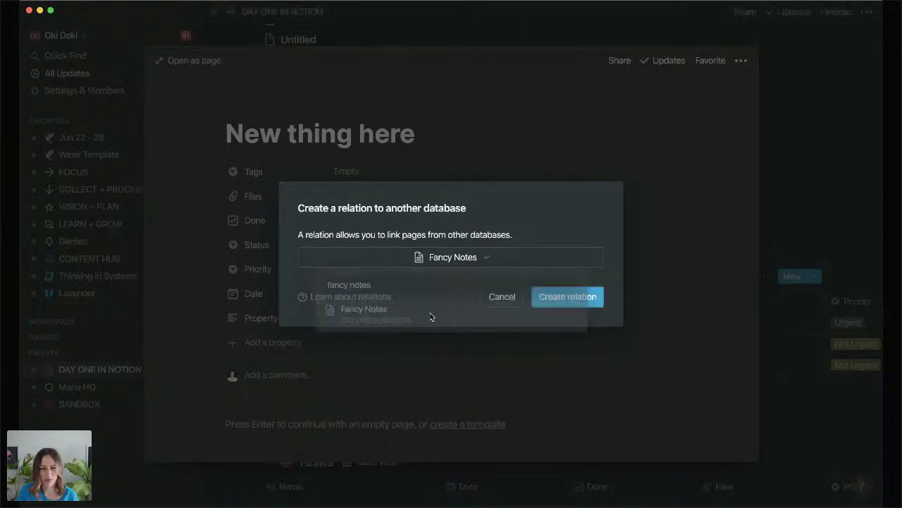
pyautogui.click(592, 298)
# Name the new relation property 'Notes' and close the task page.
pyautogui.click(259, 316)
pyautogui.write('Notes')
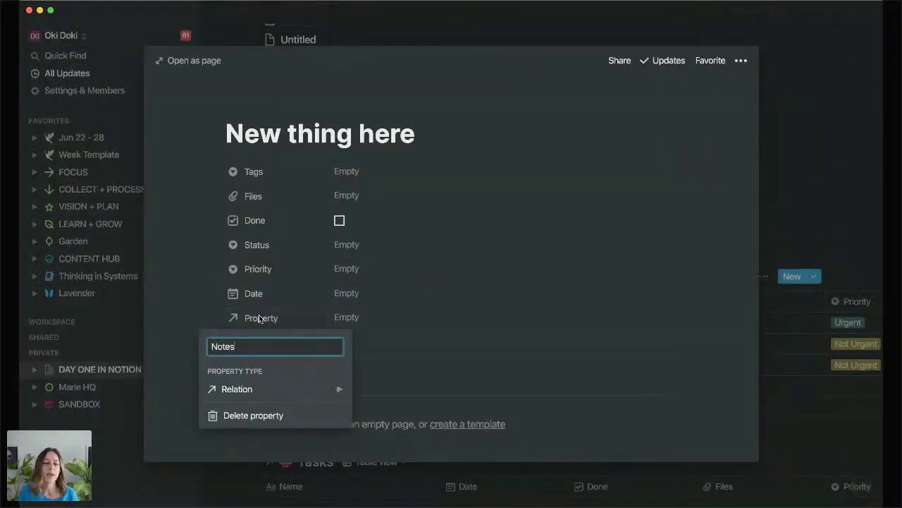
pyautogui.press('Return')
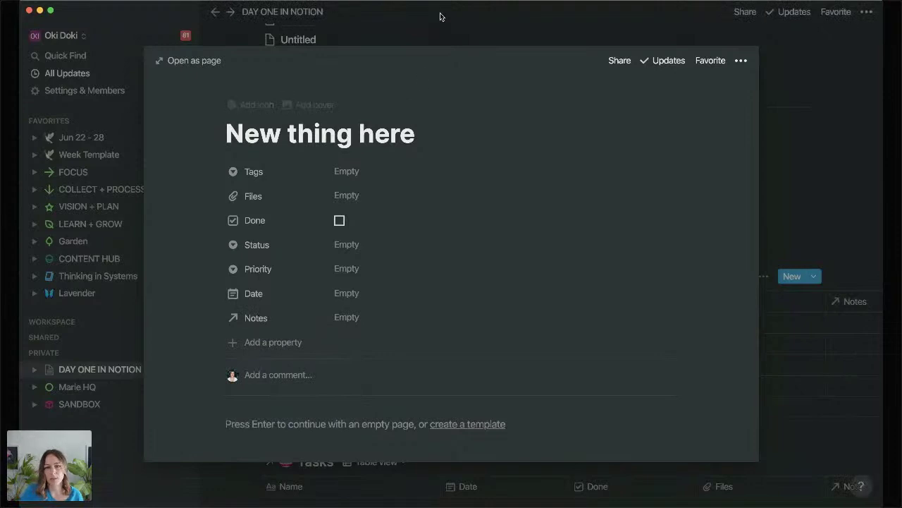
pyautogui.click(441, 18)
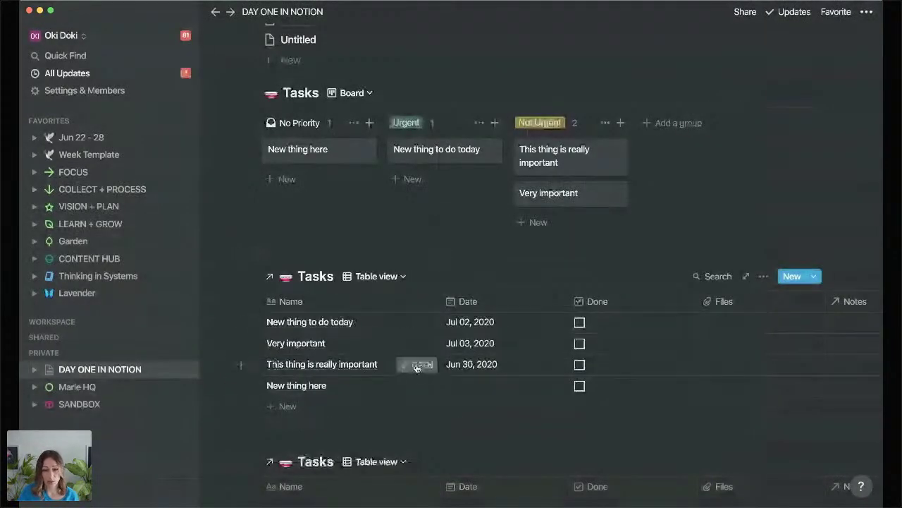
# Link the task 'This thing is really important' to the note 'New note' via Notes.
pyautogui.click(416, 363)
pyautogui.click(377, 317)
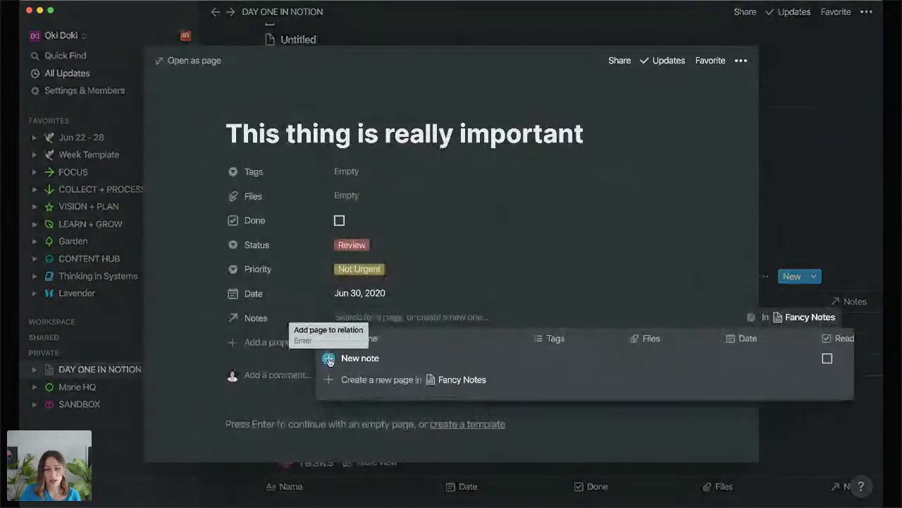
pyautogui.click(328, 359)
pyautogui.click(201, 347)
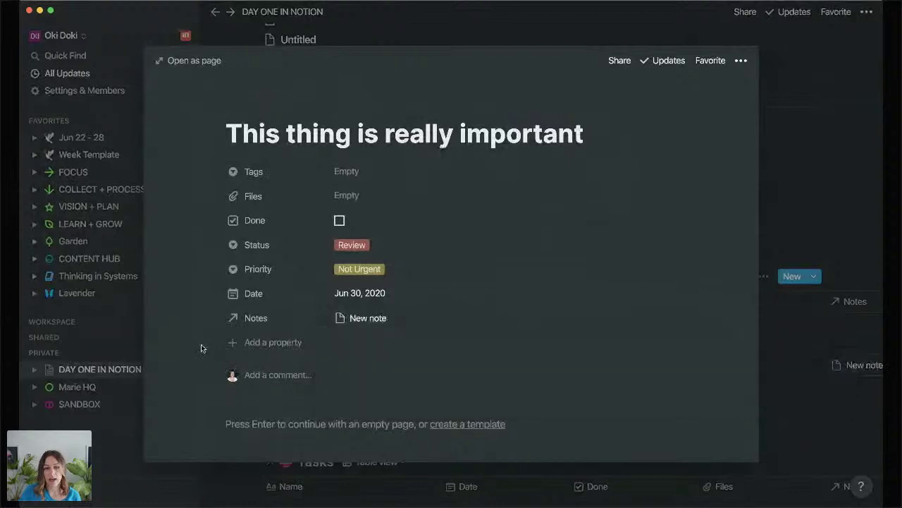
pyautogui.click(780, 184)
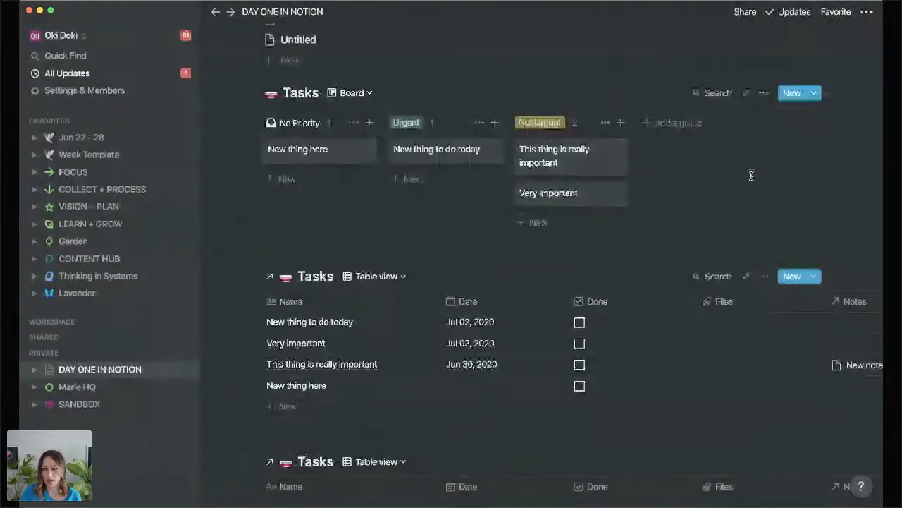
# Delete the Files property and narrow the Date and Notes columns.
pyautogui.click(770, 302)
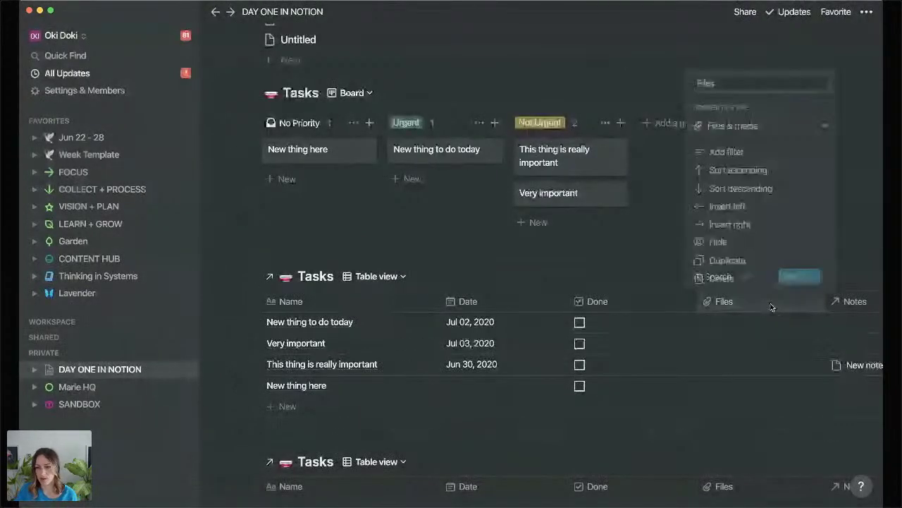
pyautogui.click(722, 279)
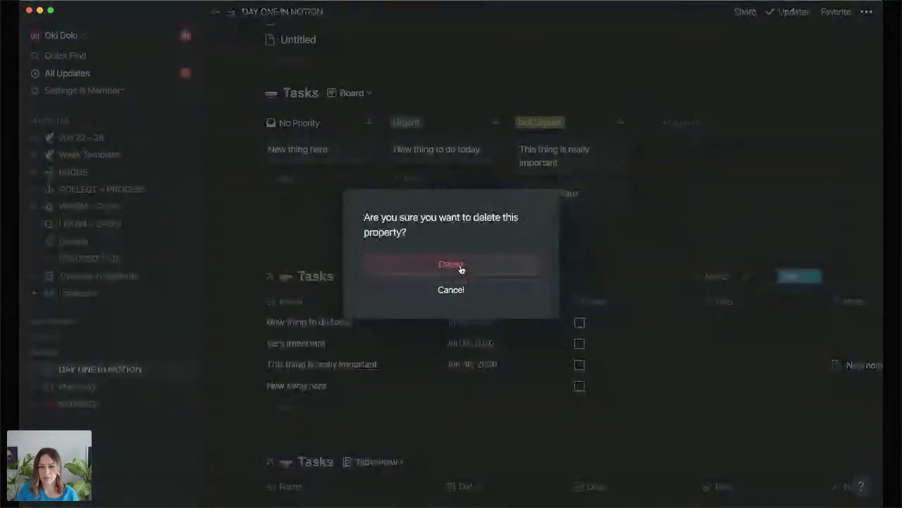
pyautogui.click(517, 269)
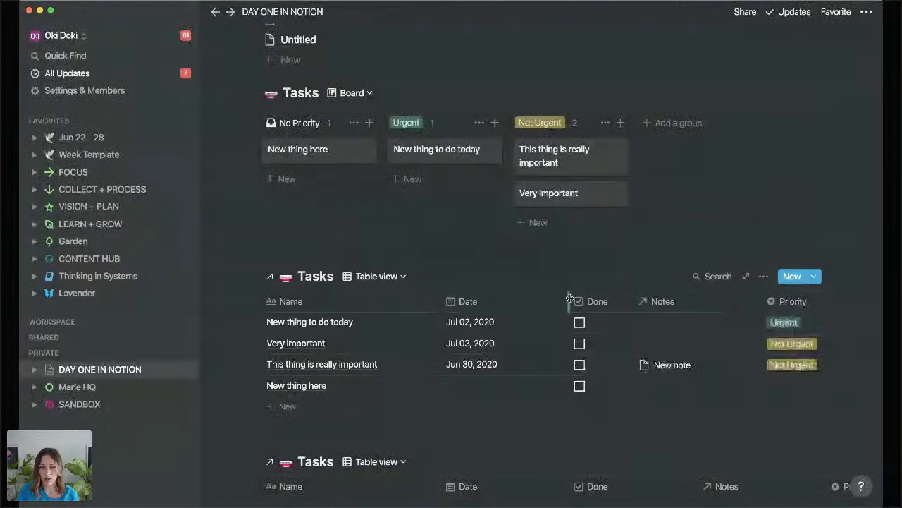
pyautogui.moveTo(572, 301); pyautogui.dragTo(519, 301)
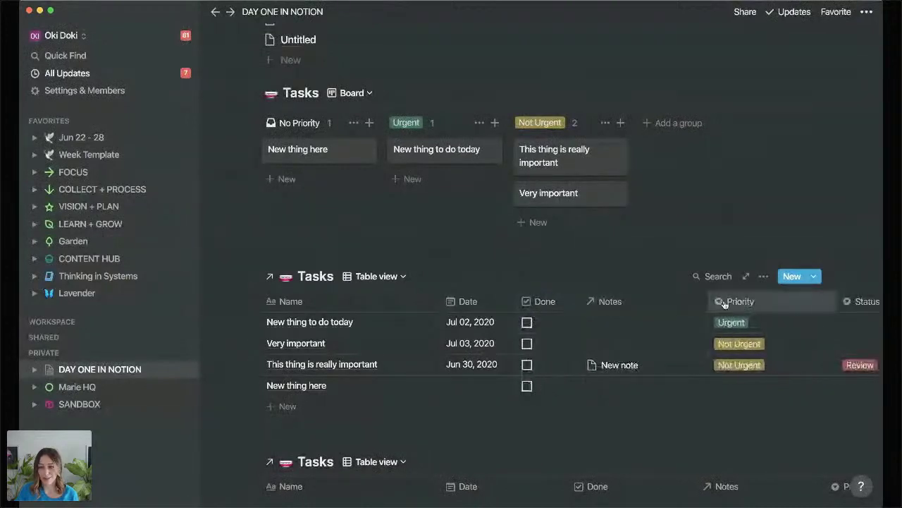
pyautogui.moveTo(709, 301); pyautogui.dragTo(663, 301)
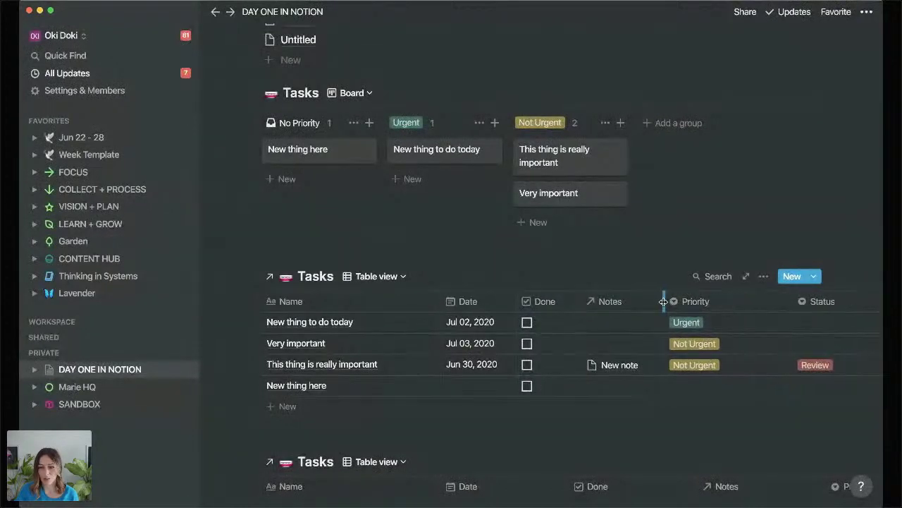
# Hide the Priority, Tags and Status columns and move Done to the first column.
pyautogui.click(720, 302)
pyautogui.click(708, 243)
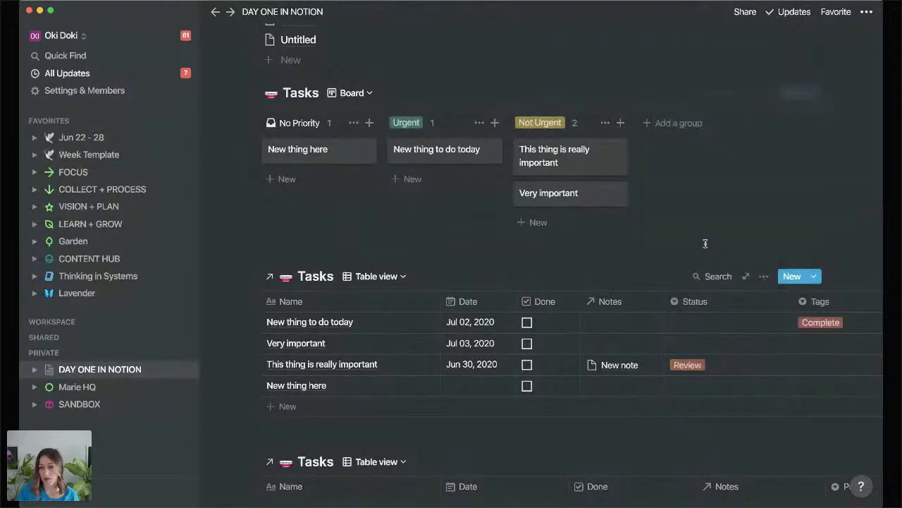
pyautogui.moveTo(792, 297); pyautogui.dragTo(732, 301)
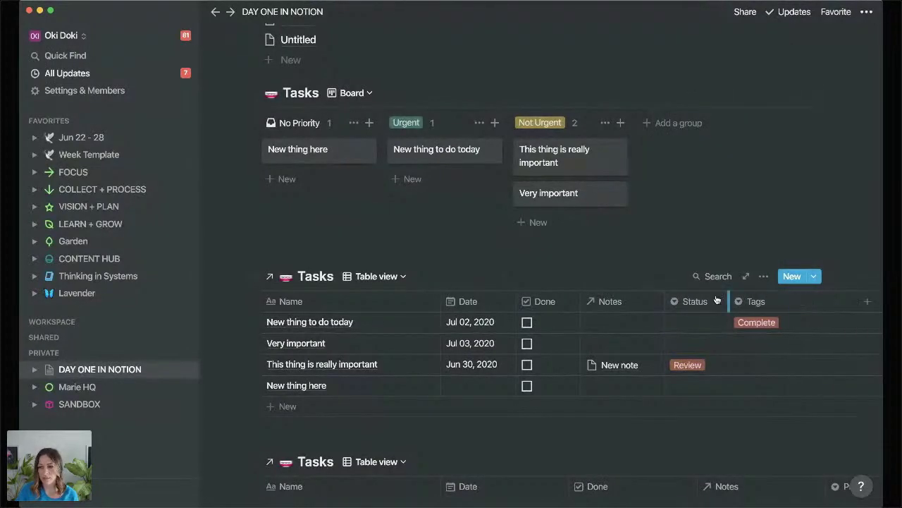
pyautogui.click(808, 301)
pyautogui.click(748, 243)
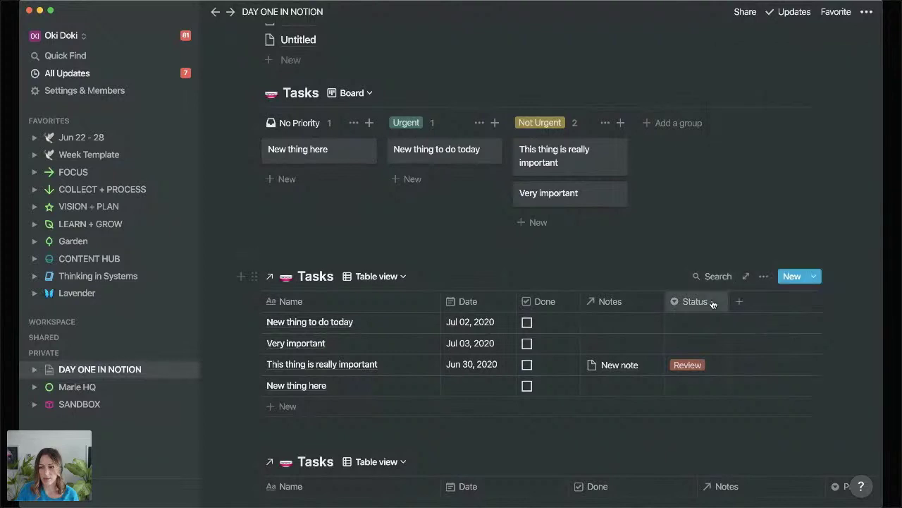
pyautogui.click(705, 302)
pyautogui.click(669, 243)
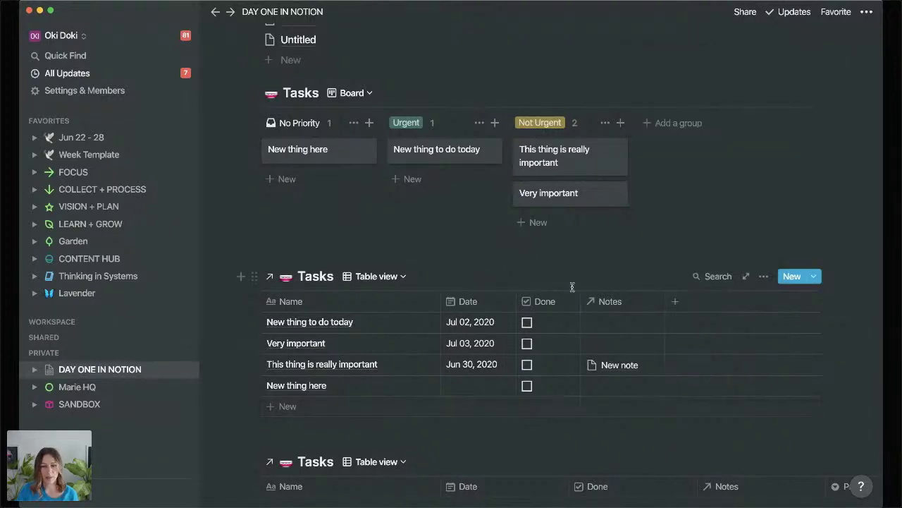
pyautogui.moveTo(555, 302); pyautogui.dragTo(315, 299)
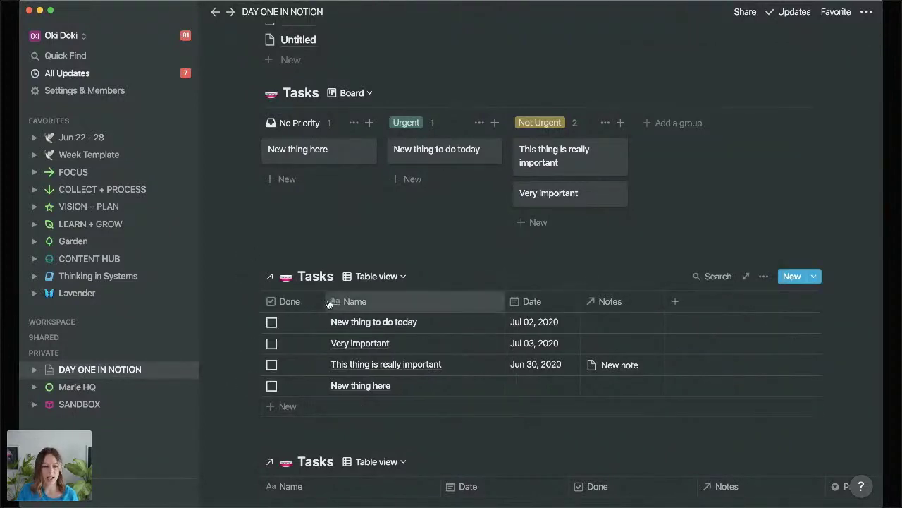
# Switch the second Tasks table to a Calendar view showing June.
pyautogui.scroll(-5, 328, 298)
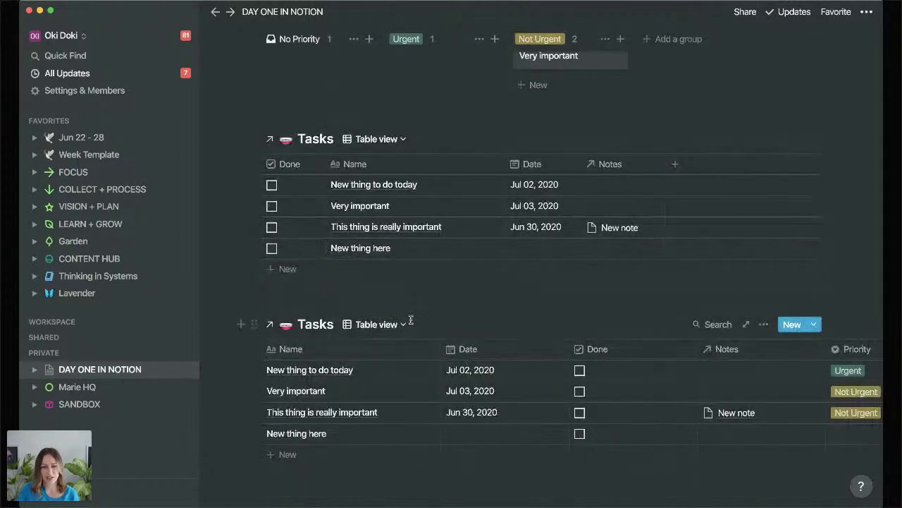
pyautogui.click(404, 323)
pyautogui.click(327, 389)
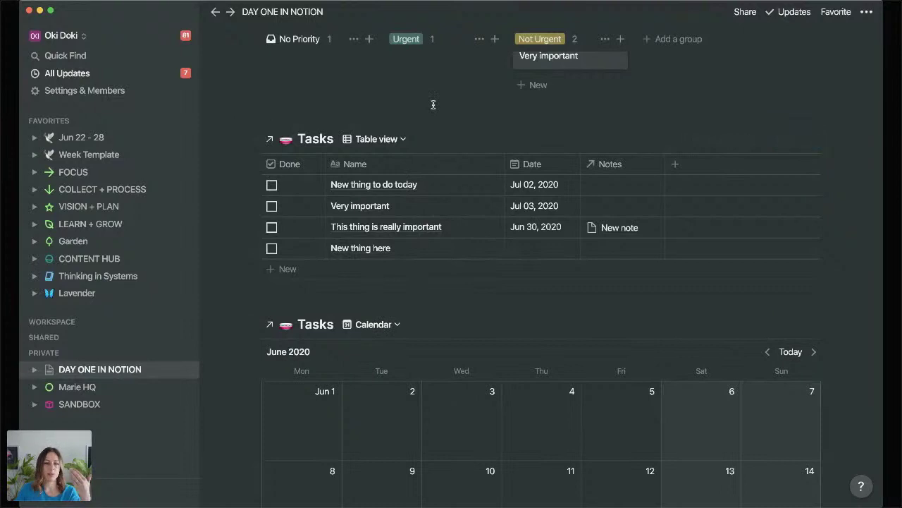
pyautogui.scroll(2, 433, 113)
pyautogui.scroll(-10, 433, 117)
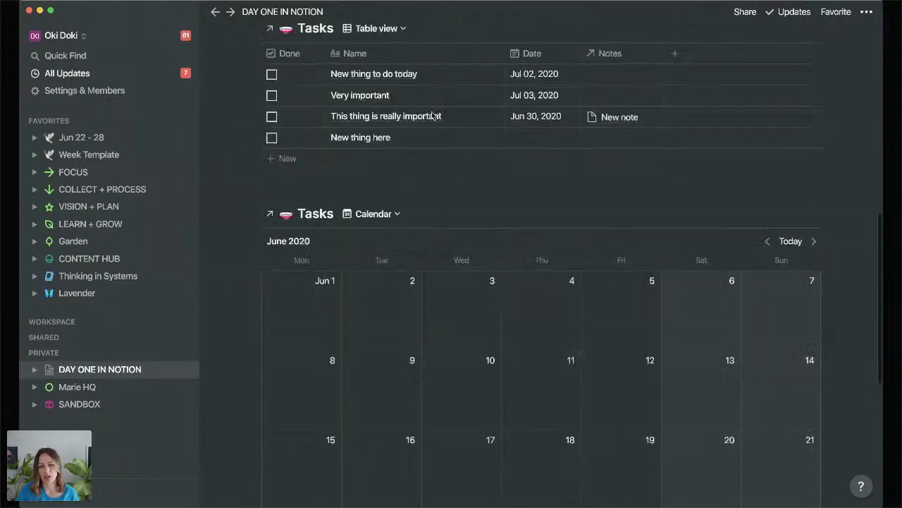
pyautogui.scroll(10, 490, 173)
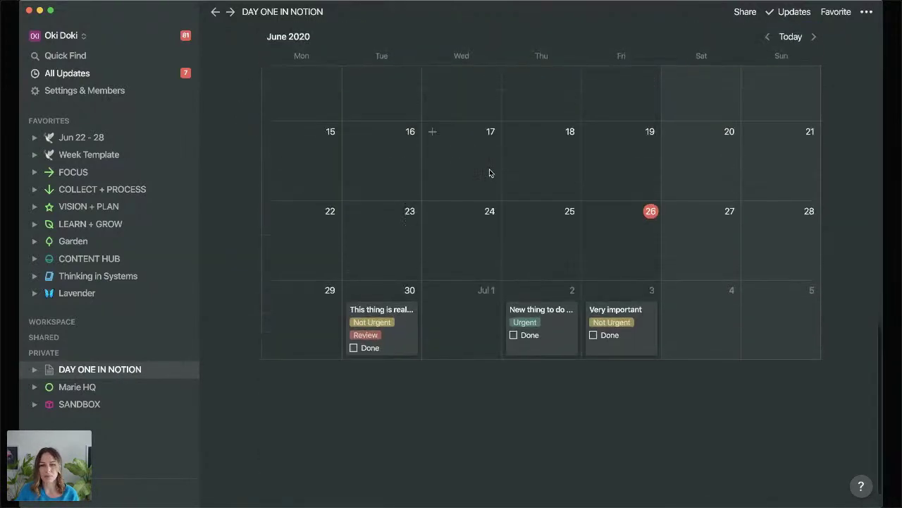
pyautogui.scroll(-10, 489, 173)
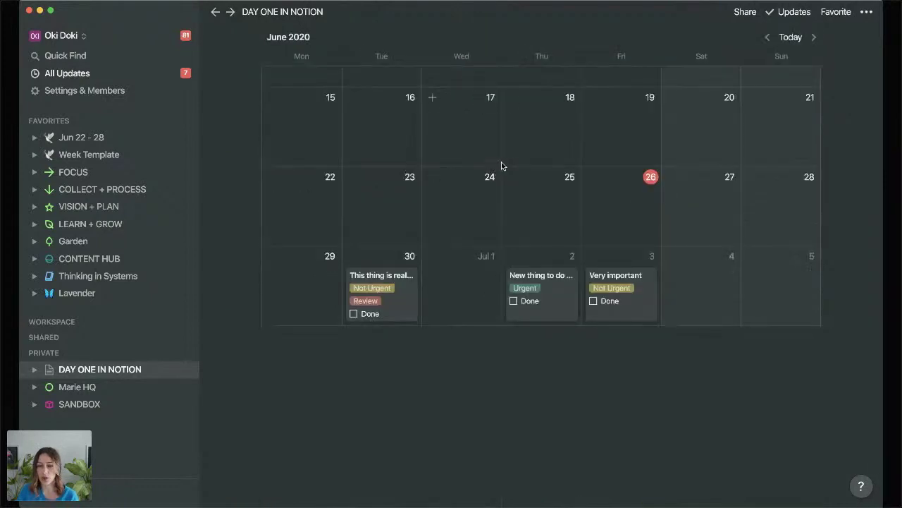
pyautogui.scroll(4, 590, 167)
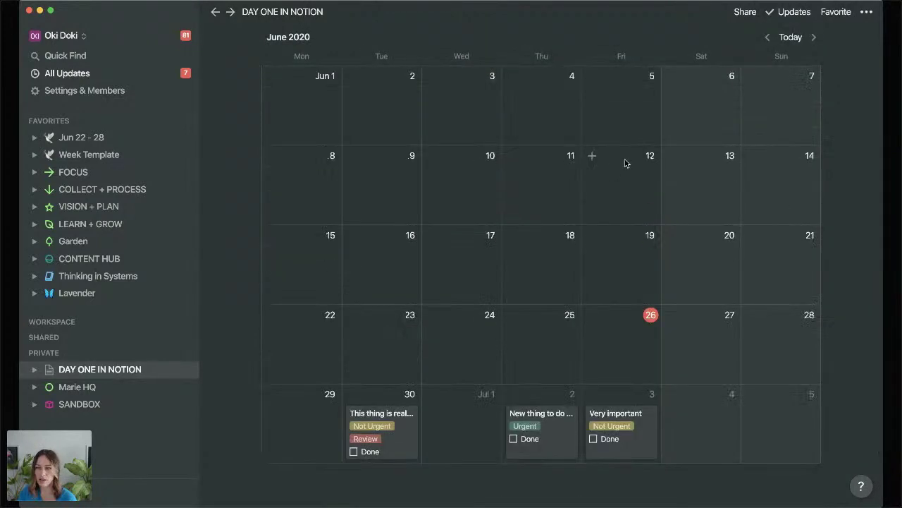
pyautogui.scroll(2, 624, 155)
# Schedule 'New thing here' on June 26 from the No Date list.
pyautogui.click(648, 44)
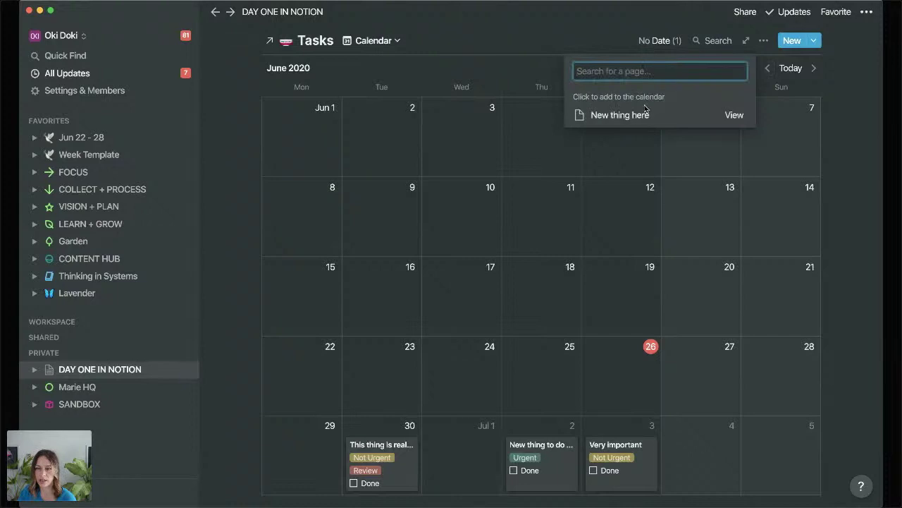
pyautogui.click(631, 115)
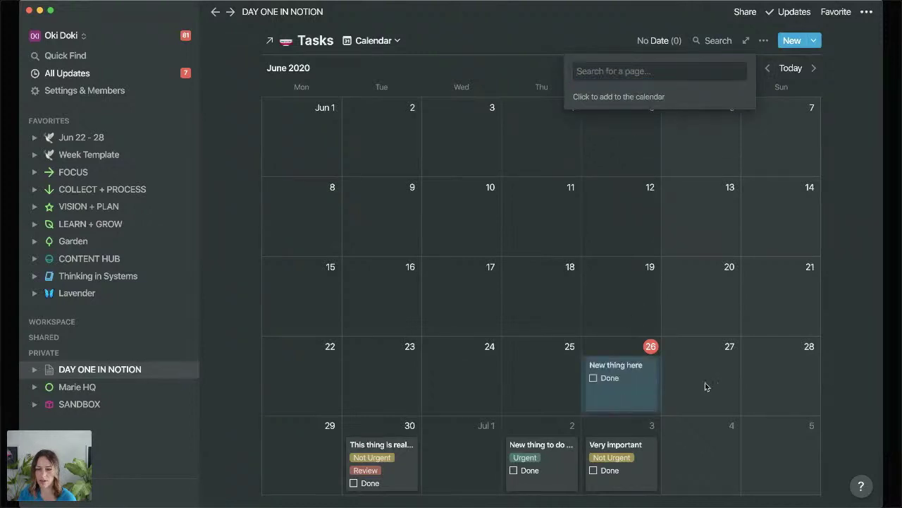
pyautogui.click(705, 386)
# Show the Notes relation property on the calendar cards.
pyautogui.click(763, 40)
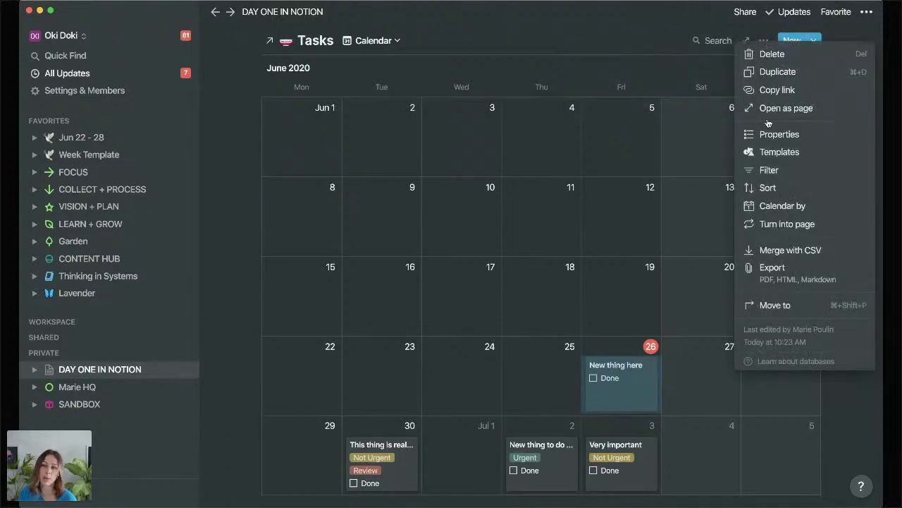
pyautogui.click(778, 134)
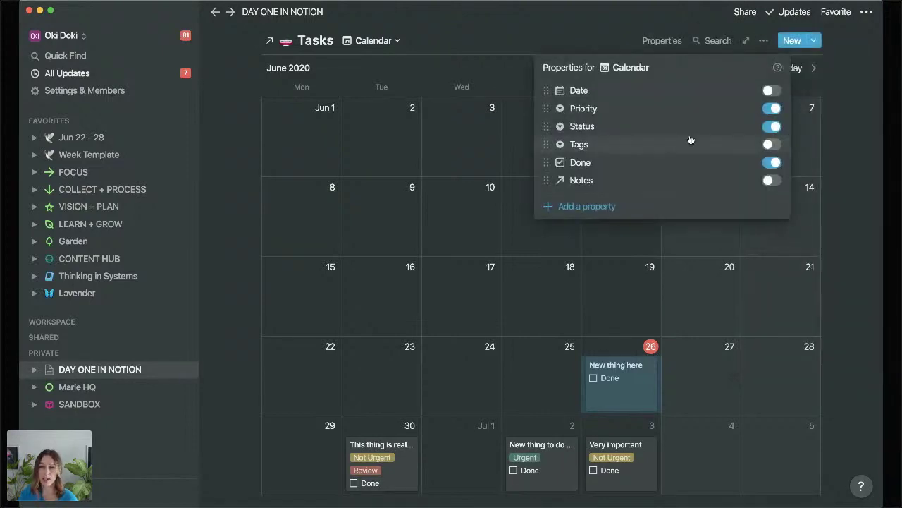
pyautogui.click(772, 181)
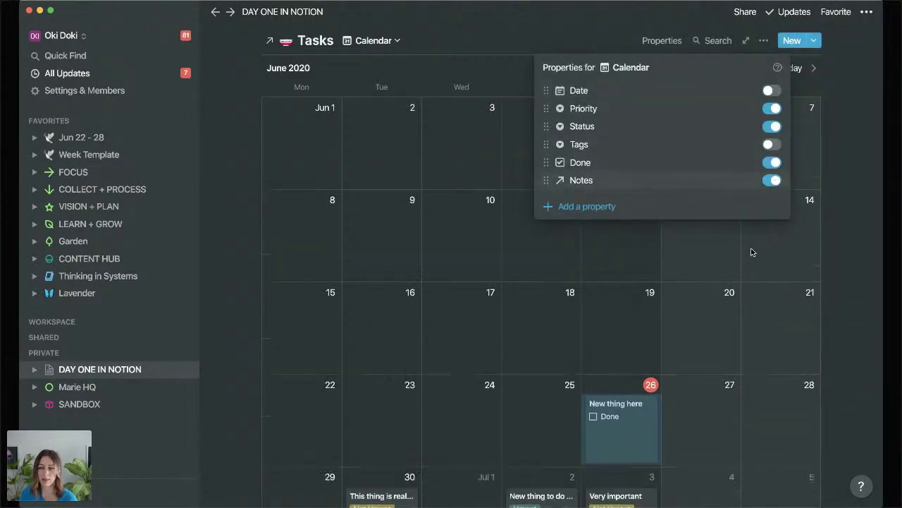
pyautogui.click(827, 255)
pyautogui.scroll(-2, 827, 251)
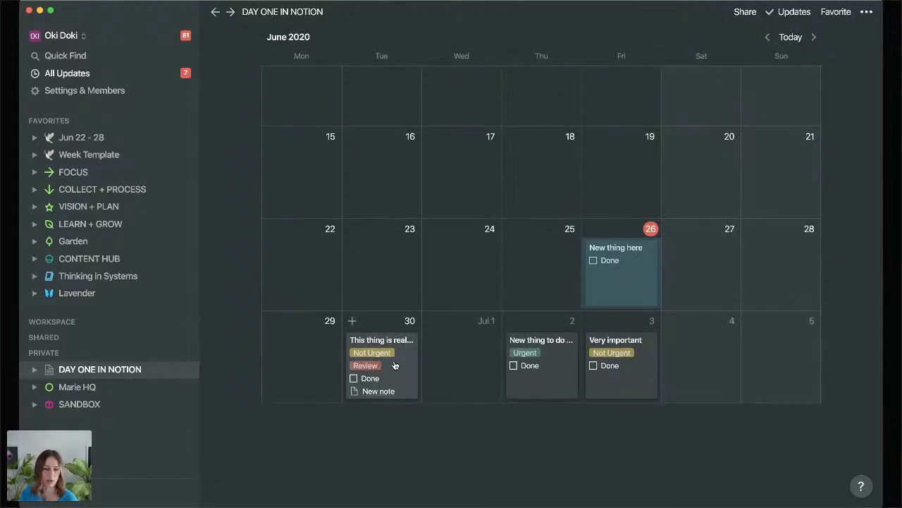
# Turn on the Small text toggle in the DAY ONE IN NOTION page's ··· menu.
pyautogui.click(867, 11)
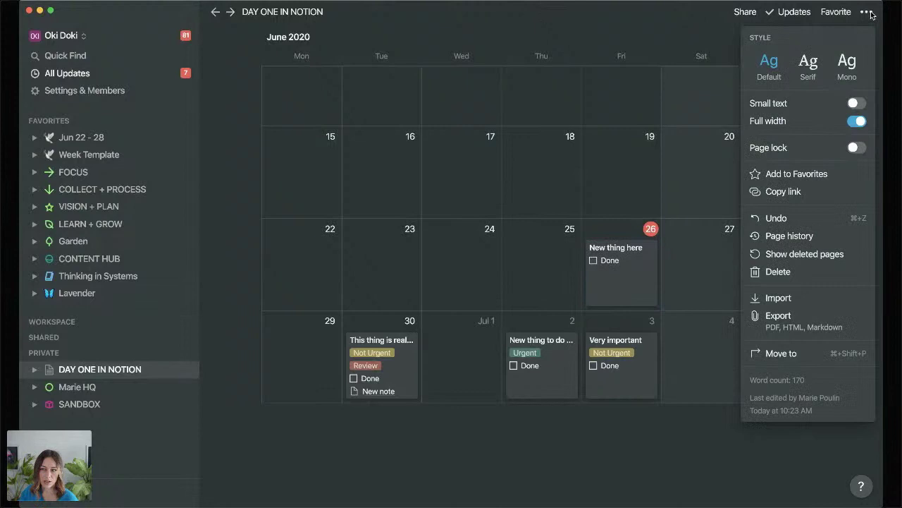
pyautogui.click(856, 104)
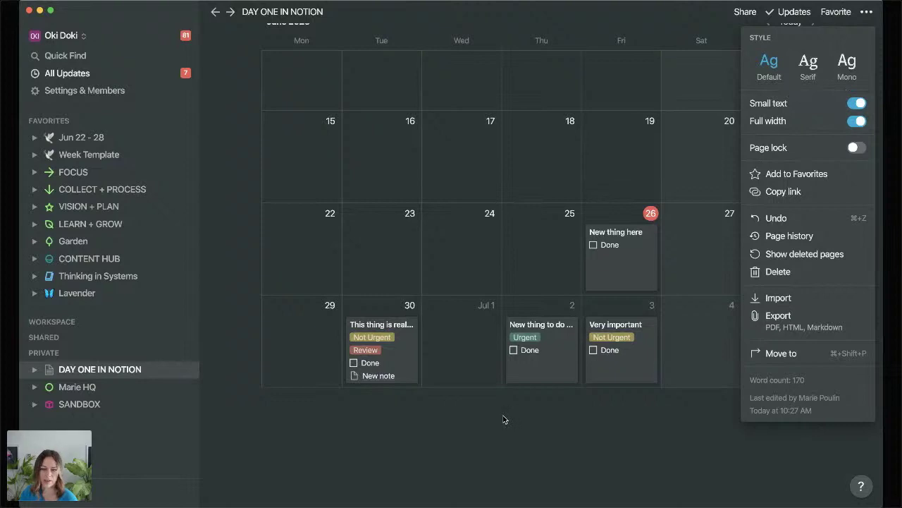
pyautogui.click(579, 375)
pyautogui.scroll(10, 579, 374)
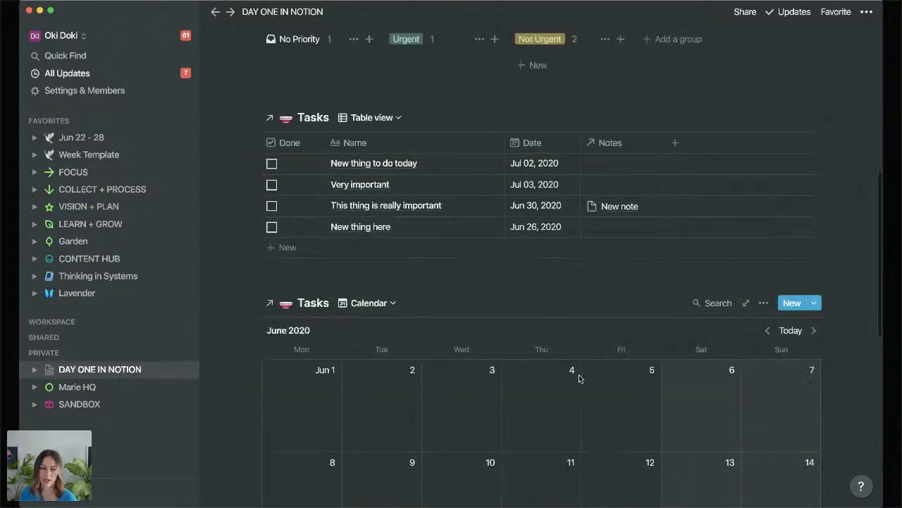
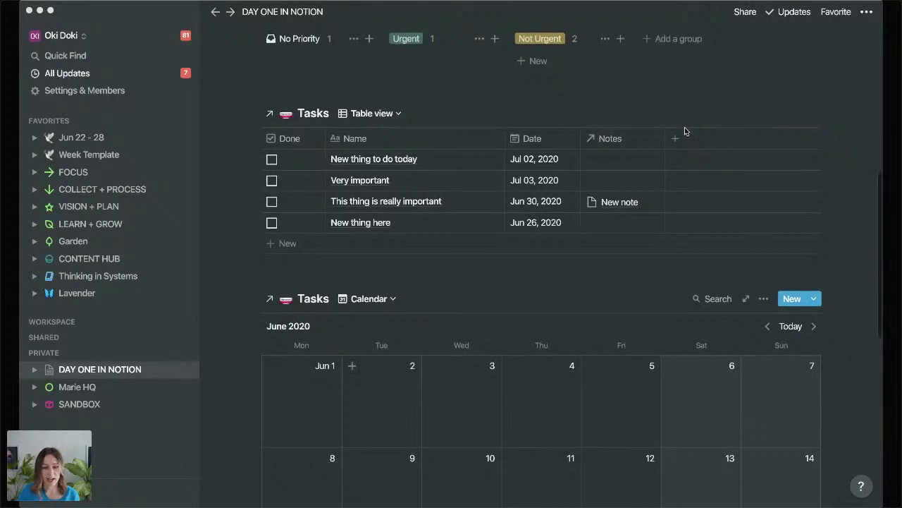
# Turn off Dark mode in Settings & Members so Notion uses the light theme.
pyautogui.scroll(-1, 820, 205)
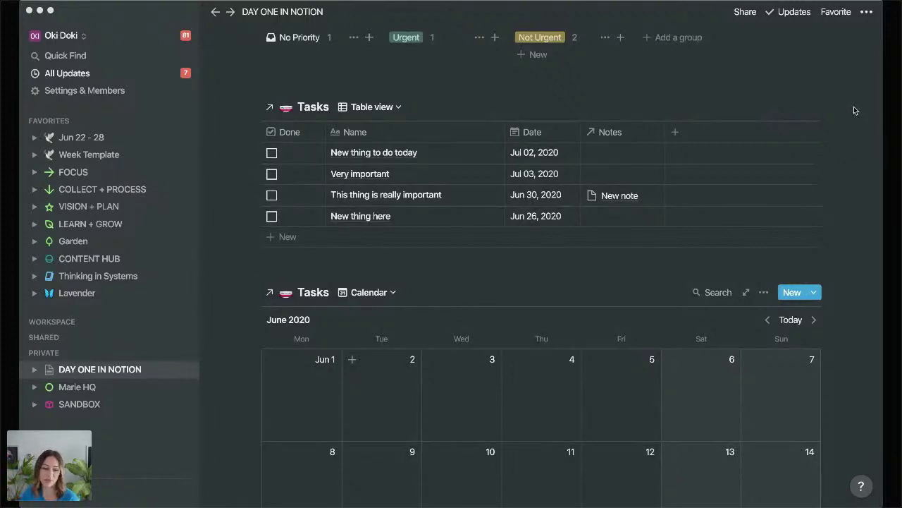
pyautogui.click(116, 90)
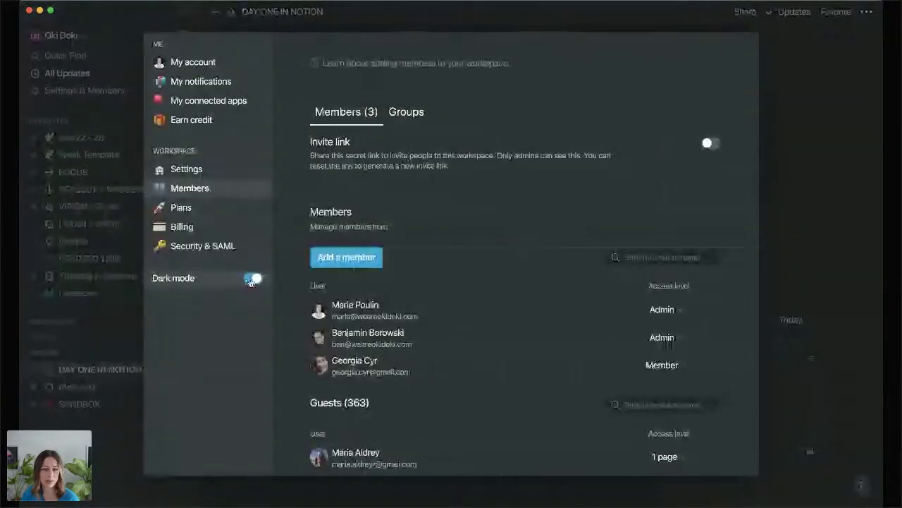
pyautogui.click(253, 280)
pyautogui.click(795, 144)
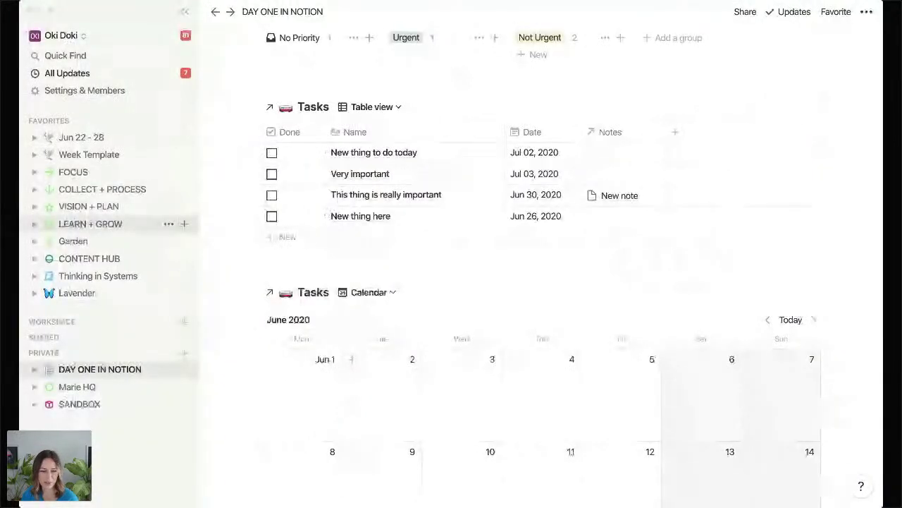
pyautogui.scroll(-2, 860, 251)
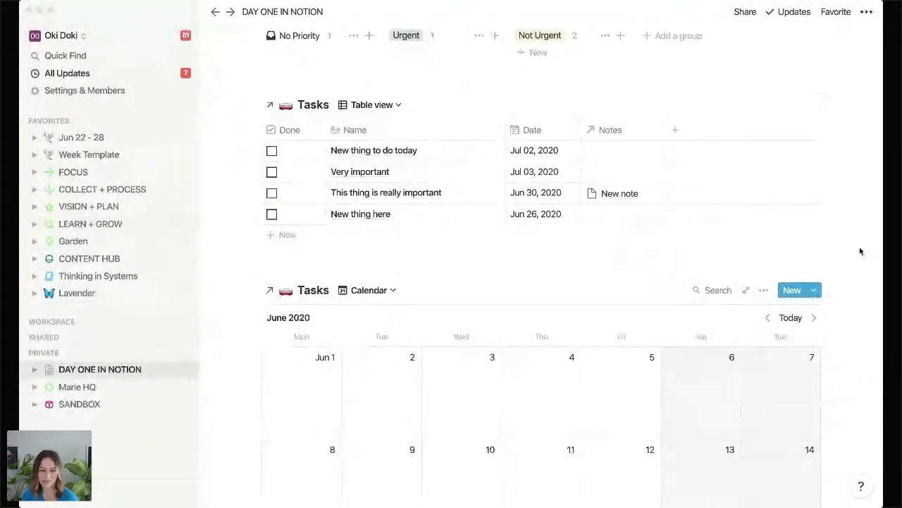
pyautogui.scroll(-5, 860, 251)
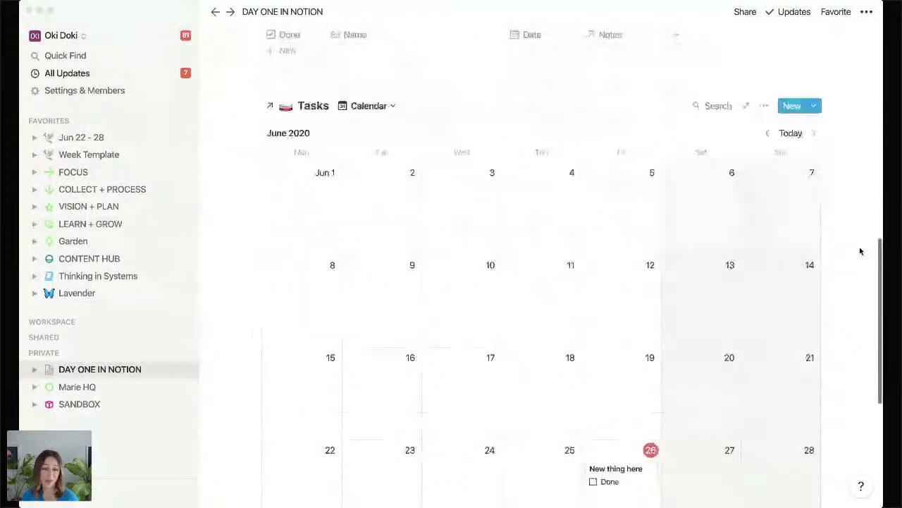
pyautogui.scroll(-3, 860, 251)
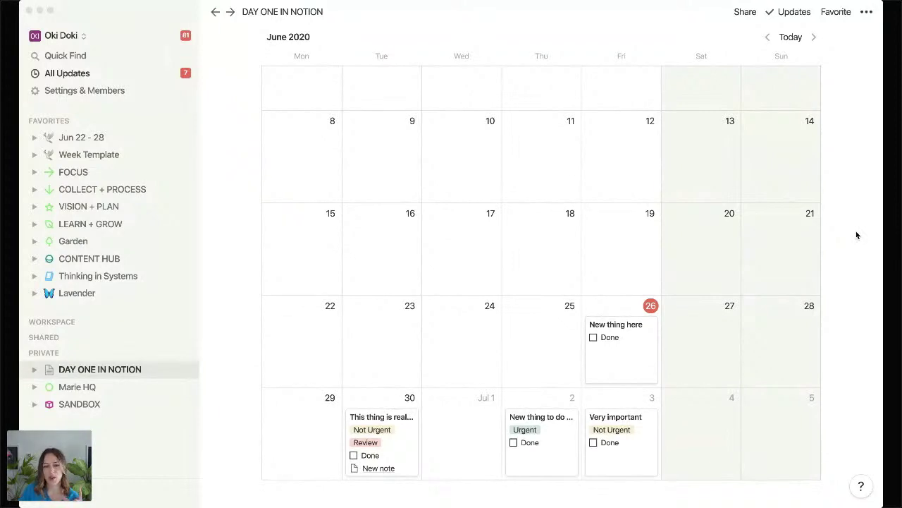
pyautogui.scroll(10, 855, 235)
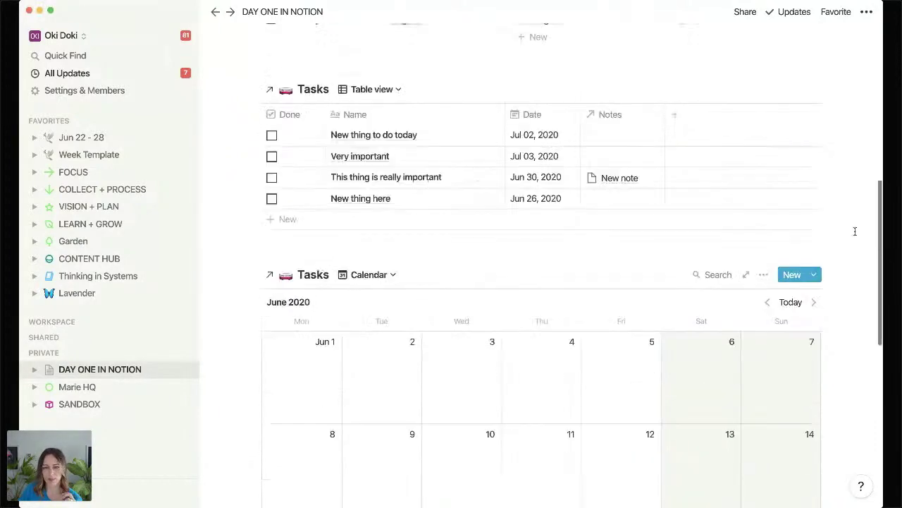
pyautogui.scroll(2, 855, 235)
pyautogui.scroll(5, 608, 268)
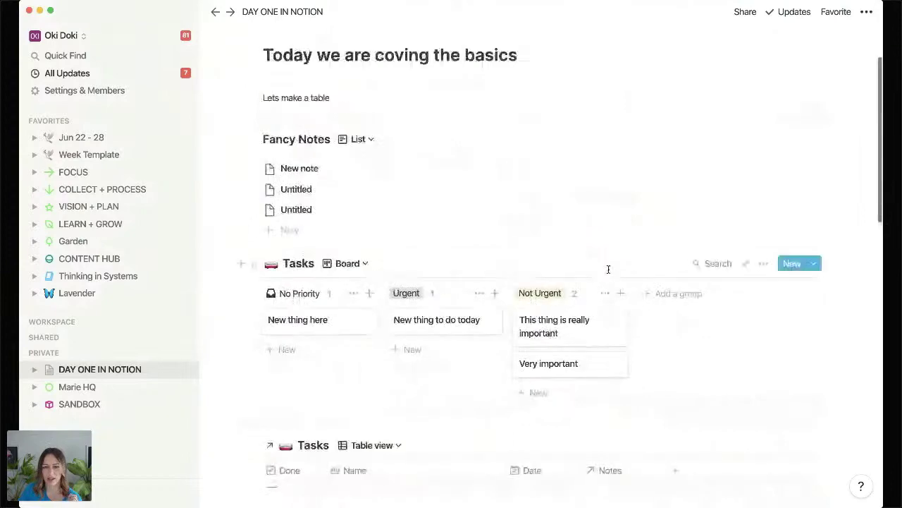
pyautogui.scroll(-2, 610, 273)
pyautogui.scroll(-2, 610, 274)
pyautogui.scroll(6, 610, 270)
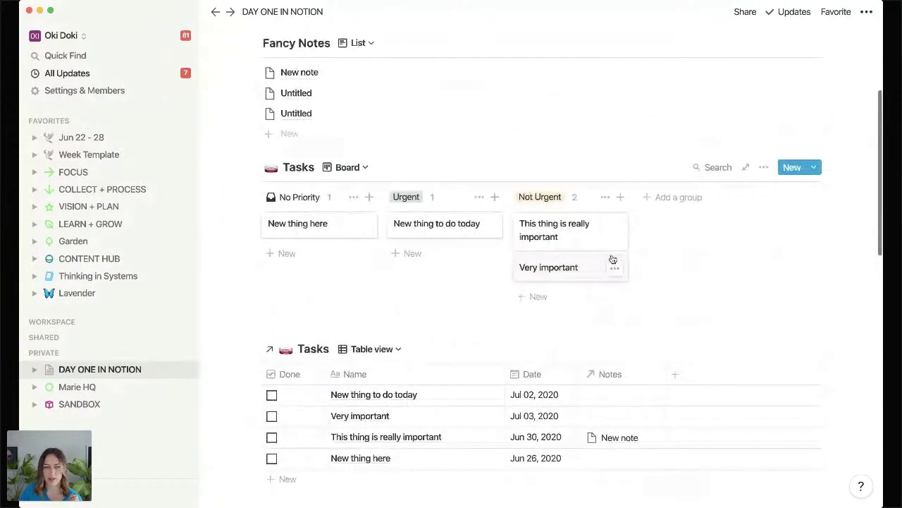
# Switch Fancy Notes to its Default table view and narrow the Name column.
pyautogui.click(361, 223)
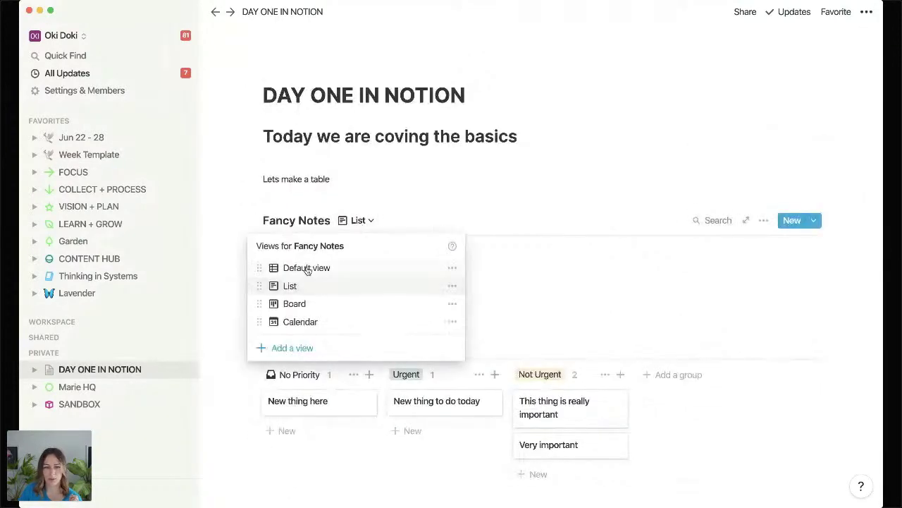
pyautogui.click(306, 270)
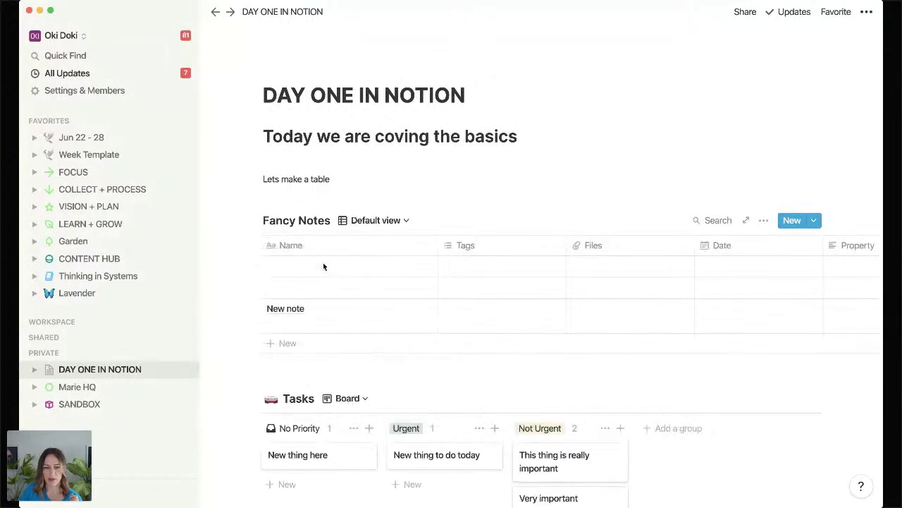
pyautogui.moveTo(436, 242); pyautogui.dragTo(378, 242)
# Delete the Tags, Files and Property columns from Fancy Notes.
pyautogui.click(452, 246)
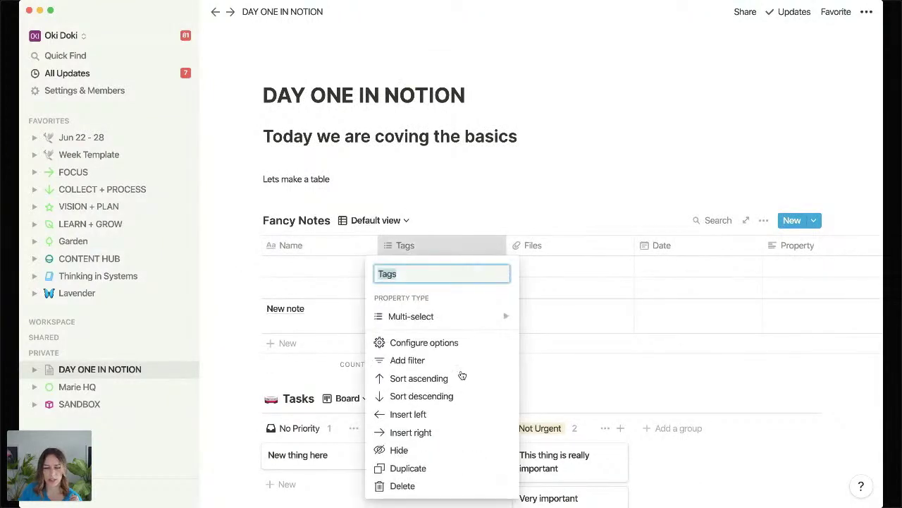
pyautogui.click(402, 486)
pyautogui.click(457, 263)
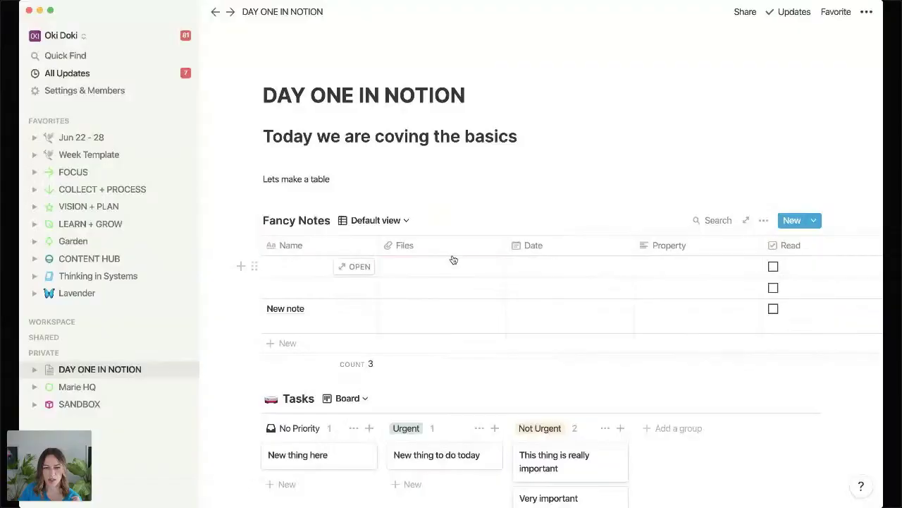
pyautogui.click(437, 245)
pyautogui.click(404, 468)
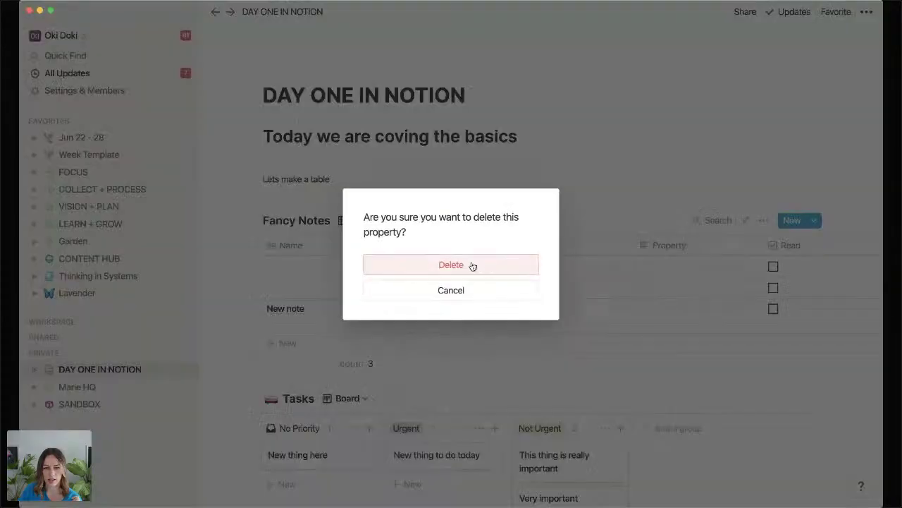
pyautogui.click(459, 263)
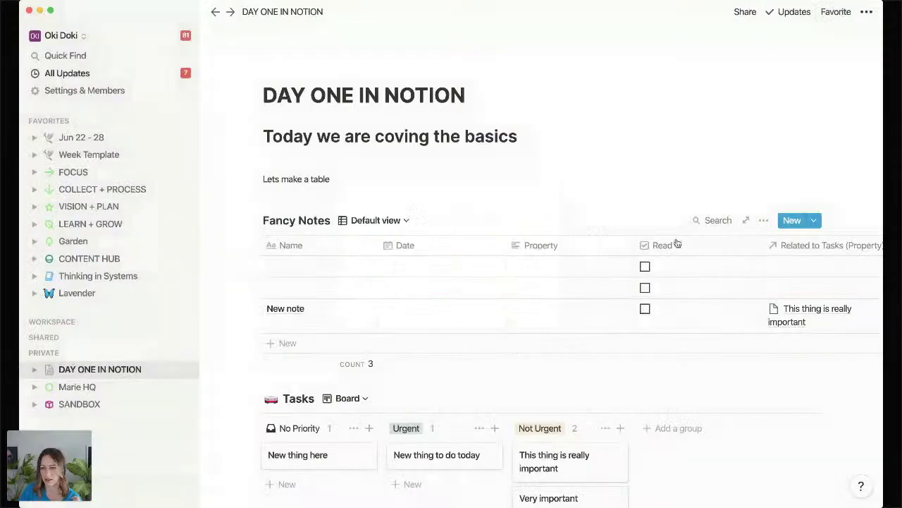
pyautogui.click(565, 248)
pyautogui.click(531, 467)
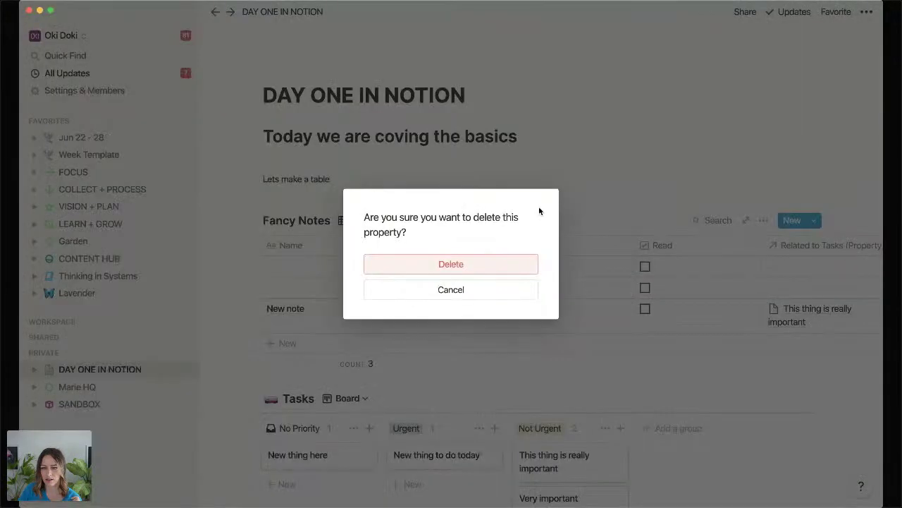
pyautogui.click(506, 266)
# Move the Read column first and resize the Date and relation columns.
pyautogui.moveTo(592, 247); pyautogui.dragTo(282, 246)
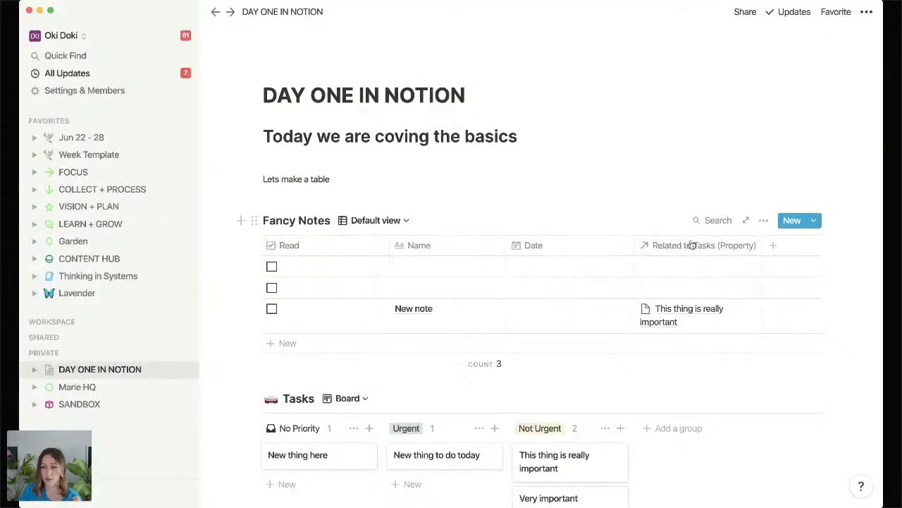
pyautogui.moveTo(634, 246); pyautogui.dragTo(608, 245)
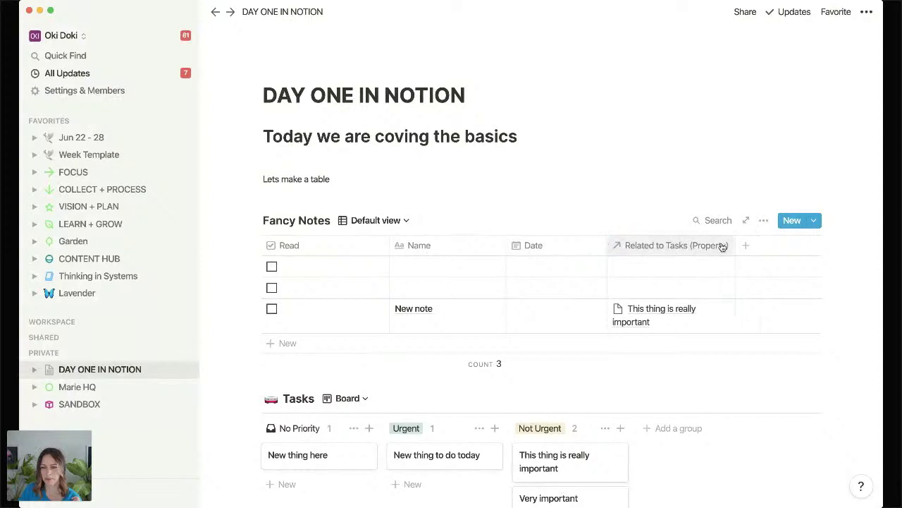
pyautogui.moveTo(733, 244); pyautogui.dragTo(776, 244)
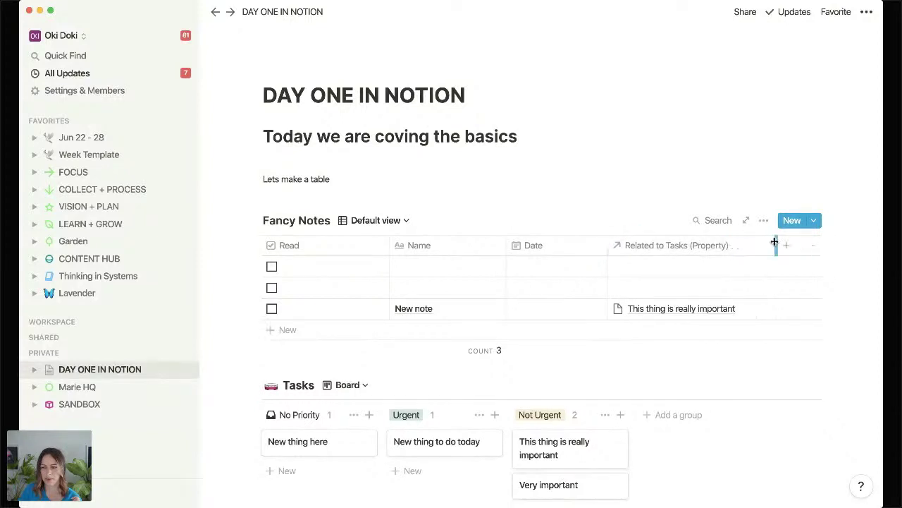
# Rename the relation column to Tasks, narrow Read, and preview the New note entry.
pyautogui.click(694, 246)
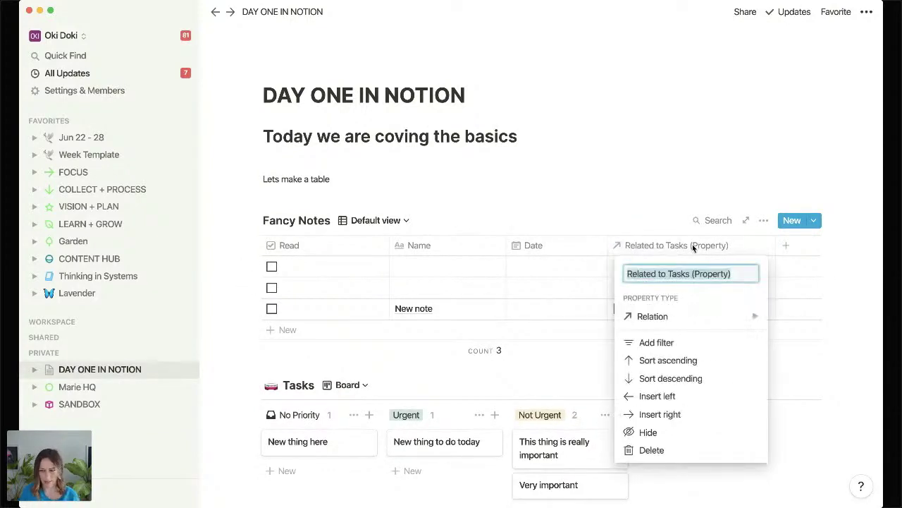
pyautogui.write('Tasks')
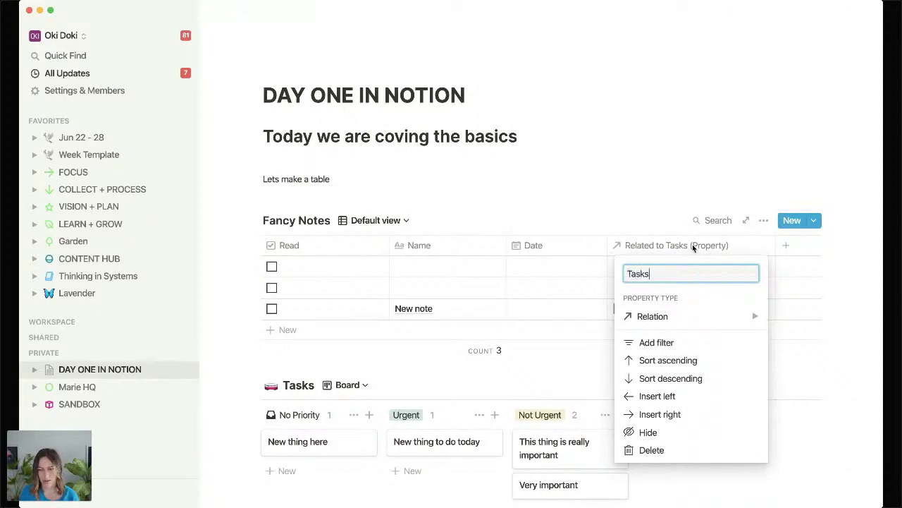
pyautogui.press('Return')
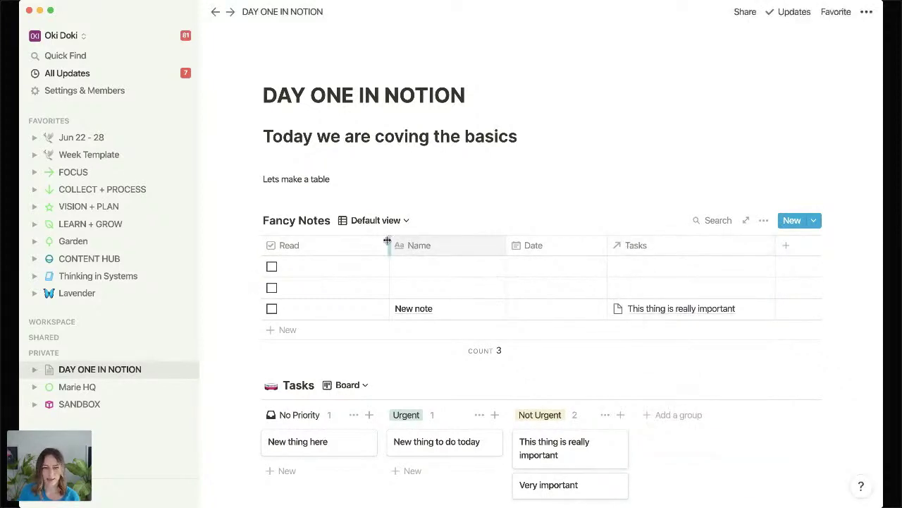
pyautogui.moveTo(389, 245); pyautogui.dragTo(358, 246)
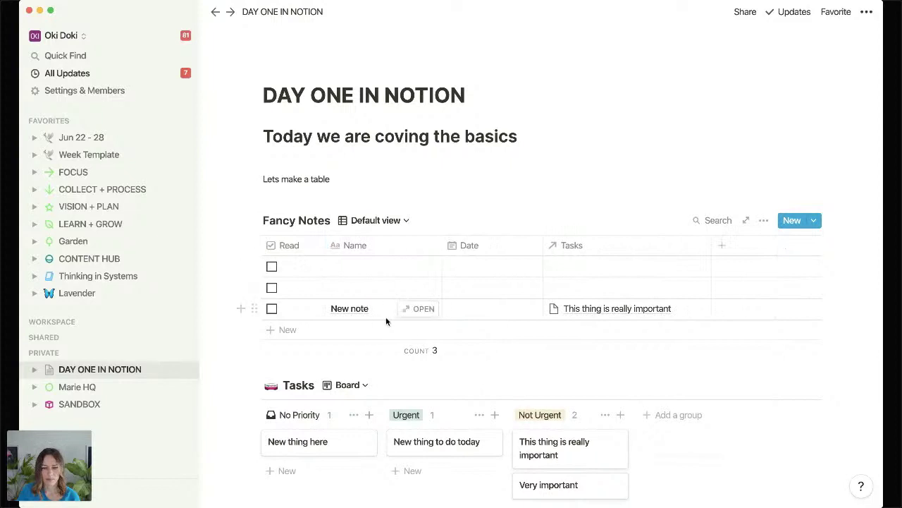
pyautogui.click(417, 312)
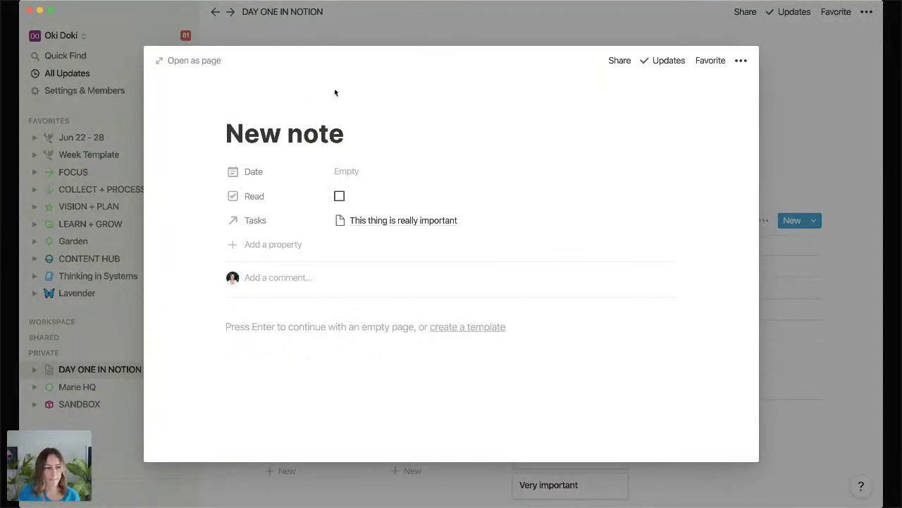
pyautogui.press('Escape')
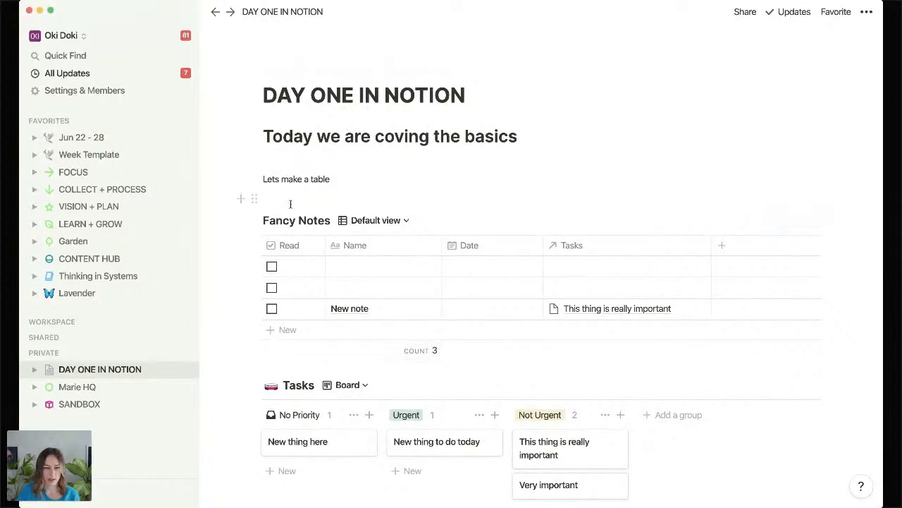
# Drag the Fancy Notes table into the sidebar's Private section and open the resulting page.
pyautogui.scroll(-5, 286, 204)
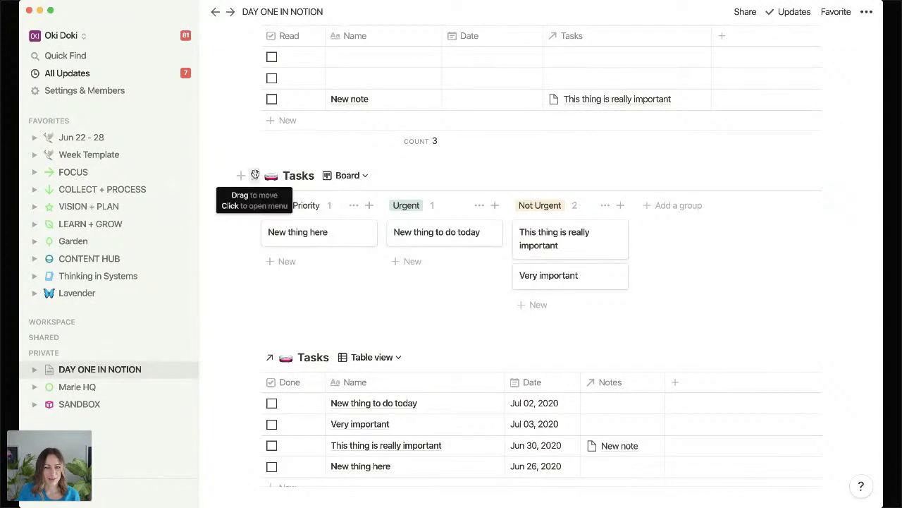
pyautogui.scroll(5, 254, 296)
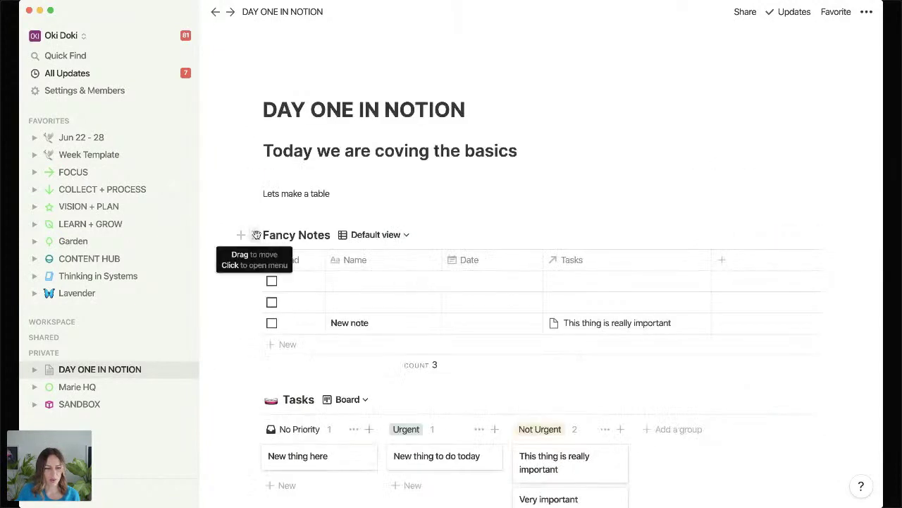
pyautogui.moveTo(258, 235); pyautogui.dragTo(70, 355)
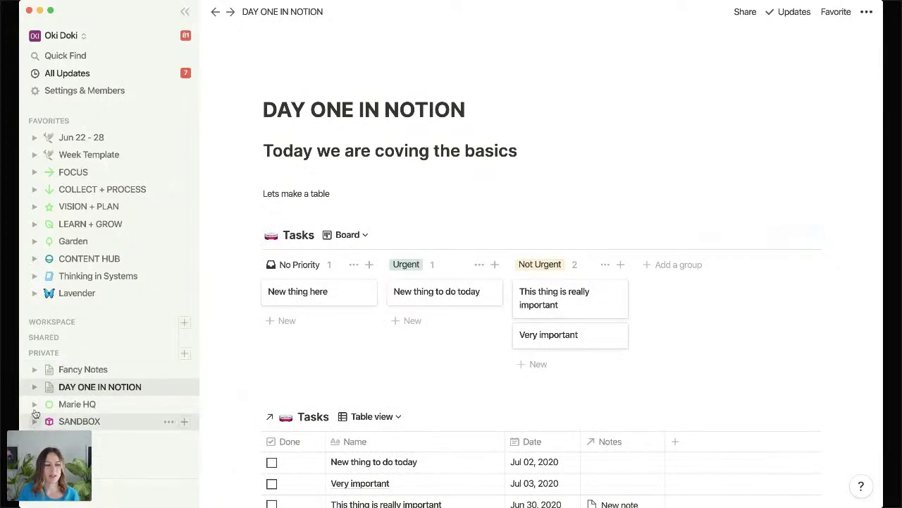
pyautogui.click(80, 372)
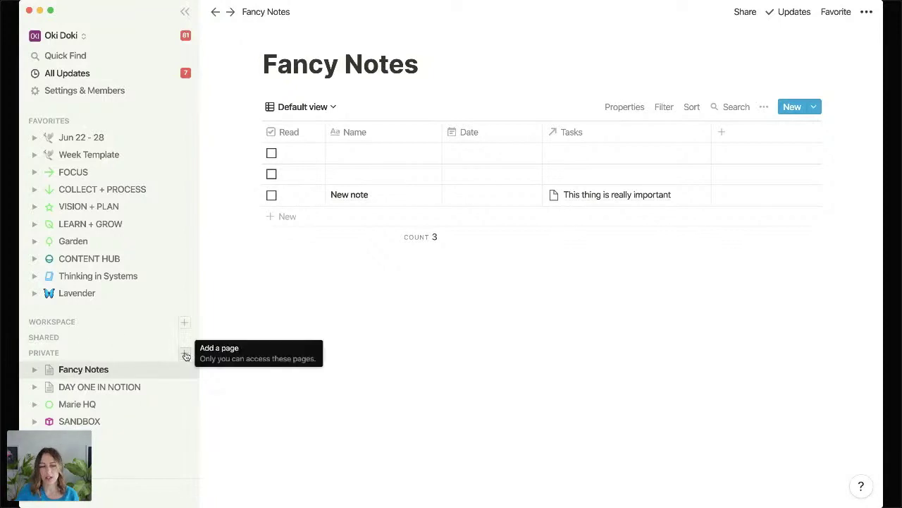
# Add an Untitled private page from the sidebar, then reopen Fancy Notes.
pyautogui.click(185, 354)
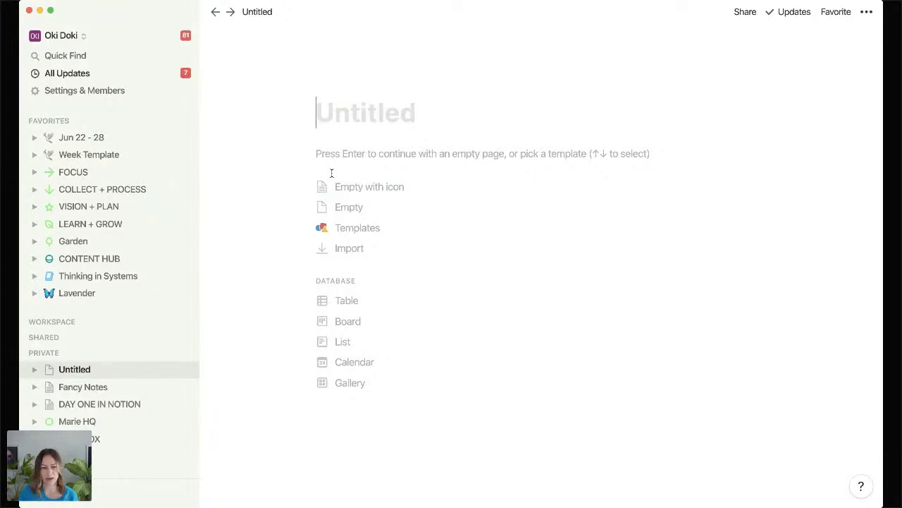
pyautogui.click(88, 386)
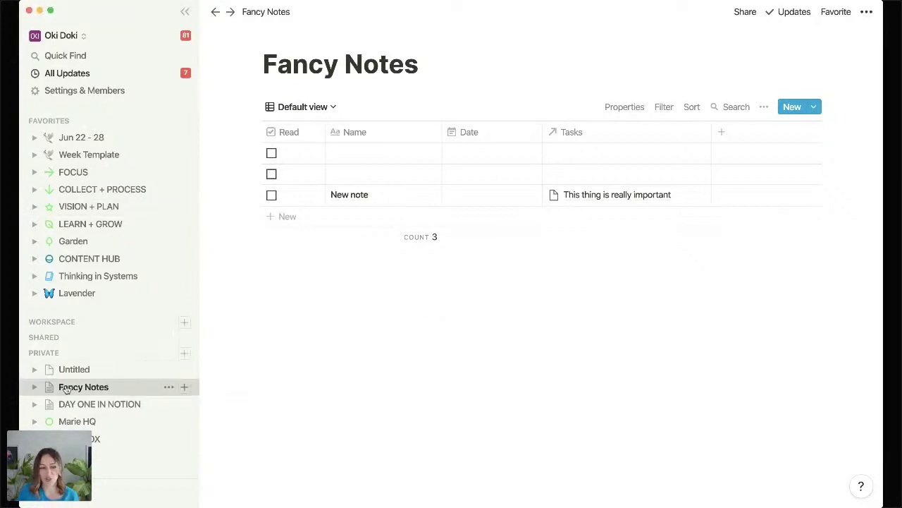
# Nest Fancy Notes under DAY ONE IN NOTION and turn its inline table into a page.
pyautogui.moveTo(69, 390); pyautogui.dragTo(68, 404)
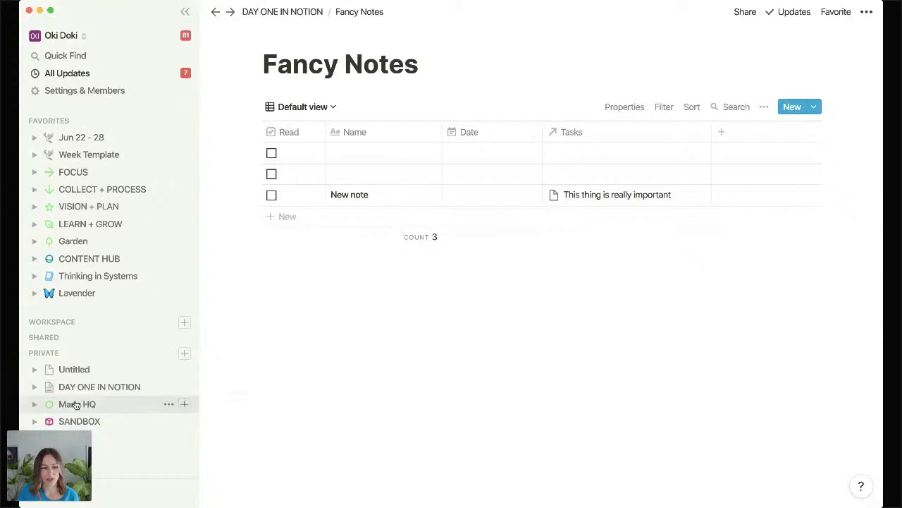
pyautogui.click(111, 389)
pyautogui.scroll(-3, 402, 339)
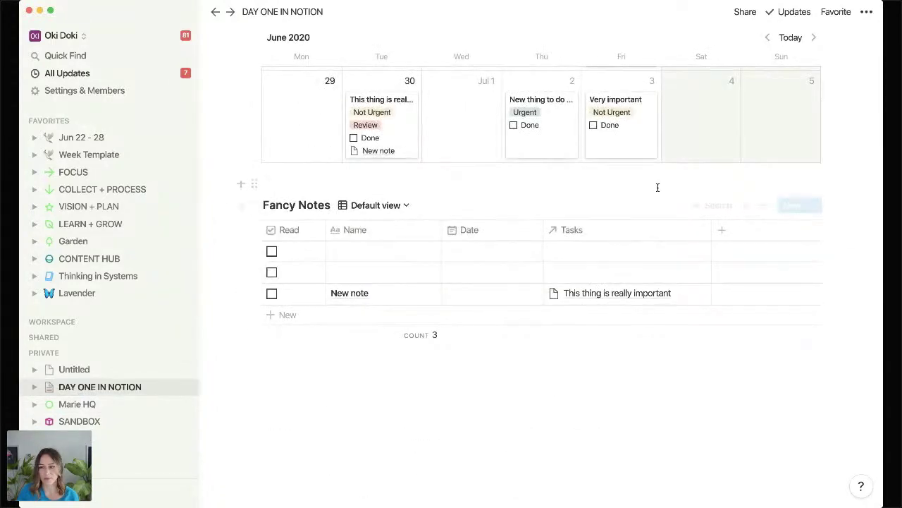
pyautogui.click(762, 205)
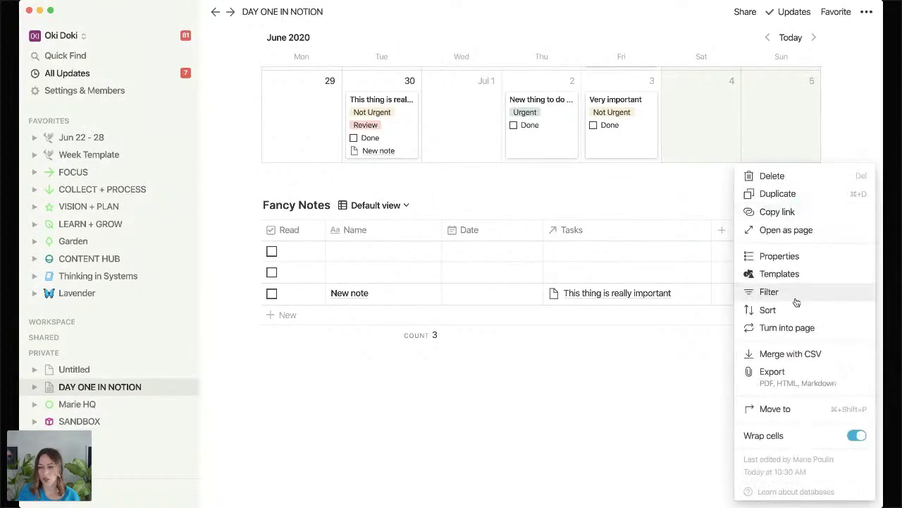
pyautogui.click(794, 327)
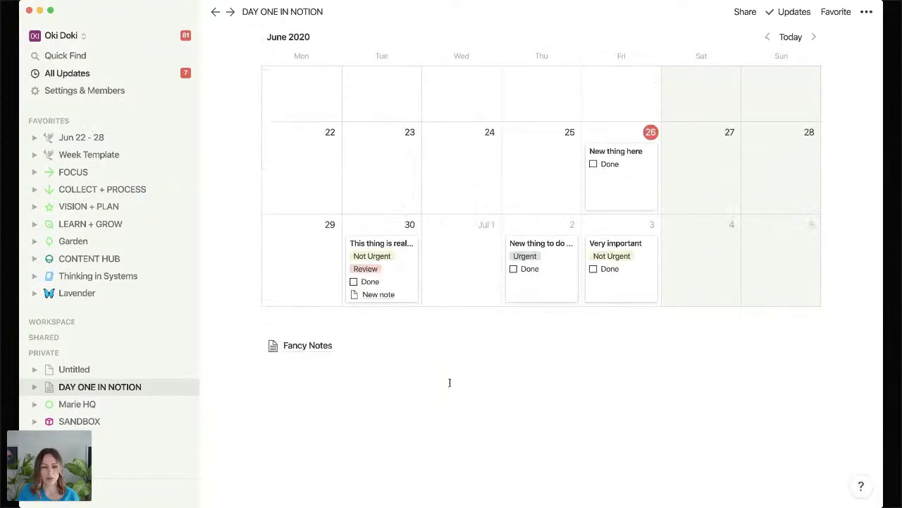
pyautogui.click(306, 346)
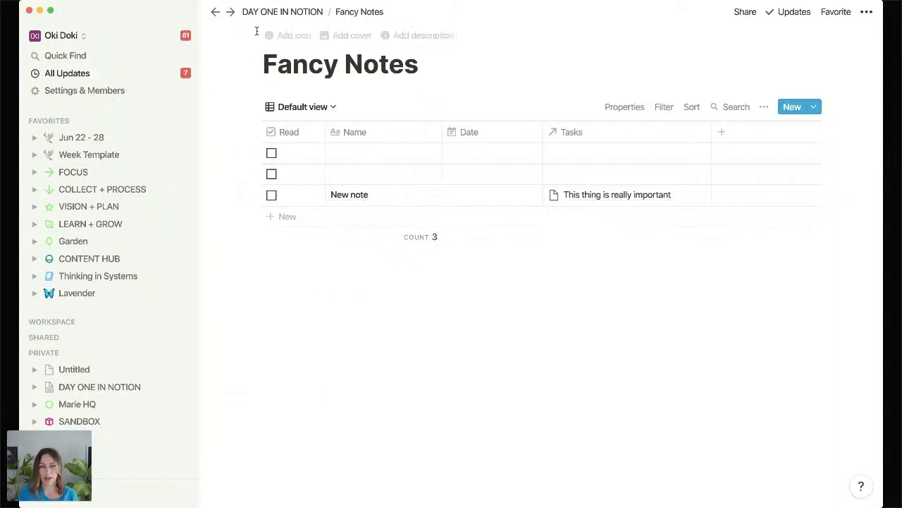
# Back on DAY ONE IN NOTION, turn Fancy Notes back into an inline table.
pyautogui.click(295, 14)
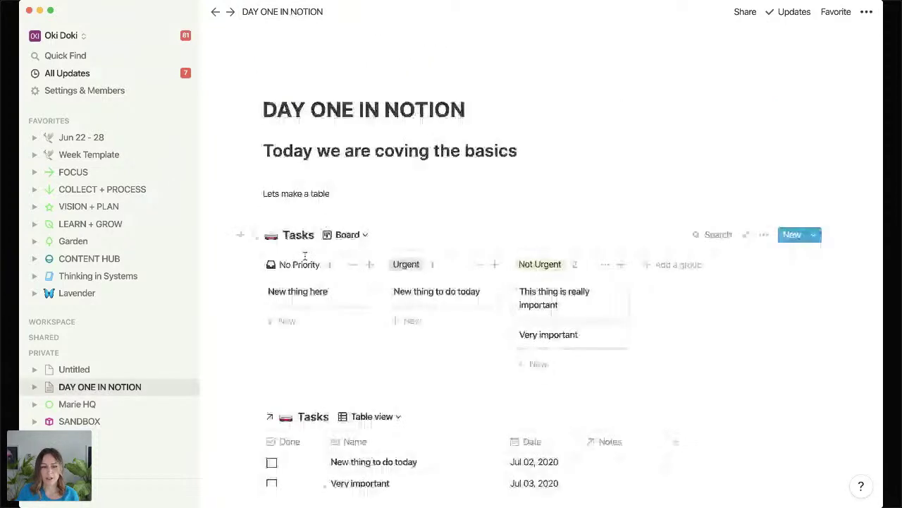
pyautogui.scroll(-15, 453, 321)
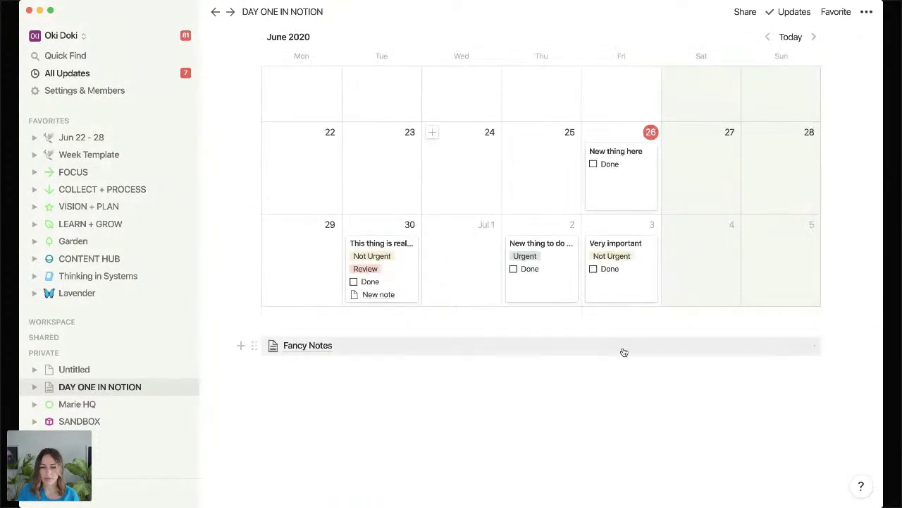
pyautogui.click(814, 346)
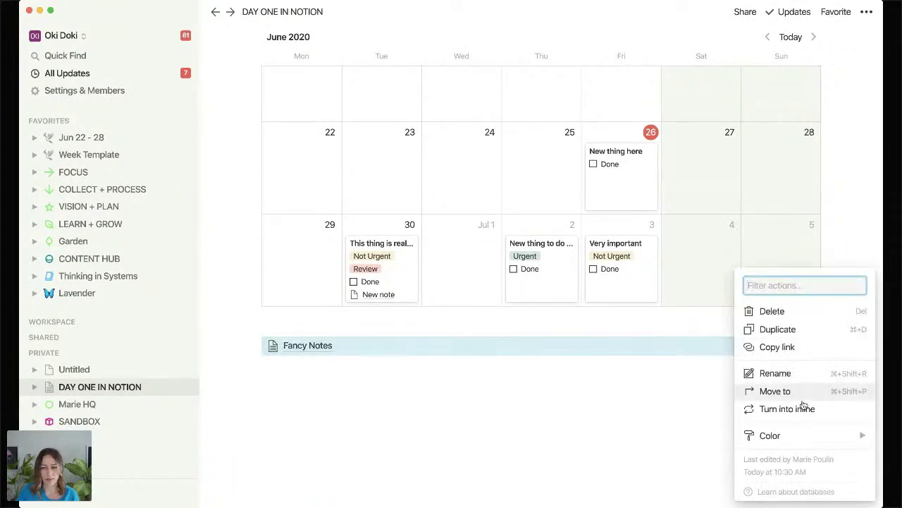
pyautogui.click(800, 407)
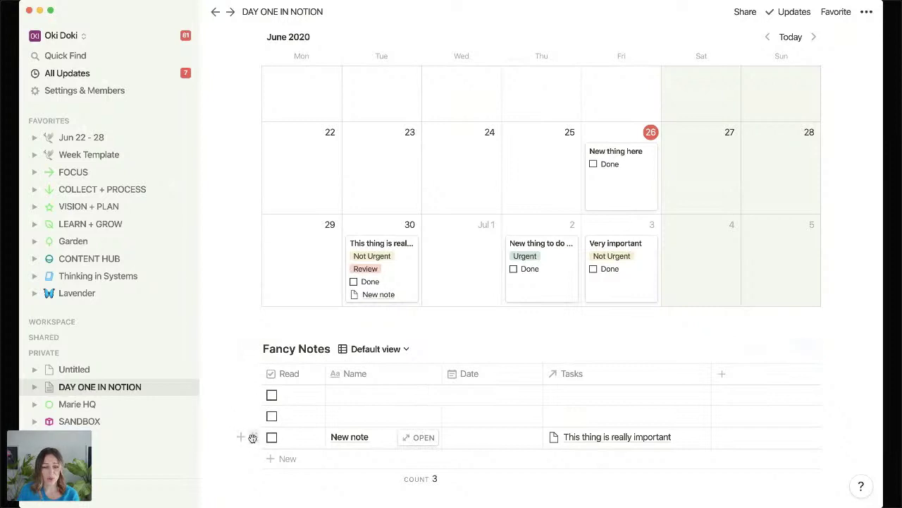
# Dismiss the page options, open Fancy Notes as a full page, then go to Garden.
pyautogui.moveTo(252, 437)
pyautogui.mouseDown()
pyautogui.moveTo(377, 258)
pyautogui.moveTo(268, 435)
pyautogui.mouseUp()
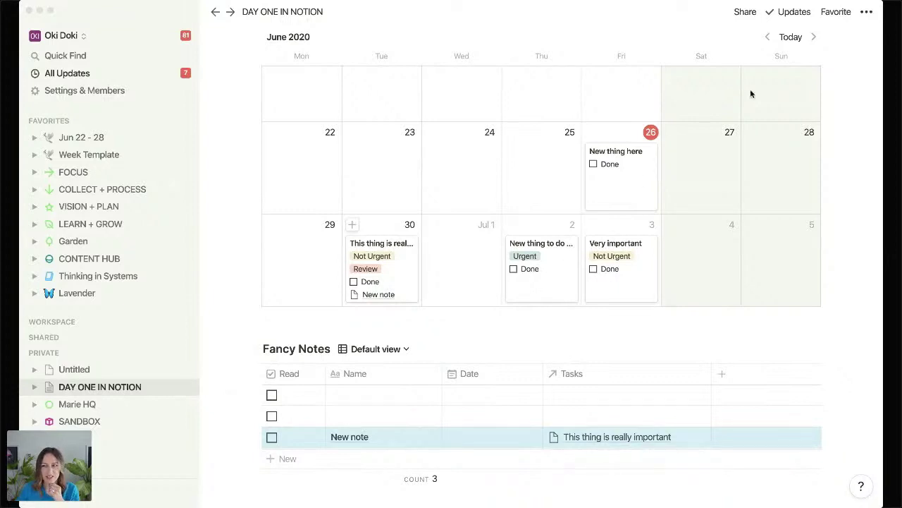
pyautogui.click(868, 12)
pyautogui.click(867, 12)
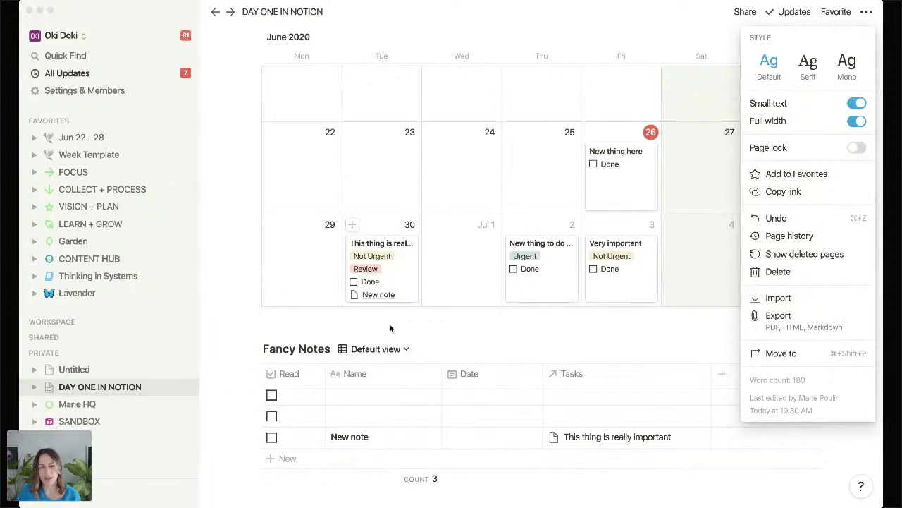
pyautogui.click(496, 10)
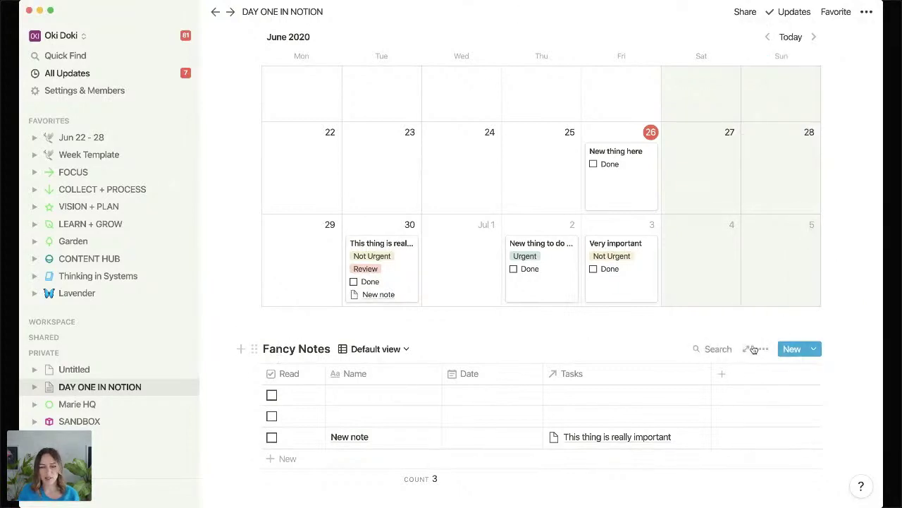
pyautogui.click(746, 350)
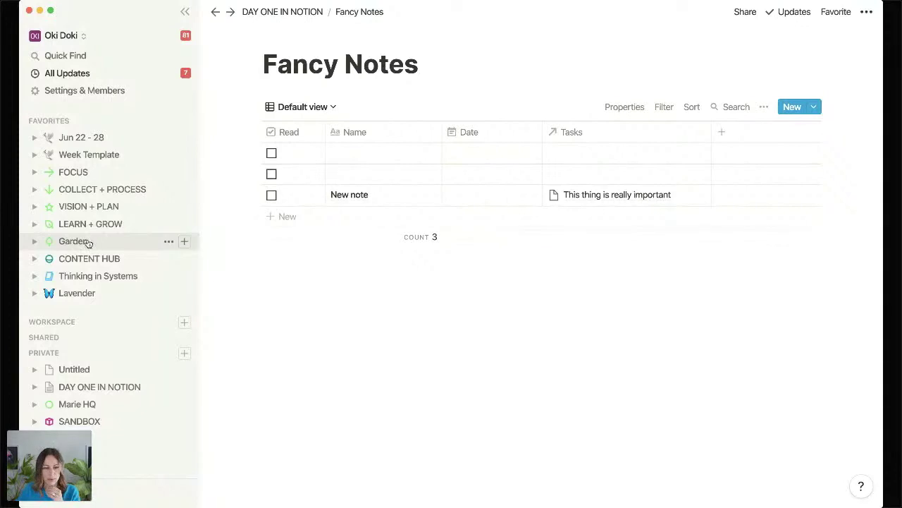
pyautogui.click(84, 242)
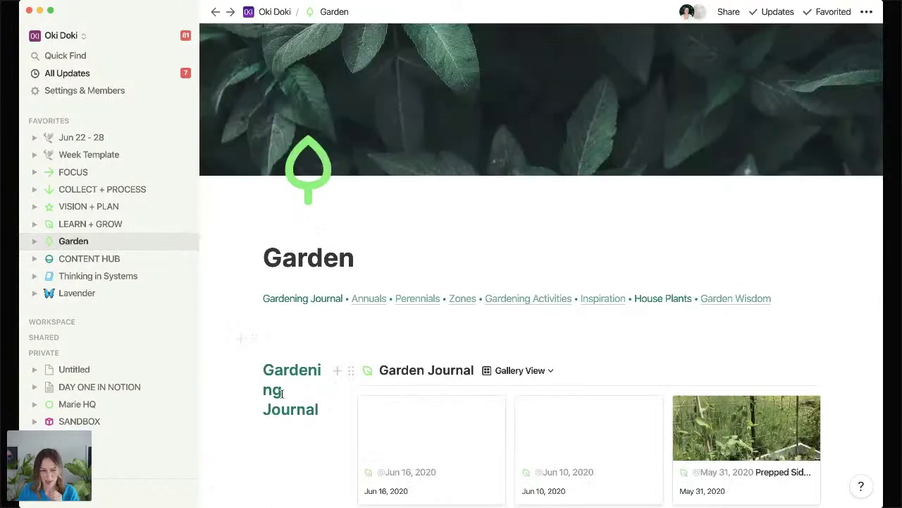
# On the Garden page, switch Garden Journal from Gallery View to the Notes table view.
pyautogui.click(280, 392)
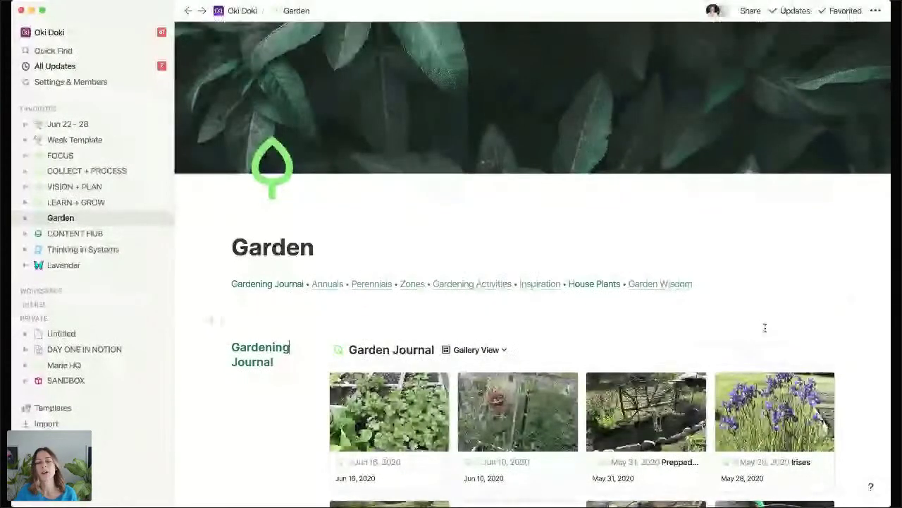
pyautogui.scroll(-1, 766, 328)
pyautogui.scroll(-1, 796, 282)
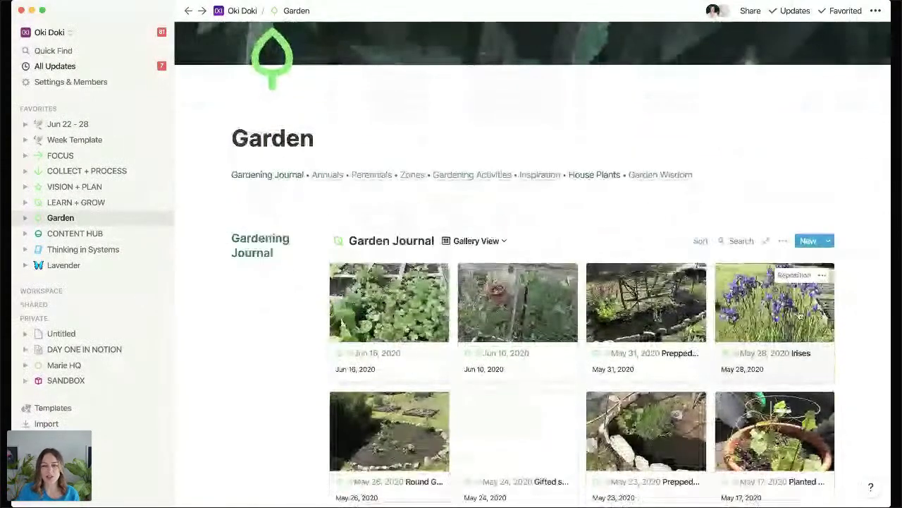
pyautogui.click(495, 242)
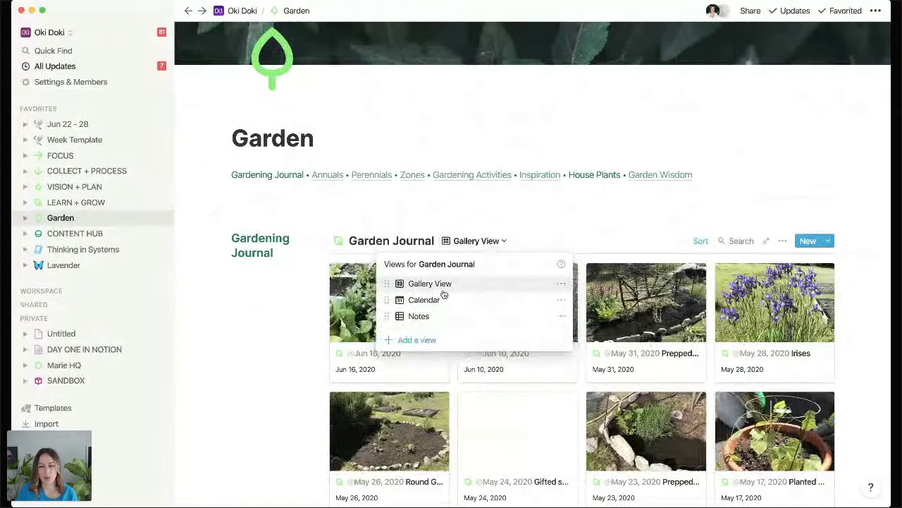
pyautogui.click(434, 317)
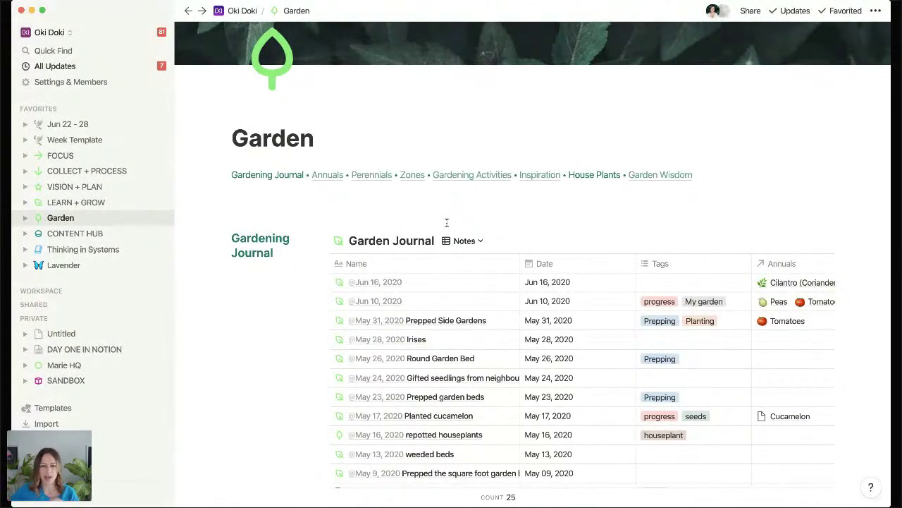
pyautogui.scroll(-1, 508, 183)
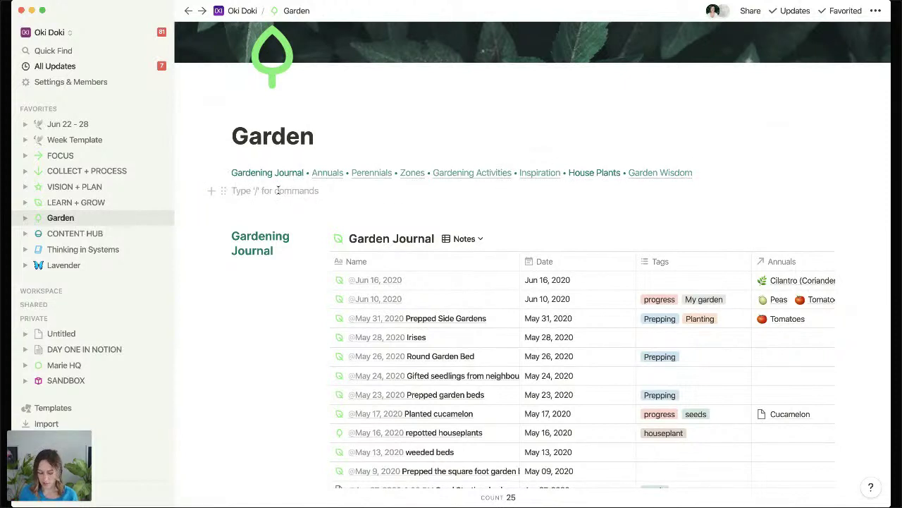
# Insert a table of contents with /toc, then delete it again.
pyautogui.write('/t')
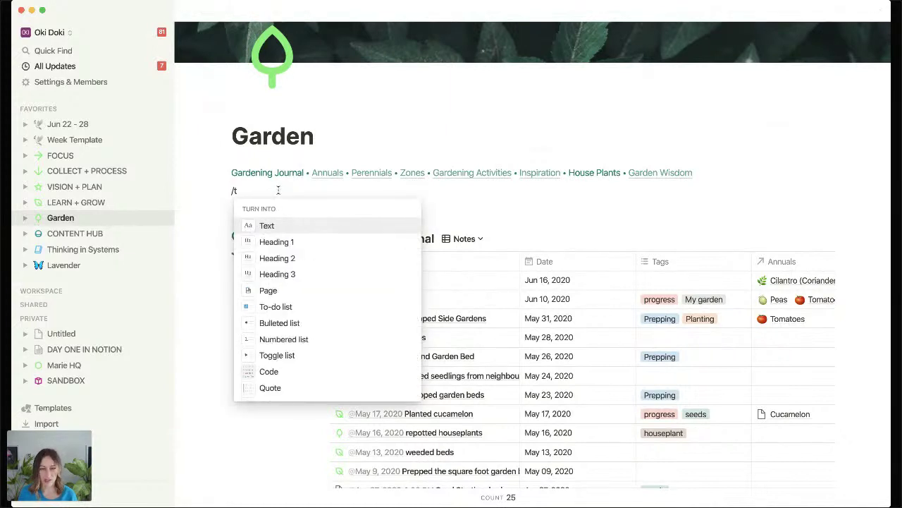
pyautogui.write('oc')
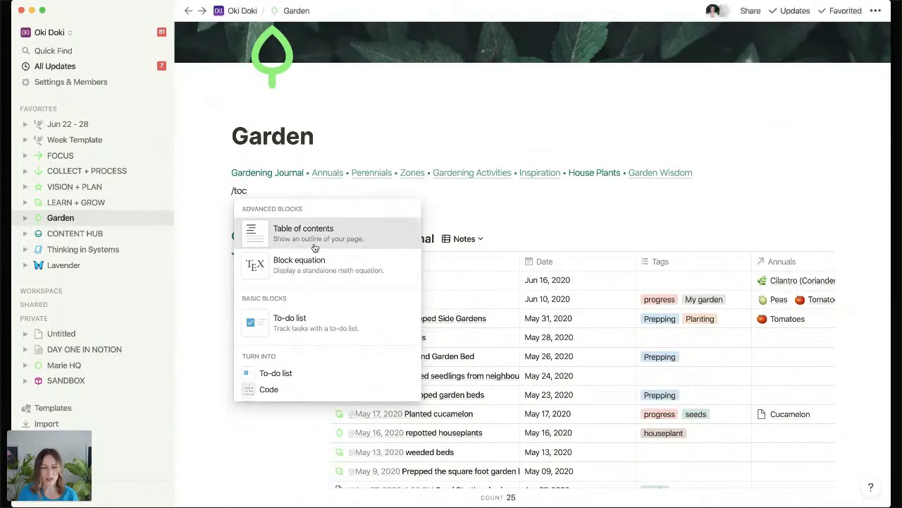
pyautogui.click(311, 227)
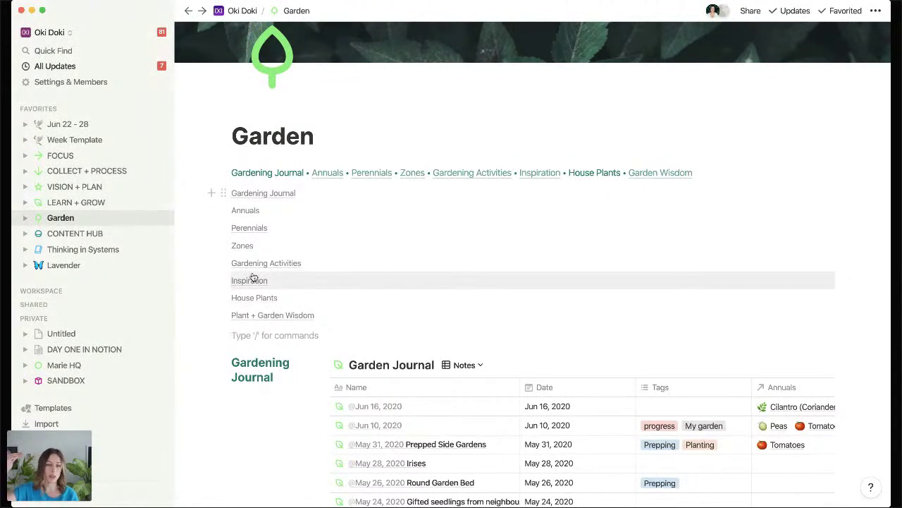
pyautogui.click(223, 194)
pyautogui.press('Delete')
# Type 'gardening journ' and link it to the Gardening Journal heading.
pyautogui.click(263, 189)
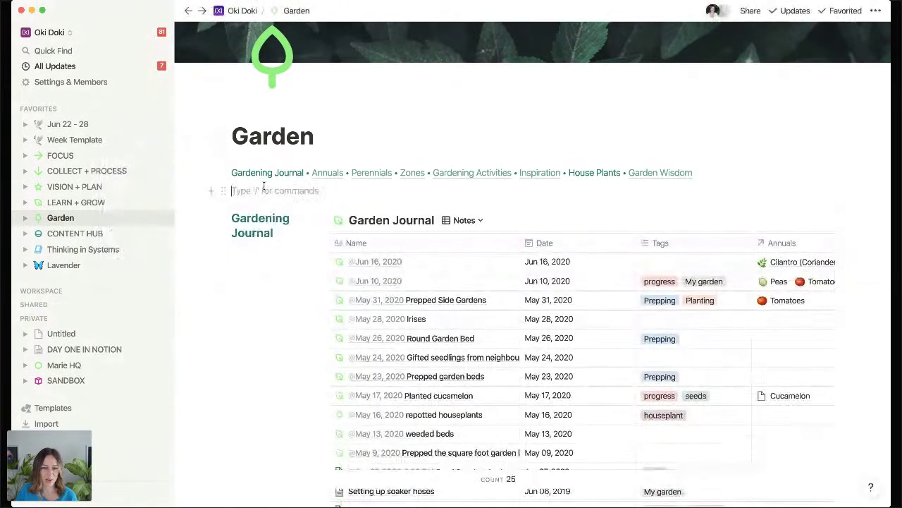
pyautogui.write('gardening journal')
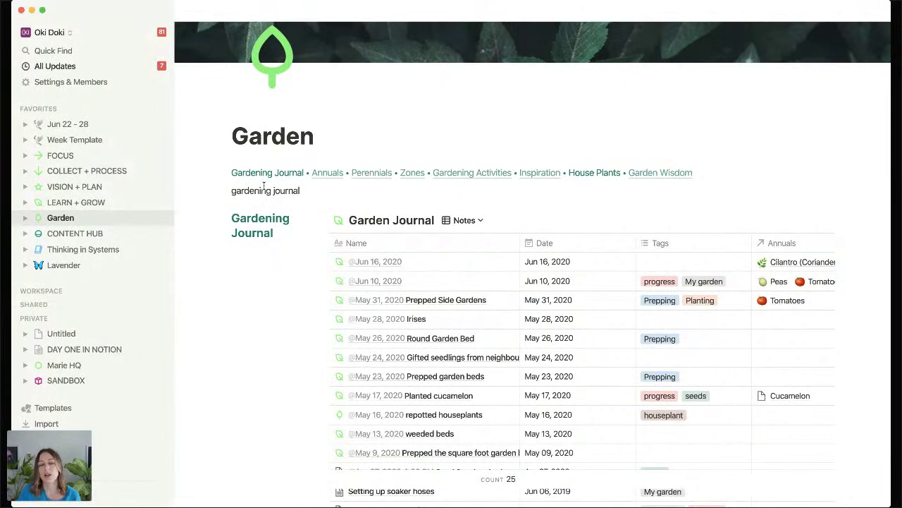
pyautogui.click(224, 219)
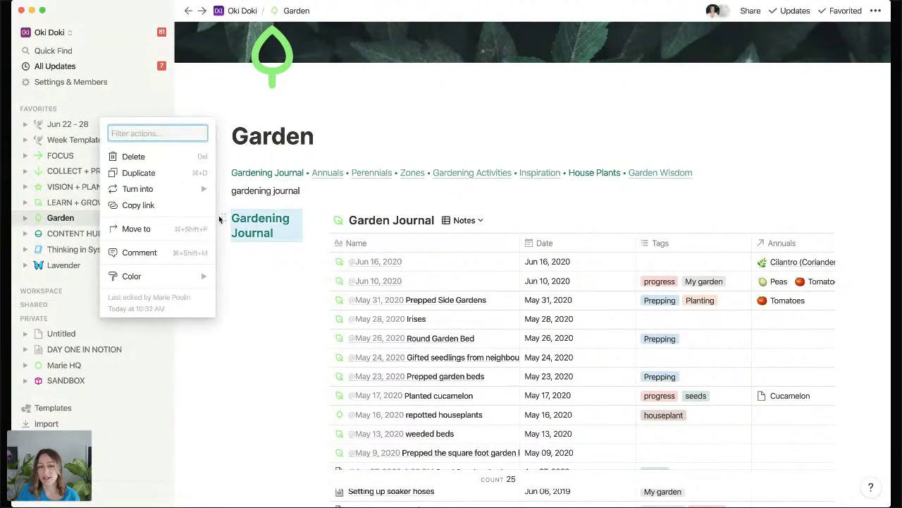
pyautogui.click(179, 205)
pyautogui.click(296, 191)
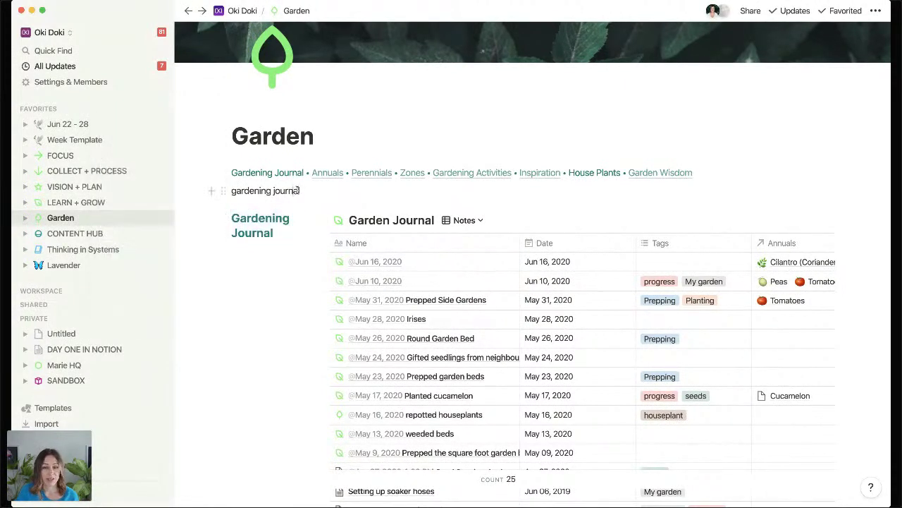
pyautogui.moveTo(296, 190); pyautogui.dragTo(275, 194)
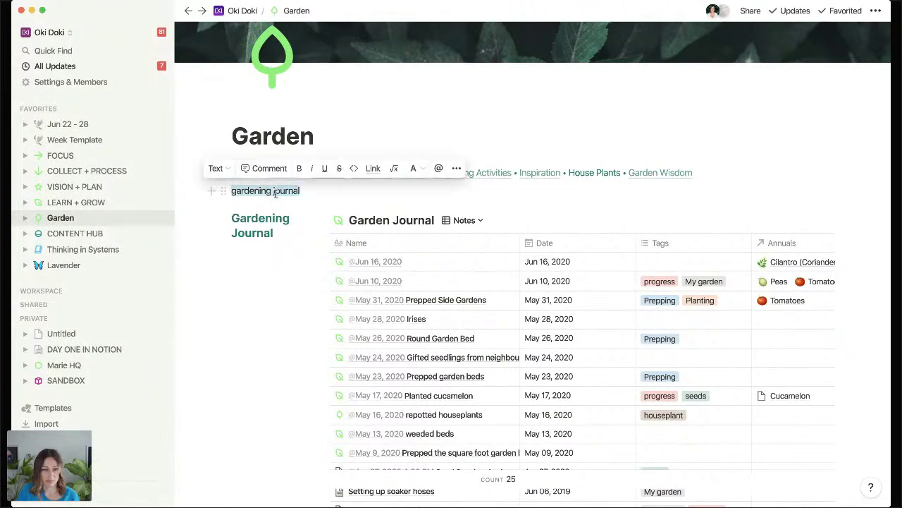
pyautogui.click(373, 169)
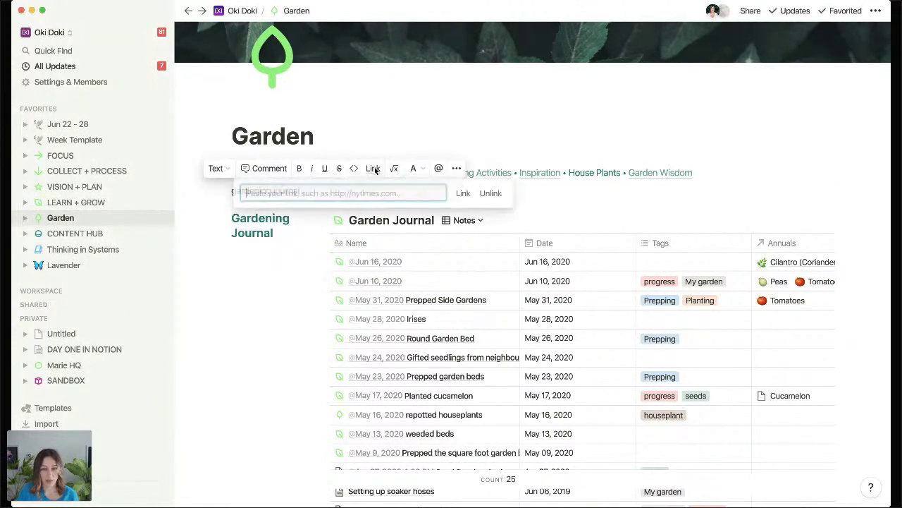
pyautogui.hotkey('ctrl', 'v')
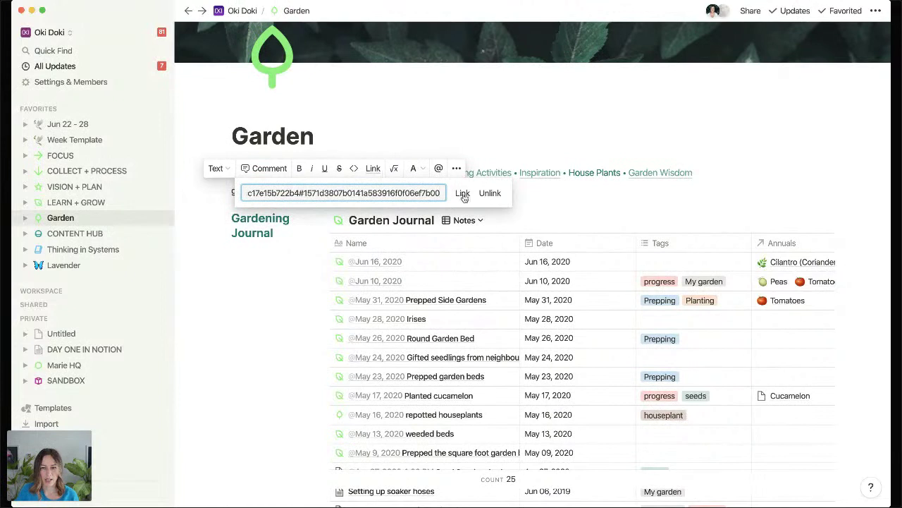
pyautogui.click(463, 193)
pyautogui.click(229, 296)
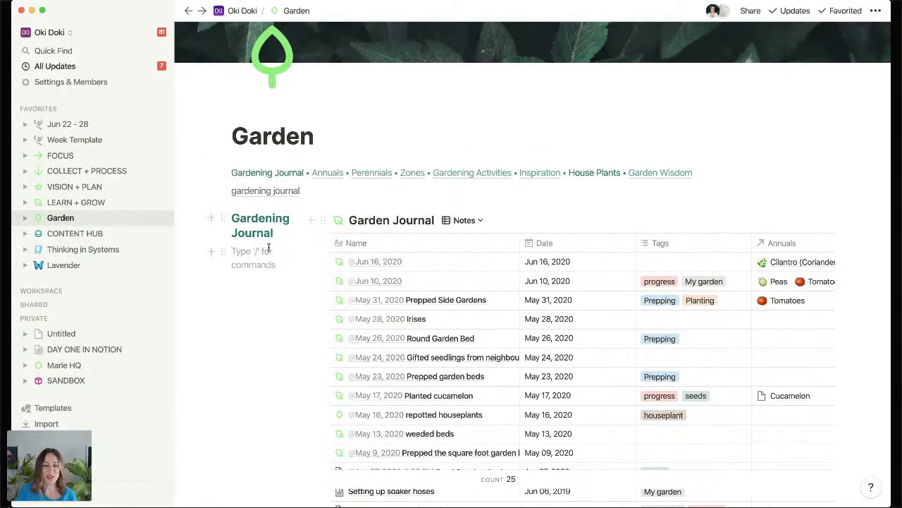
# Jump to the Zones section, then scroll up and open FOCUS from Favorites.
pyautogui.click(412, 173)
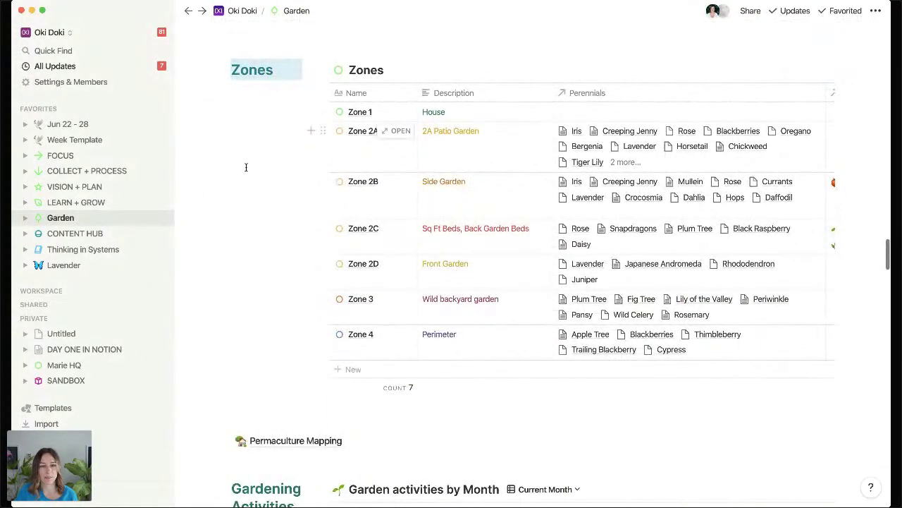
pyautogui.click(246, 167)
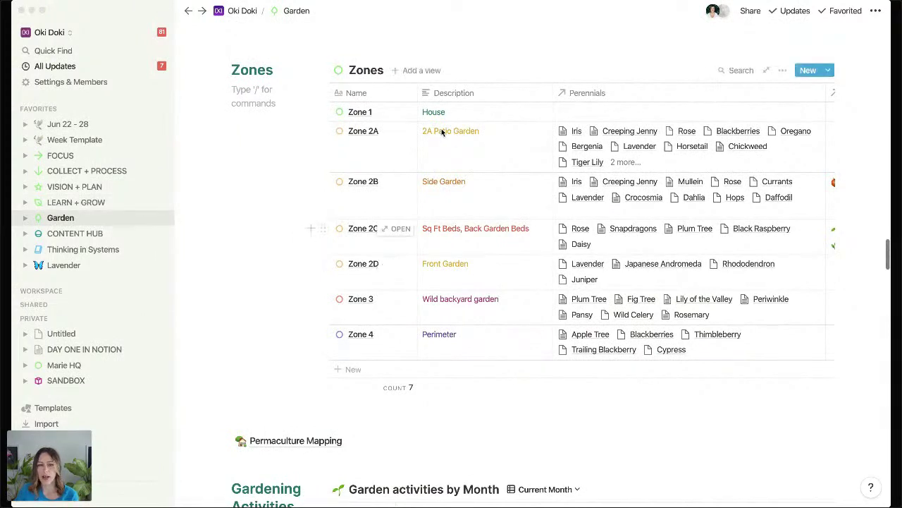
pyautogui.scroll(5, 441, 128)
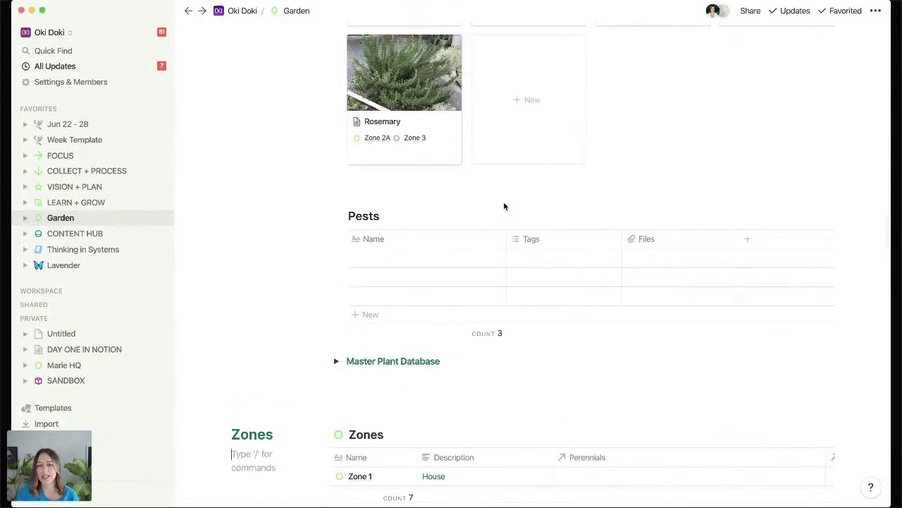
pyautogui.scroll(15, 441, 197)
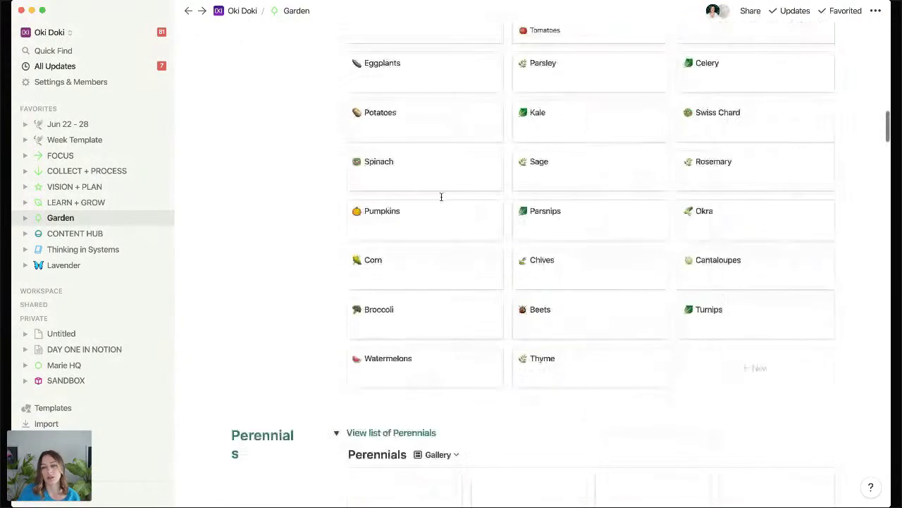
pyautogui.scroll(8, 441, 195)
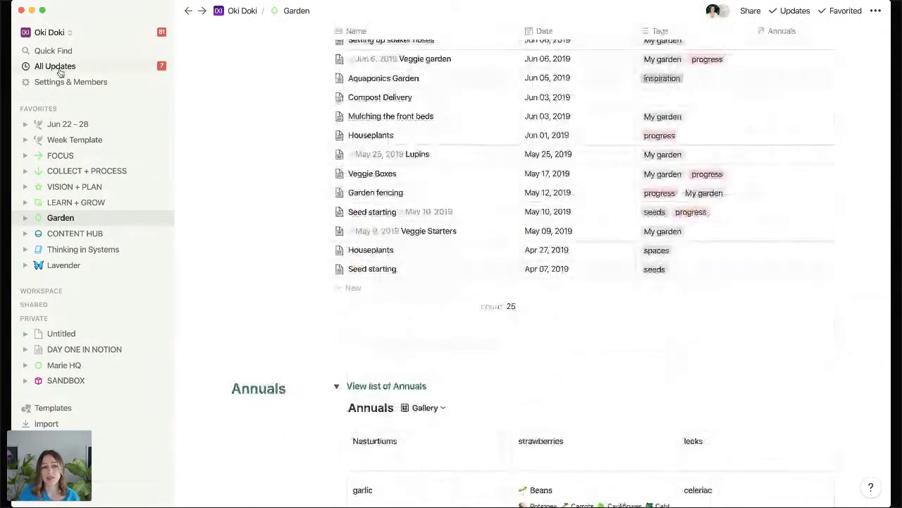
pyautogui.click(63, 155)
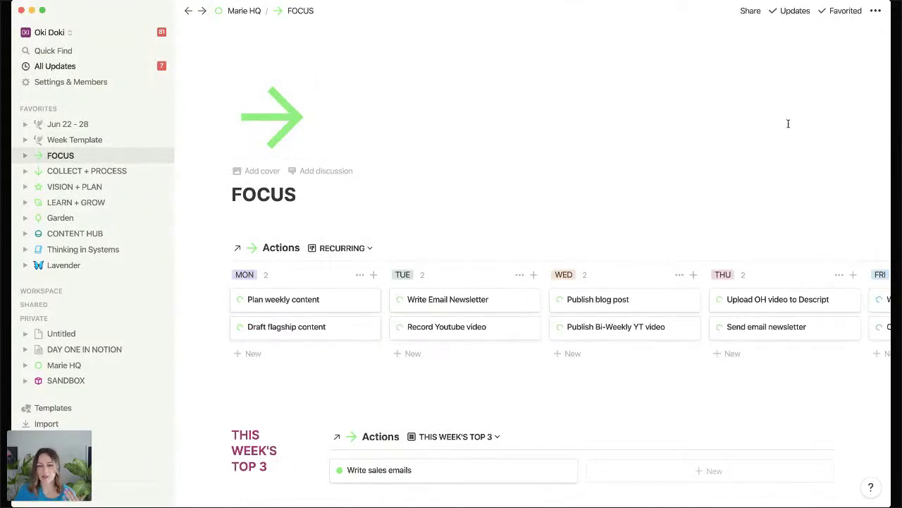
# Scroll through the FOCUS Actions boards, then open COLLECT + PROCESS from the sidebar.
pyautogui.scroll(-5, 789, 124)
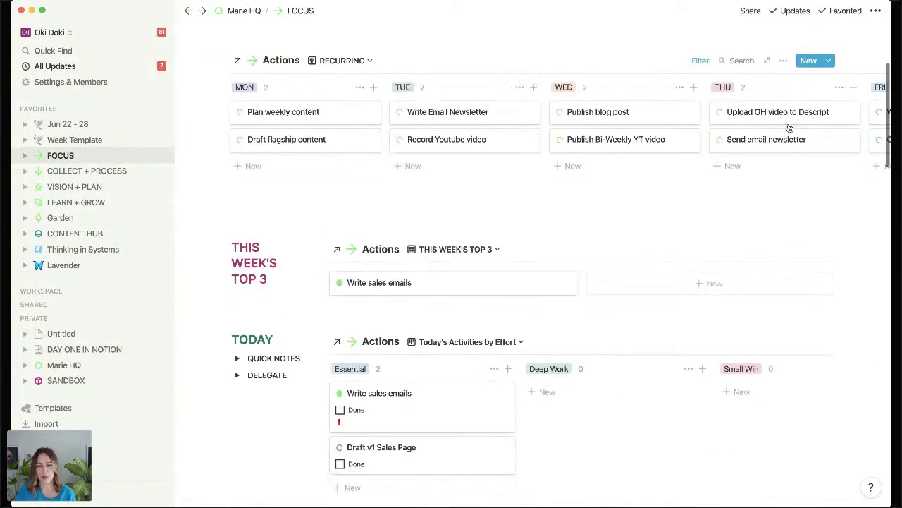
pyautogui.scroll(-1, 790, 128)
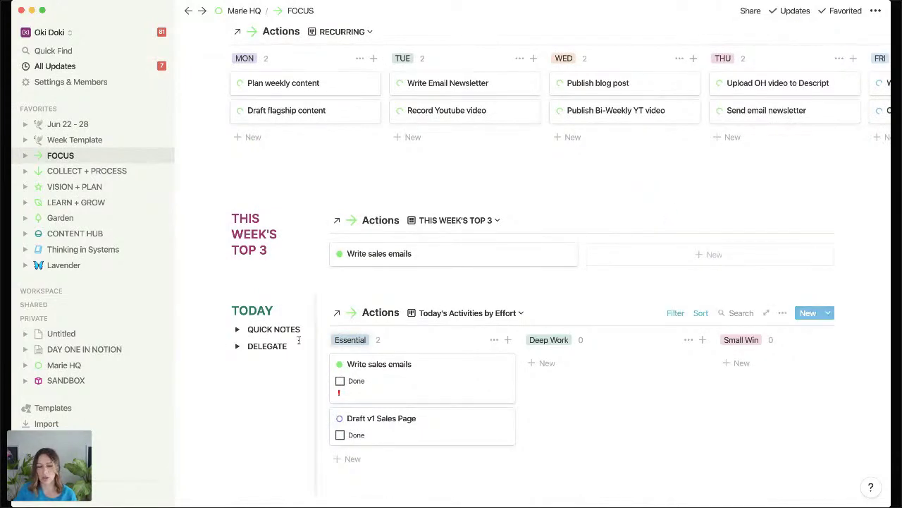
pyautogui.scroll(-1, 297, 334)
pyautogui.scroll(-6, 297, 337)
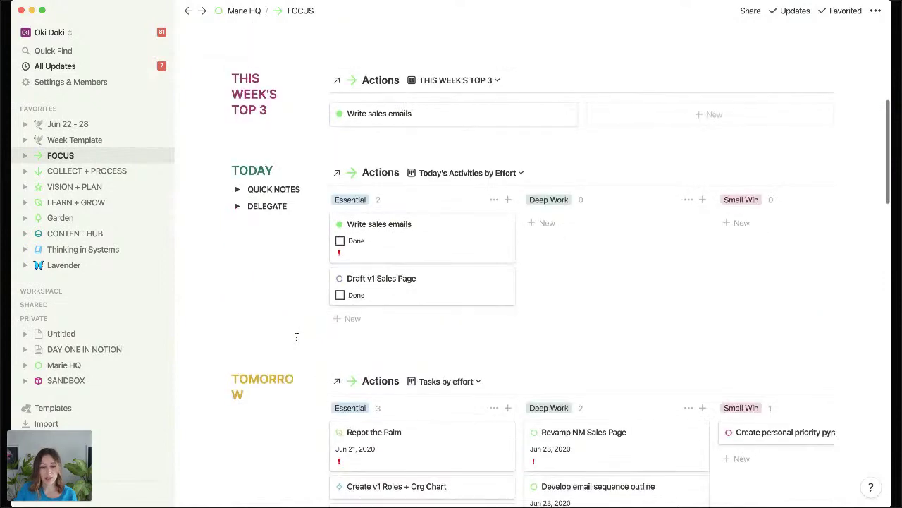
pyautogui.scroll(-4, 297, 337)
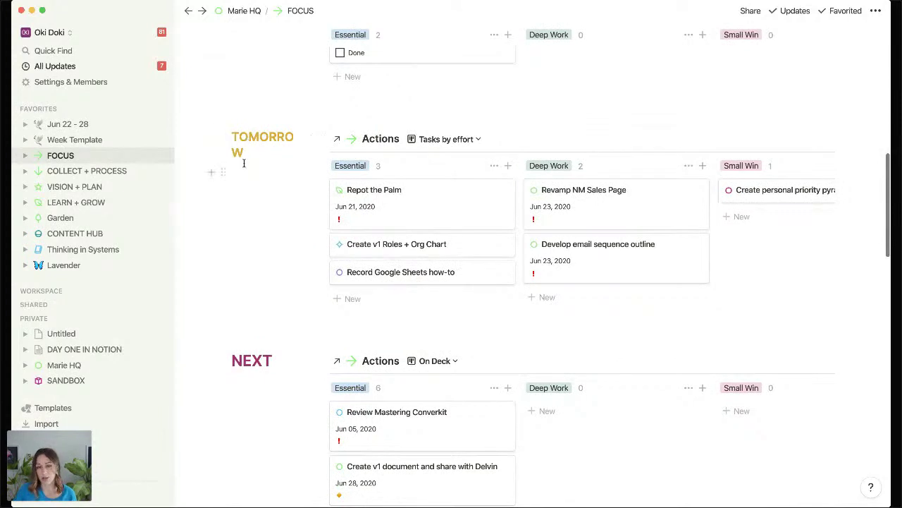
pyautogui.scroll(-4, 222, 234)
pyautogui.scroll(10, 222, 231)
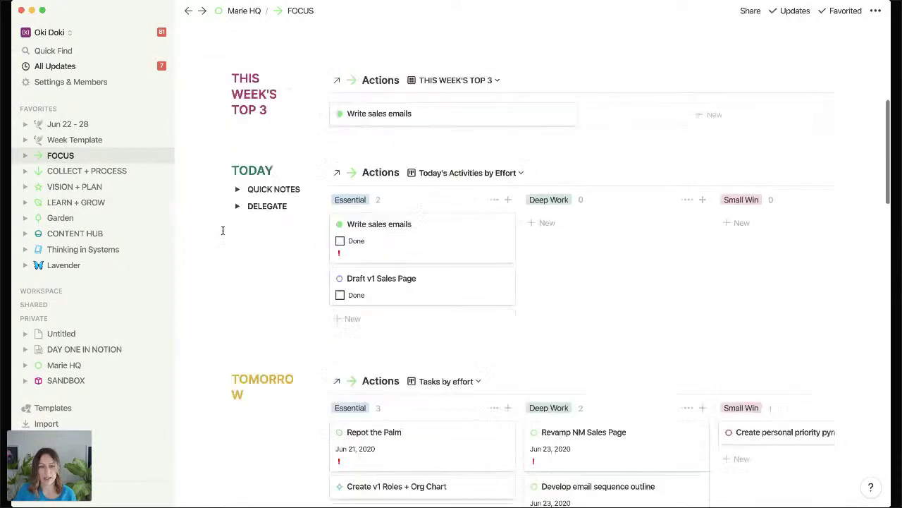
pyautogui.click(103, 171)
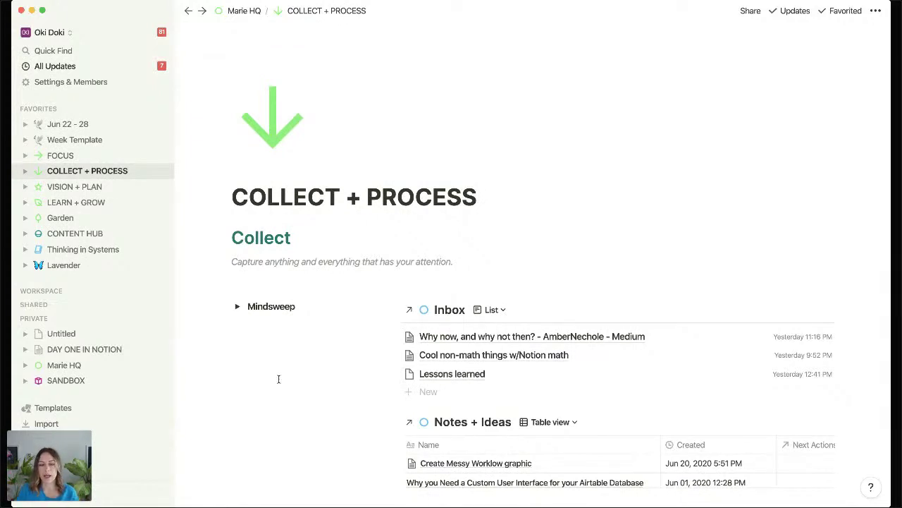
pyautogui.scroll(-1, 303, 346)
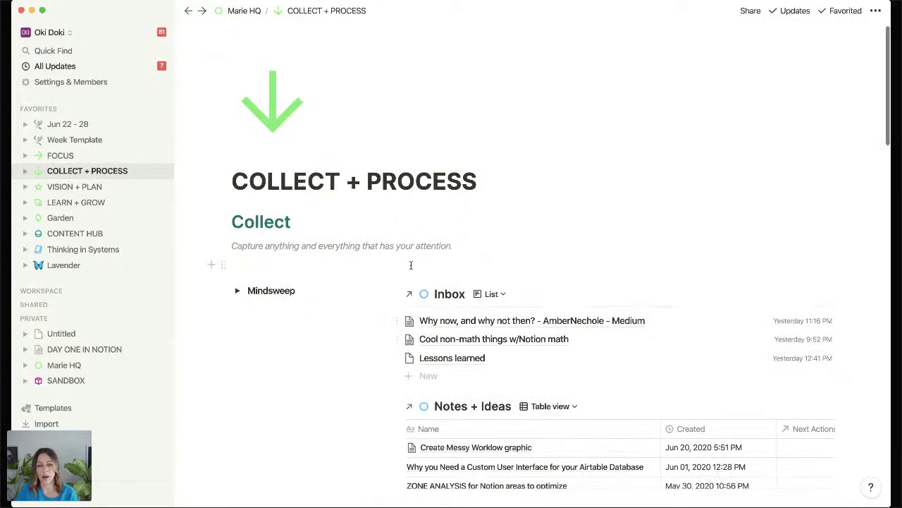
pyautogui.click(476, 323)
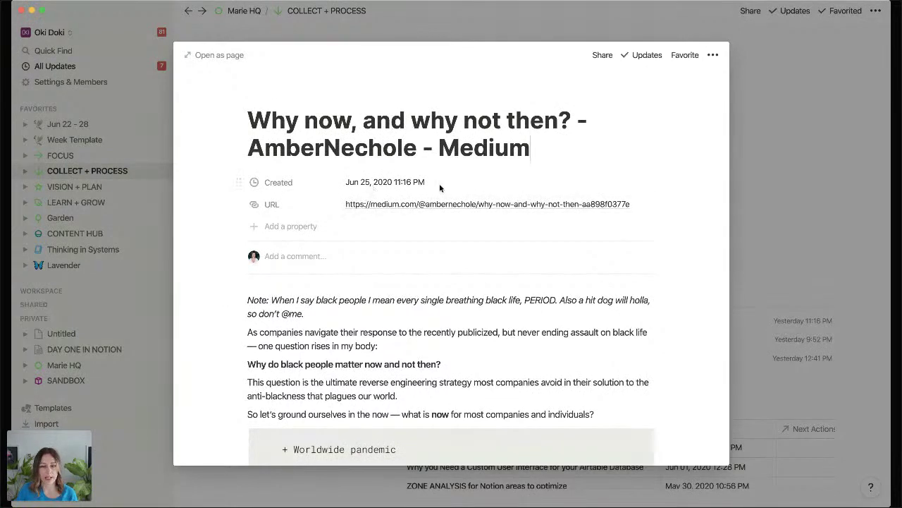
pyautogui.scroll(-15, 574, 281)
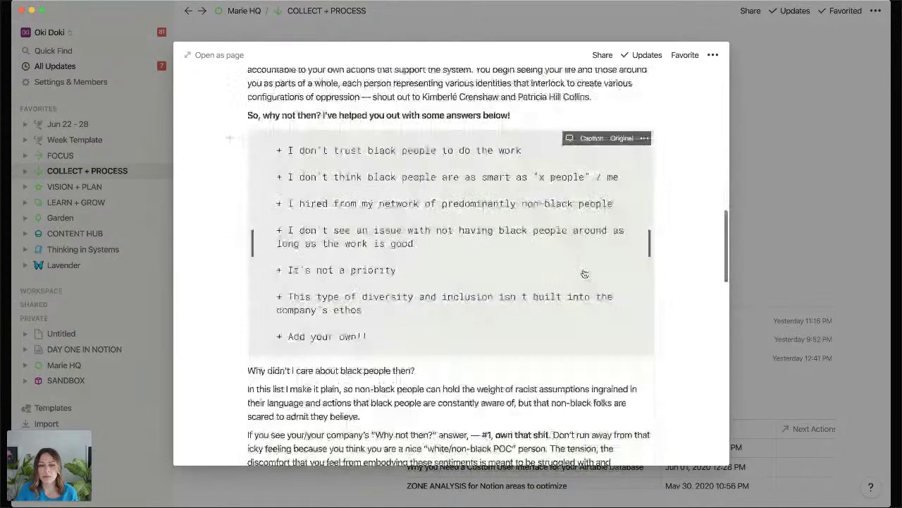
pyautogui.press('Escape')
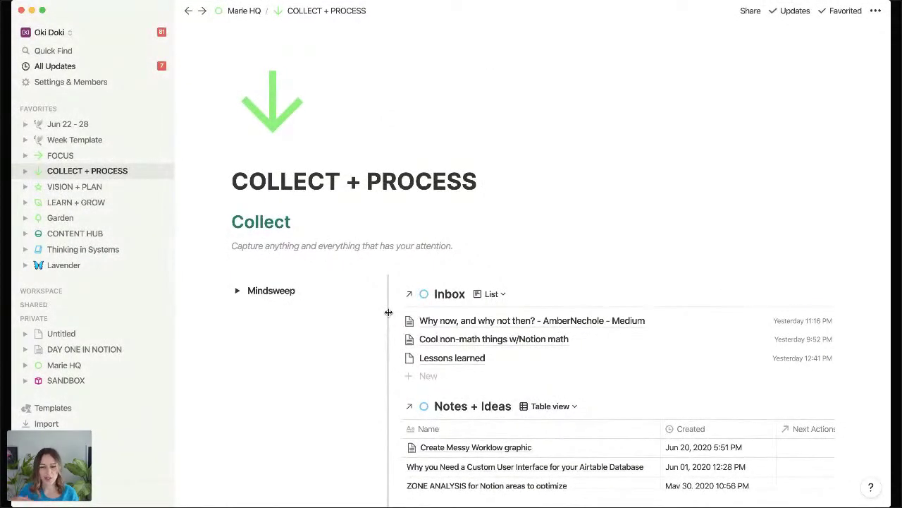
pyautogui.scroll(-3, 389, 312)
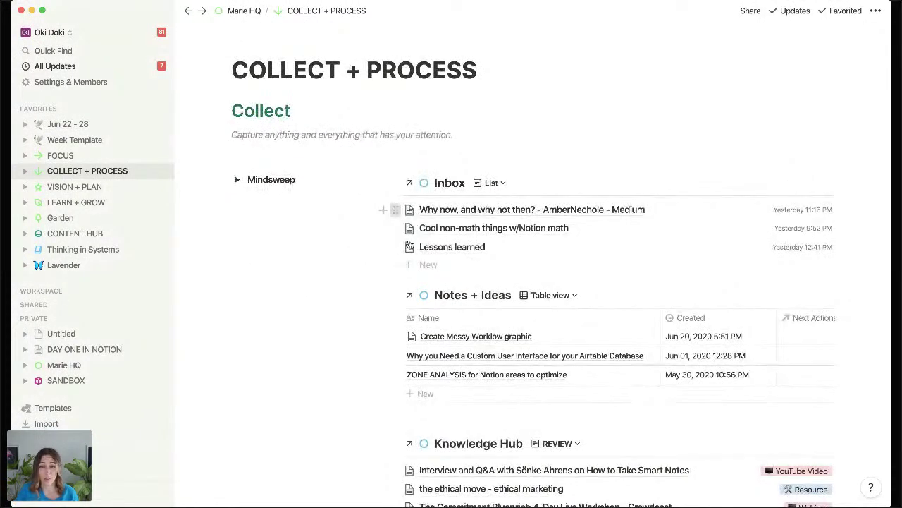
# Drag the Why now, and why not then? article from Inbox into Knowledge Hub and open it.
pyautogui.moveTo(397, 209); pyautogui.dragTo(406, 420)
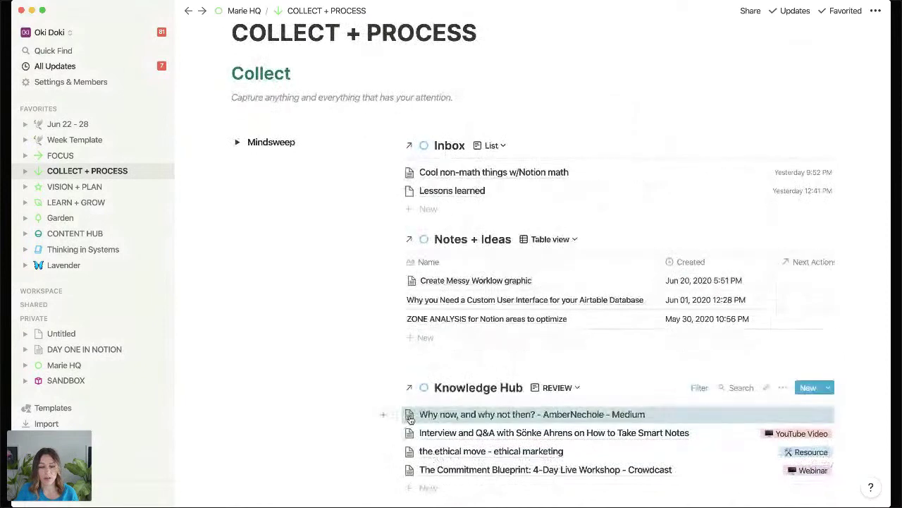
pyautogui.click(500, 422)
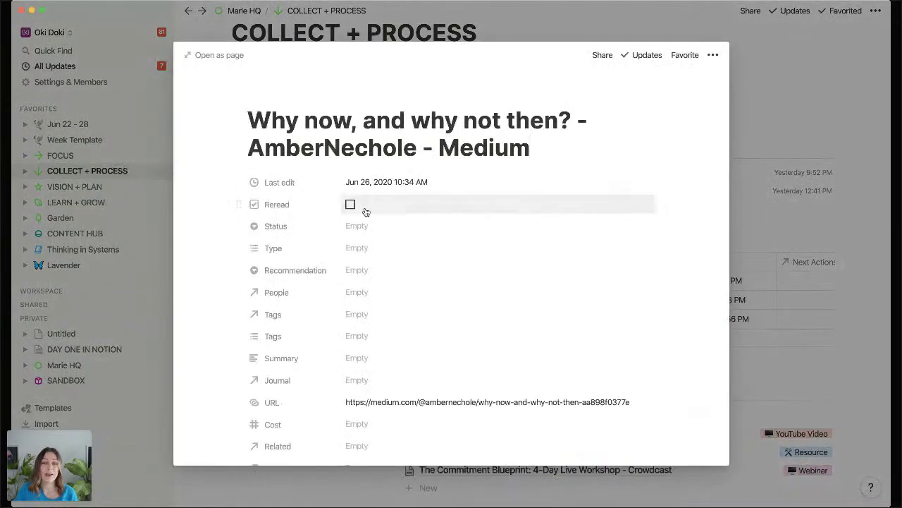
pyautogui.scroll(-1, 366, 213)
pyautogui.scroll(-1, 365, 298)
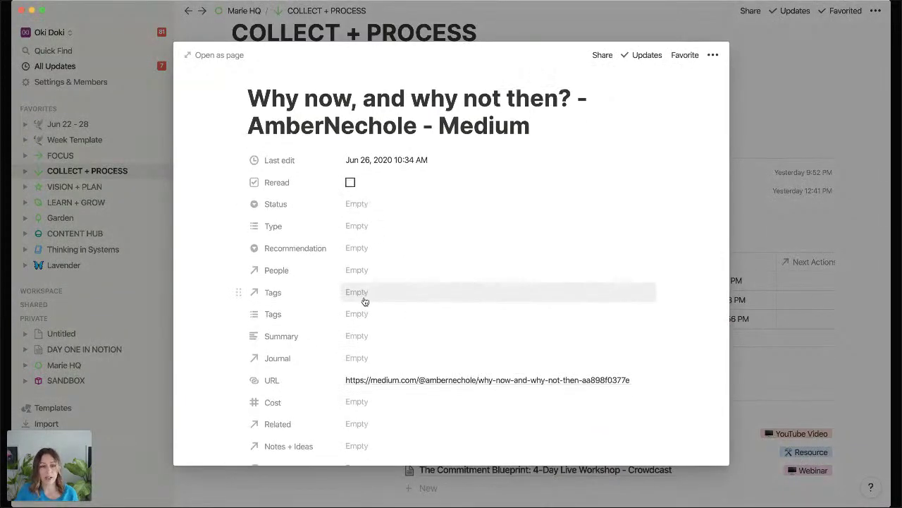
# Tag the article Racism and anti-racism, then close the preview.
pyautogui.click(366, 295)
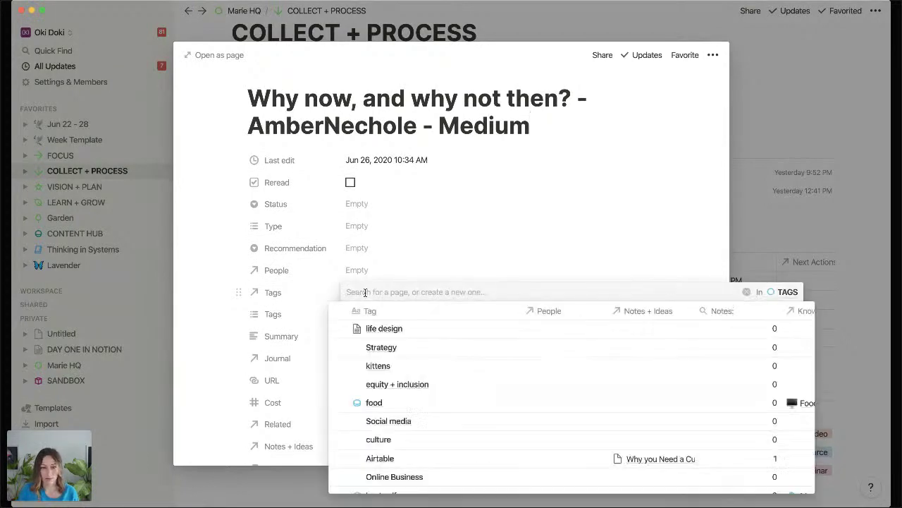
pyautogui.write('Racism')
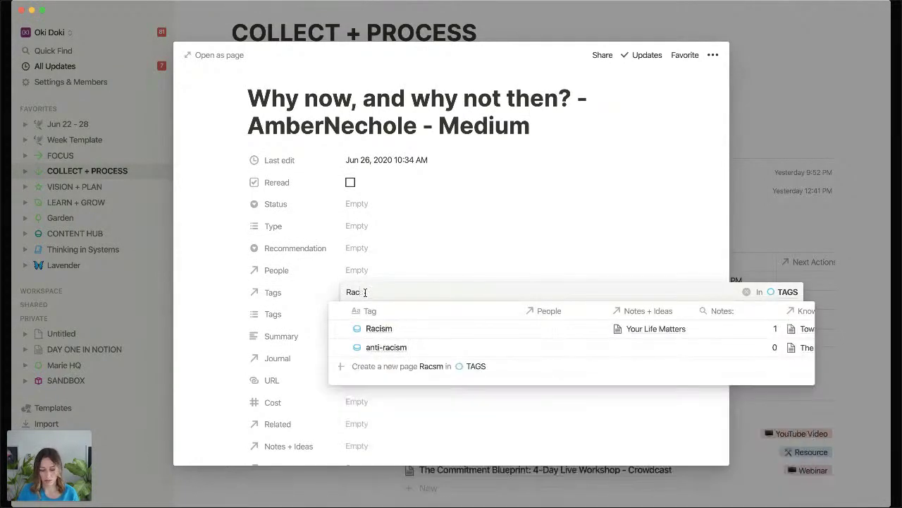
pyautogui.click(366, 292)
pyautogui.write('ism')
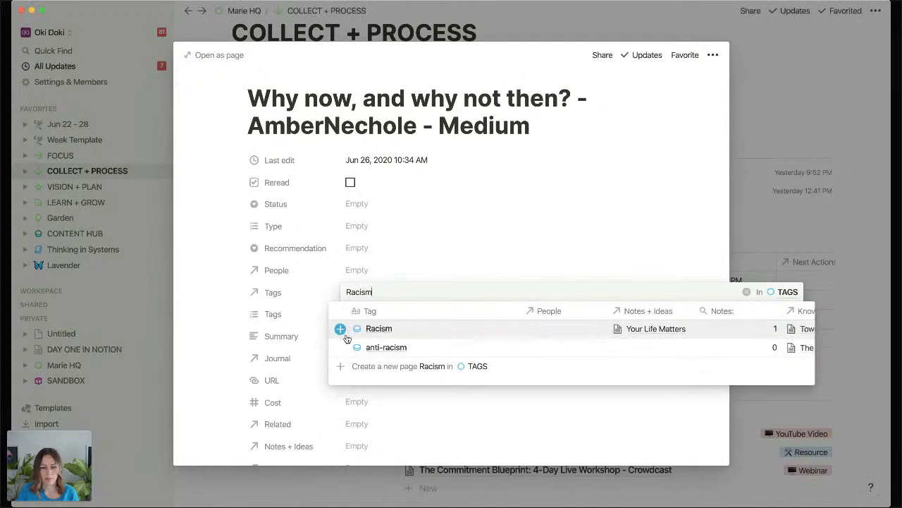
pyautogui.click(340, 348)
pyautogui.click(339, 329)
pyautogui.click(214, 326)
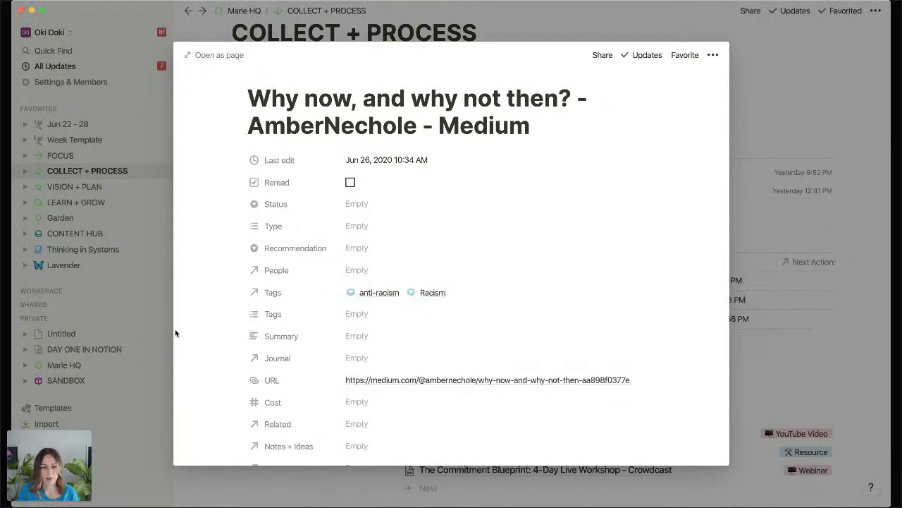
pyautogui.scroll(-10, 663, 222)
pyautogui.scroll(1, 662, 227)
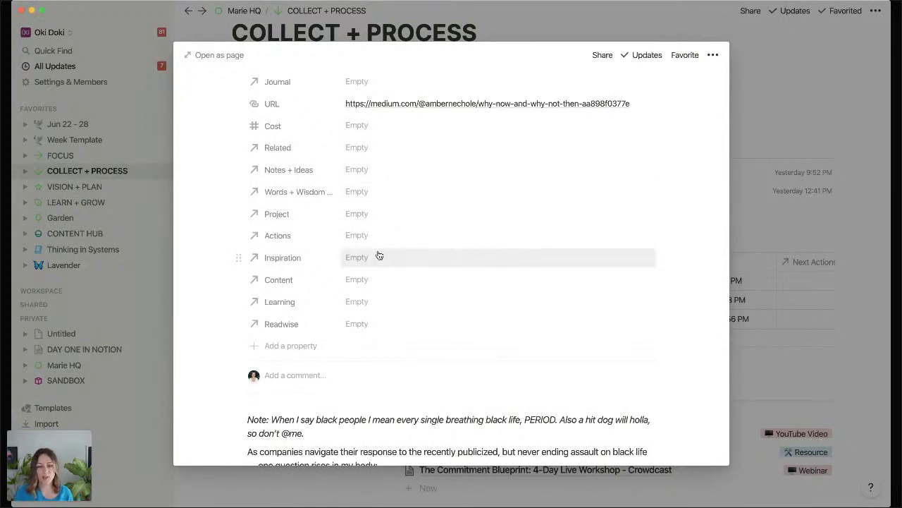
pyautogui.click(793, 102)
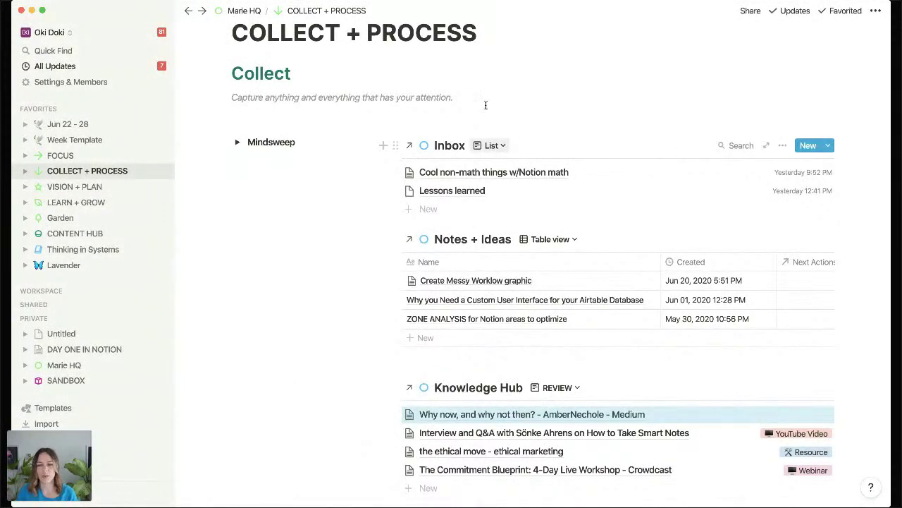
# Expand the Mindsweep checklist and add an unchecked 'Do that thing' to-do below Repot plants.
pyautogui.scroll(-1, 586, 270)
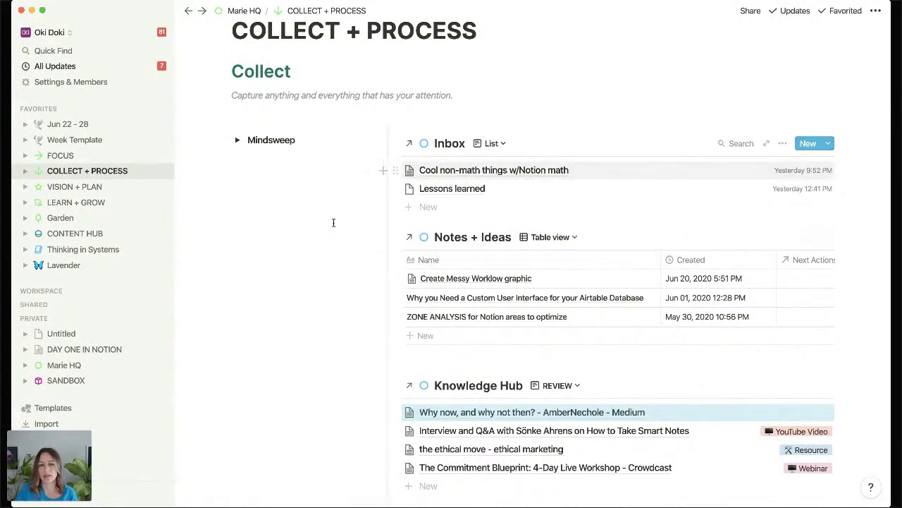
pyautogui.click(239, 141)
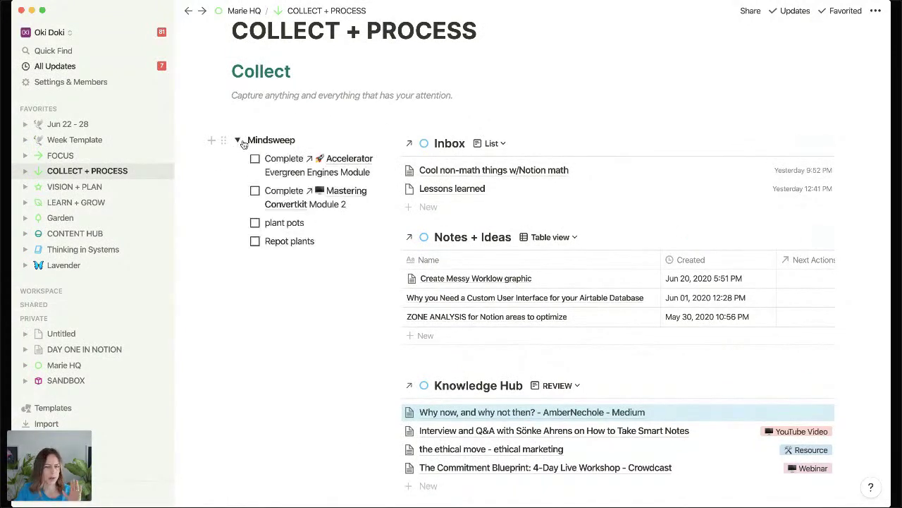
pyautogui.click(323, 241)
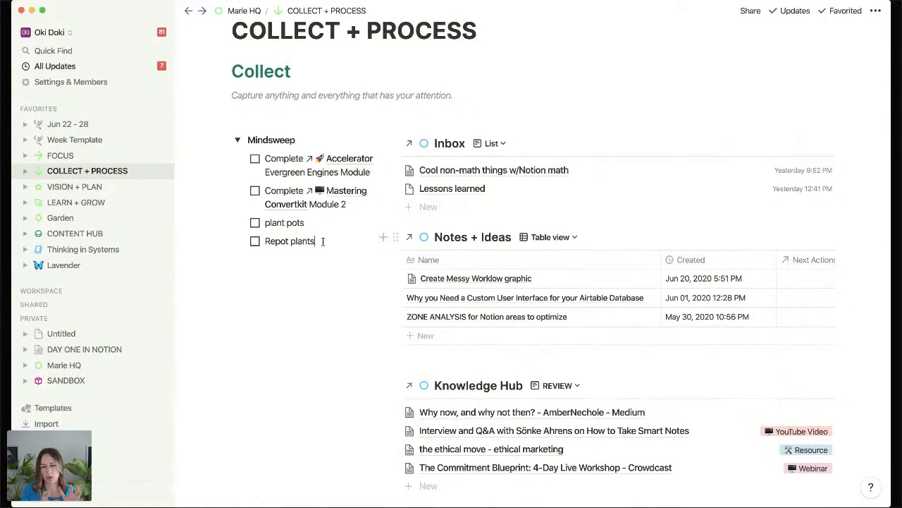
pyautogui.press('Return')
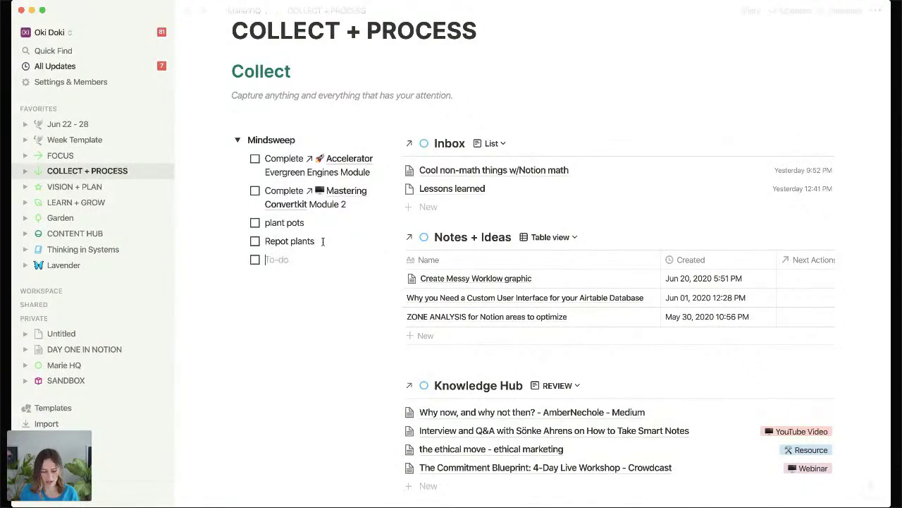
pyautogui.write('Do that thing')
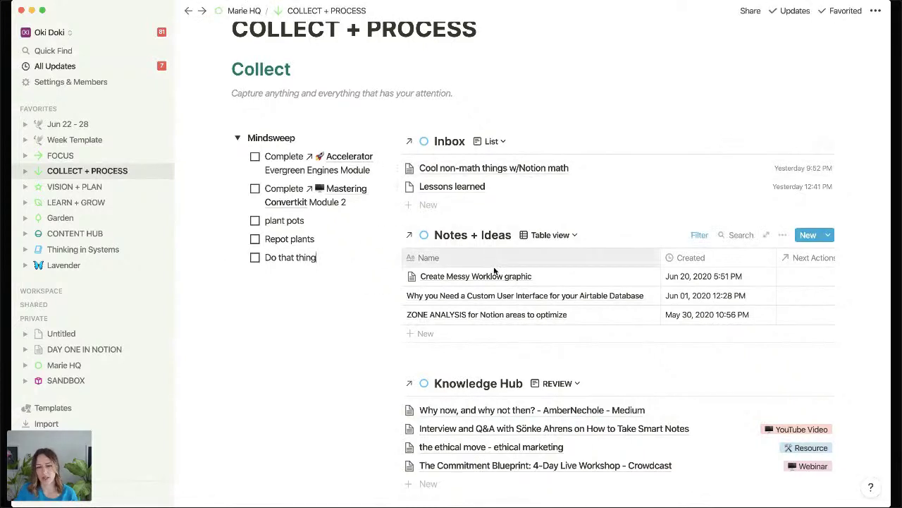
pyautogui.scroll(-2, 513, 350)
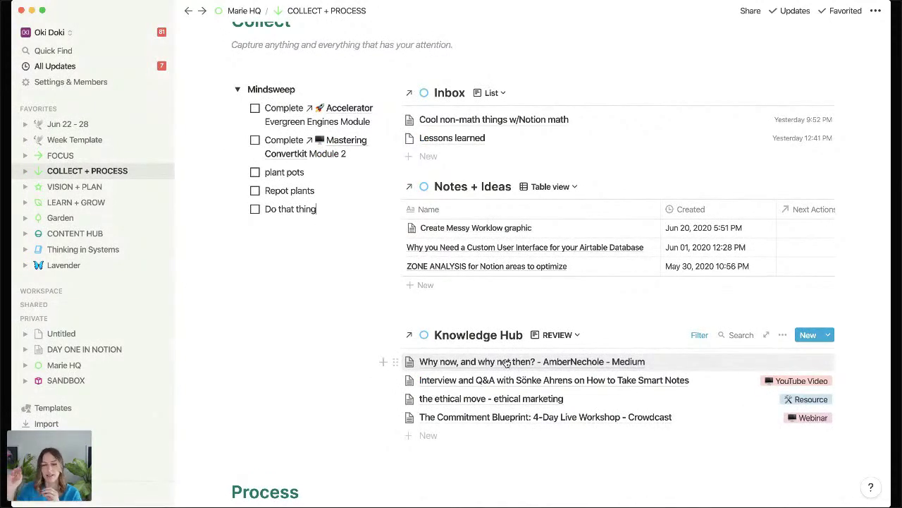
pyautogui.click(705, 335)
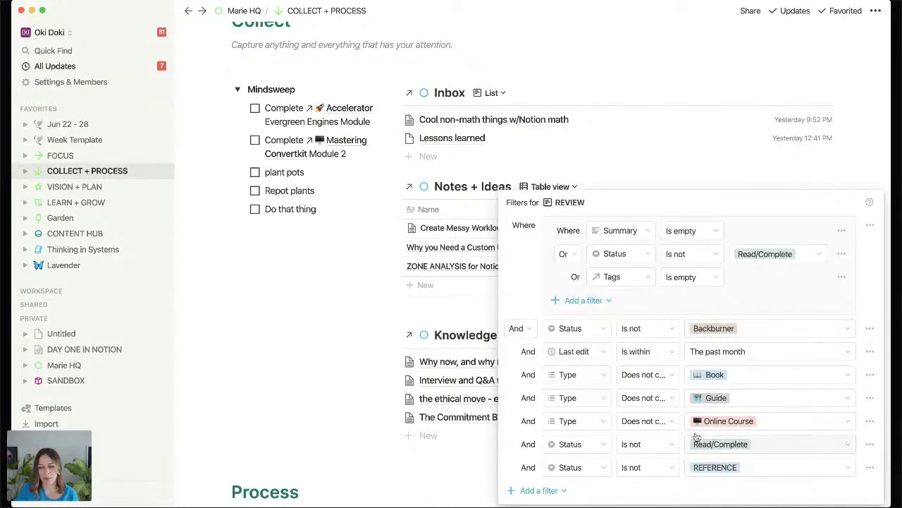
pyautogui.click(479, 261)
pyautogui.scroll(-5, 479, 261)
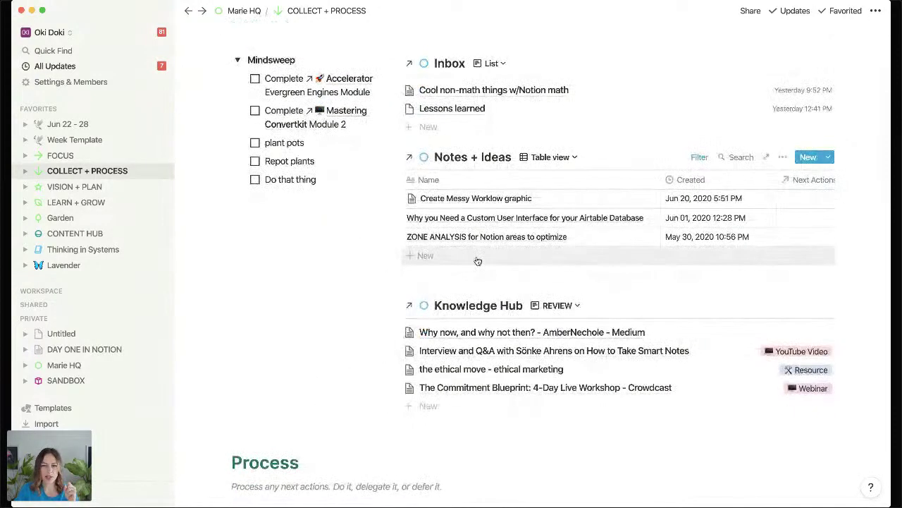
pyautogui.scroll(-4, 479, 246)
pyautogui.scroll(1, 482, 223)
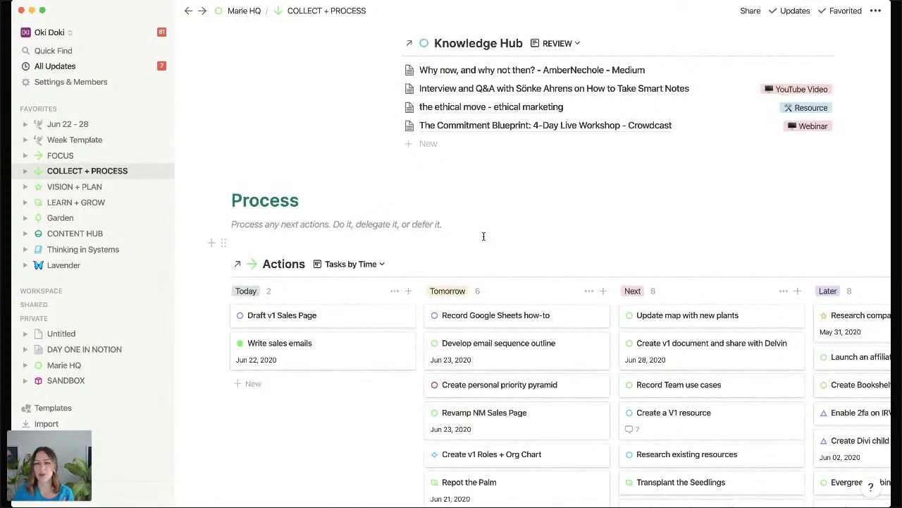
pyautogui.scroll(1, 484, 169)
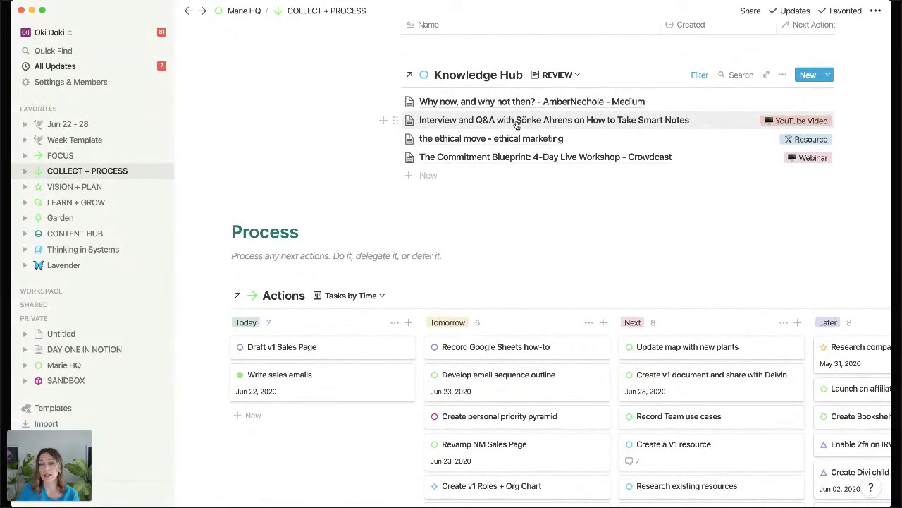
pyautogui.scroll(1, 486, 139)
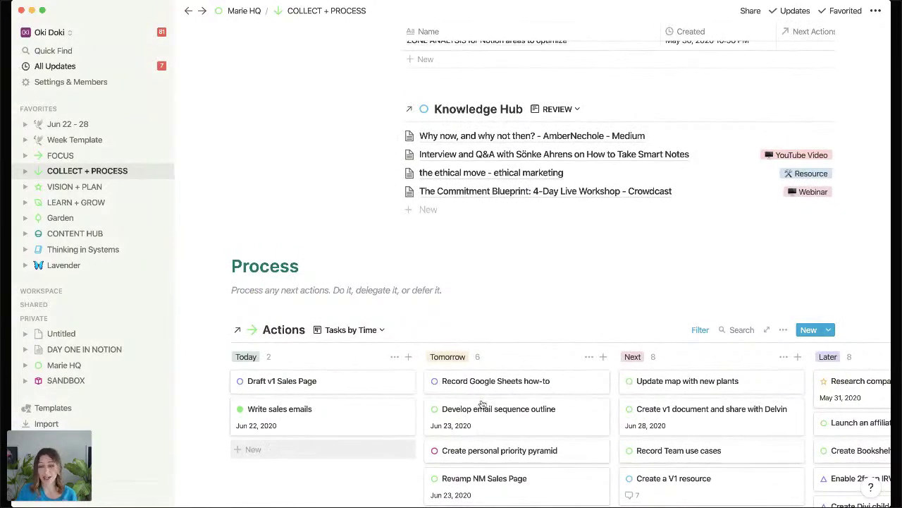
# Switch the Actions board from Tasks by Time to the Tasks by Size/Impact view.
pyautogui.click(373, 330)
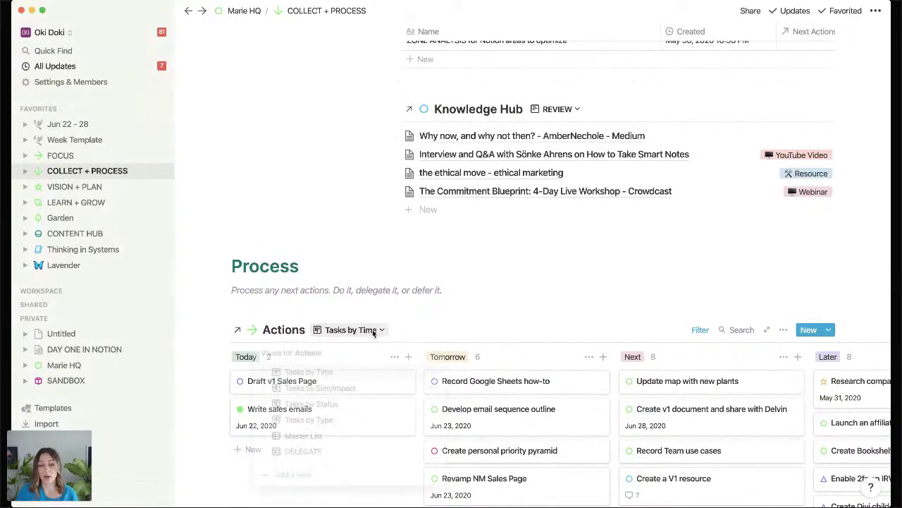
pyautogui.click(349, 389)
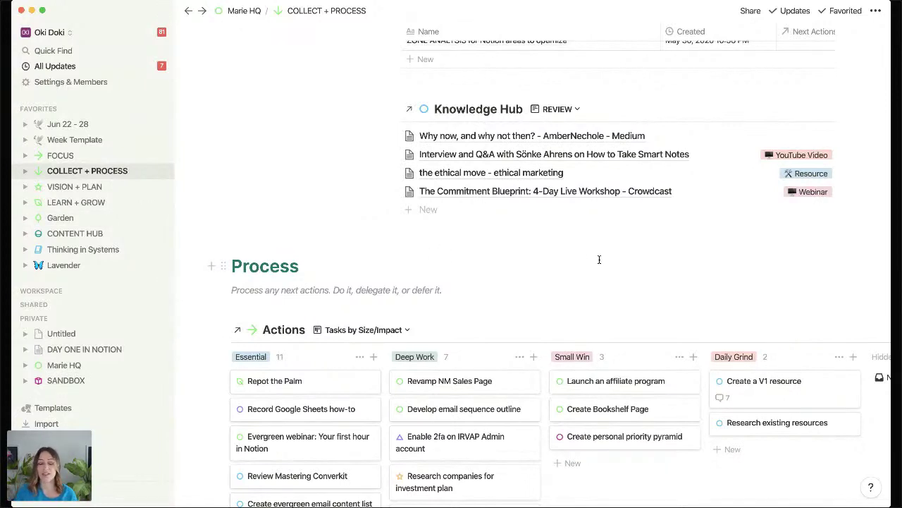
pyautogui.scroll(5, 600, 261)
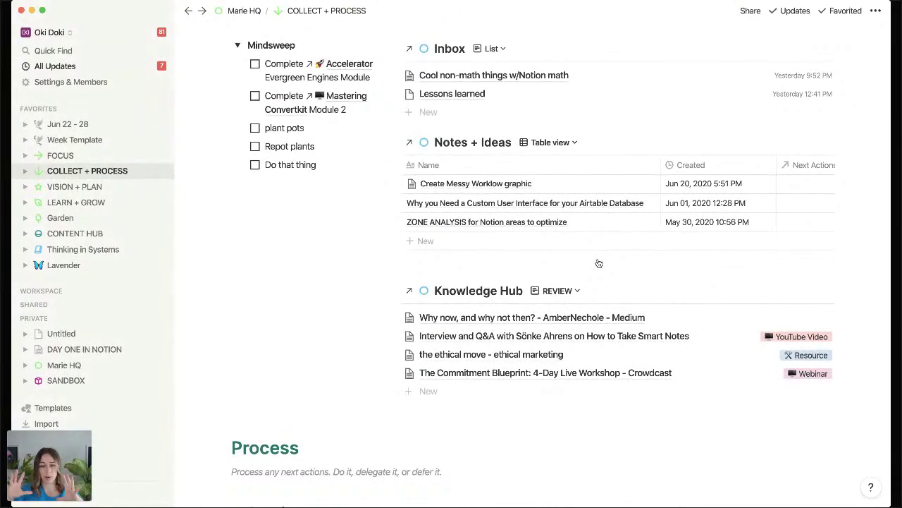
pyautogui.scroll(-10, 599, 263)
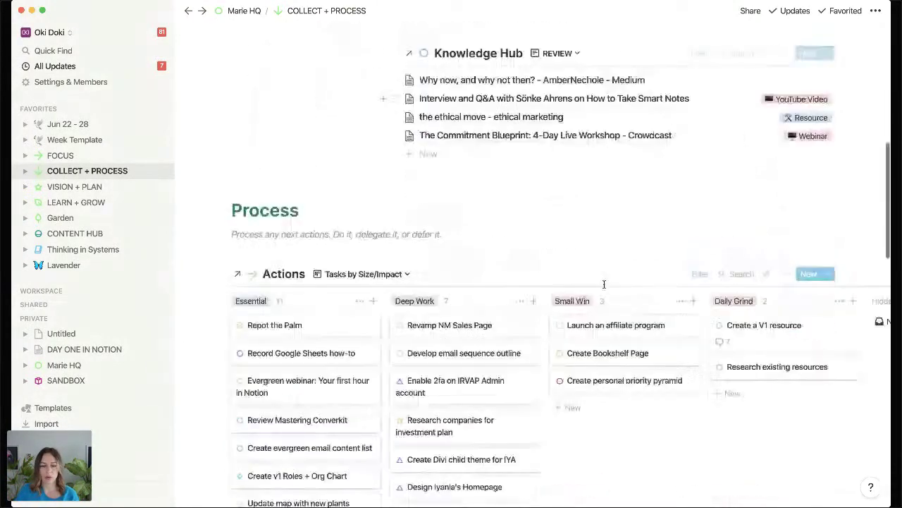
pyautogui.scroll(-7, 603, 283)
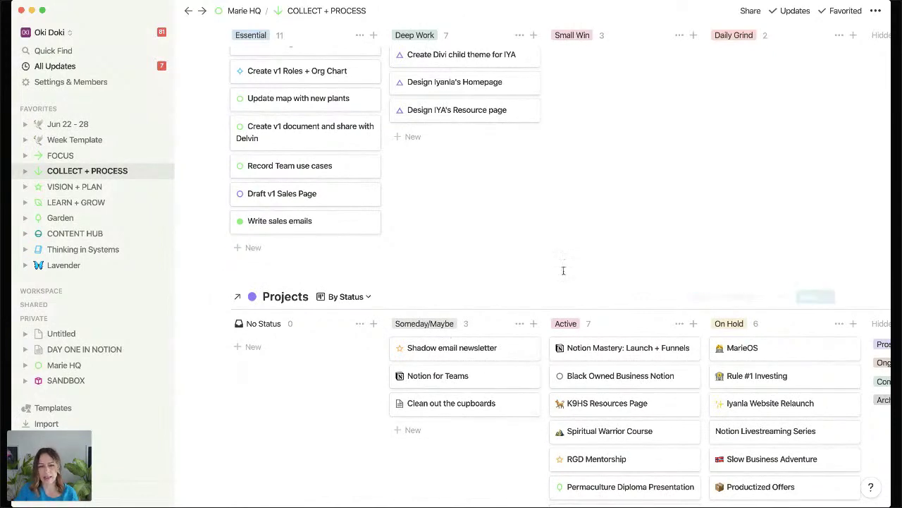
pyautogui.scroll(20, 663, 268)
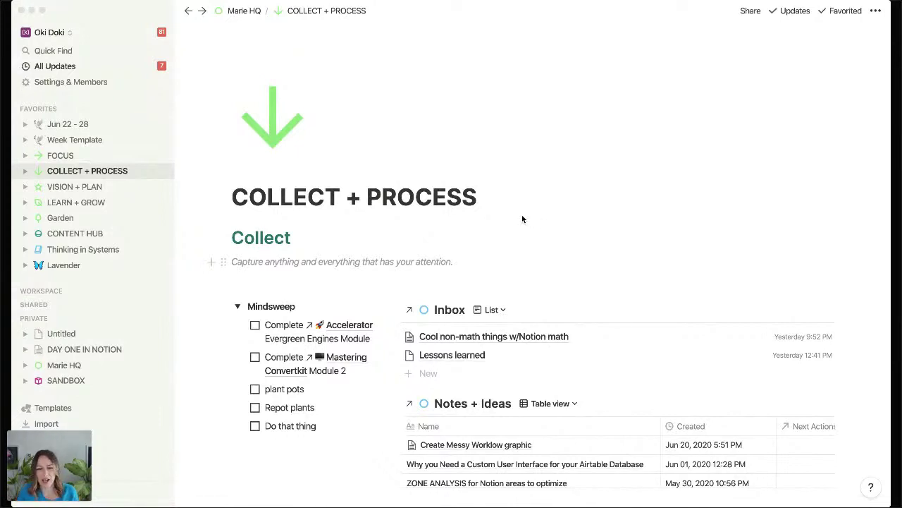
pyautogui.scroll(-1, 522, 219)
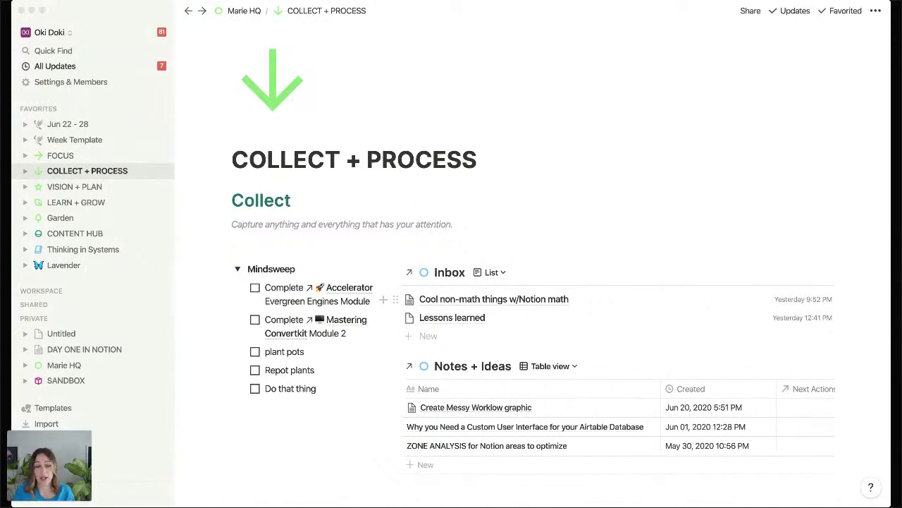
pyautogui.click(282, 88)
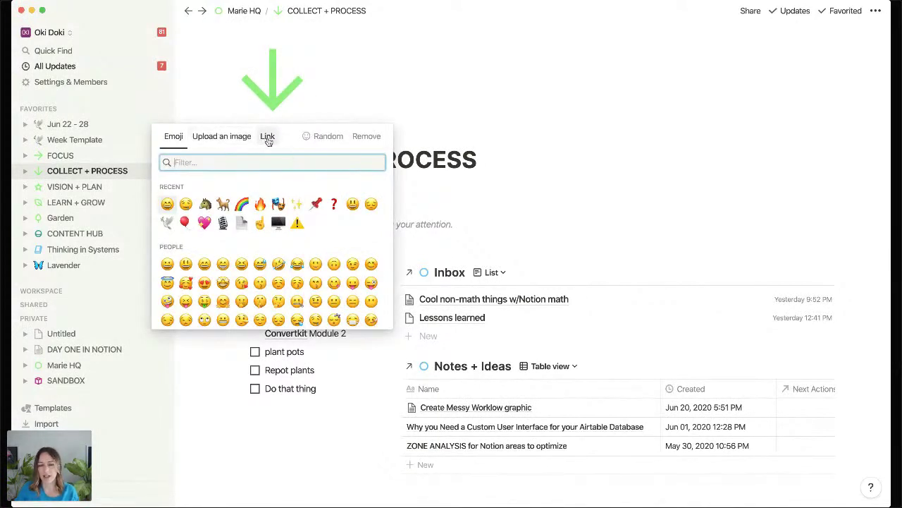
pyautogui.click(559, 109)
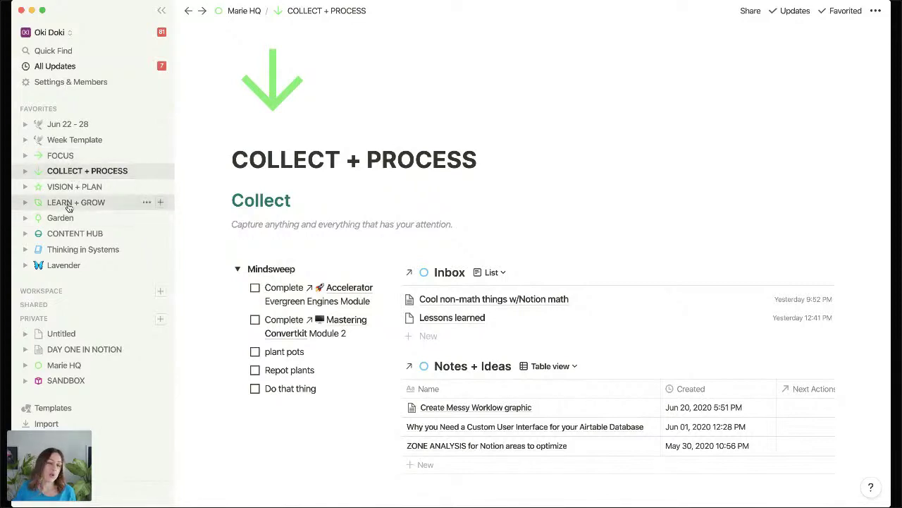
# Open the LEARN + GROW page and scroll through its Knowledge Hub views.
pyautogui.click(69, 205)
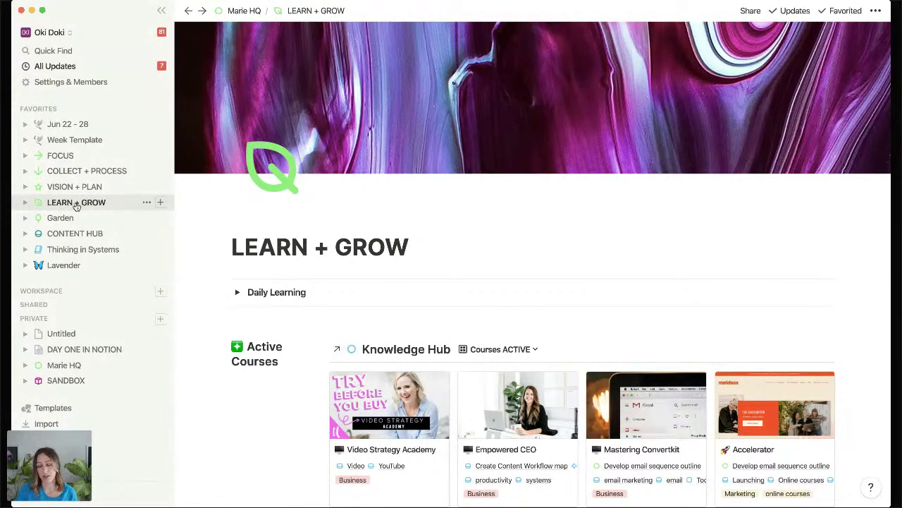
pyautogui.scroll(-4, 275, 256)
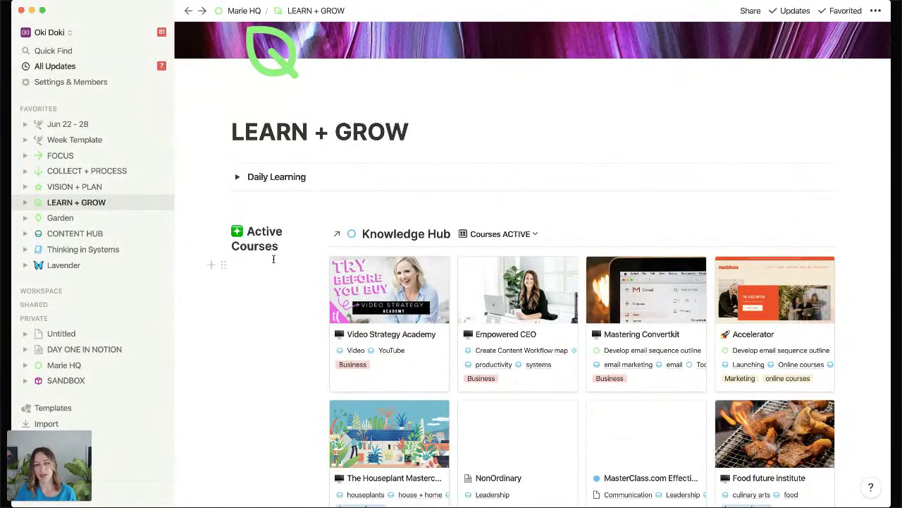
pyautogui.scroll(-7, 274, 258)
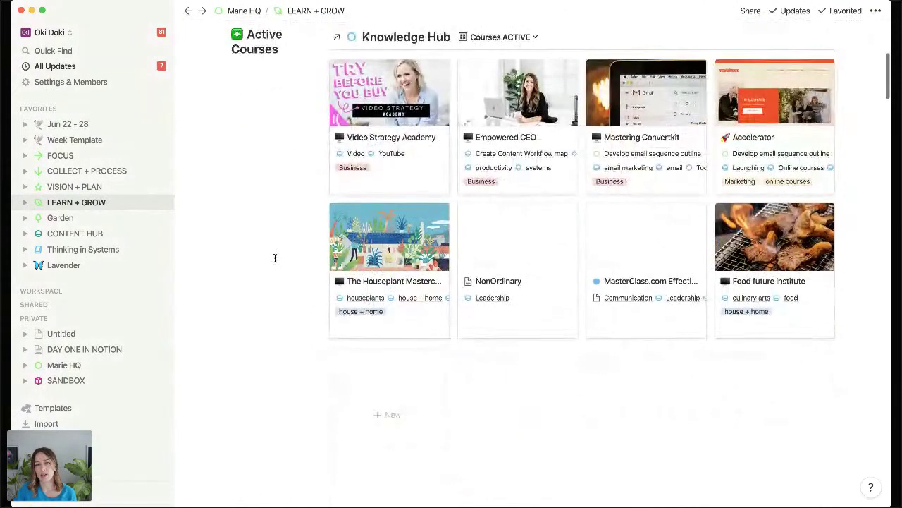
pyautogui.scroll(2, 274, 257)
# Inspect the filter on the Courses ACTIVE gallery, then close it and browse the galleries.
pyautogui.click(695, 79)
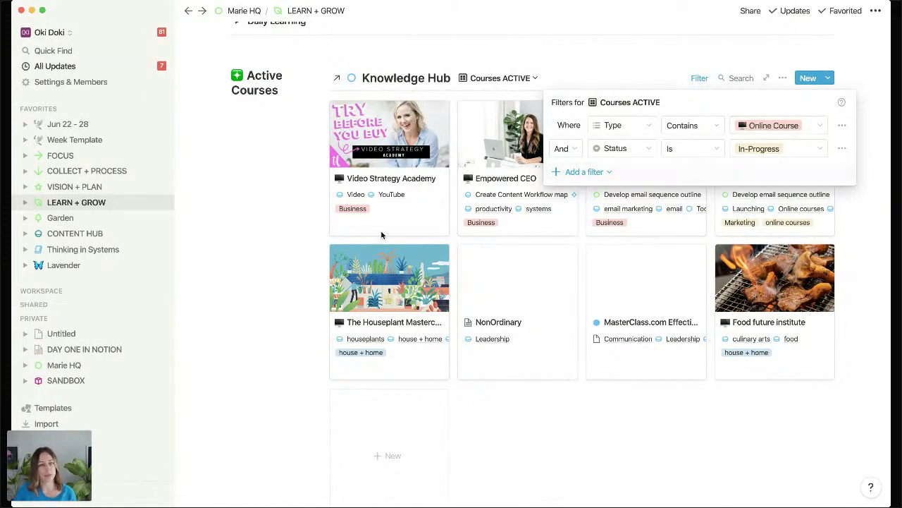
pyautogui.click(298, 238)
pyautogui.scroll(-1, 298, 236)
pyautogui.scroll(-10, 298, 236)
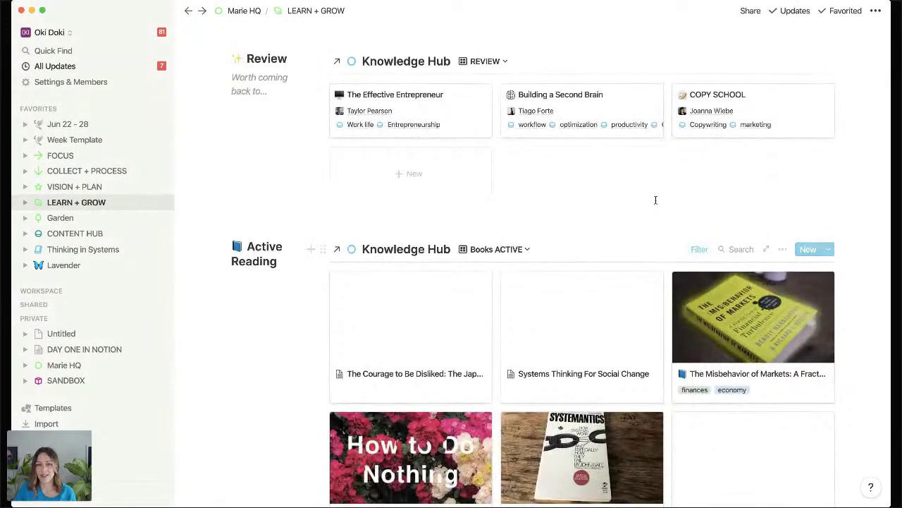
pyautogui.scroll(1, 655, 199)
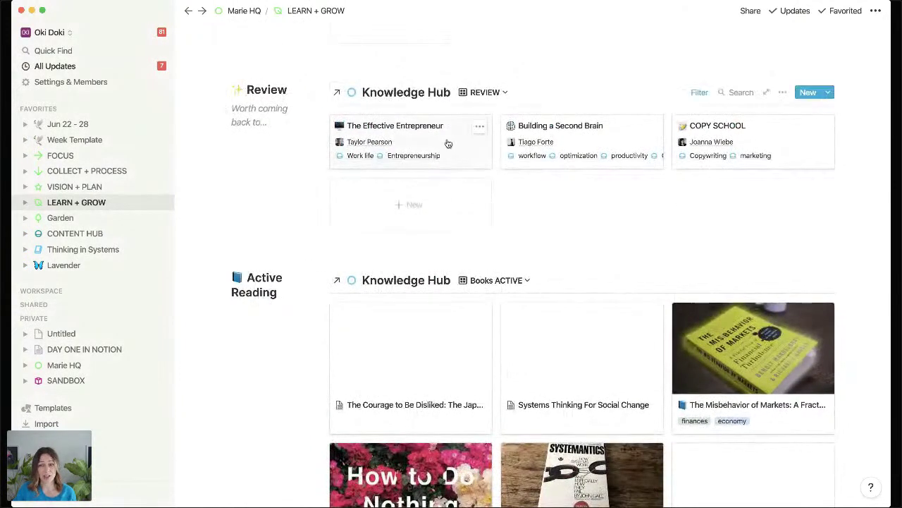
# Open the Building a Second Brain entry and scroll down to its properties.
pyautogui.click(605, 142)
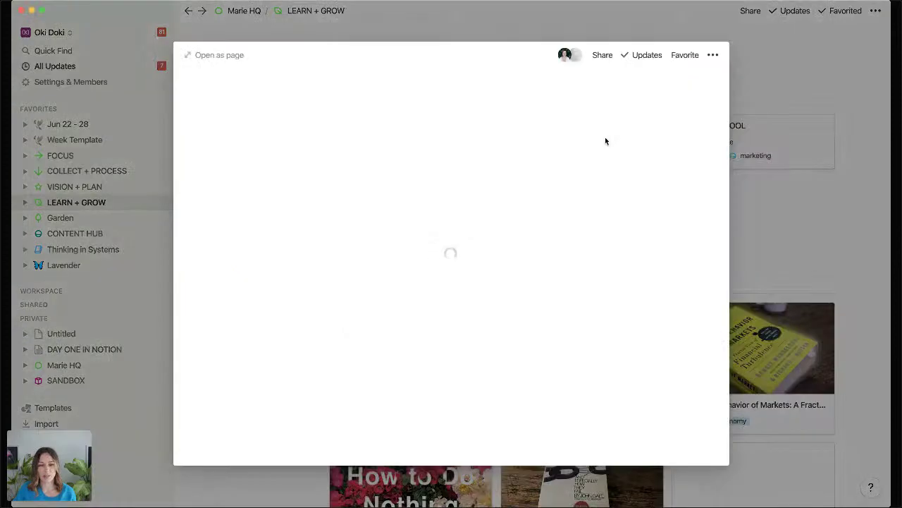
pyautogui.scroll(-2, 431, 252)
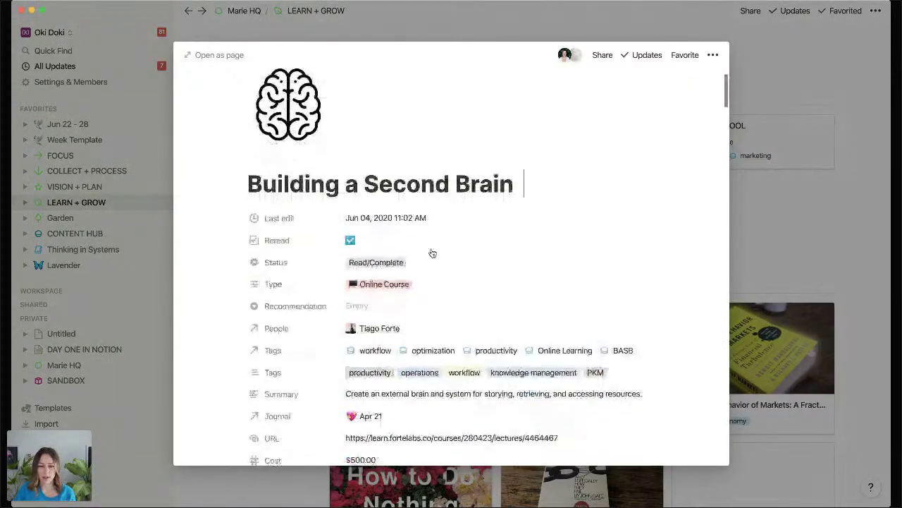
pyautogui.scroll(-1, 433, 254)
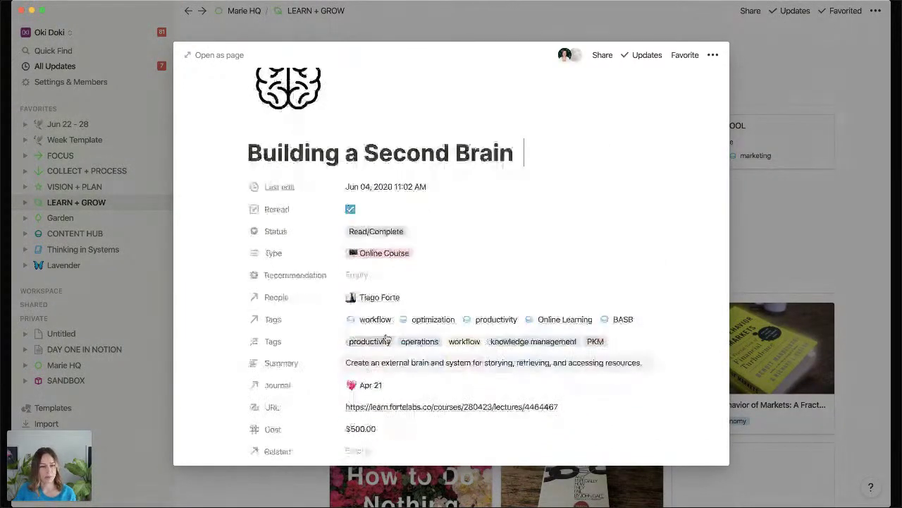
# Open the person linked in People and scroll through their related resources.
pyautogui.click(387, 298)
pyautogui.click(395, 336)
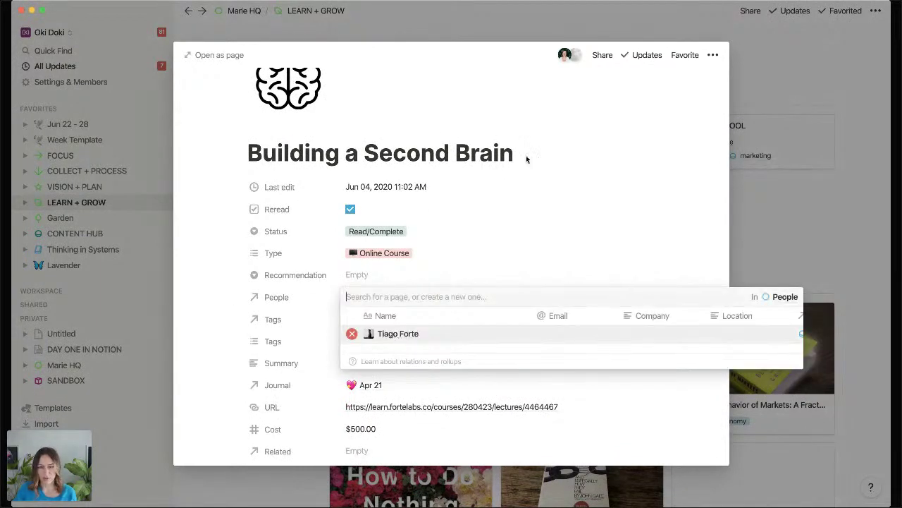
pyautogui.scroll(-3, 554, 185)
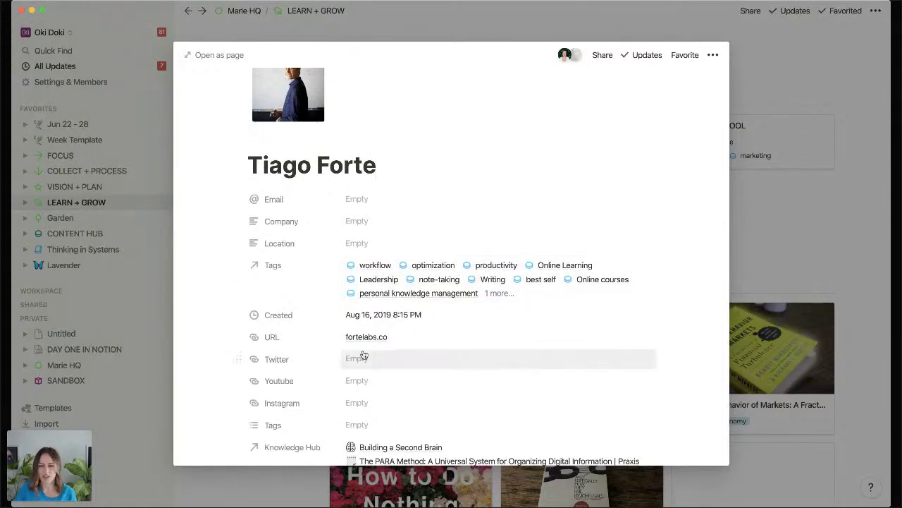
pyautogui.scroll(-6, 374, 341)
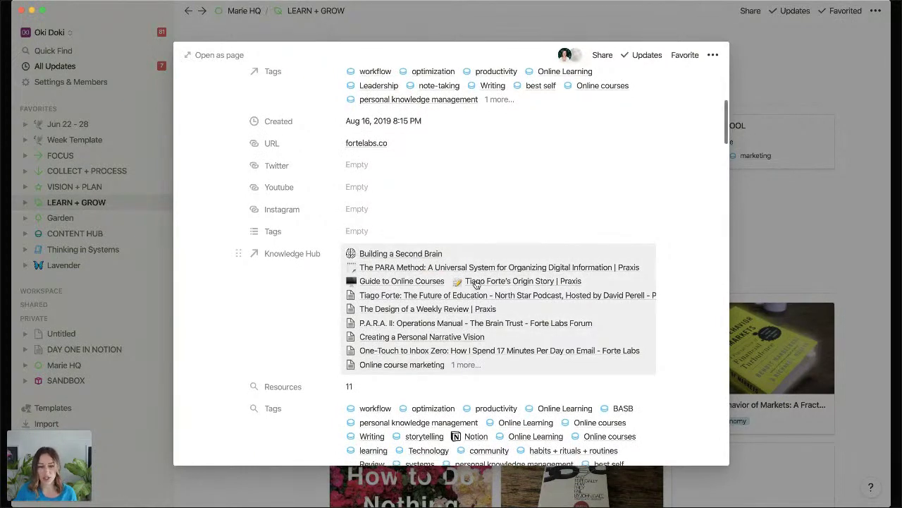
pyautogui.scroll(-4, 476, 284)
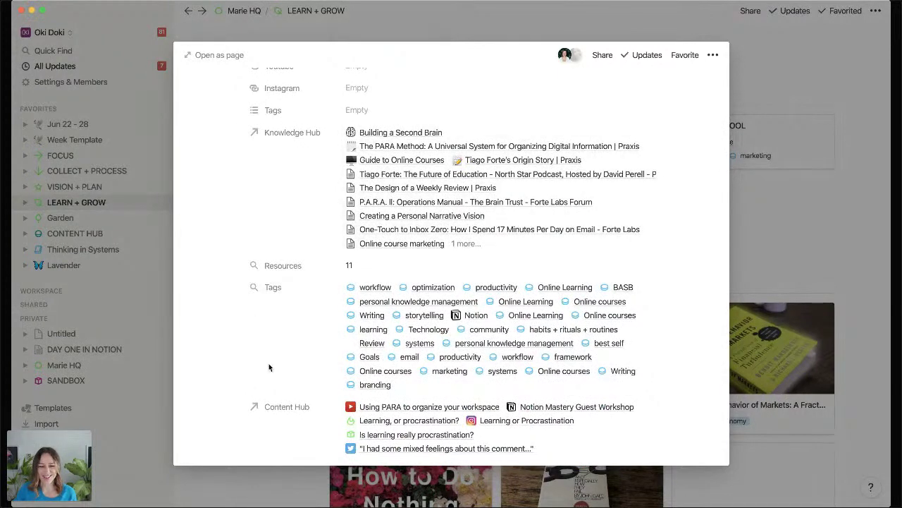
pyautogui.scroll(-2, 269, 363)
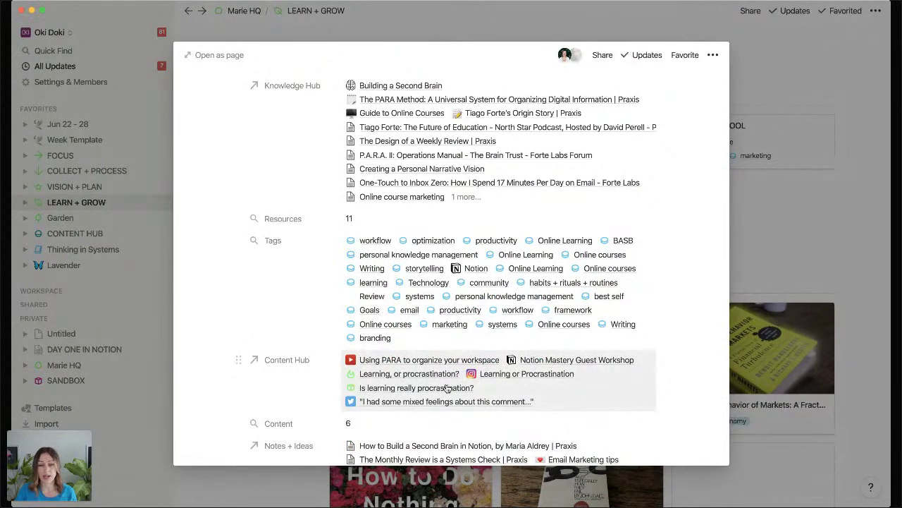
pyautogui.scroll(-5, 447, 388)
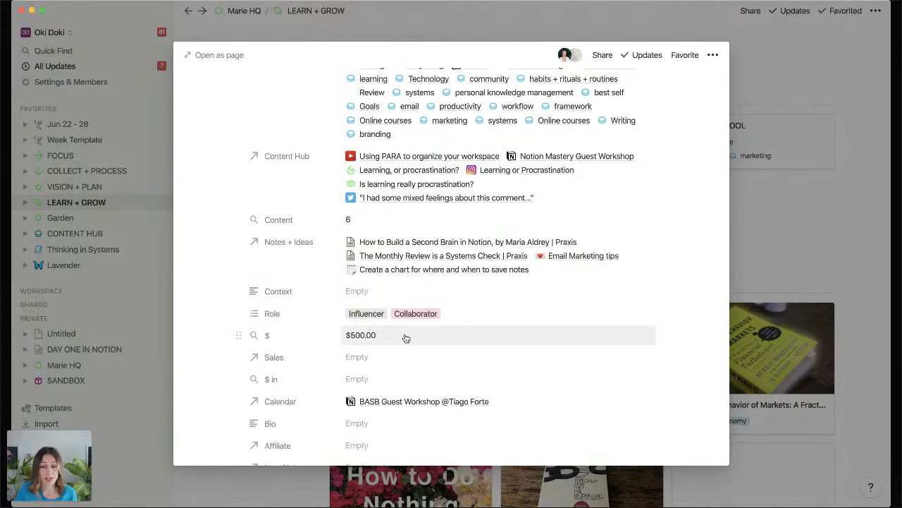
pyautogui.scroll(-1, 596, 263)
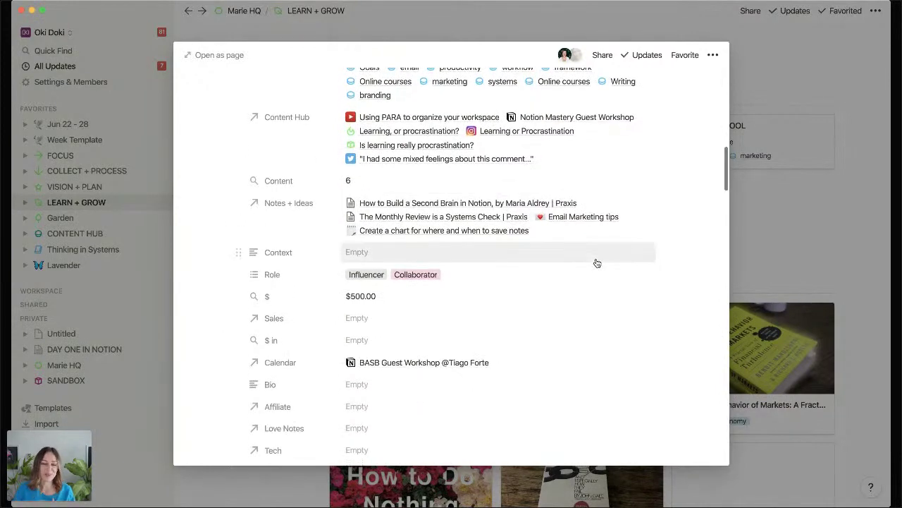
# Close the person preview and reopen Building a Second Brain to its PARA sketchnote.
pyautogui.click(770, 215)
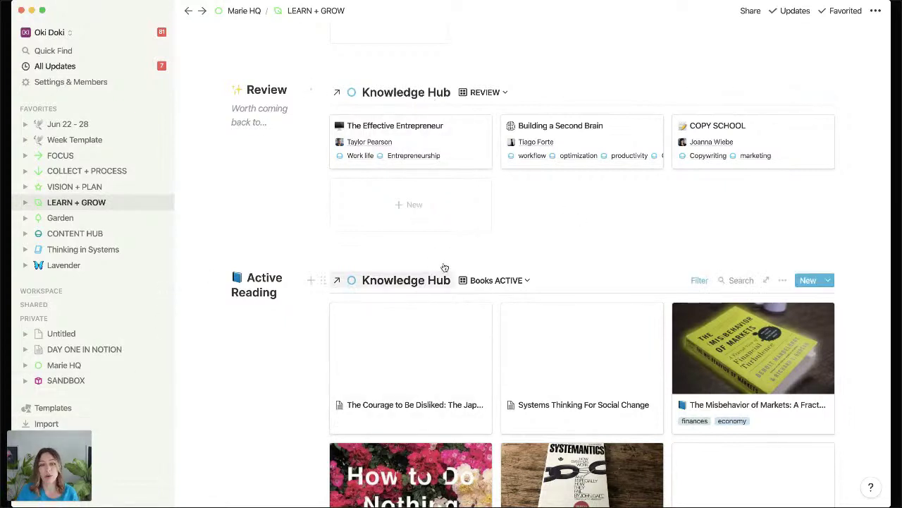
pyautogui.click(610, 144)
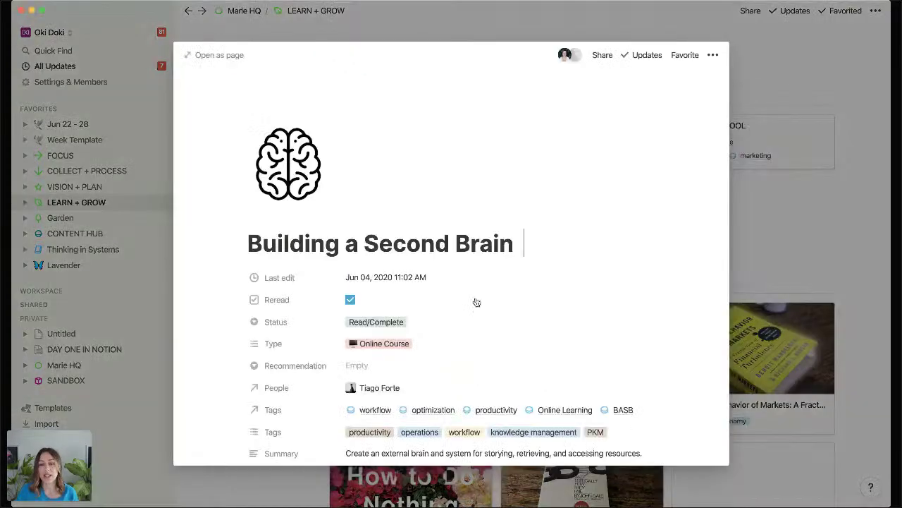
pyautogui.scroll(-15, 475, 302)
# Scroll through the Building a Second Brain notes preview, then close it.
pyautogui.scroll(-15, 476, 302)
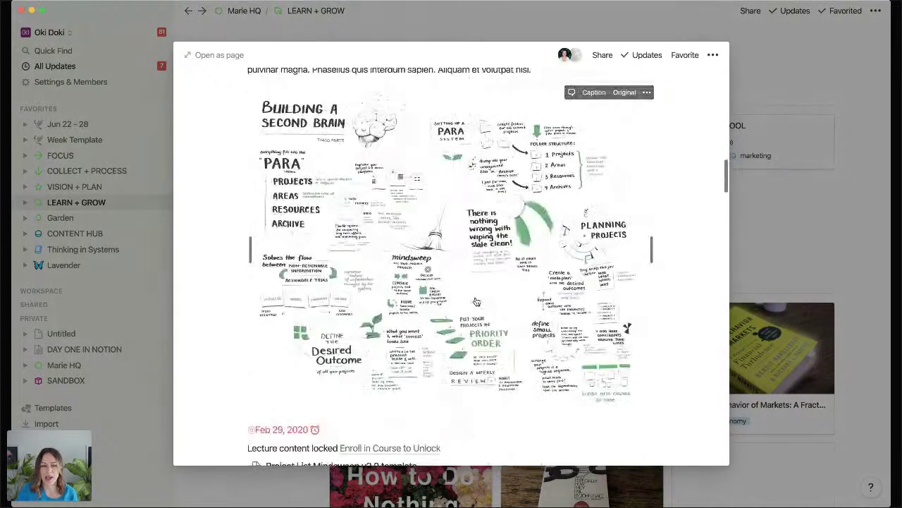
pyautogui.scroll(-3, 478, 300)
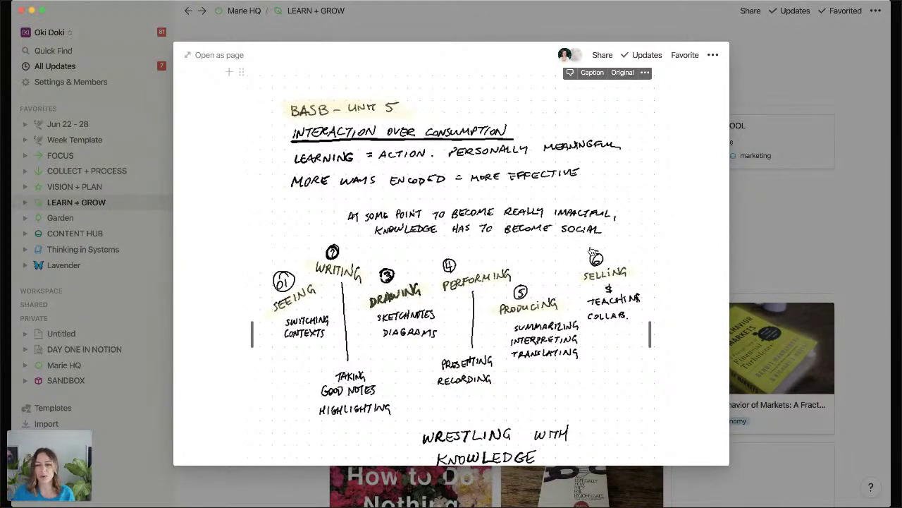
pyautogui.scroll(-12, 592, 251)
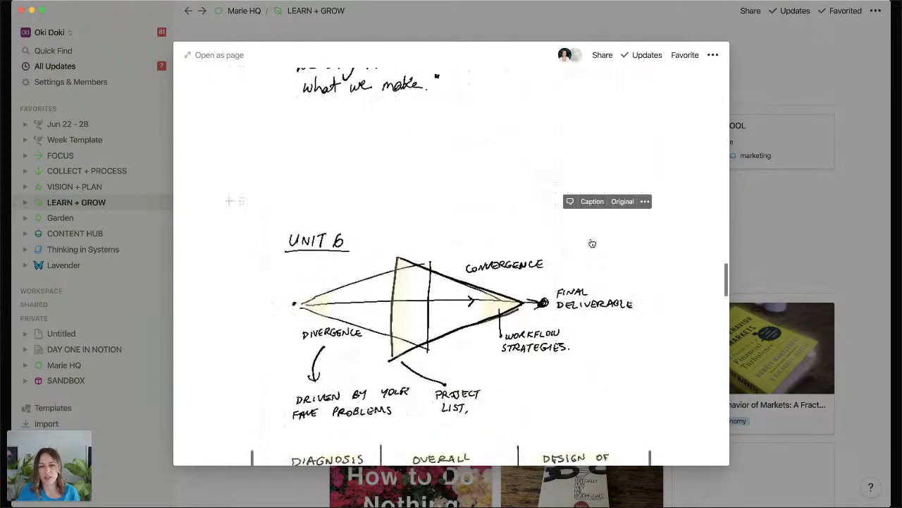
pyautogui.scroll(-10, 592, 244)
pyautogui.scroll(-5, 591, 244)
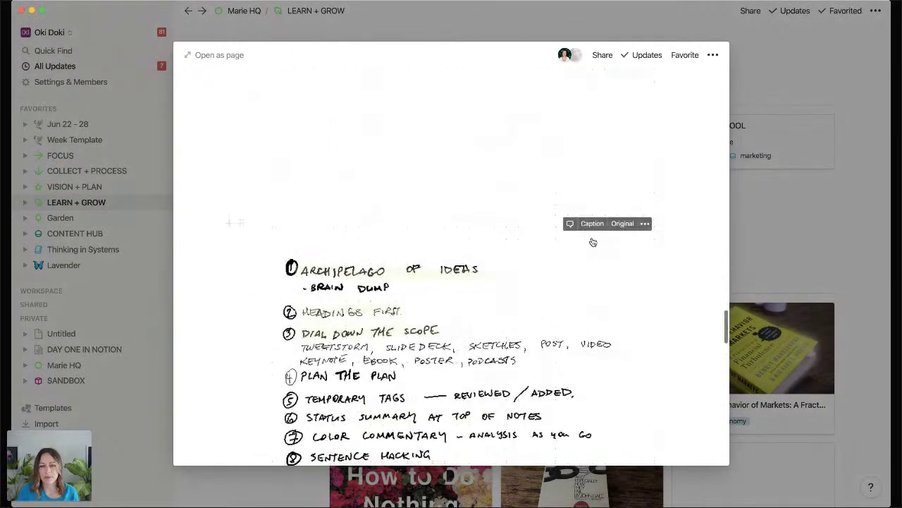
pyautogui.click(813, 205)
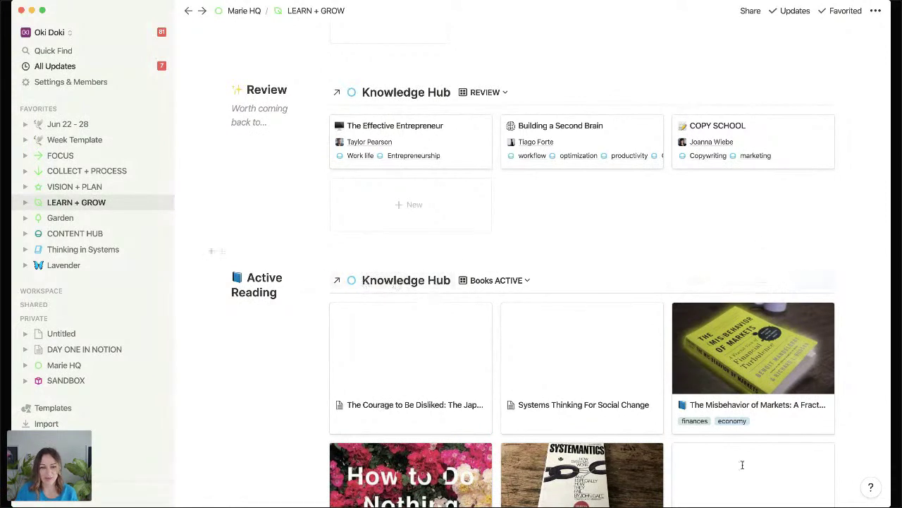
# Open the source Knowledge Hub database and move the Tags column right after Name.
pyautogui.click(389, 282)
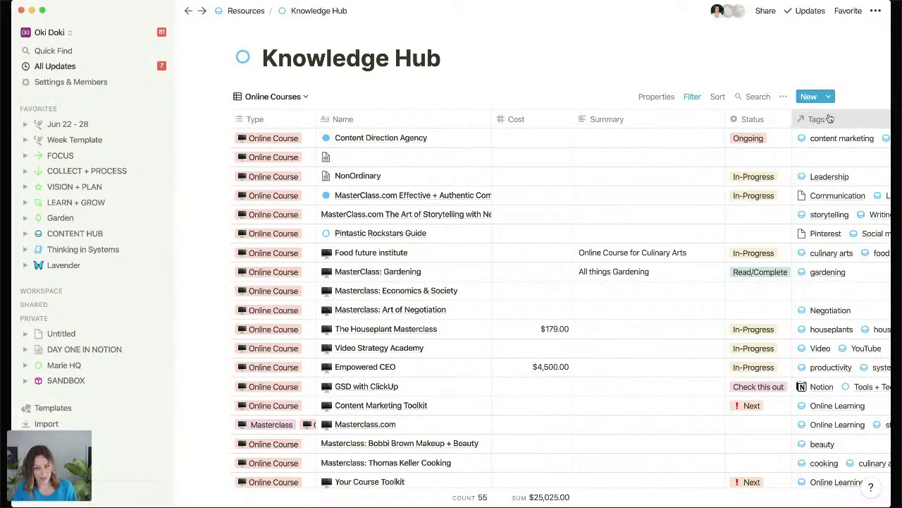
pyautogui.moveTo(830, 118); pyautogui.dragTo(538, 125)
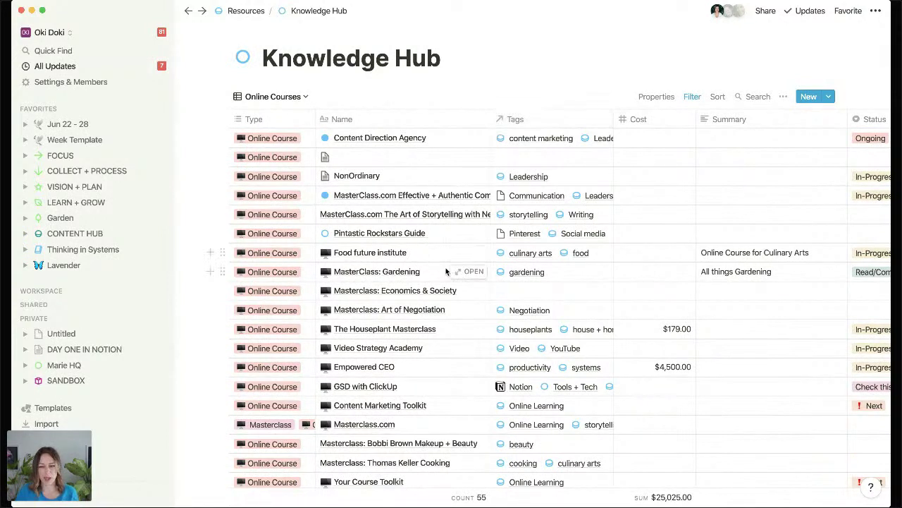
pyautogui.click(476, 272)
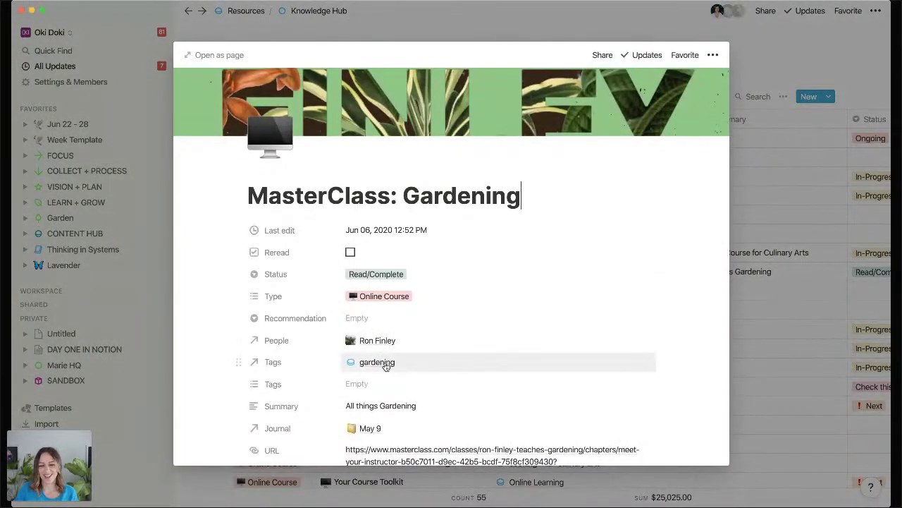
pyautogui.click(386, 365)
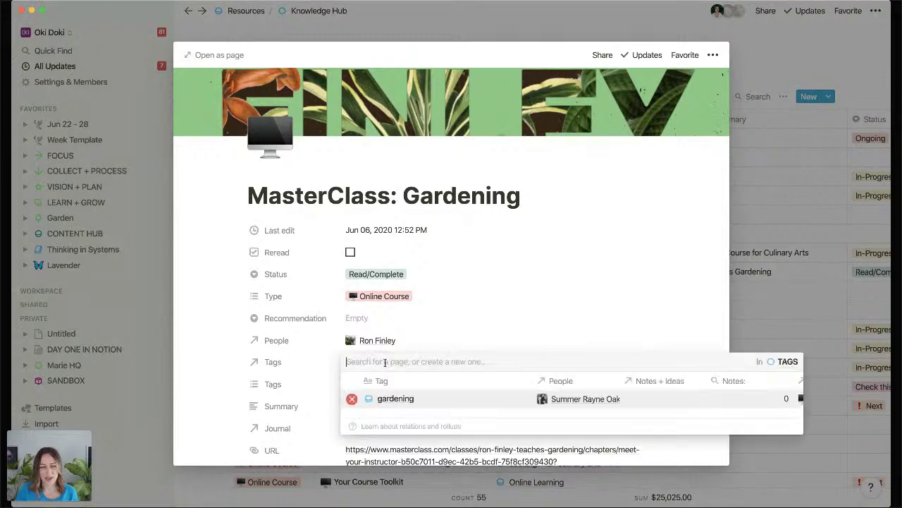
pyautogui.click(395, 399)
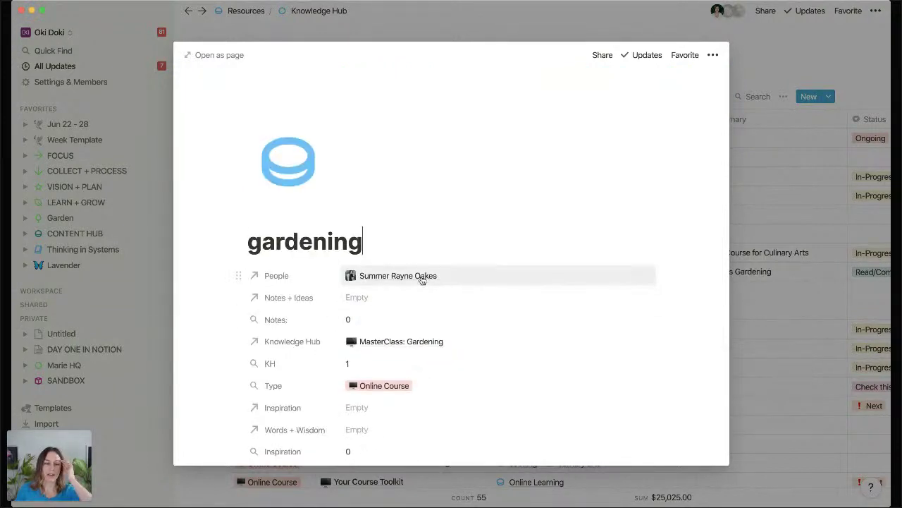
pyautogui.scroll(-4, 422, 280)
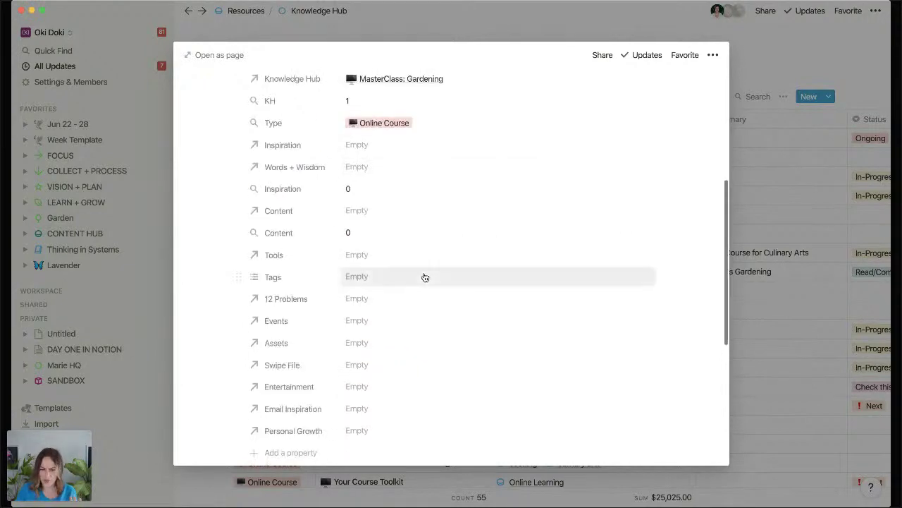
pyautogui.scroll(2, 425, 278)
pyautogui.scroll(2, 425, 277)
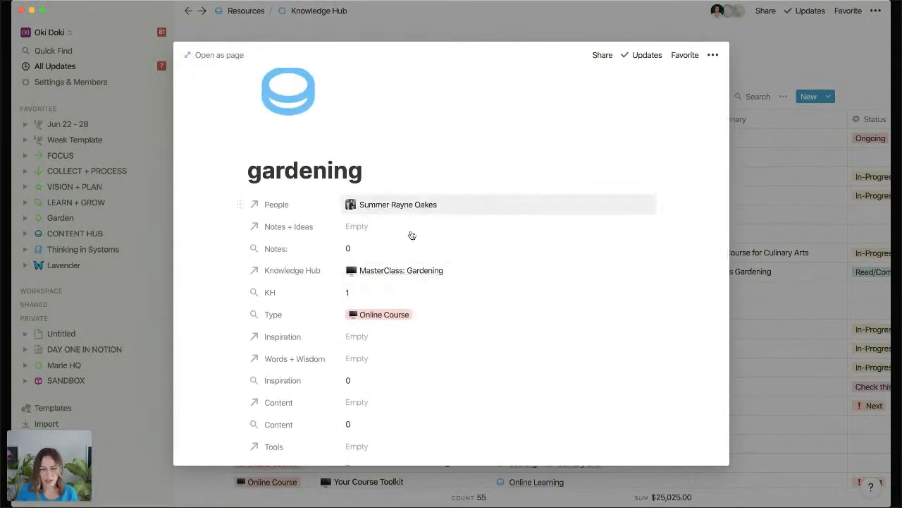
pyautogui.click(785, 211)
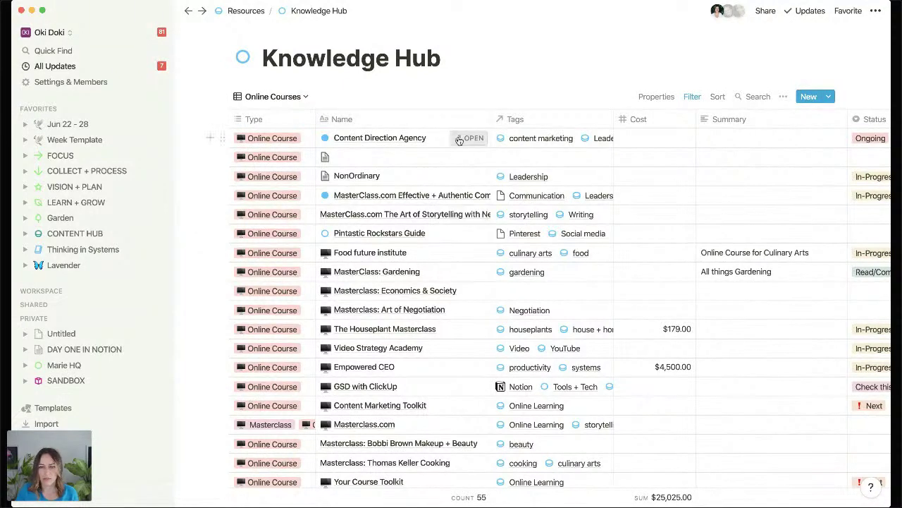
pyautogui.click(470, 138)
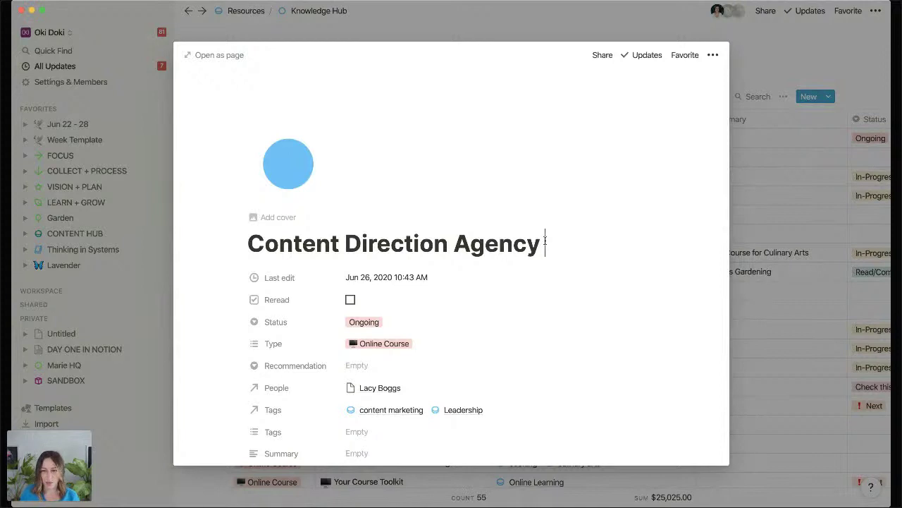
pyautogui.write('@gar')
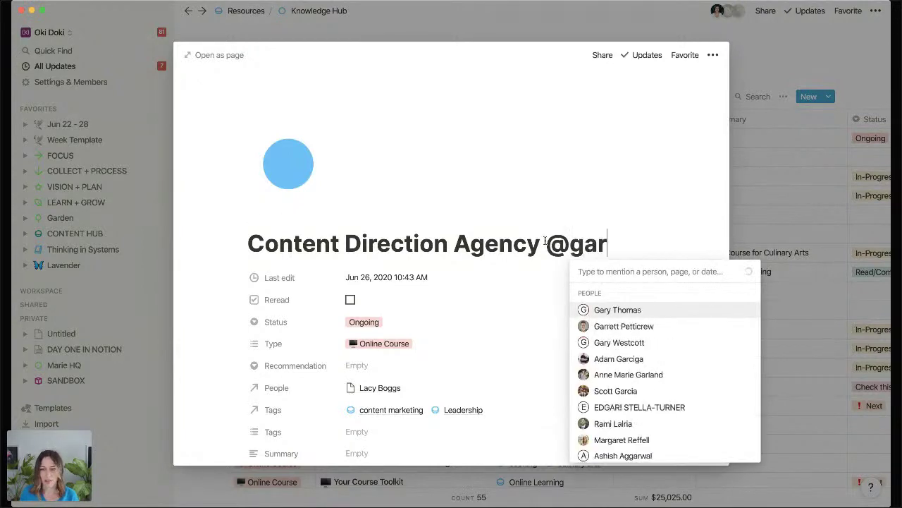
pyautogui.write('den')
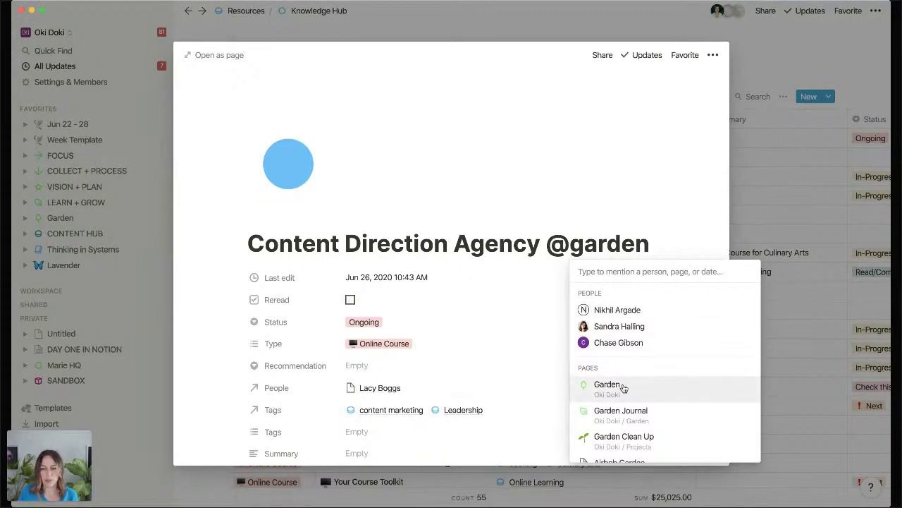
pyautogui.click(620, 387)
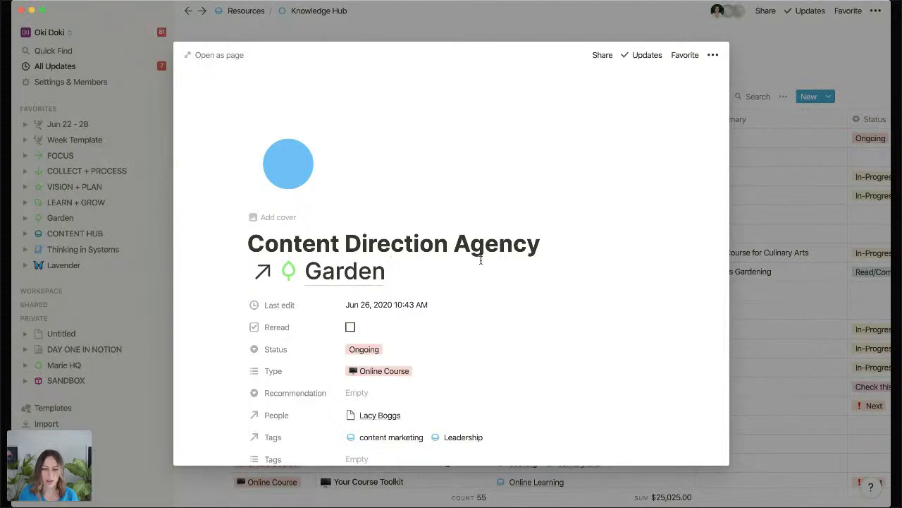
pyautogui.press('BackSpace')
pyautogui.scroll(-1, 481, 260)
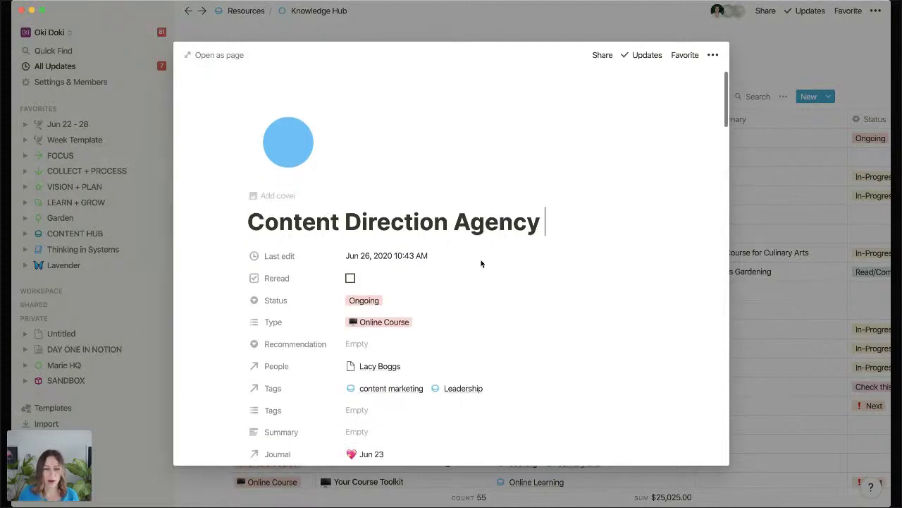
pyautogui.scroll(-10, 481, 264)
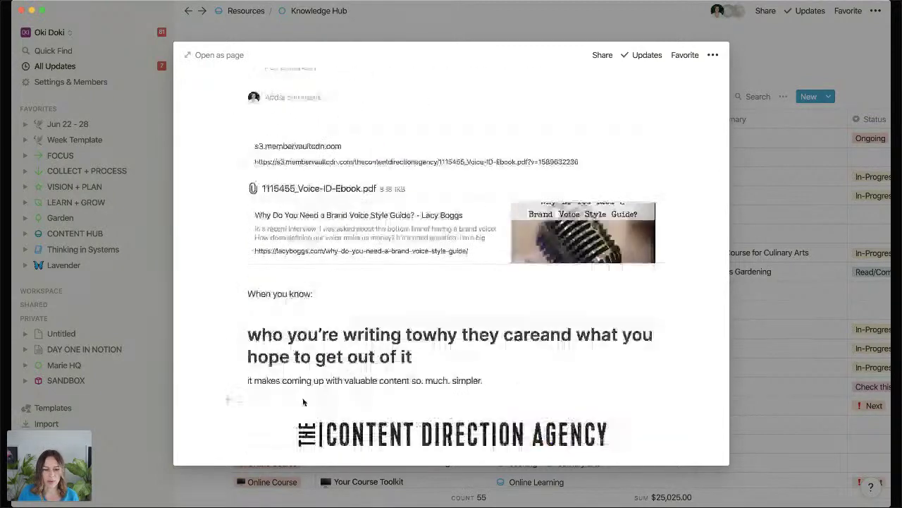
pyautogui.scroll(-10, 304, 400)
pyautogui.click(289, 437)
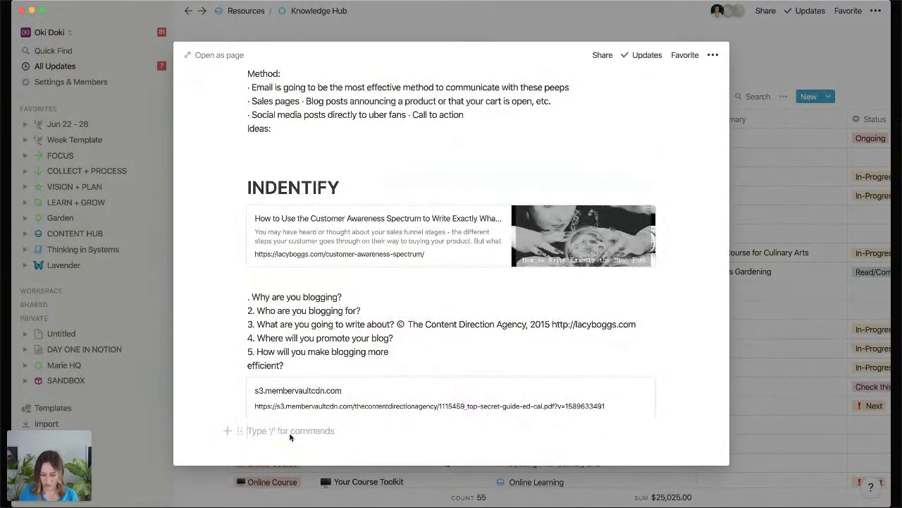
pyautogui.scroll(-1, 289, 437)
pyautogui.write('@g')
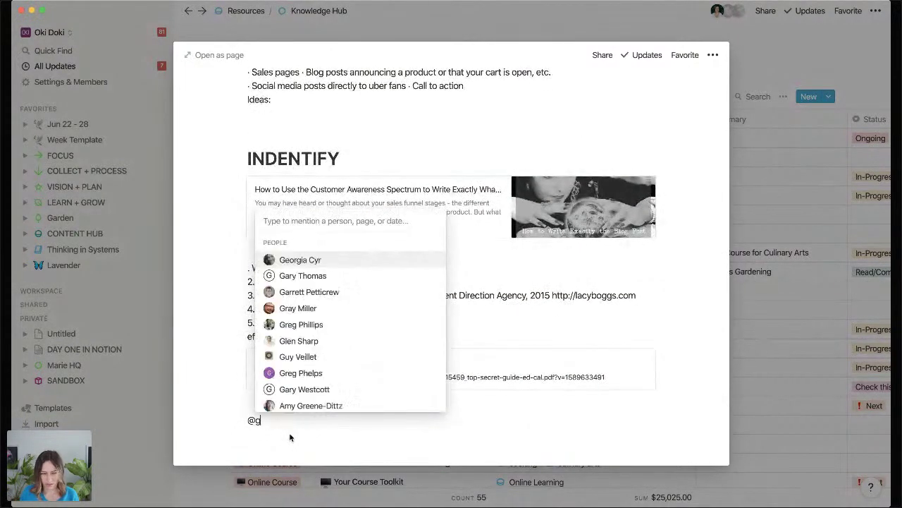
pyautogui.write('arden')
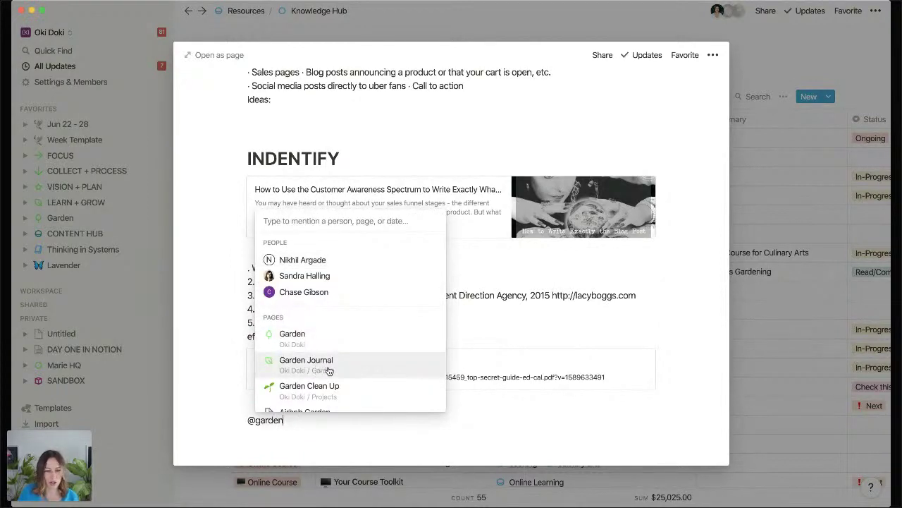
pyautogui.click(329, 370)
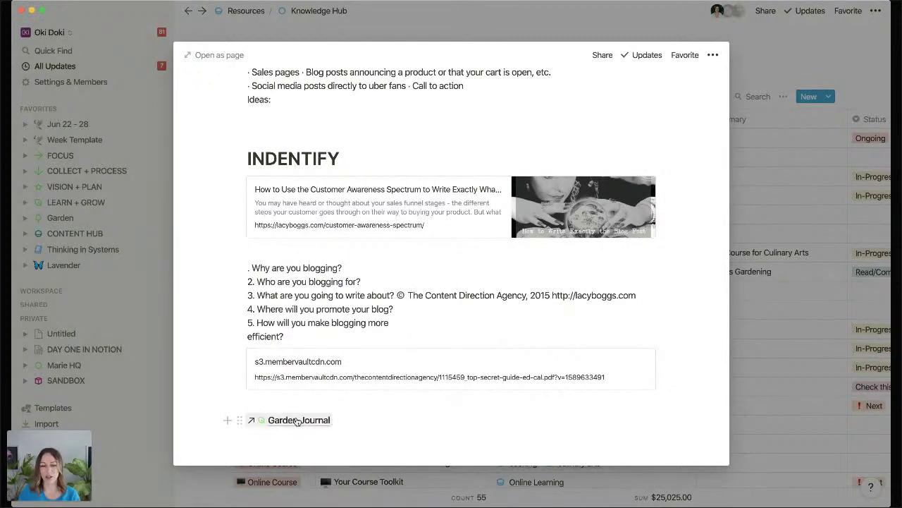
pyautogui.click(239, 421)
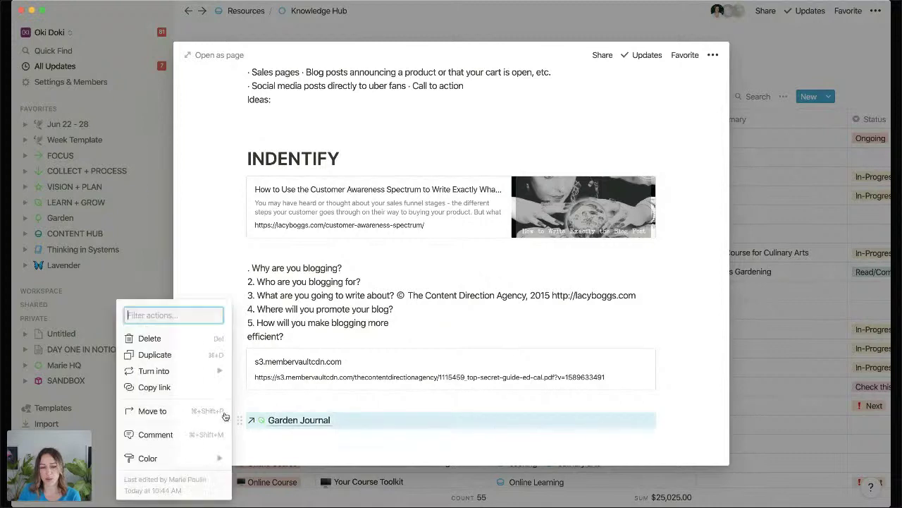
pyautogui.press('Delete')
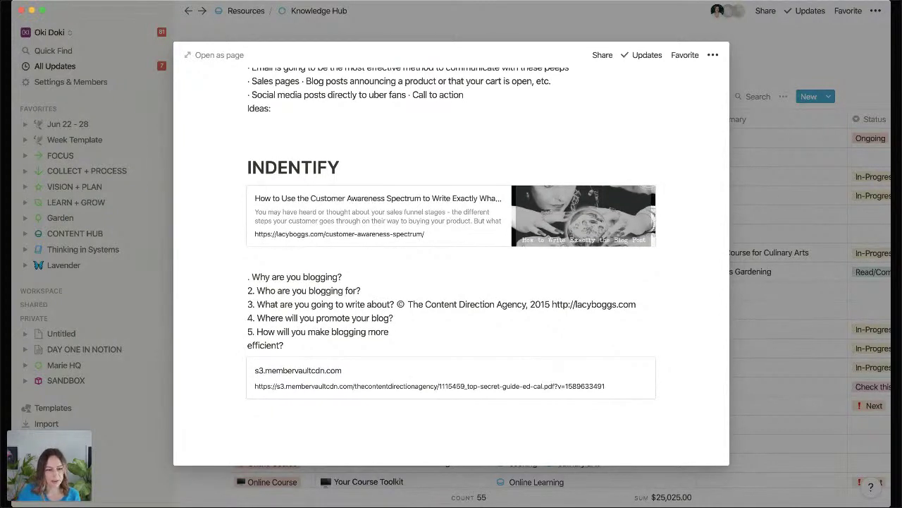
pyautogui.click(791, 213)
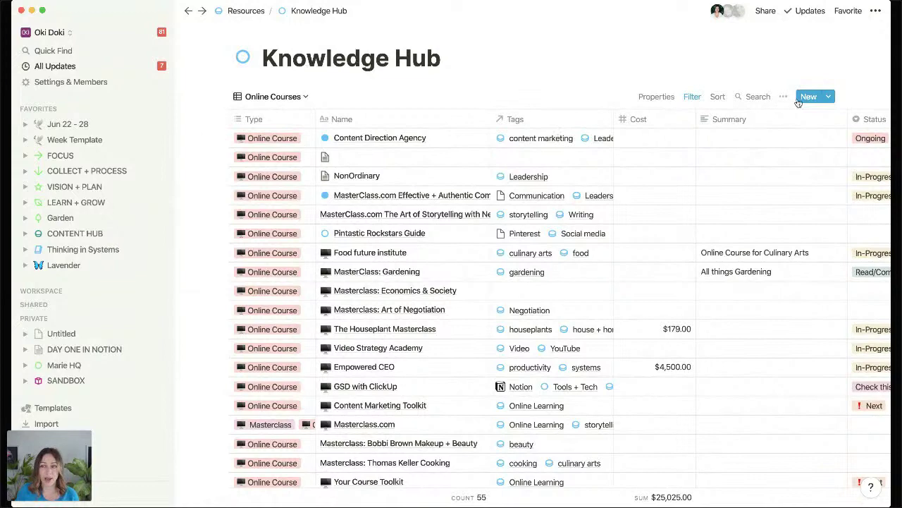
# Add a 'New online course' entry to Online Courses and close its preview.
pyautogui.click(799, 100)
pyautogui.write('N')
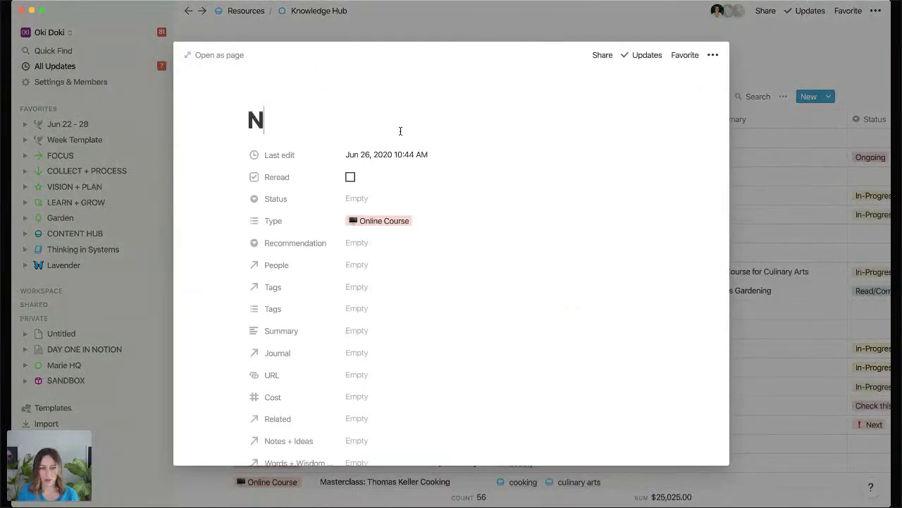
pyautogui.write('ew online course')
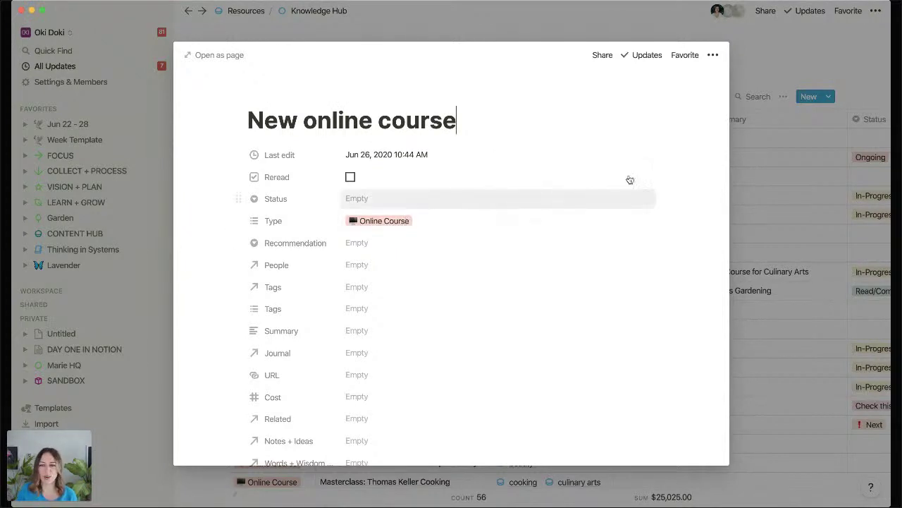
pyautogui.click(775, 84)
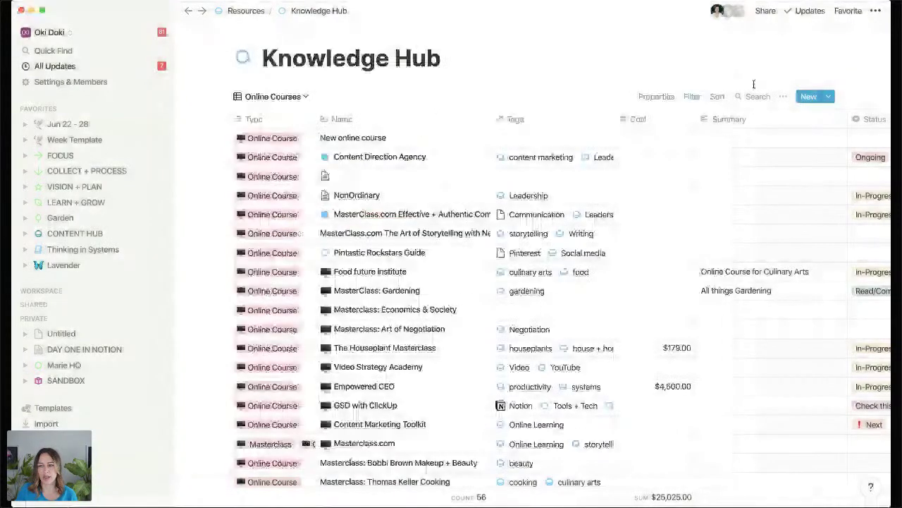
# Check the Online Courses filter, then switch Knowledge Hub to its All view.
pyautogui.click(691, 96)
pyautogui.click(324, 95)
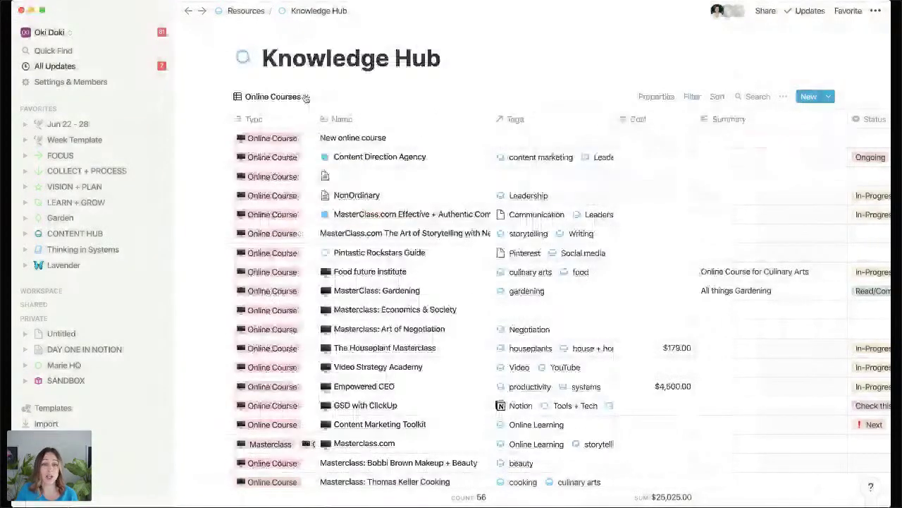
pyautogui.click(305, 97)
pyautogui.click(275, 128)
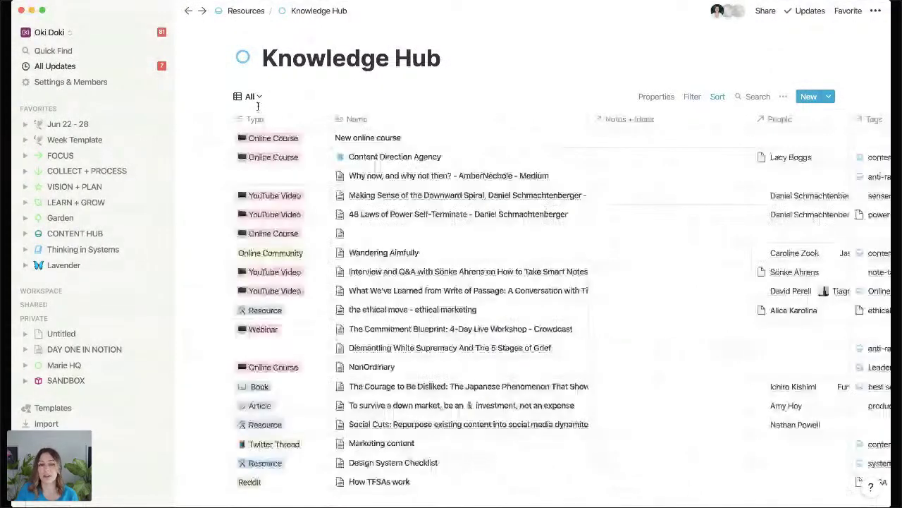
# Open the New online course entry and browse the People and Tags relation lists.
pyautogui.moveTo(545, 143)
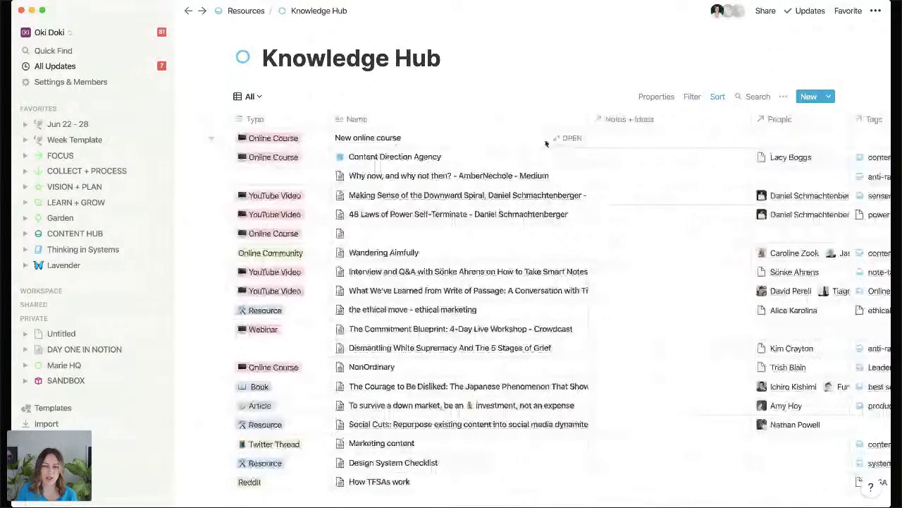
pyautogui.click(570, 139)
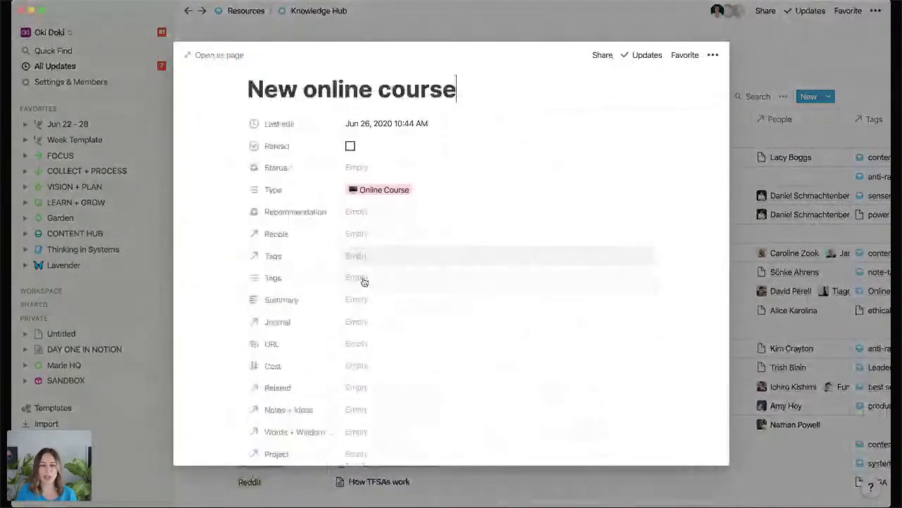
pyautogui.scroll(-2, 363, 282)
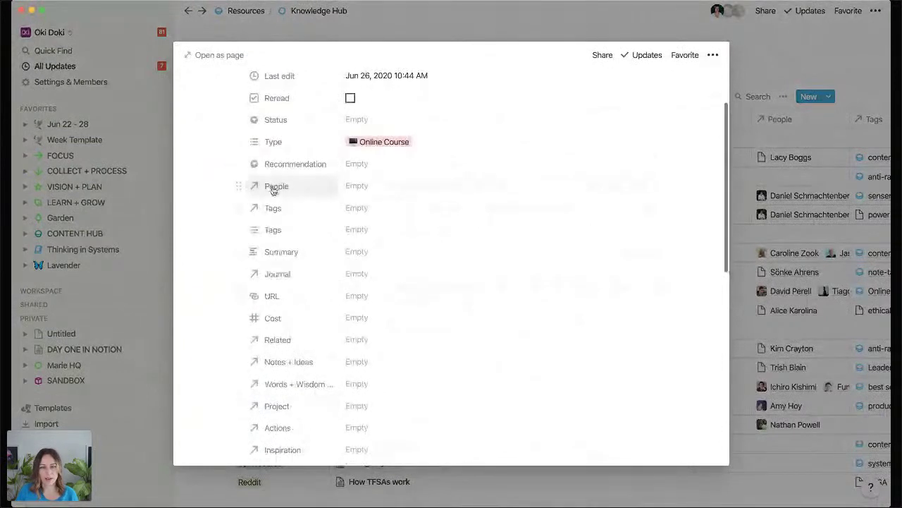
pyautogui.click(358, 186)
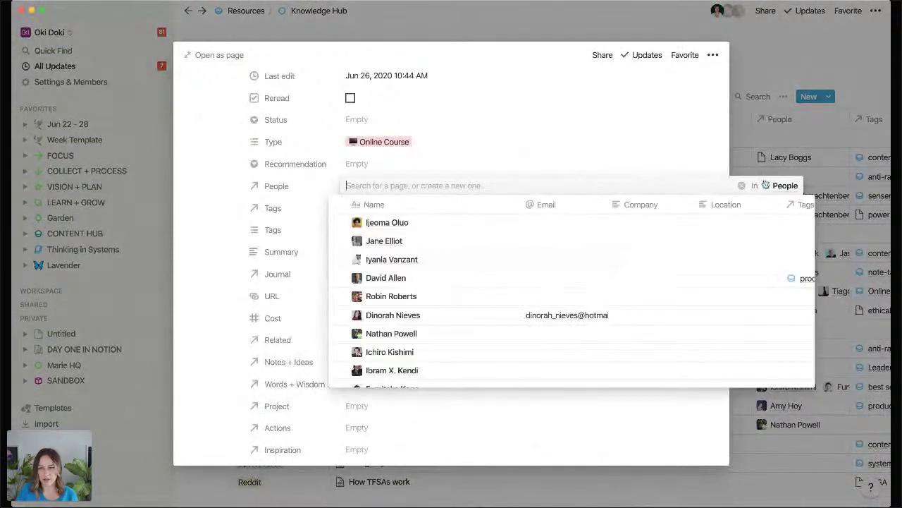
pyautogui.click(385, 206)
pyautogui.click(385, 206)
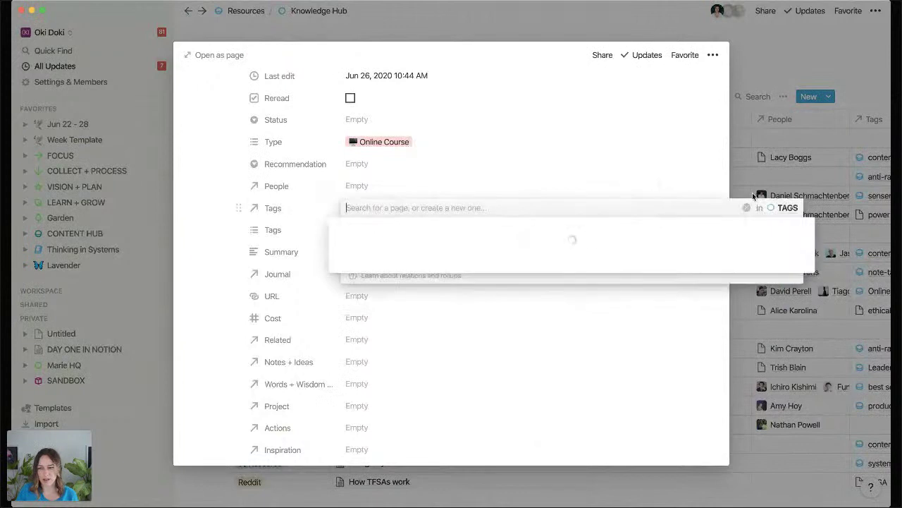
# Browse the Journal, Notes + Ideas and Words + Wisdom relation lists without linking anything.
pyautogui.click(214, 232)
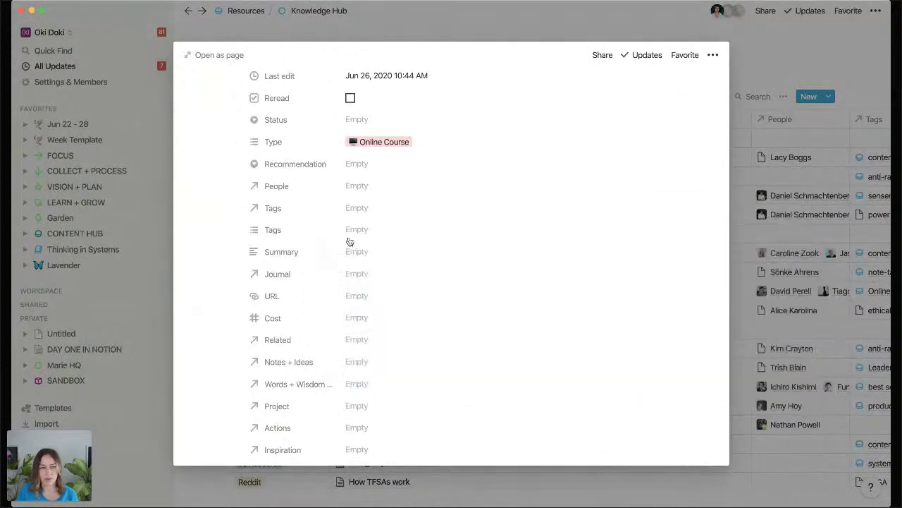
pyautogui.click(387, 276)
pyautogui.click(316, 328)
pyautogui.scroll(-1, 363, 325)
pyautogui.click(372, 331)
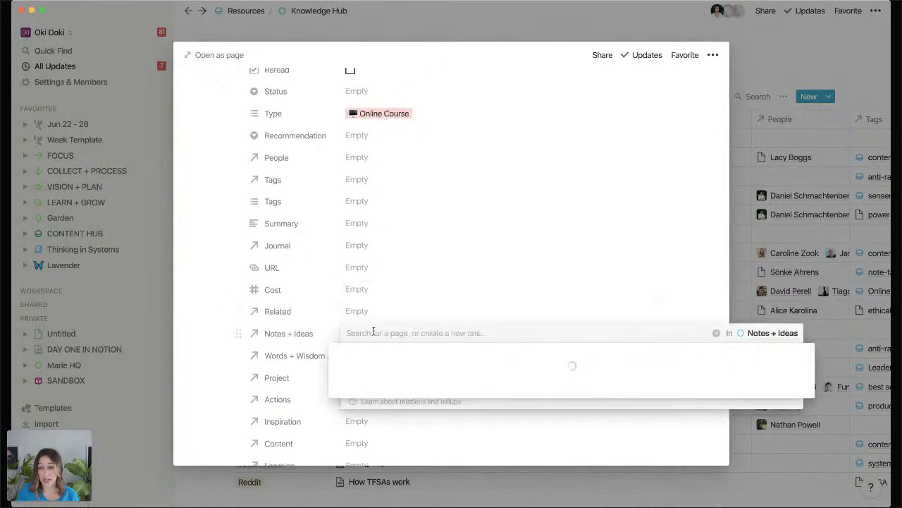
pyautogui.click(218, 371)
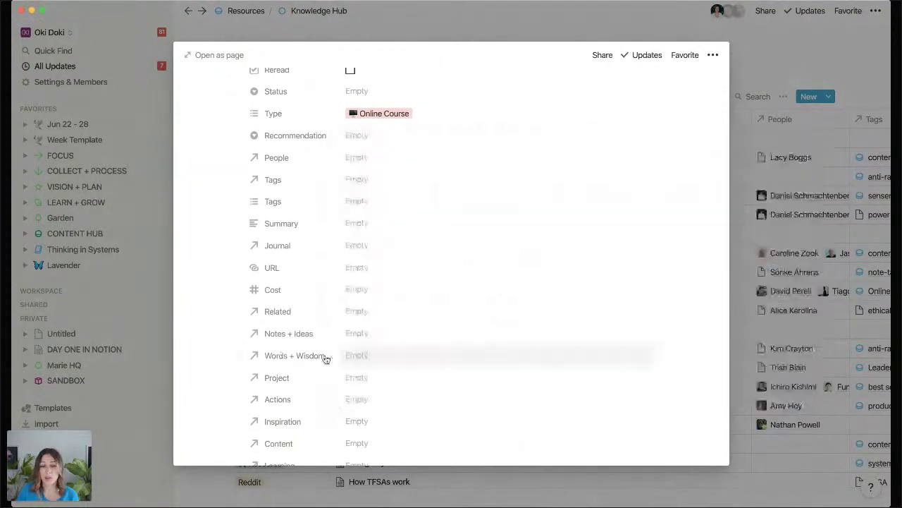
pyautogui.click(364, 356)
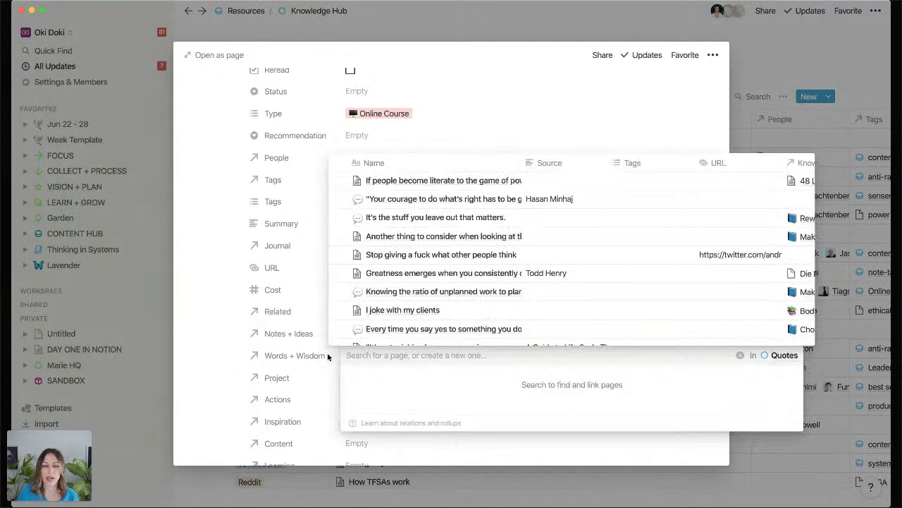
pyautogui.click(200, 322)
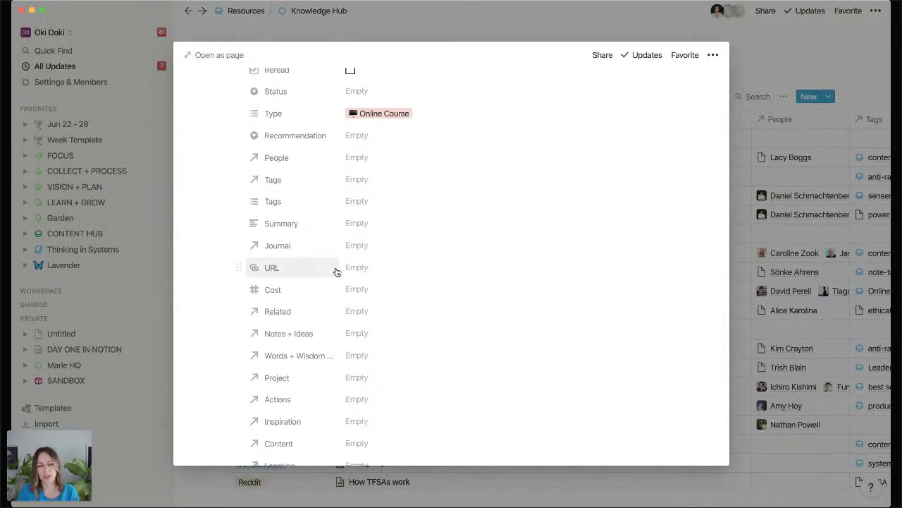
pyautogui.scroll(5, 336, 275)
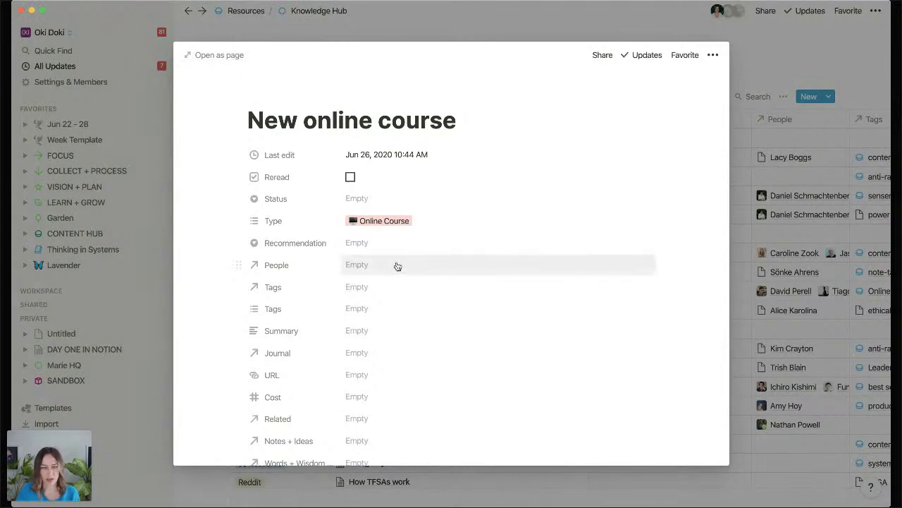
# Link the first listed person under People and the race tag, then close the page.
pyautogui.click(376, 265)
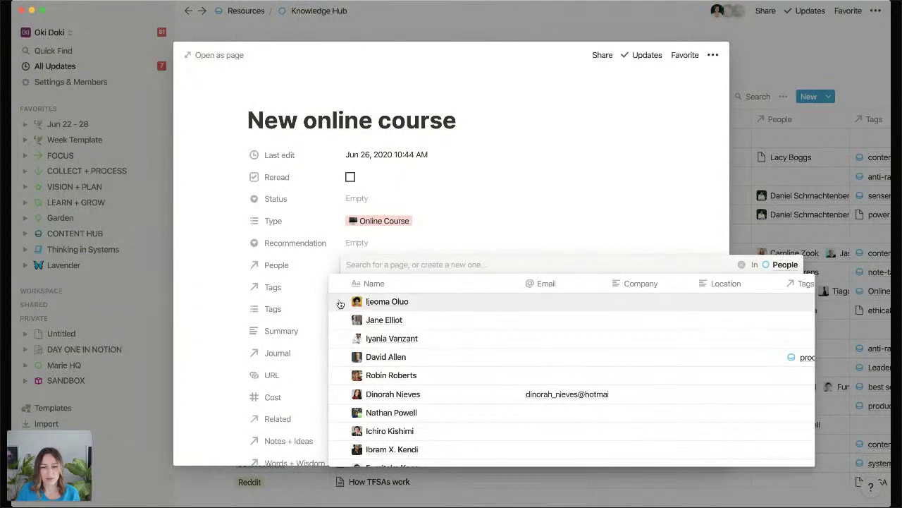
pyautogui.click(345, 302)
pyautogui.click(323, 288)
pyautogui.click(387, 287)
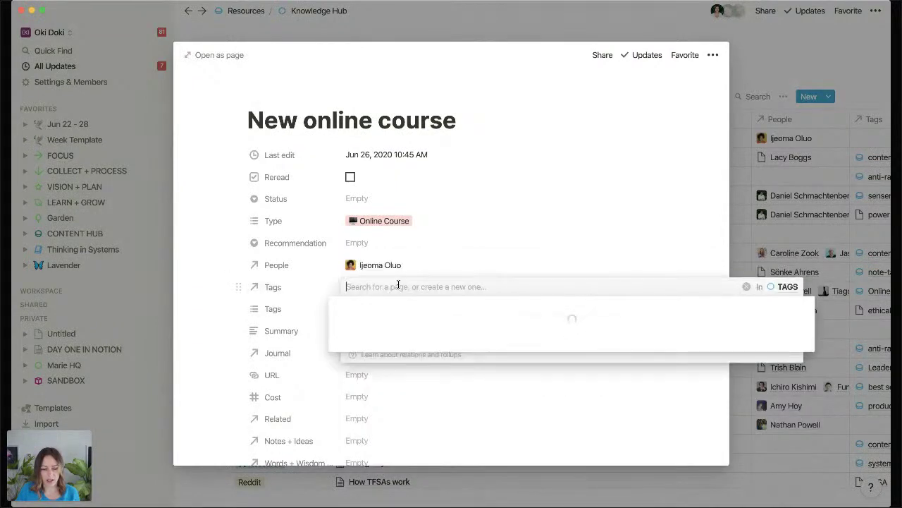
pyautogui.write('race')
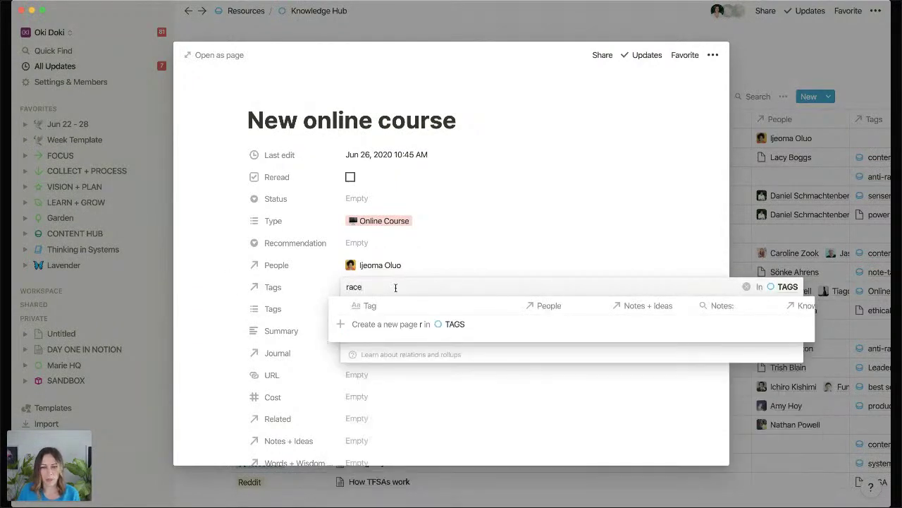
pyautogui.click(349, 323)
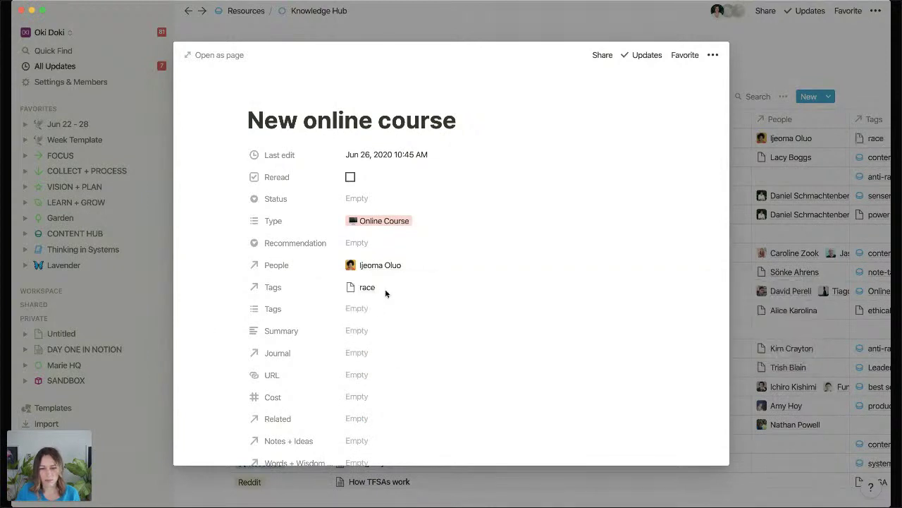
pyautogui.scroll(-10, 439, 341)
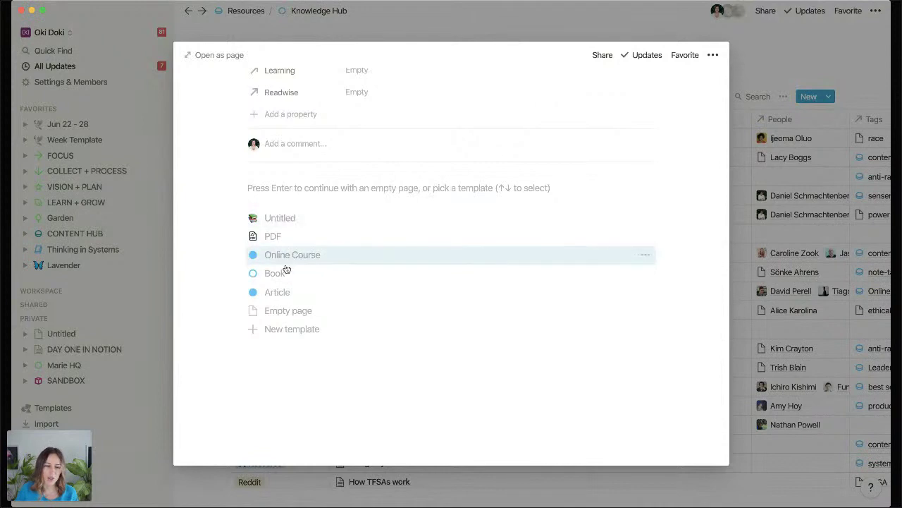
pyautogui.click(159, 311)
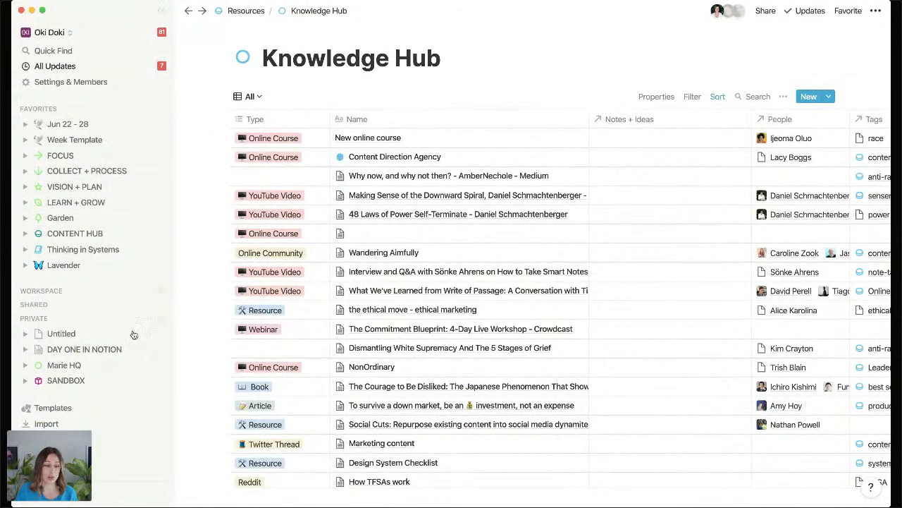
# Insert an inline table with /table below 'Lets make a table' on DAY ONE IN NOTION.
pyautogui.click(121, 349)
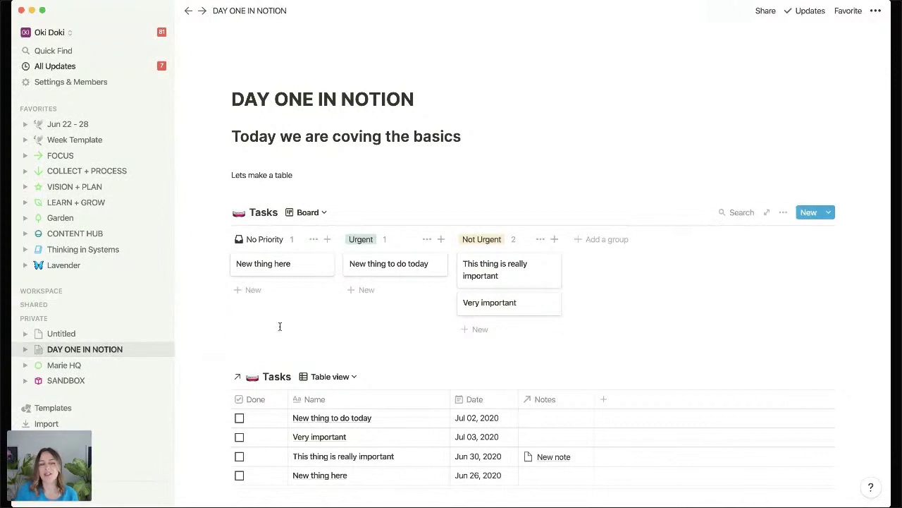
pyautogui.click(275, 188)
pyautogui.click(274, 188)
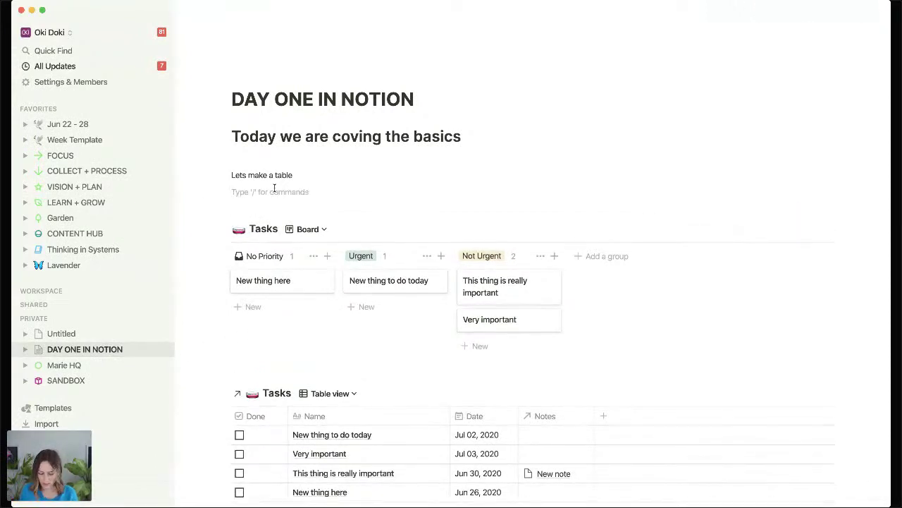
pyautogui.press('Return')
pyautogui.write('/table')
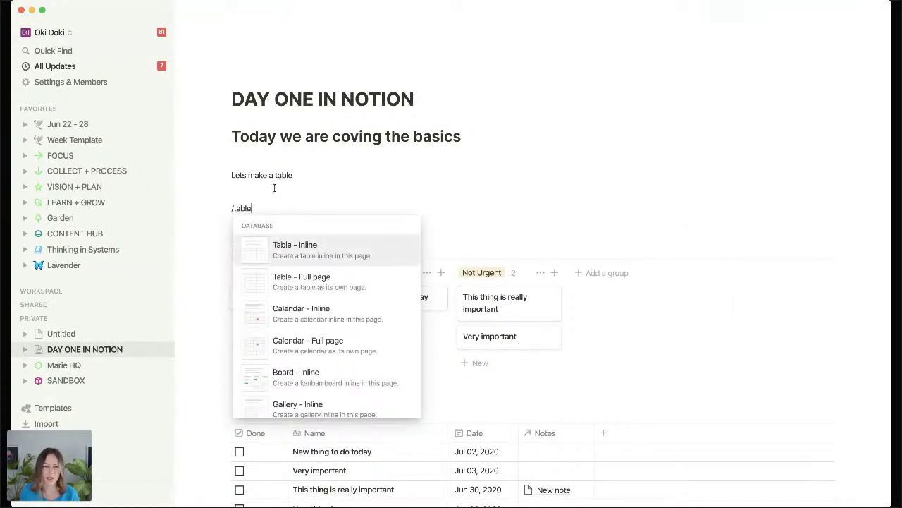
pyautogui.press('Return')
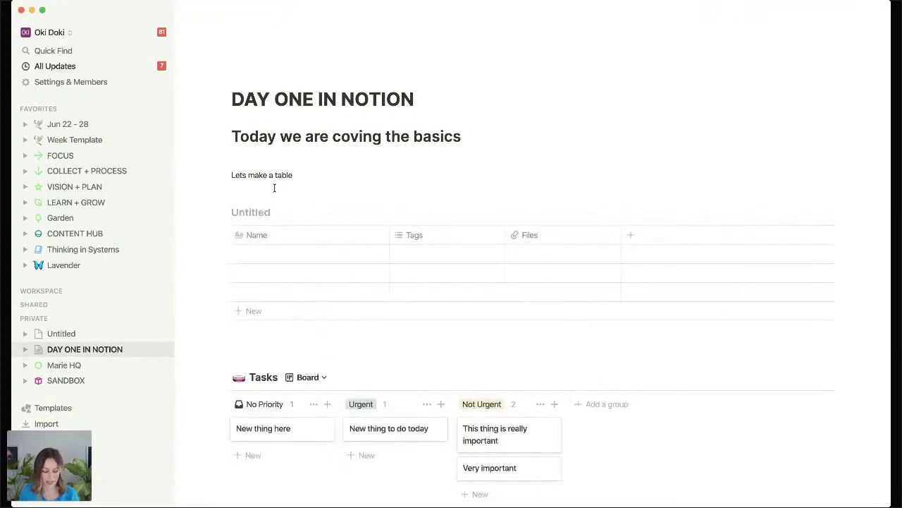
# Title the table Clients and enter rows CLient A, Client B and CLient C.
pyautogui.write('Clients')
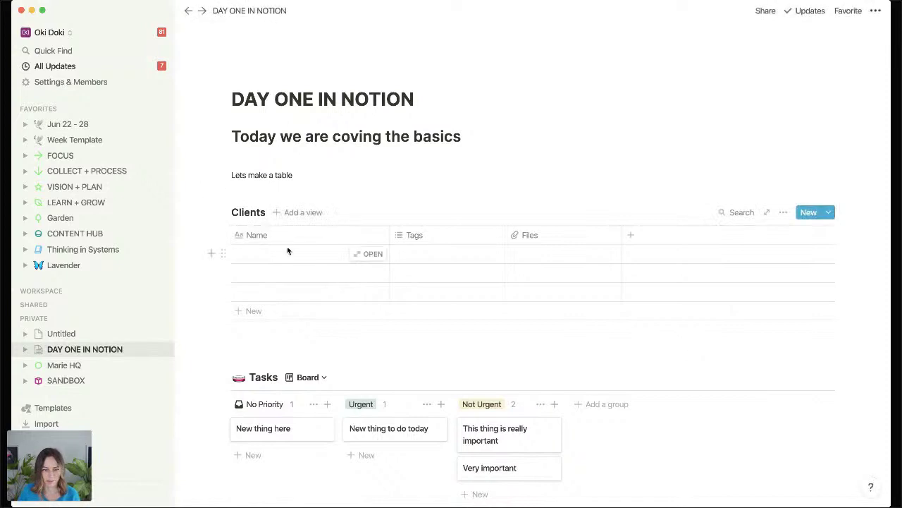
pyautogui.click(289, 251)
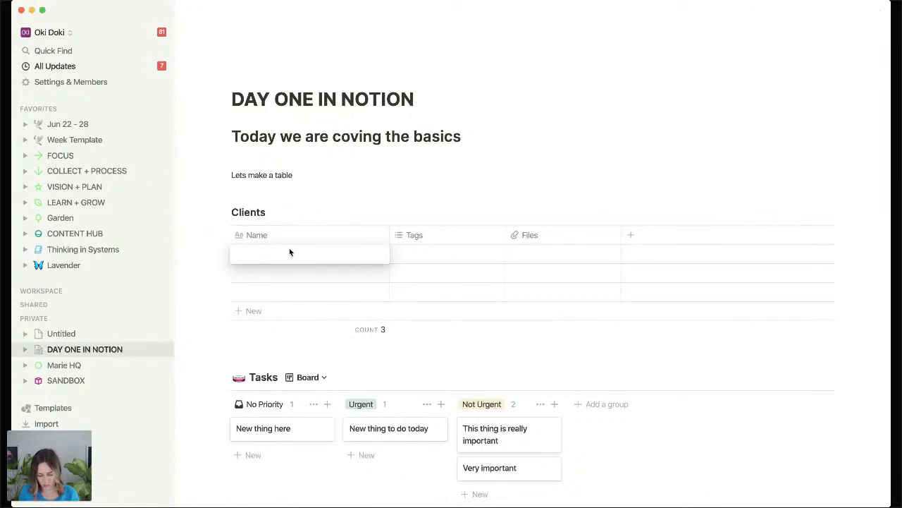
pyautogui.write('CLient A')
pyautogui.press('Return')
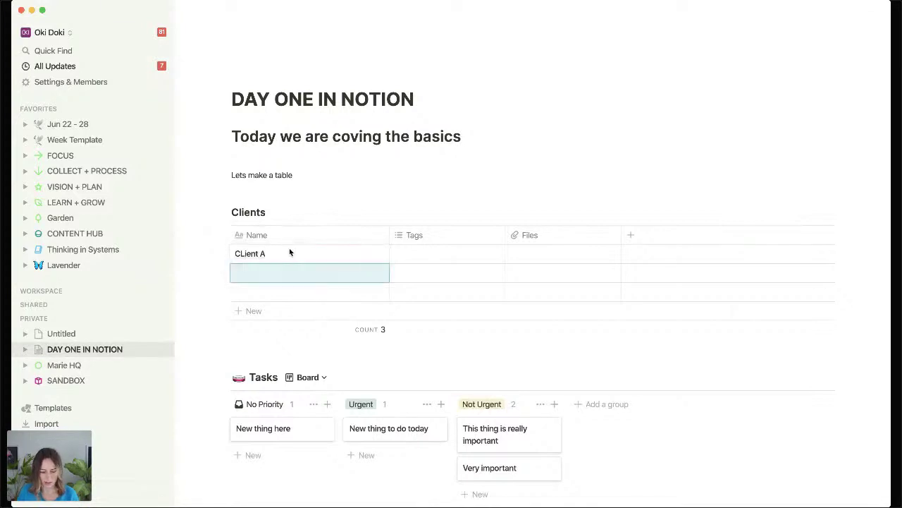
pyautogui.write('Client B')
pyautogui.press('Return')
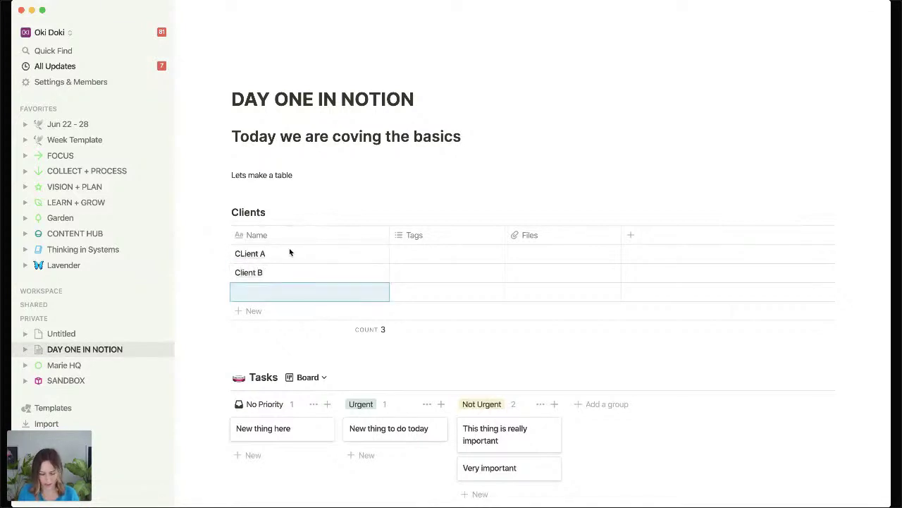
pyautogui.write('CLient ')
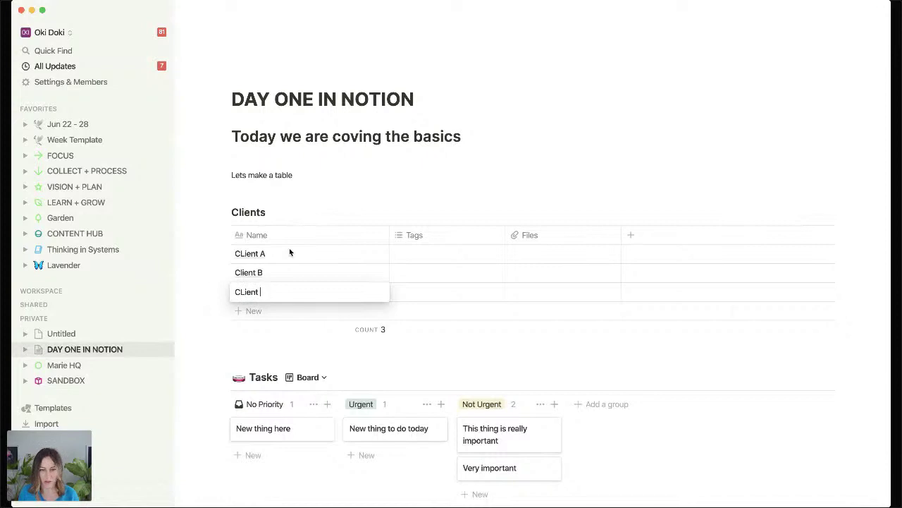
pyautogui.write('C')
pyautogui.press('Escape')
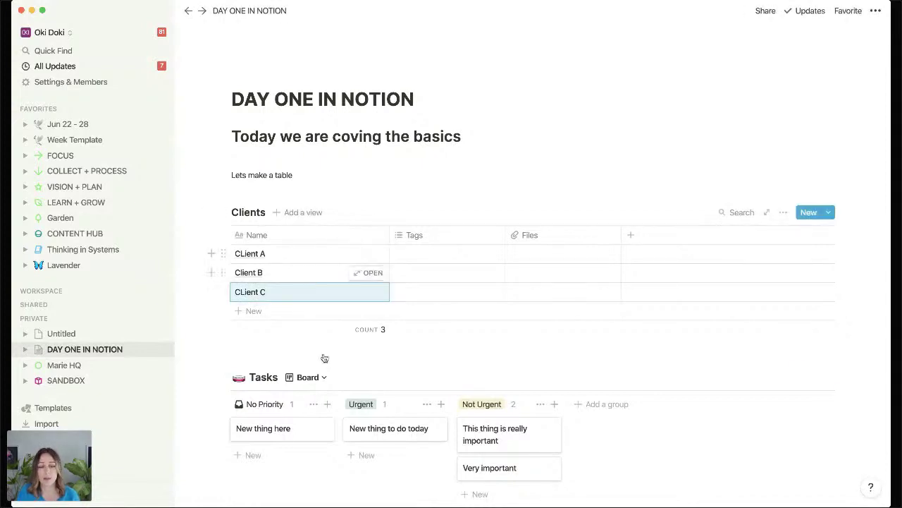
# Add a relation property named Client to the New thing here task, pointing to the Clients table.
pyautogui.click(290, 425)
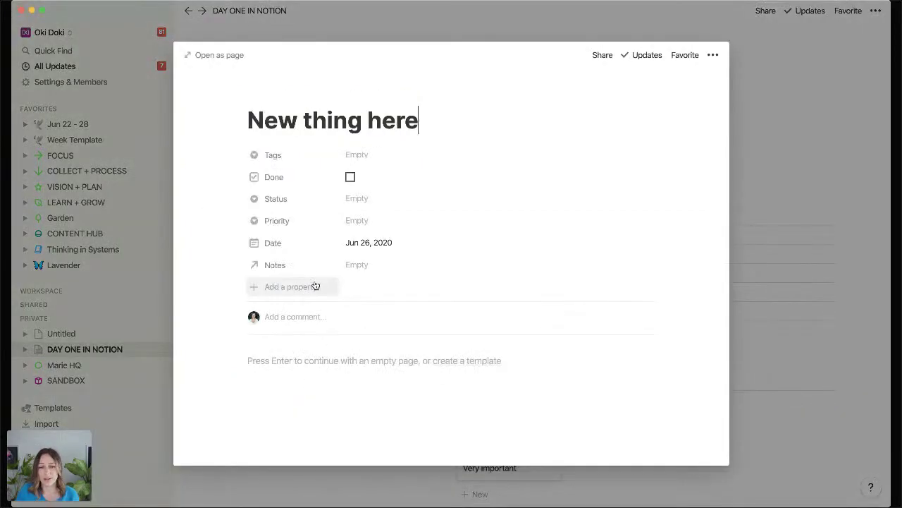
pyautogui.click(313, 286)
pyautogui.moveTo(280, 354)
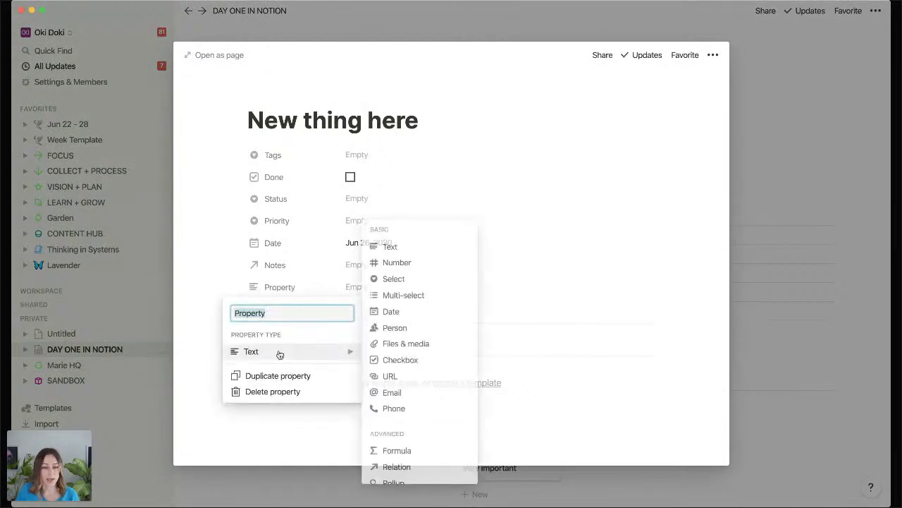
pyautogui.click(392, 466)
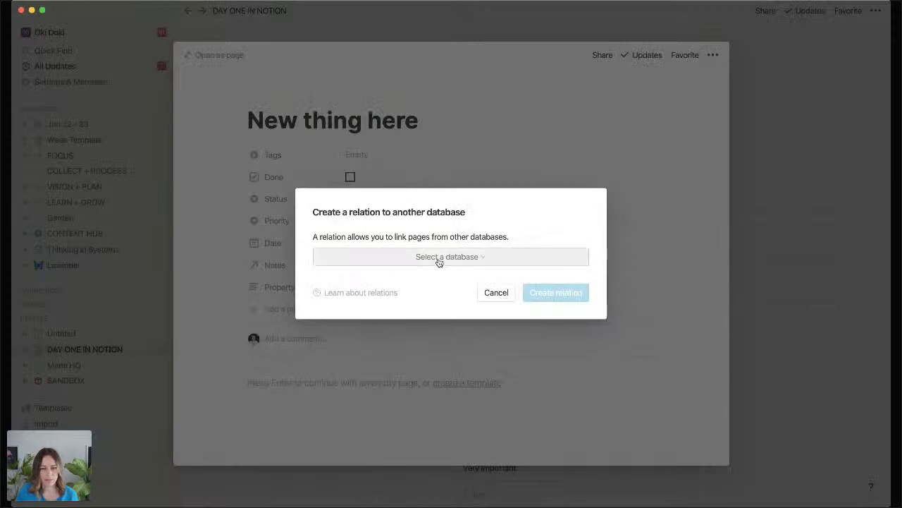
pyautogui.click(438, 257)
pyautogui.write('client')
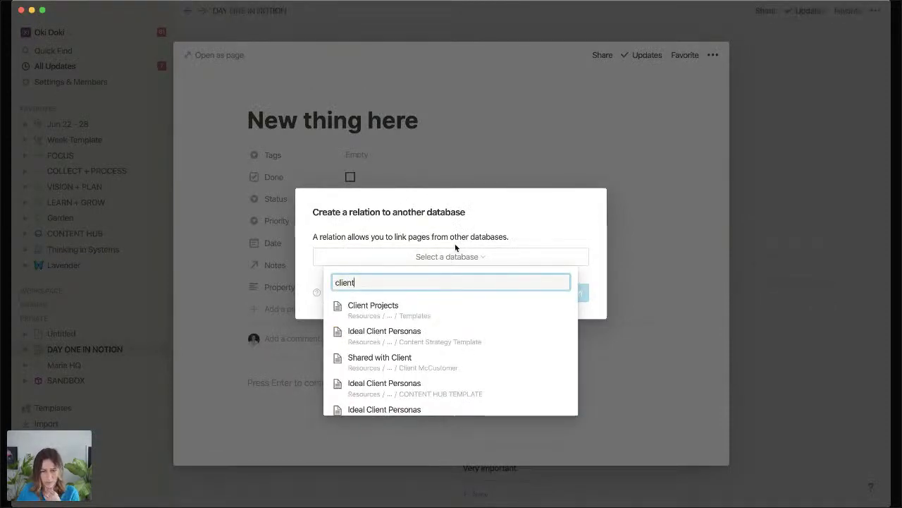
pyautogui.scroll(-5, 428, 374)
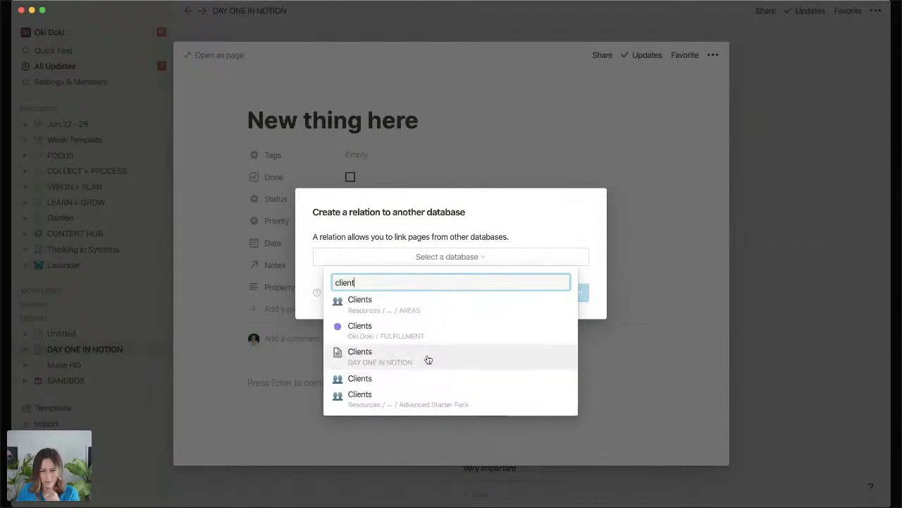
pyautogui.click(427, 356)
pyautogui.click(578, 294)
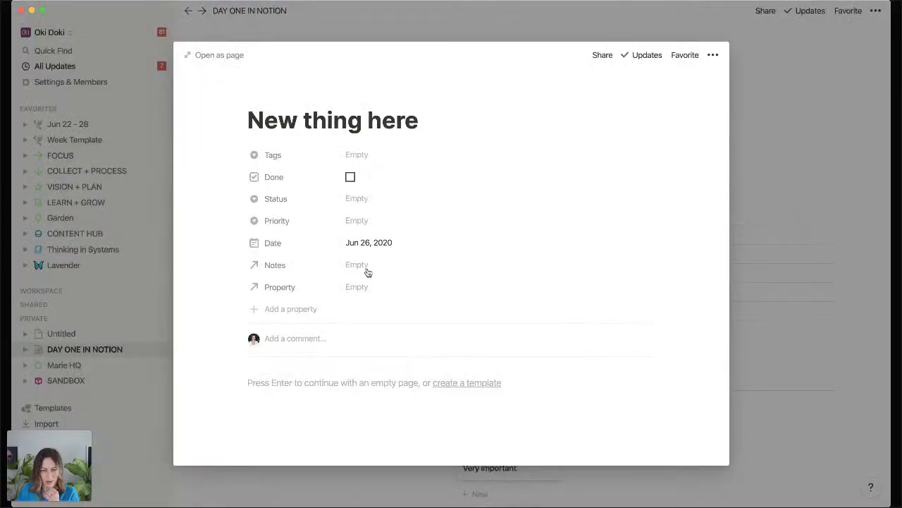
pyautogui.click(289, 292)
pyautogui.write('Client')
pyautogui.press('Return')
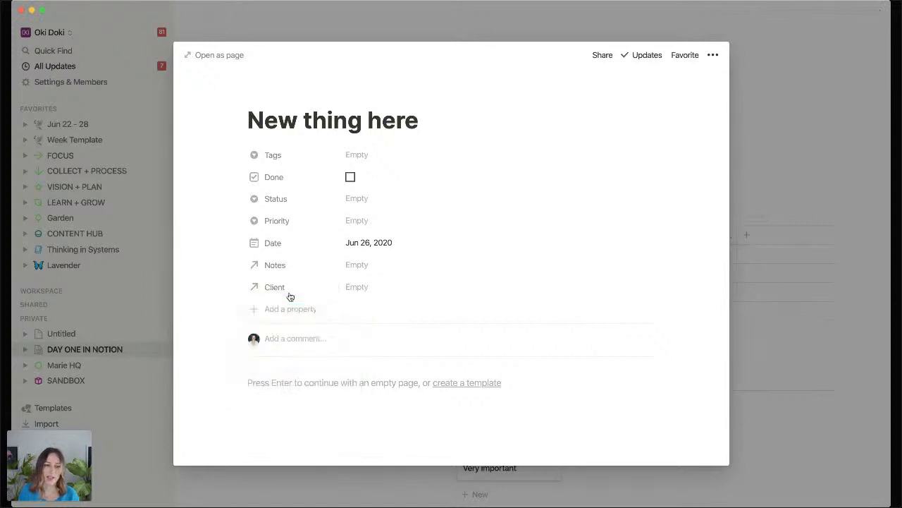
# Set the task's Client to CLient A and return to the DAY ONE IN NOTION page.
pyautogui.click(381, 287)
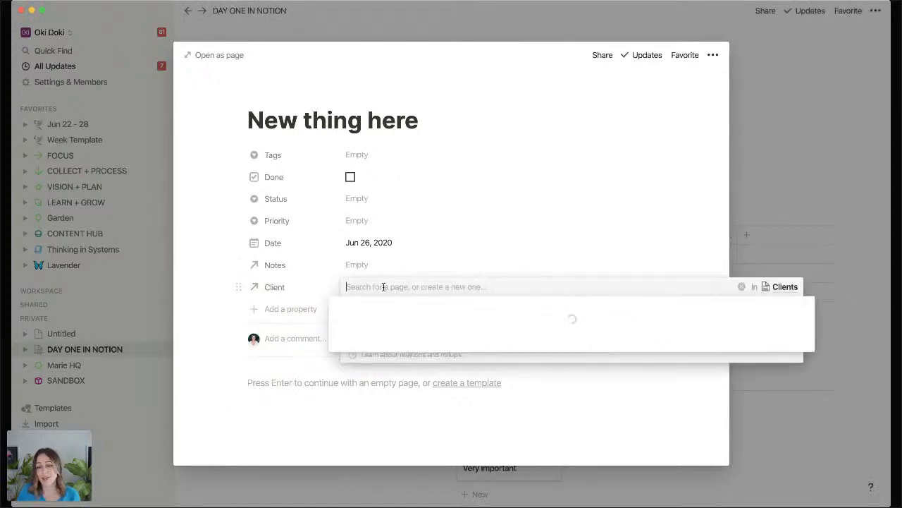
pyautogui.click(341, 361)
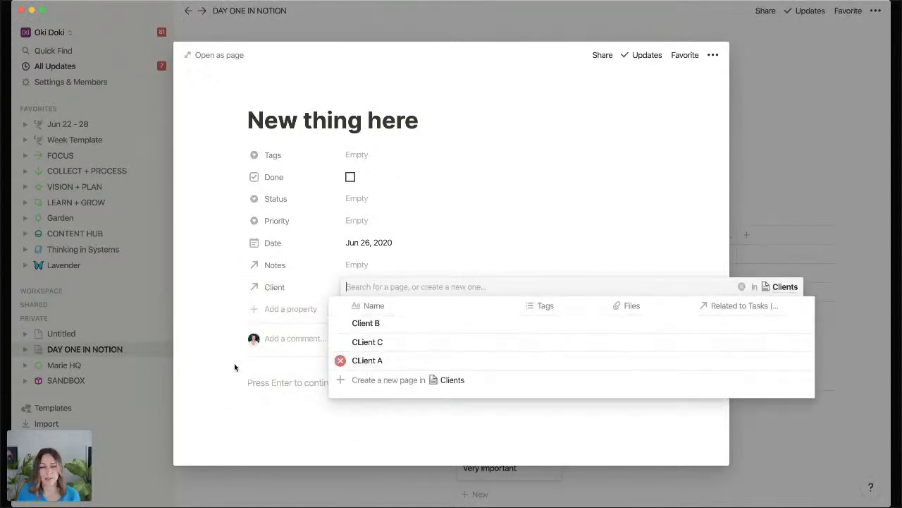
pyautogui.click(215, 350)
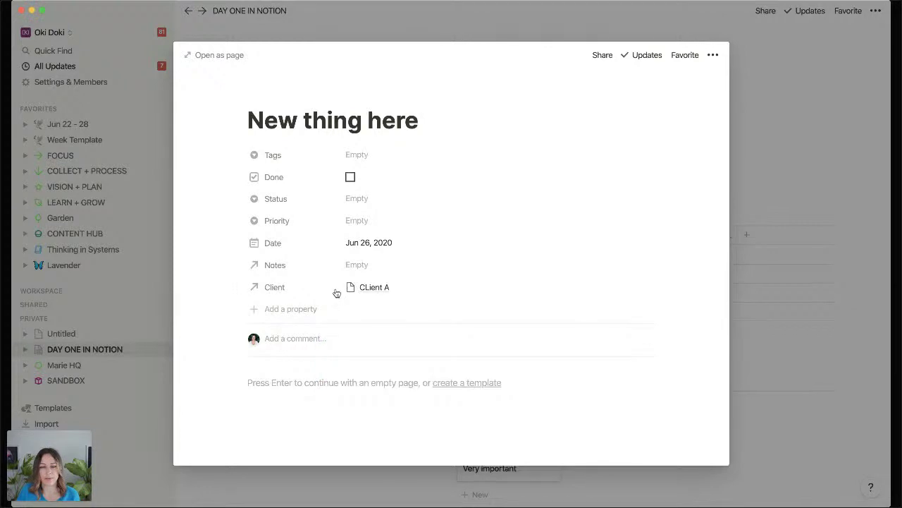
pyautogui.click(787, 173)
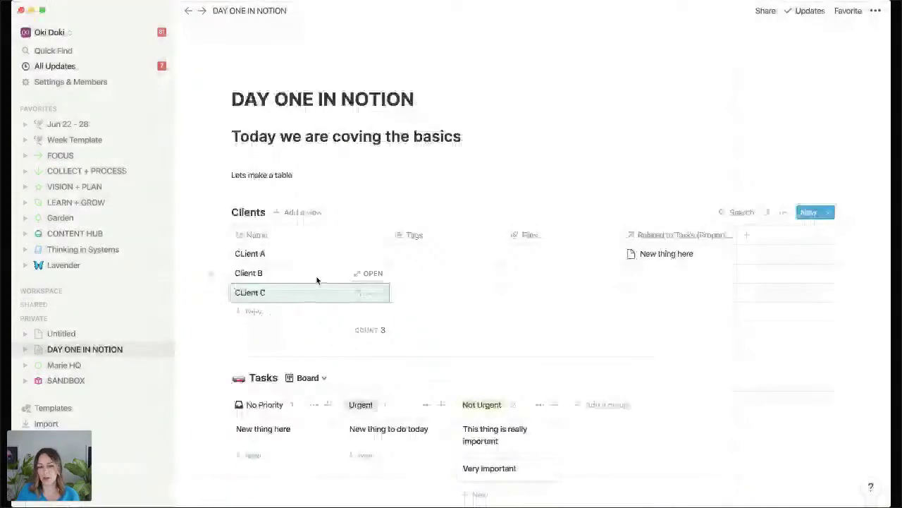
pyautogui.click(388, 428)
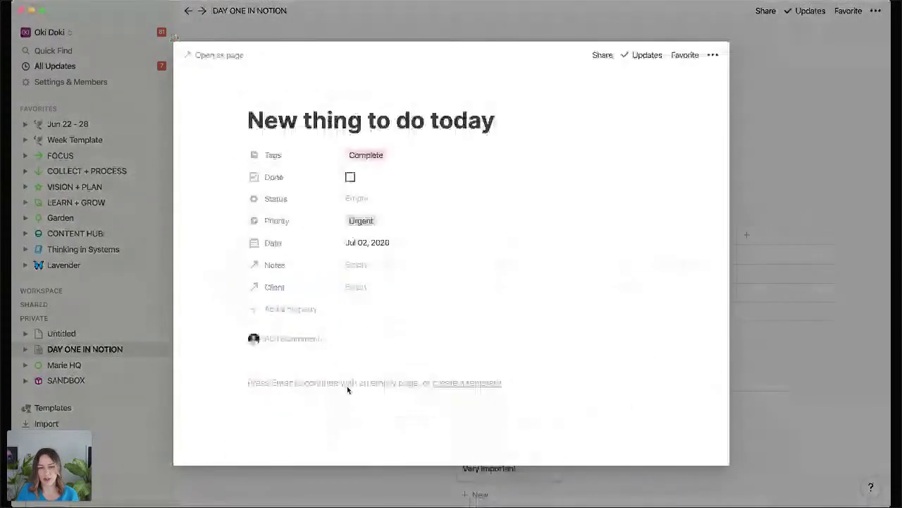
pyautogui.click(756, 202)
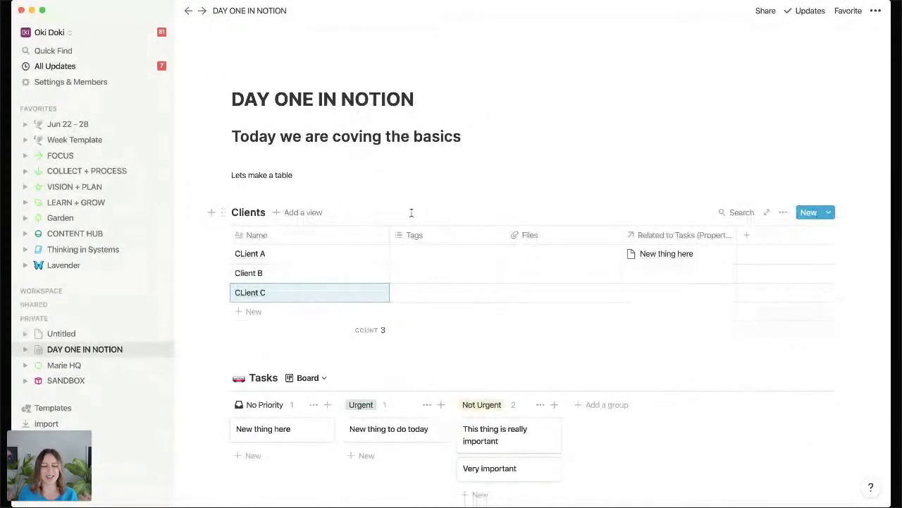
pyautogui.scroll(-2, 385, 263)
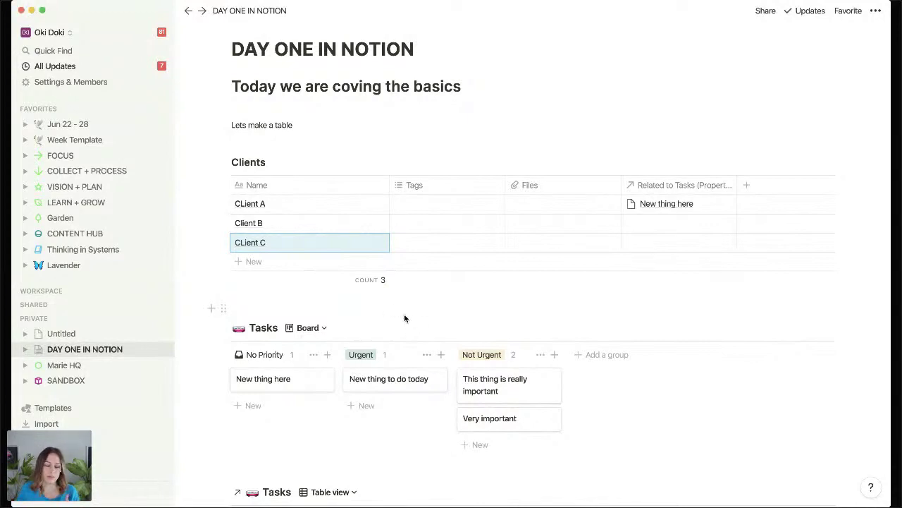
# Move the New thing to do today and New thing here cards into the Not Urgent group.
pyautogui.click(580, 428)
pyautogui.moveTo(563, 404); pyautogui.dragTo(545, 389)
pyautogui.moveTo(585, 459); pyautogui.dragTo(536, 388)
pyautogui.moveTo(419, 382); pyautogui.dragTo(487, 441)
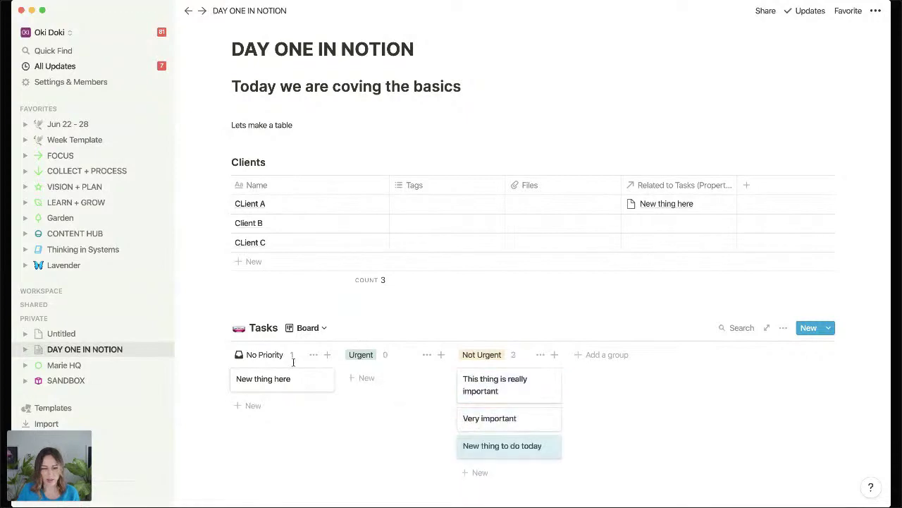
pyautogui.moveTo(288, 380); pyautogui.dragTo(468, 465)
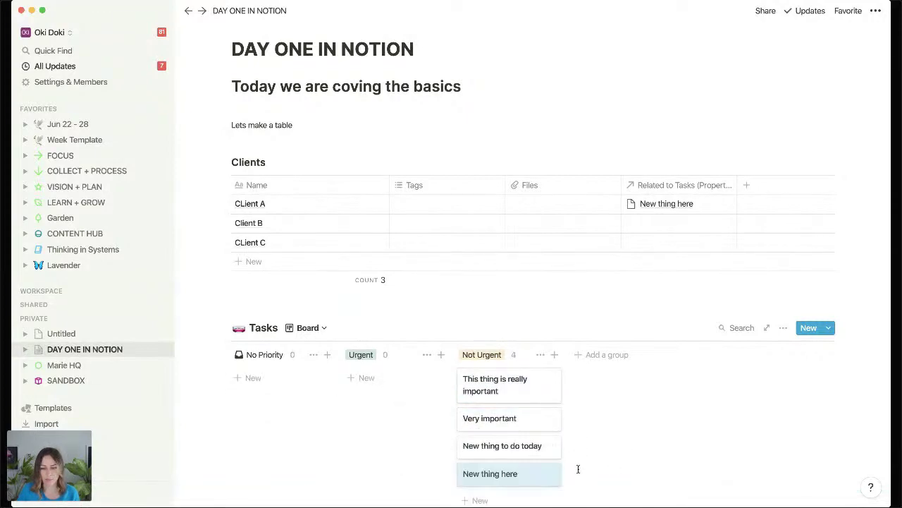
# Select the four Not Urgent cards and check their action menu without moving them.
pyautogui.moveTo(578, 470); pyautogui.dragTo(544, 394)
pyautogui.rightClick(543, 395)
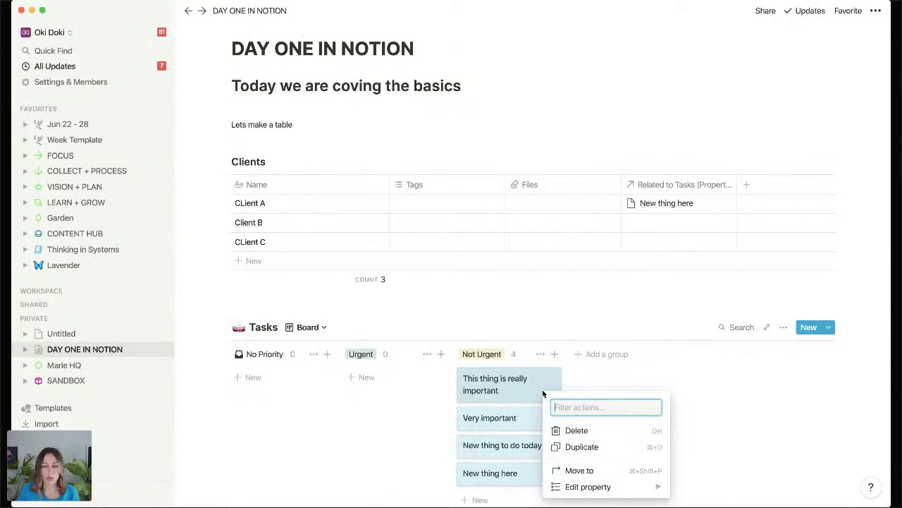
pyautogui.click(573, 471)
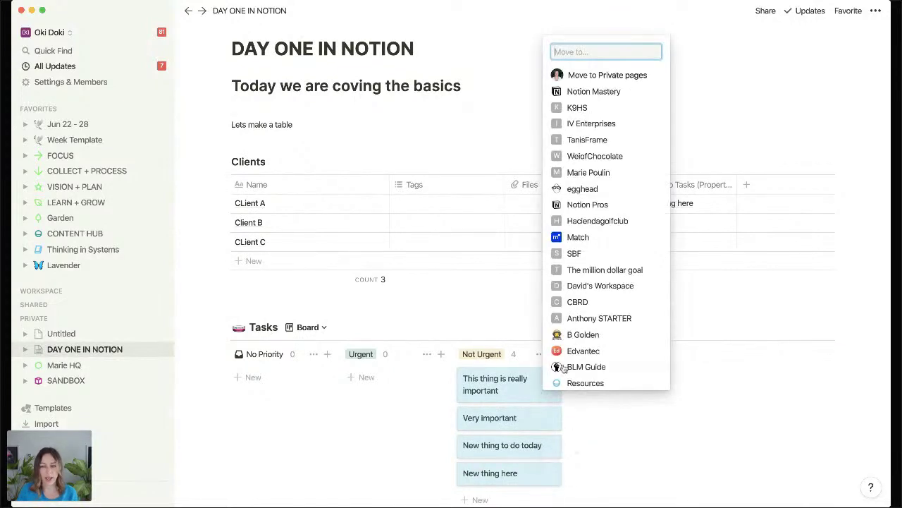
pyautogui.click(659, 456)
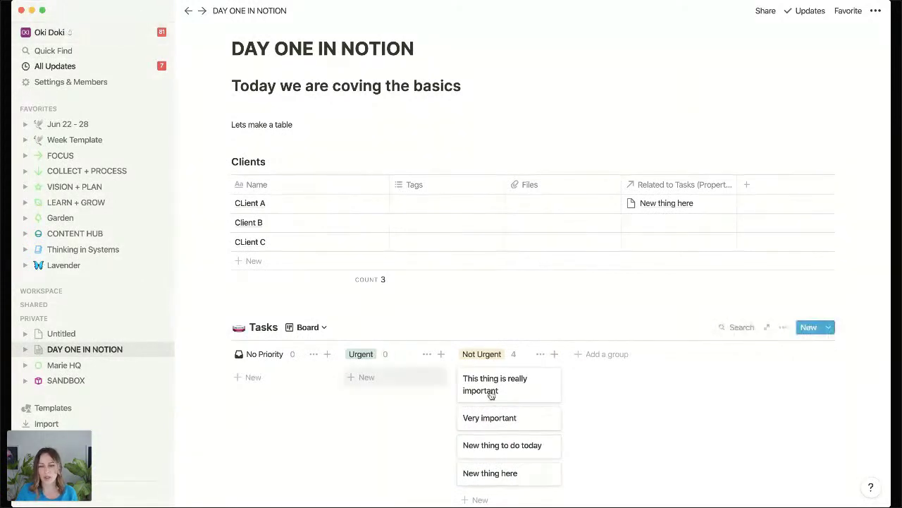
pyautogui.moveTo(587, 395); pyautogui.dragTo(549, 478)
pyautogui.scroll(-1, 541, 476)
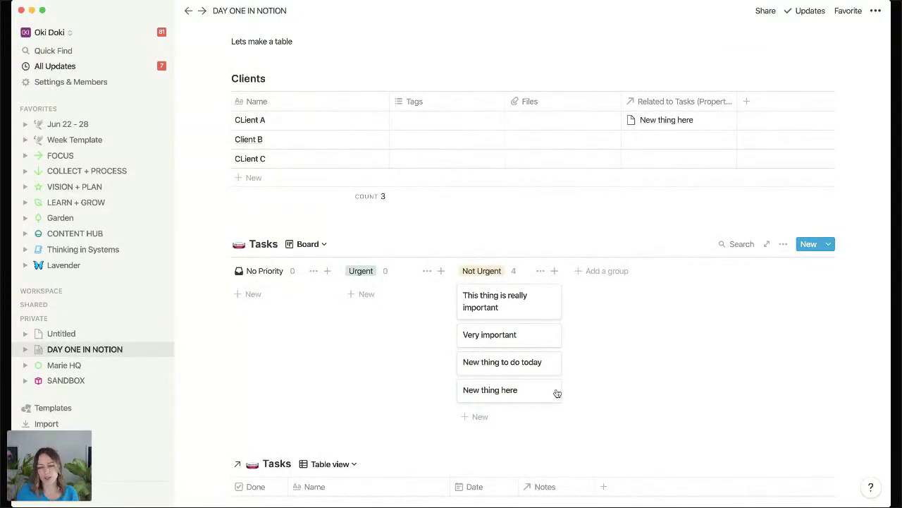
pyautogui.rightClick(532, 392)
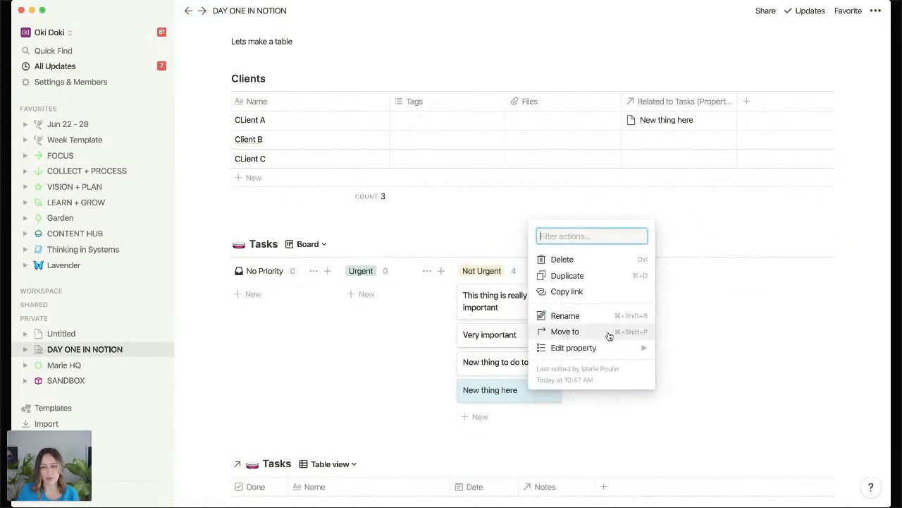
pyautogui.press('Escape')
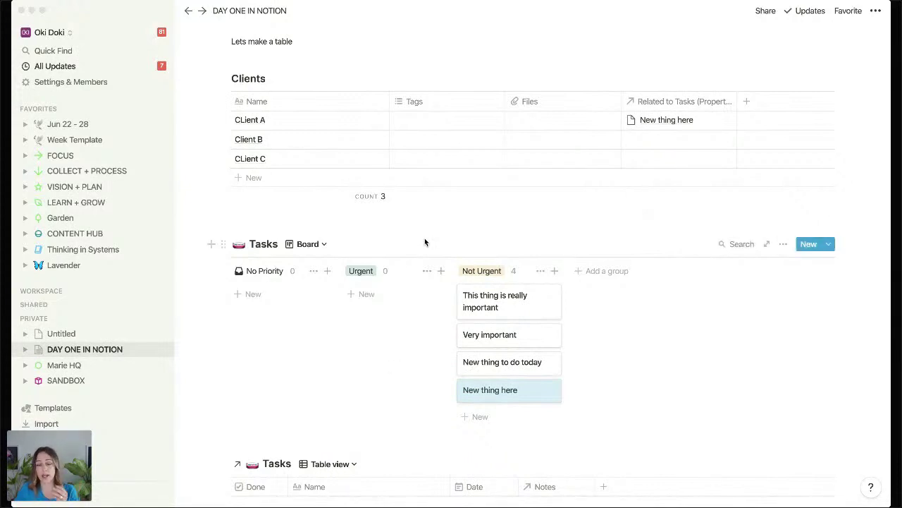
pyautogui.click(346, 305)
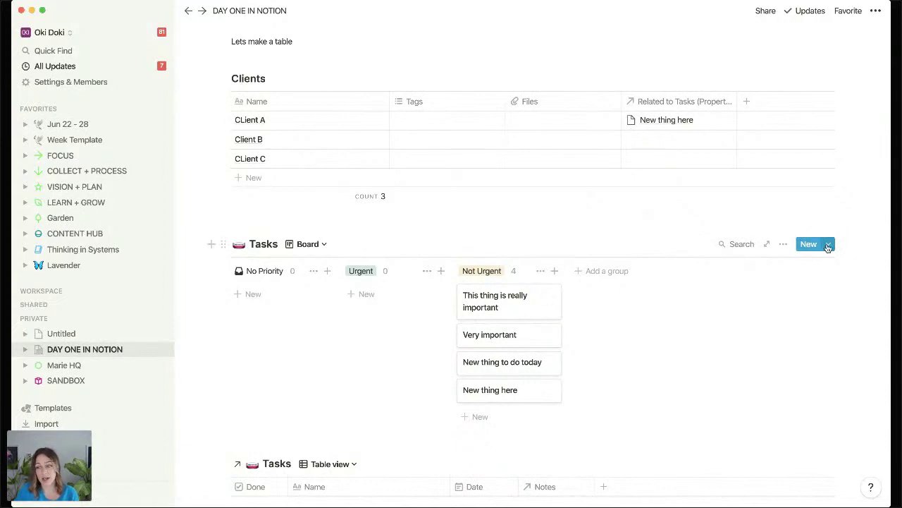
# Create a new Tasks template titled Client C with its Client set to CLient C.
pyautogui.click(828, 244)
pyautogui.click(726, 320)
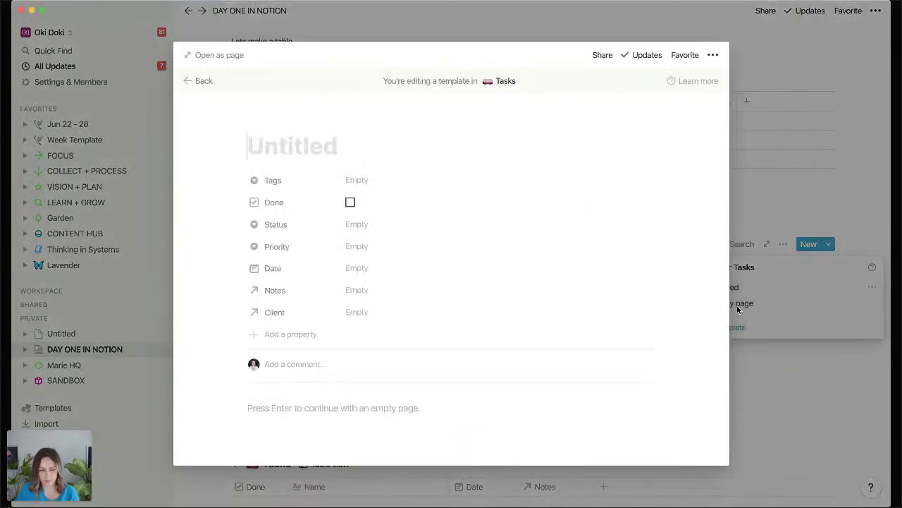
pyautogui.write('Clein')
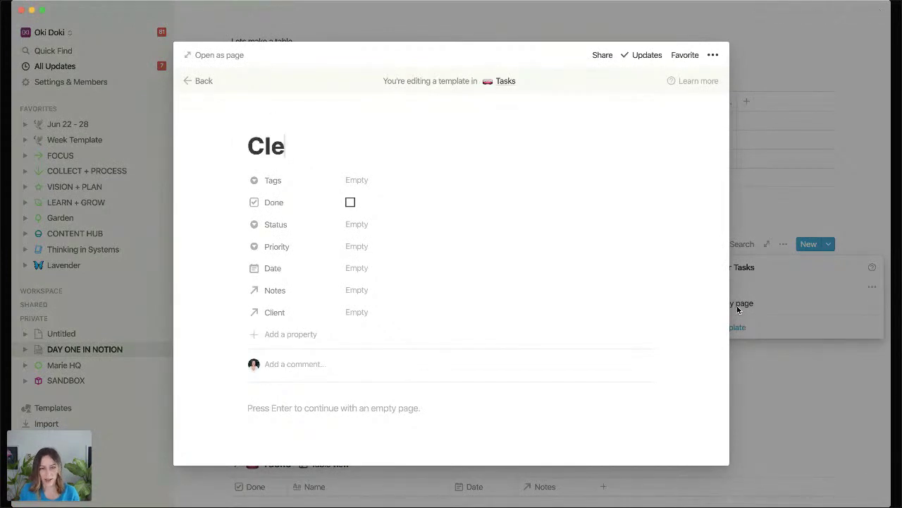
pyautogui.press('BackSpace')
pyautogui.press('BackSpace')
pyautogui.press('BackSpace')
pyautogui.write('ient C')
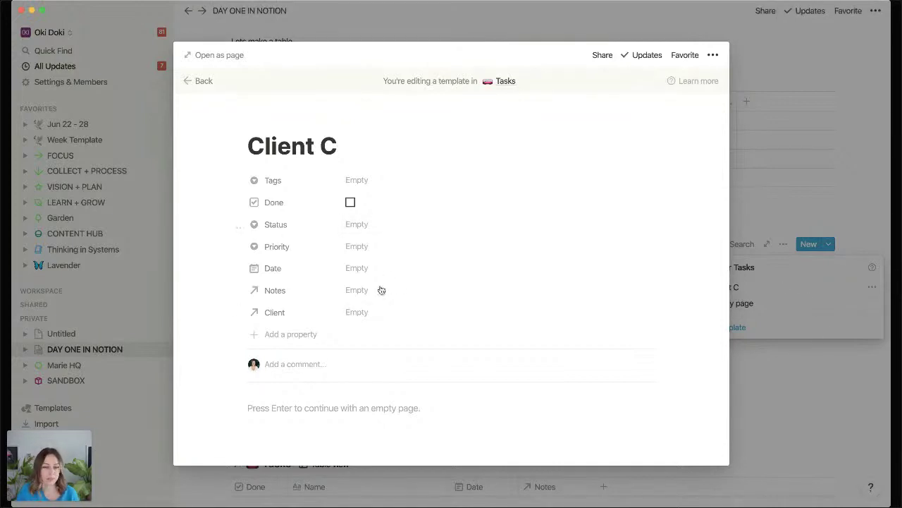
pyautogui.click(371, 312)
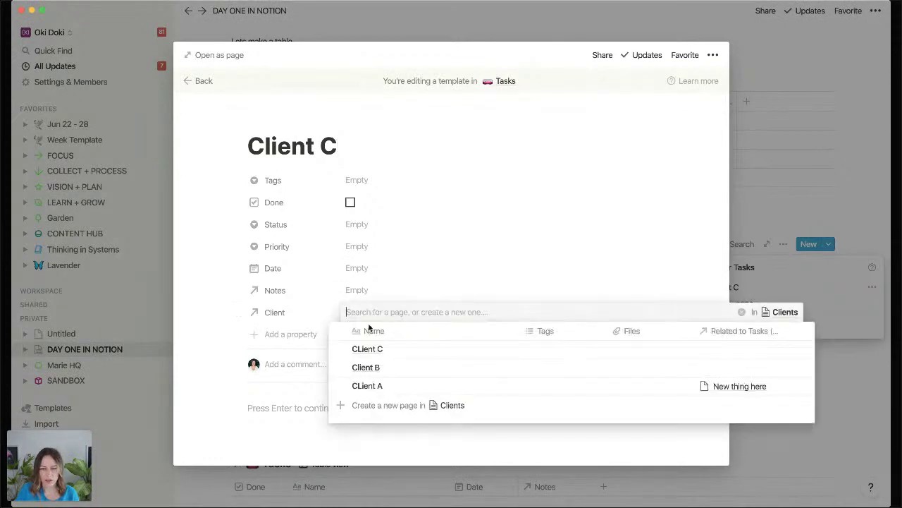
pyautogui.click(340, 350)
pyautogui.click(224, 326)
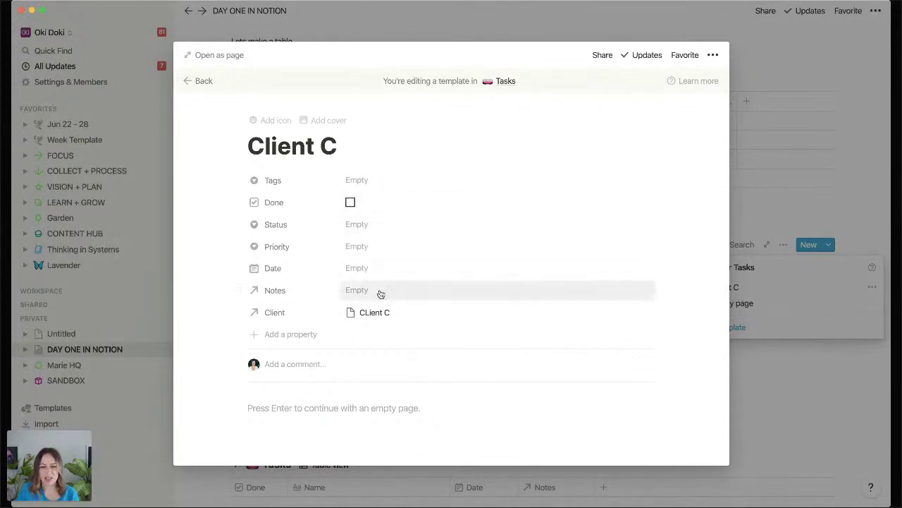
# Give the Client C template a rainbow icon and close the template editor.
pyautogui.click(260, 120)
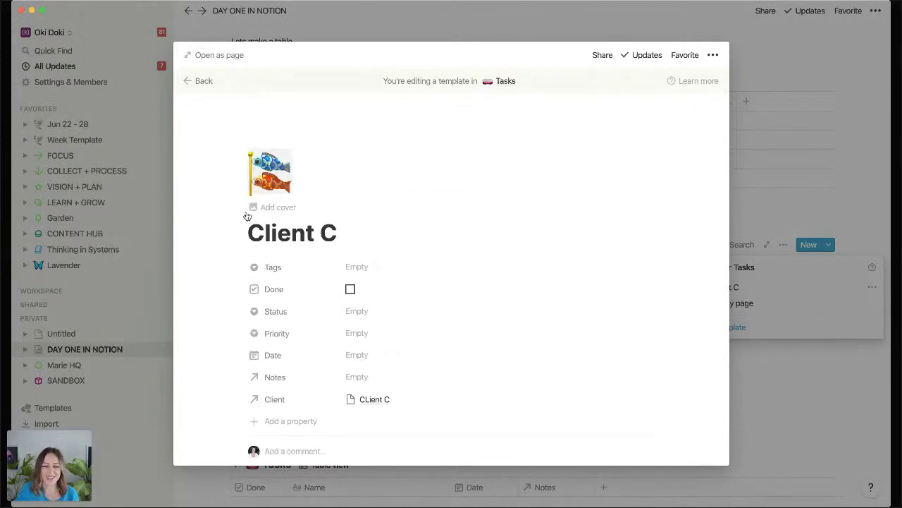
pyautogui.click(271, 188)
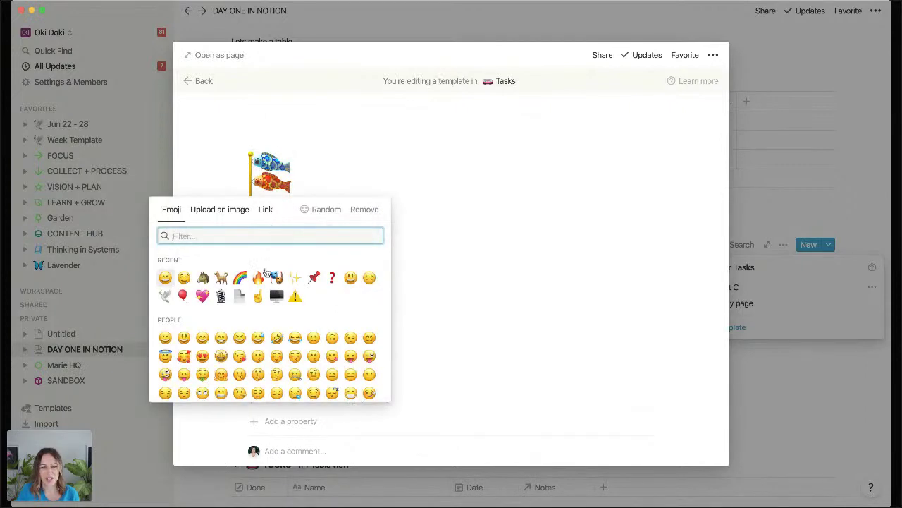
pyautogui.click(222, 275)
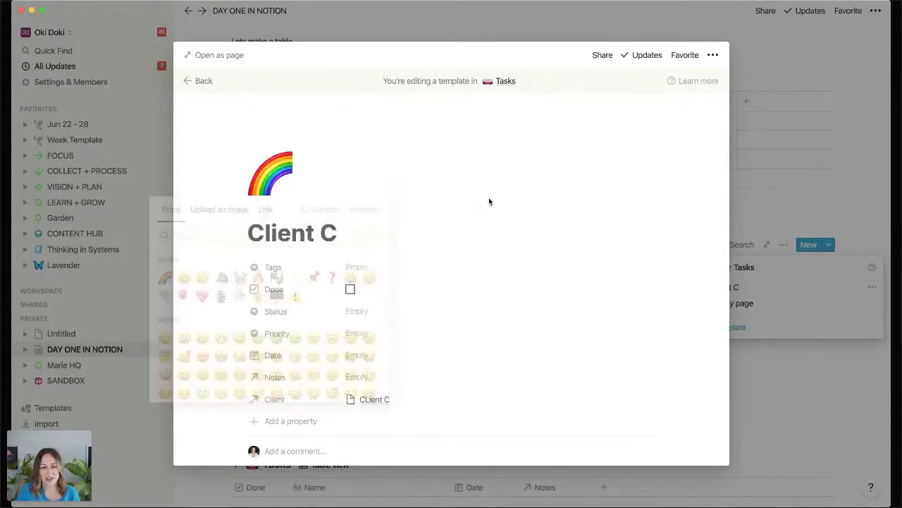
pyautogui.click(748, 187)
pyautogui.click(366, 349)
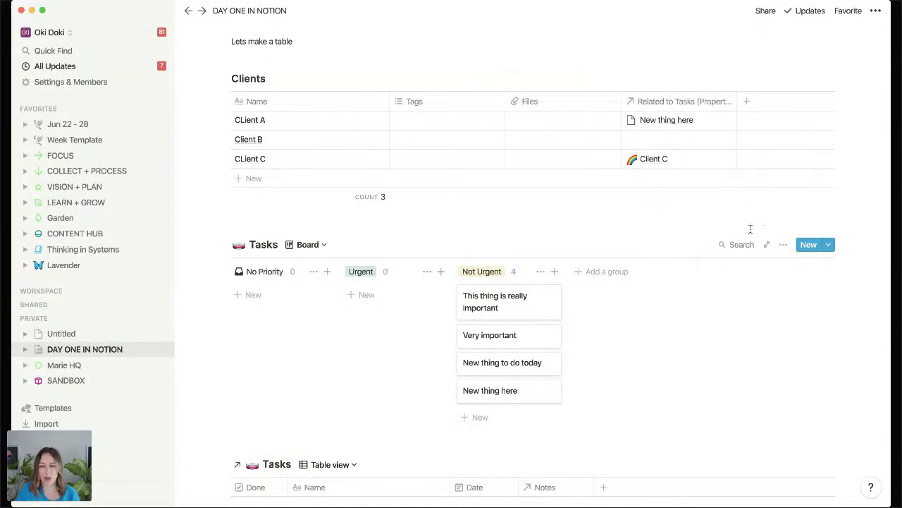
# Switch Tasks to the Default view table and add a task named Task from the Client C template.
pyautogui.click(310, 245)
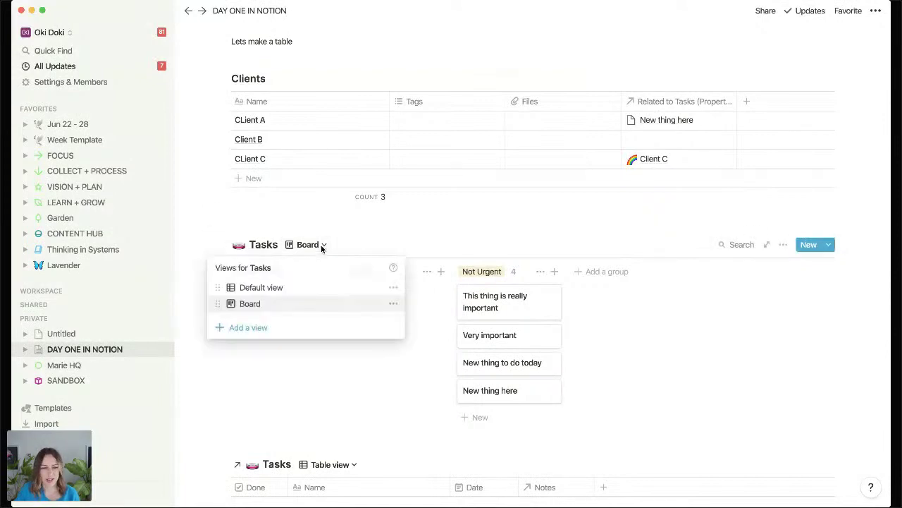
pyautogui.click(258, 289)
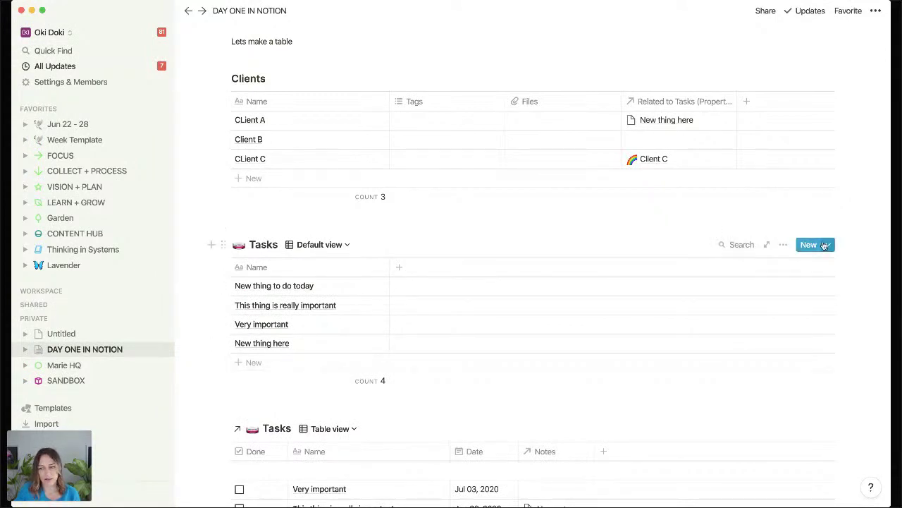
pyautogui.click(827, 244)
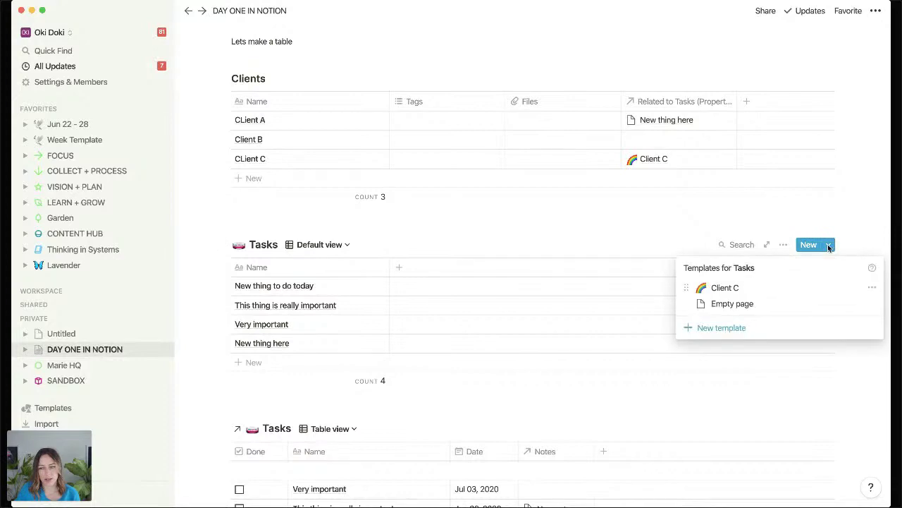
pyautogui.click(723, 288)
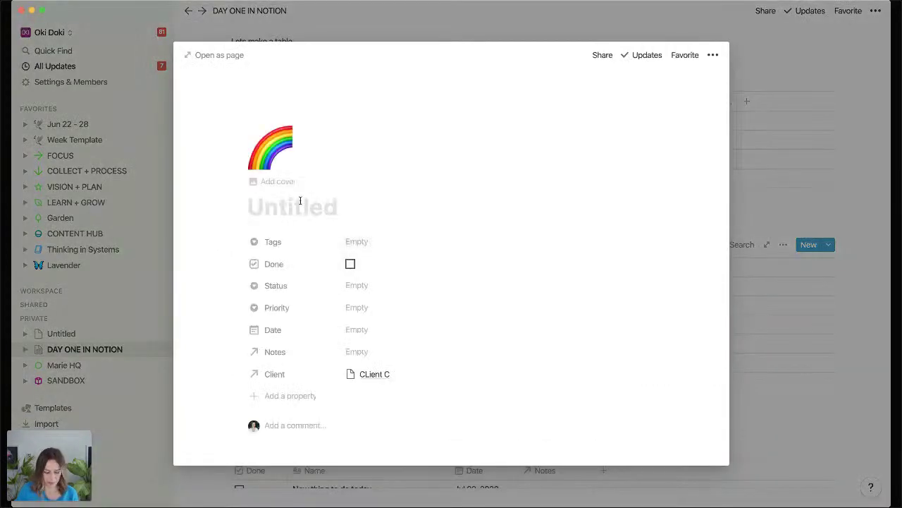
pyautogui.write('Task')
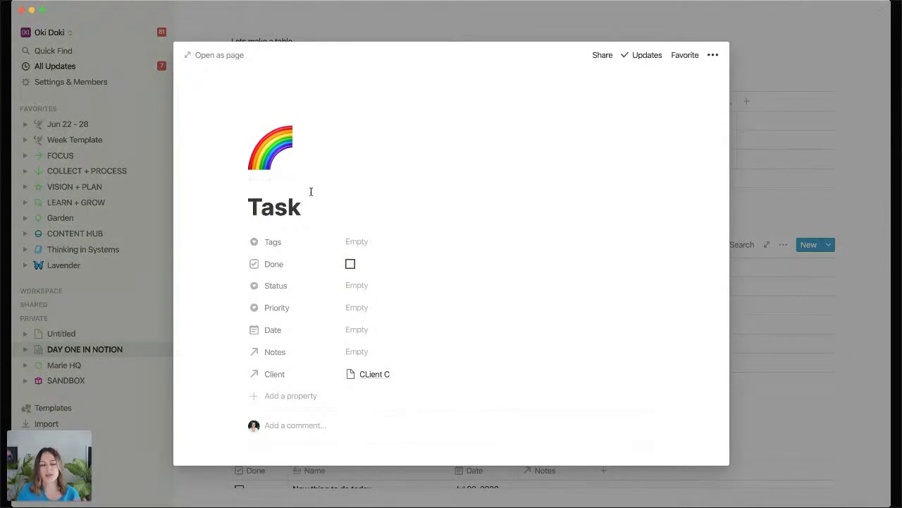
pyautogui.scroll(-1, 386, 377)
pyautogui.scroll(-1, 385, 380)
pyautogui.click(372, 378)
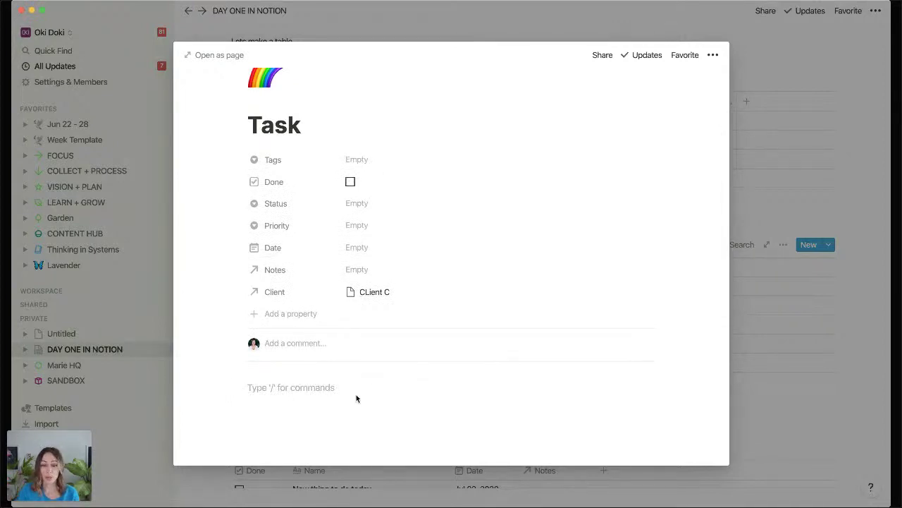
pyautogui.click(825, 295)
# Create a new Tasks template titled Webinar.
pyautogui.click(829, 244)
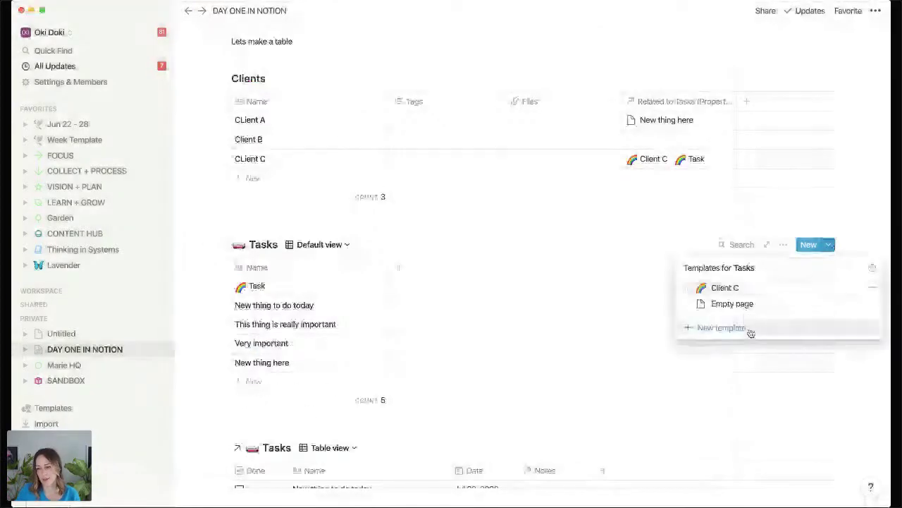
pyautogui.click(751, 330)
pyautogui.write('Webinar')
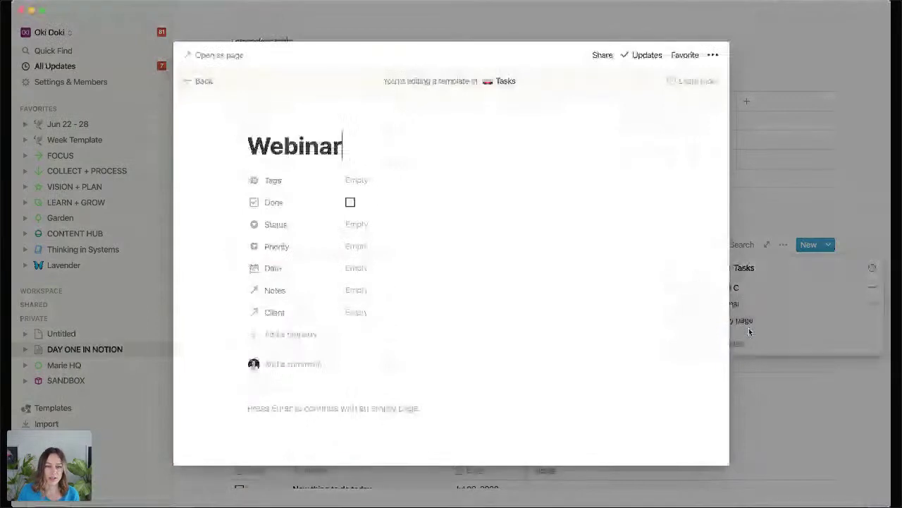
# Add to-dos Set up the landing page, Share the link and Prep notes to the Webinar template.
pyautogui.click(352, 409)
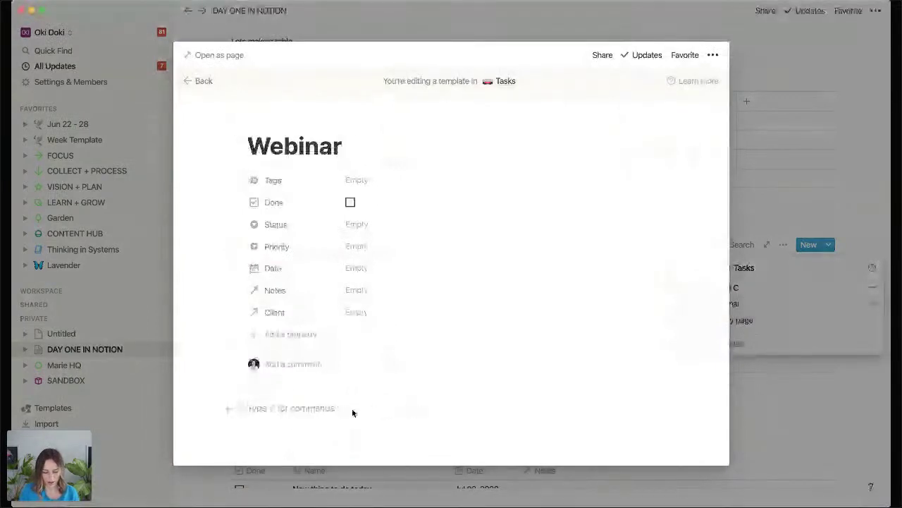
pyautogui.write('[]Set u')
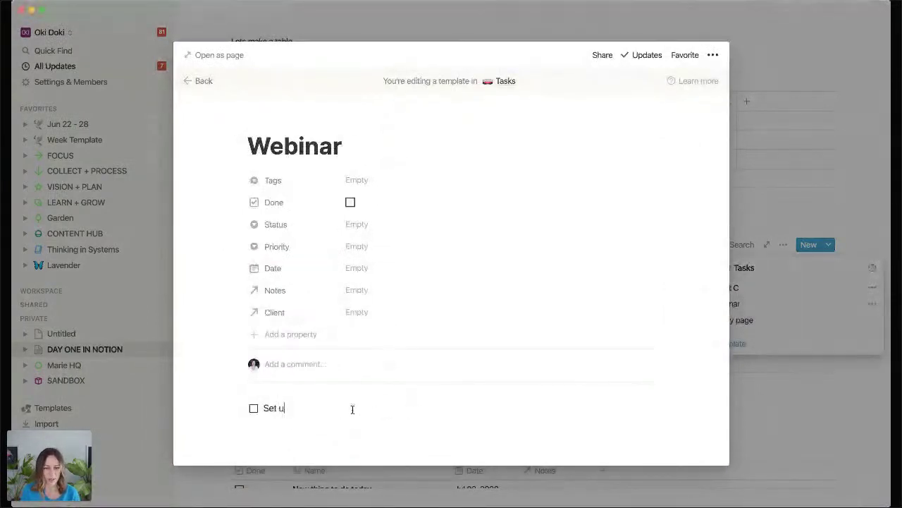
pyautogui.write('p the landing page')
pyautogui.press('Return')
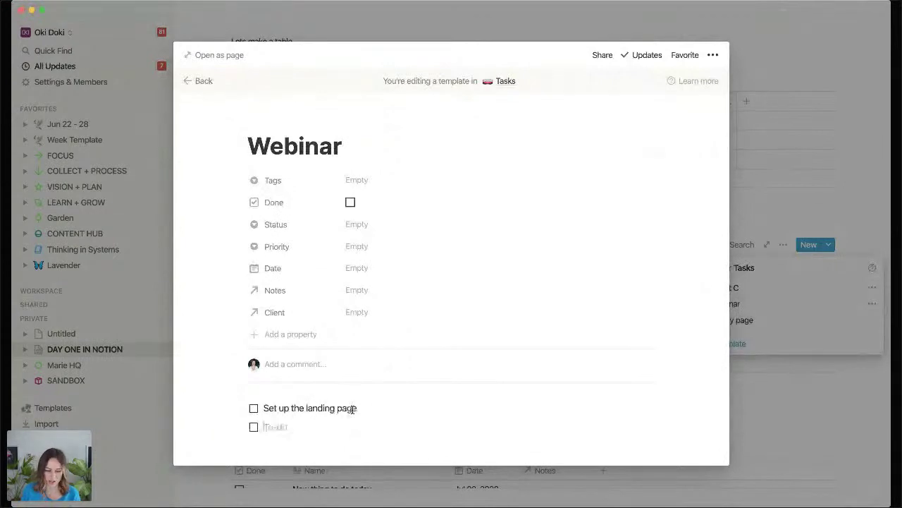
pyautogui.write('Share the link')
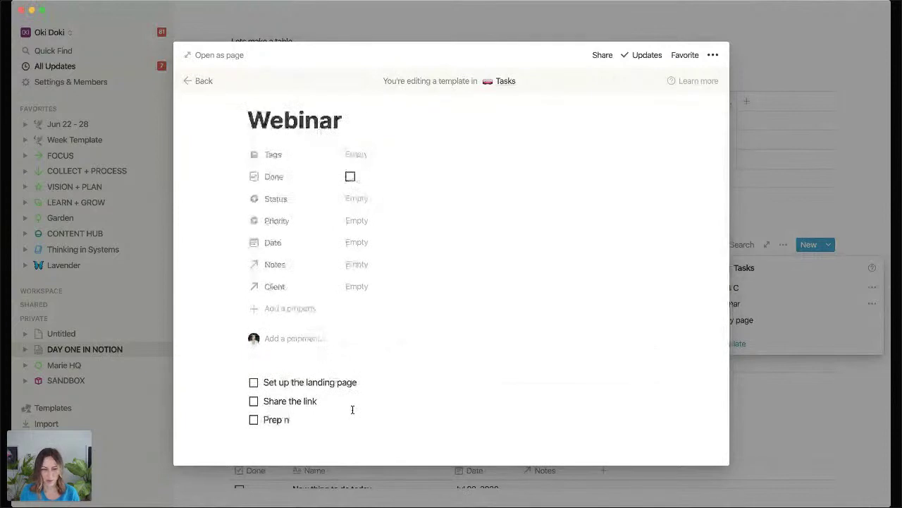
pyautogui.write('otes')
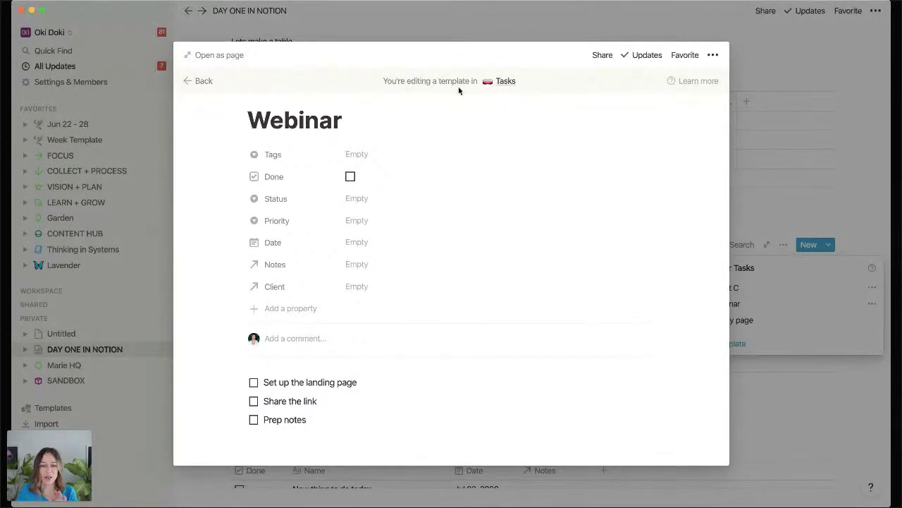
pyautogui.click(800, 212)
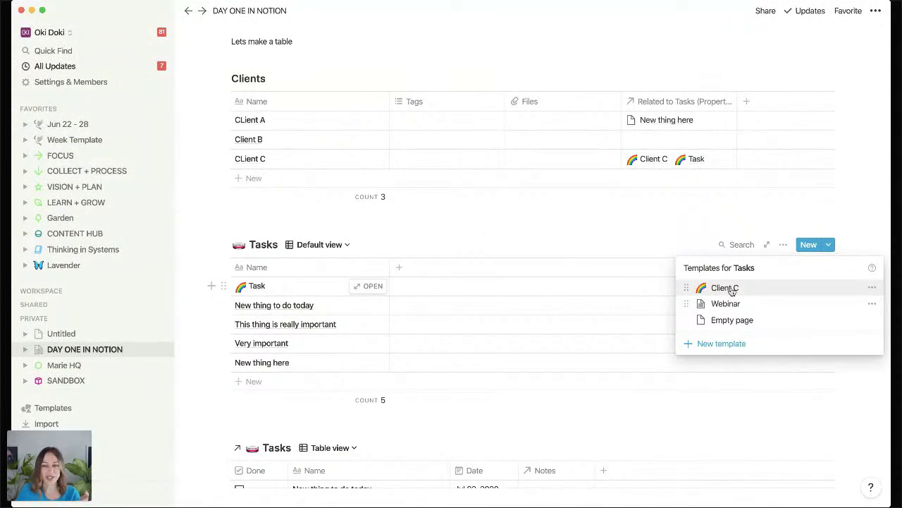
# Edit the Client C template to add the body line 'List of client tasks'.
pyautogui.click(873, 290)
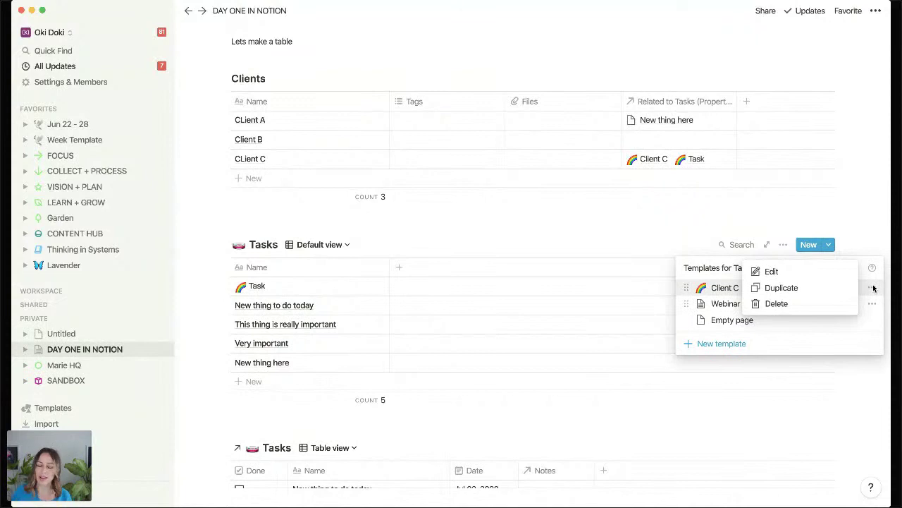
pyautogui.click(836, 270)
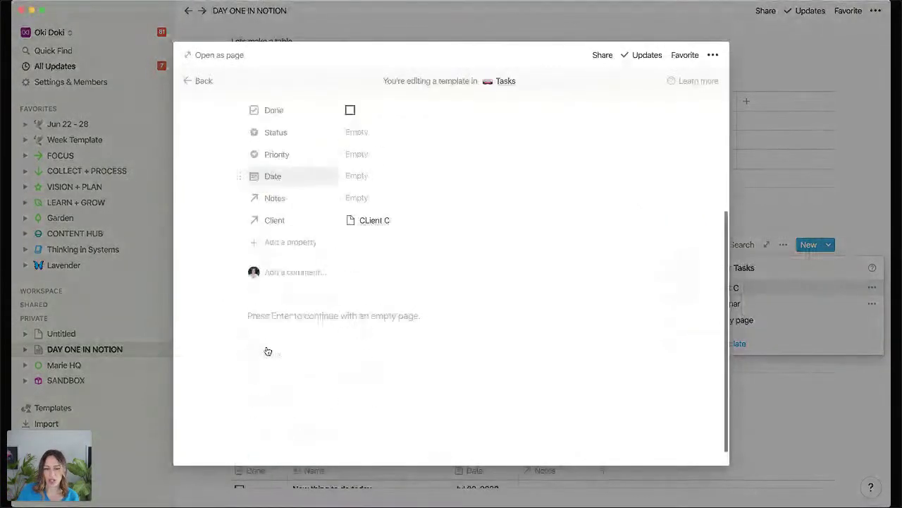
pyautogui.click(299, 332)
pyautogui.write('Li')
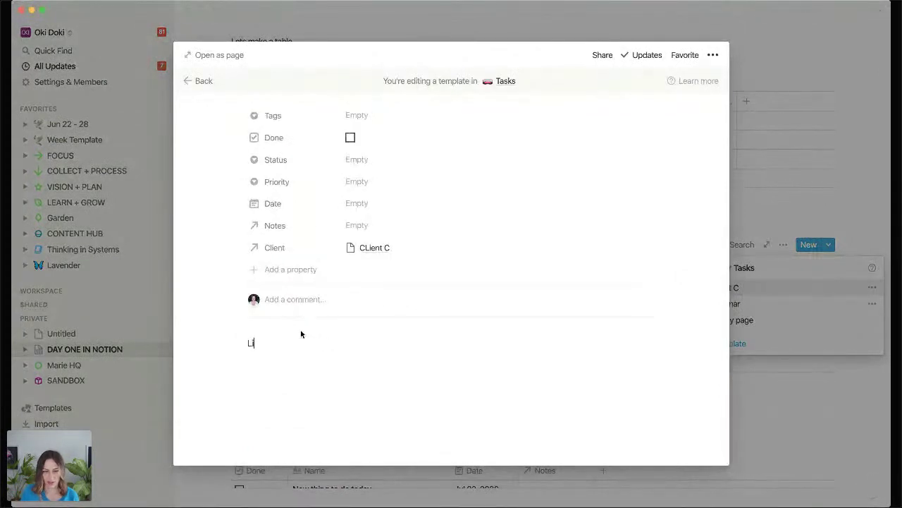
pyautogui.write('st of client tas')
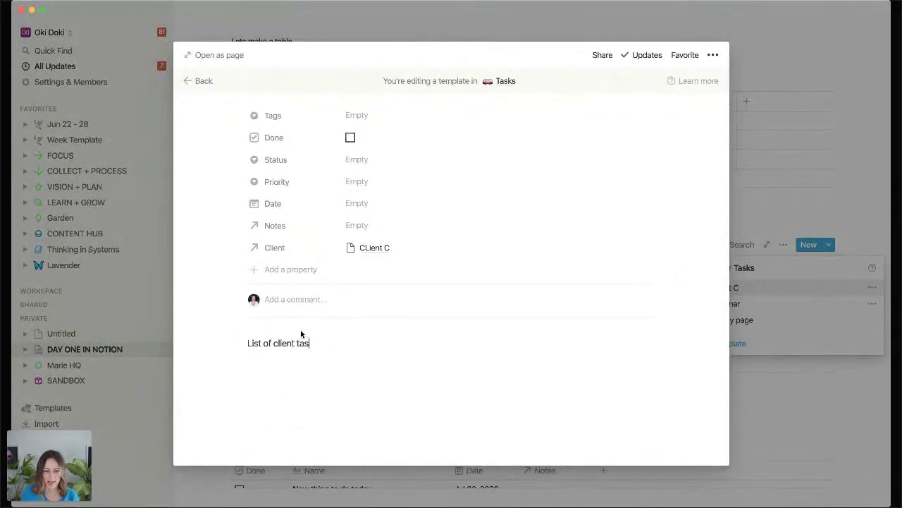
pyautogui.write('ks')
pyautogui.press('Return')
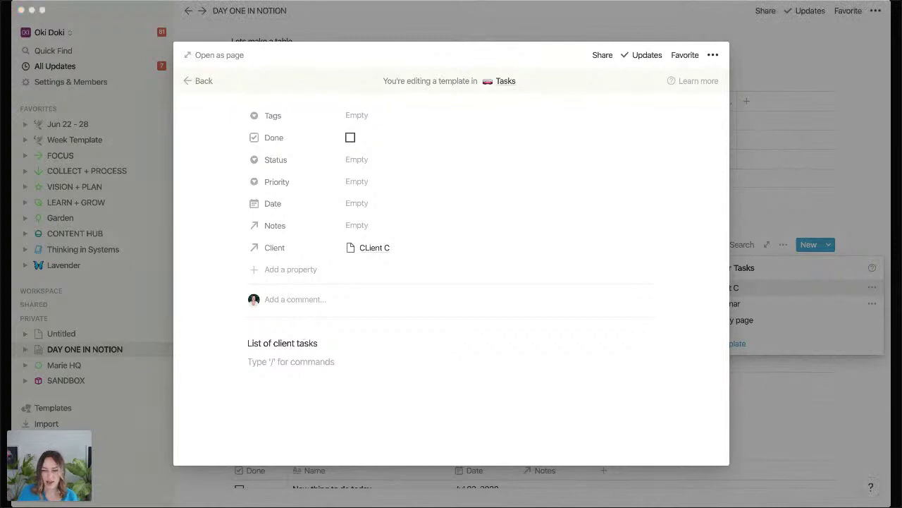
pyautogui.click(216, 486)
pyautogui.click(261, 381)
# Add a Tasks row named New task and apply the Webinar template's to-do checklist to it.
pyautogui.click(262, 381)
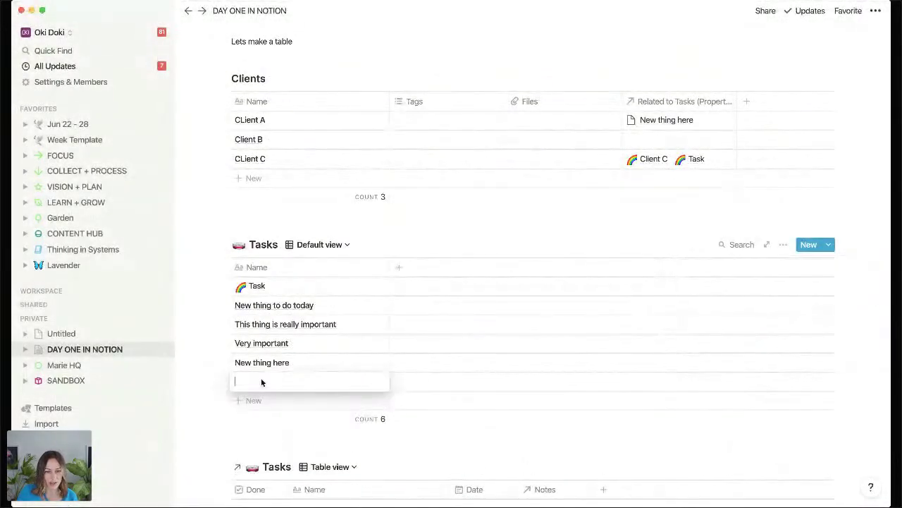
pyautogui.write('New tas')
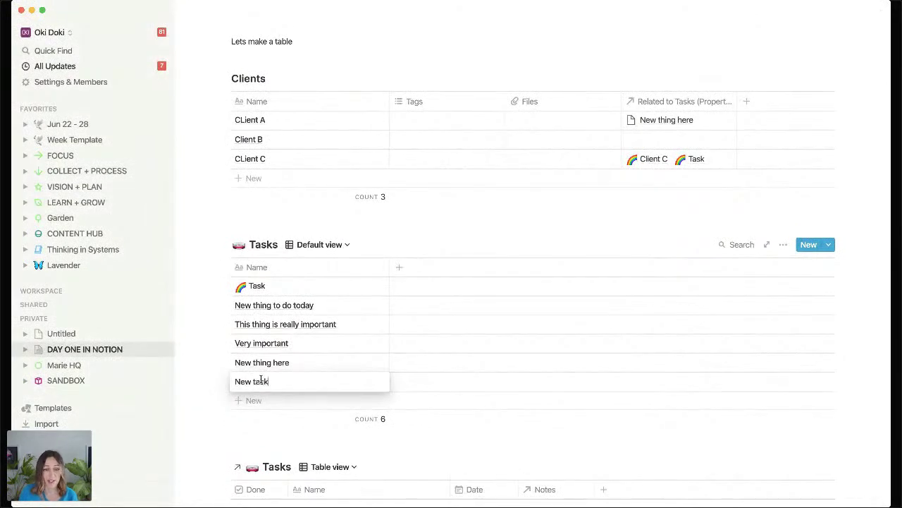
pyautogui.write('k')
pyautogui.press('Escape')
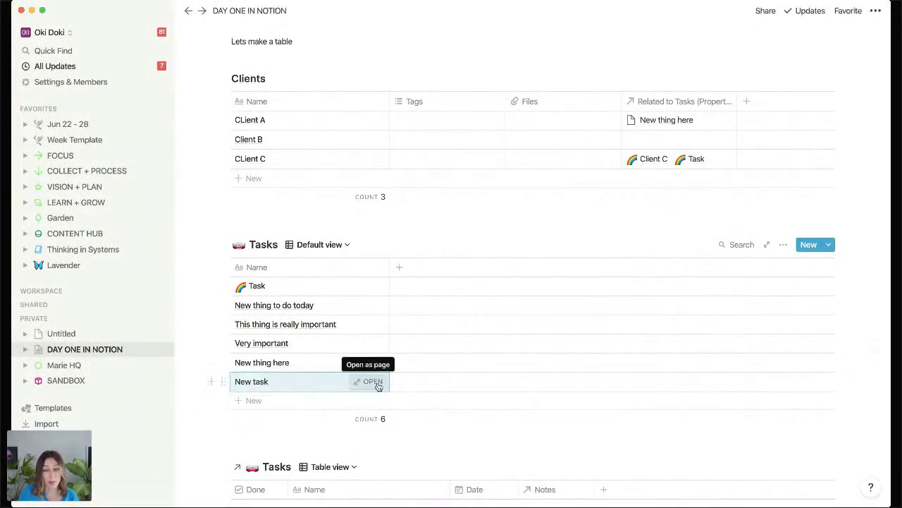
pyautogui.click(377, 382)
pyautogui.scroll(-2, 355, 379)
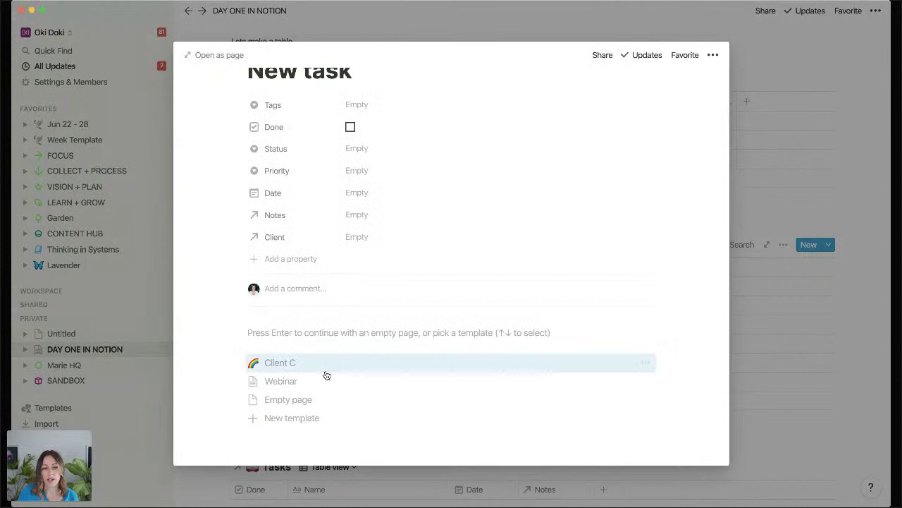
pyautogui.click(280, 381)
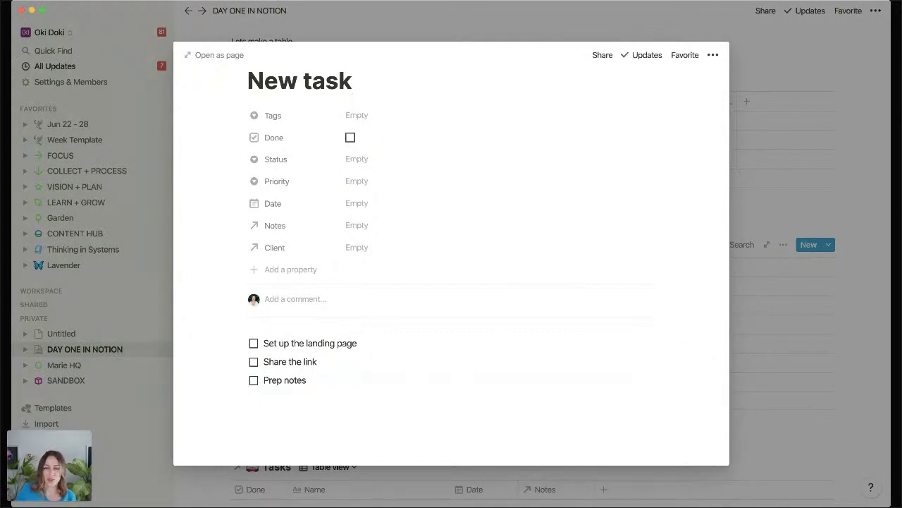
pyautogui.click(837, 223)
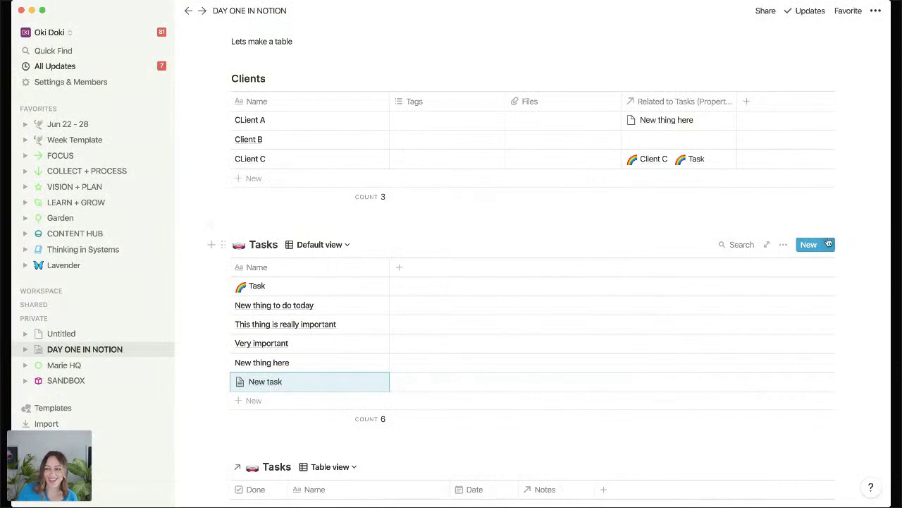
pyautogui.click(830, 245)
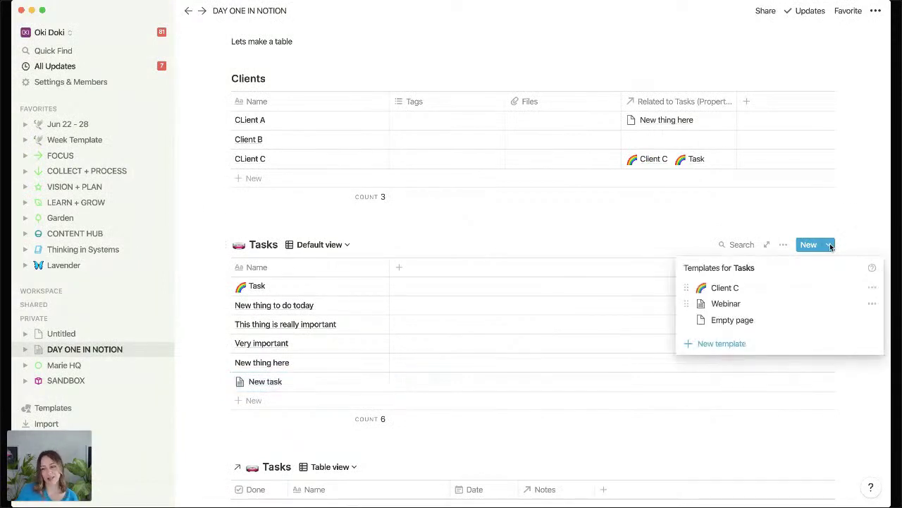
pyautogui.click(321, 222)
# Insert an inline table on a new line below Lets make a table.
pyautogui.scroll(3, 322, 222)
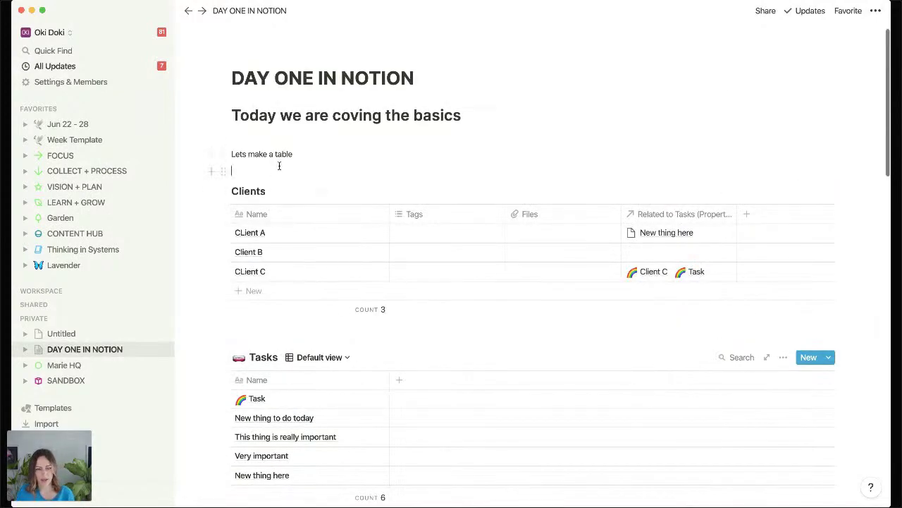
pyautogui.press('Return')
pyautogui.write('/pro')
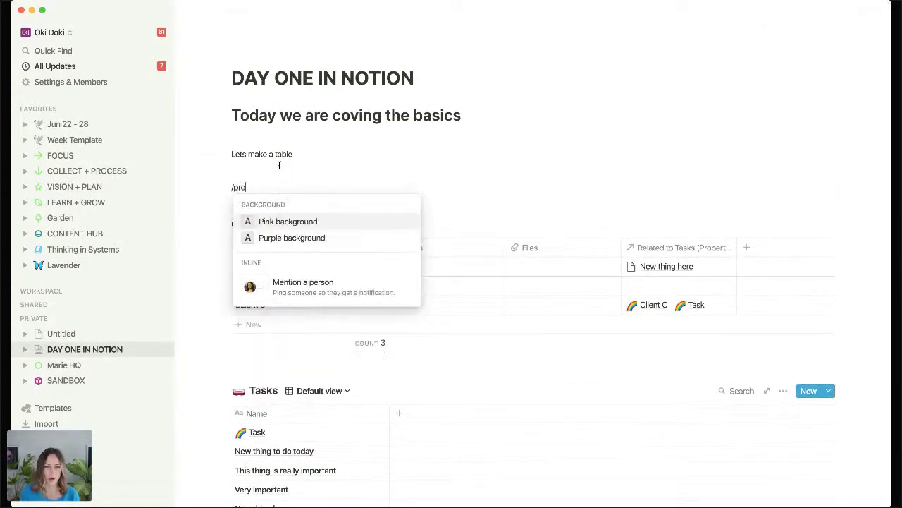
pyautogui.press('BackSpace')
pyautogui.press('BackSpace')
pyautogui.press('BackSpace')
pyautogui.write('table')
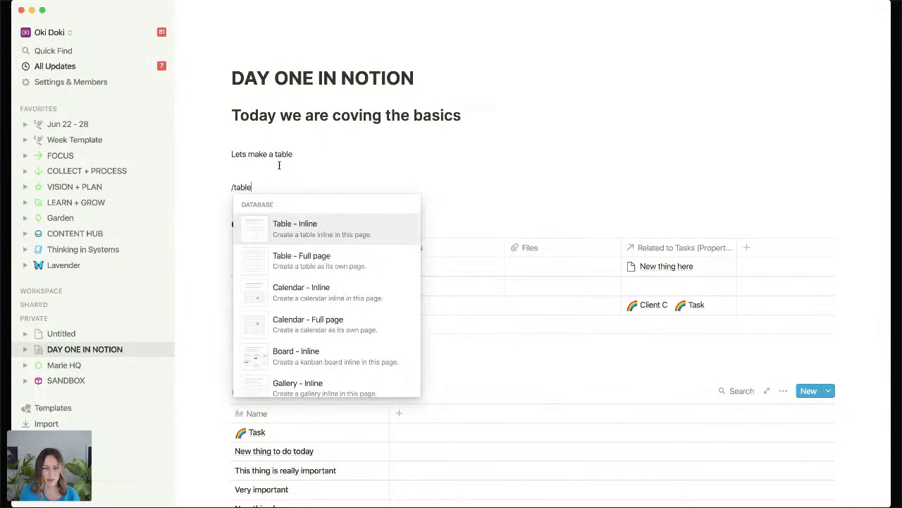
pyautogui.press('Return')
# Title the table Projects and enter BIG PROJECT as its first row's name.
pyautogui.write('Proej')
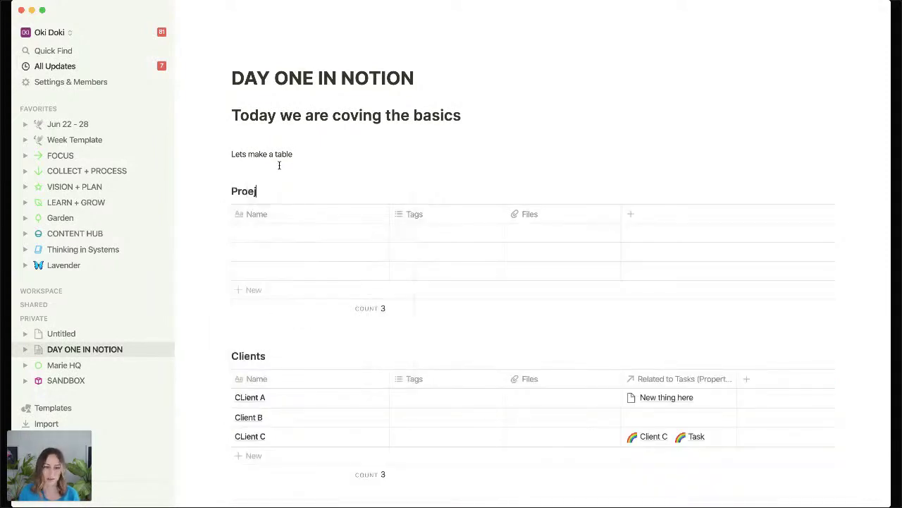
pyautogui.write('cts')
pyautogui.click(257, 191)
pyautogui.press('BackSpace')
pyautogui.press('BackSpace')
pyautogui.write('je')
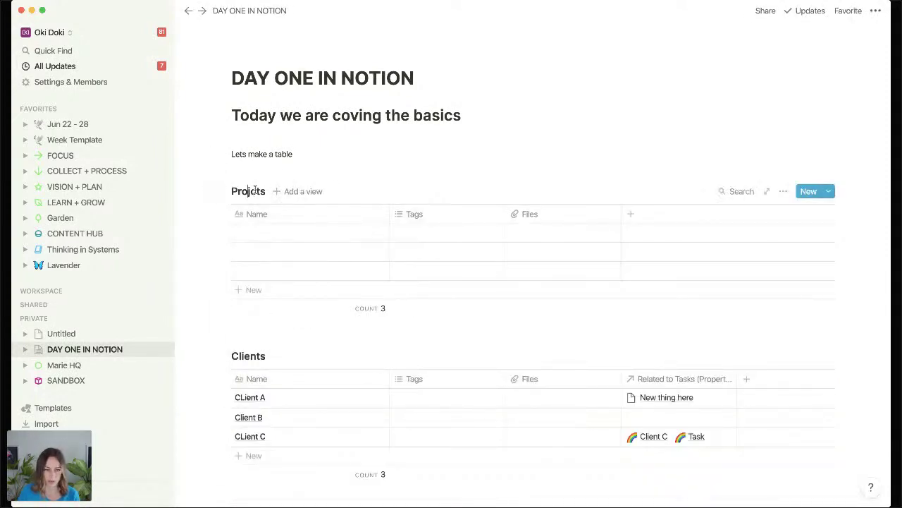
pyautogui.click(258, 235)
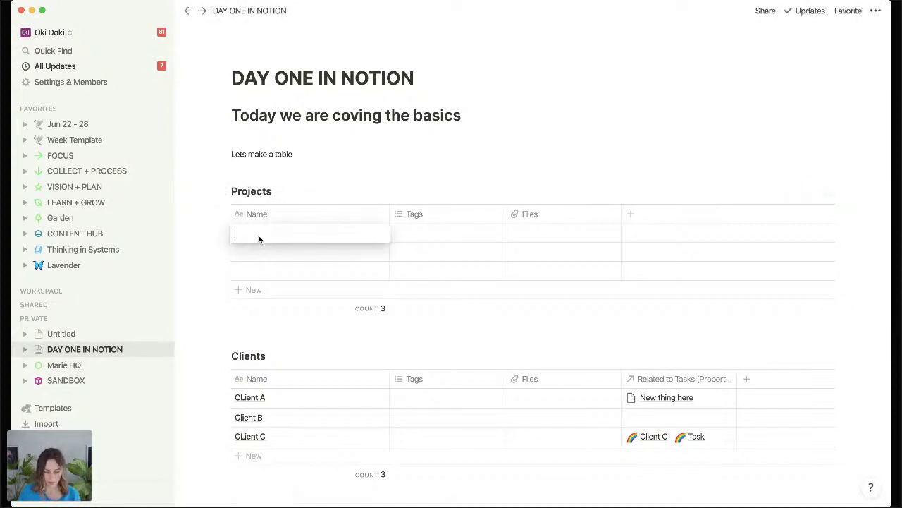
pyautogui.write('BIG')
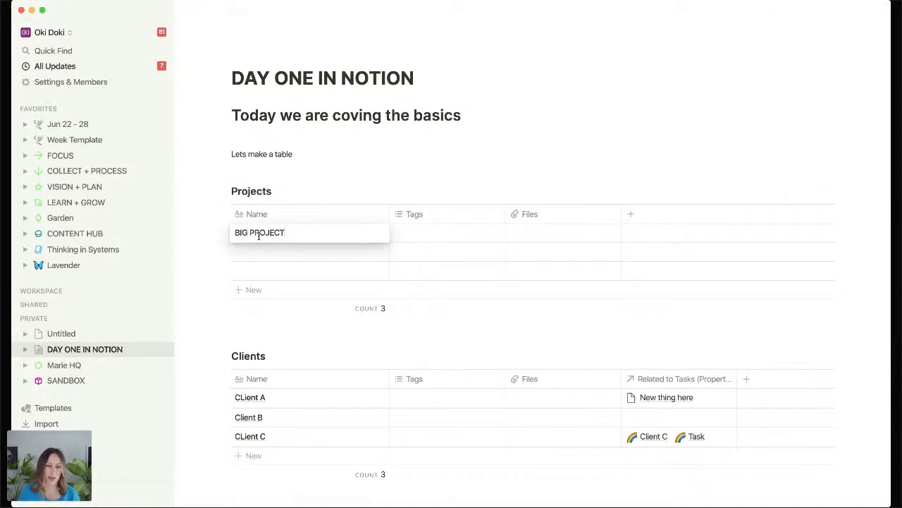
pyautogui.write(' PROJECT')
pyautogui.press('Escape')
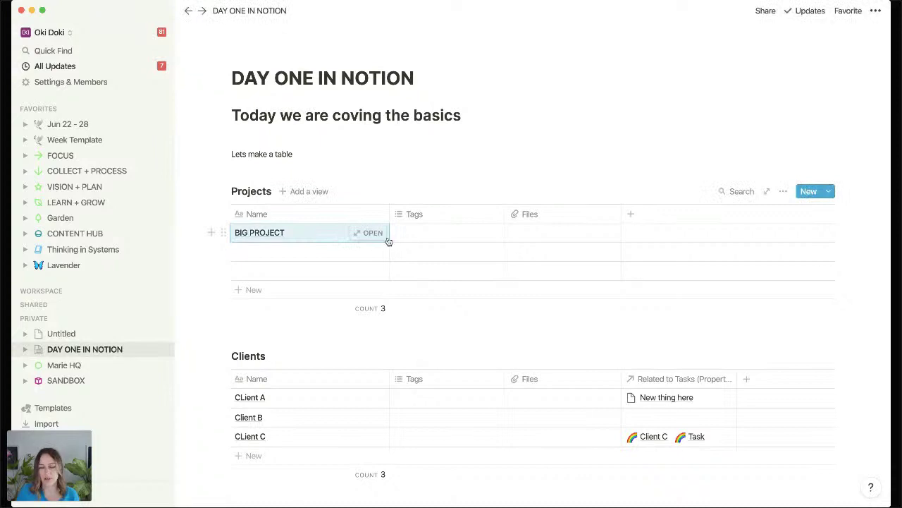
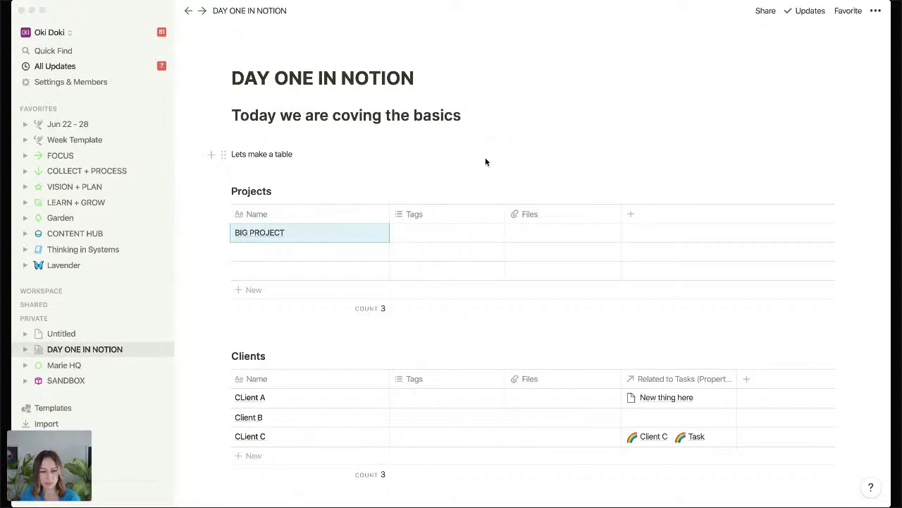
# From the Projects New-button menu, create a template titled 'Webinar project' and close its editor.
pyautogui.click(829, 191)
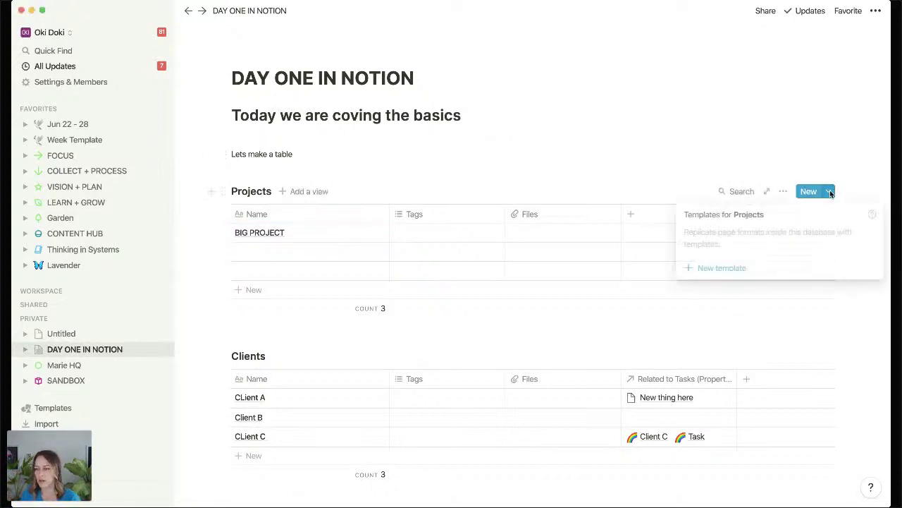
pyautogui.click(719, 268)
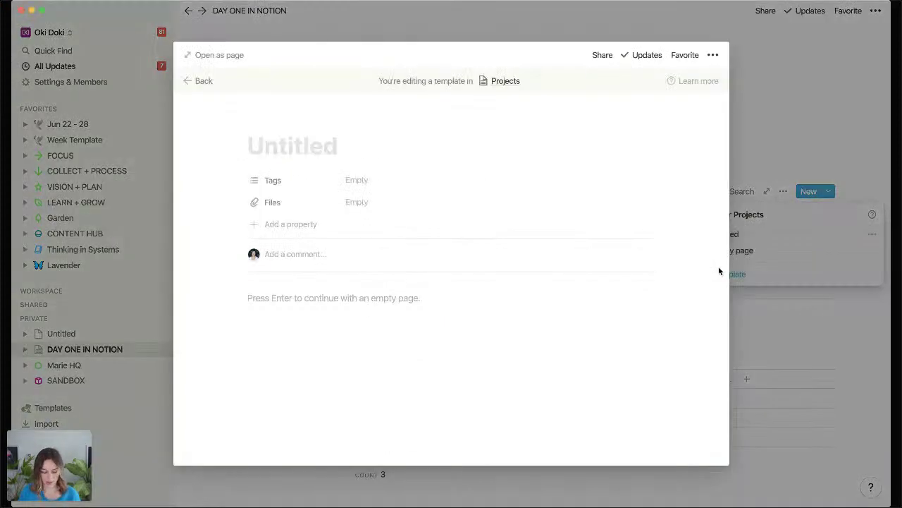
pyautogui.write('Webinar ')
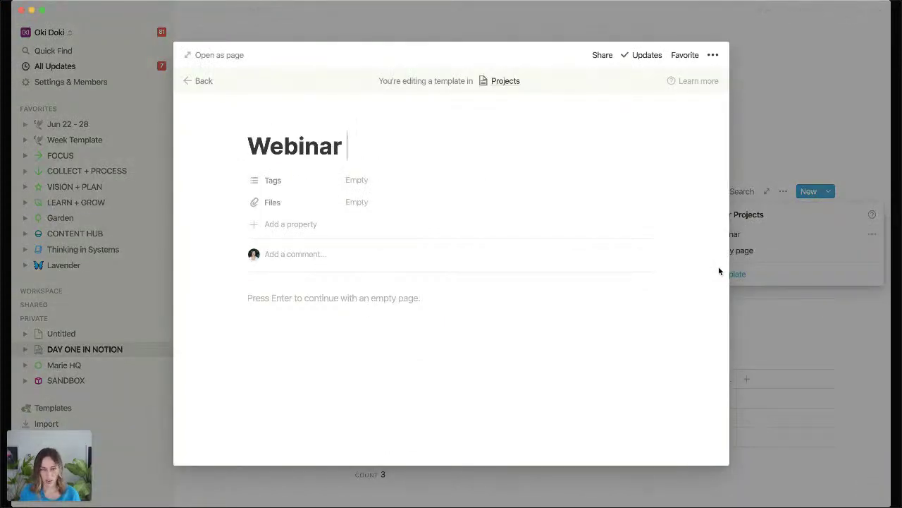
pyautogui.write('project')
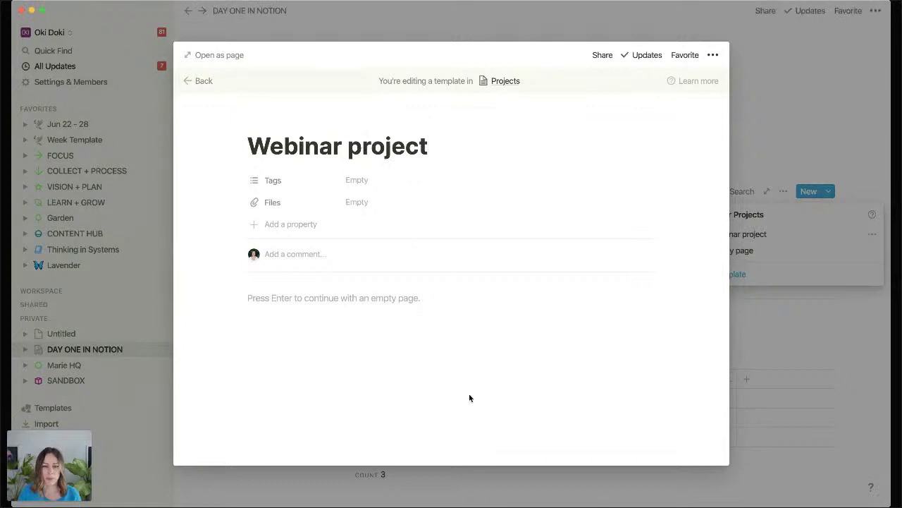
pyautogui.press('Return')
pyautogui.press('Return')
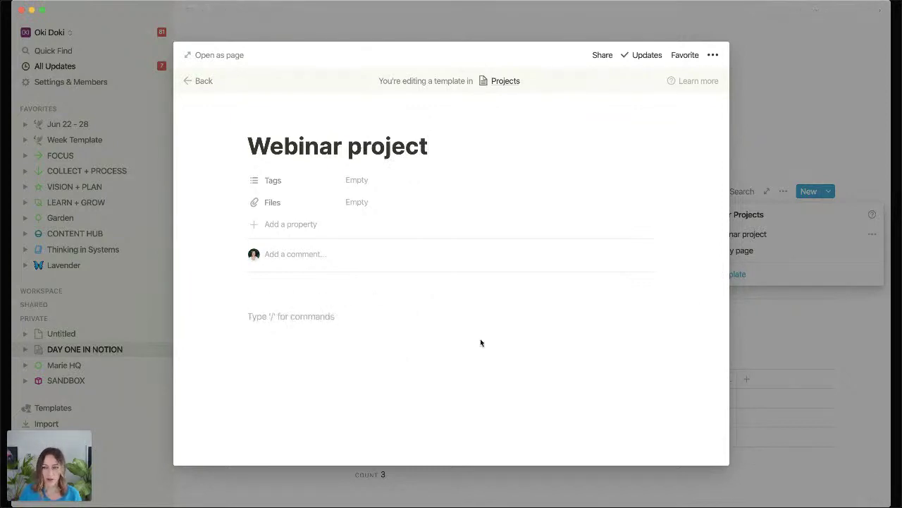
pyautogui.click(773, 316)
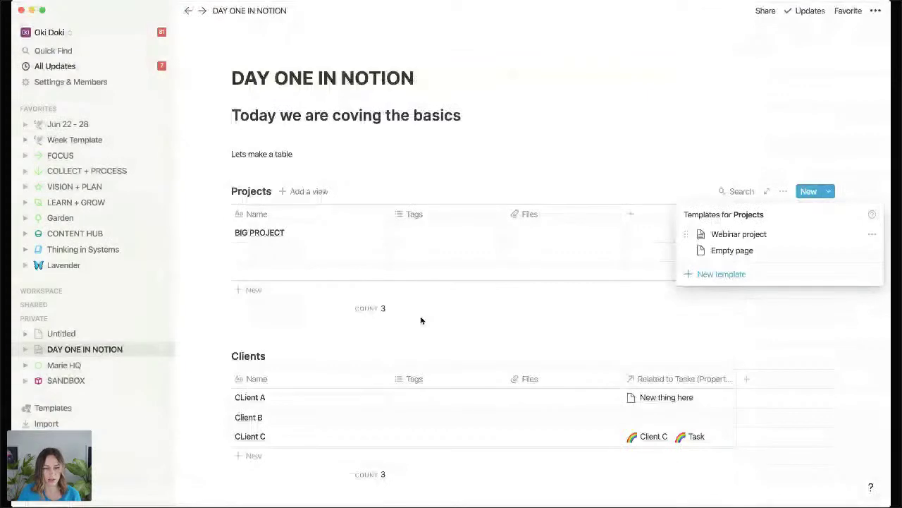
# Copy the link to the Tasks table block.
pyautogui.click(421, 320)
pyautogui.scroll(-3, 224, 379)
pyautogui.click(223, 379)
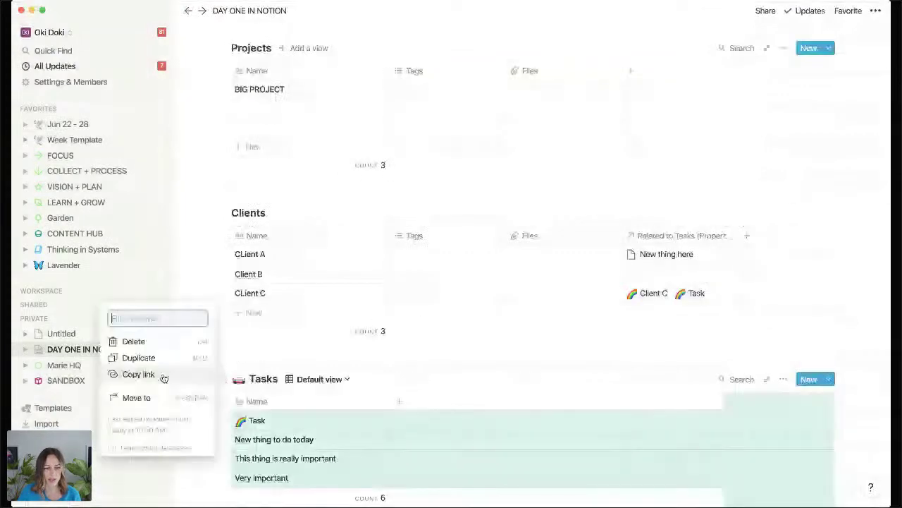
pyautogui.click(164, 376)
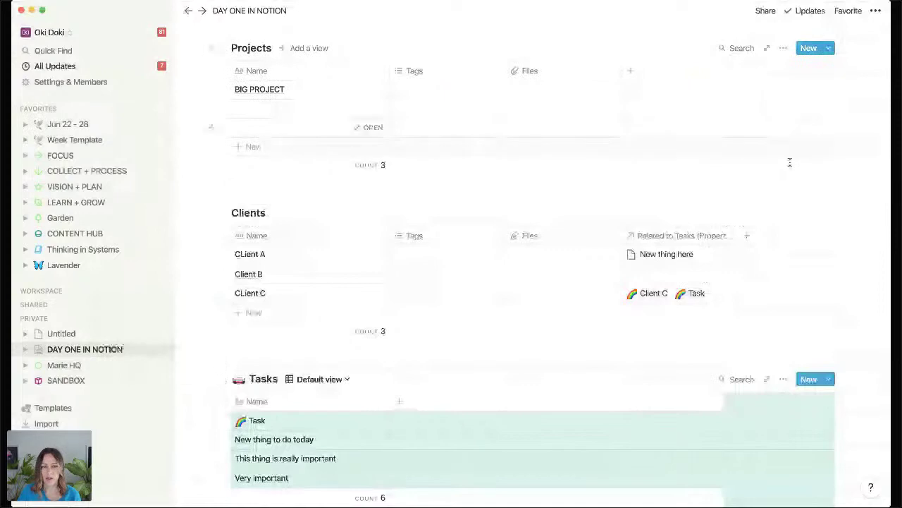
pyautogui.scroll(1, 787, 118)
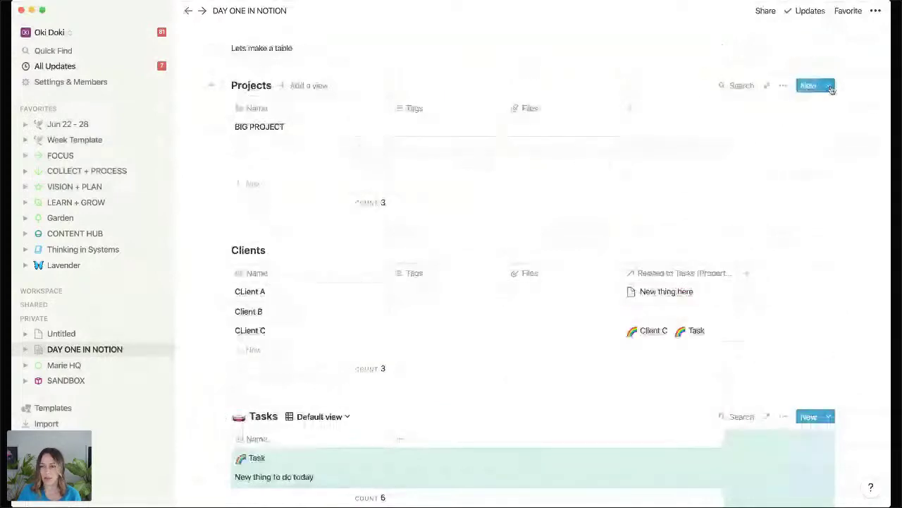
# Paste the Tasks link into the Webinar project template as a linked Tasks database.
pyautogui.click(829, 85)
pyautogui.click(872, 128)
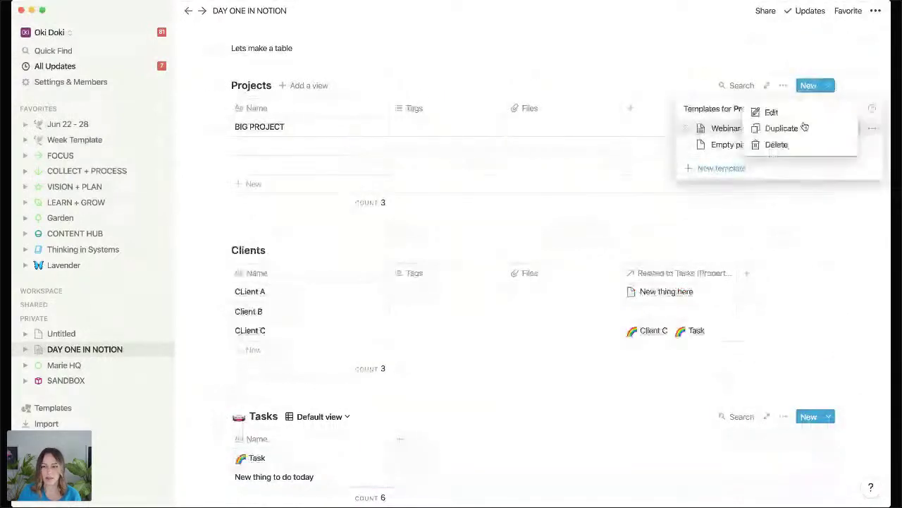
pyautogui.click(804, 113)
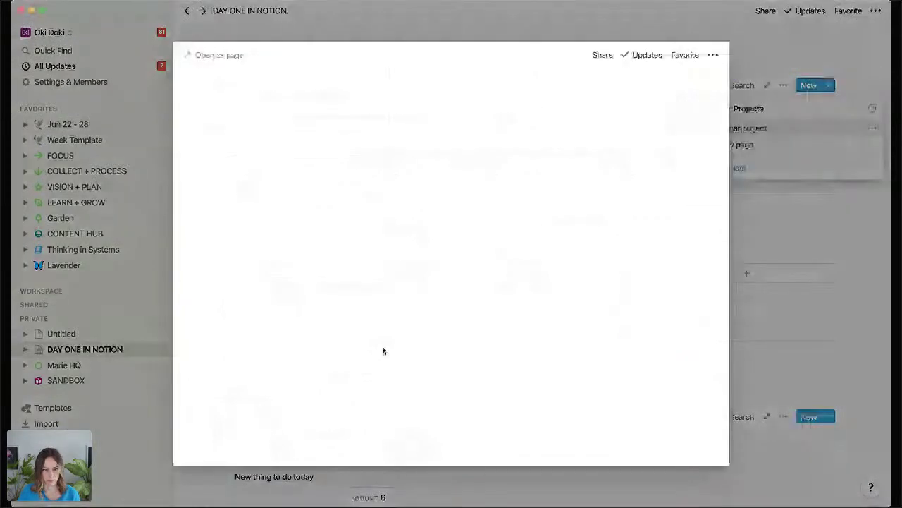
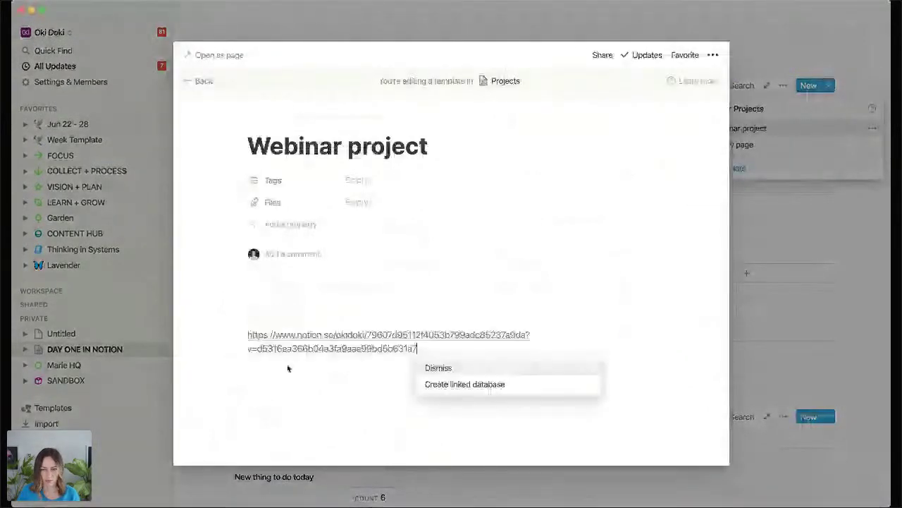
pyautogui.click(489, 386)
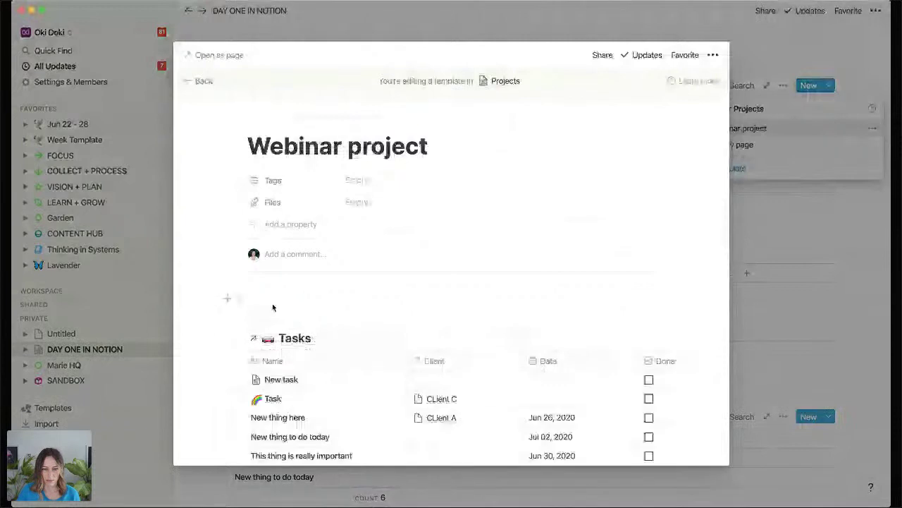
# Add a Relation property named Tasks to the template.
pyautogui.click(290, 225)
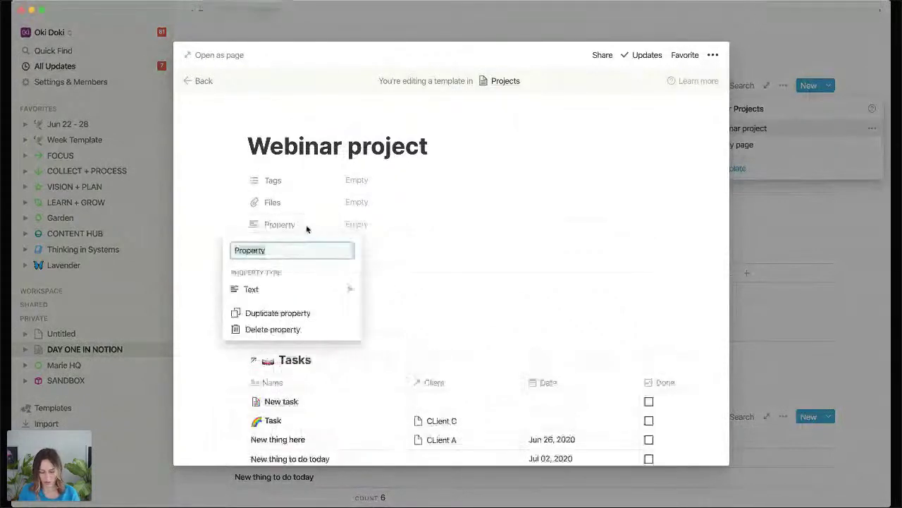
pyautogui.write('Relat')
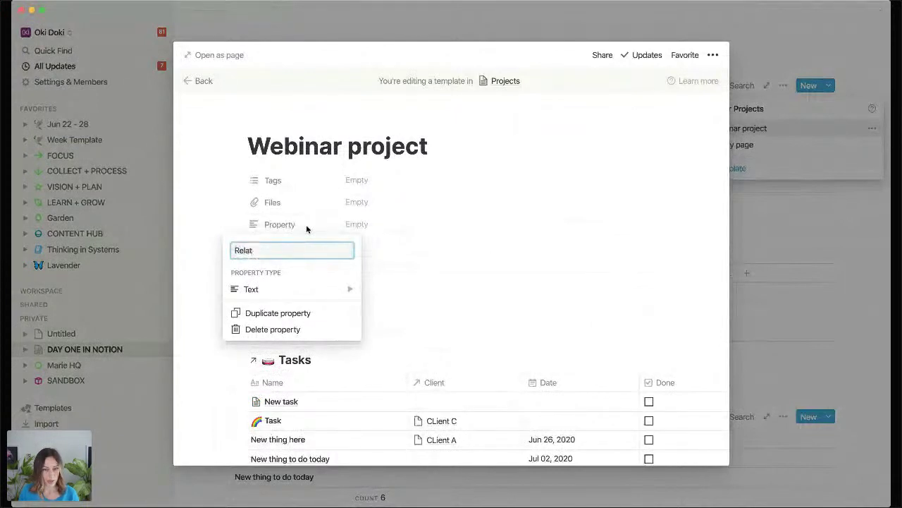
pyautogui.press('BackSpace')
pyautogui.press('BackSpace')
pyautogui.press('BackSpace')
pyautogui.press('BackSpace')
pyautogui.press('BackSpace')
pyautogui.write('Tasks')
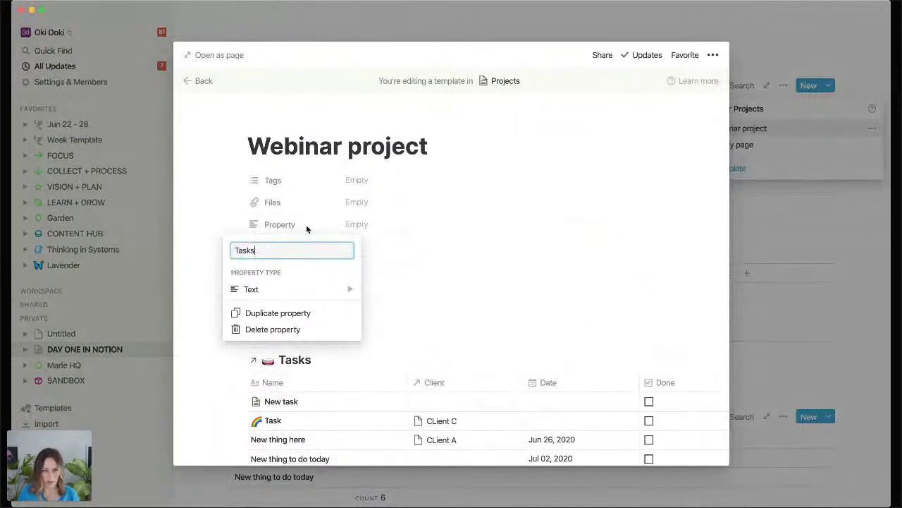
pyautogui.moveTo(327, 288)
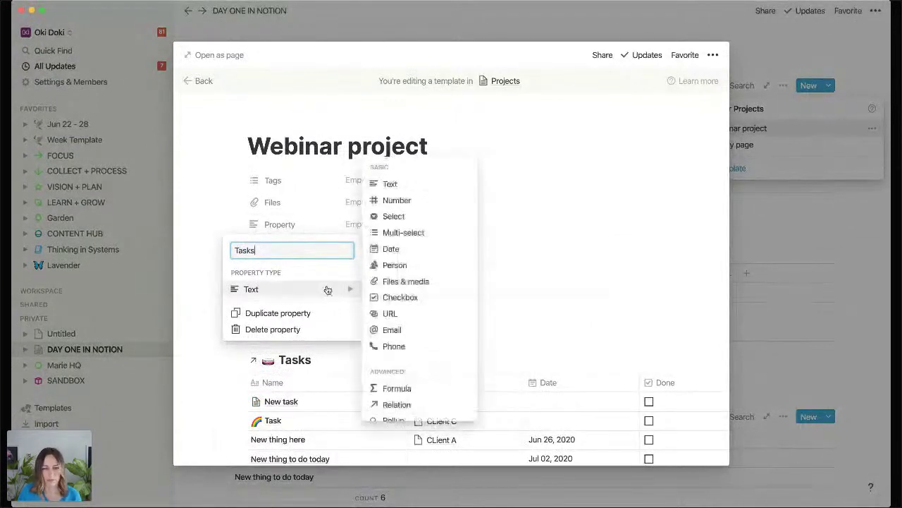
pyautogui.click(396, 405)
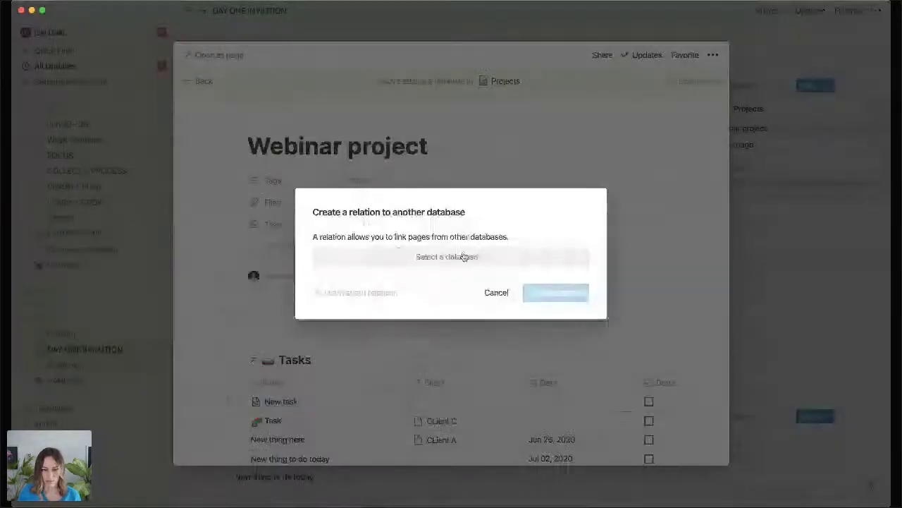
# Search for the tasks database to relate to, then cancel the relation setup.
pyautogui.click(464, 258)
pyautogui.write('tasks')
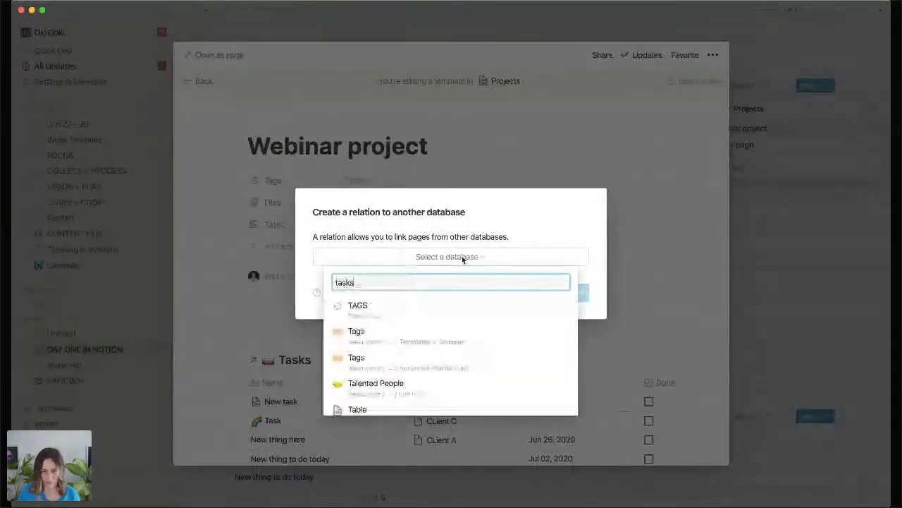
pyautogui.scroll(-5, 451, 306)
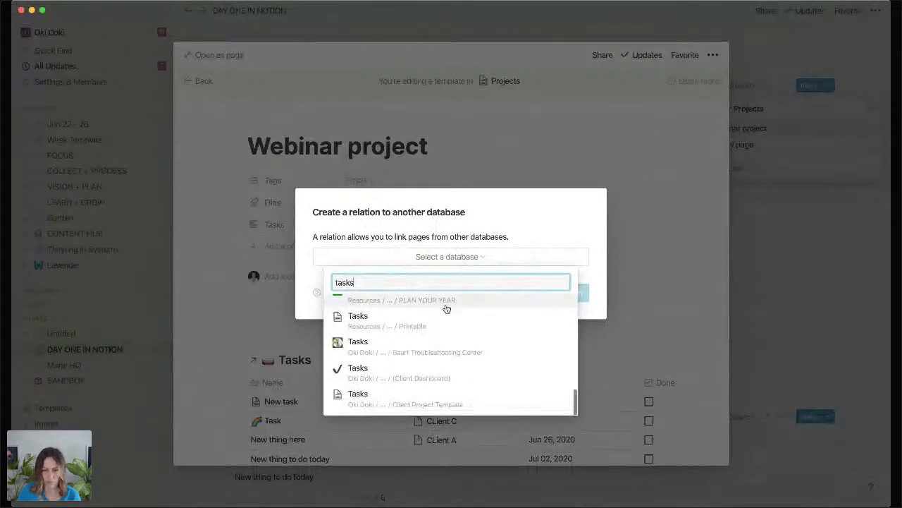
pyautogui.scroll(10, 446, 376)
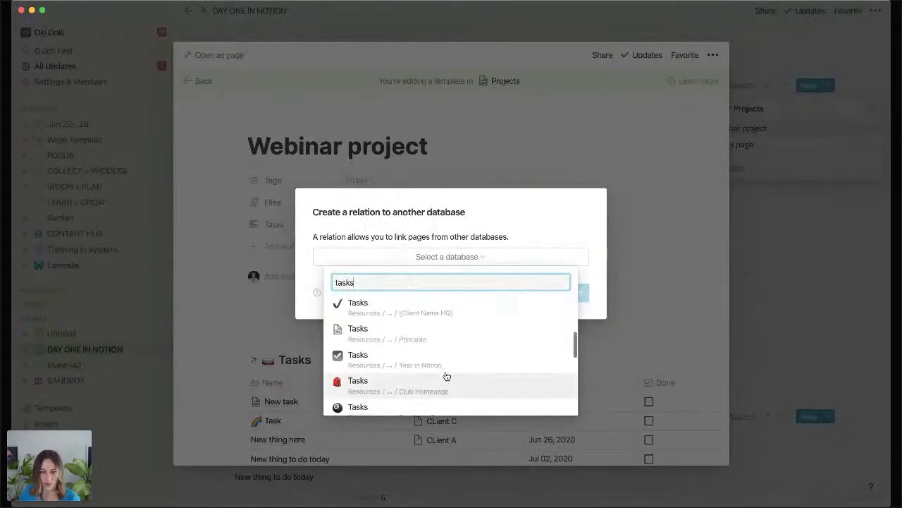
pyautogui.scroll(-10, 458, 366)
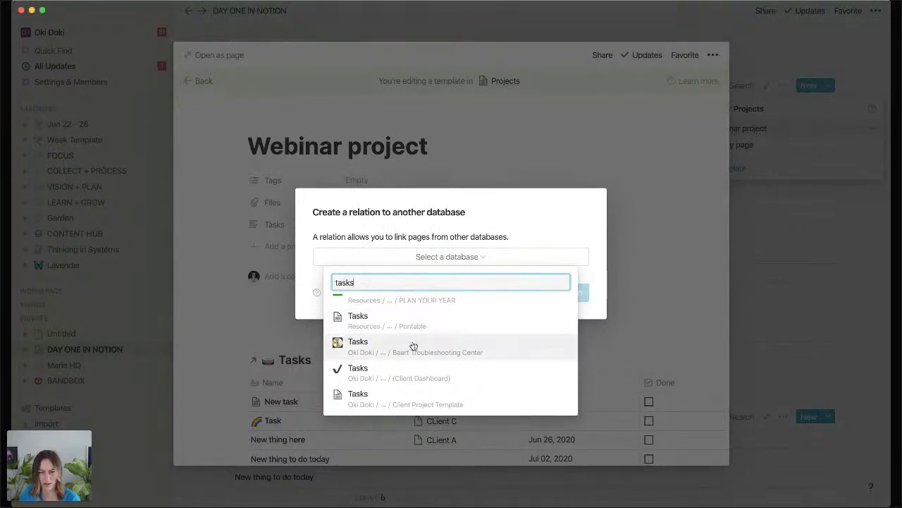
pyautogui.scroll(8, 414, 344)
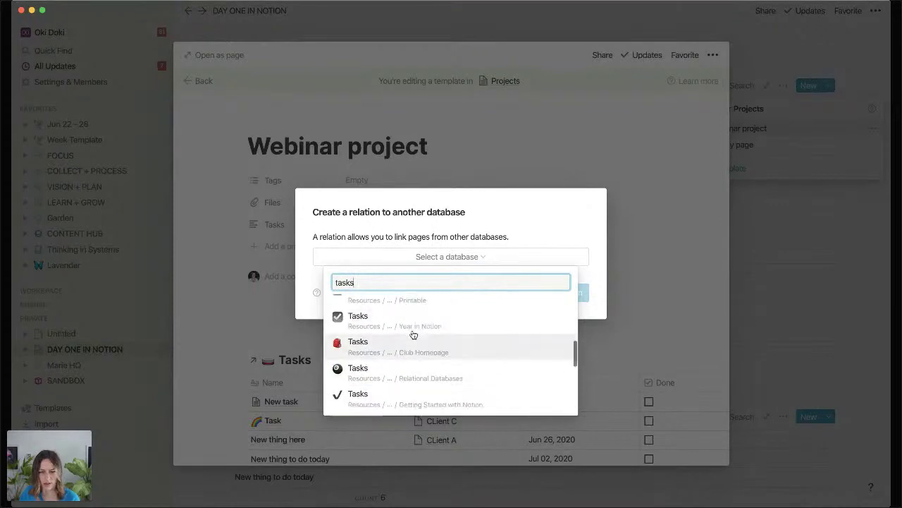
pyautogui.scroll(4, 414, 334)
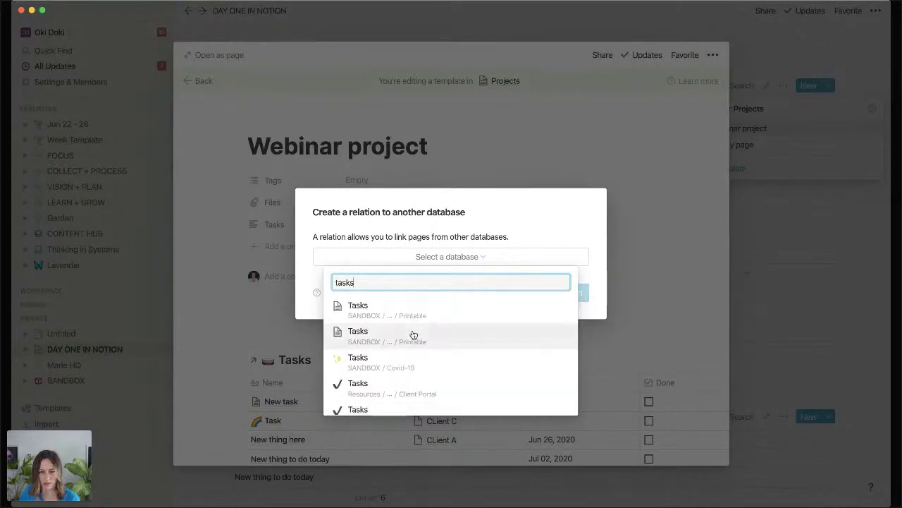
pyautogui.click(642, 290)
pyautogui.click(646, 292)
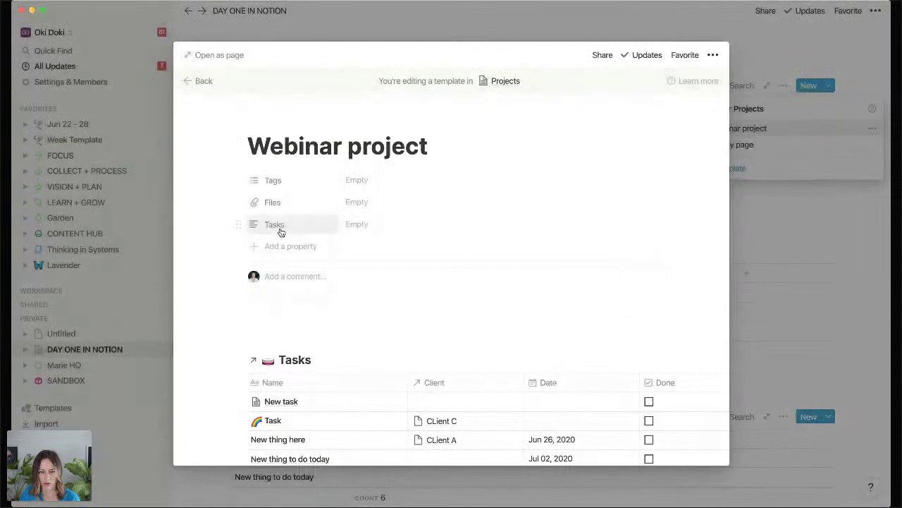
# Add a default-named column to the Projects table and rename the table to Project A.
pyautogui.click(741, 217)
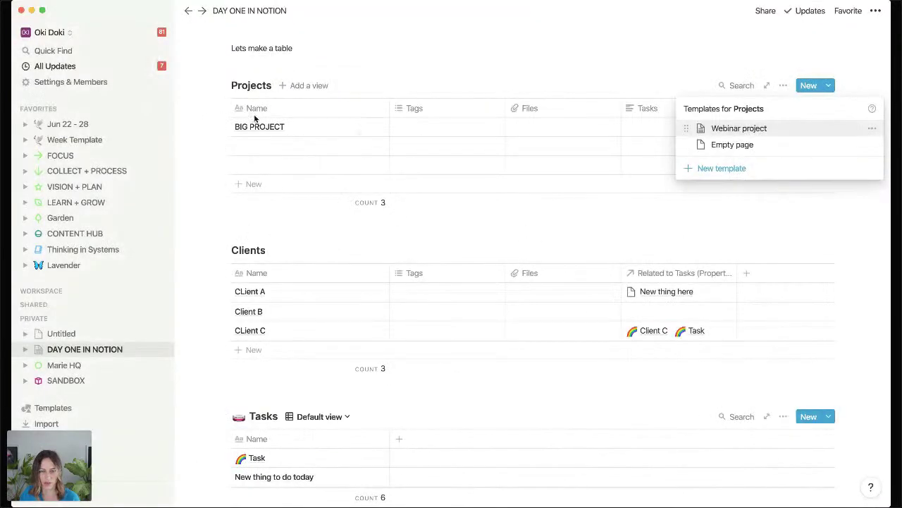
pyautogui.click(484, 72)
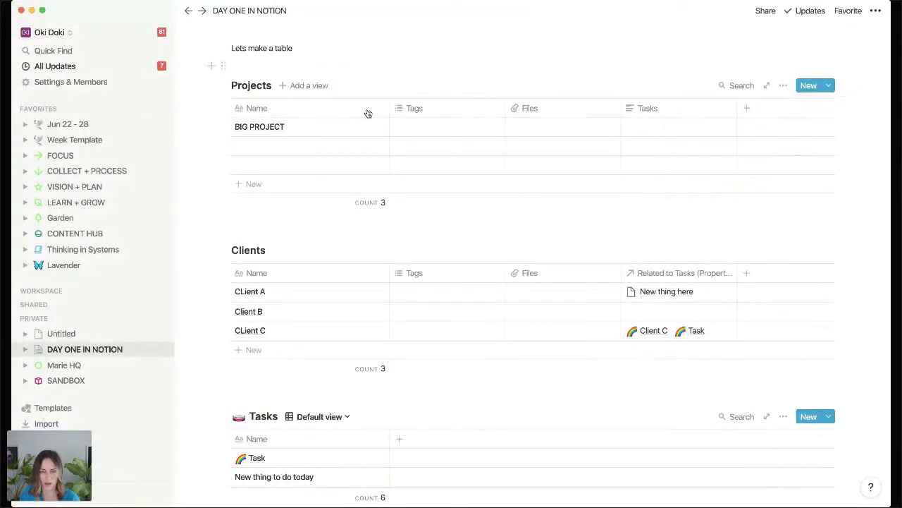
pyautogui.click(758, 111)
pyautogui.click(651, 226)
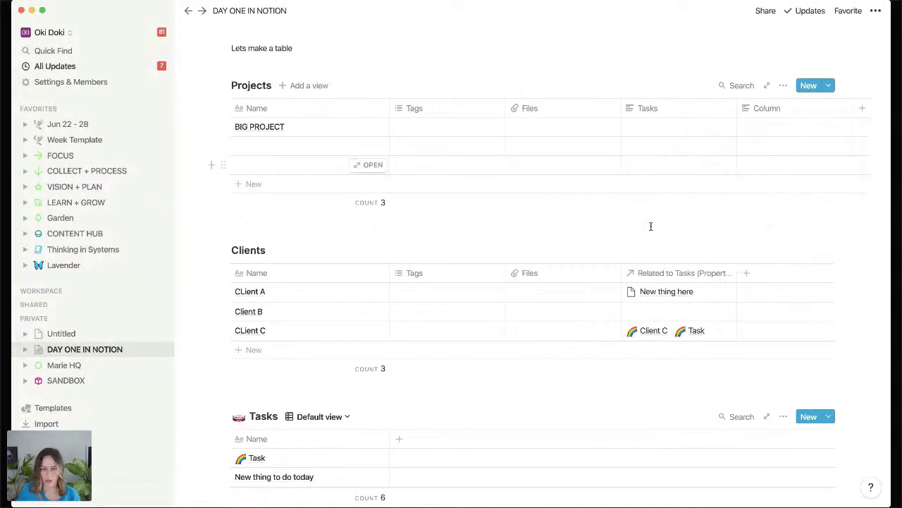
pyautogui.doubleClick(243, 86)
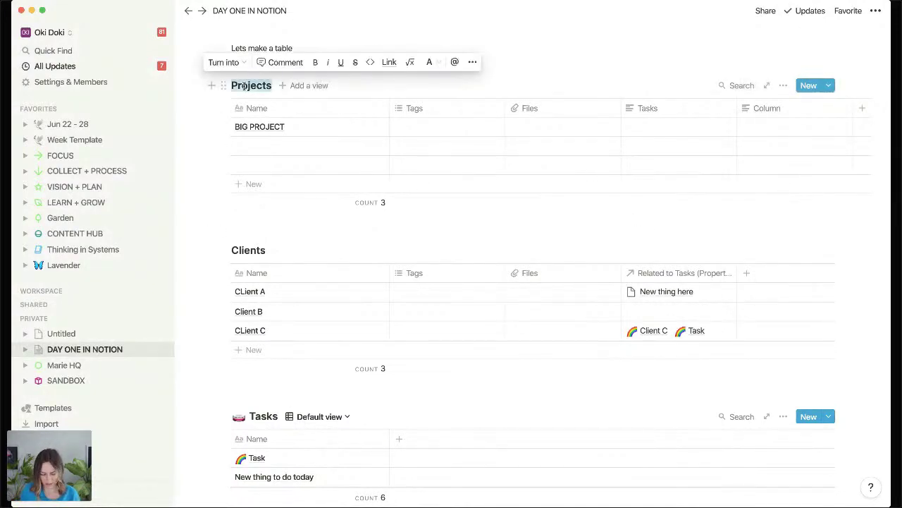
pyautogui.press('Right')
pyautogui.press('BackSpace')
pyautogui.write('A')
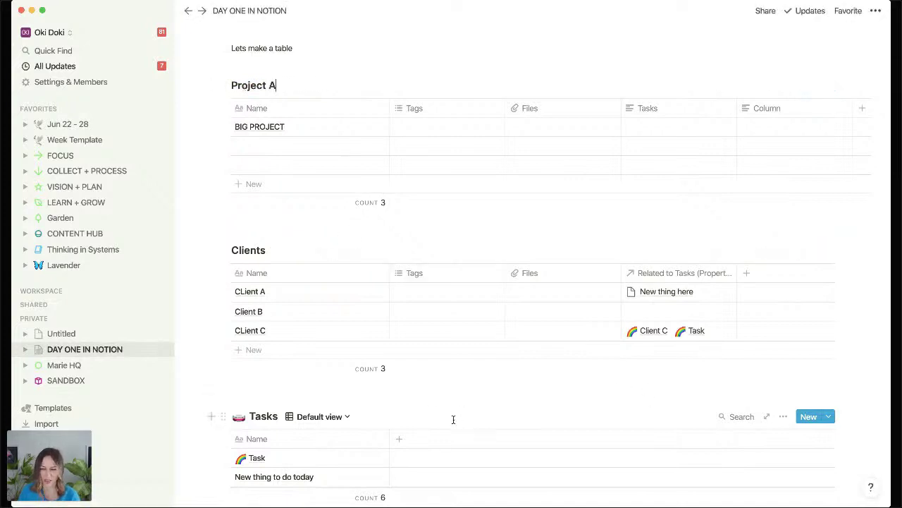
# Add a Project column to Tasks as a relation to Project A.
pyautogui.click(399, 439)
pyautogui.write('Project')
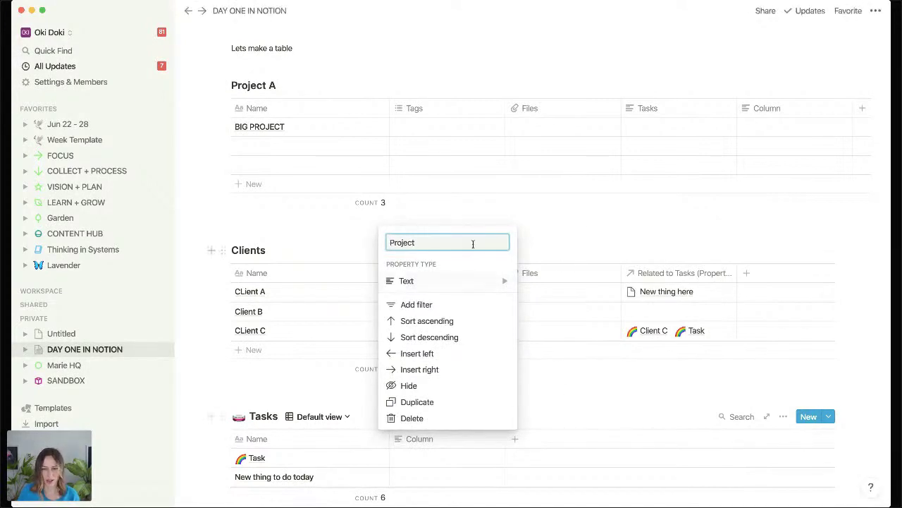
pyautogui.moveTo(472, 284)
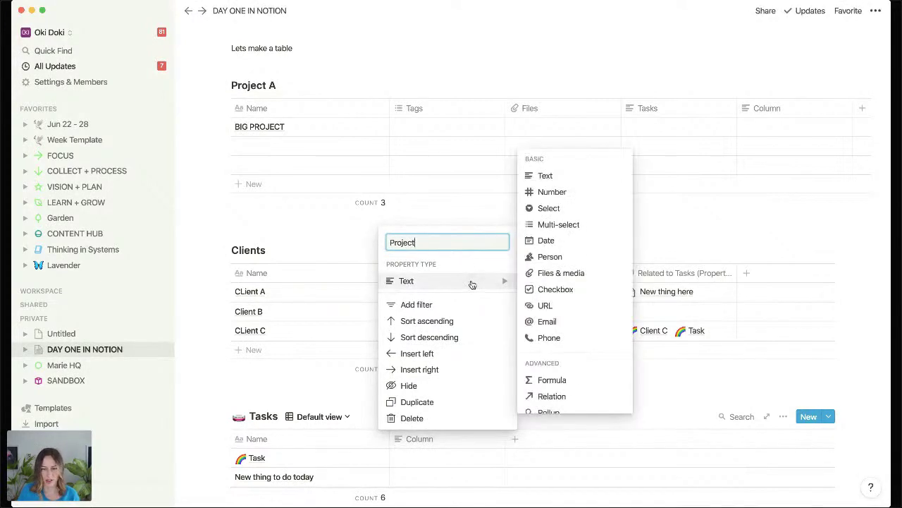
pyautogui.click(552, 396)
pyautogui.click(427, 259)
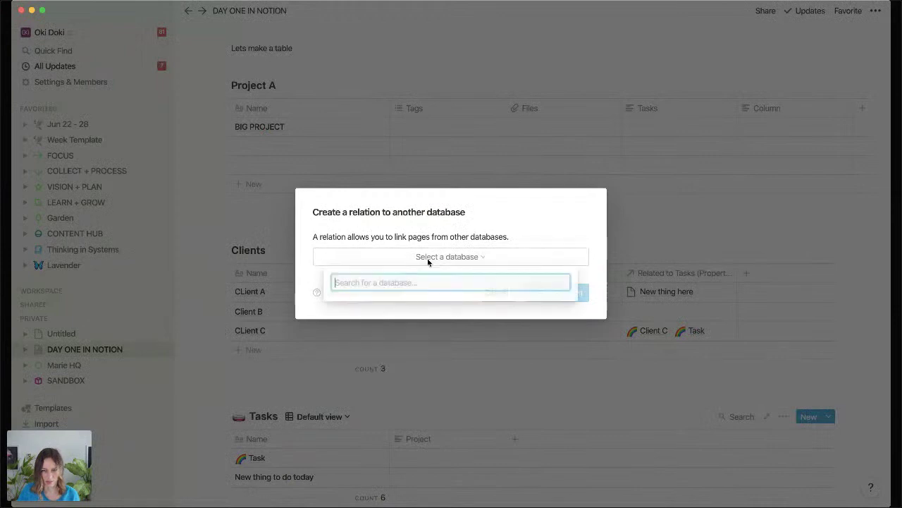
pyautogui.write('Project')
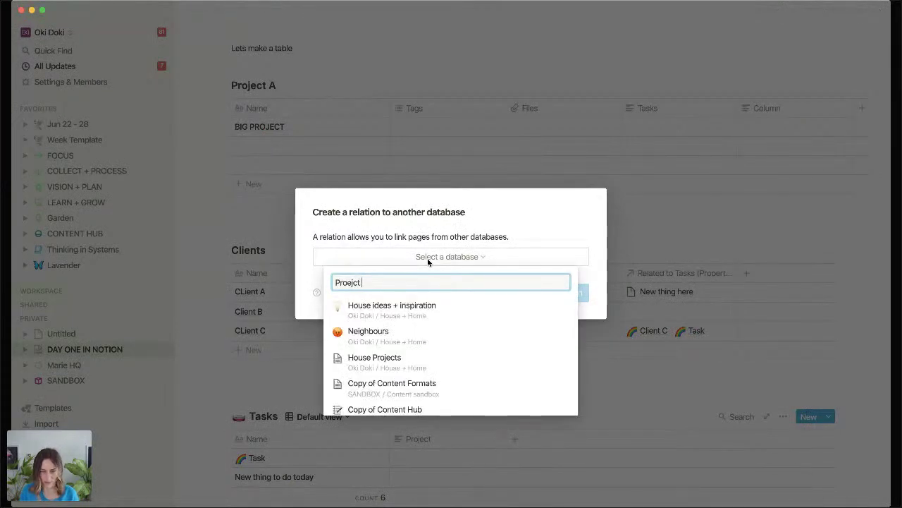
pyautogui.press('BackSpace')
pyautogui.press('BackSpace')
pyautogui.press('BackSpace')
pyautogui.press('BackSpace')
pyautogui.write('ject A')
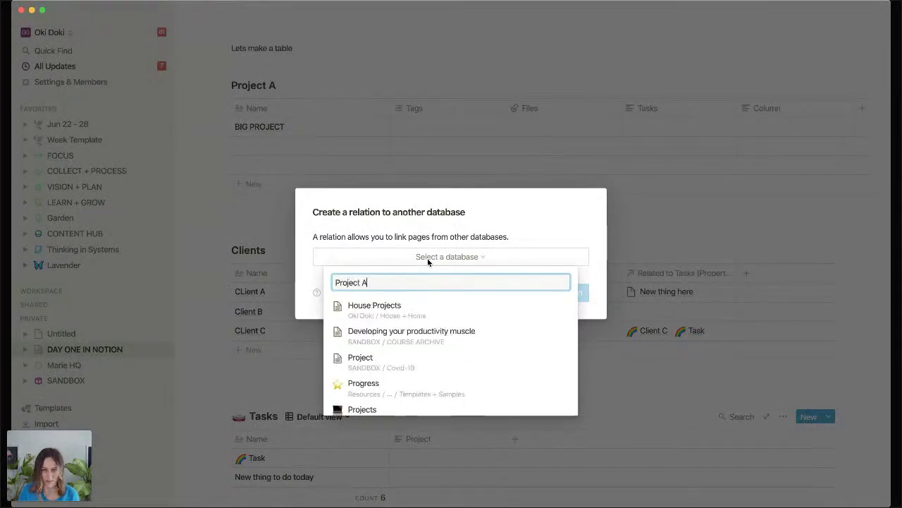
pyautogui.click(417, 310)
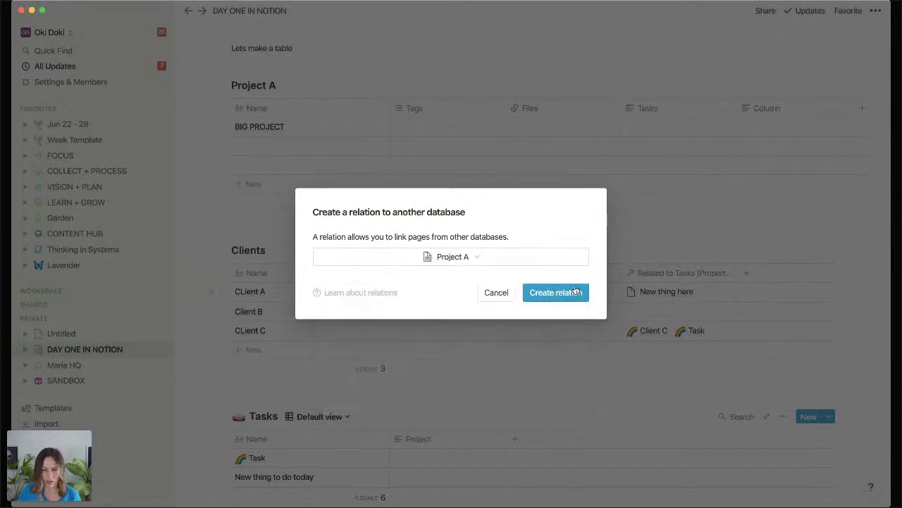
pyautogui.click(555, 293)
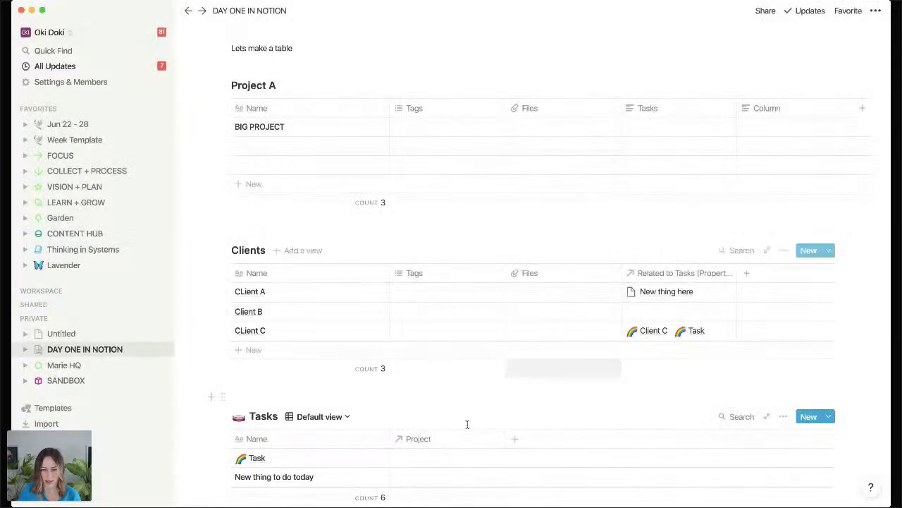
# Link the Task row to BIG PROJECT and move Project A's related-tasks column beside Name.
pyautogui.click(425, 457)
pyautogui.write('big')
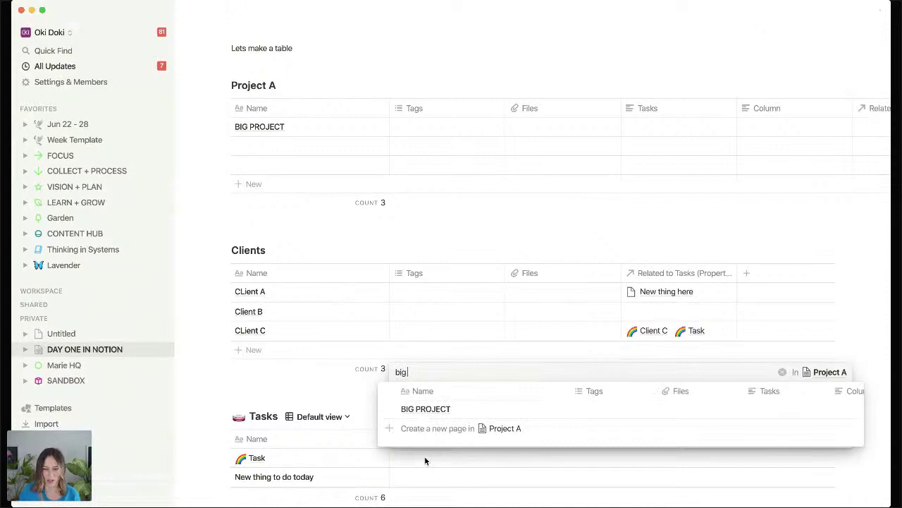
pyautogui.click(423, 408)
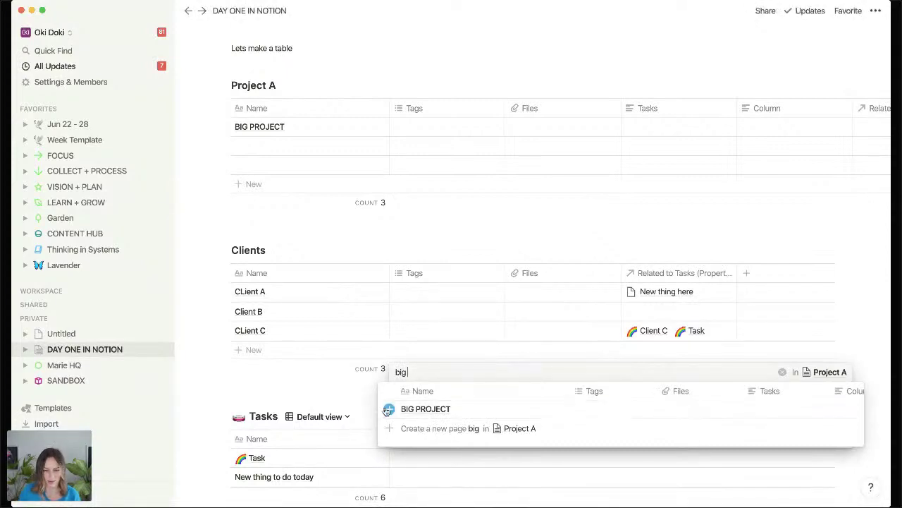
pyautogui.click(301, 409)
pyautogui.moveTo(870, 108); pyautogui.dragTo(430, 106)
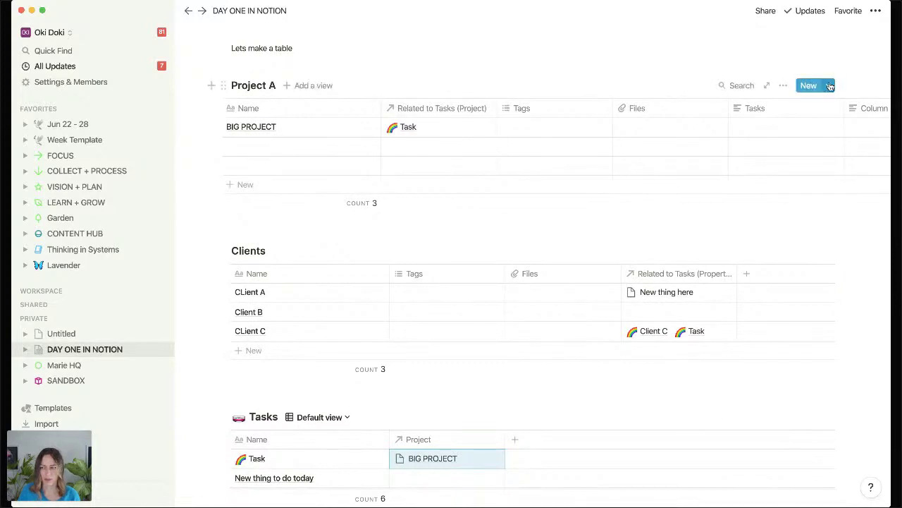
pyautogui.click(831, 85)
# Open the Webinar project template for editing.
pyautogui.click(872, 128)
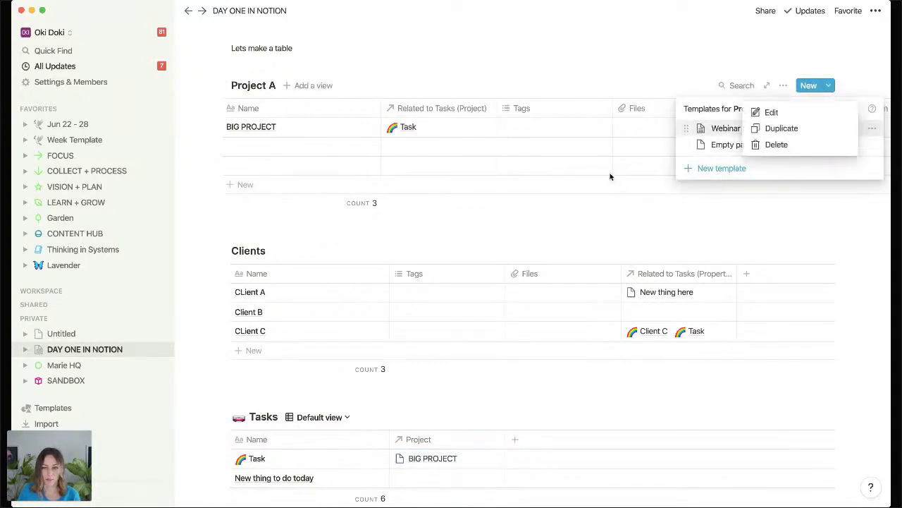
pyautogui.click(771, 112)
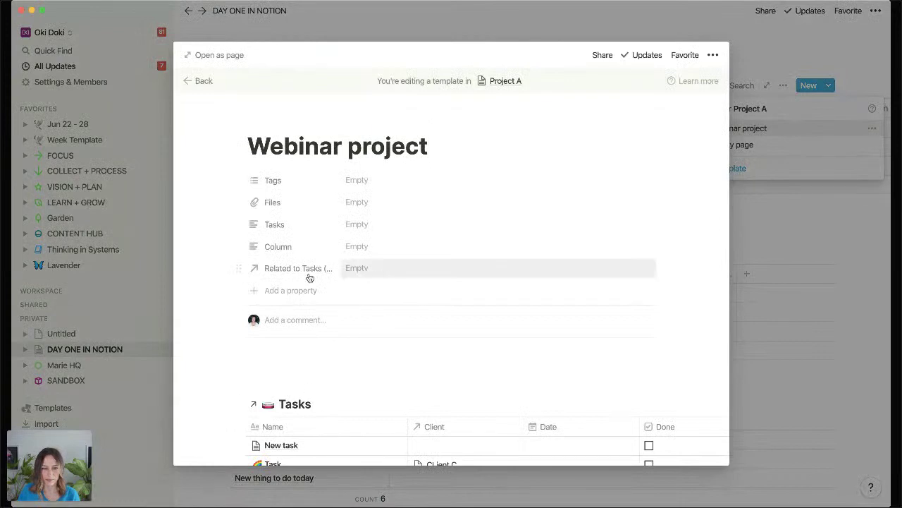
pyautogui.scroll(-4, 310, 279)
pyautogui.scroll(4, 318, 278)
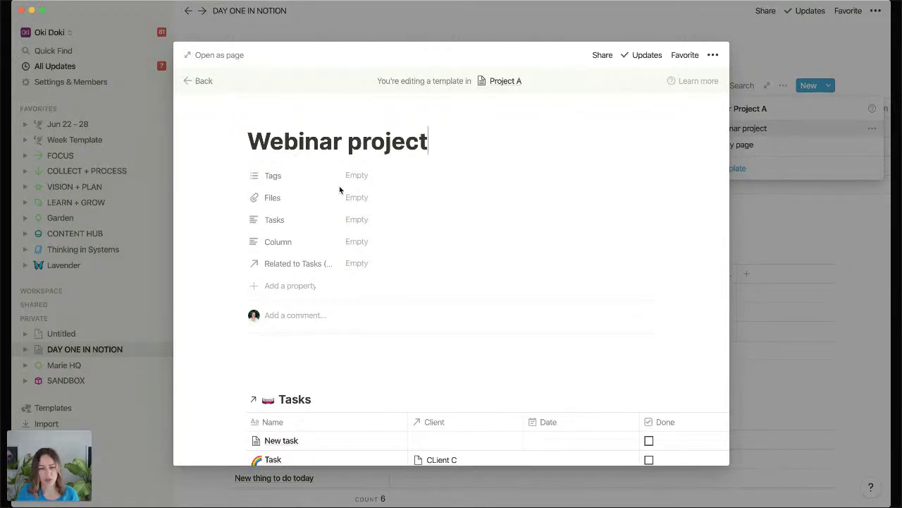
# Filter the template's Tasks view to Project contains Webinar project.
pyautogui.click(604, 400)
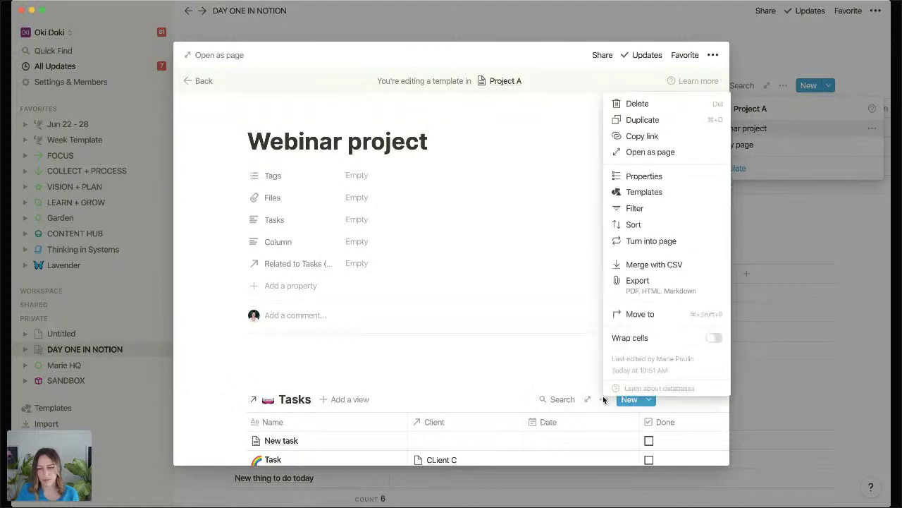
pyautogui.click(640, 209)
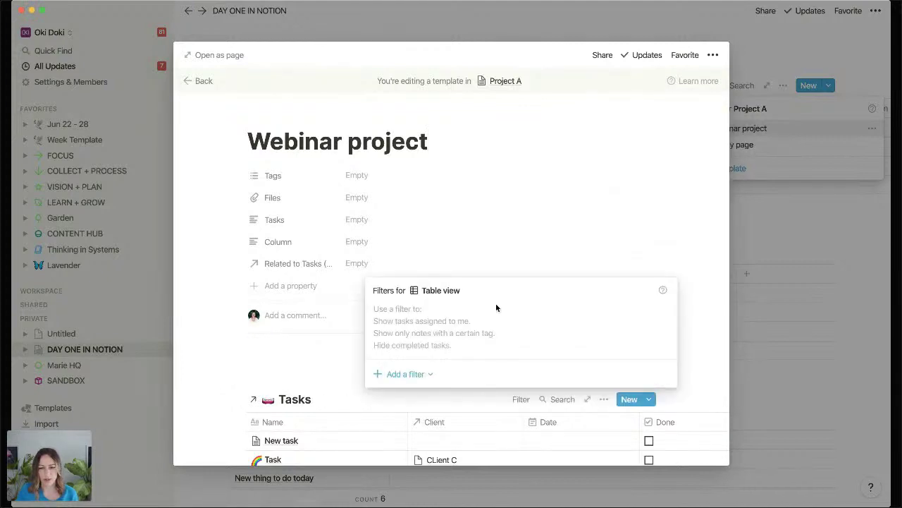
pyautogui.click(419, 375)
pyautogui.click(421, 396)
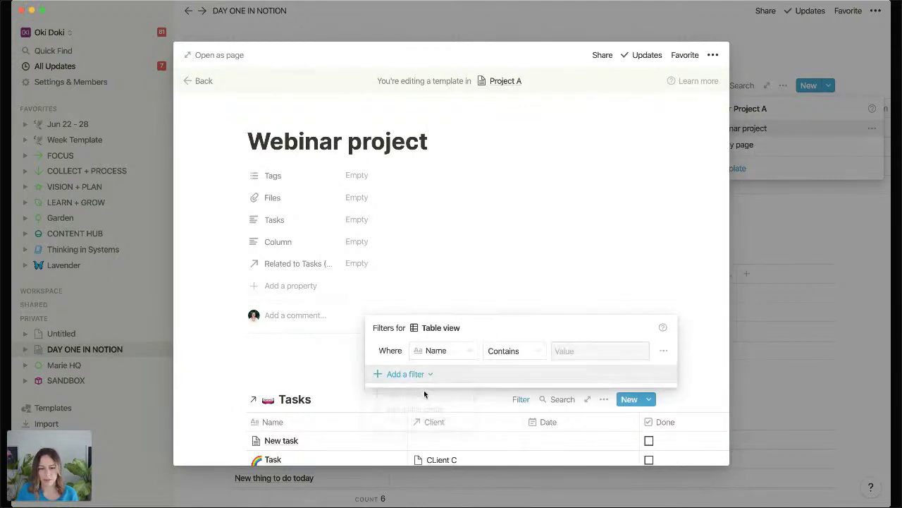
pyautogui.click(454, 348)
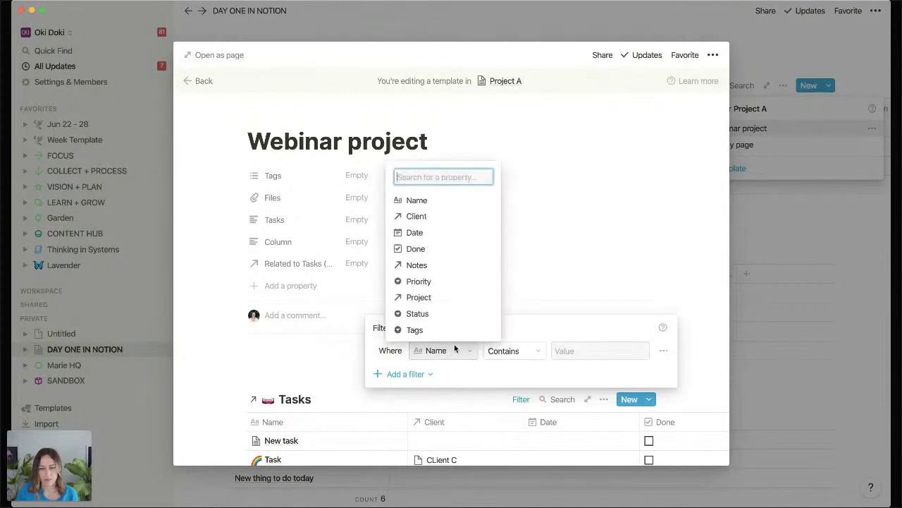
pyautogui.click(426, 296)
pyautogui.click(560, 350)
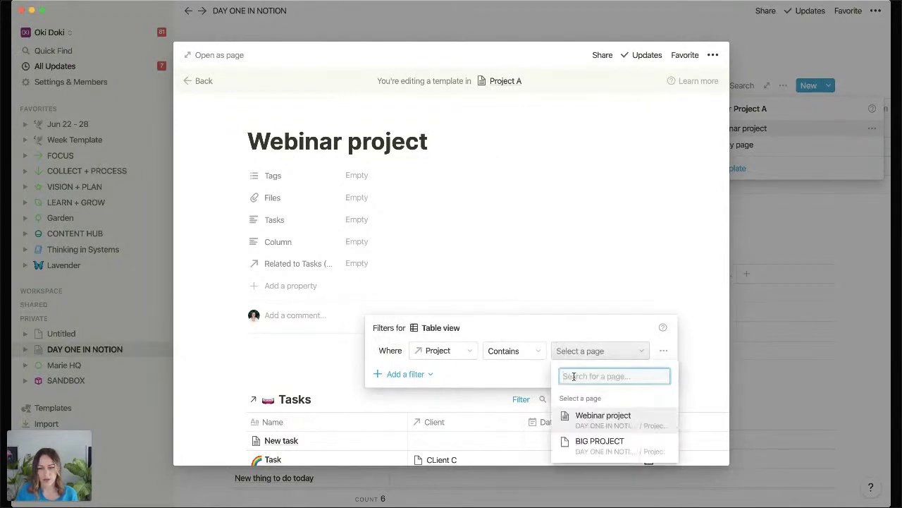
pyautogui.click(578, 417)
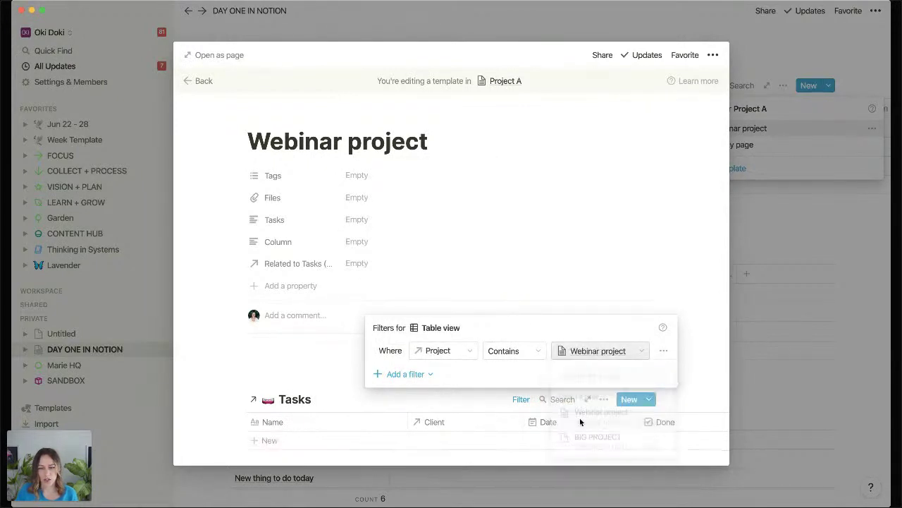
pyautogui.click(286, 357)
pyautogui.scroll(-2, 291, 265)
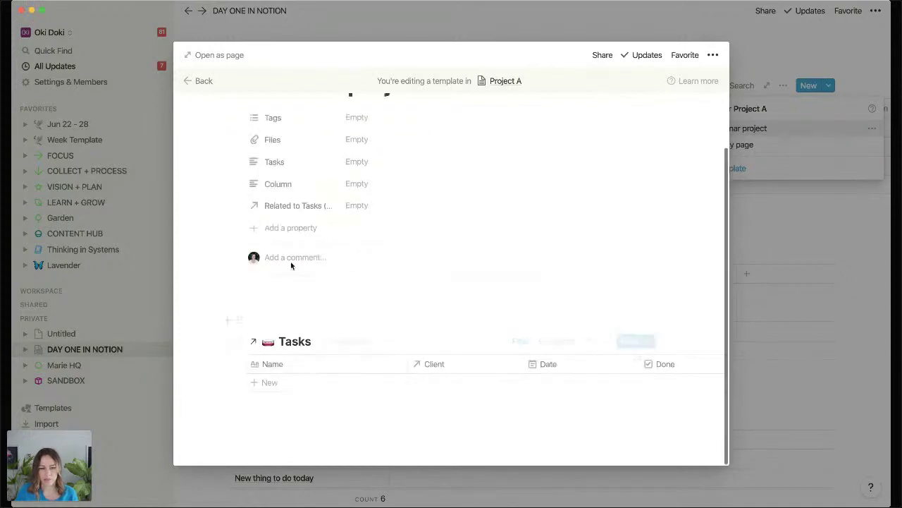
# Add to-dos 'Set up the page' and 'Do this other thing' above the linked Tasks table, then close the template.
pyautogui.click(299, 301)
pyautogui.write('[]')
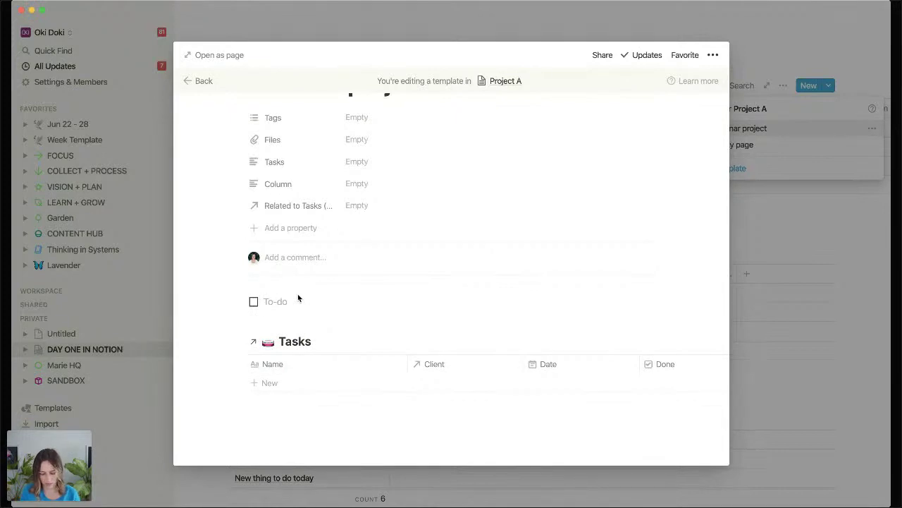
pyautogui.write('Set up the t')
pyautogui.press('BackSpace')
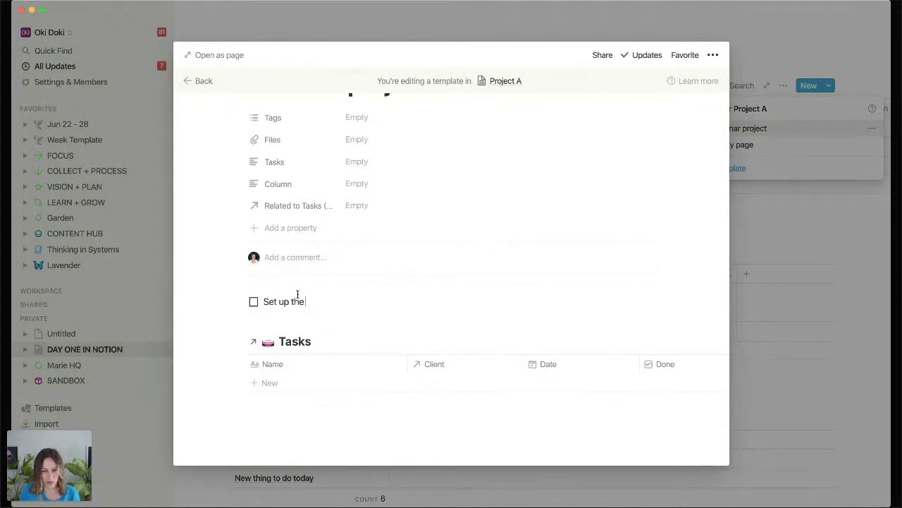
pyautogui.write('pag')
pyautogui.press('Return')
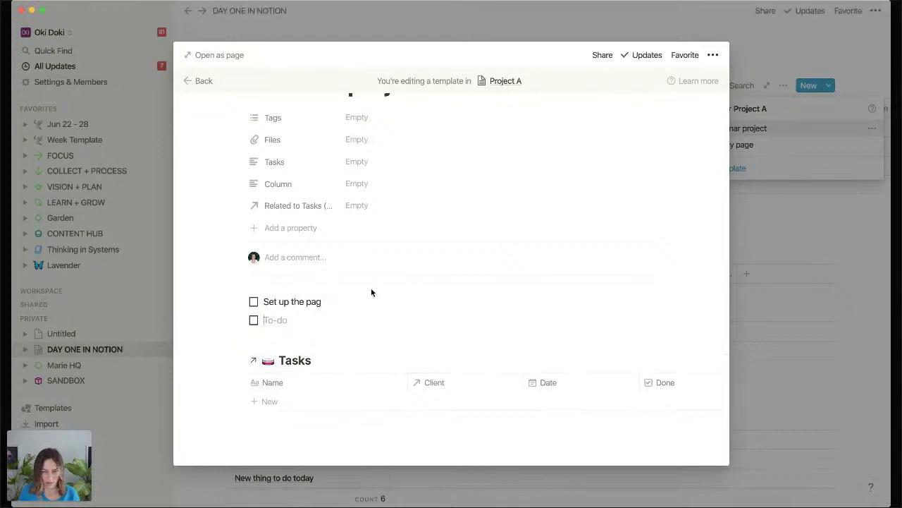
pyautogui.click(364, 301)
pyautogui.write('e')
pyautogui.click(314, 321)
pyautogui.write('Do t')
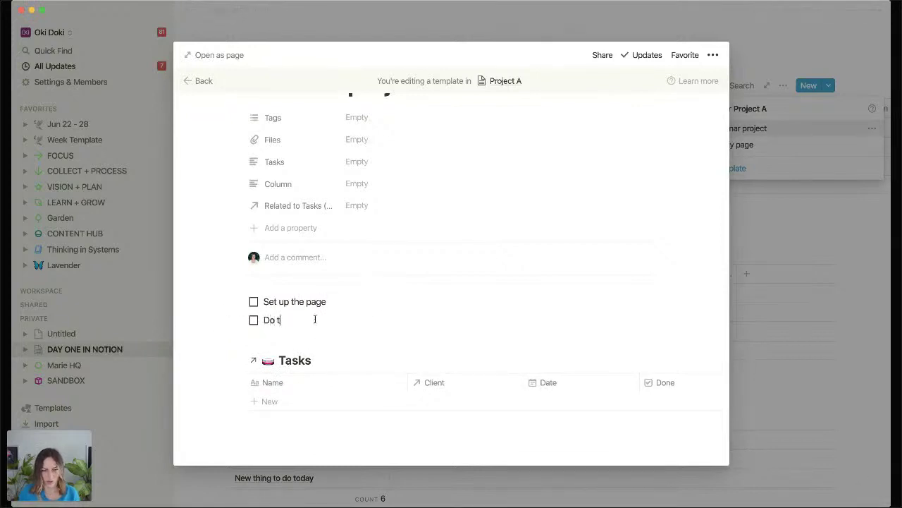
pyautogui.write('his other thing')
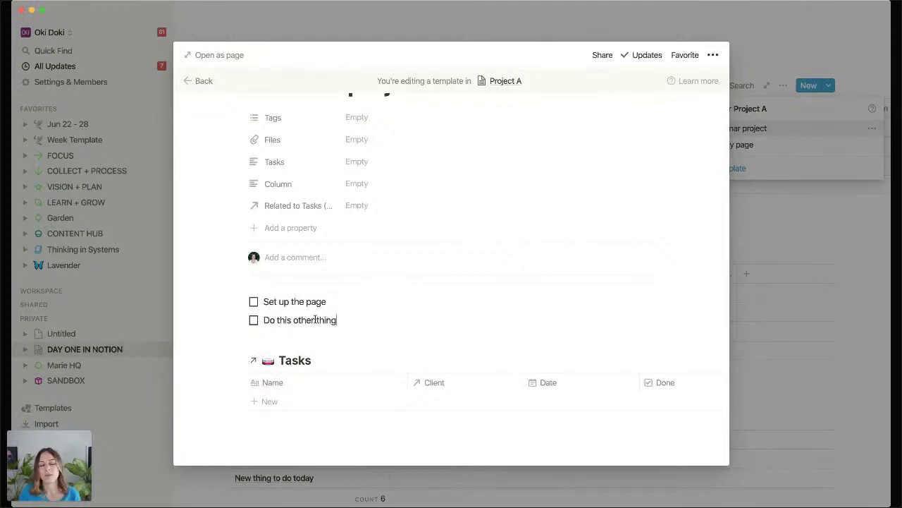
pyautogui.click(314, 320)
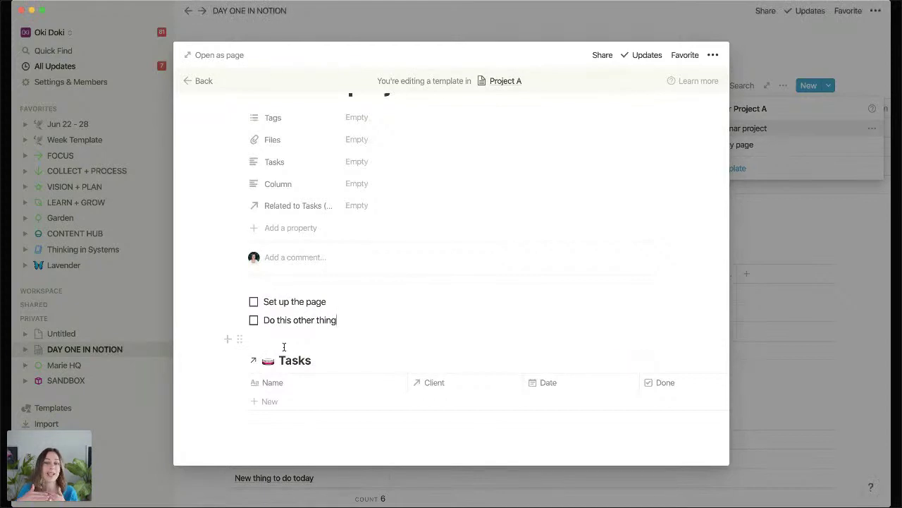
pyautogui.scroll(1, 284, 347)
pyautogui.scroll(2, 284, 345)
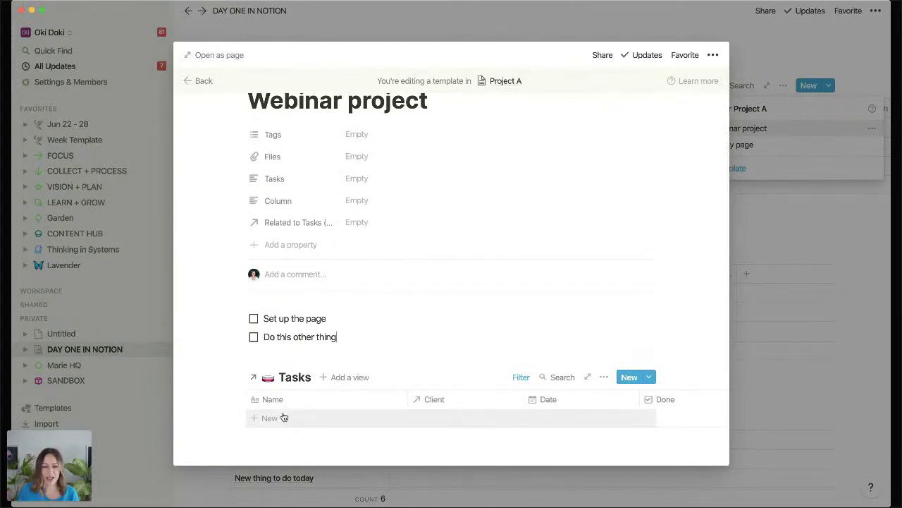
pyautogui.click(752, 243)
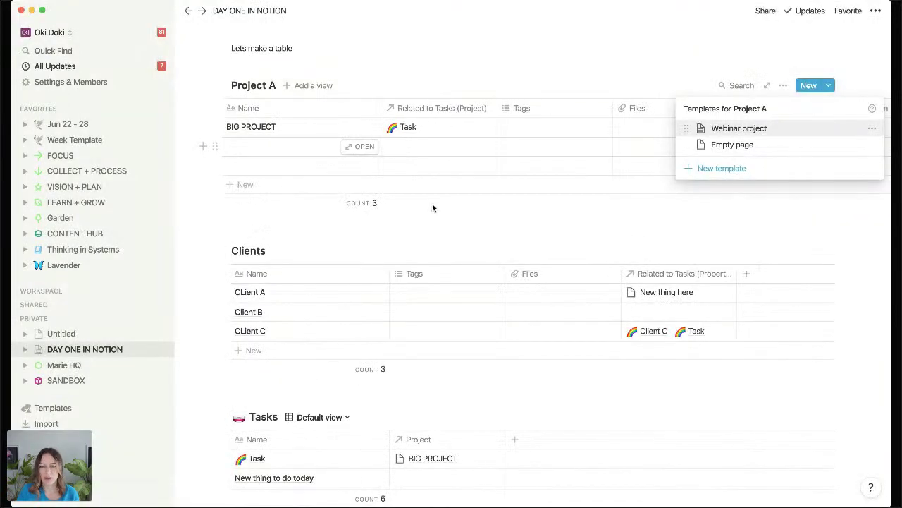
# Create a Project A page titled 'New webinar yay' from the Webinar project template.
pyautogui.click(487, 151)
pyautogui.click(830, 90)
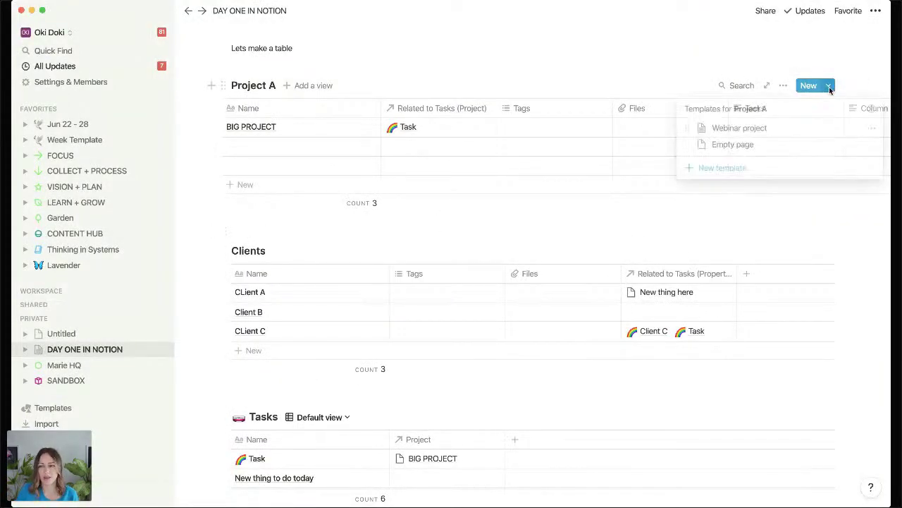
pyautogui.click(745, 127)
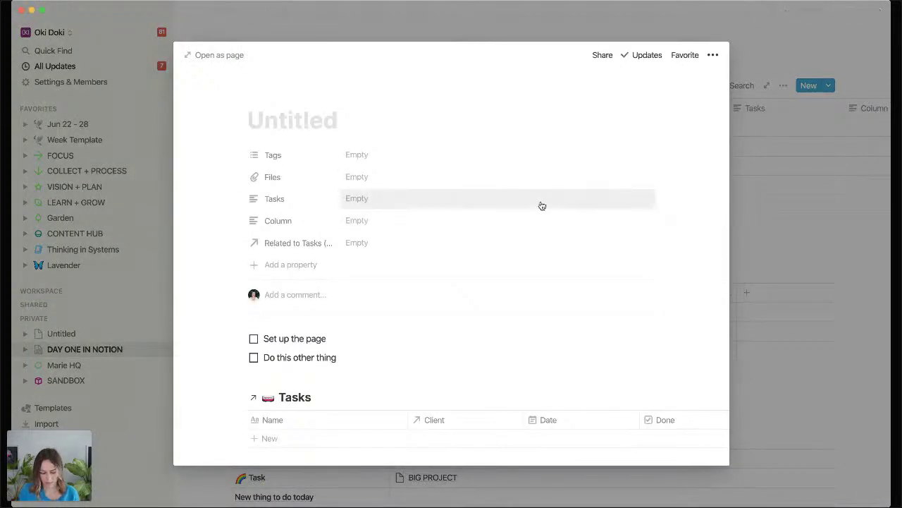
pyautogui.write('New webinar ya')
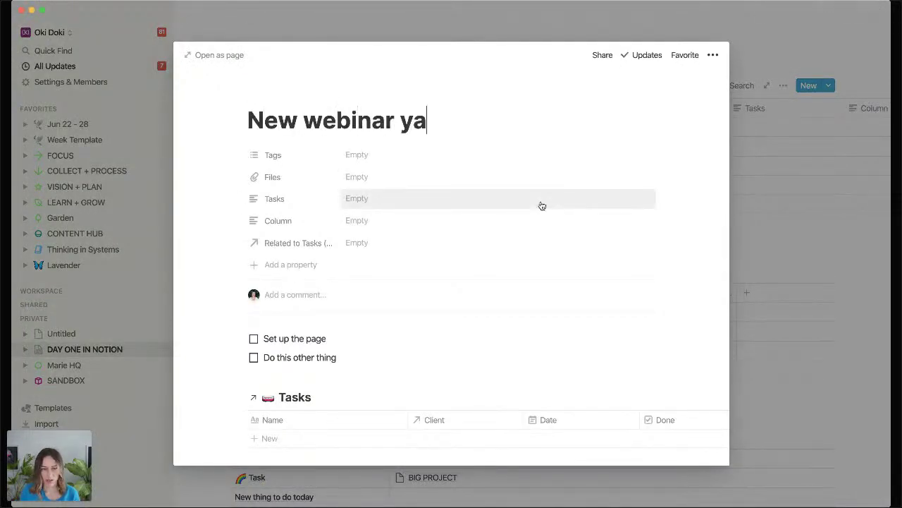
pyautogui.write('y')
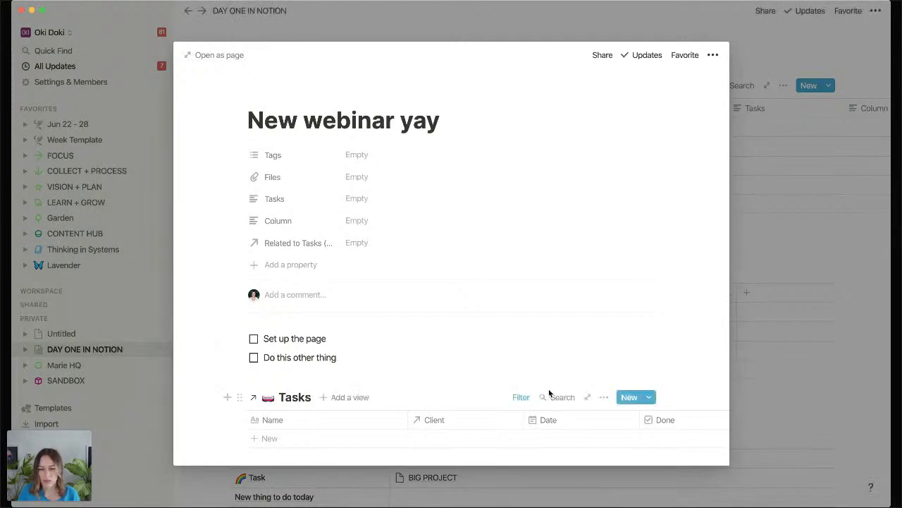
# Check the new page's Tasks filter and select both to-dos to move into Tasks.
pyautogui.click(523, 399)
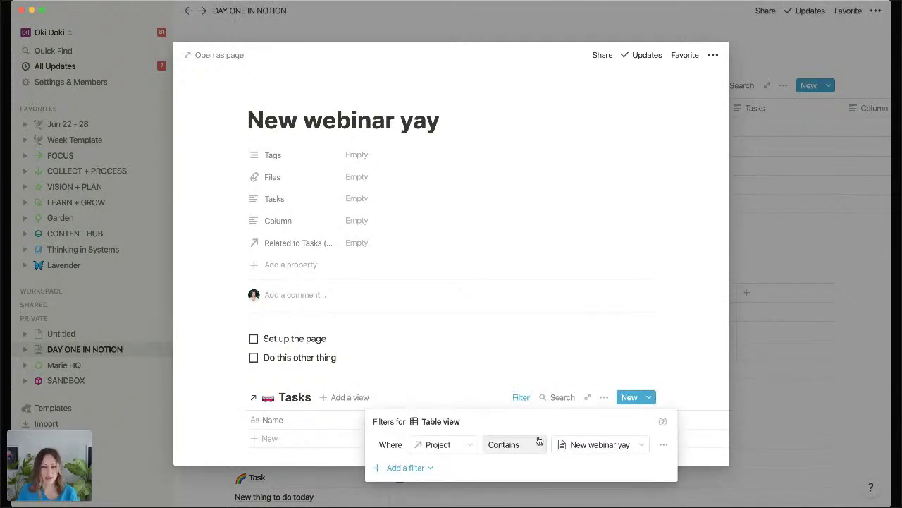
pyautogui.click(695, 407)
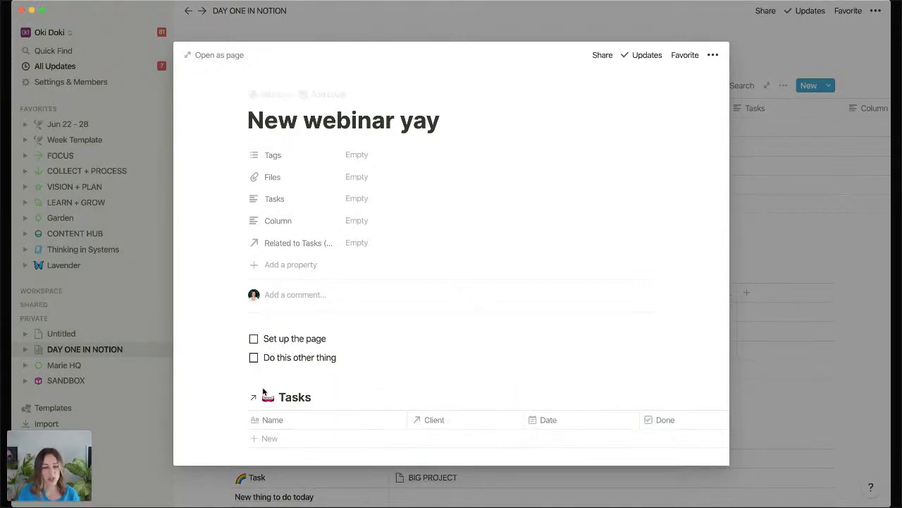
pyautogui.scroll(-2, 266, 395)
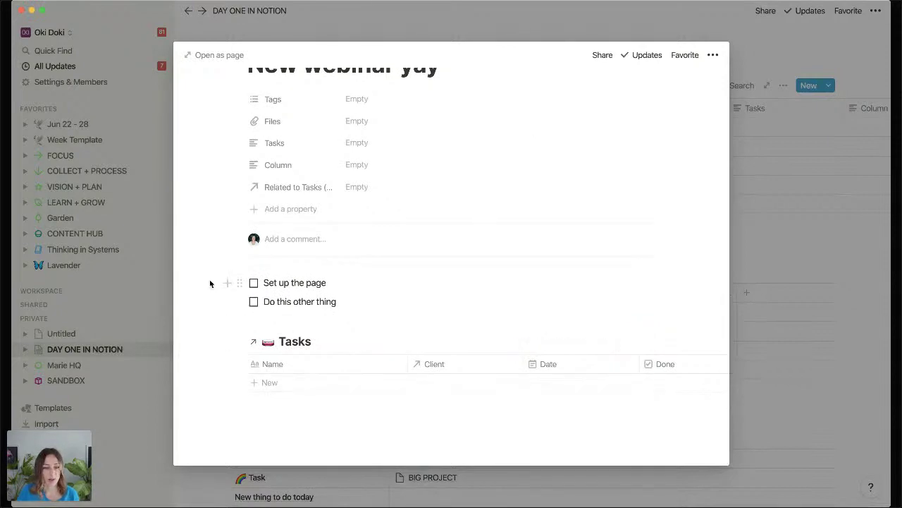
pyautogui.moveTo(209, 279); pyautogui.dragTo(338, 398)
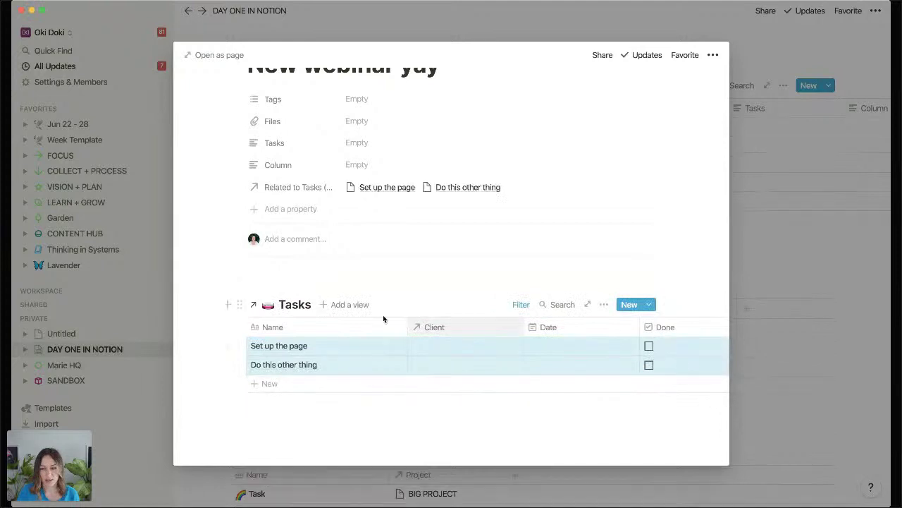
pyautogui.click(815, 258)
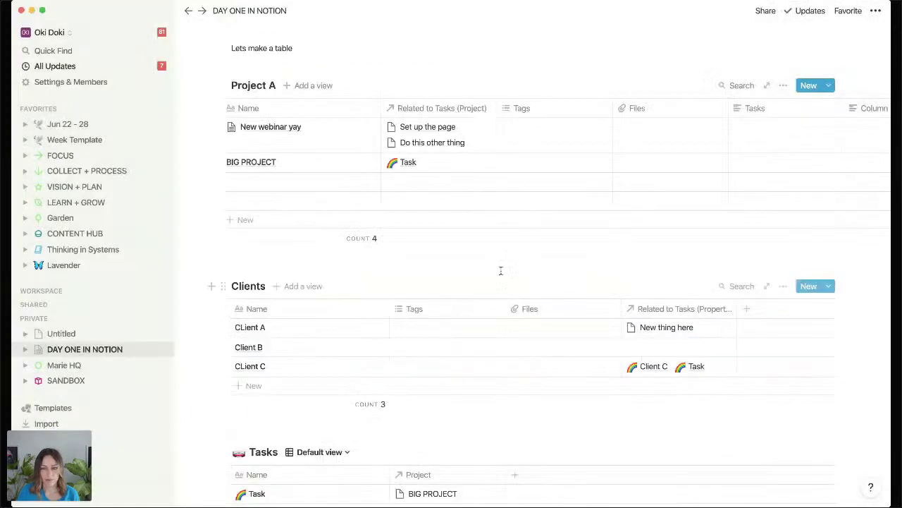
pyautogui.scroll(-5, 454, 241)
pyautogui.scroll(-1, 452, 238)
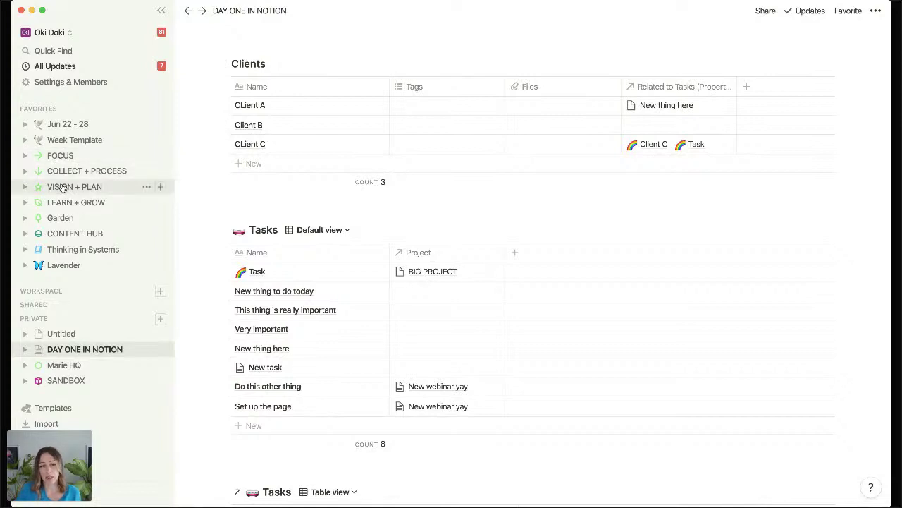
# Open the FOCUS page from Favorites and scroll through its Actions boards.
pyautogui.click(67, 156)
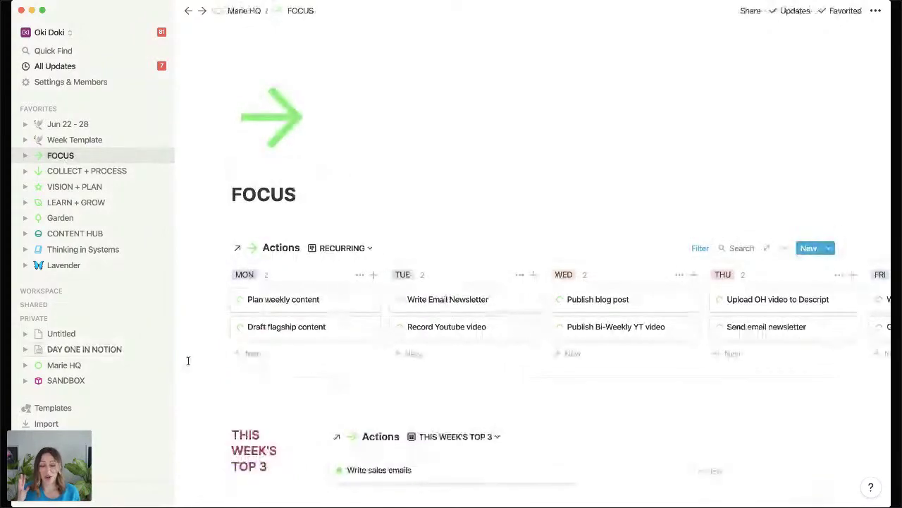
pyautogui.scroll(-1, 188, 360)
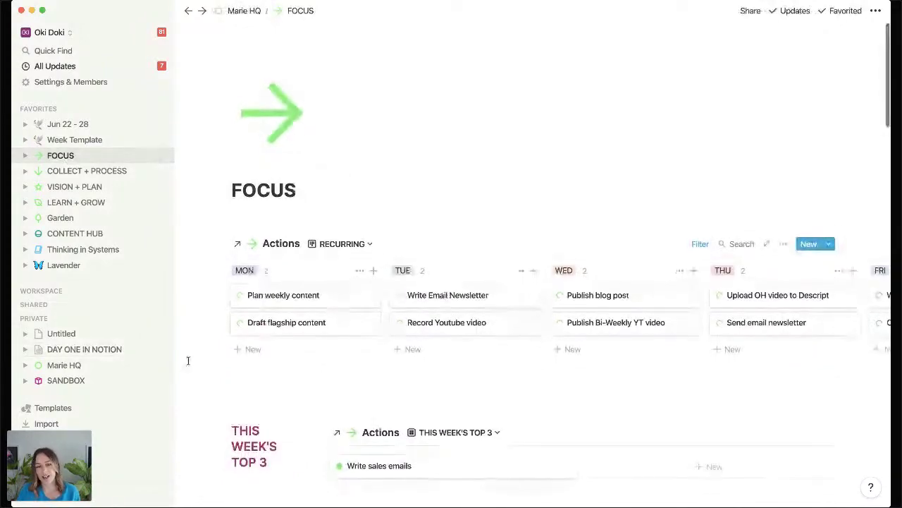
pyautogui.scroll(-1, 188, 360)
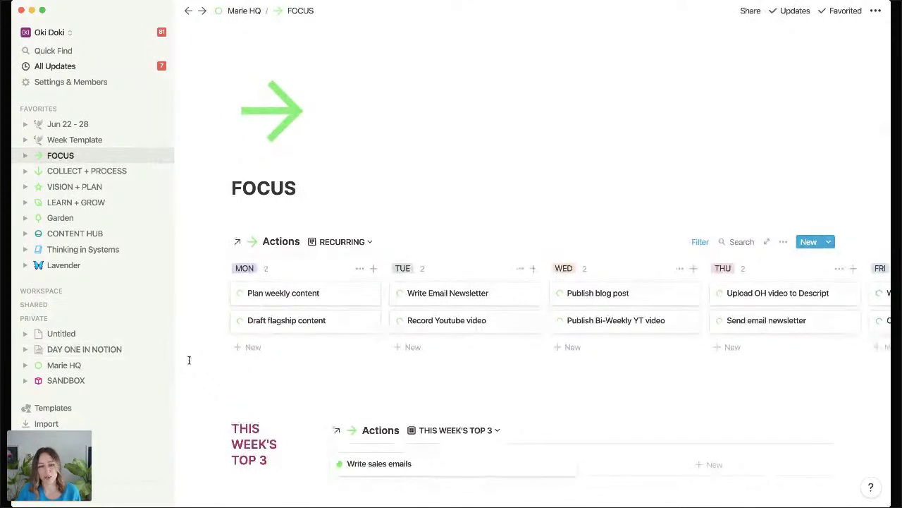
pyautogui.scroll(-2, 189, 360)
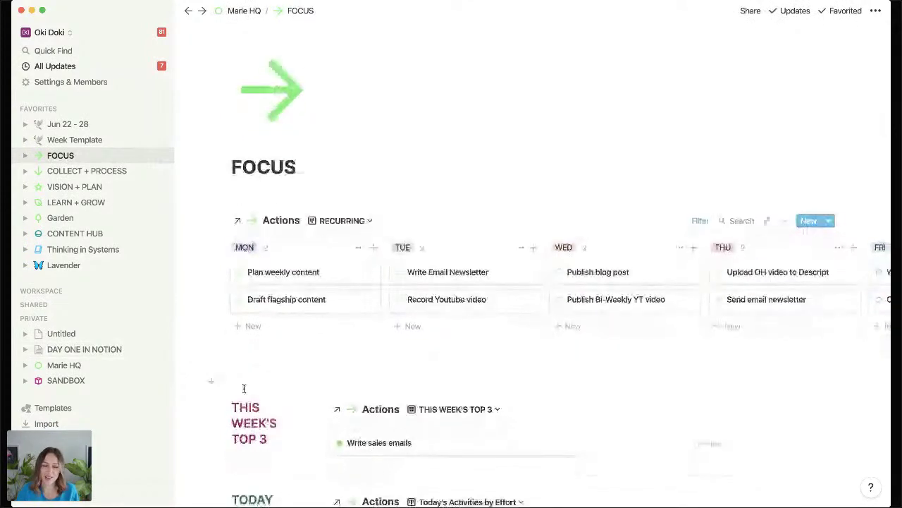
pyautogui.scroll(-5, 244, 388)
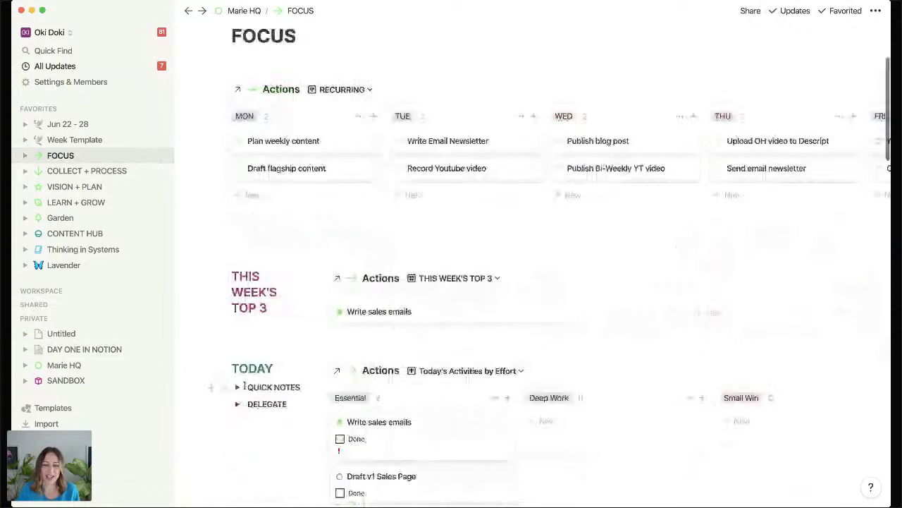
pyautogui.scroll(-5, 244, 387)
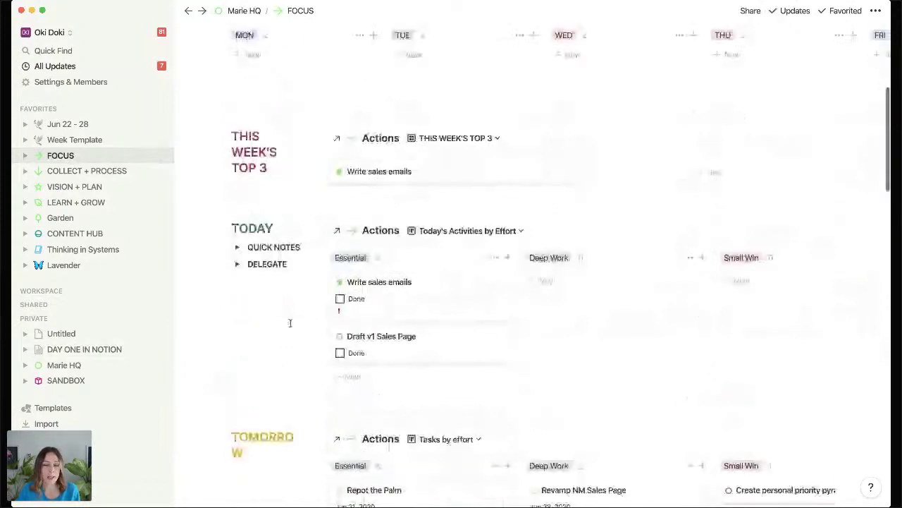
pyautogui.scroll(-1, 440, 289)
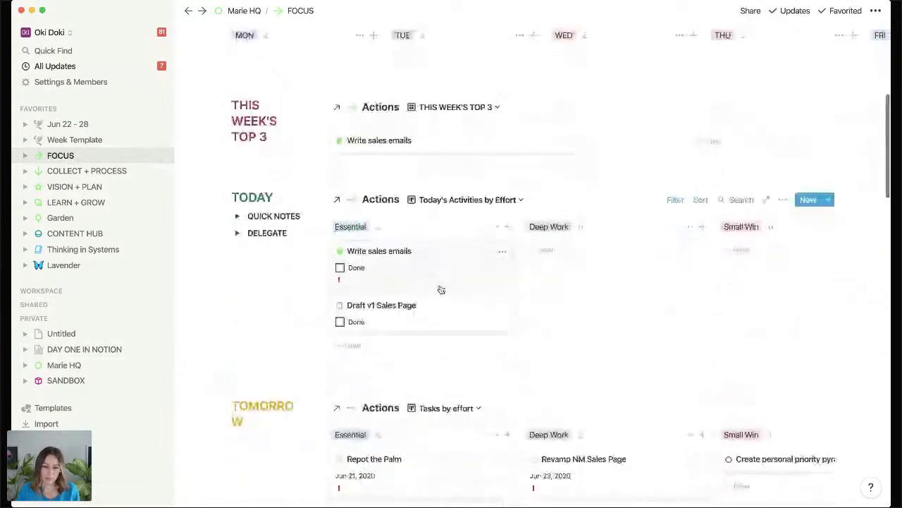
pyautogui.scroll(-6, 441, 290)
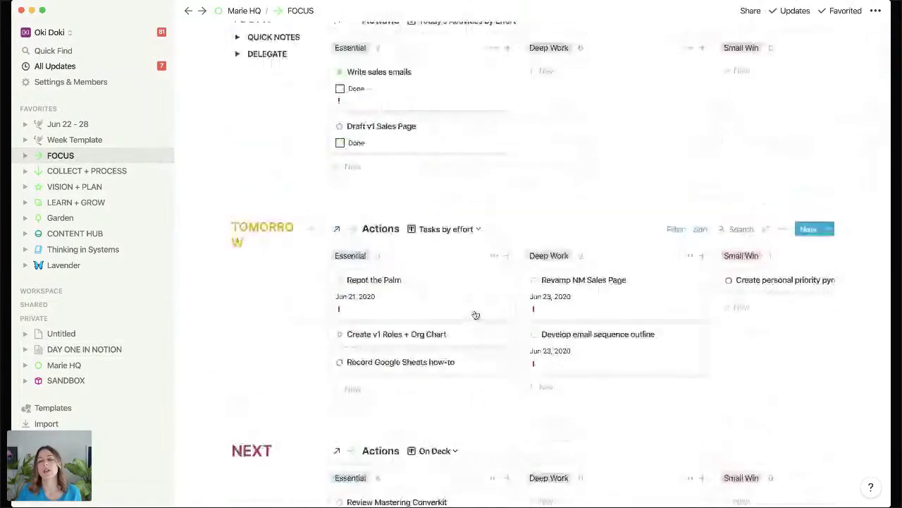
pyautogui.scroll(-2, 476, 315)
pyautogui.scroll(-10, 505, 309)
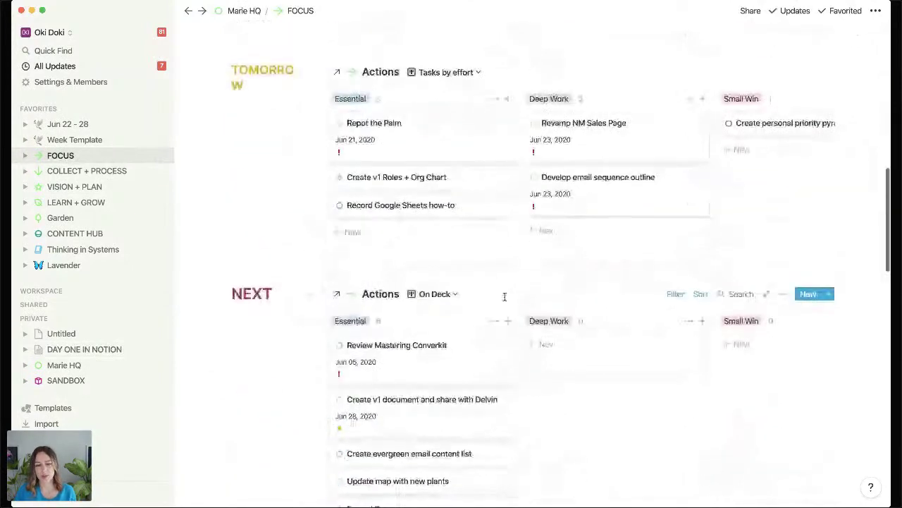
pyautogui.scroll(3, 505, 302)
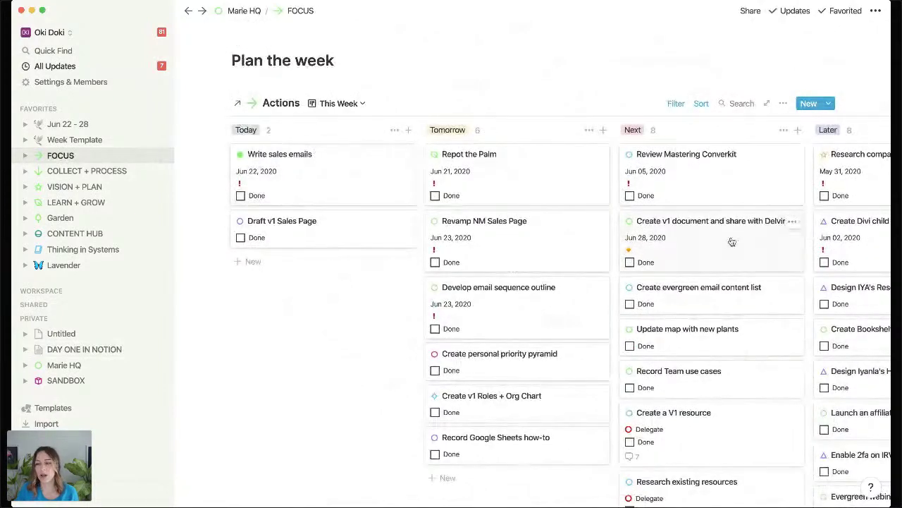
# Pick out the card about sharing the v1 document and look back over the boards.
pyautogui.moveTo(737, 245); pyautogui.dragTo(669, 330)
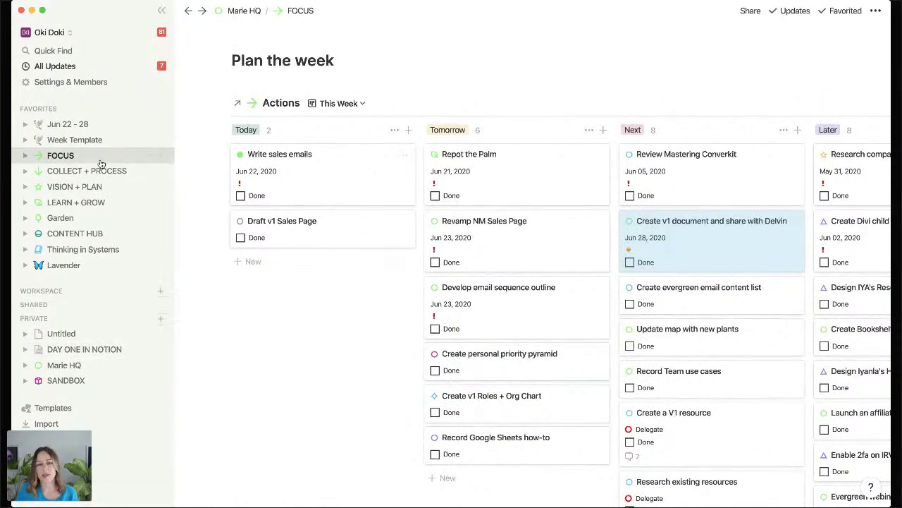
pyautogui.scroll(4, 383, 129)
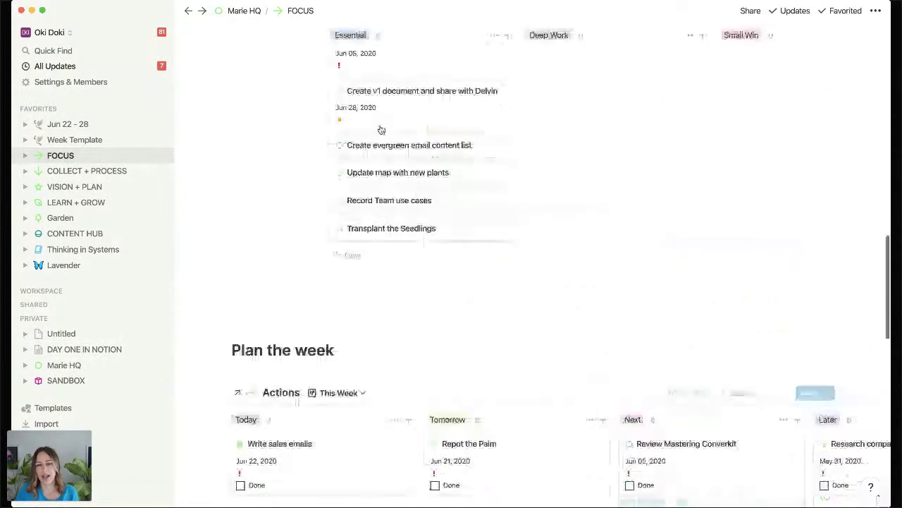
pyautogui.scroll(10, 386, 150)
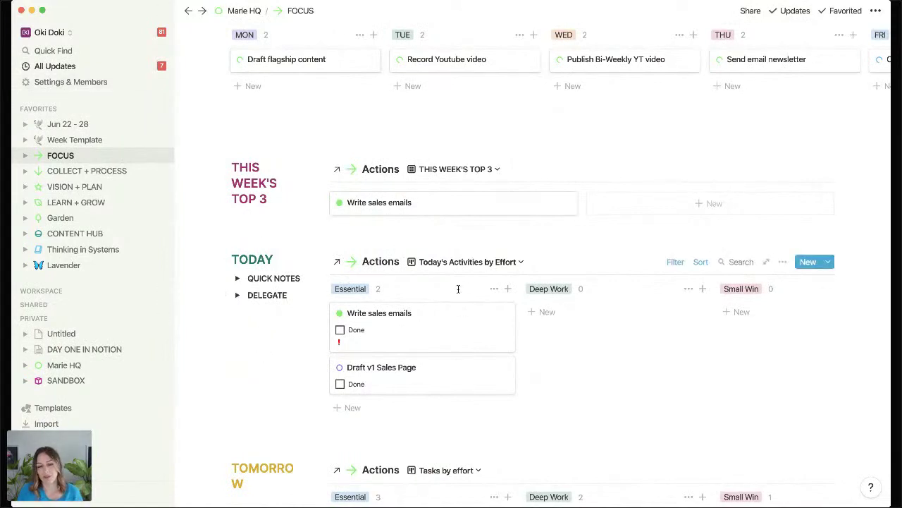
pyautogui.scroll(-1, 459, 288)
pyautogui.scroll(-5, 458, 291)
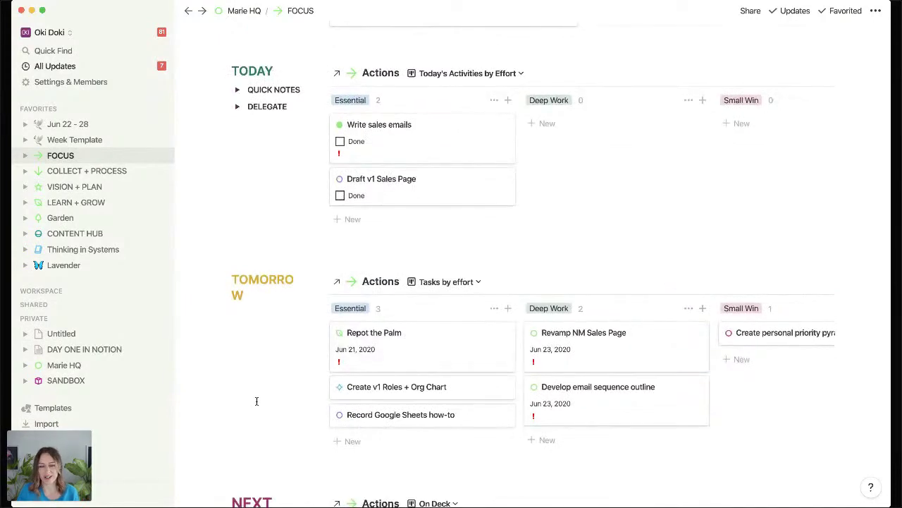
pyautogui.scroll(-9, 257, 400)
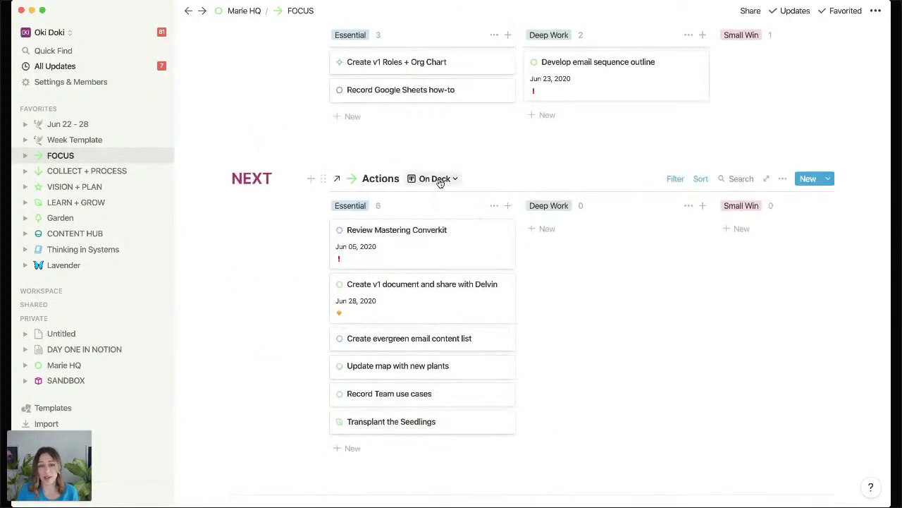
# View the NEXT board's saved views, keep On Deck, and scroll to the week plan.
pyautogui.click(440, 179)
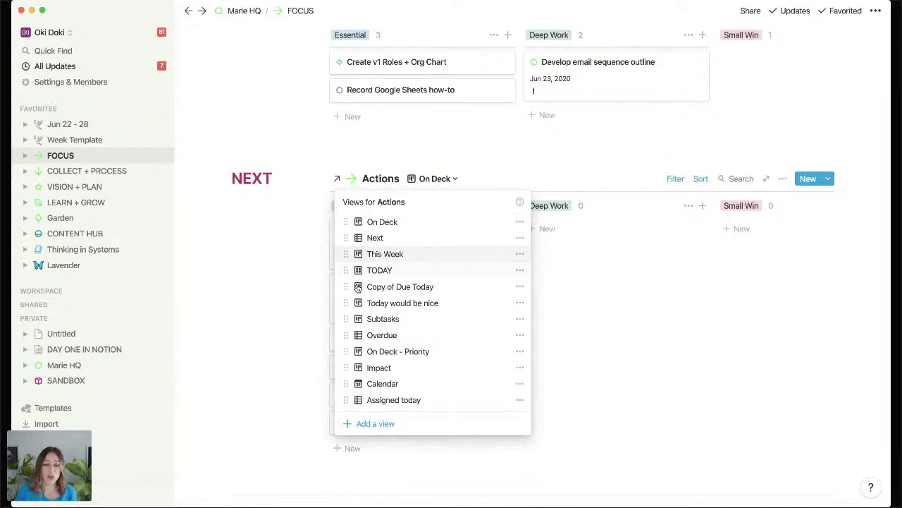
pyautogui.click(247, 320)
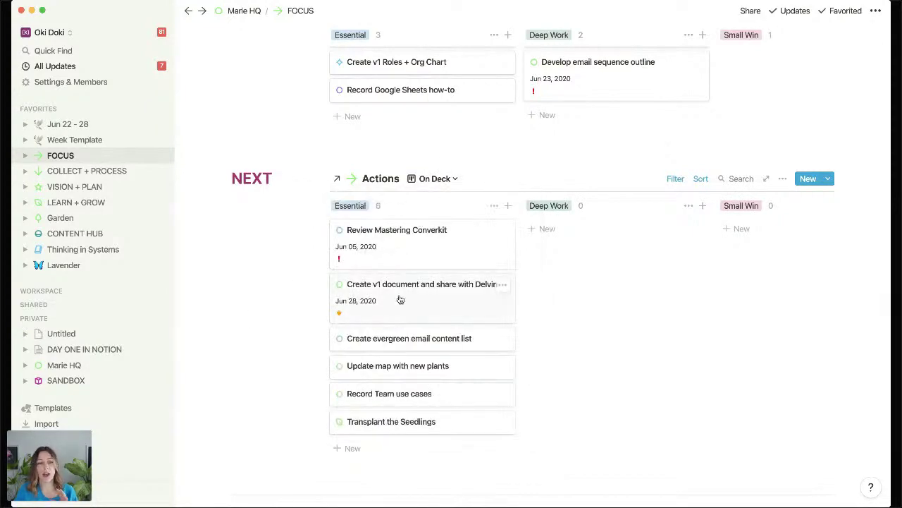
pyautogui.scroll(-3, 400, 299)
pyautogui.scroll(-6, 400, 297)
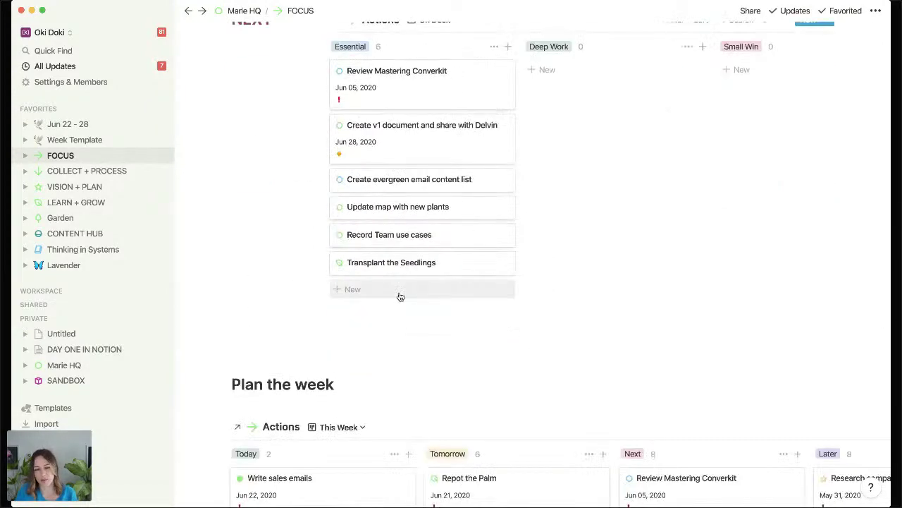
pyautogui.scroll(-1, 402, 296)
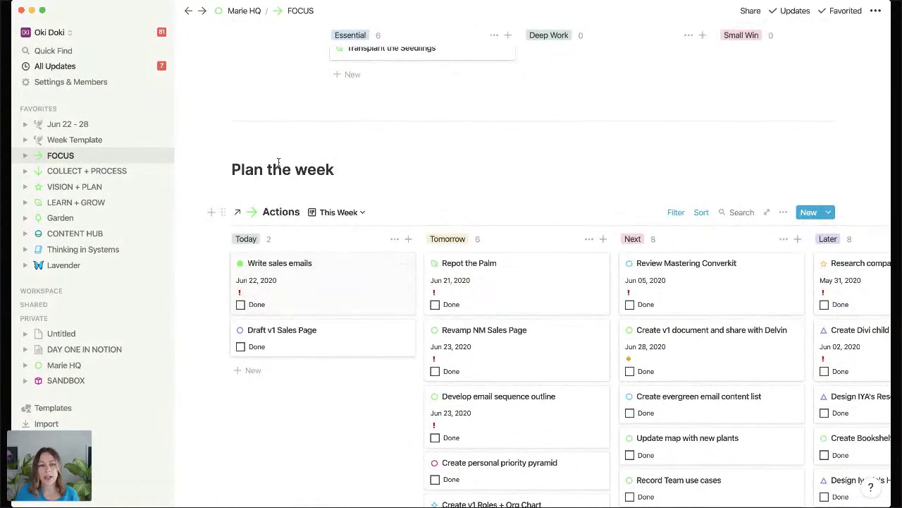
# Open Week Template from Favorites and scroll through its properties, Calendar, Actions, Journal and Top 3 Priorities.
pyautogui.click(91, 141)
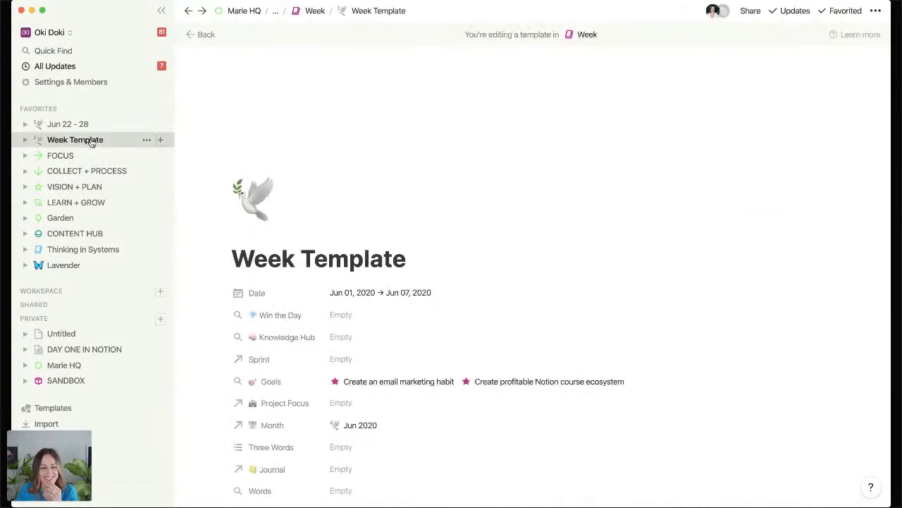
pyautogui.scroll(-10, 577, 217)
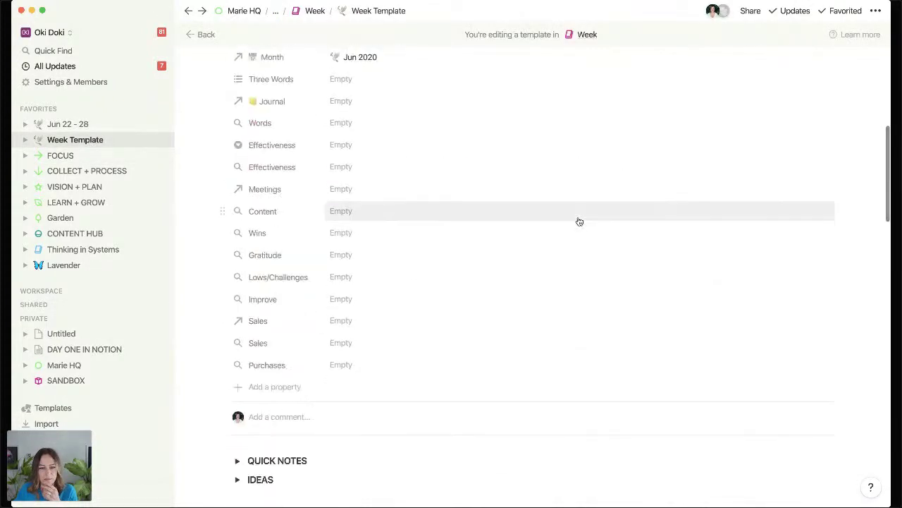
pyautogui.scroll(-3, 579, 220)
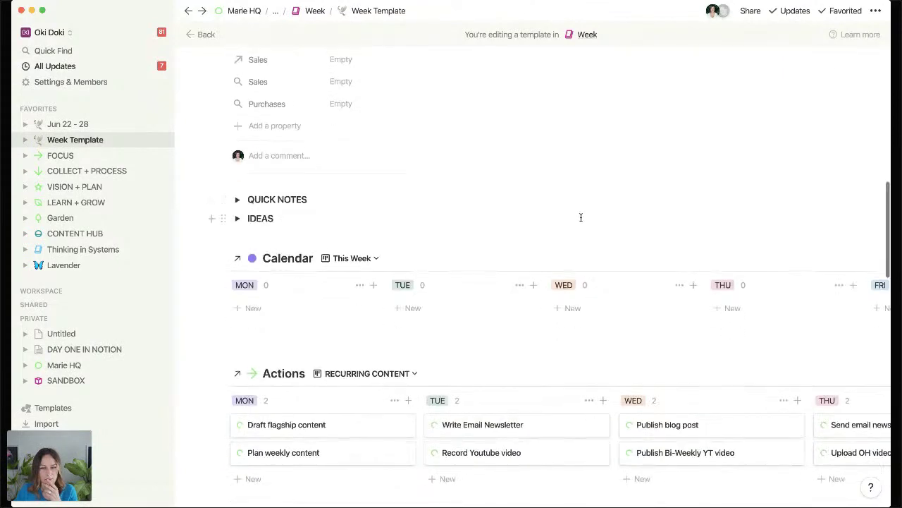
pyautogui.scroll(-3, 581, 217)
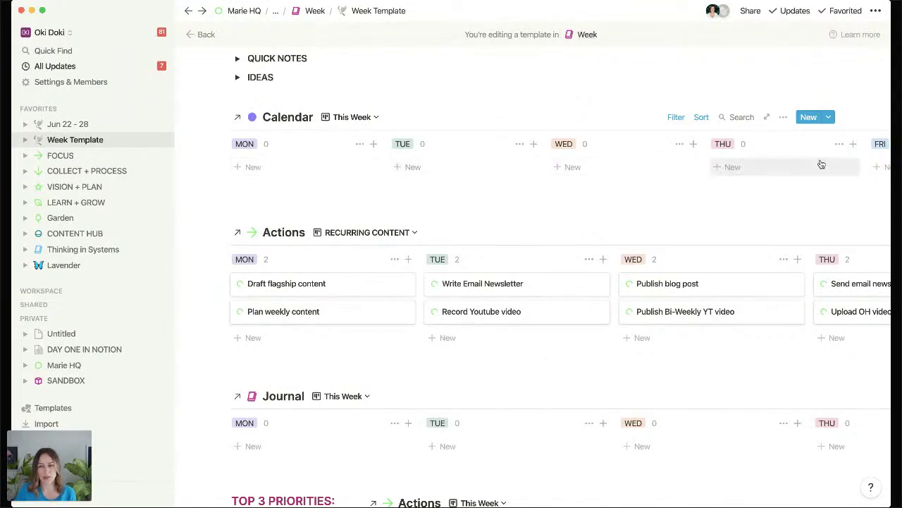
pyautogui.scroll(-3, 359, 258)
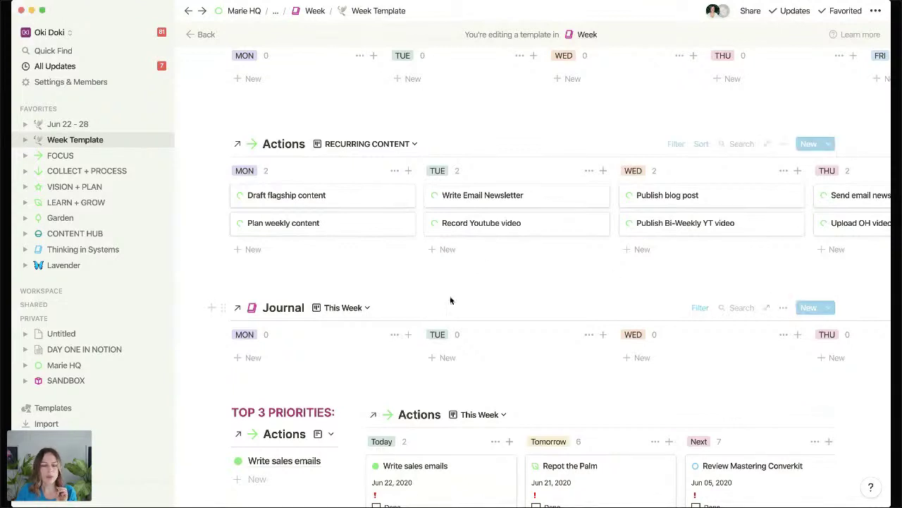
pyautogui.scroll(-2, 211, 301)
pyautogui.scroll(-3, 211, 300)
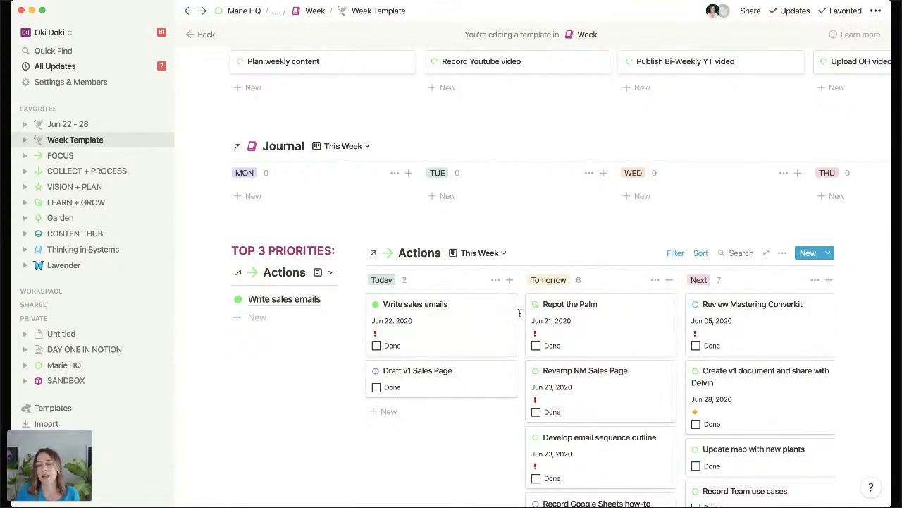
# Cycle the Actions board through Today would be nice, Subtasks and Overdue views, ending on This Week.
pyautogui.click(495, 254)
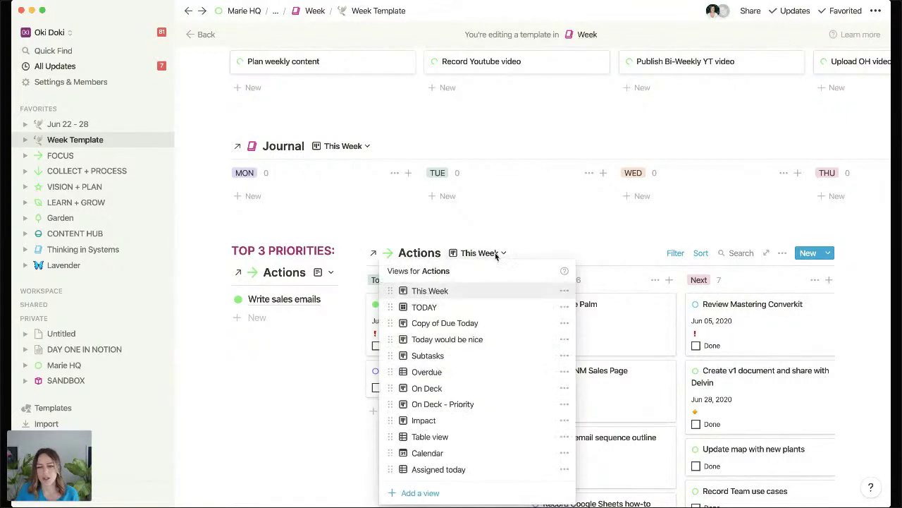
pyautogui.click(423, 340)
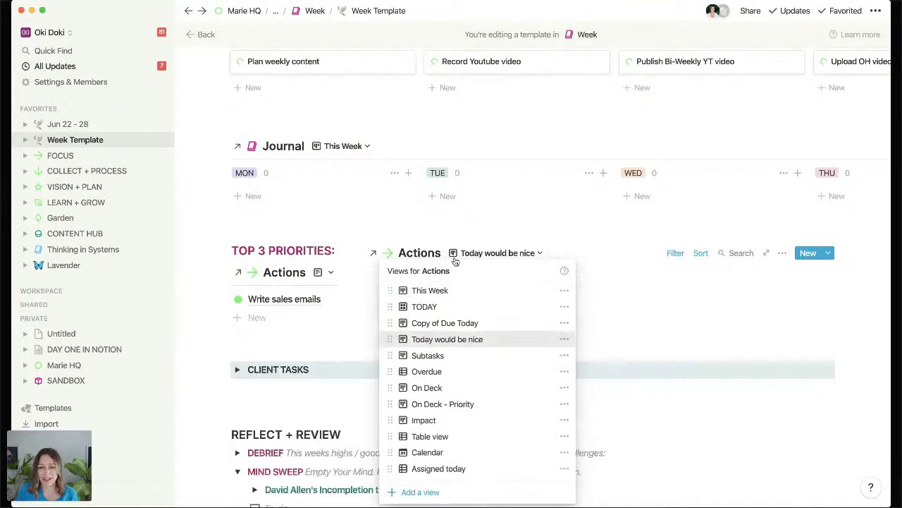
pyautogui.click(495, 254)
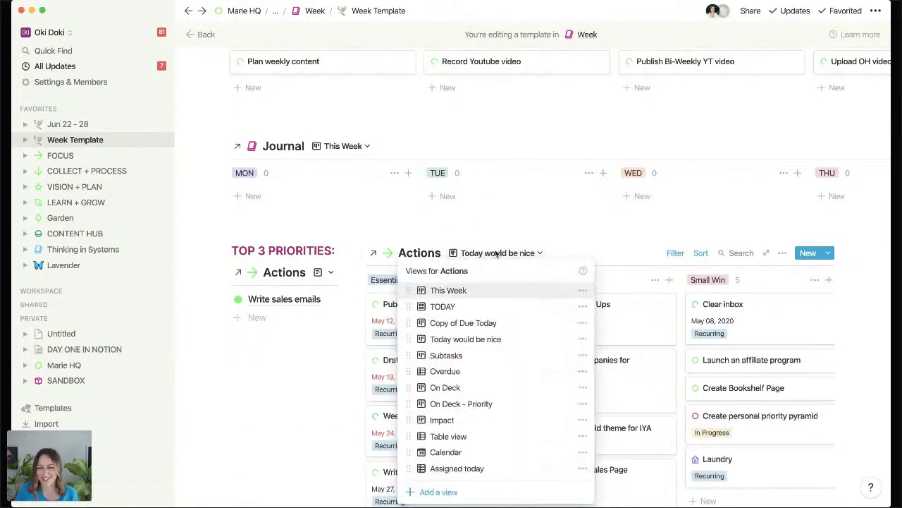
pyautogui.click(446, 356)
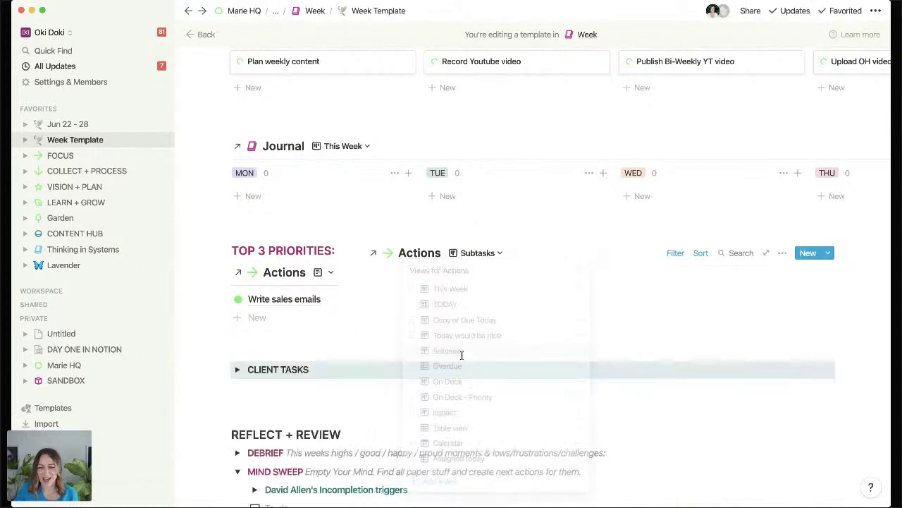
pyautogui.click(490, 255)
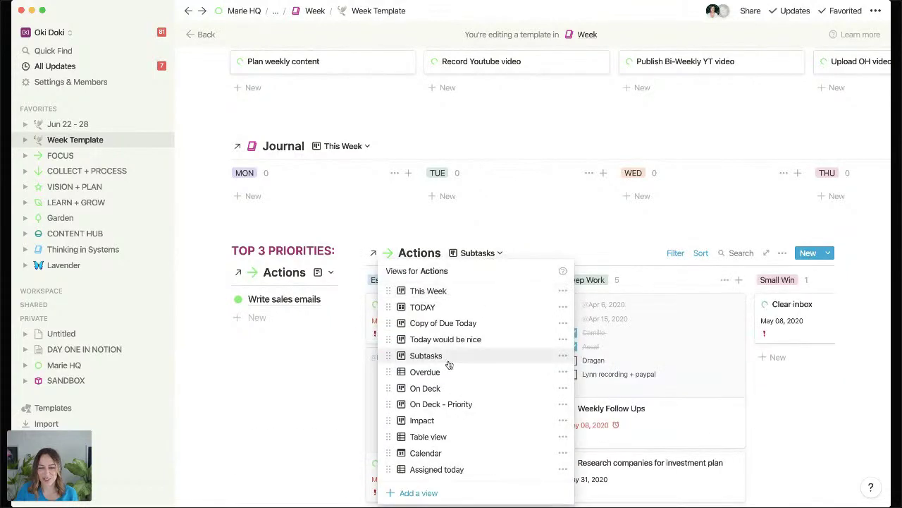
pyautogui.click(433, 373)
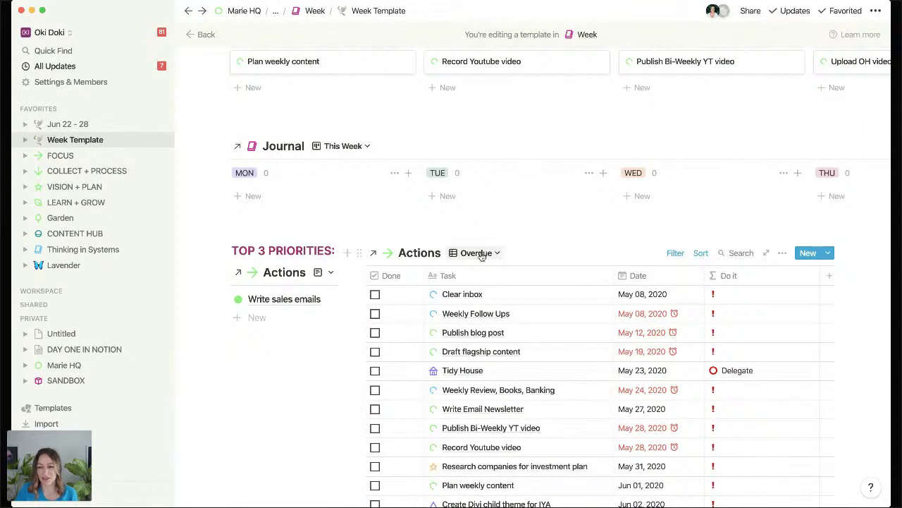
pyautogui.click(479, 253)
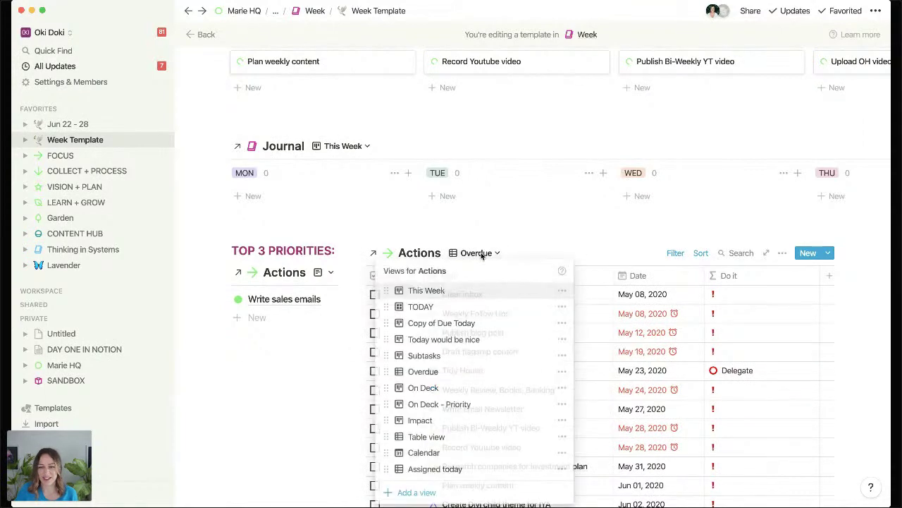
pyautogui.click(421, 291)
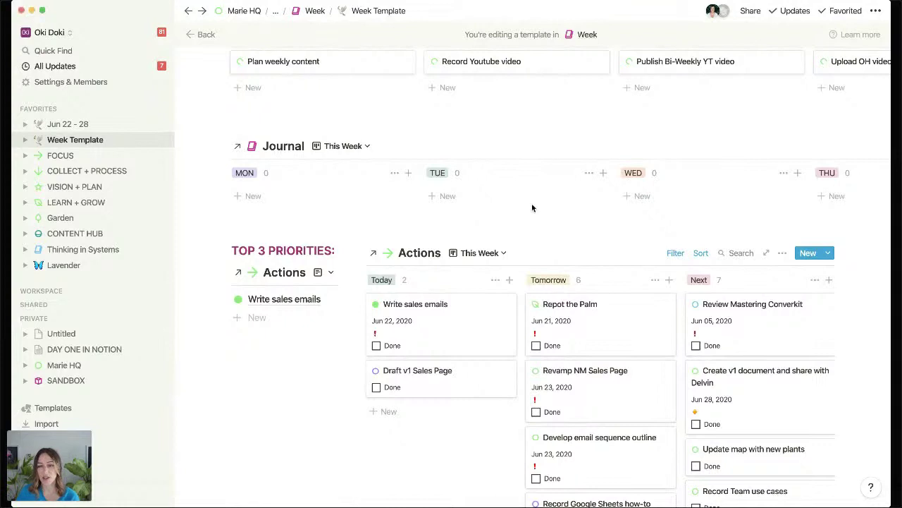
pyautogui.click(677, 253)
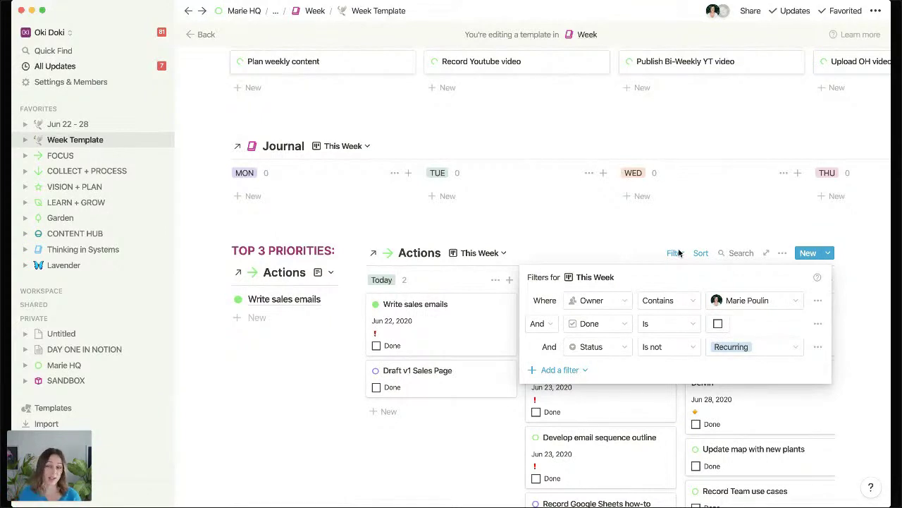
pyautogui.click(330, 434)
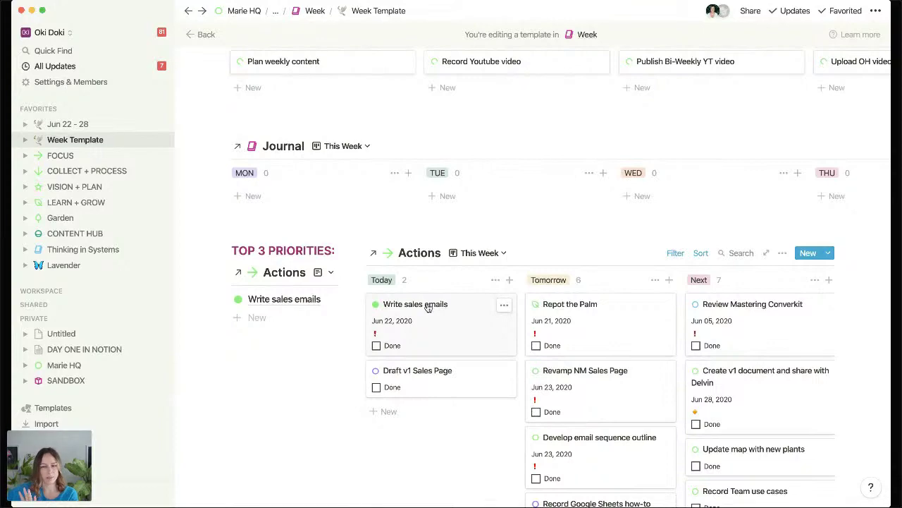
pyautogui.scroll(-5, 721, 239)
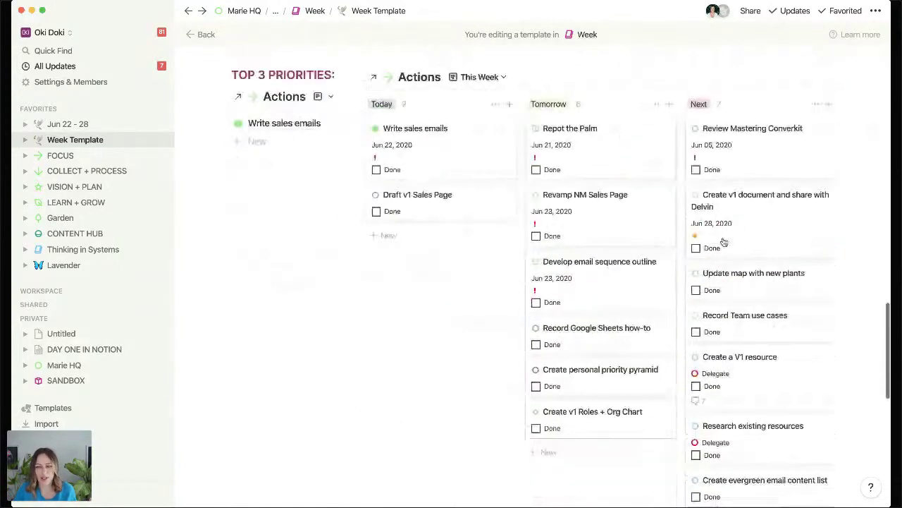
pyautogui.scroll(3, 723, 241)
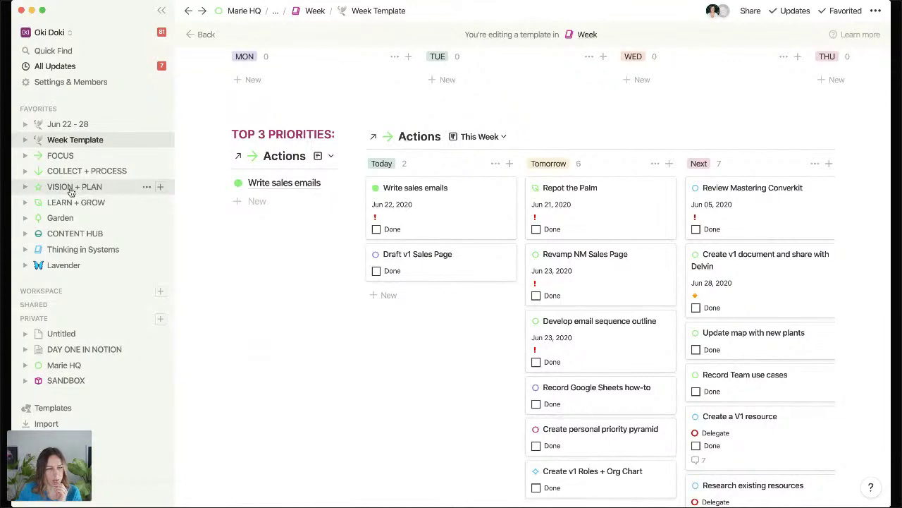
# Open VISION + PLAN from the sidebar and zoom the interface out two steps with Cmd+-.
pyautogui.click(70, 191)
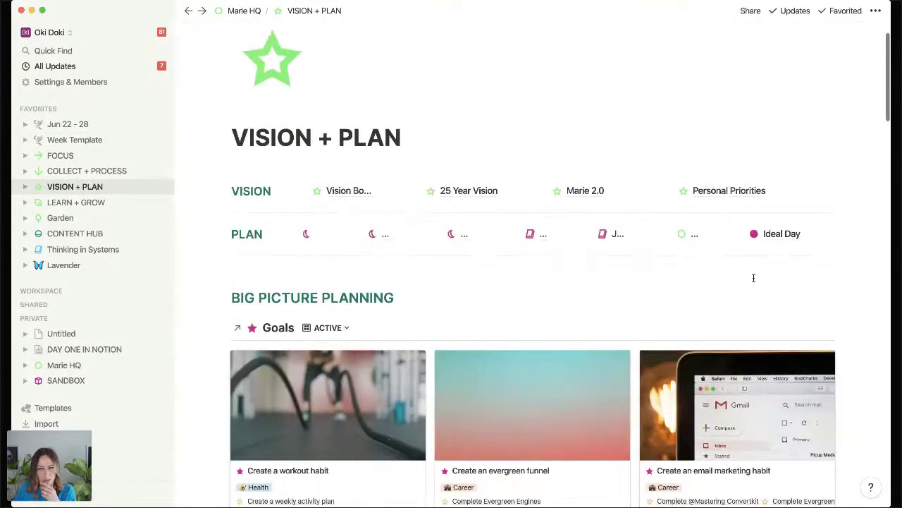
pyautogui.scroll(-3, 667, 186)
pyautogui.press('super+minus')
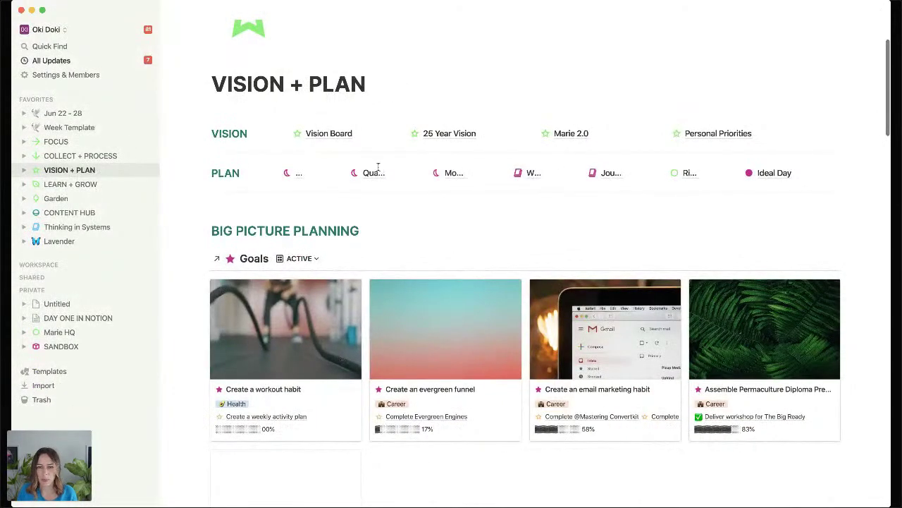
pyautogui.press('super+minus')
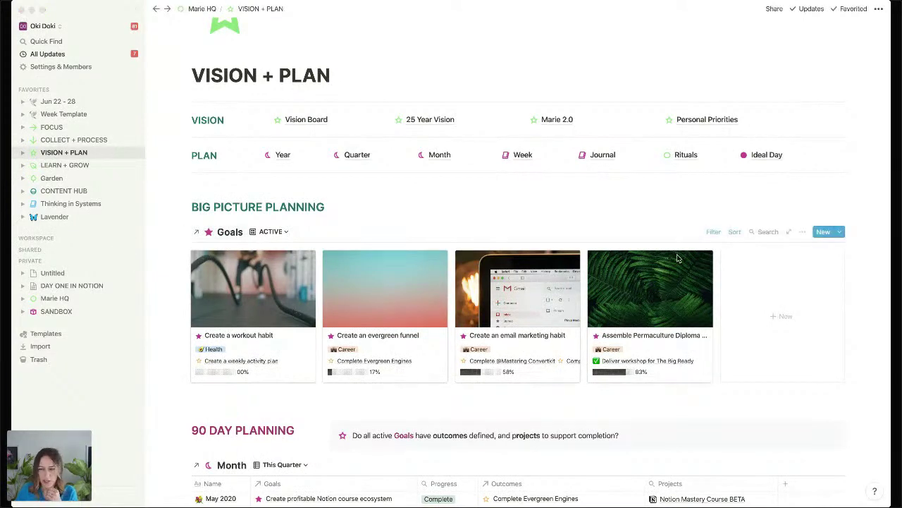
# Scroll past 90-day goals, Project Planning and the June 2020 calendar to TASK OVERVIEW.
pyautogui.scroll(-2, 692, 203)
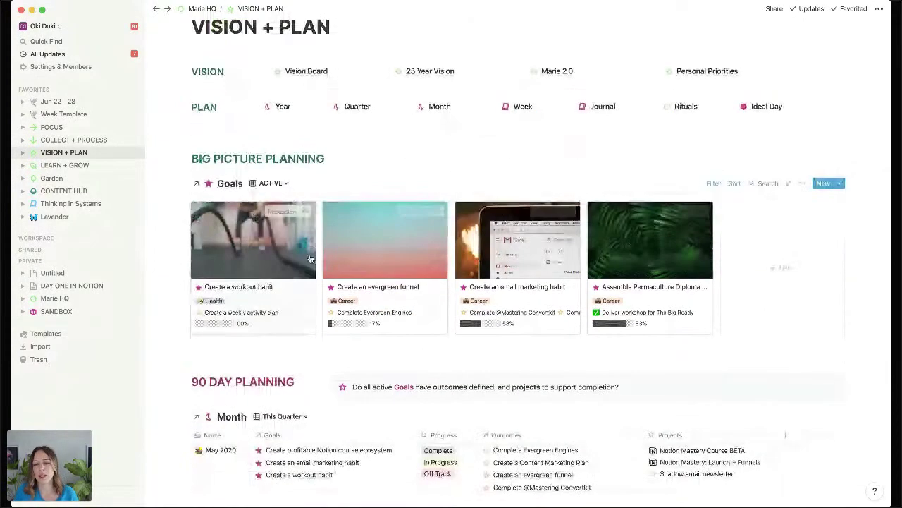
pyautogui.scroll(-5, 608, 248)
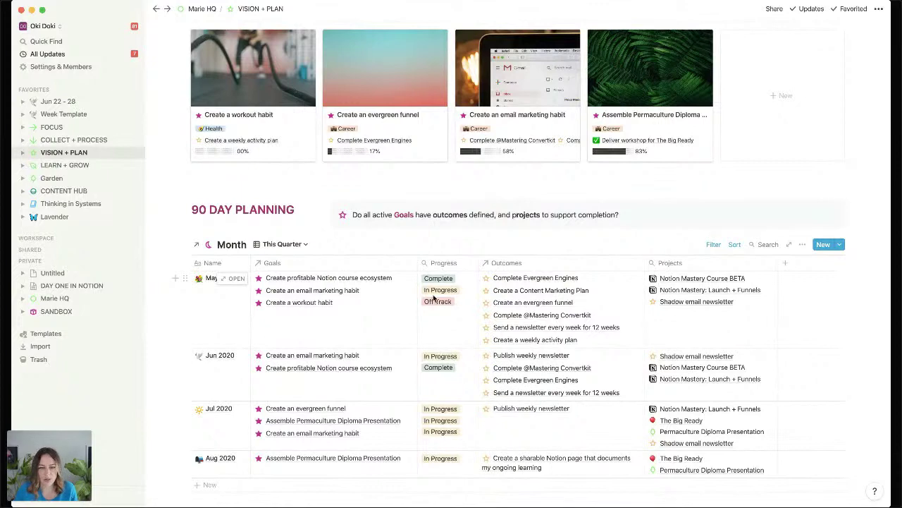
pyautogui.scroll(-5, 434, 319)
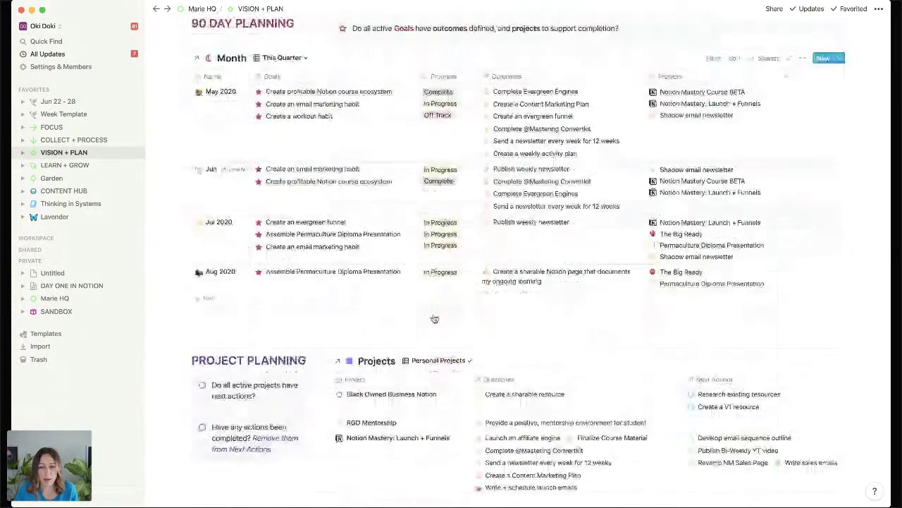
pyautogui.scroll(-3, 434, 319)
pyautogui.scroll(-2, 434, 317)
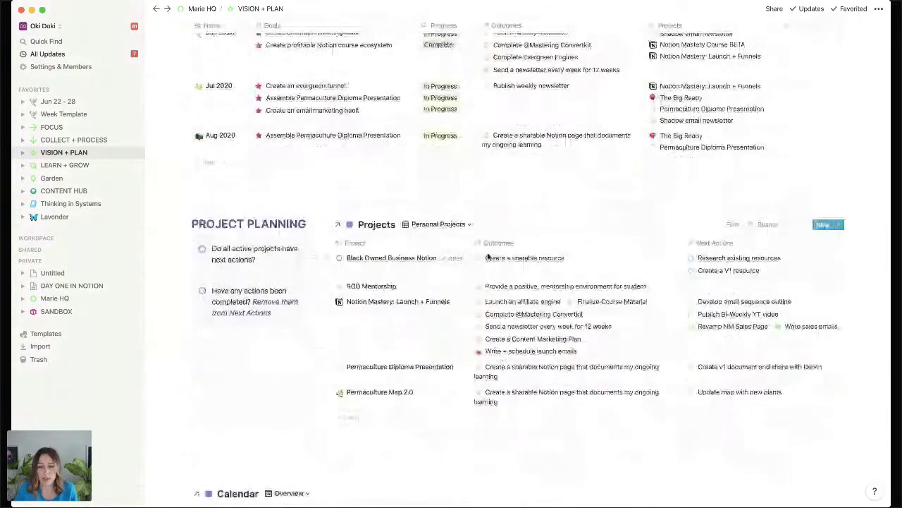
pyautogui.scroll(-2, 771, 256)
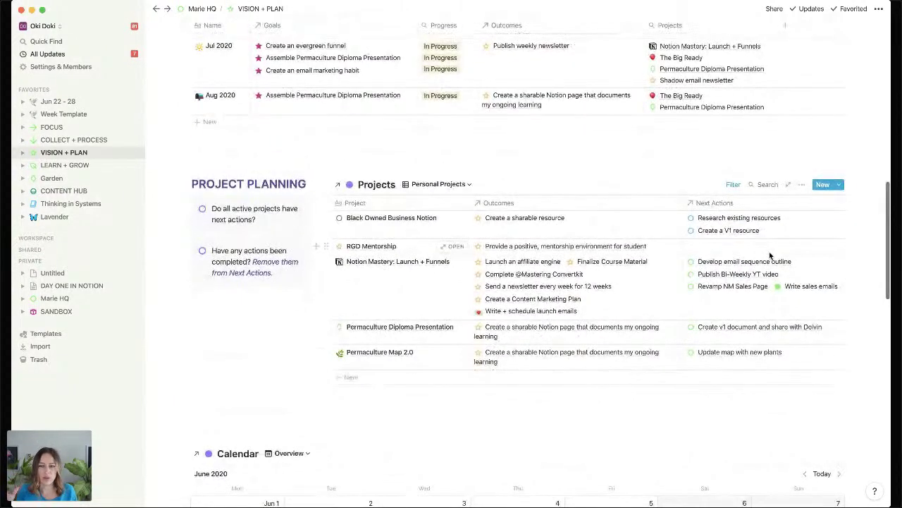
pyautogui.scroll(-10, 767, 256)
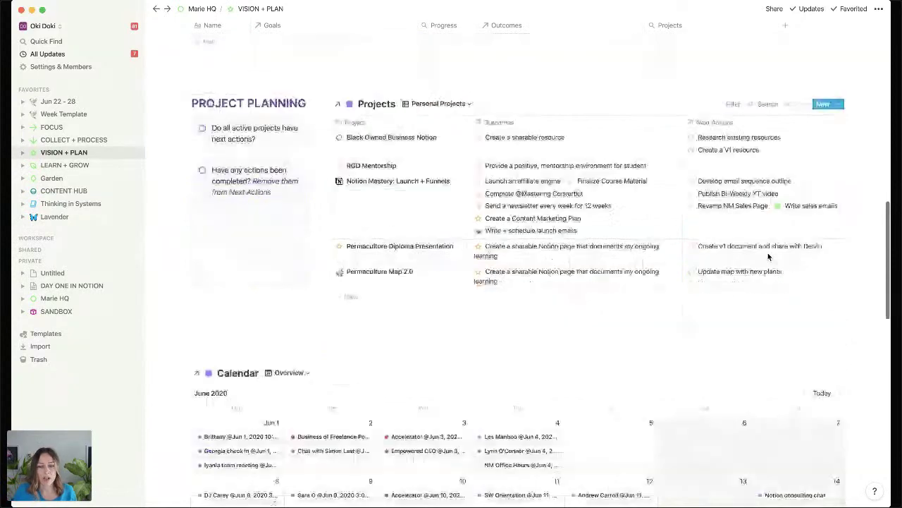
pyautogui.scroll(-9, 768, 257)
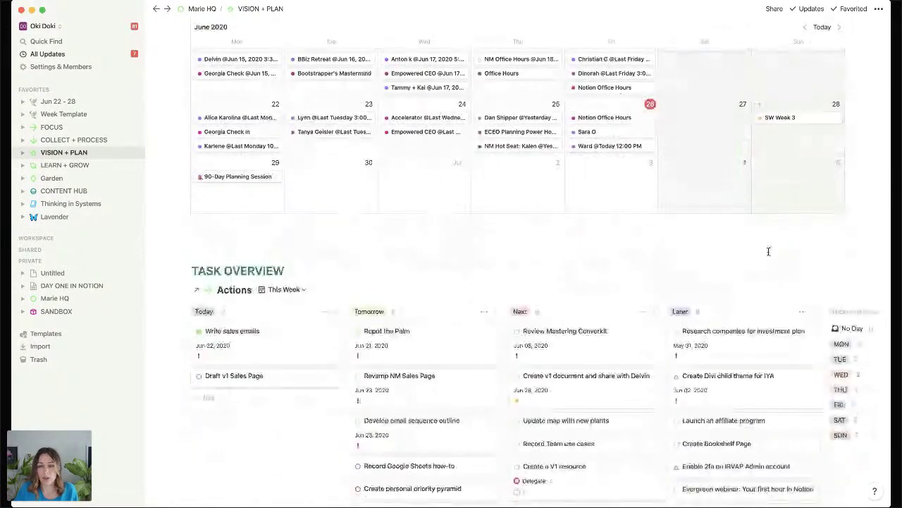
pyautogui.scroll(-4, 768, 252)
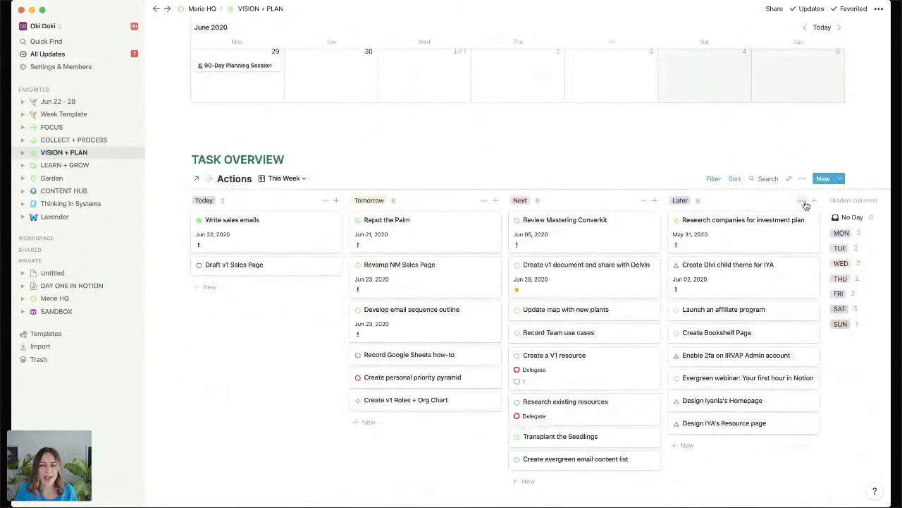
# Hide Later; drag Repot the Palm and Develop email sequence outline to Today, Create v1 Roles + Org Chart to Next.
pyautogui.click(801, 201)
pyautogui.click(787, 216)
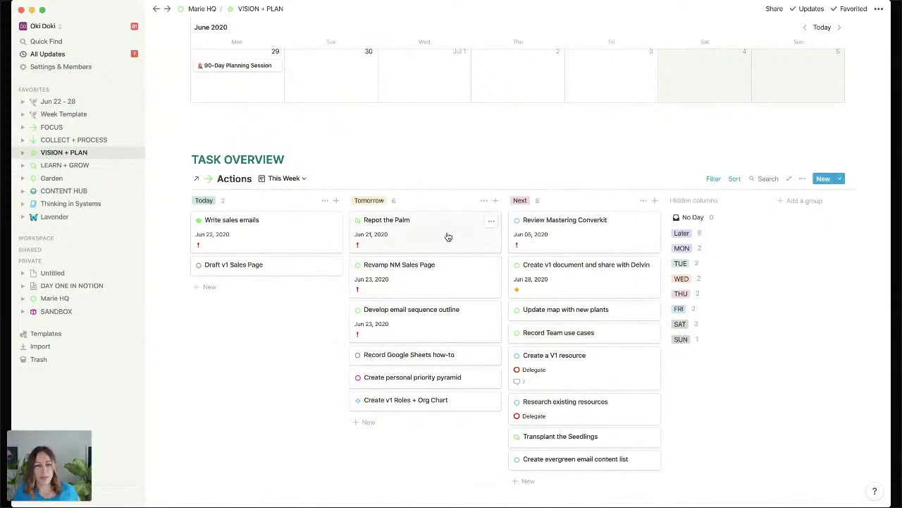
pyautogui.moveTo(448, 236); pyautogui.dragTo(280, 287)
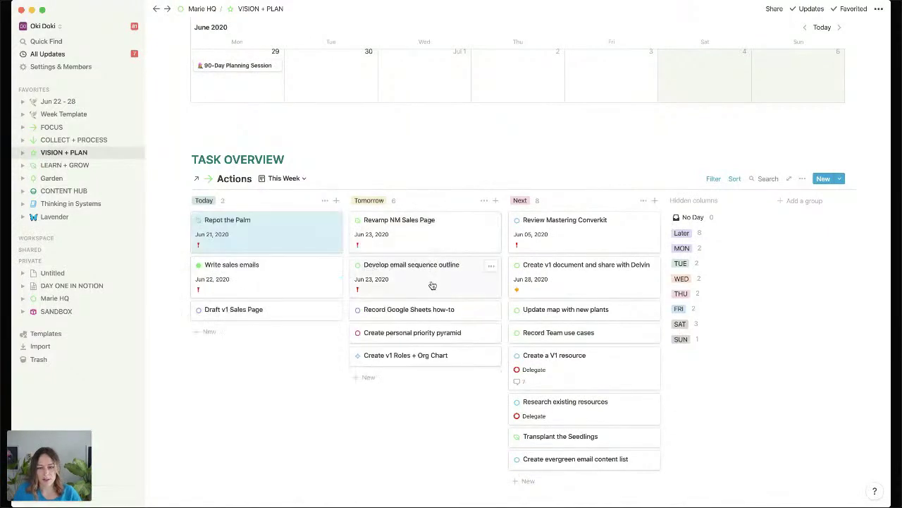
pyautogui.moveTo(432, 285); pyautogui.dragTo(333, 321)
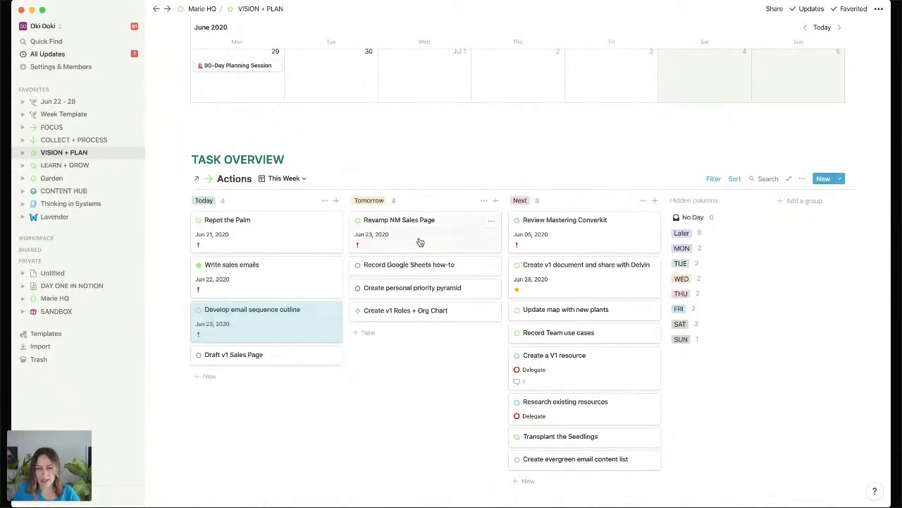
pyautogui.moveTo(423, 316); pyautogui.dragTo(575, 308)
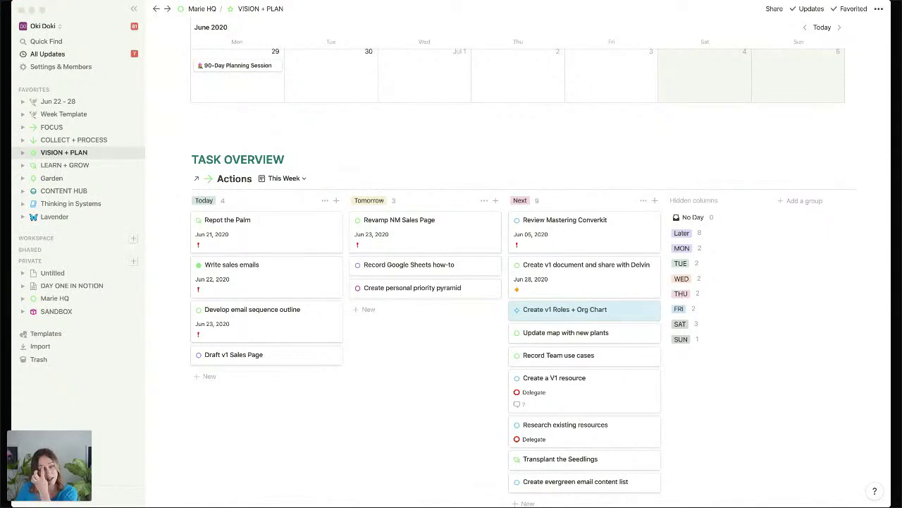
pyautogui.click(574, 161)
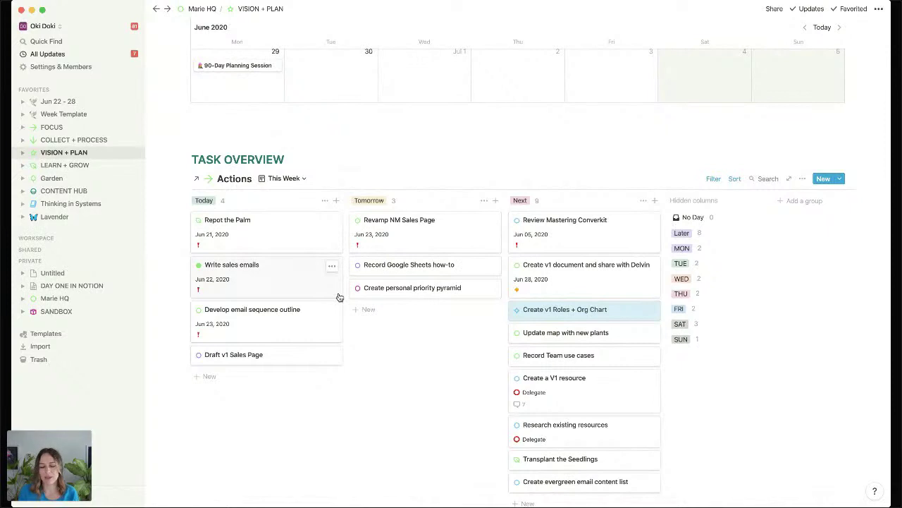
# Switch the Actions board to the Overdue view and bring up its filter rules.
pyautogui.click(287, 179)
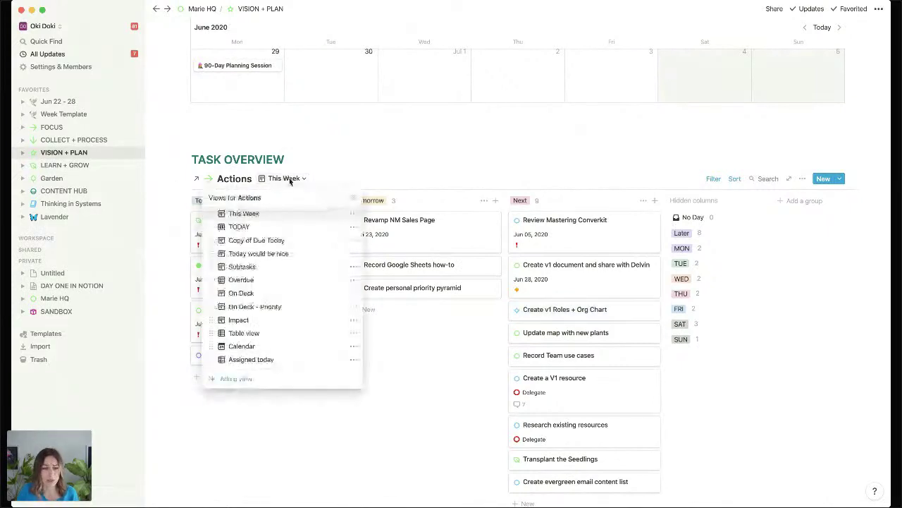
pyautogui.click(239, 280)
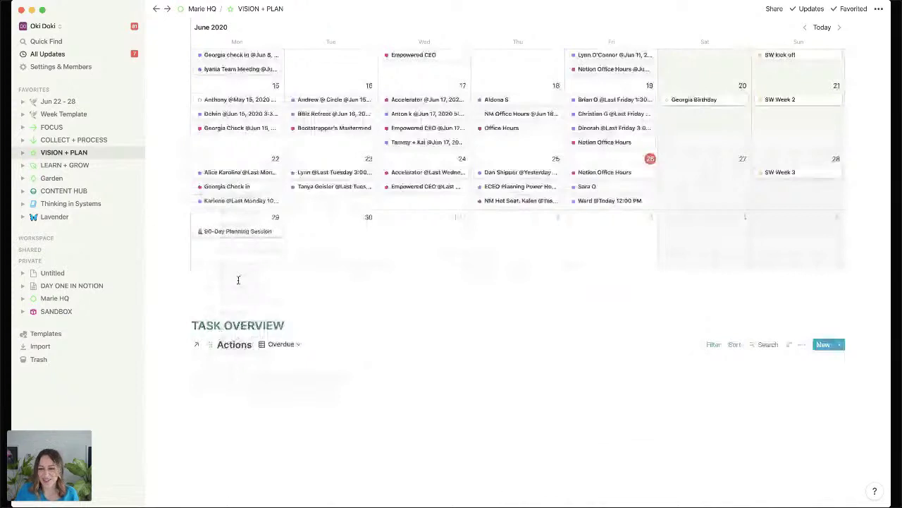
pyautogui.click(714, 344)
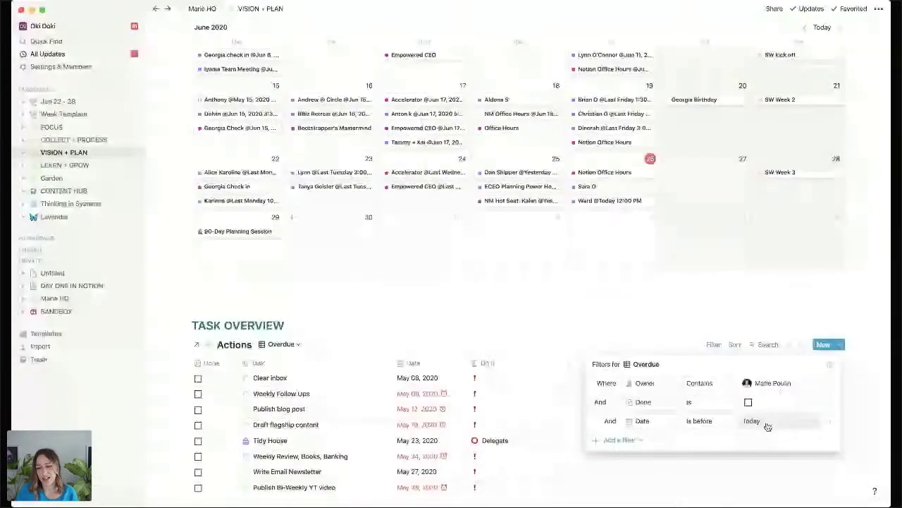
pyautogui.click(399, 348)
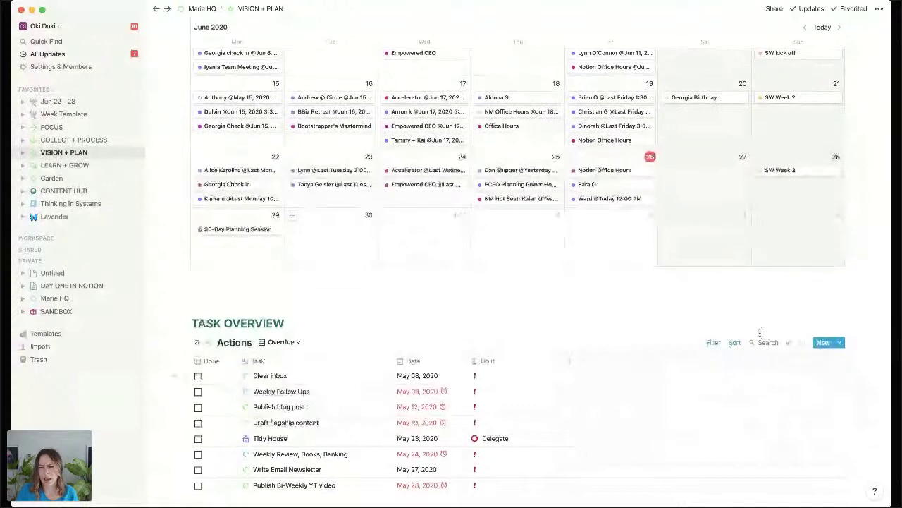
pyautogui.click(714, 343)
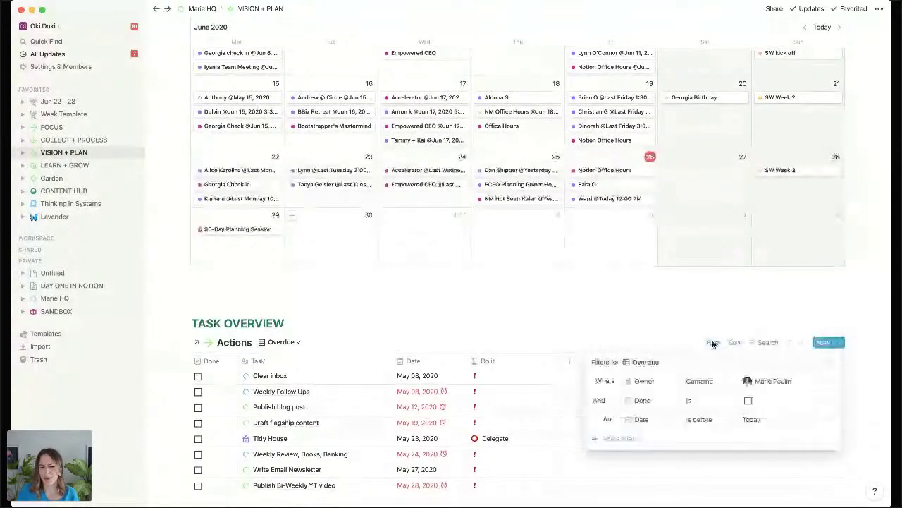
# Add a fourth filter rule: Status is not Recurring.
pyautogui.click(621, 437)
pyautogui.click(627, 456)
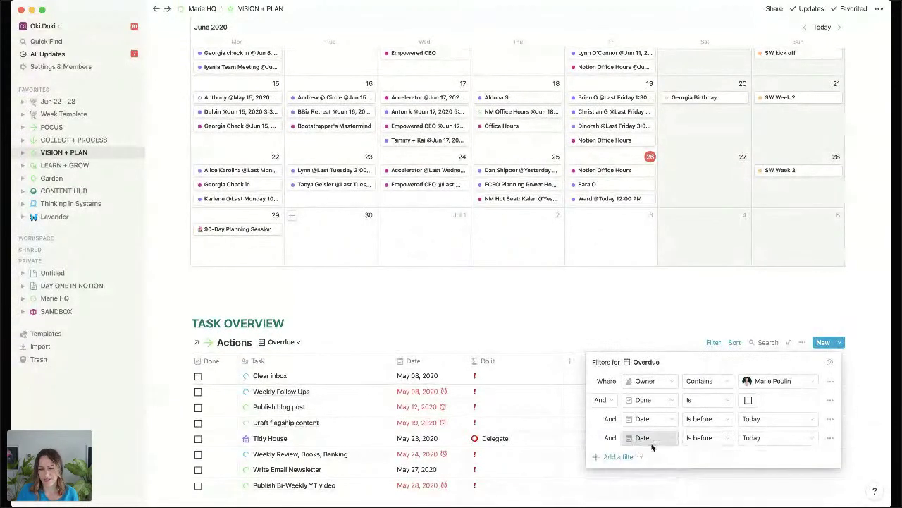
pyautogui.click(645, 439)
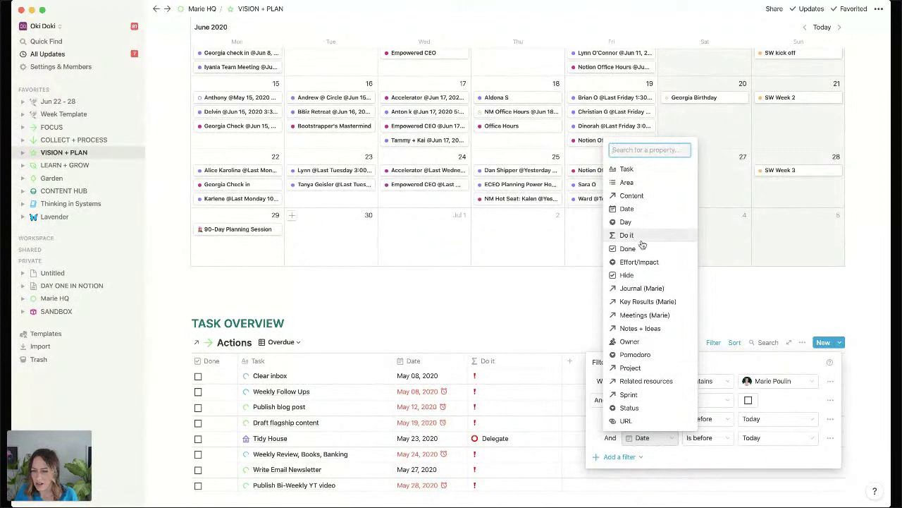
pyautogui.click(650, 412)
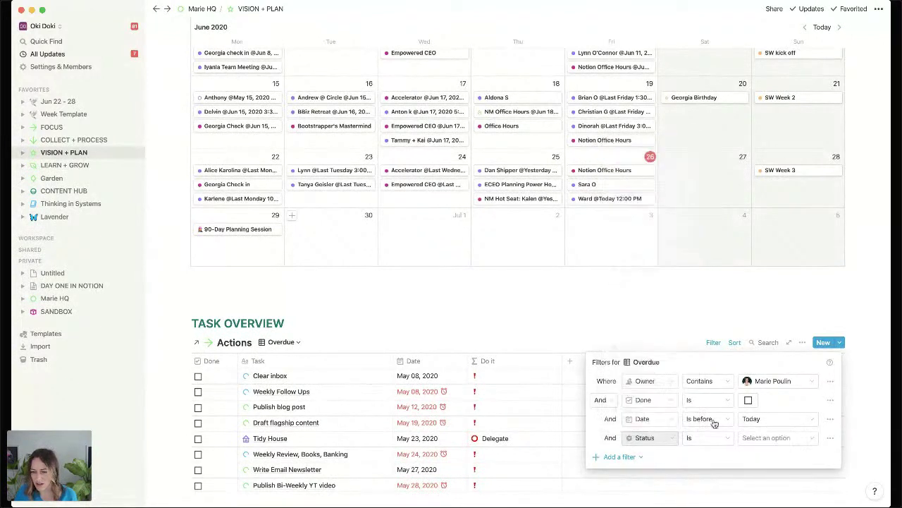
pyautogui.click(776, 437)
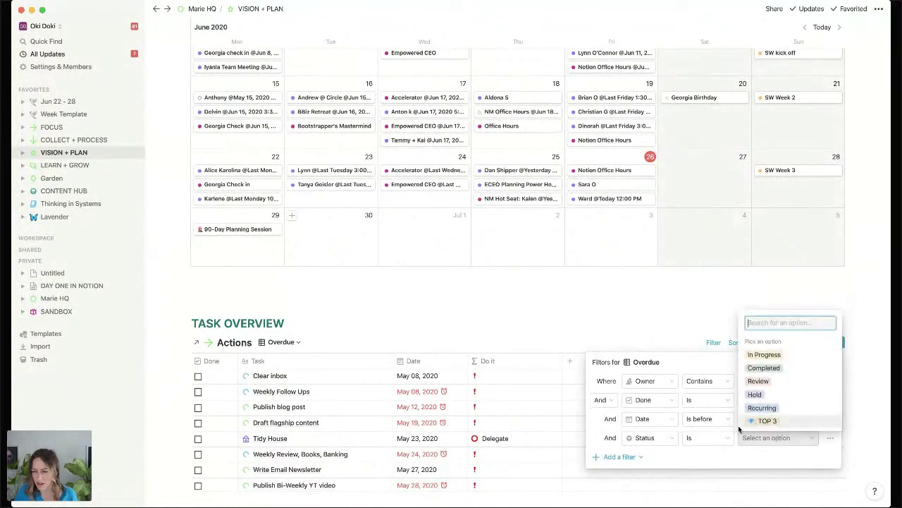
pyautogui.click(725, 440)
pyautogui.click(725, 441)
pyautogui.click(684, 394)
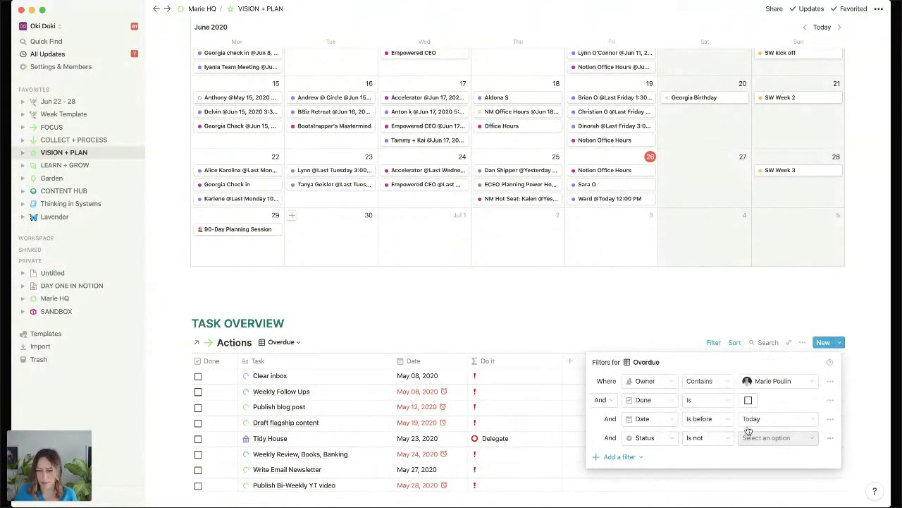
pyautogui.click(765, 437)
pyautogui.click(763, 409)
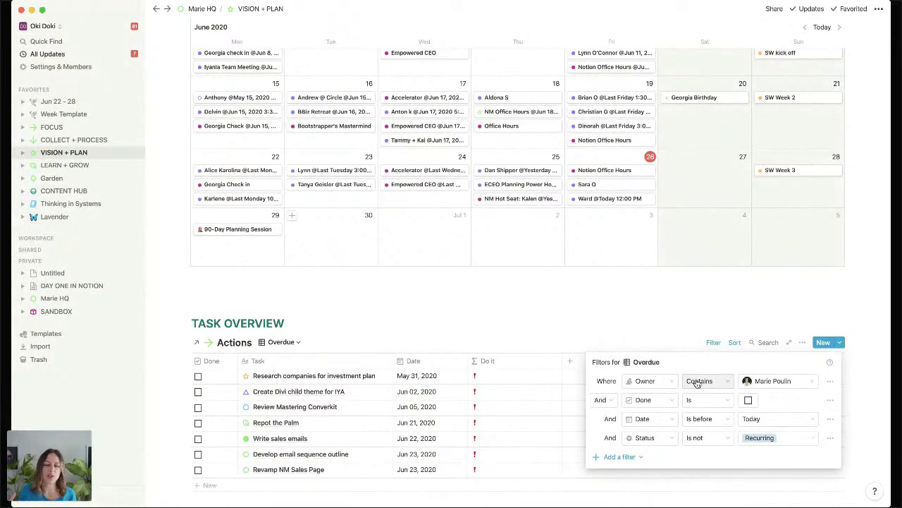
pyautogui.click(419, 317)
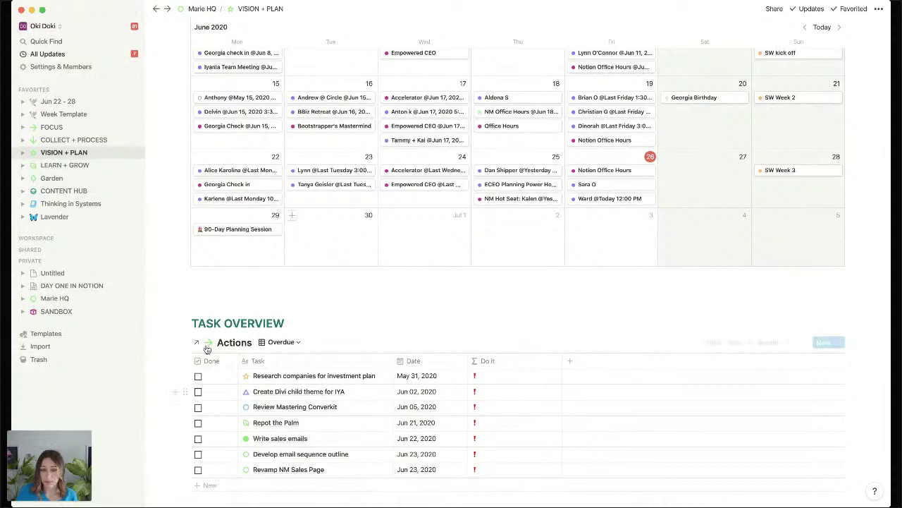
# Switch the Actions view to 'Today would be nice' and bring up its filters.
pyautogui.click(301, 342)
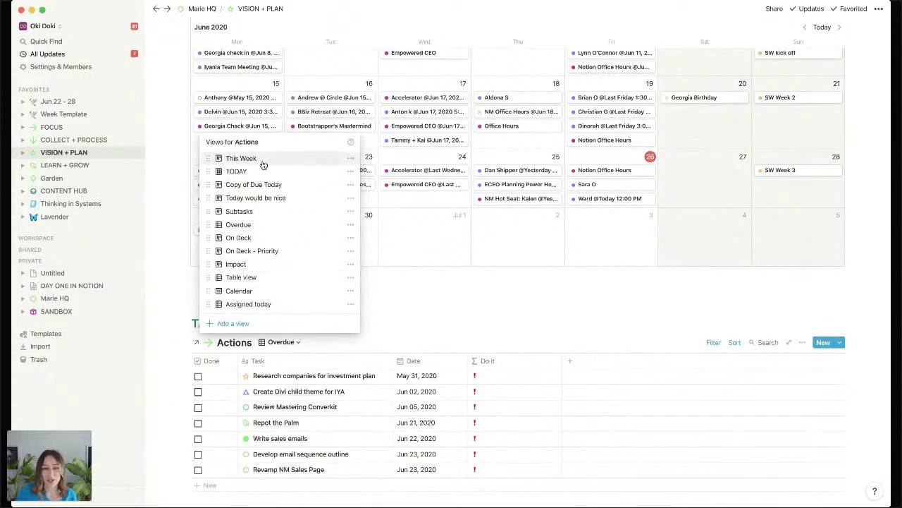
pyautogui.click(243, 197)
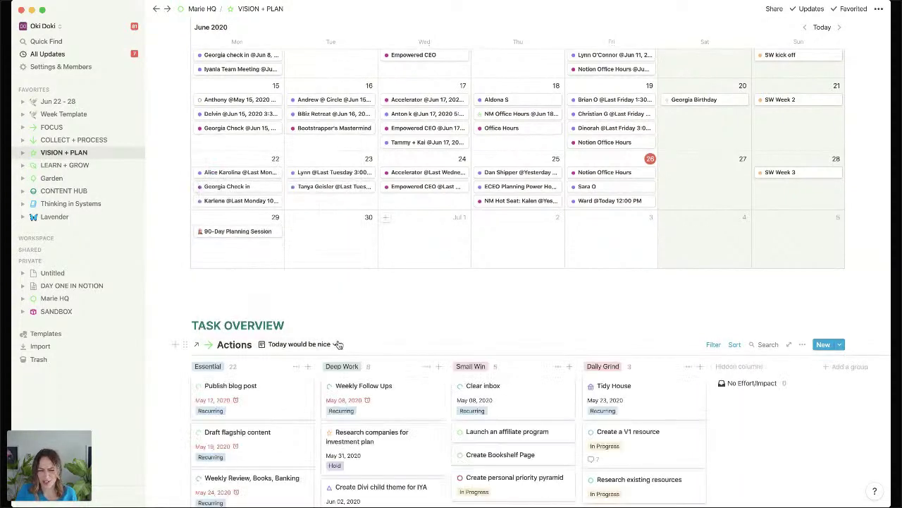
pyautogui.click(713, 345)
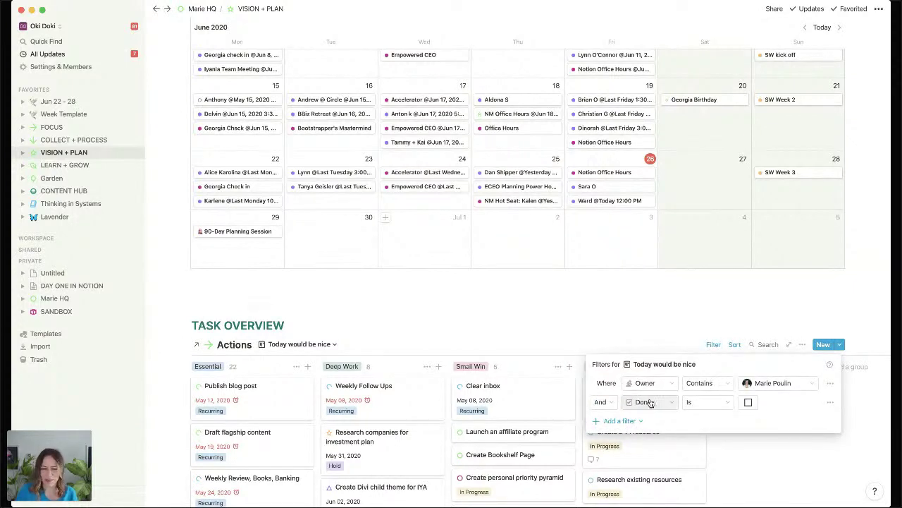
# Add a filter rule Day is Today, then review the resulting board.
pyautogui.click(634, 421)
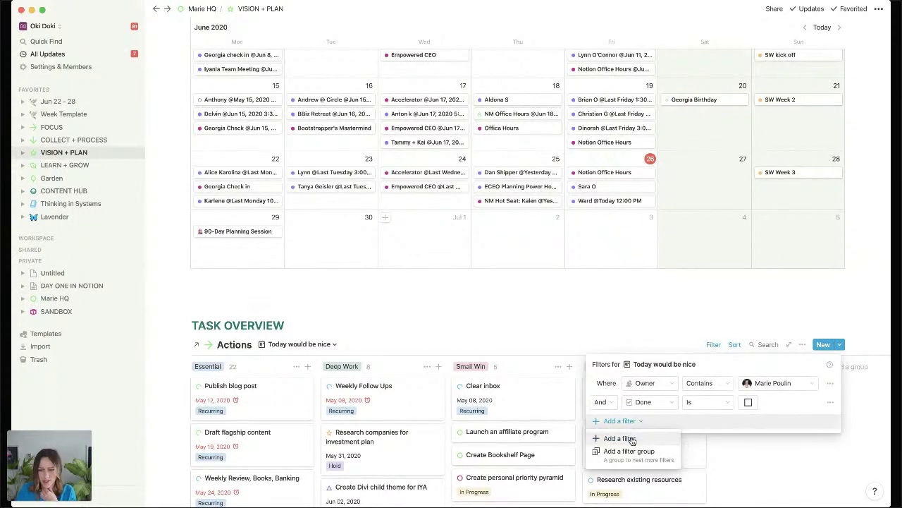
pyautogui.click(632, 438)
pyautogui.click(650, 422)
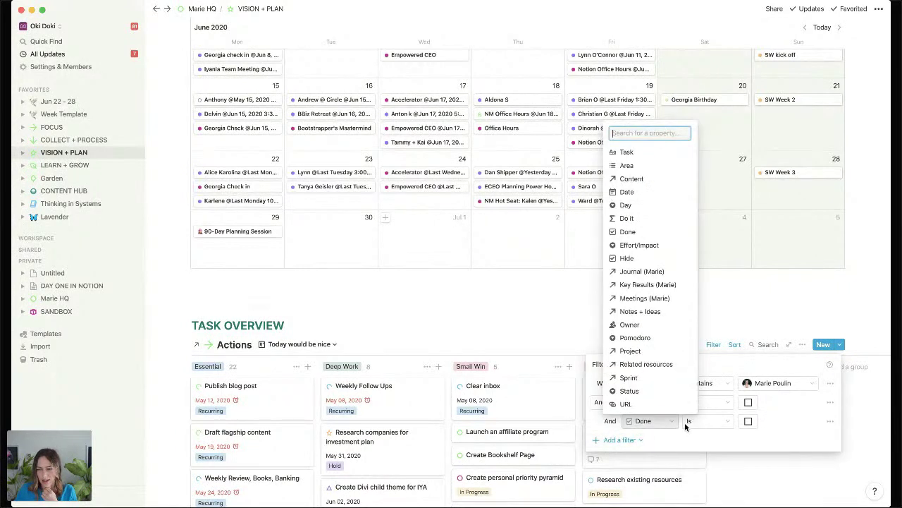
pyautogui.click(645, 204)
pyautogui.click(761, 421)
pyautogui.click(757, 268)
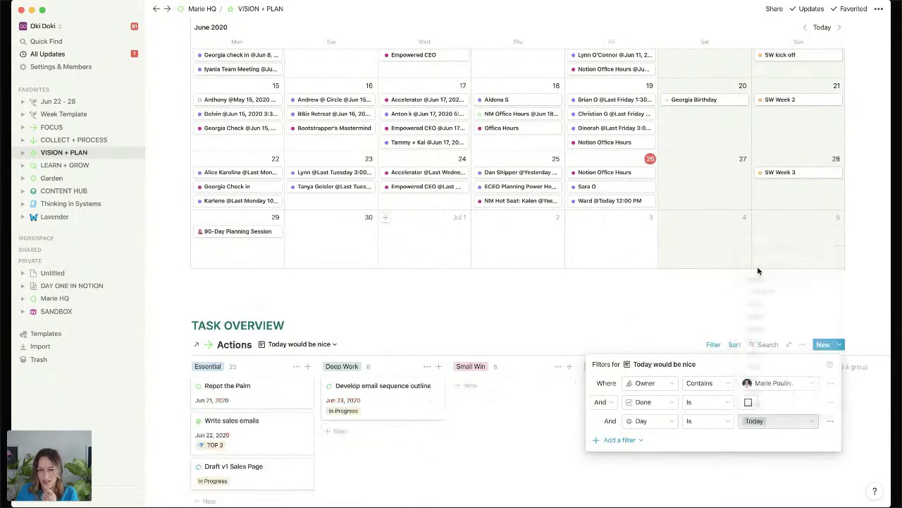
pyautogui.click(487, 446)
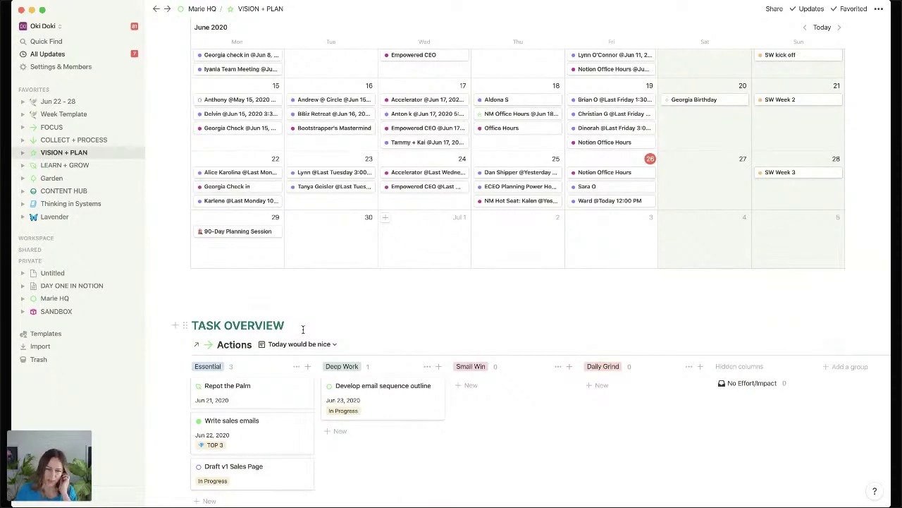
pyautogui.scroll(-2, 303, 329)
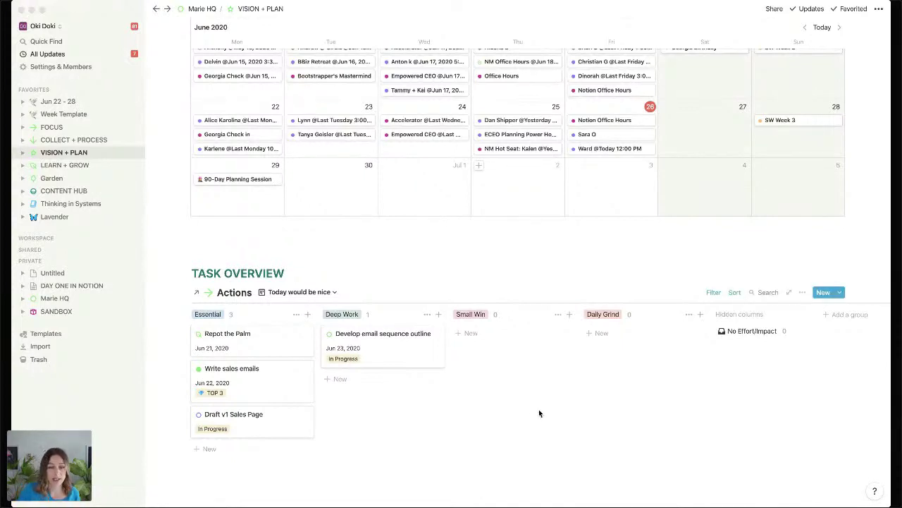
pyautogui.click(447, 377)
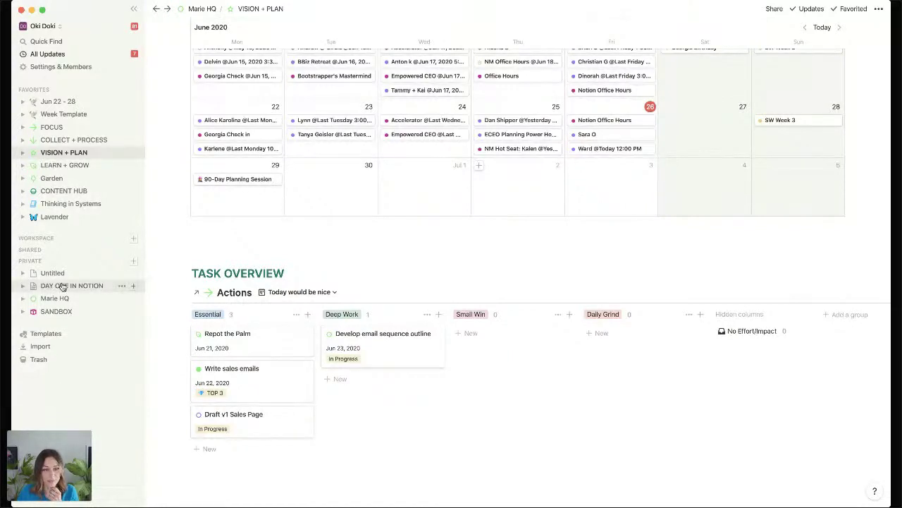
# Go to LEARN + GROW from the sidebar Favorites.
pyautogui.click(61, 165)
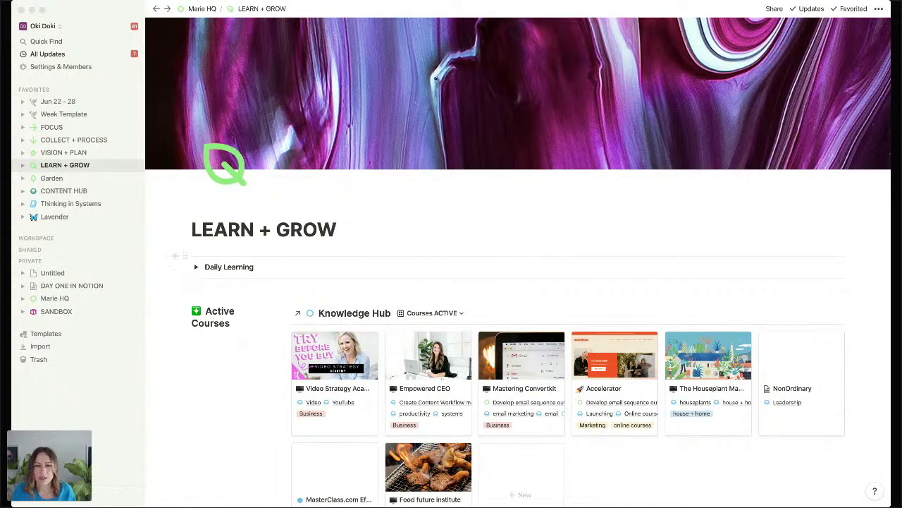
# Scroll through the Week Template page, then go up to the Week gallery via the breadcrumb.
pyautogui.click(78, 115)
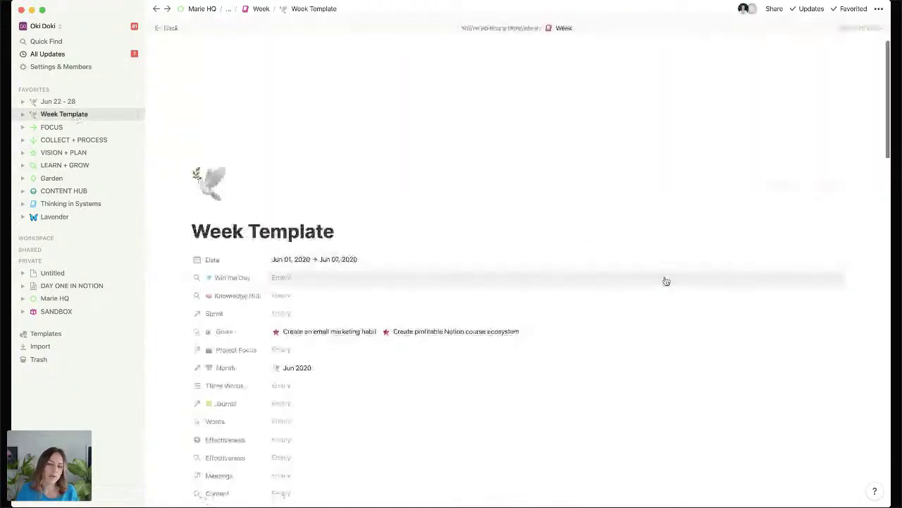
pyautogui.scroll(-1, 666, 282)
pyautogui.scroll(-3, 666, 281)
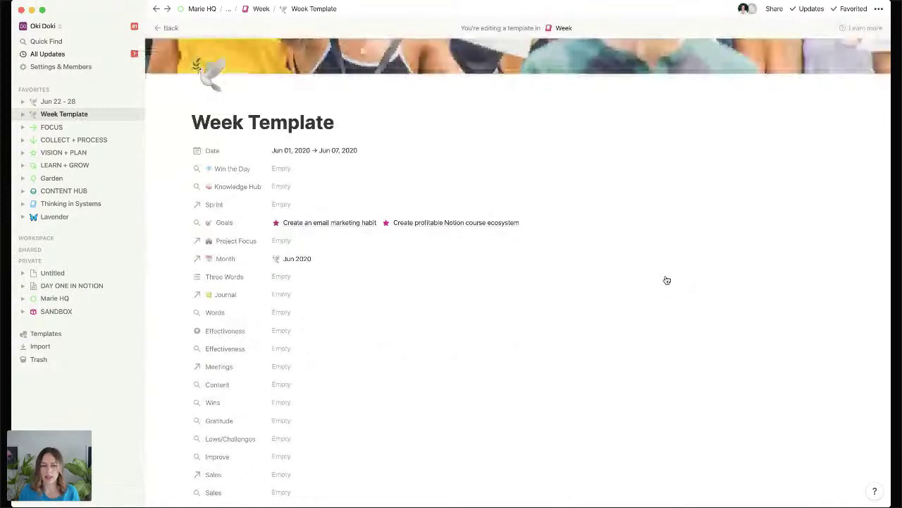
pyautogui.scroll(-1, 643, 290)
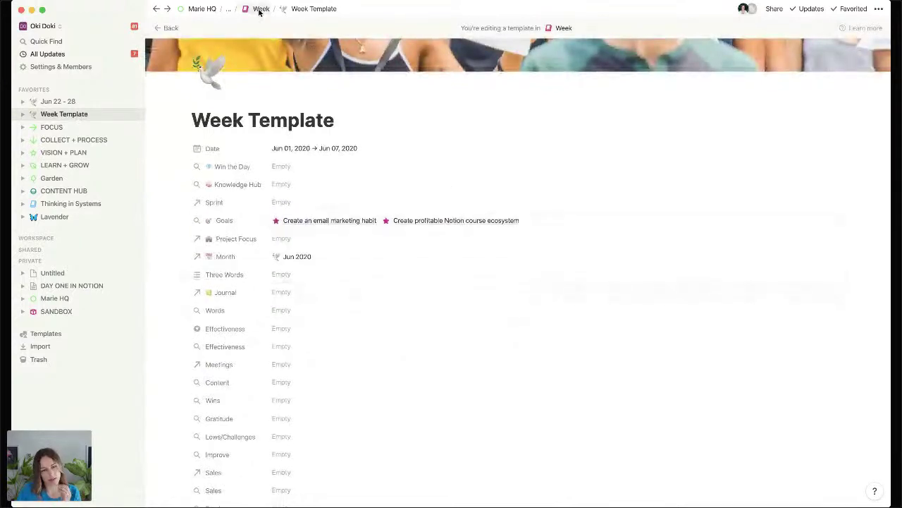
pyautogui.scroll(-2, 389, 199)
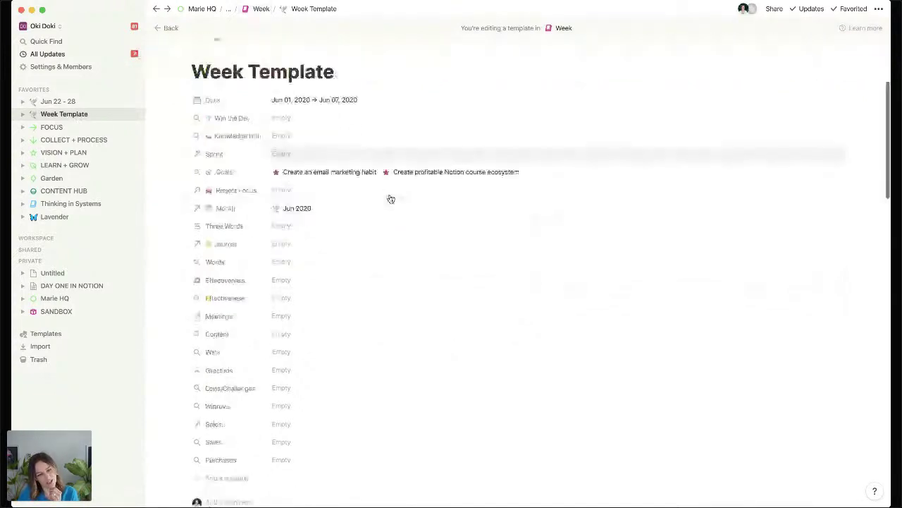
pyautogui.scroll(-2, 390, 199)
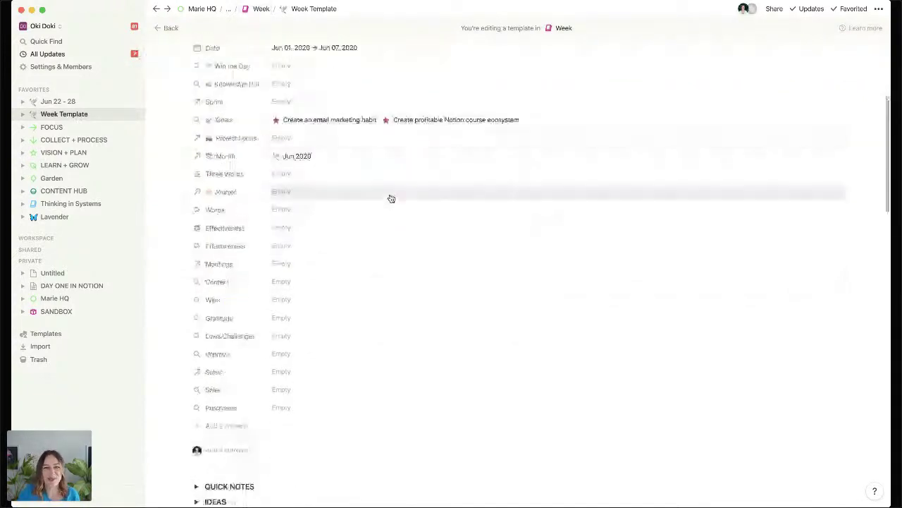
pyautogui.click(261, 8)
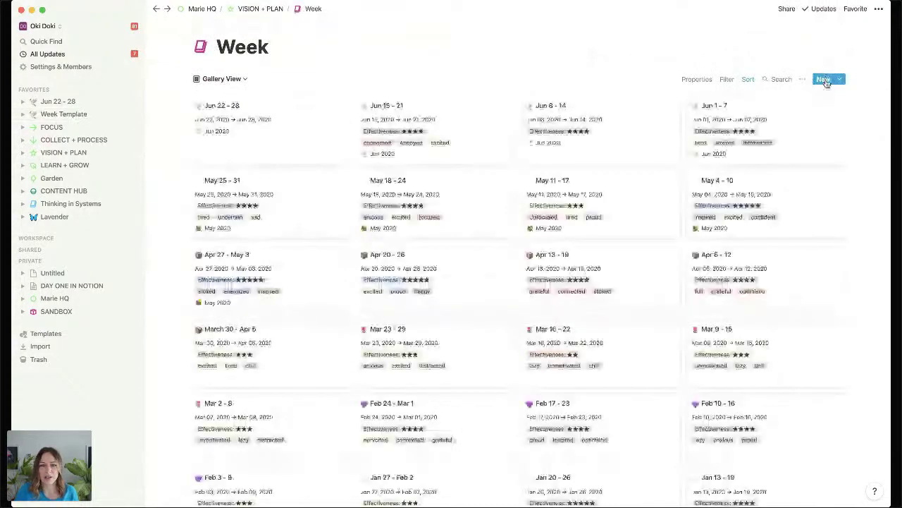
# Create a new week page dated Jun 29 → Jul 5, 2020 as a range.
pyautogui.click(823, 79)
pyautogui.click(385, 128)
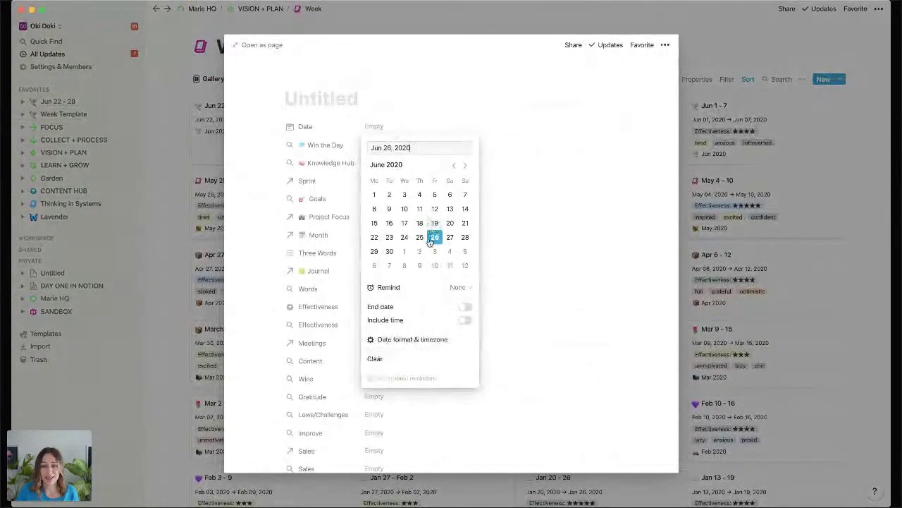
pyautogui.click(374, 252)
pyautogui.click(465, 307)
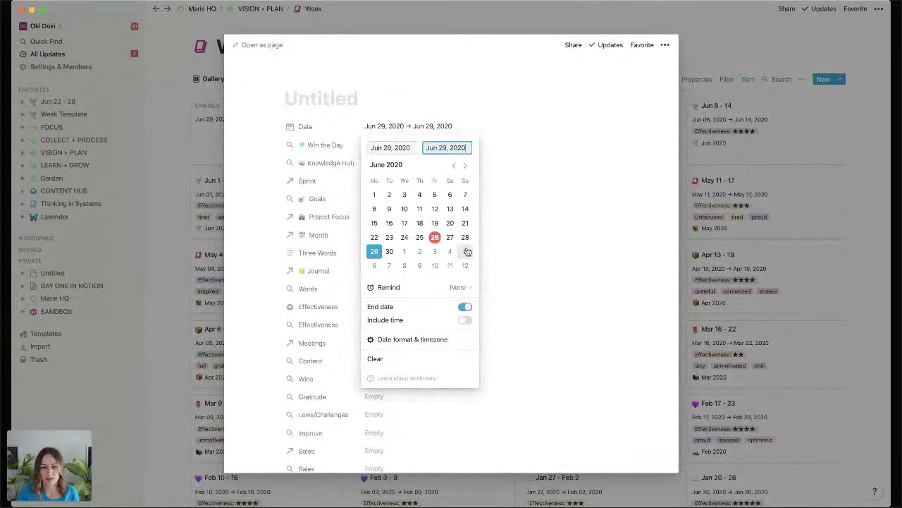
pyautogui.click(465, 251)
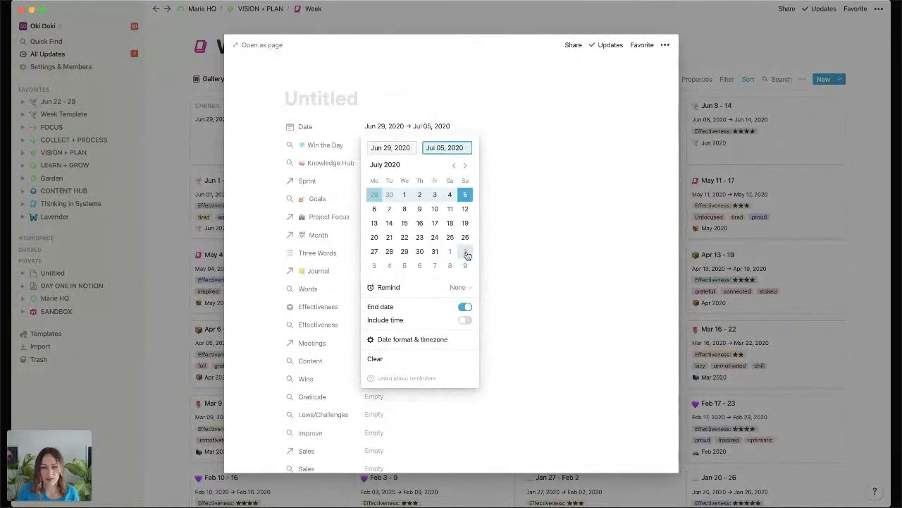
# Title it 'Jun 29 - Jul 5', favorite it, apply the Week Template, and view it full-page.
pyautogui.click(320, 94)
pyautogui.write('Ju')
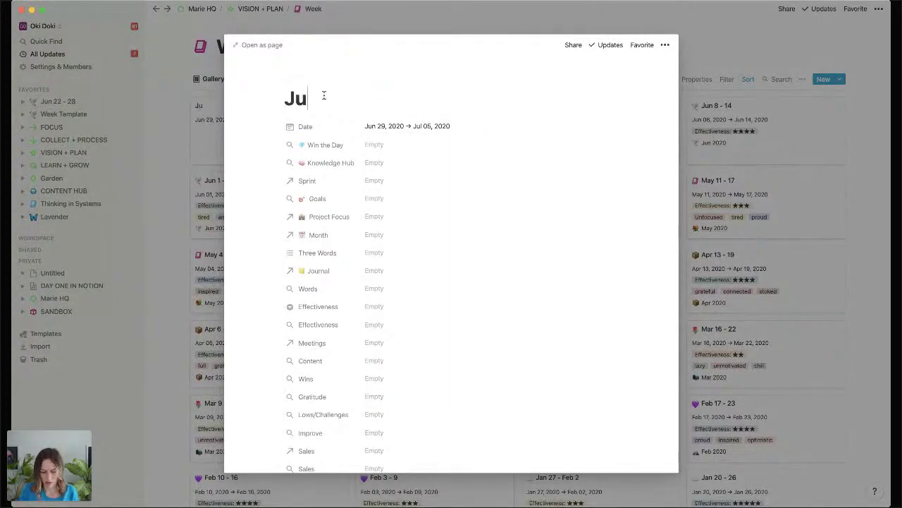
pyautogui.write('n 29 - Jun')
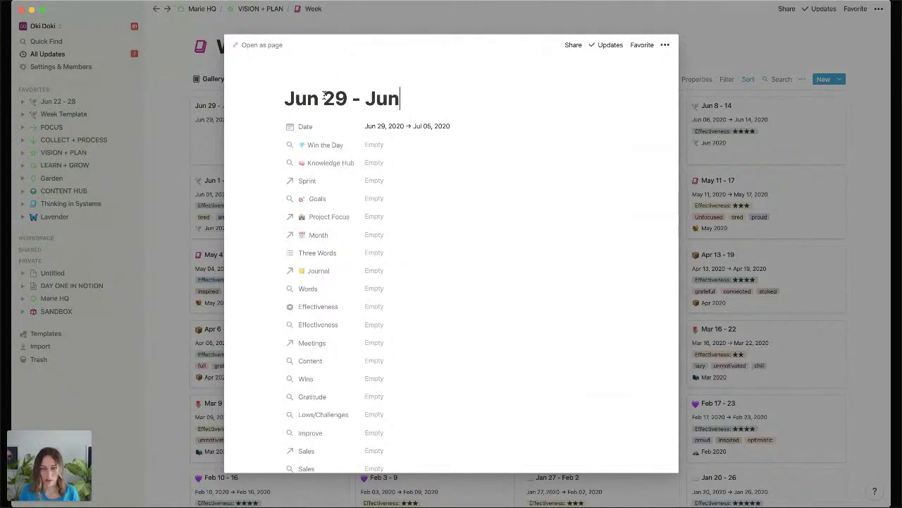
pyautogui.press('BackSpace')
pyautogui.write('l ')
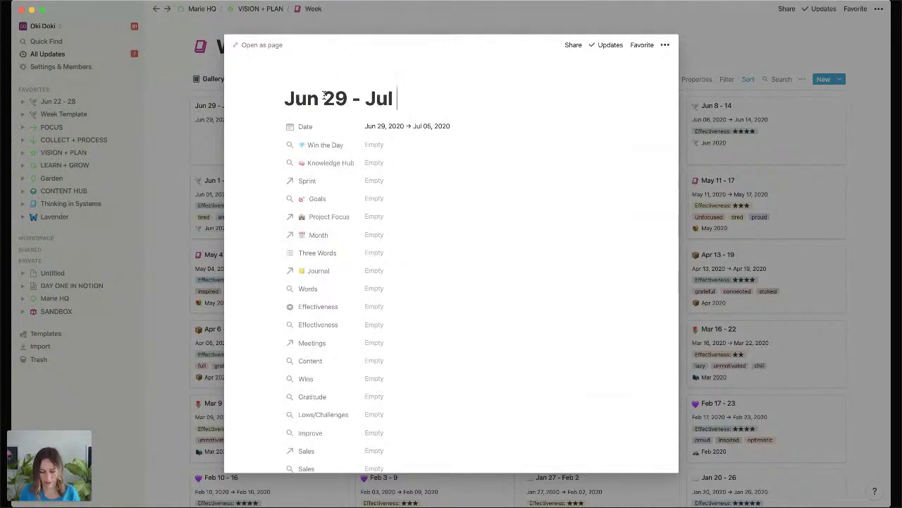
pyautogui.write('5')
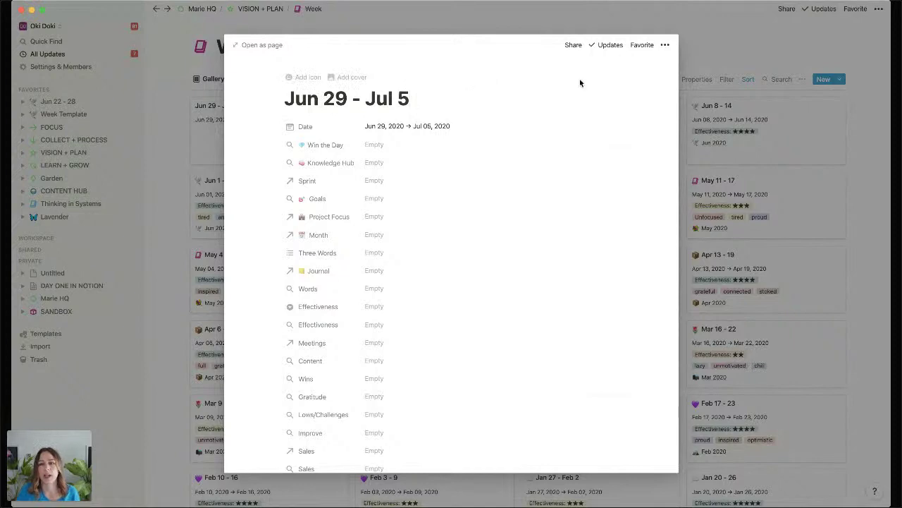
pyautogui.click(642, 45)
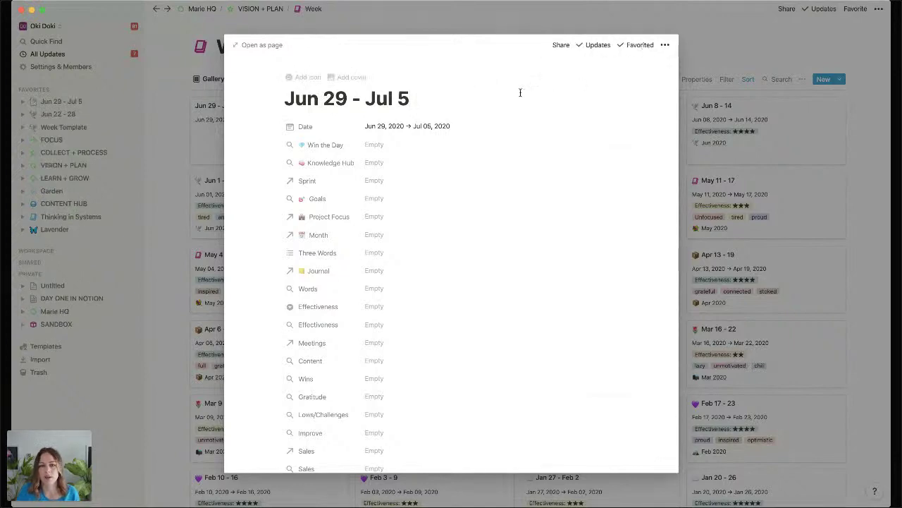
pyautogui.scroll(-5, 411, 157)
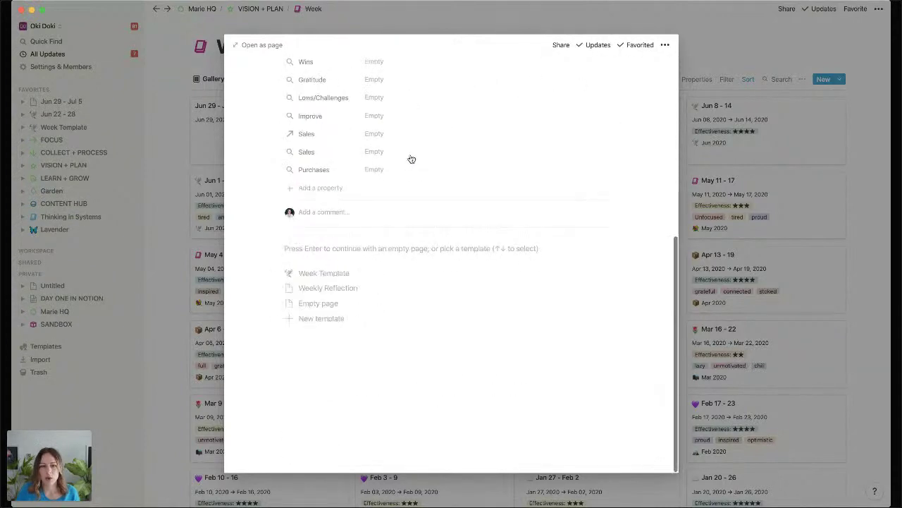
pyautogui.click(343, 277)
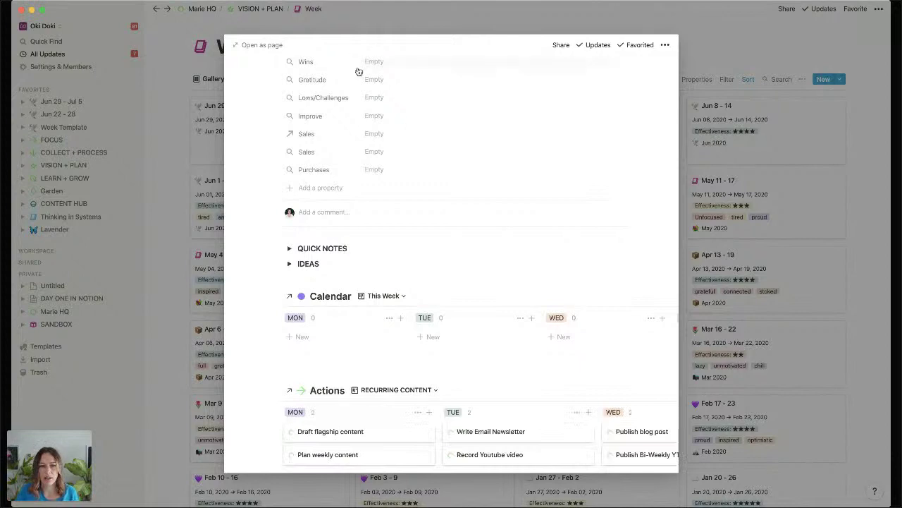
pyautogui.click(261, 45)
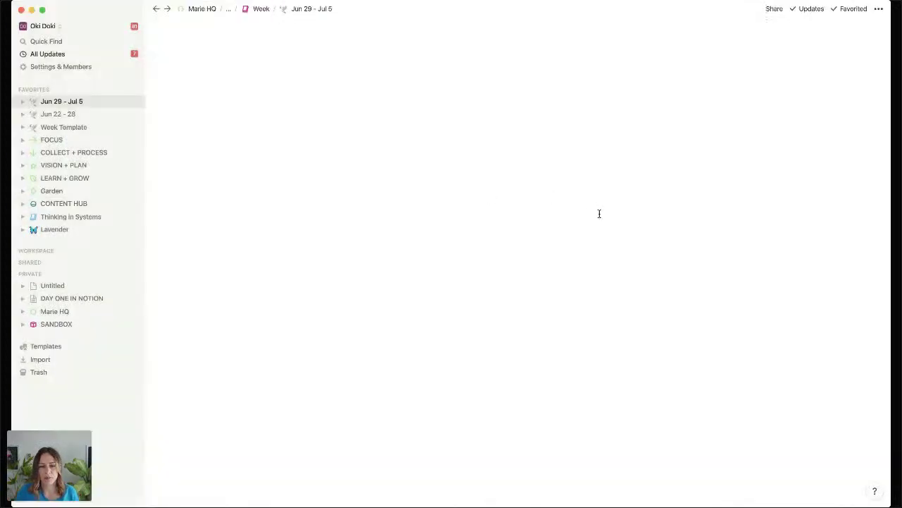
# Link Notion Mastery: Launch + Funnels, RGD Mentorship and Garden Clean Up in Project Focus.
pyautogui.scroll(-3, 658, 258)
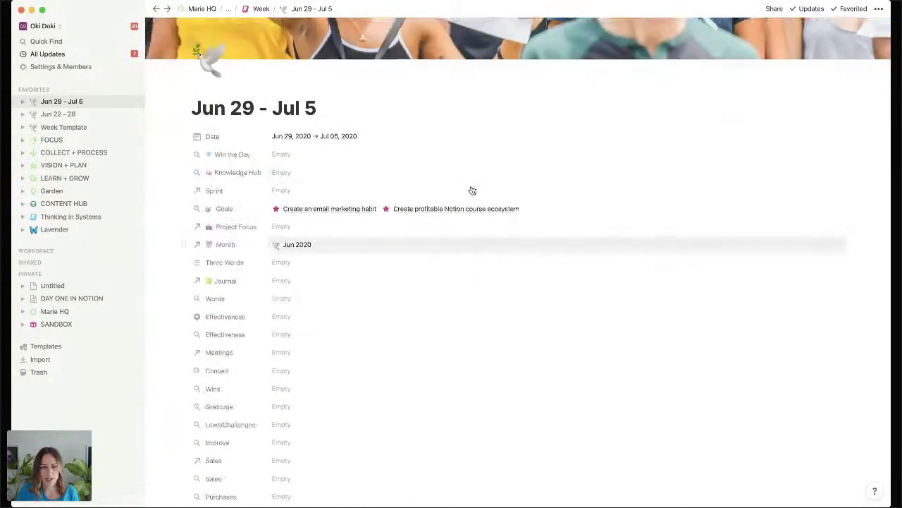
pyautogui.scroll(1, 205, 59)
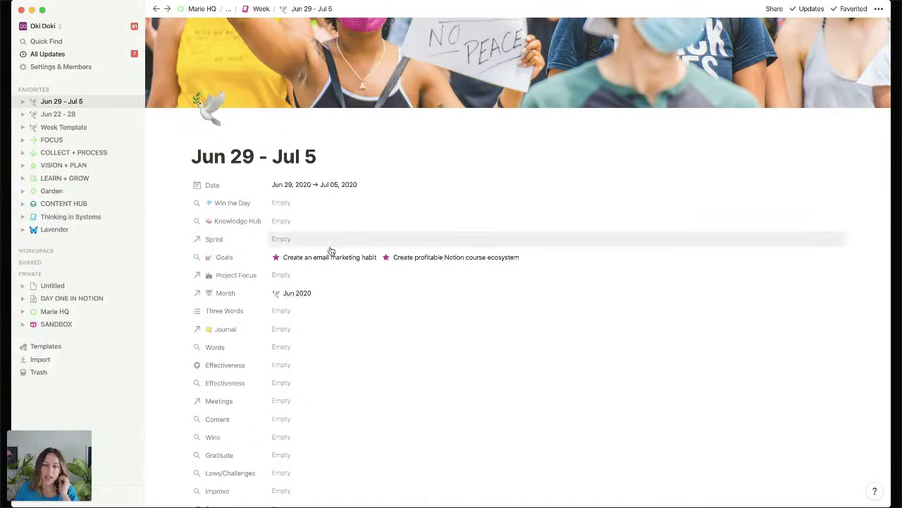
pyautogui.scroll(-1, 328, 247)
pyautogui.scroll(-2, 329, 249)
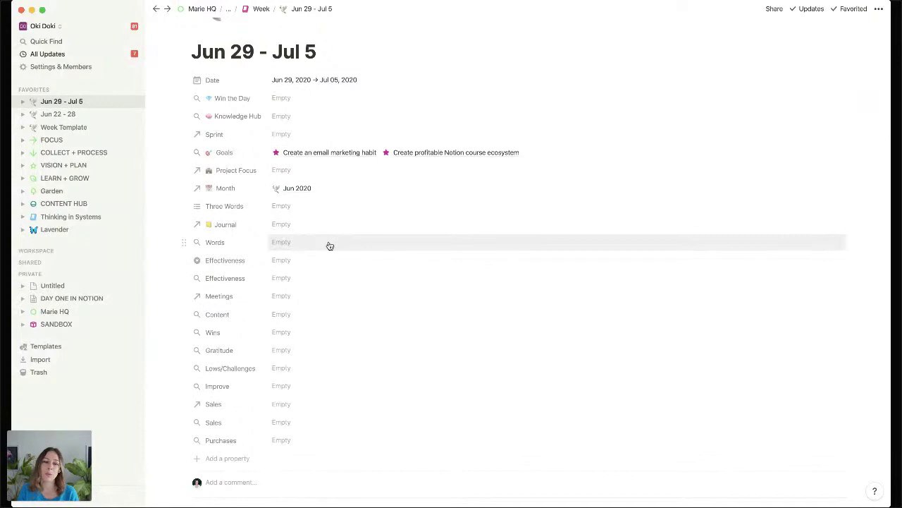
pyautogui.click(303, 170)
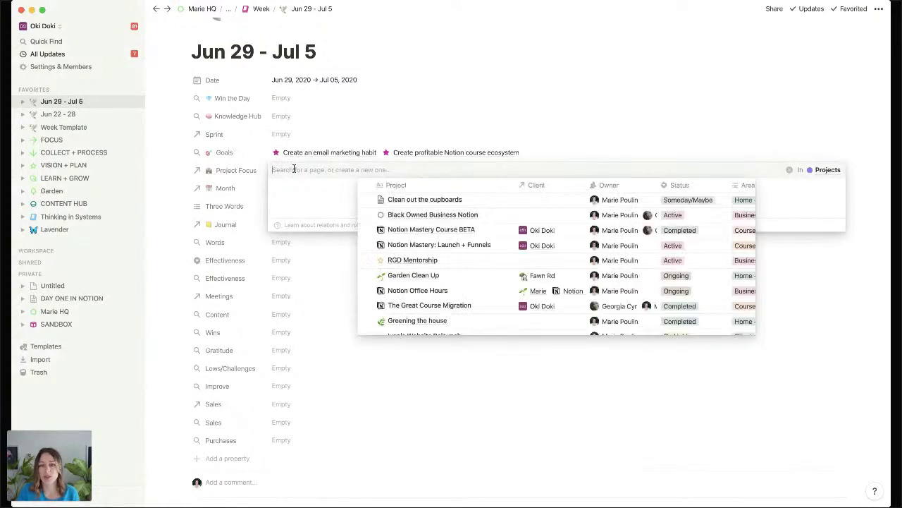
pyautogui.click(367, 245)
pyautogui.click(367, 260)
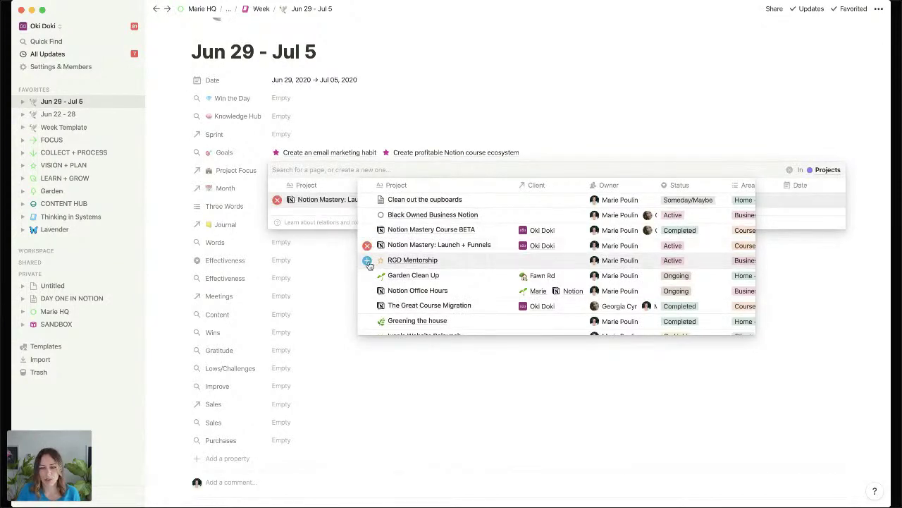
pyautogui.click(367, 275)
pyautogui.click(189, 220)
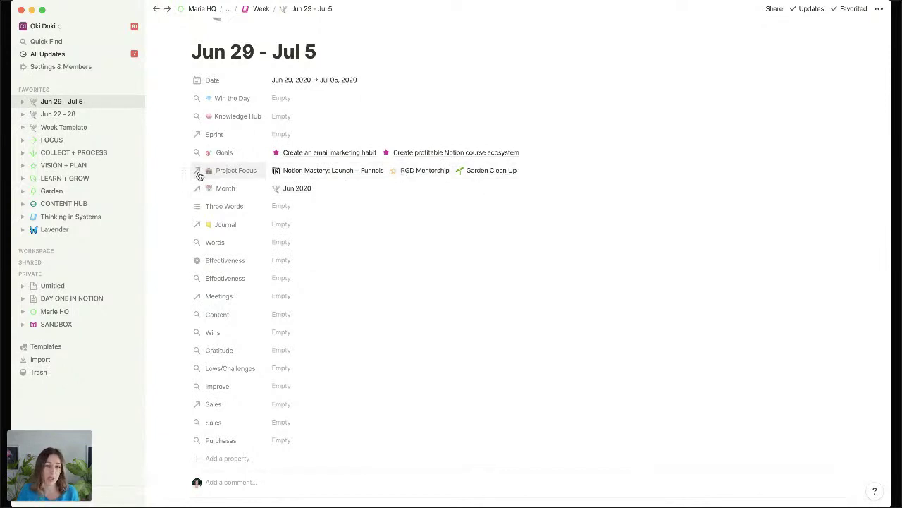
# Set the Month relation to July 2019, removing Jun 2020.
pyautogui.click(332, 192)
pyautogui.write('Jul')
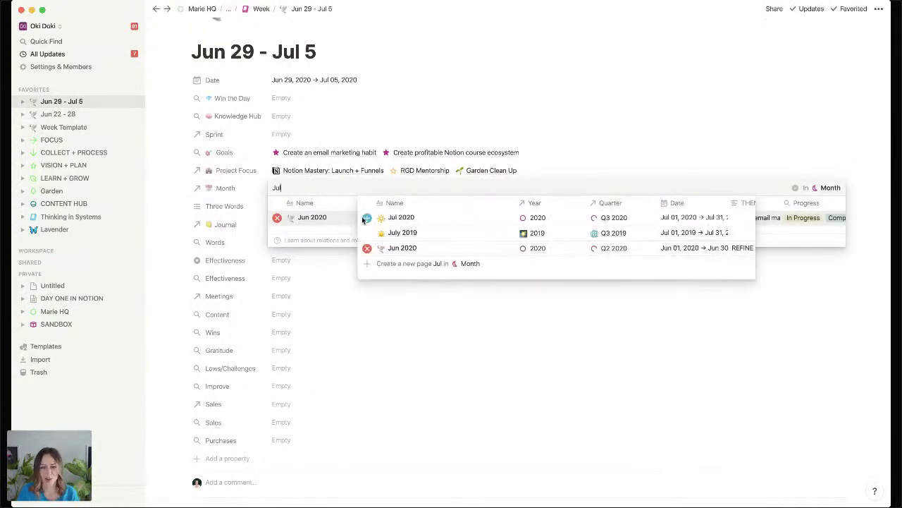
pyautogui.click(366, 233)
pyautogui.click(177, 234)
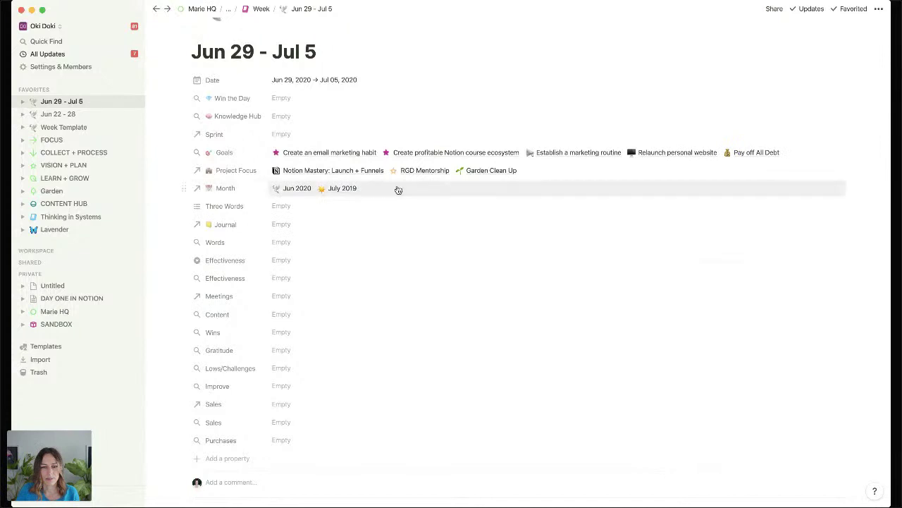
pyautogui.click(296, 189)
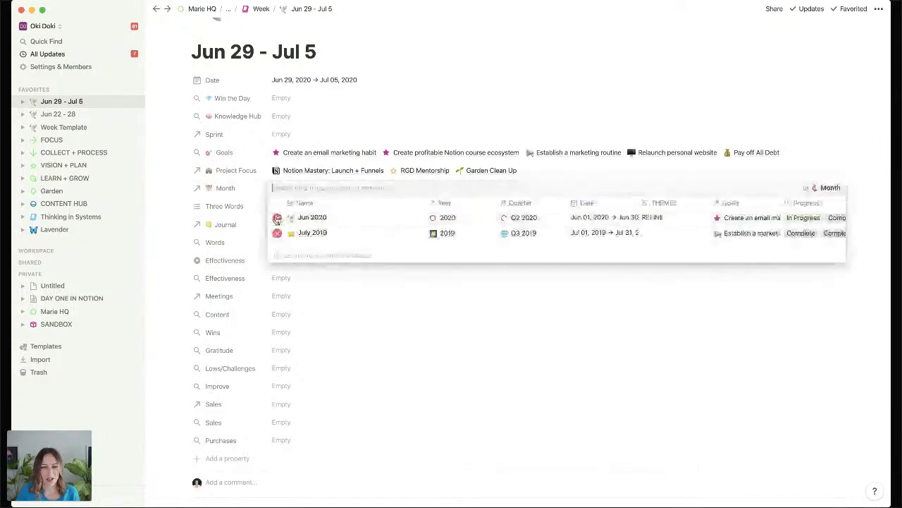
pyautogui.click(278, 218)
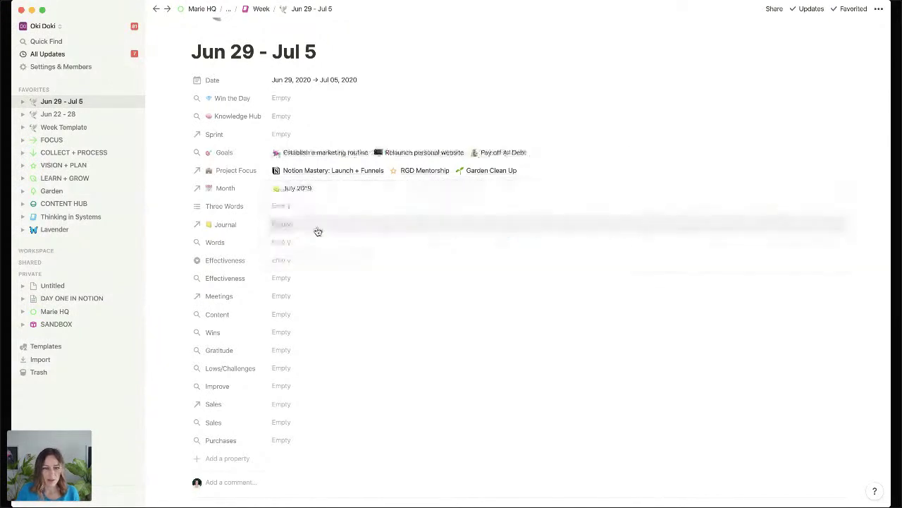
pyautogui.scroll(-5, 324, 224)
pyautogui.scroll(-5, 330, 215)
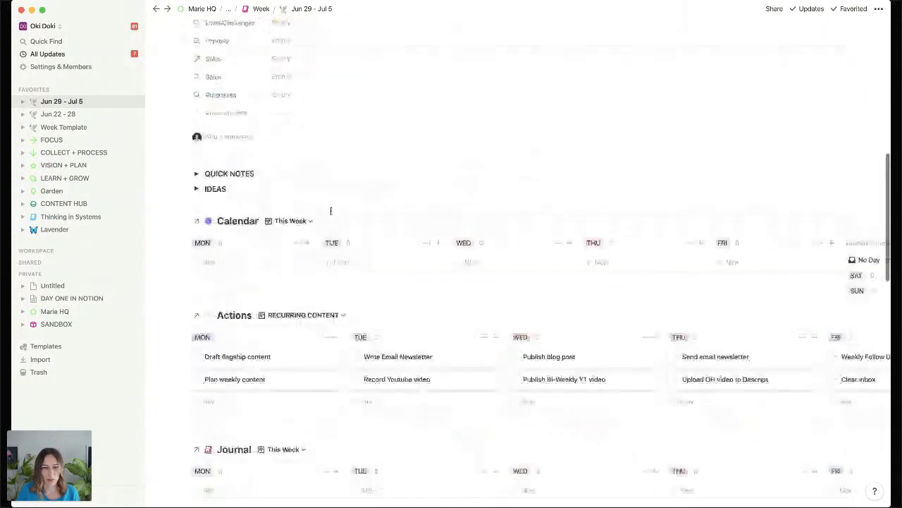
# Collapse QUICK NOTES and peek at the IDEAS section's table filter.
pyautogui.click(196, 175)
pyautogui.click(196, 189)
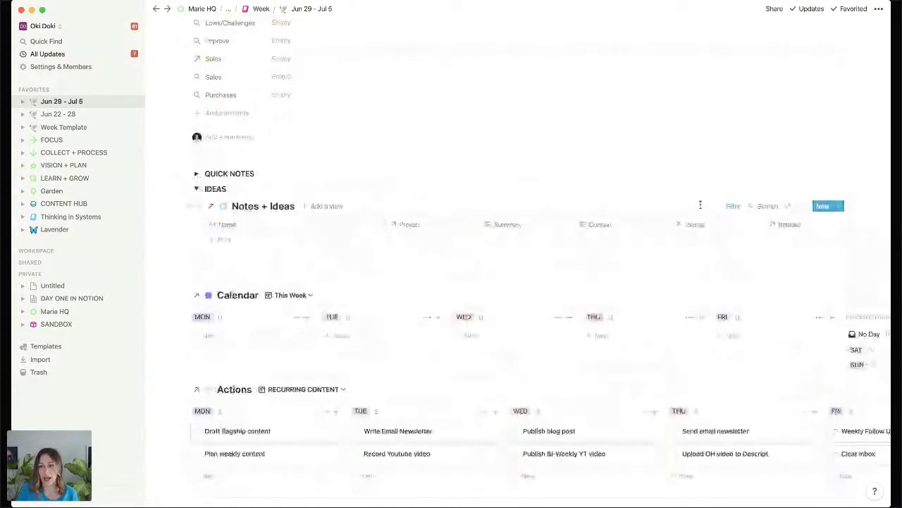
pyautogui.click(733, 206)
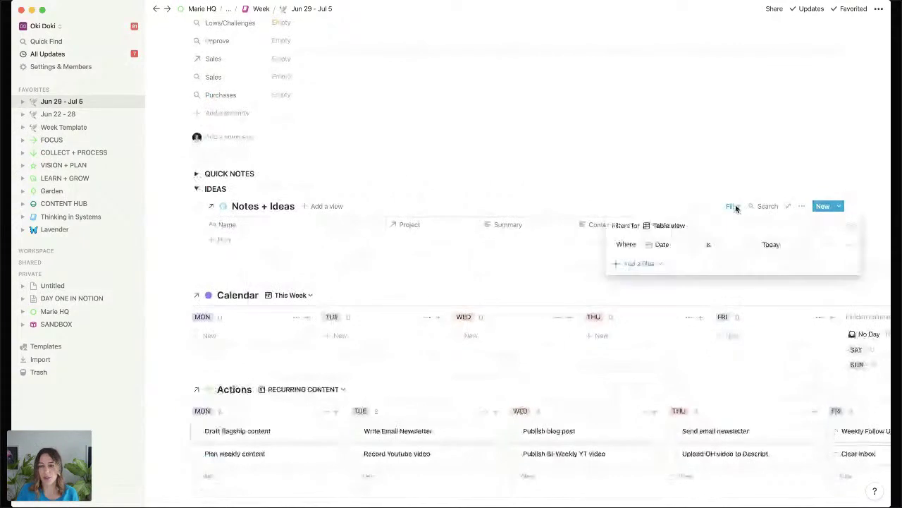
pyautogui.click(242, 203)
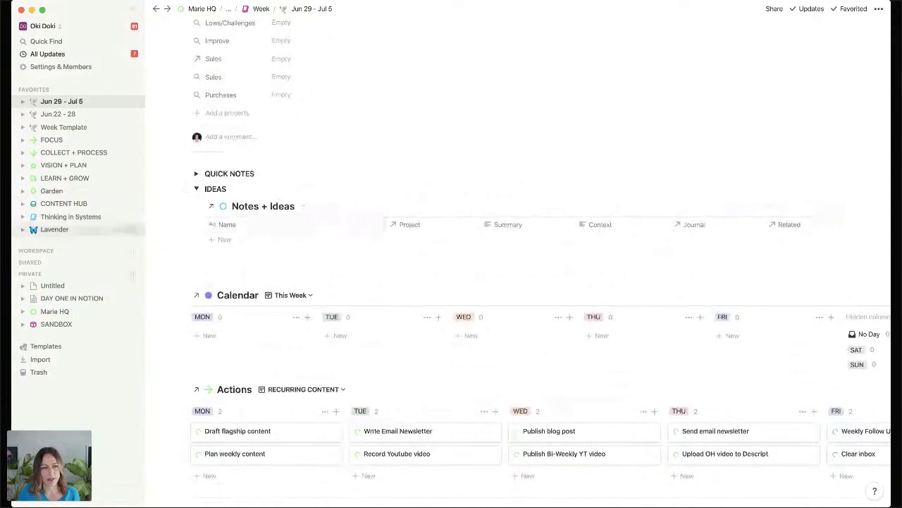
pyautogui.click(196, 189)
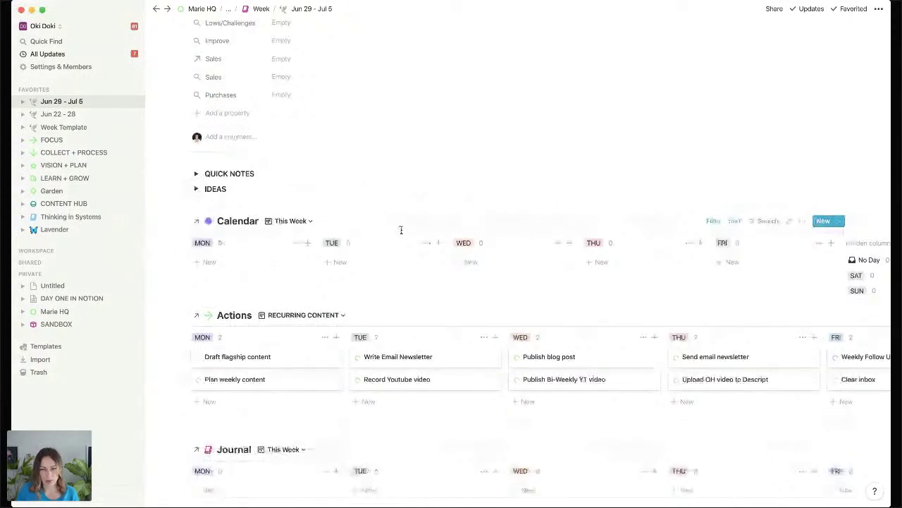
# Add an 'Accelerator' event under WED in the Calendar using the Accelerator template.
pyautogui.click(494, 261)
pyautogui.write('Acceler')
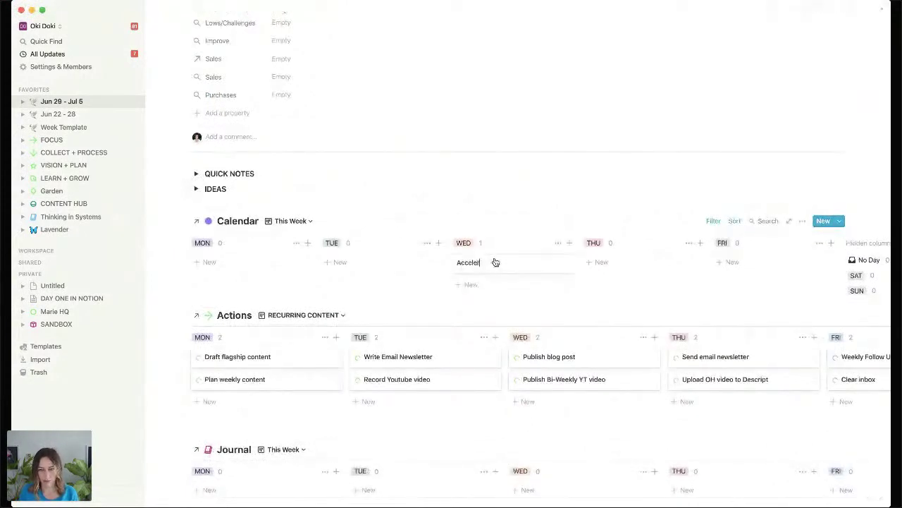
pyautogui.write('ator')
pyautogui.press('Return')
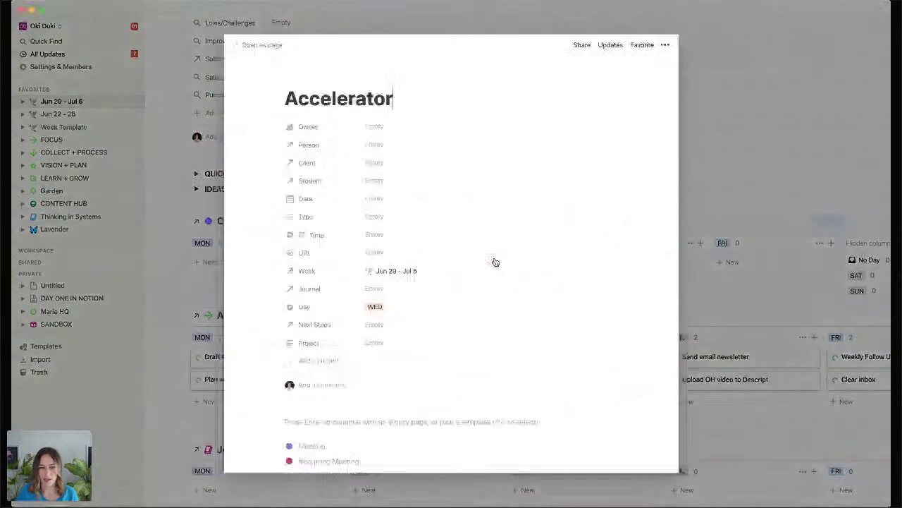
pyautogui.scroll(-2, 404, 373)
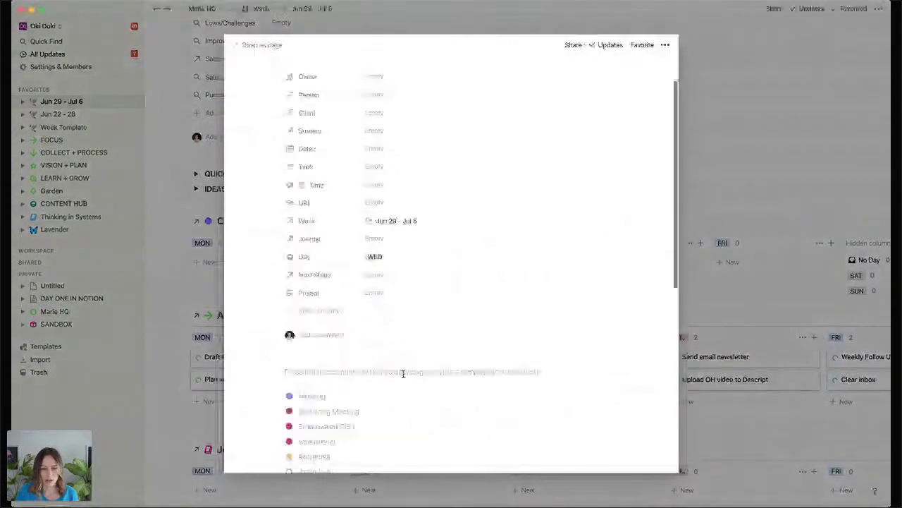
pyautogui.click(336, 441)
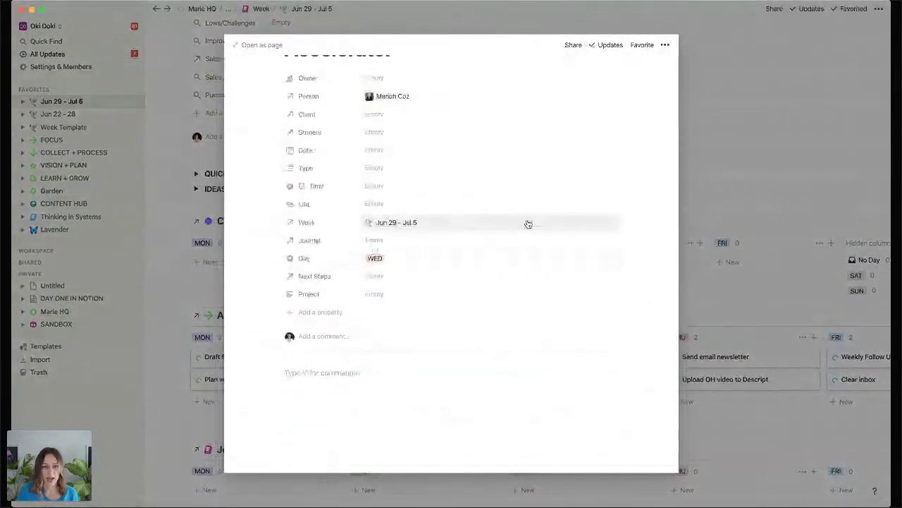
pyautogui.scroll(2, 526, 223)
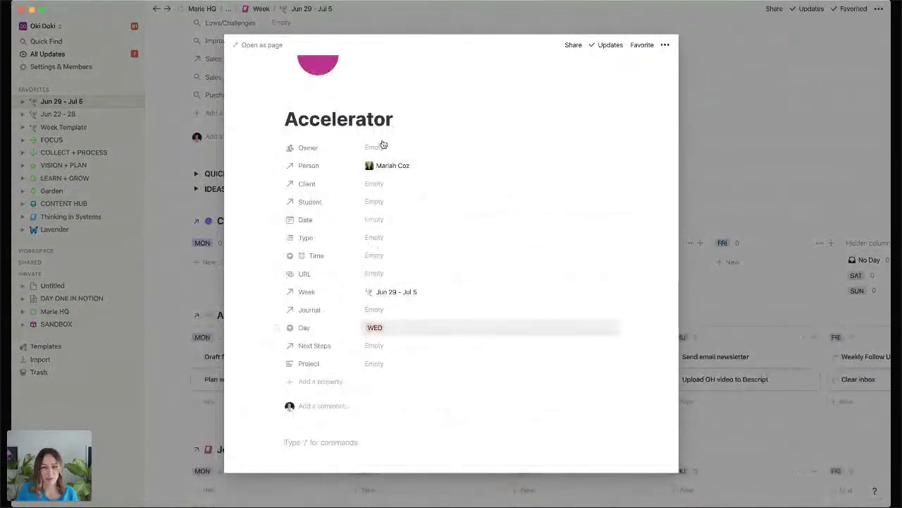
pyautogui.click(756, 180)
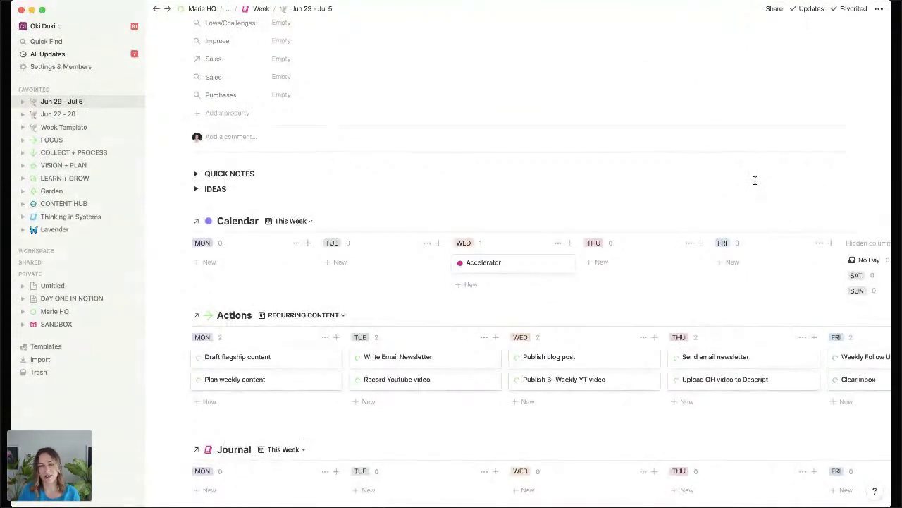
pyautogui.click(838, 221)
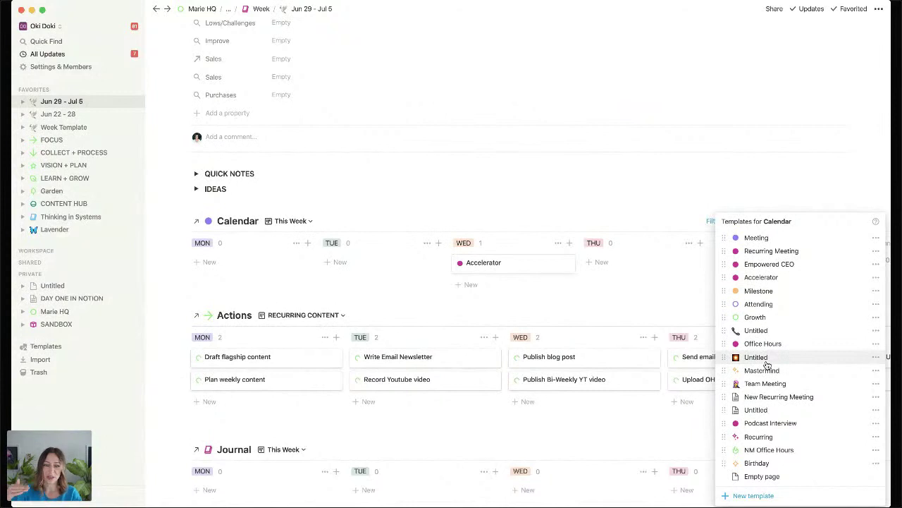
pyautogui.click(874, 383)
pyautogui.click(841, 371)
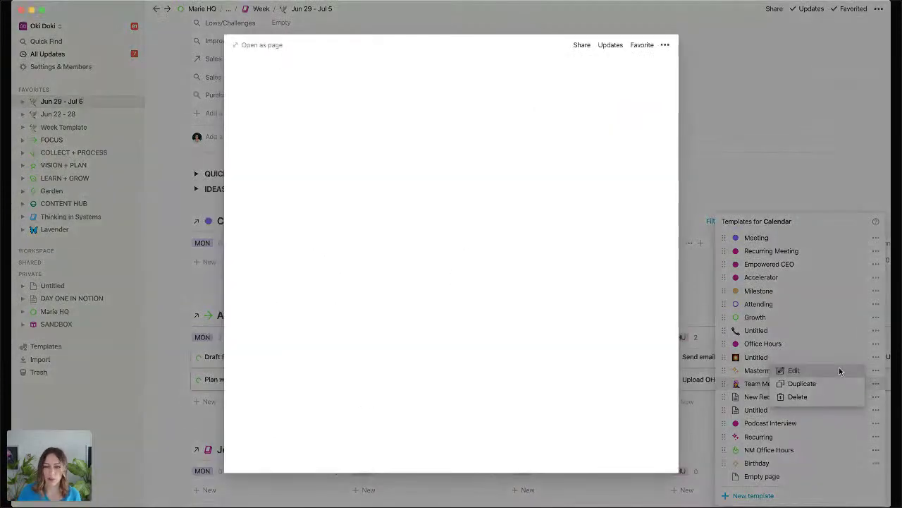
pyautogui.scroll(-10, 471, 240)
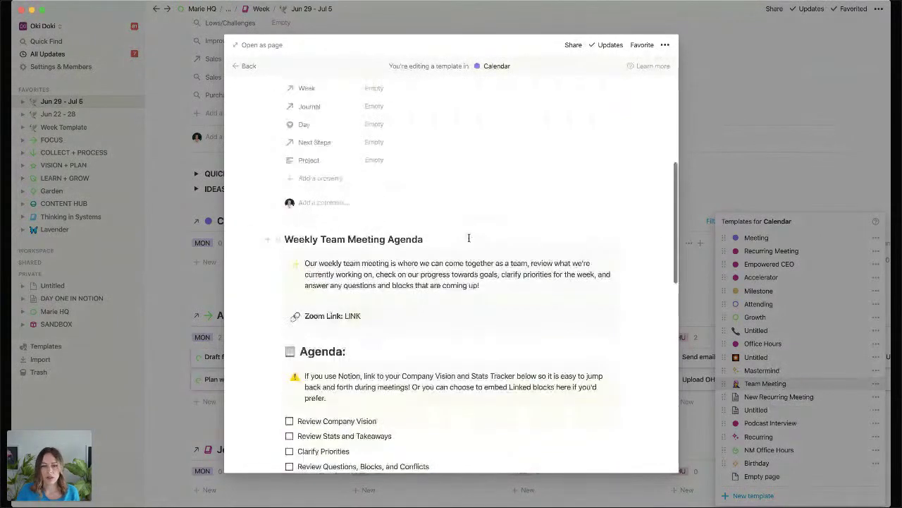
pyautogui.scroll(-10, 469, 237)
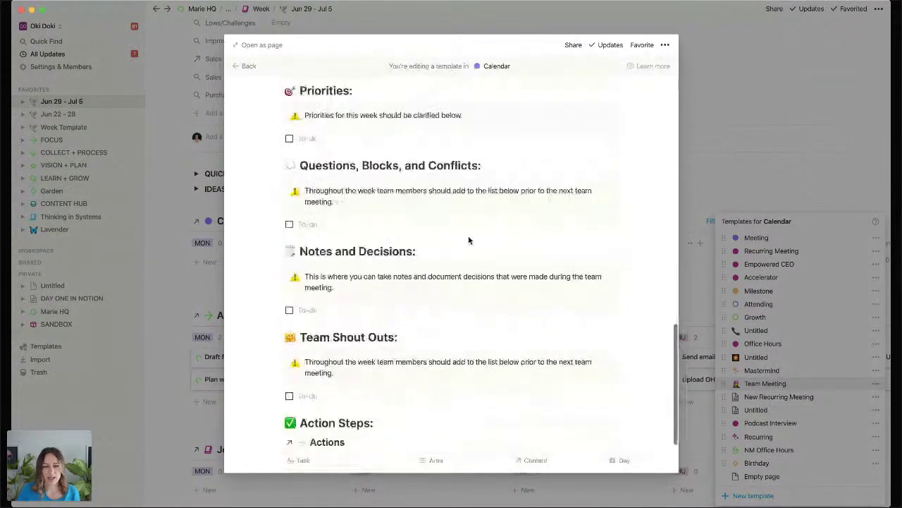
pyautogui.click(749, 194)
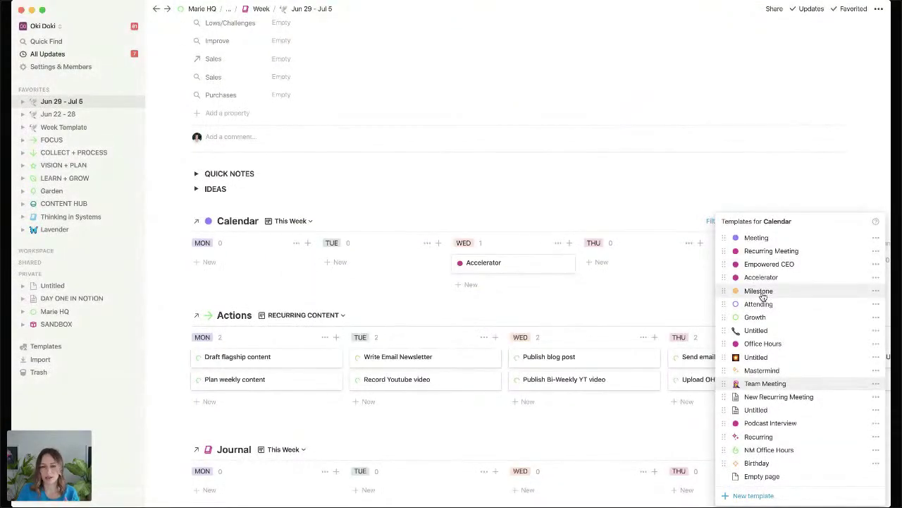
pyautogui.click(397, 287)
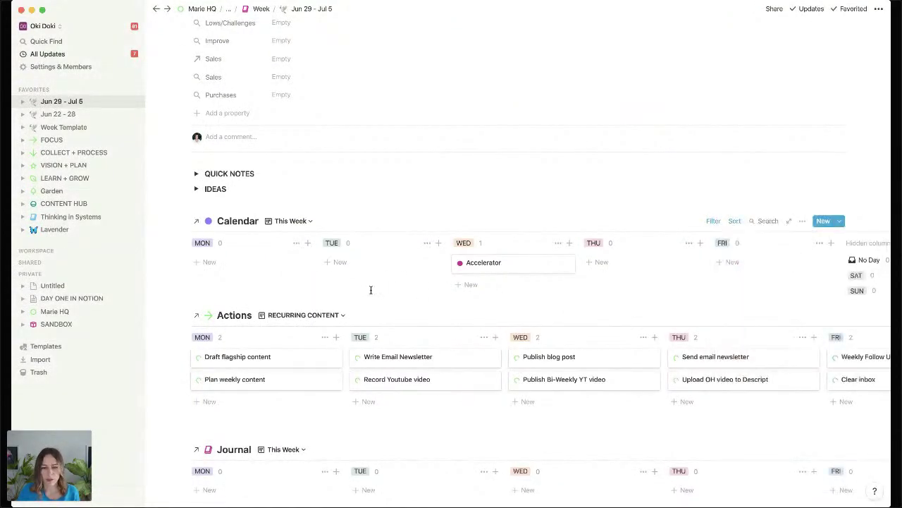
pyautogui.scroll(-2, 368, 290)
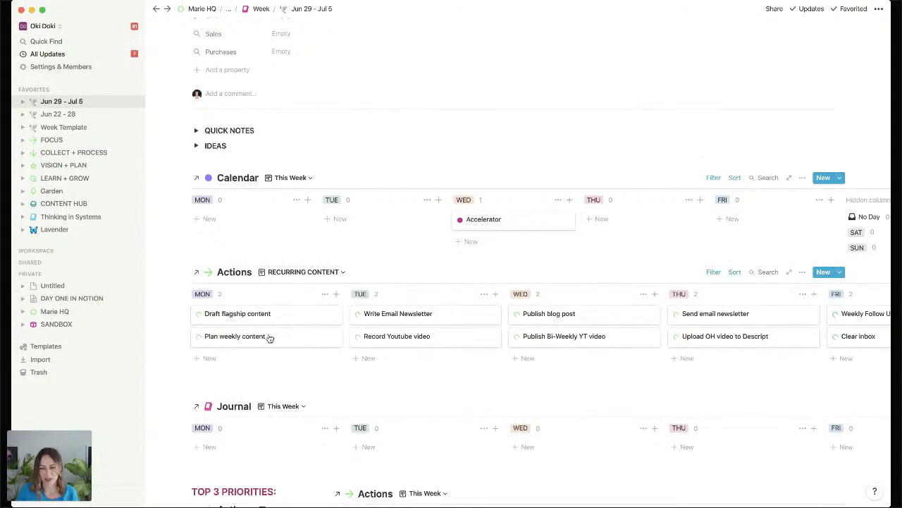
# Inspect the Journal board's and Calendar's week filters (Week contains Jun 29 - Jul 5) without changing them.
pyautogui.scroll(-5, 575, 324)
pyautogui.scroll(-1, 577, 321)
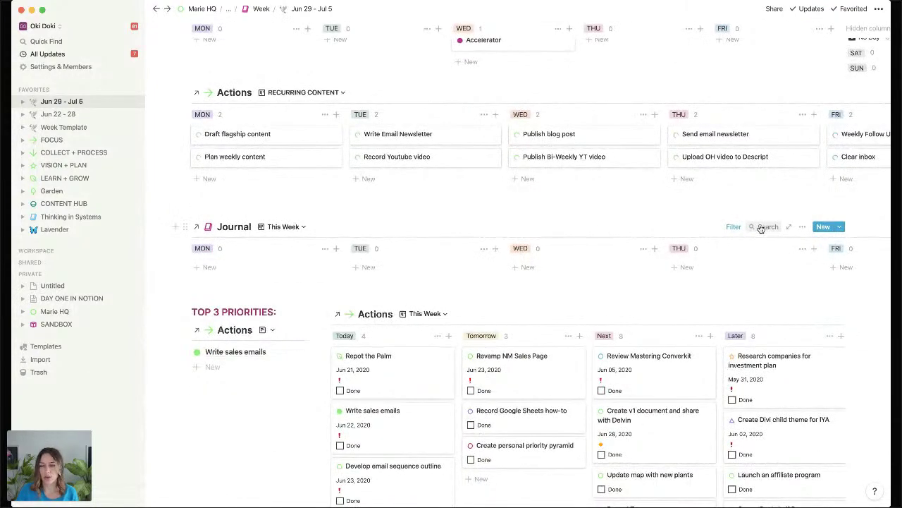
pyautogui.click(734, 227)
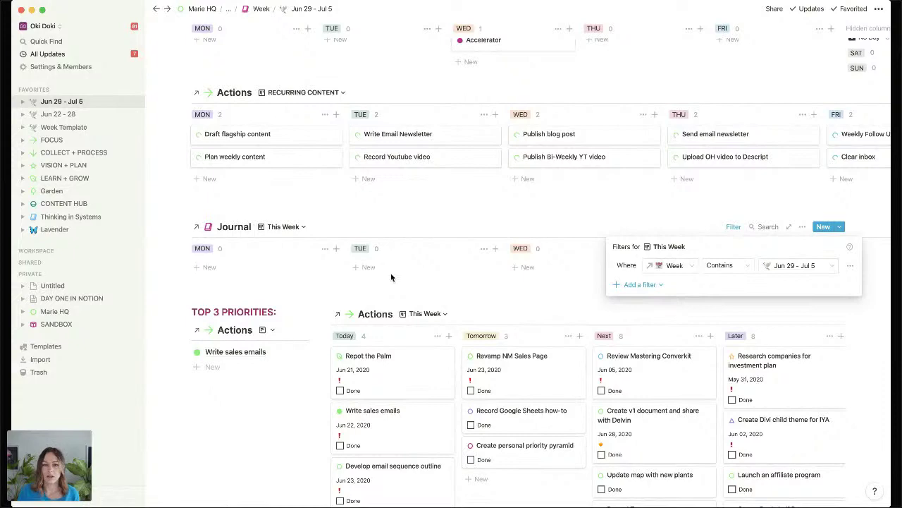
pyautogui.click(231, 227)
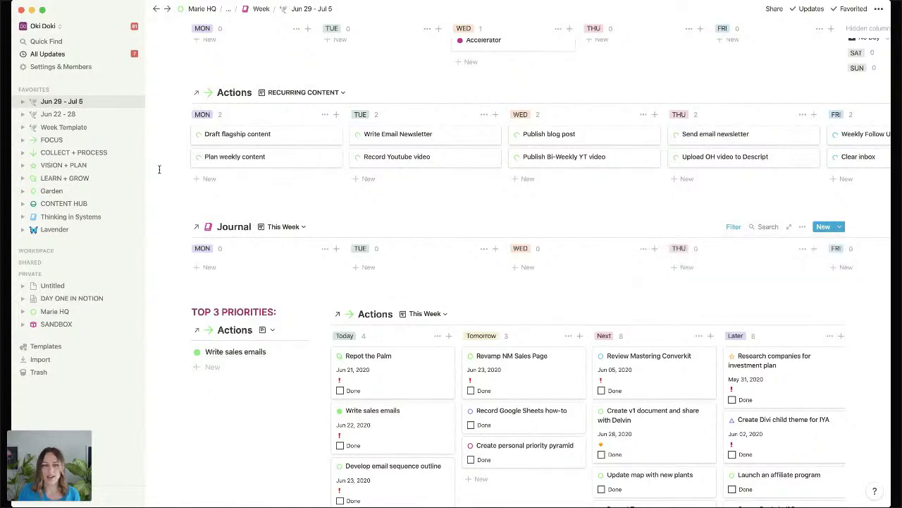
pyautogui.scroll(1, 179, 148)
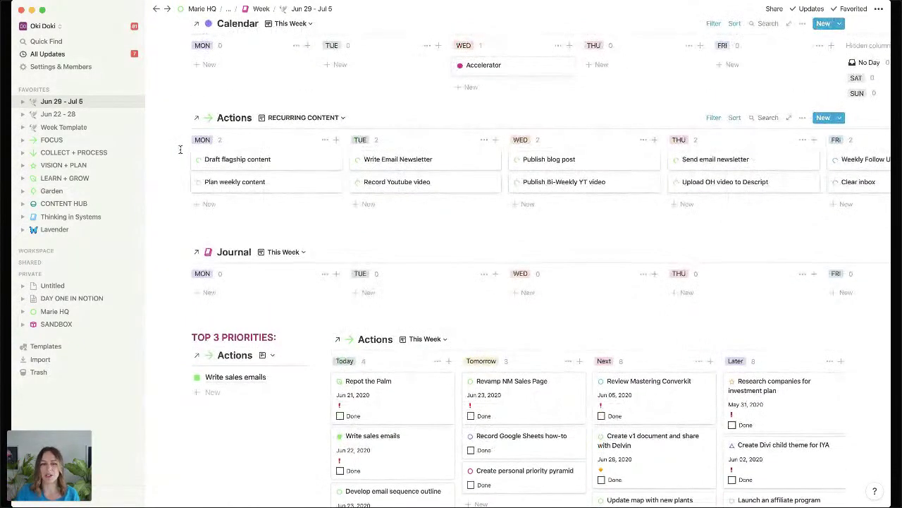
pyautogui.scroll(2, 180, 149)
pyautogui.click(713, 65)
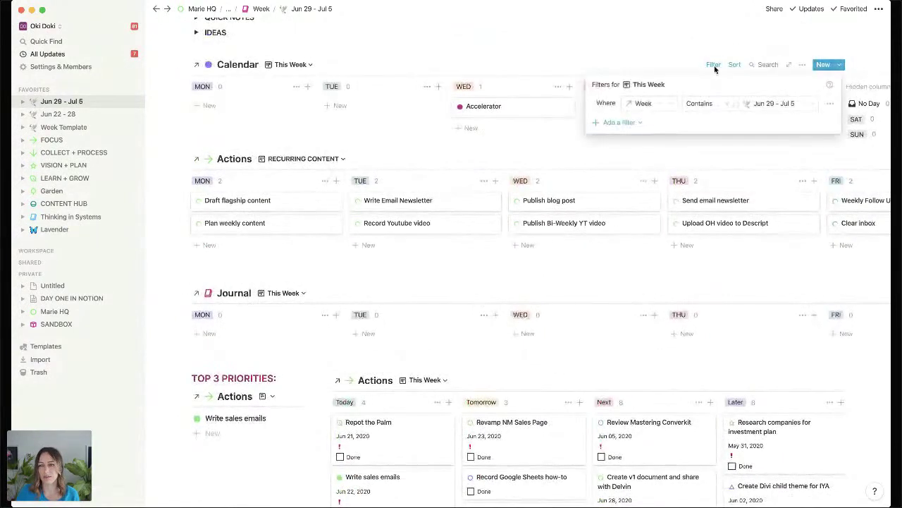
pyautogui.click(180, 161)
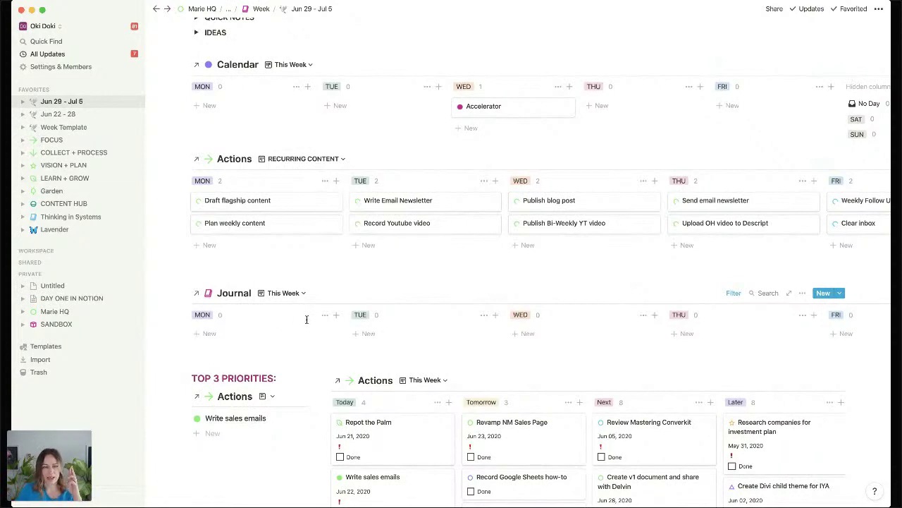
# Add a Jun 29 journal entry under Monday and apply the Monday template.
pyautogui.click(223, 336)
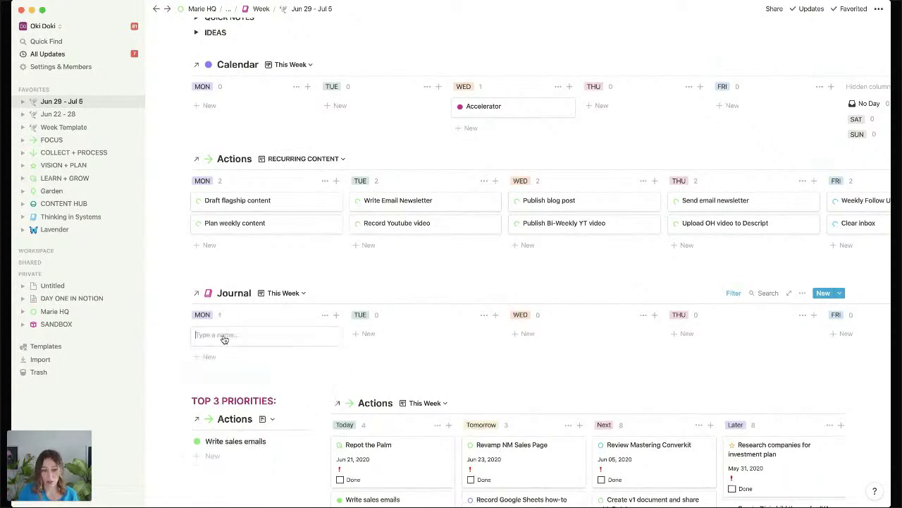
pyautogui.write('Jun 29')
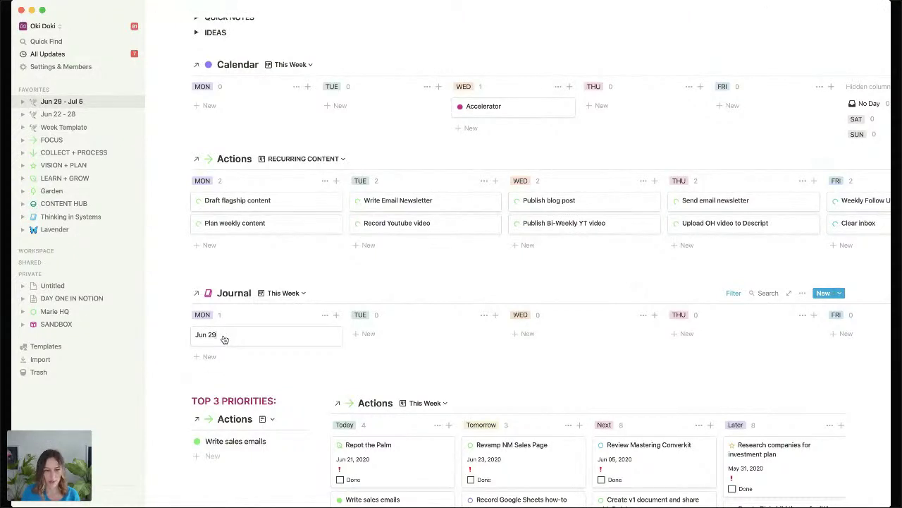
pyautogui.click(223, 337)
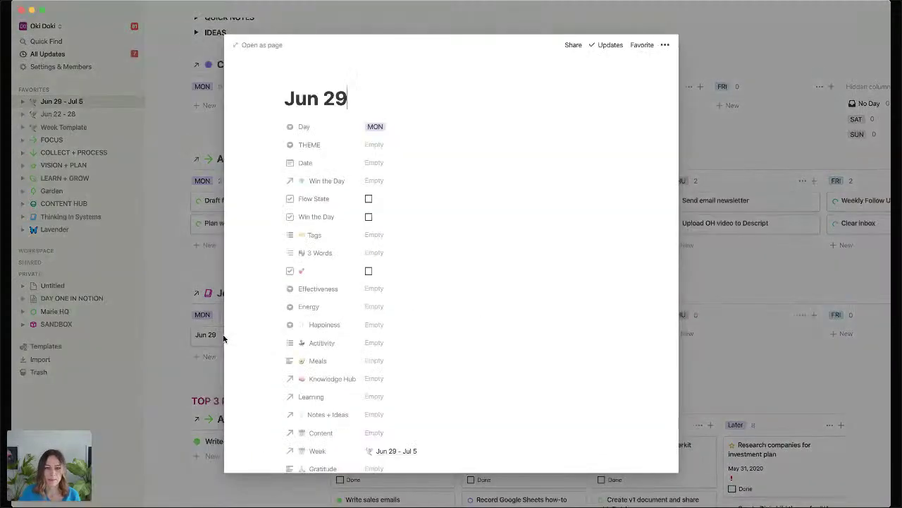
pyautogui.scroll(-10, 506, 190)
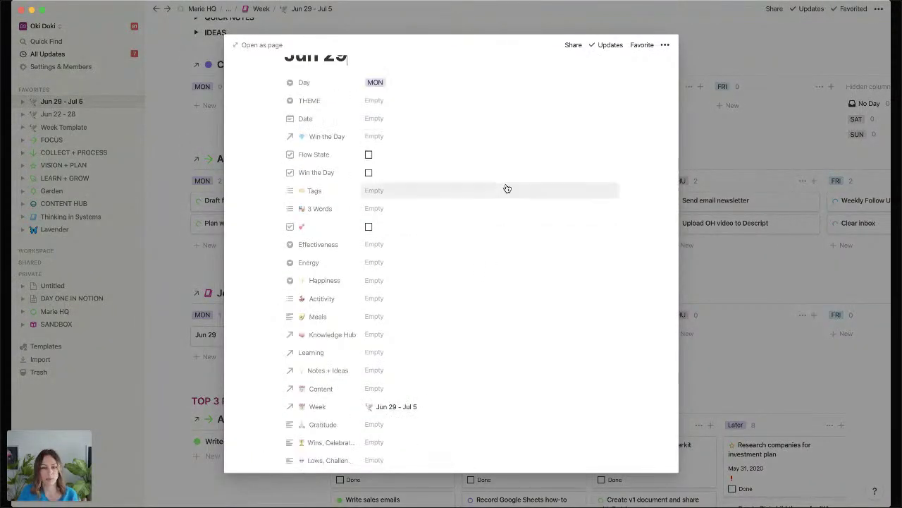
pyautogui.scroll(-4, 507, 189)
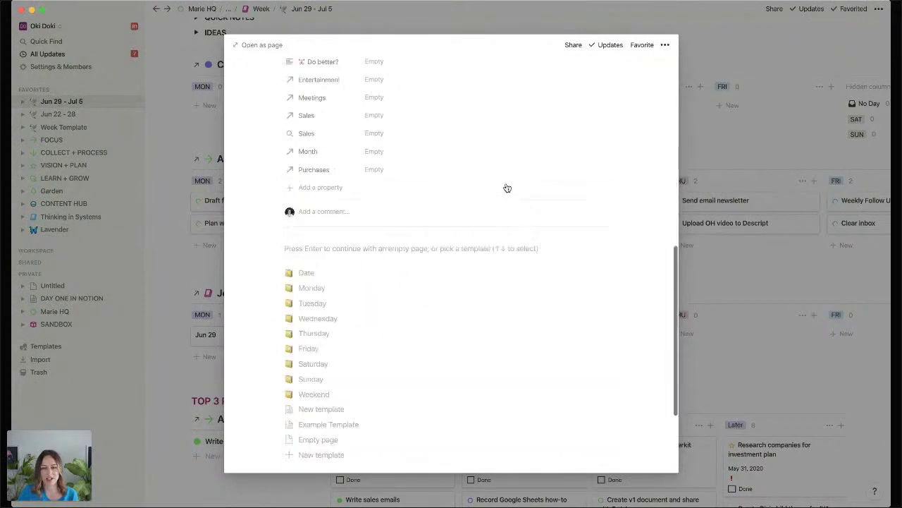
pyautogui.click(321, 289)
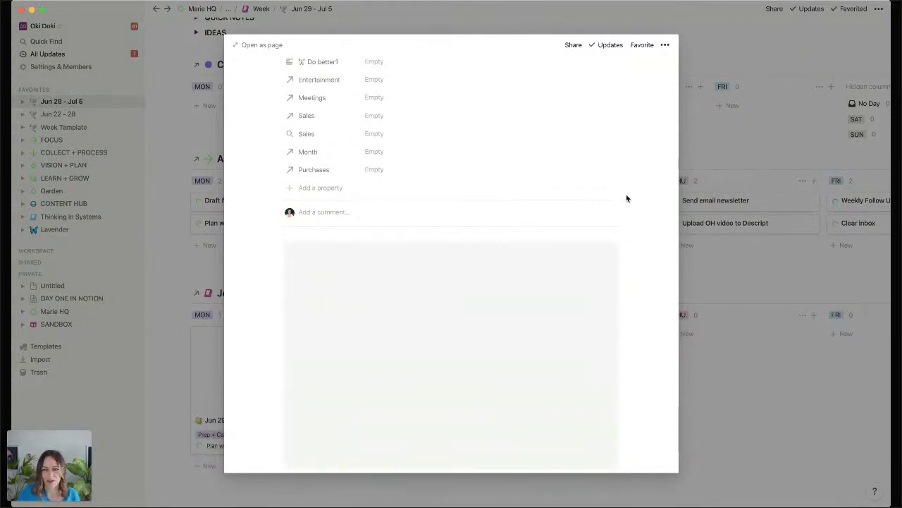
pyautogui.scroll(5, 644, 295)
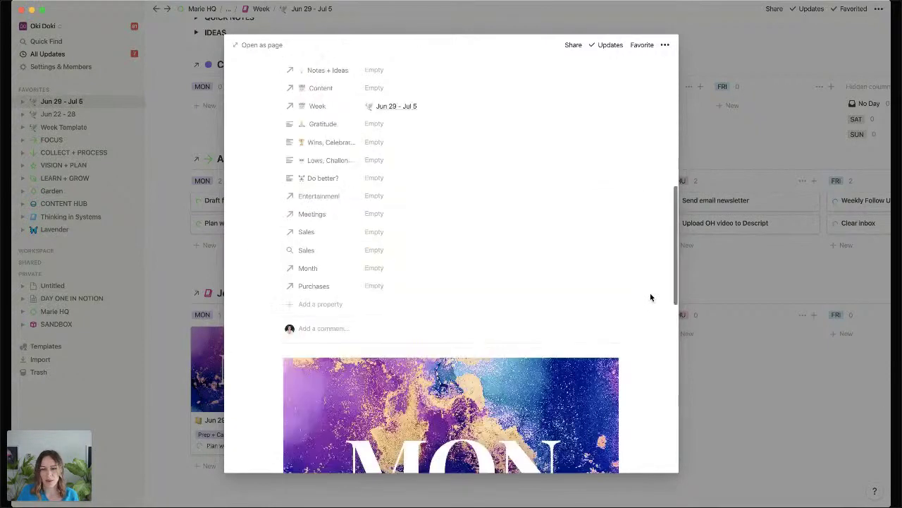
pyautogui.scroll(5, 651, 296)
pyautogui.scroll(-6, 651, 297)
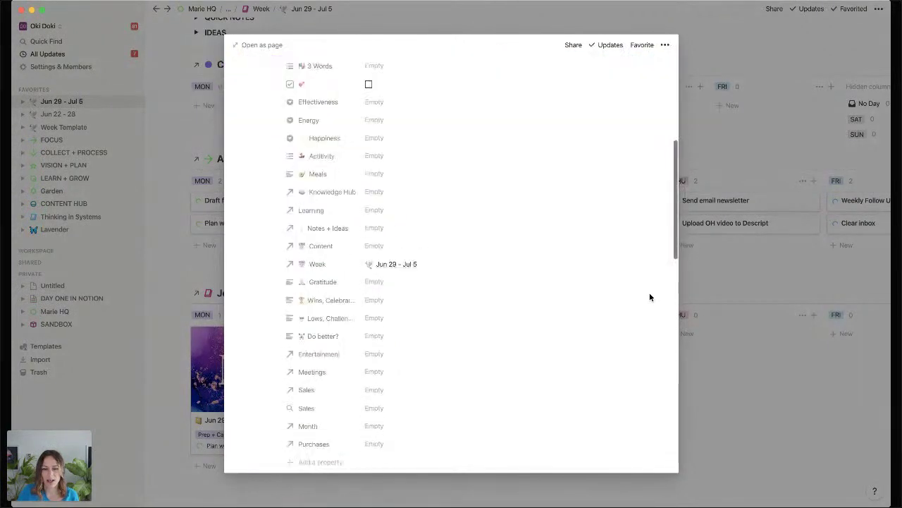
pyautogui.scroll(-5, 649, 294)
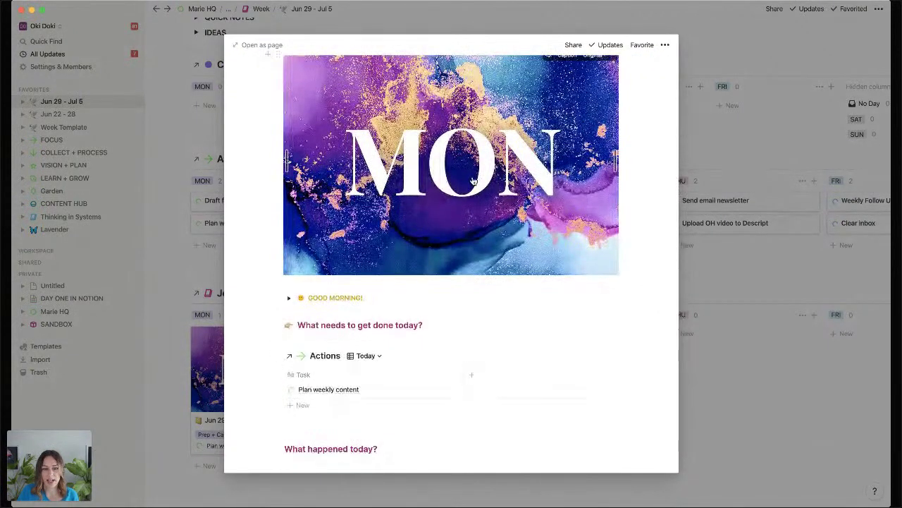
pyautogui.scroll(1, 382, 154)
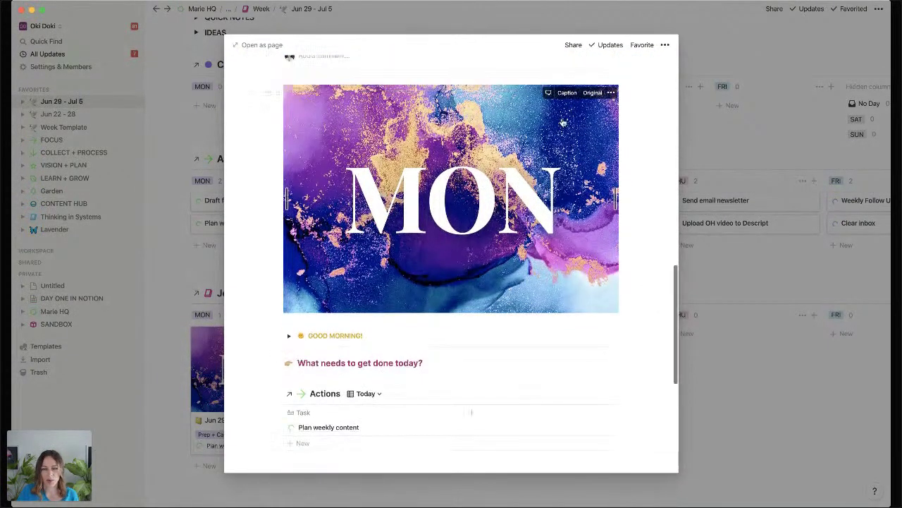
# Look over the MON image actions and the Today actions view's filters.
pyautogui.click(611, 93)
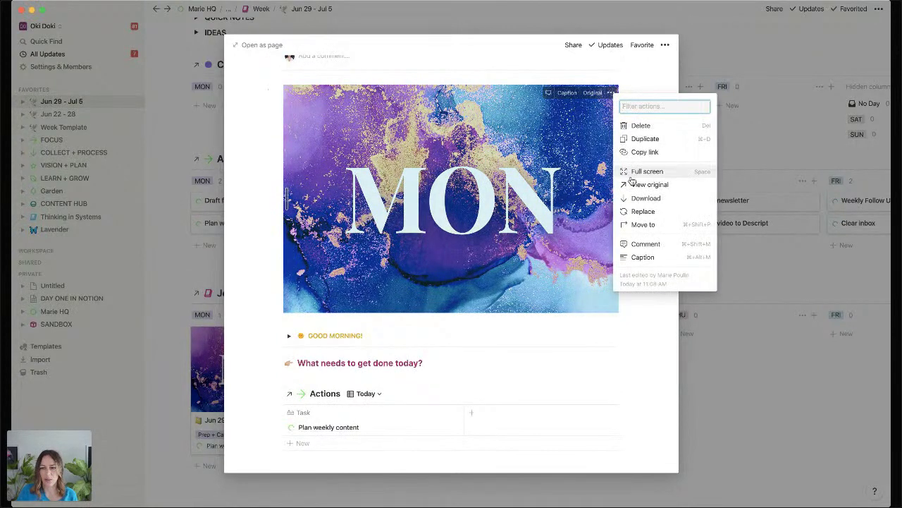
pyautogui.click(643, 322)
pyautogui.scroll(-1, 332, 354)
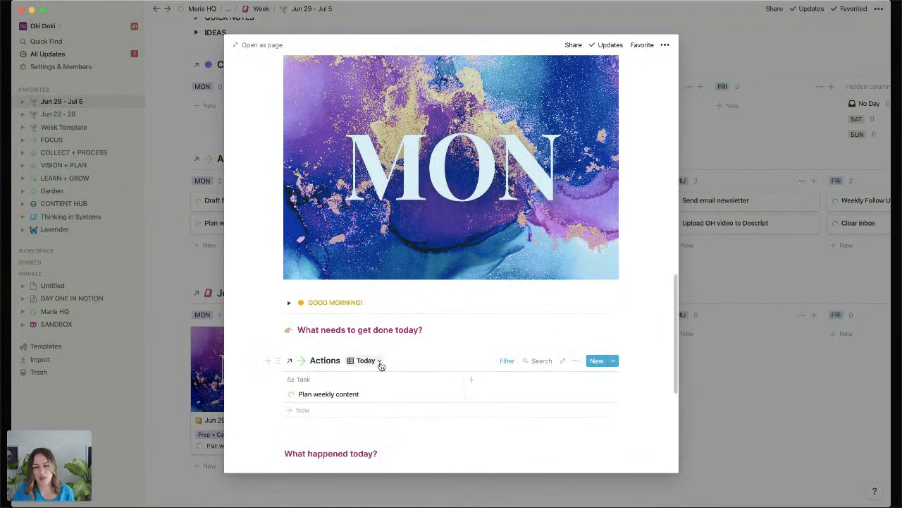
pyautogui.click(507, 361)
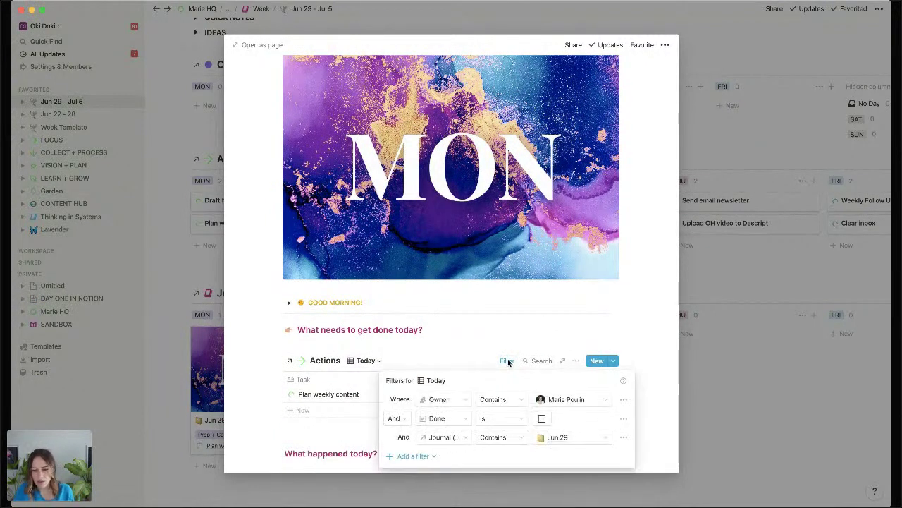
pyautogui.click(636, 408)
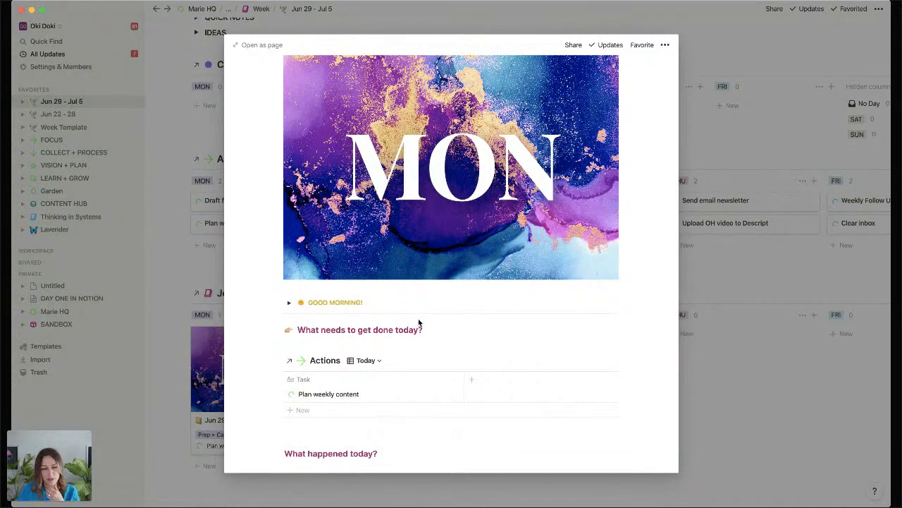
pyautogui.scroll(-4, 428, 330)
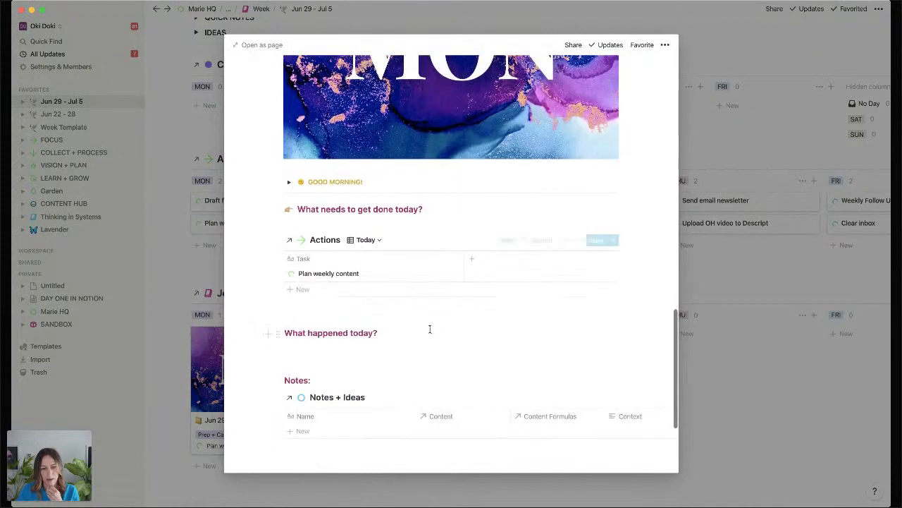
# Insert lorem placeholder text under What happened today? and return to the week.
pyautogui.click(358, 350)
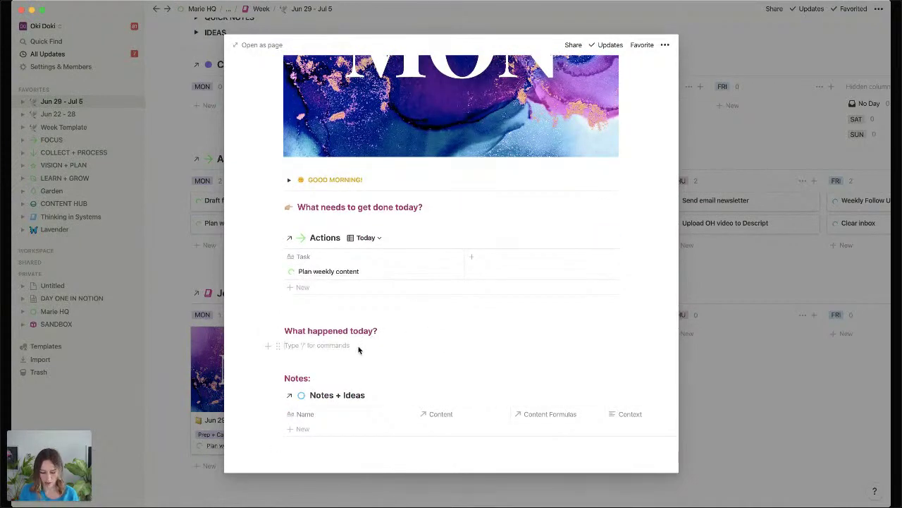
pyautogui.write(';lor')
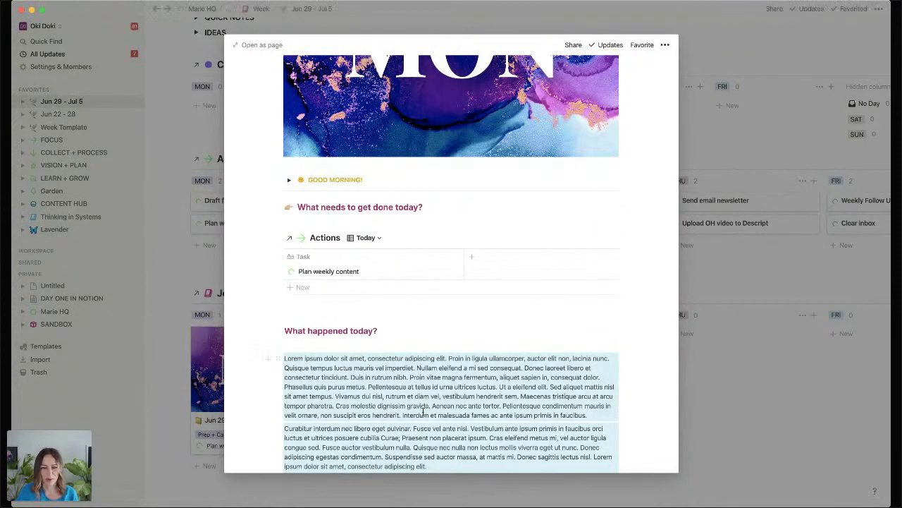
pyautogui.scroll(-10, 423, 413)
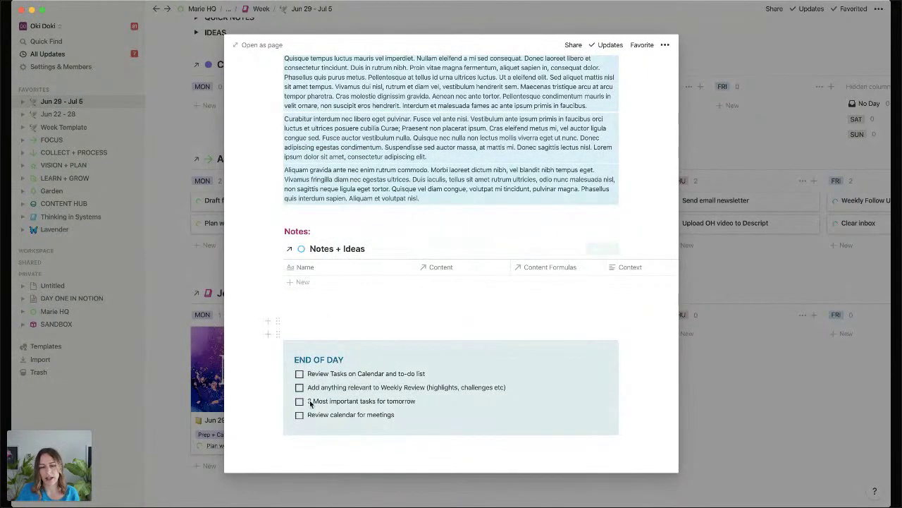
pyautogui.click(756, 377)
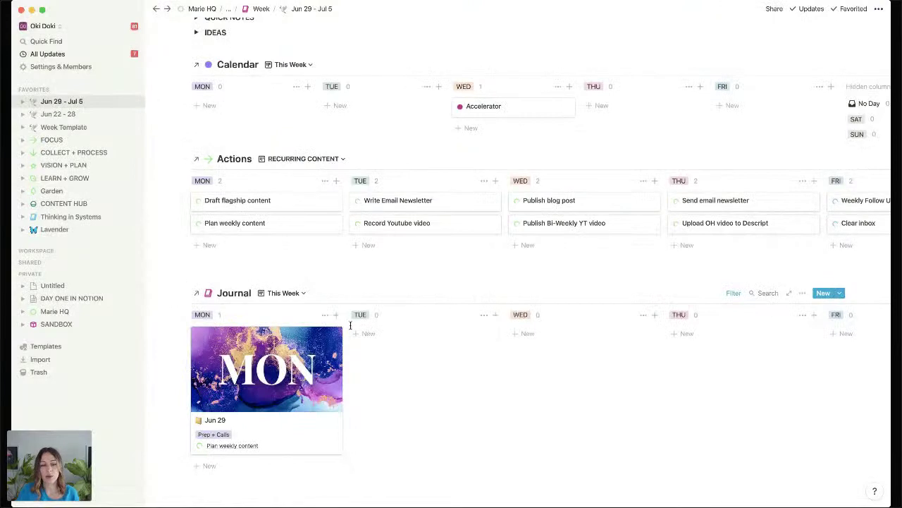
# Add a Jun 30 journal entry under Tuesday using the Tuesday template.
pyautogui.click(385, 335)
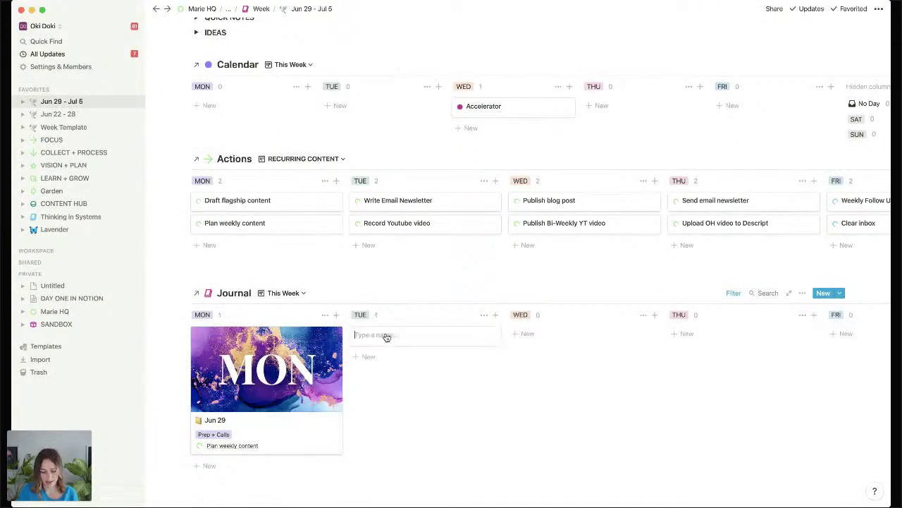
pyautogui.write('Jun 30')
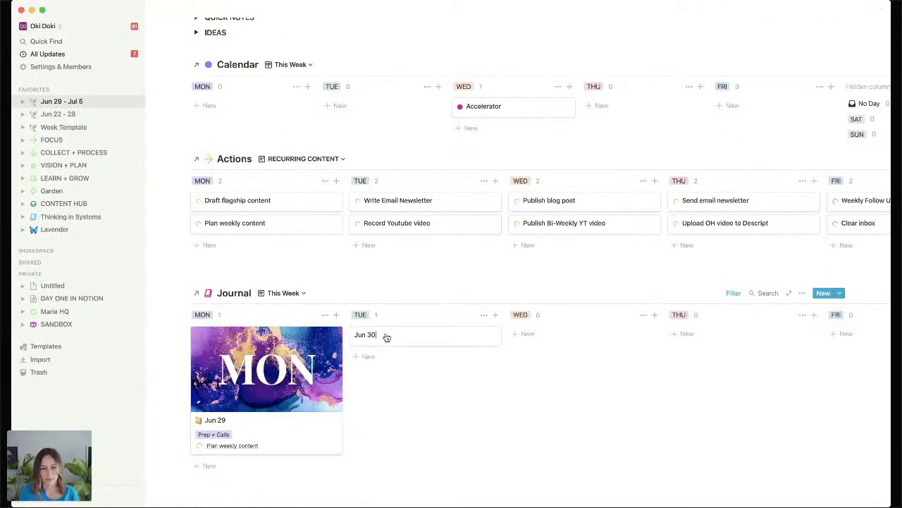
pyautogui.press('Return')
pyautogui.scroll(-10, 386, 337)
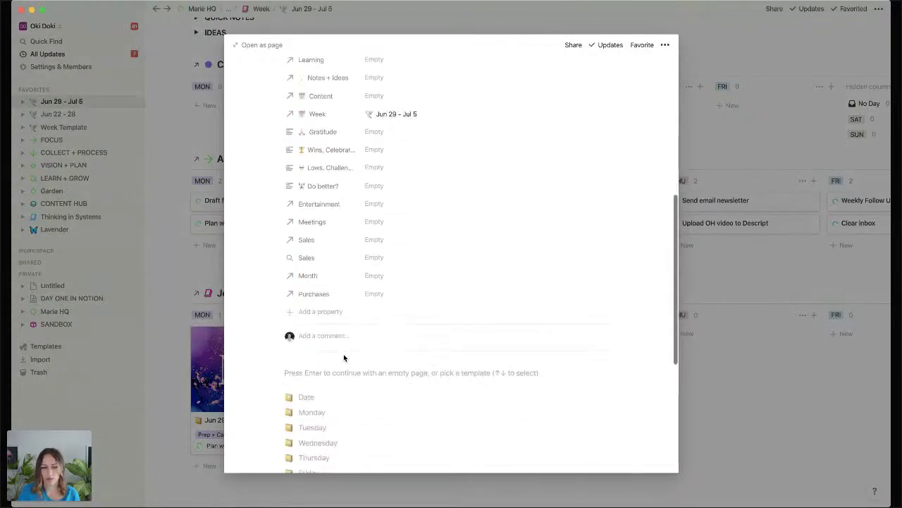
pyautogui.click(314, 428)
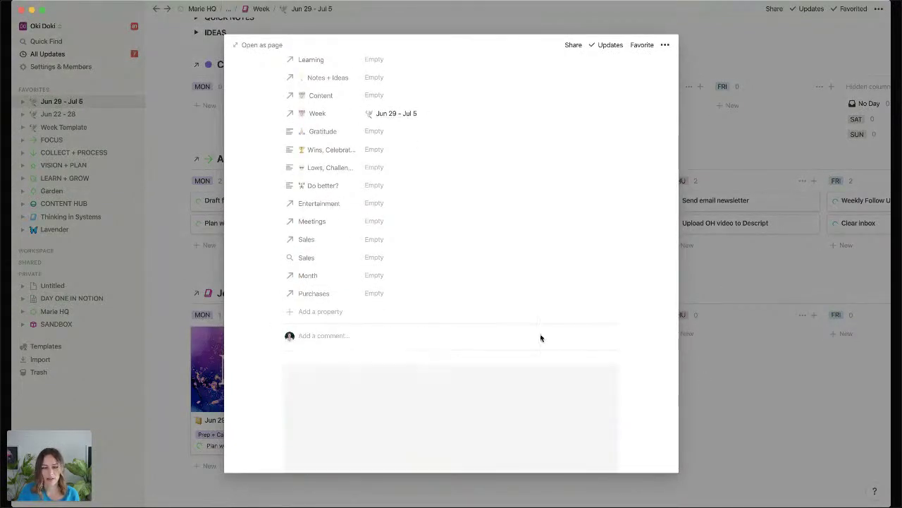
pyautogui.click(731, 367)
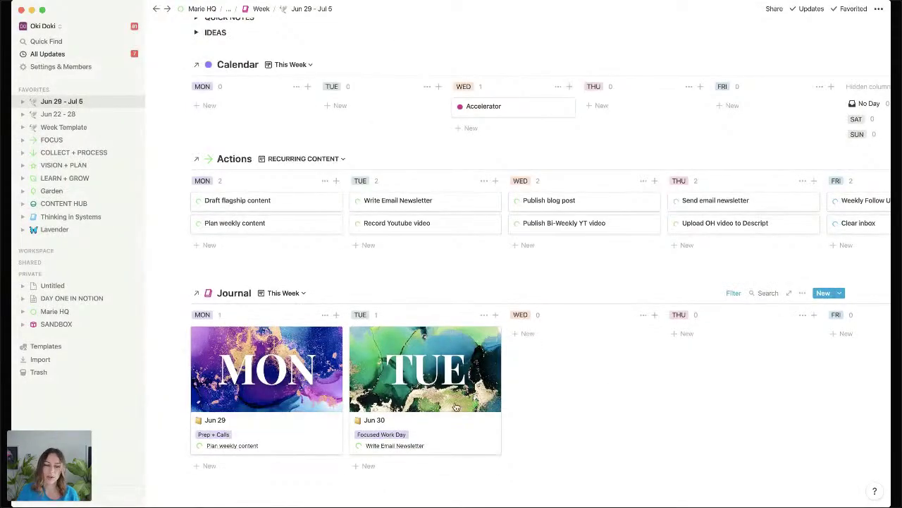
# In the Jun 29 entry, link Content round up + metrics to Win the Day.
pyautogui.click(281, 433)
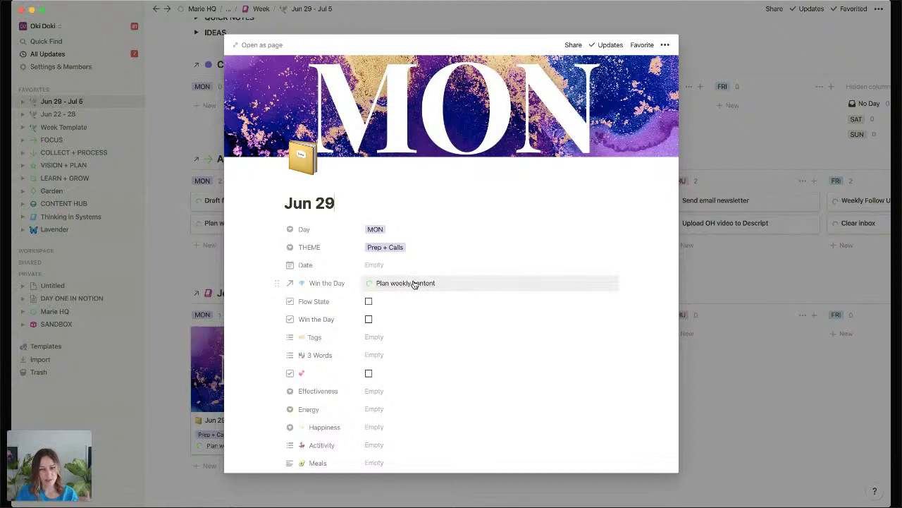
pyautogui.click(476, 284)
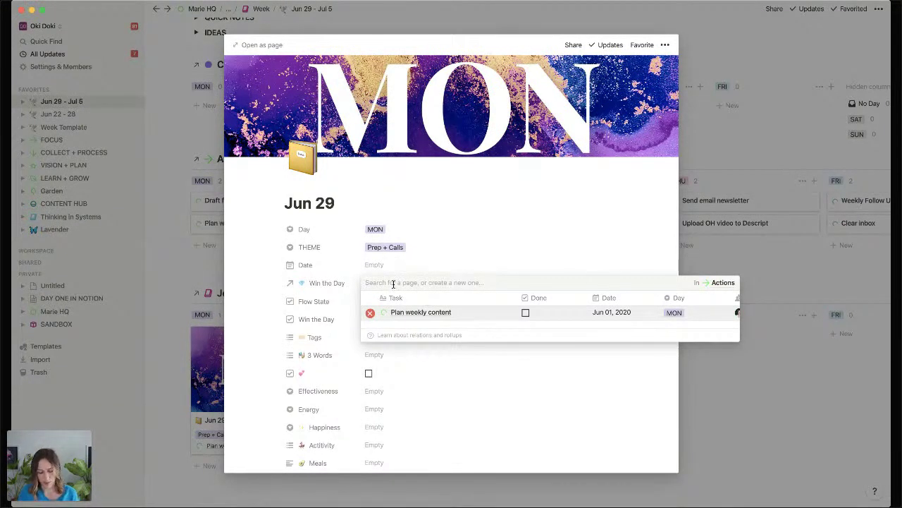
pyautogui.write('Do this thing')
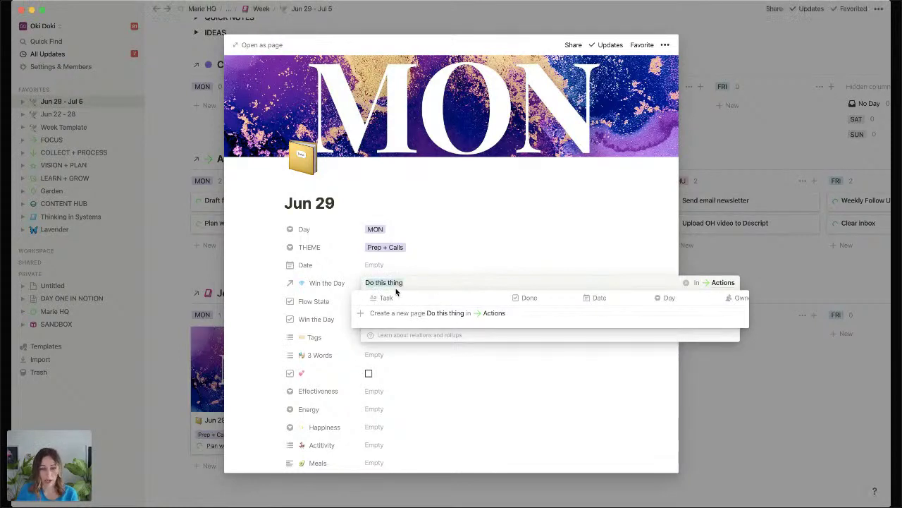
pyautogui.press('BackSpace')
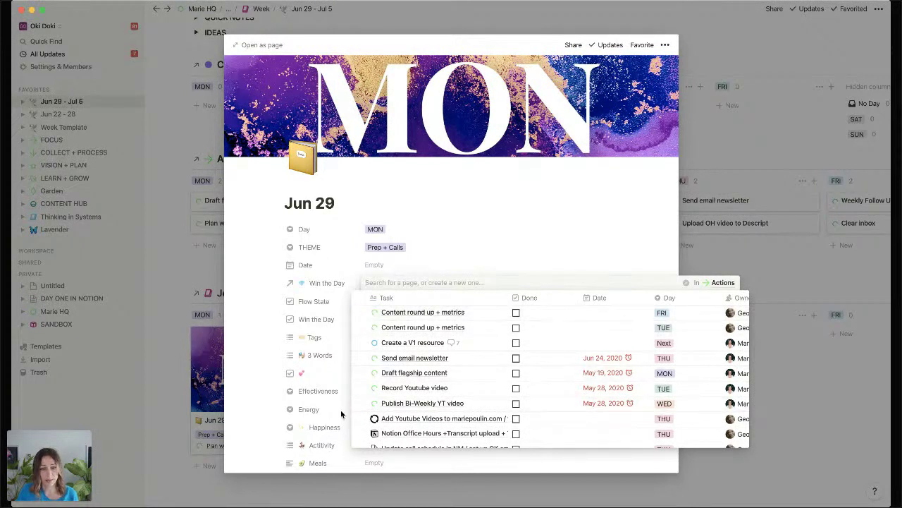
pyautogui.click(360, 313)
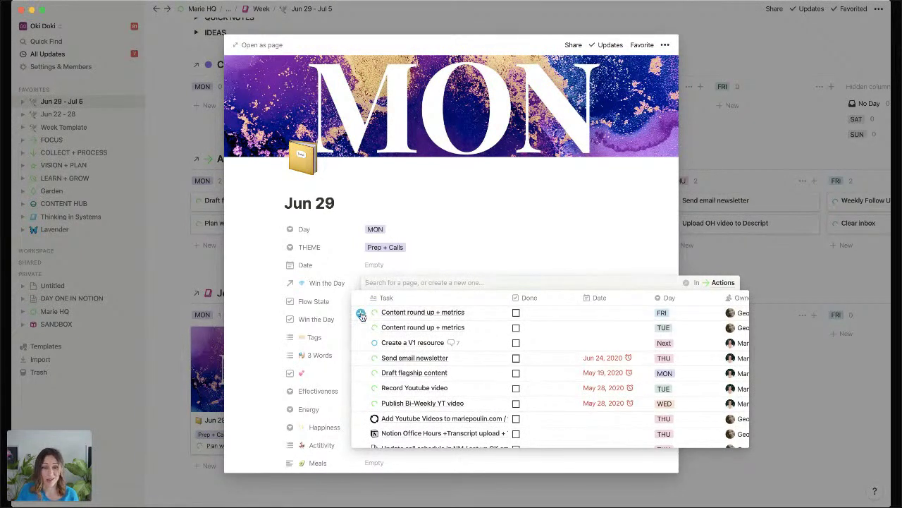
pyautogui.click(269, 324)
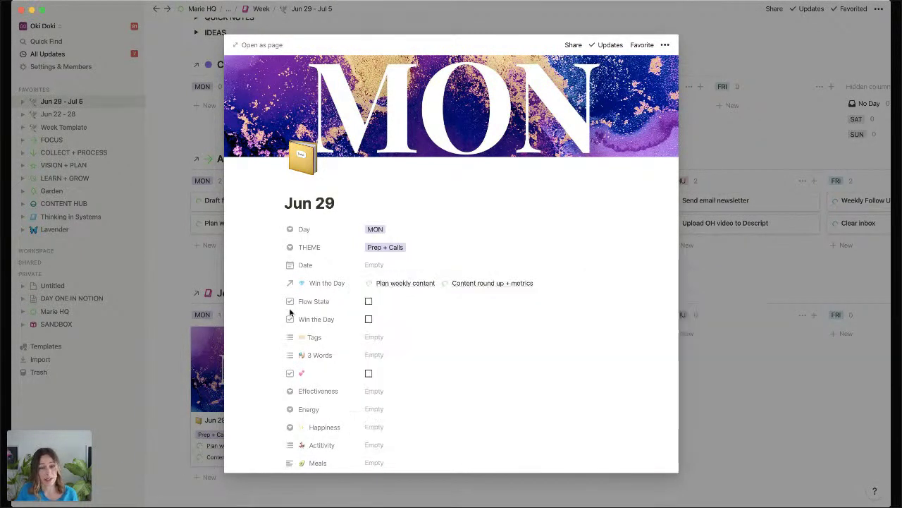
# Unlink Content round up + metrics, keeping only Plan weekly content as Win the Day.
pyautogui.click(498, 286)
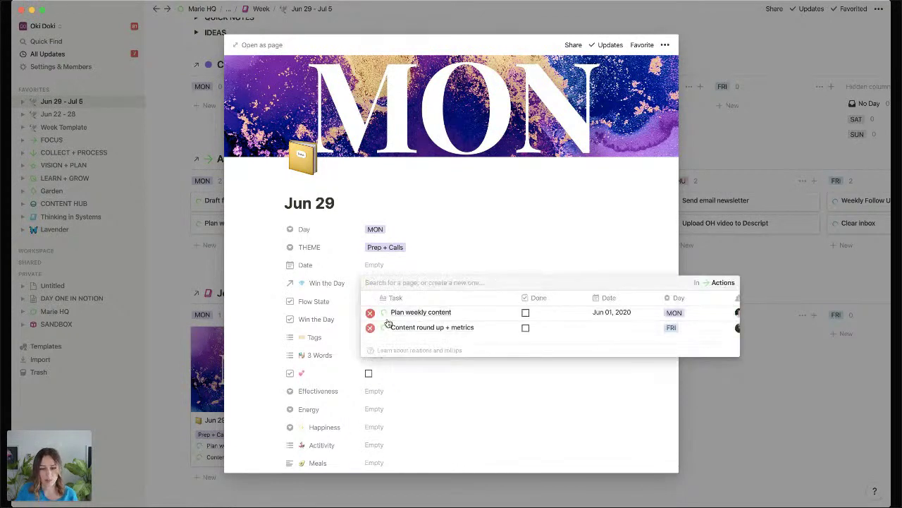
pyautogui.click(370, 325)
pyautogui.click(623, 229)
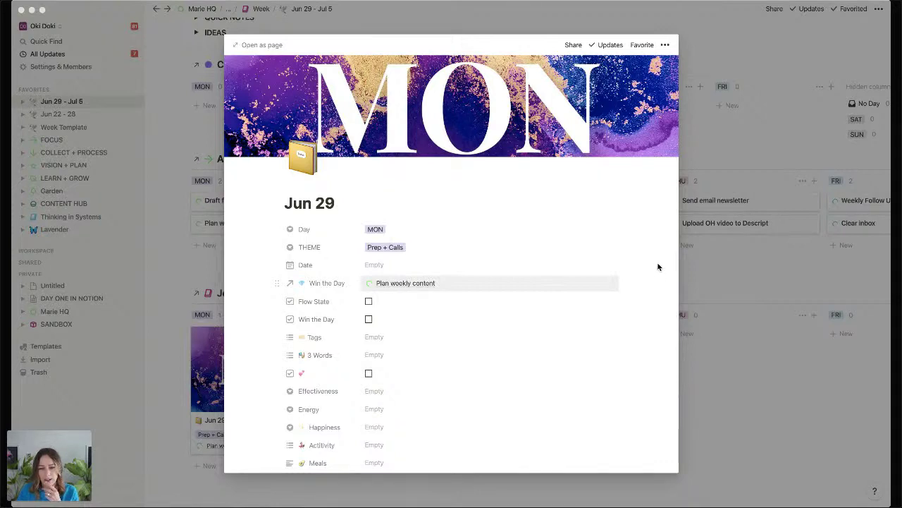
# Return to the week page and switch the Journal board to its Review view.
pyautogui.click(719, 270)
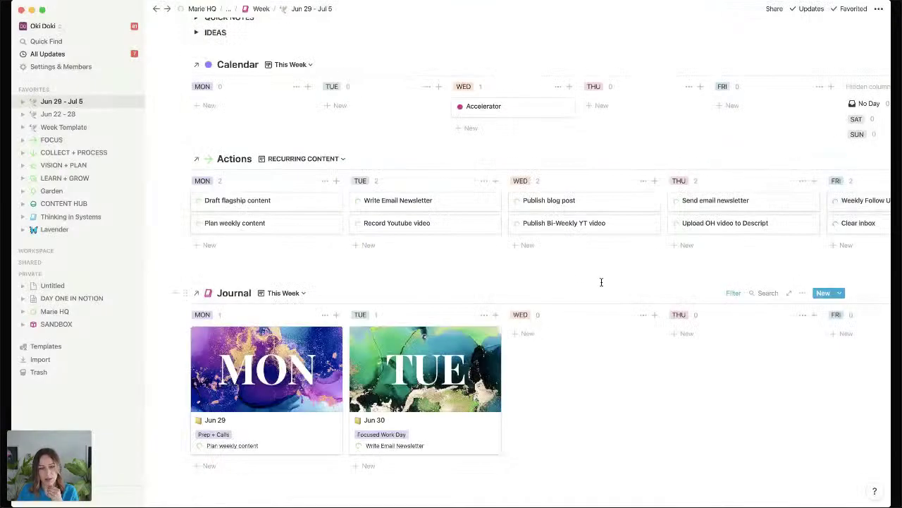
pyautogui.scroll(-1, 788, 373)
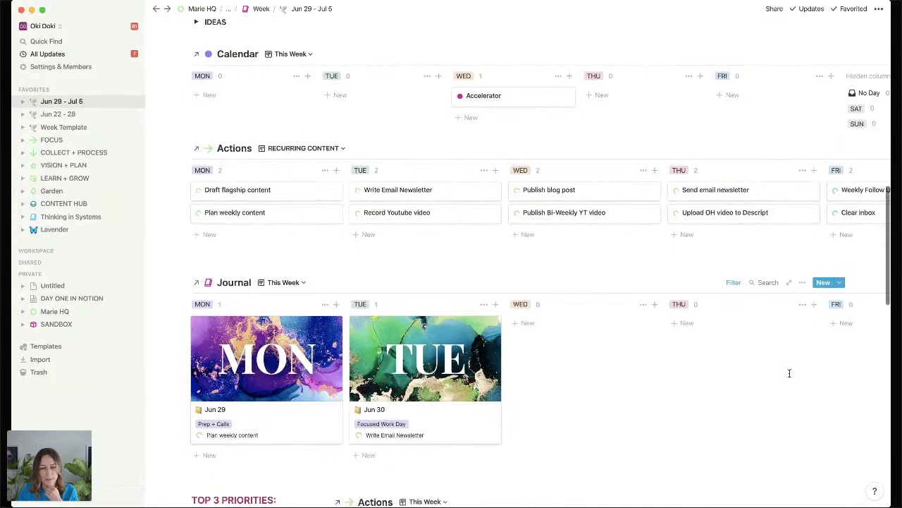
pyautogui.scroll(-3, 790, 373)
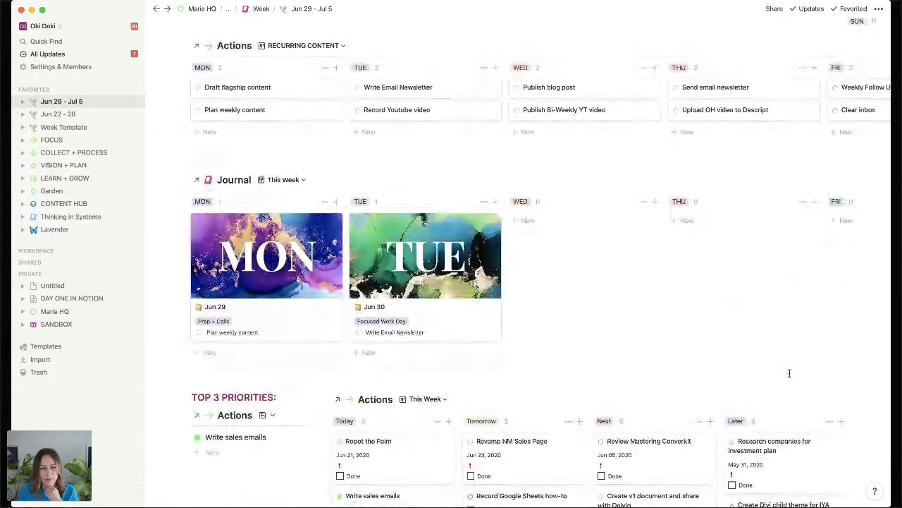
pyautogui.click(299, 180)
pyautogui.click(249, 226)
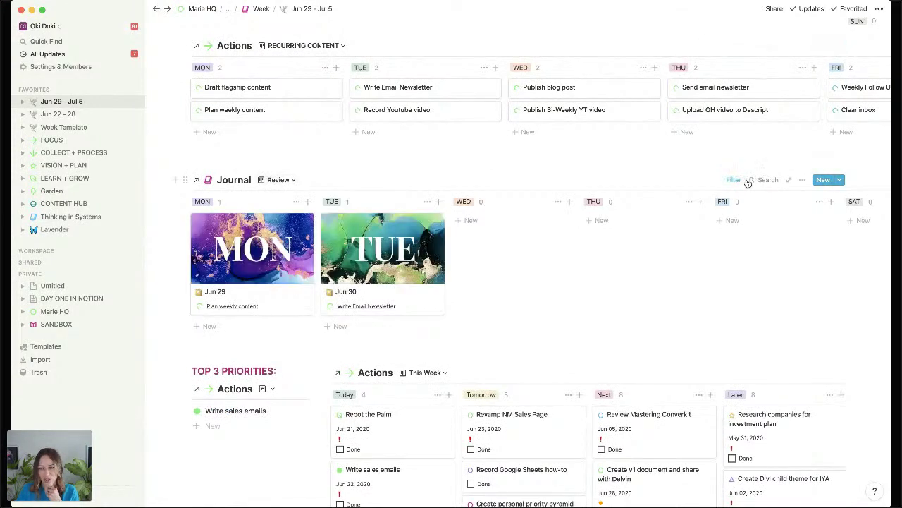
# Check the Review view's card property settings in the Journal database options.
pyautogui.click(802, 180)
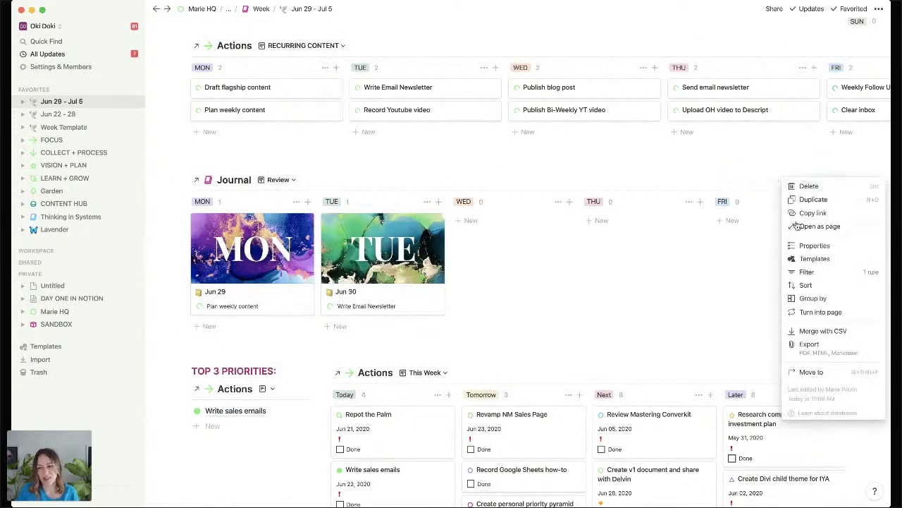
pyautogui.click(815, 245)
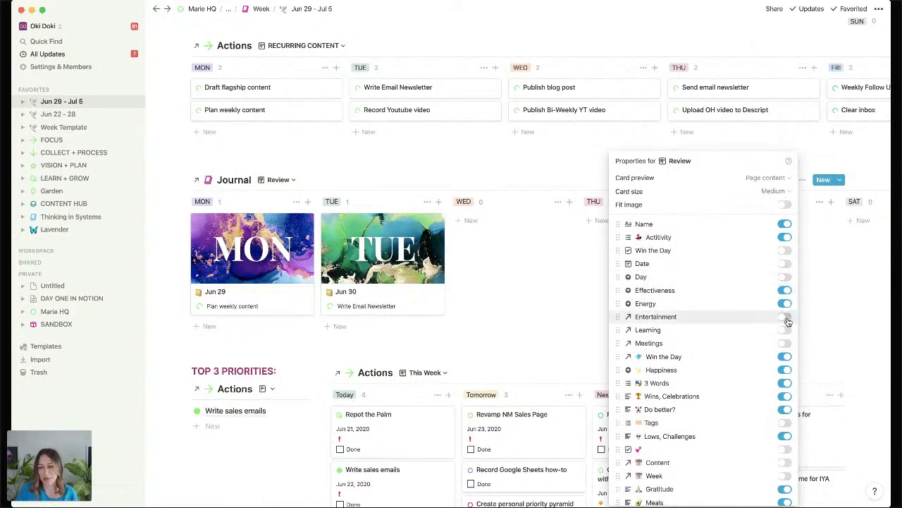
pyautogui.click(485, 337)
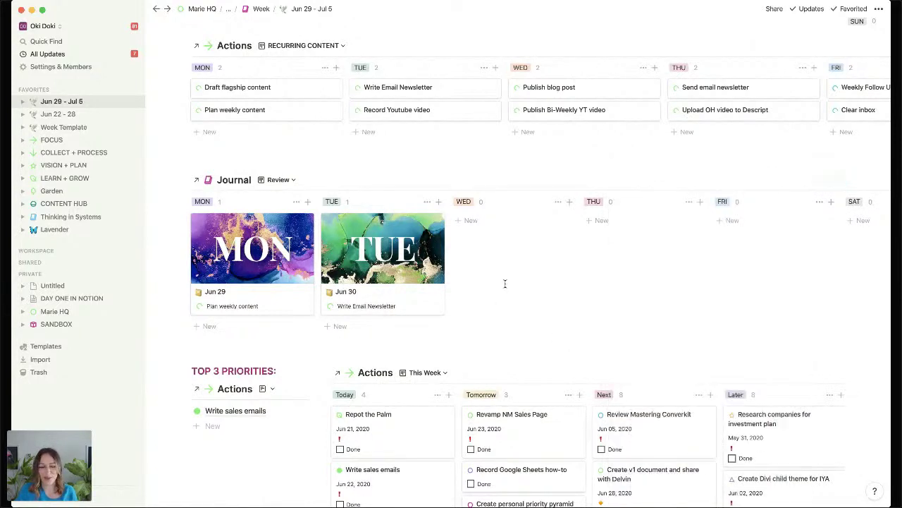
pyautogui.scroll(-3, 503, 282)
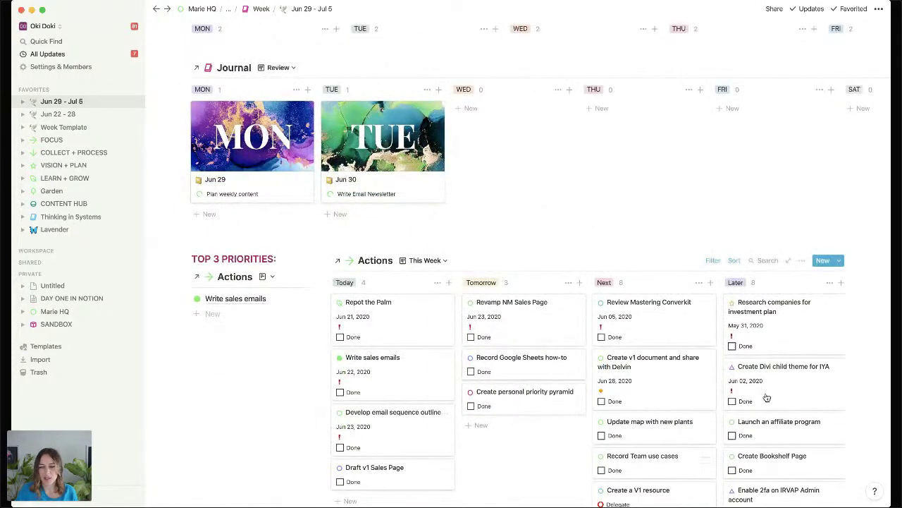
pyautogui.scroll(-3, 776, 317)
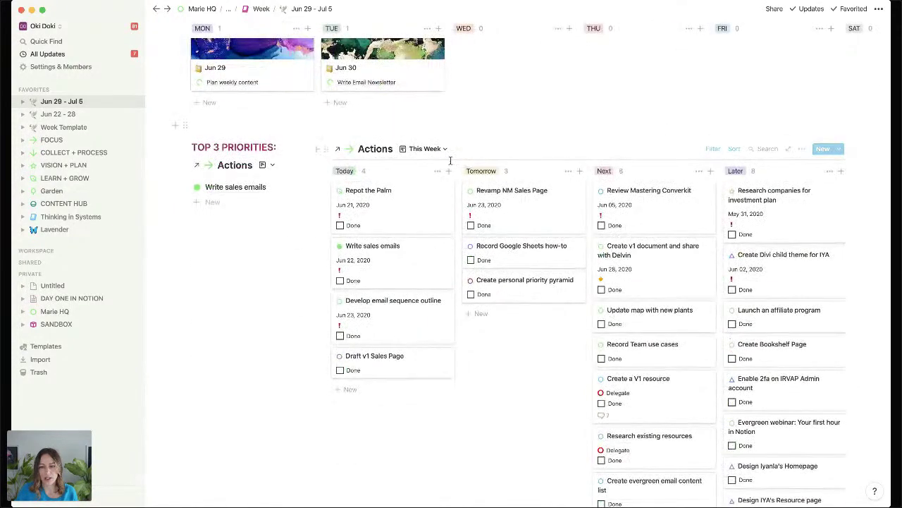
pyautogui.scroll(-5, 747, 206)
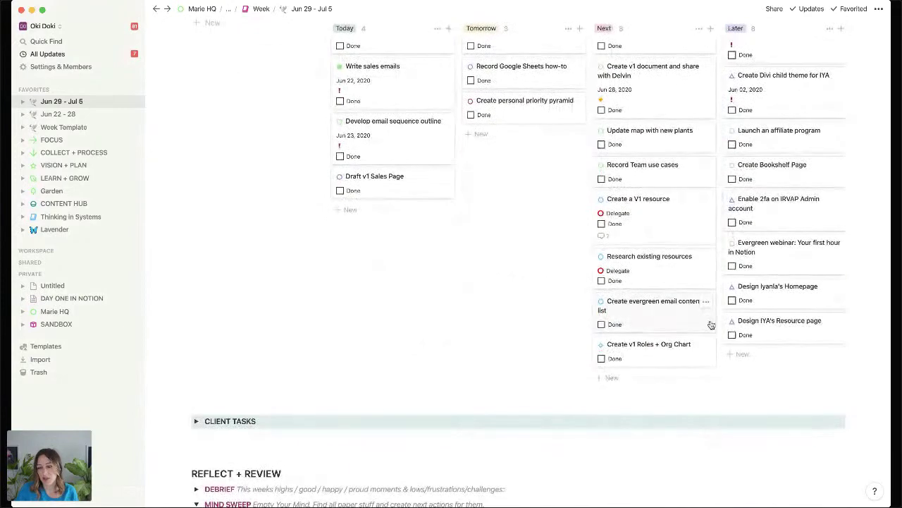
pyautogui.scroll(5, 709, 322)
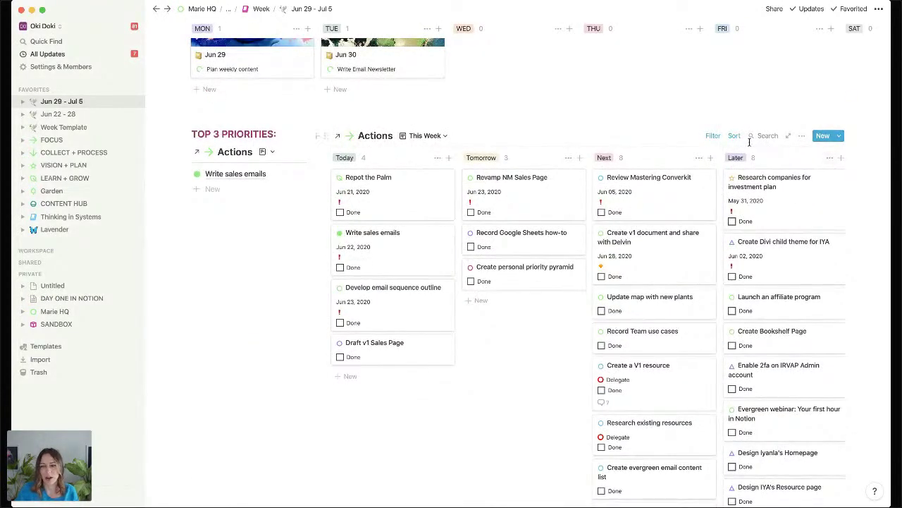
pyautogui.click(426, 138)
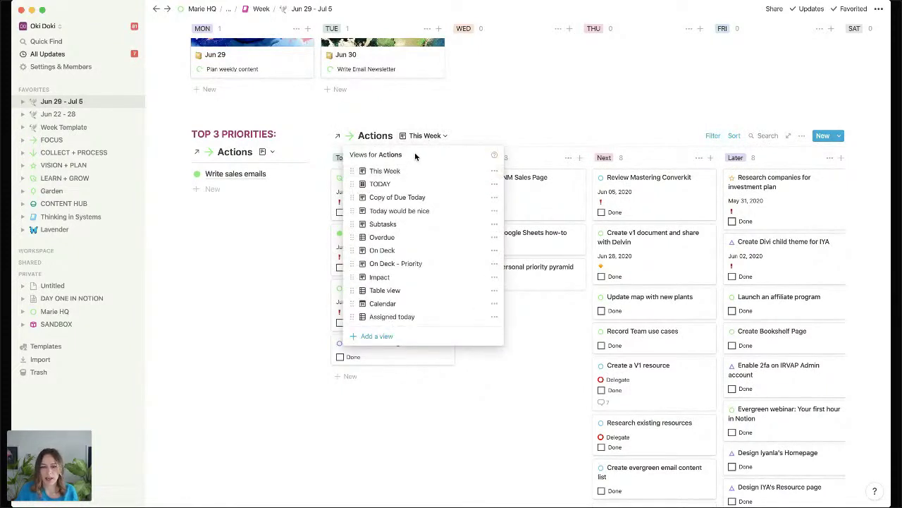
pyautogui.click(384, 277)
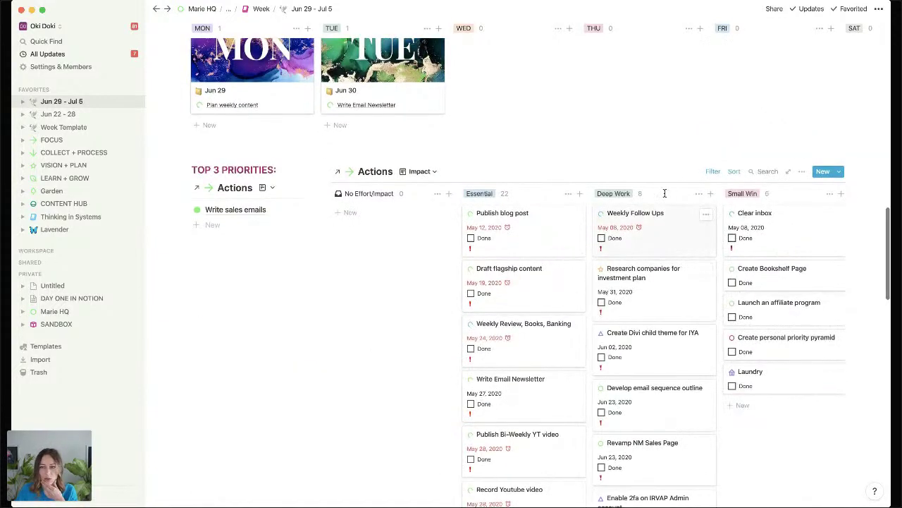
pyautogui.click(713, 171)
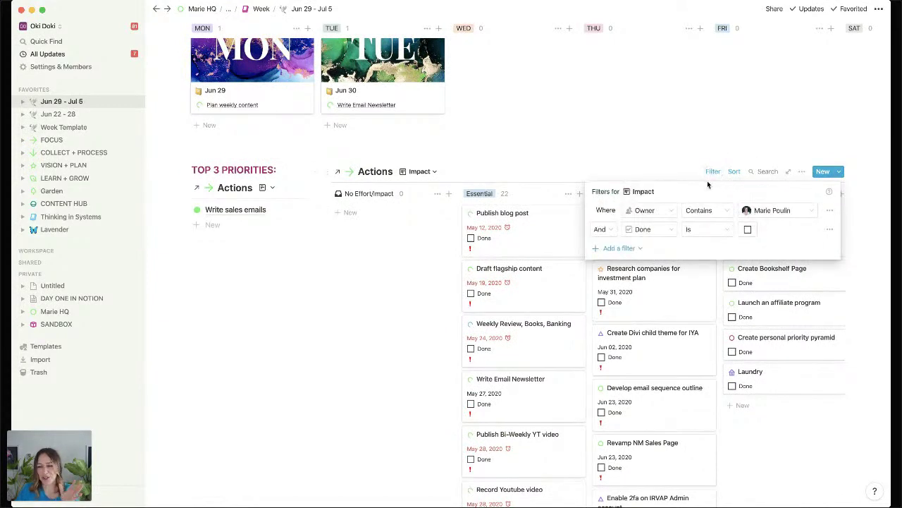
pyautogui.click(632, 249)
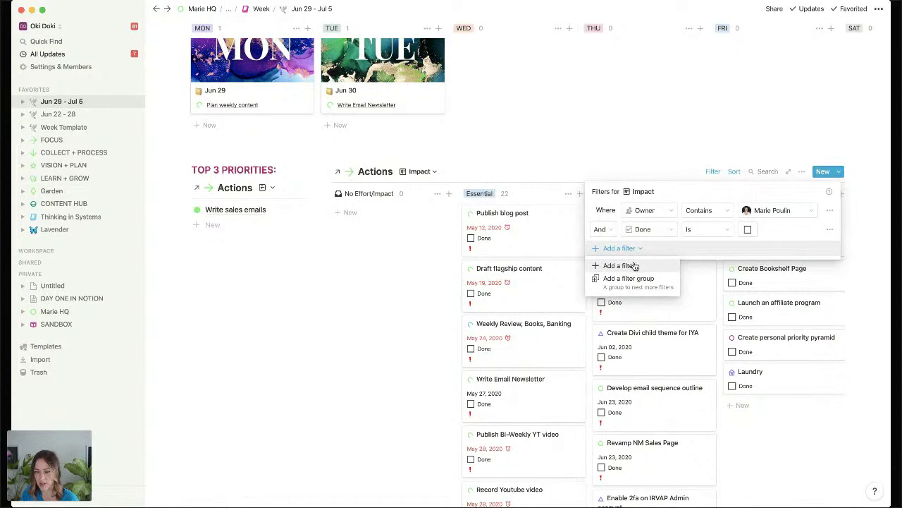
pyautogui.click(633, 265)
pyautogui.click(640, 248)
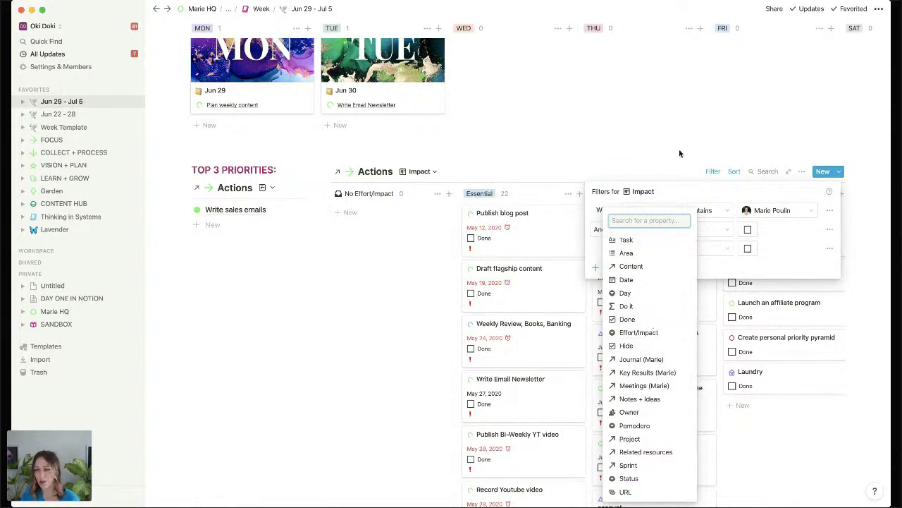
pyautogui.click(795, 257)
pyautogui.click(829, 248)
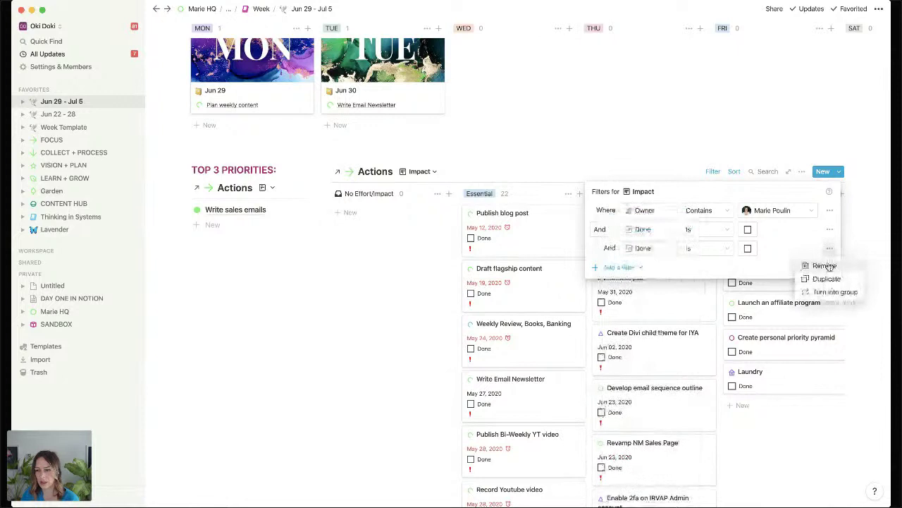
pyautogui.click(826, 262)
pyautogui.click(421, 173)
pyautogui.click(421, 172)
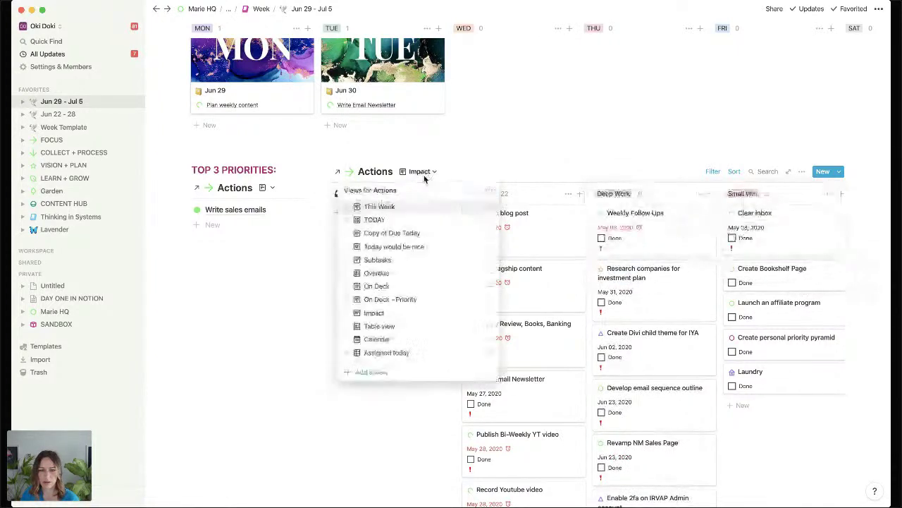
pyautogui.click(381, 207)
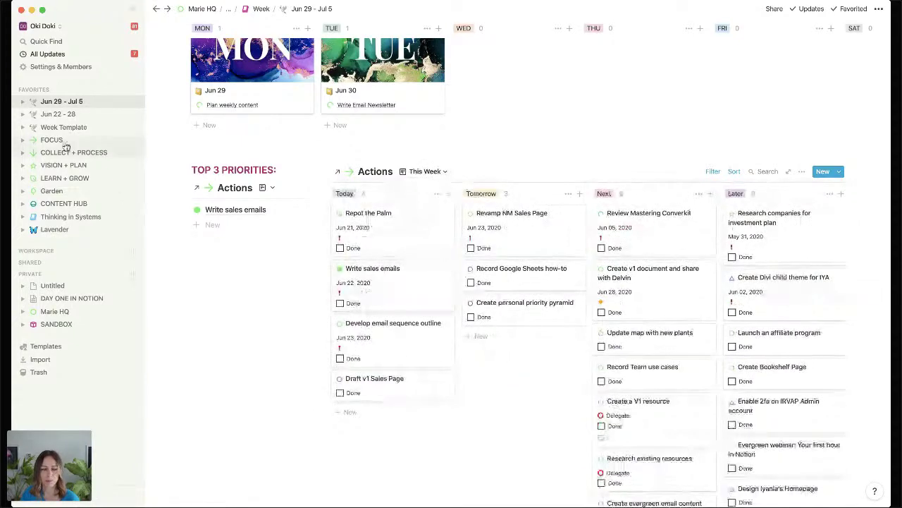
pyautogui.scroll(-2, 208, 238)
pyautogui.scroll(-5, 208, 239)
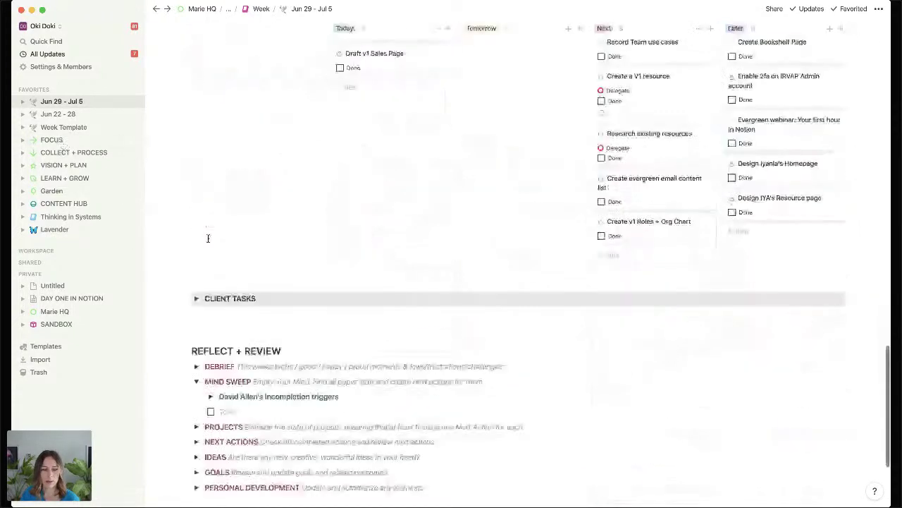
pyautogui.scroll(-3, 208, 238)
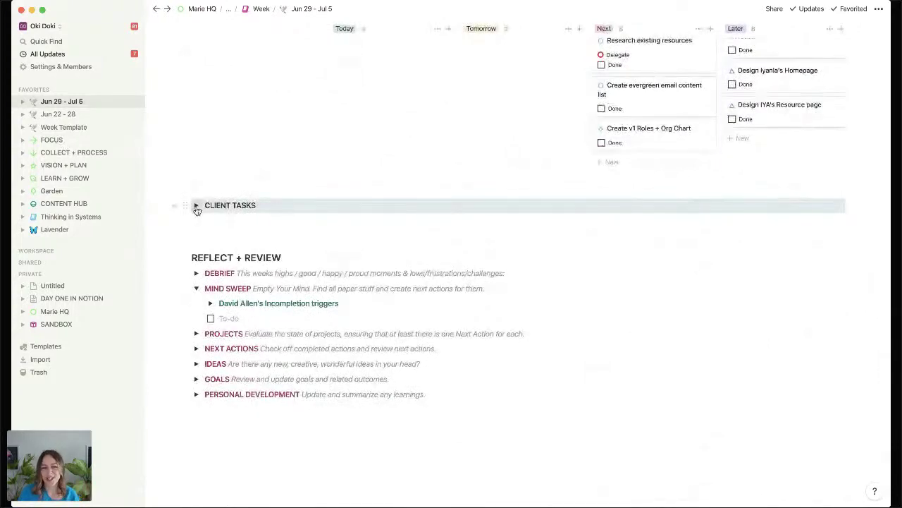
pyautogui.click(197, 206)
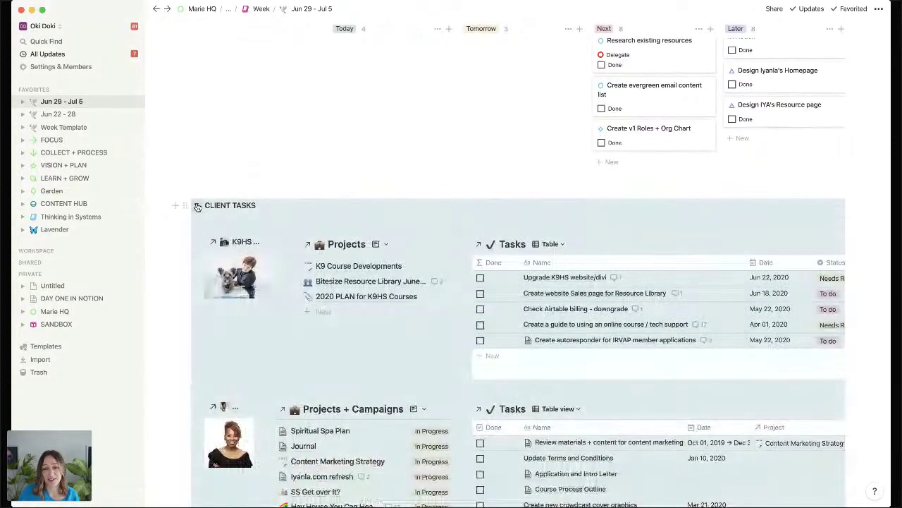
pyautogui.click(197, 205)
pyautogui.click(197, 206)
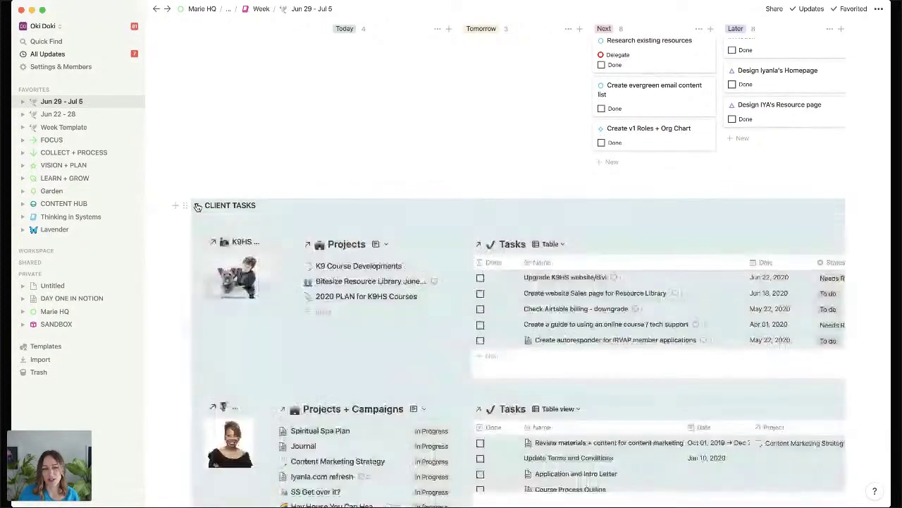
pyautogui.click(197, 206)
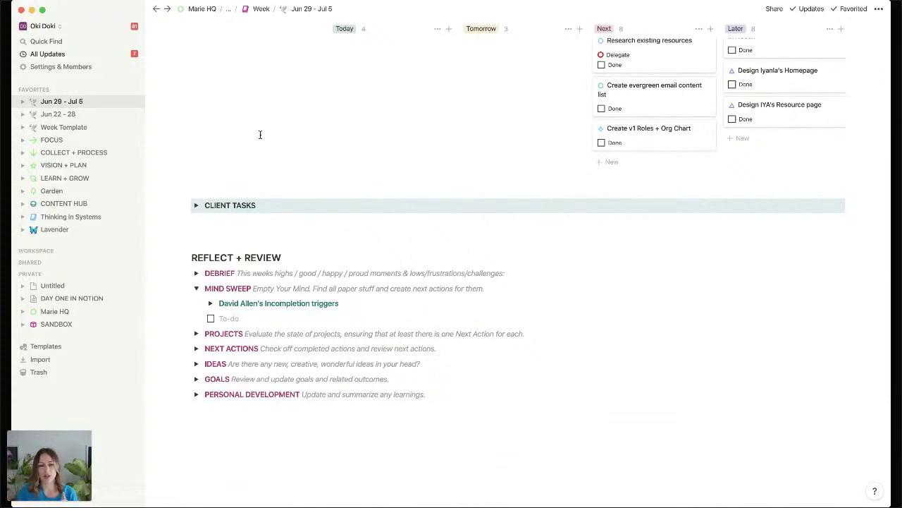
# Look over the Debrief Week table and Mind Sweep incompletion trigger lists, then fold both.
pyautogui.click(196, 289)
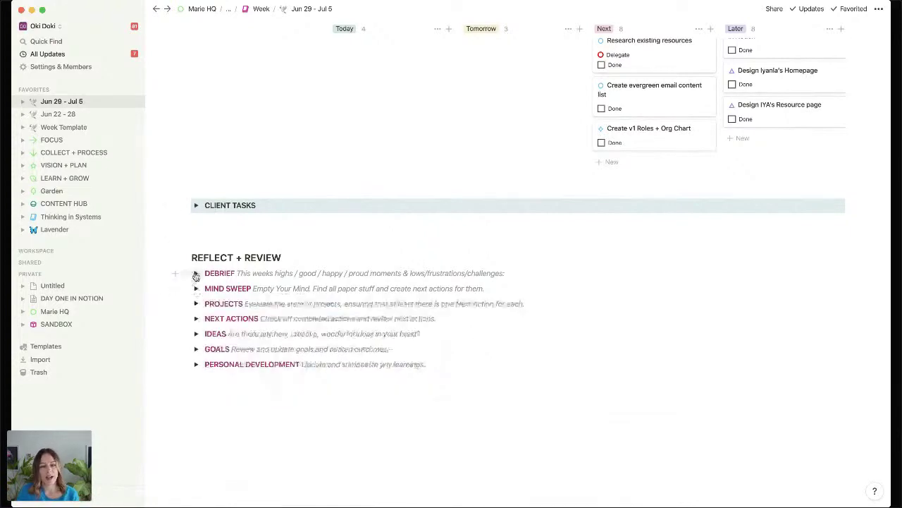
pyautogui.click(196, 273)
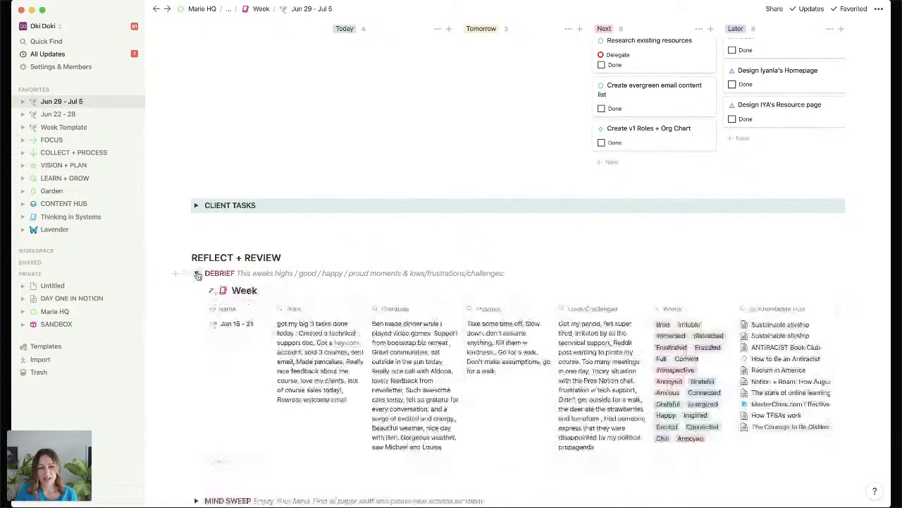
pyautogui.click(198, 274)
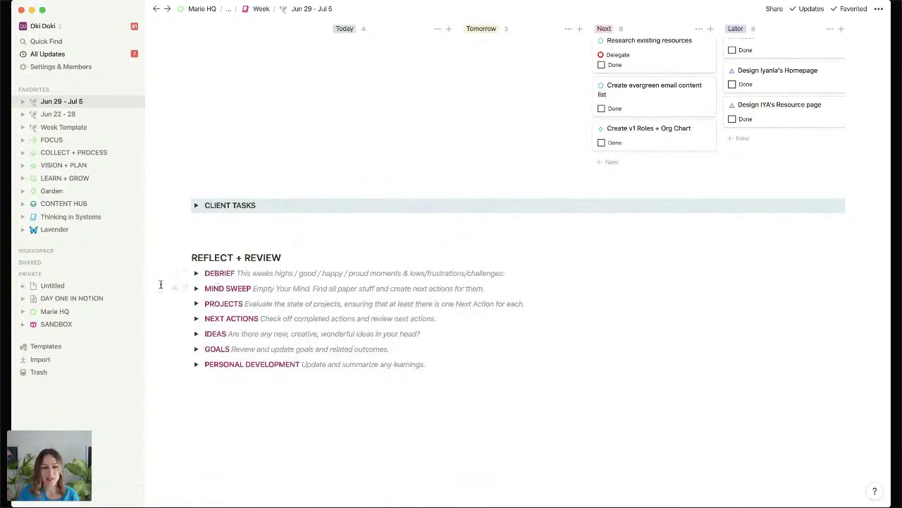
pyautogui.click(197, 288)
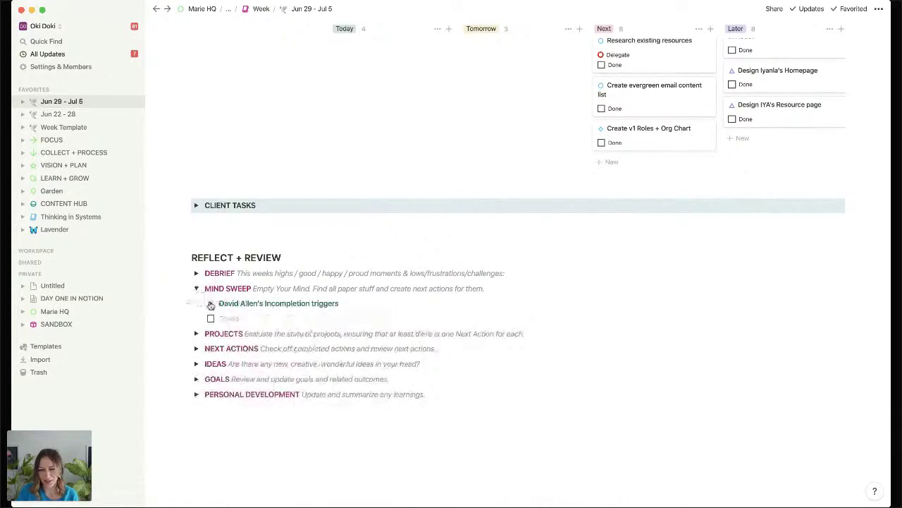
pyautogui.click(210, 303)
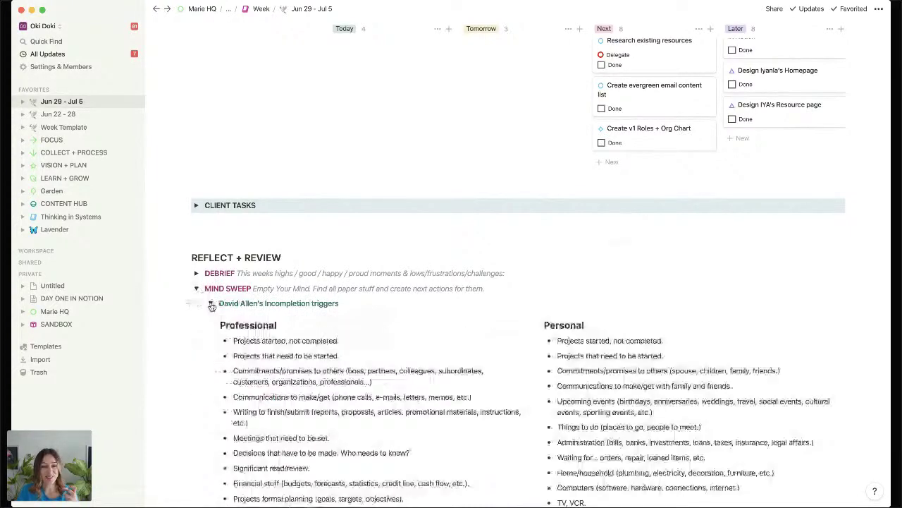
pyautogui.click(211, 304)
pyautogui.click(198, 289)
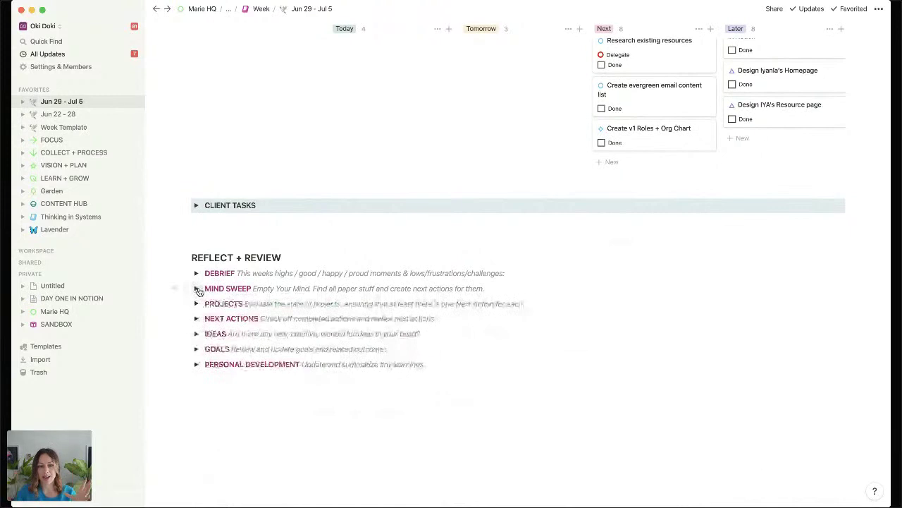
# Review the Projects board and the Next Actions list, folding each afterwards.
pyautogui.click(197, 304)
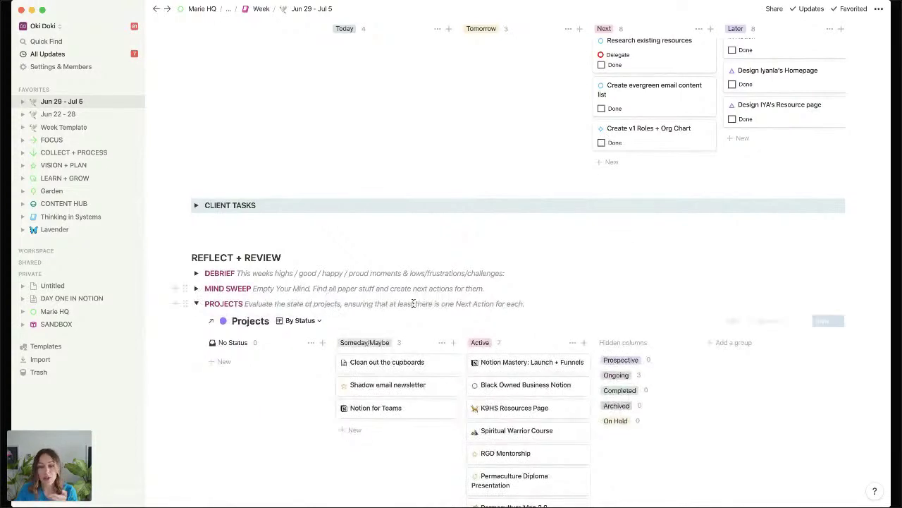
pyautogui.click(196, 304)
pyautogui.click(196, 319)
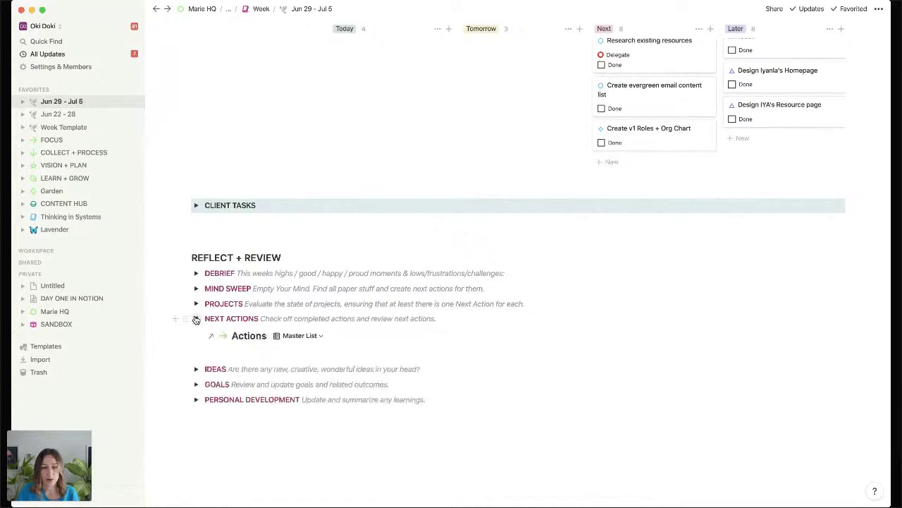
pyautogui.scroll(-2, 196, 325)
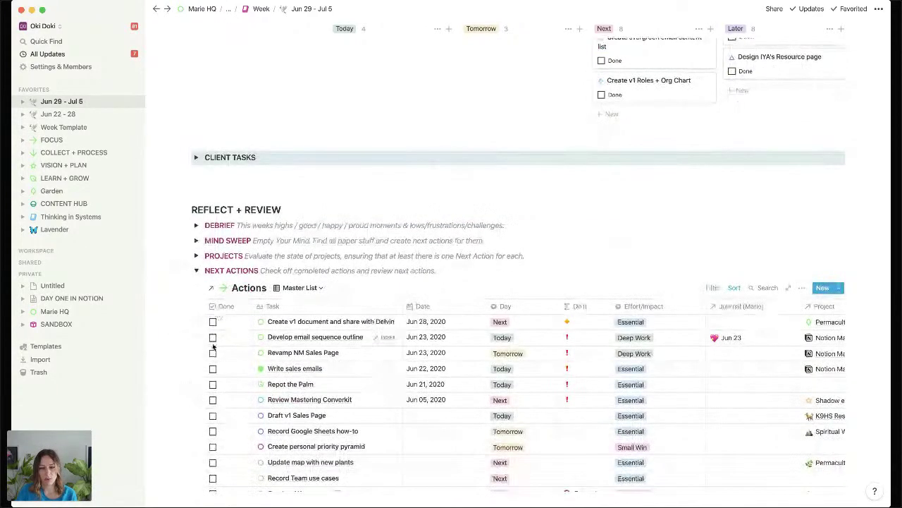
pyautogui.click(196, 271)
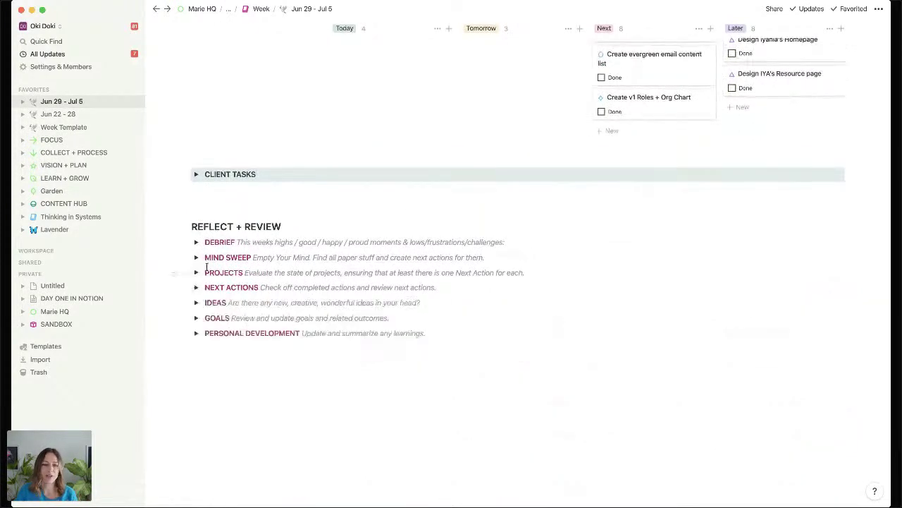
# Check the Notes + Ideas list filter and the Goals gallery, then fold both sections.
pyautogui.click(197, 302)
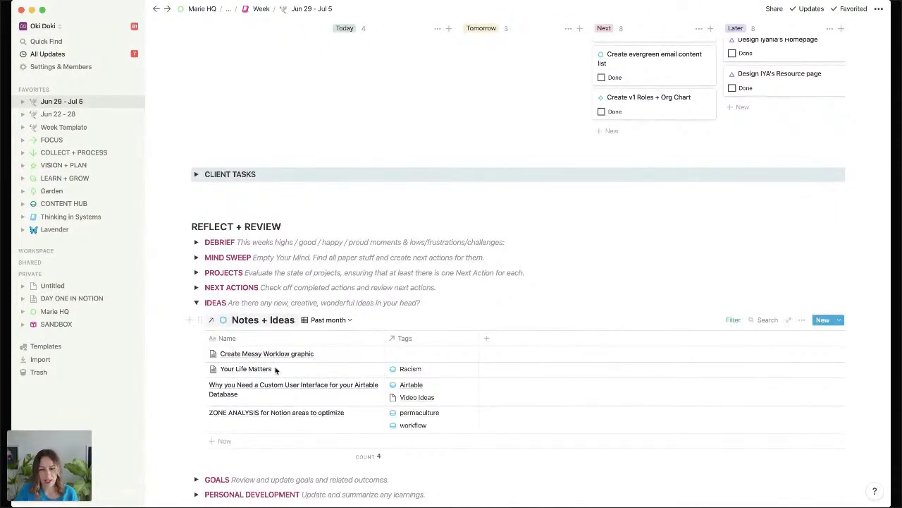
pyautogui.click(734, 321)
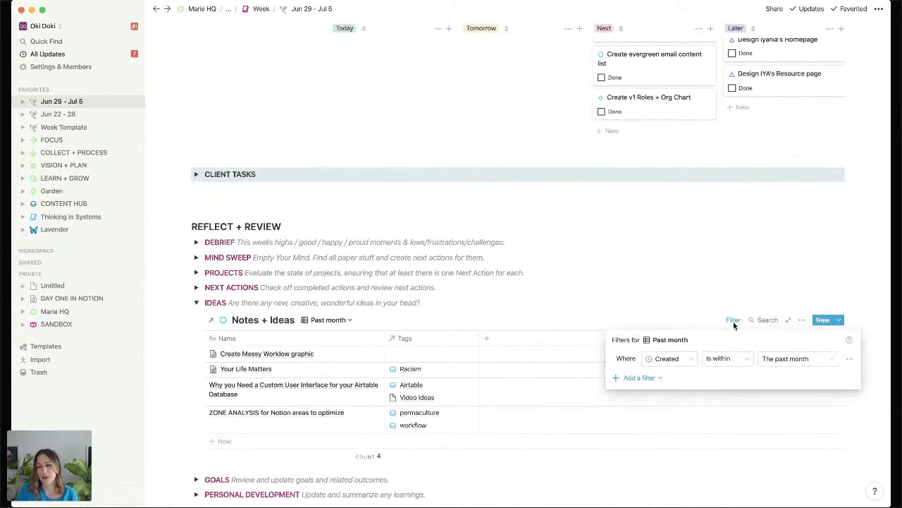
pyautogui.click(733, 322)
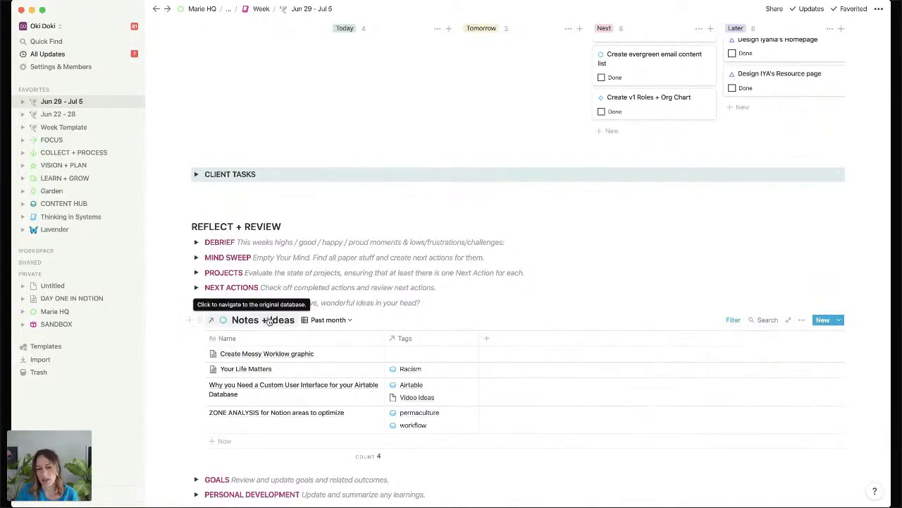
pyautogui.click(197, 304)
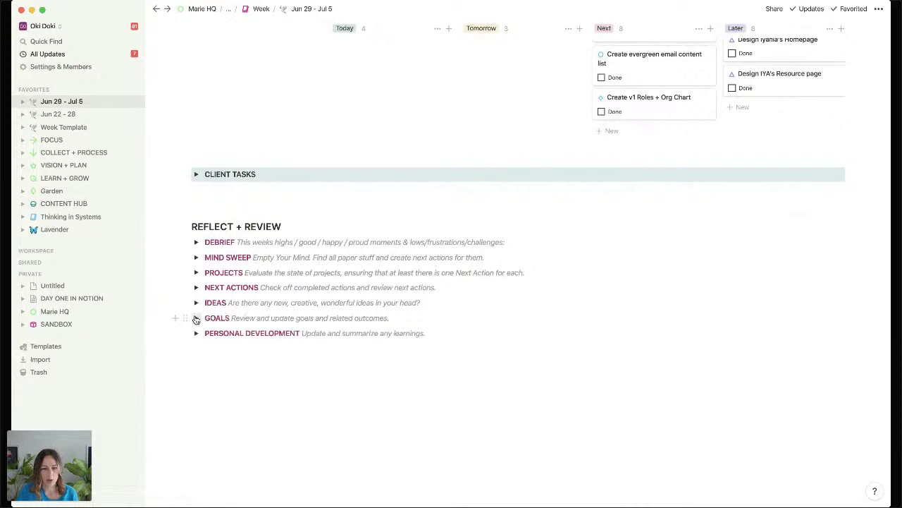
pyautogui.click(196, 318)
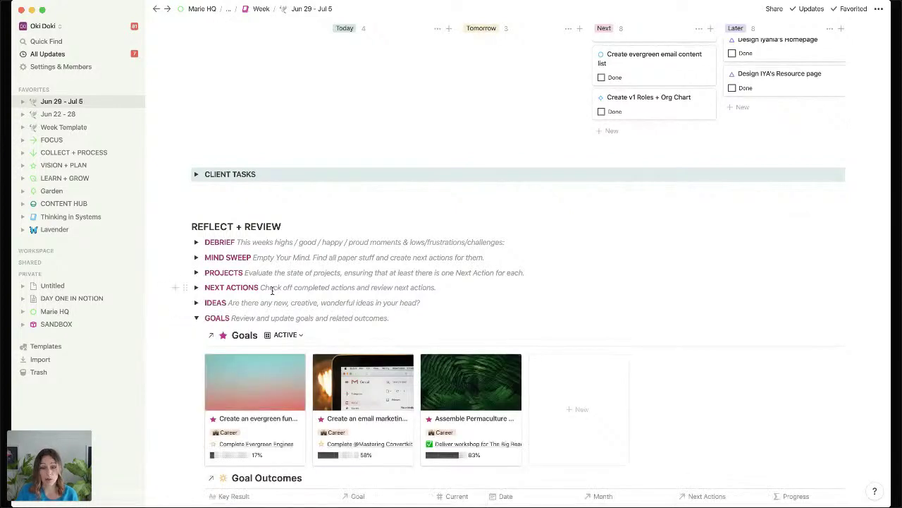
pyautogui.scroll(-3, 271, 291)
pyautogui.scroll(-2, 274, 294)
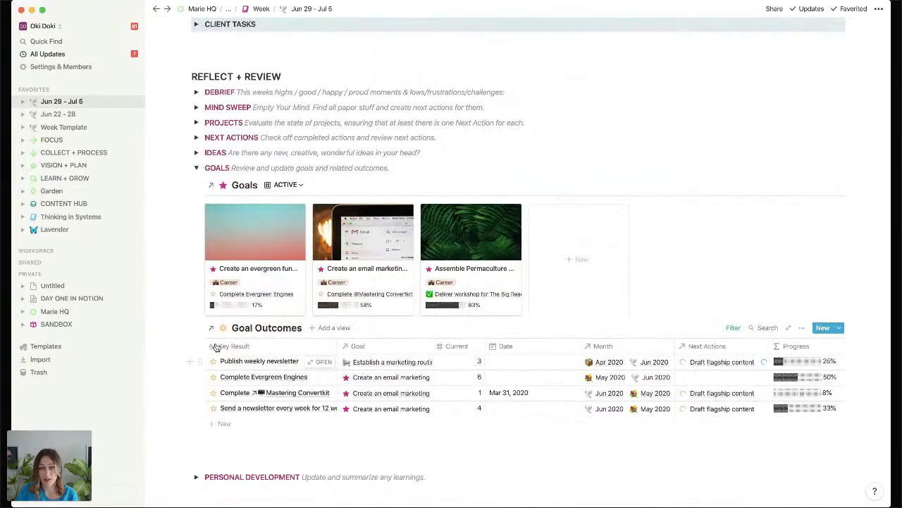
pyautogui.click(196, 170)
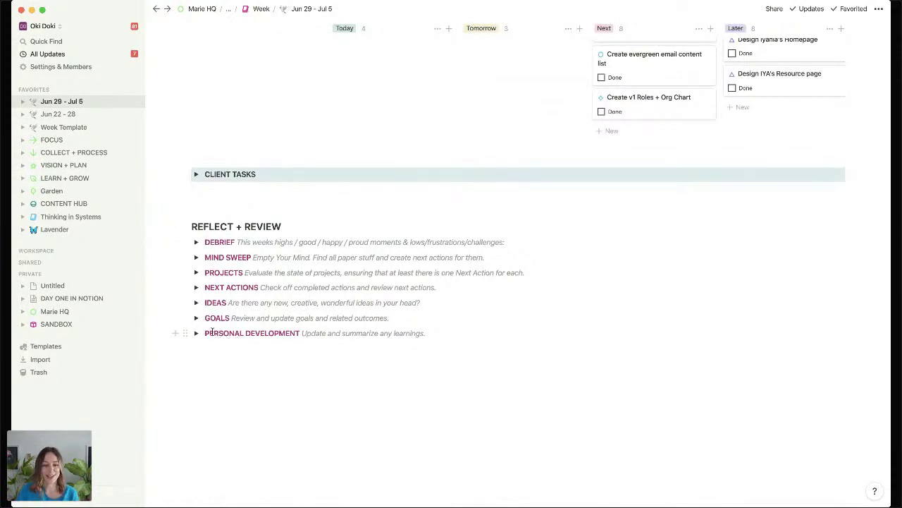
# Browse the Personal Development Knowledge Hub, fold it, and go to DAY ONE IN NOTION.
pyautogui.click(196, 333)
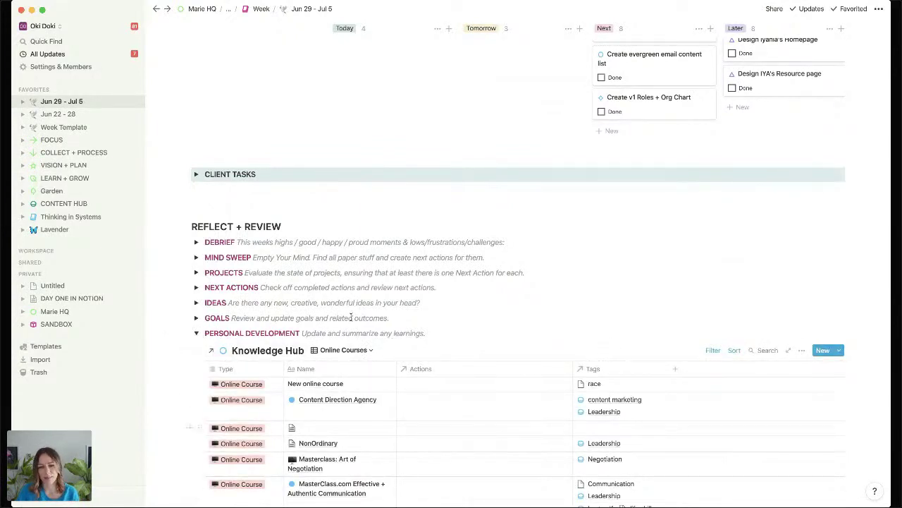
pyautogui.click(196, 332)
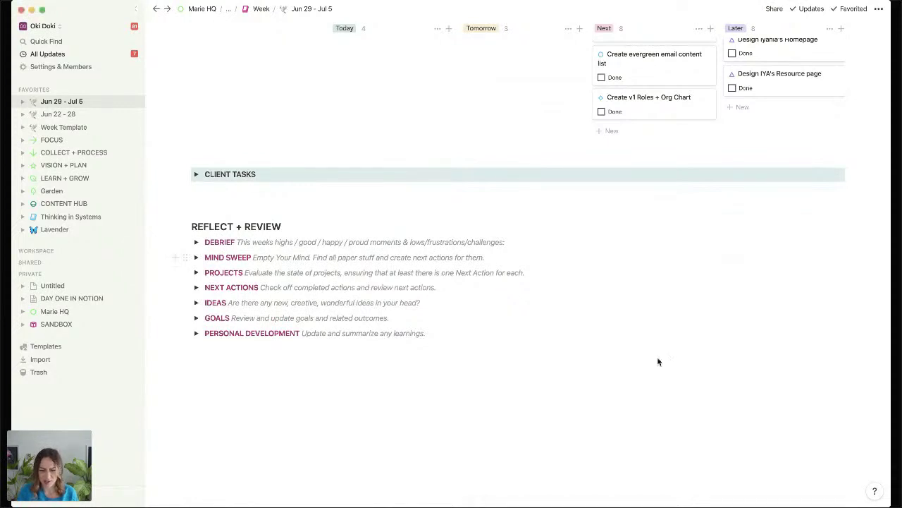
pyautogui.click(198, 333)
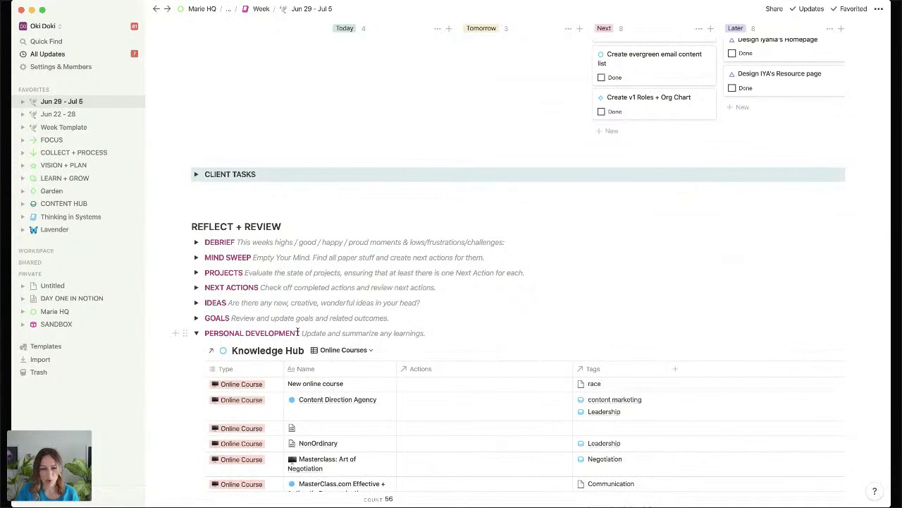
pyautogui.moveTo(300, 332); pyautogui.dragTo(205, 332)
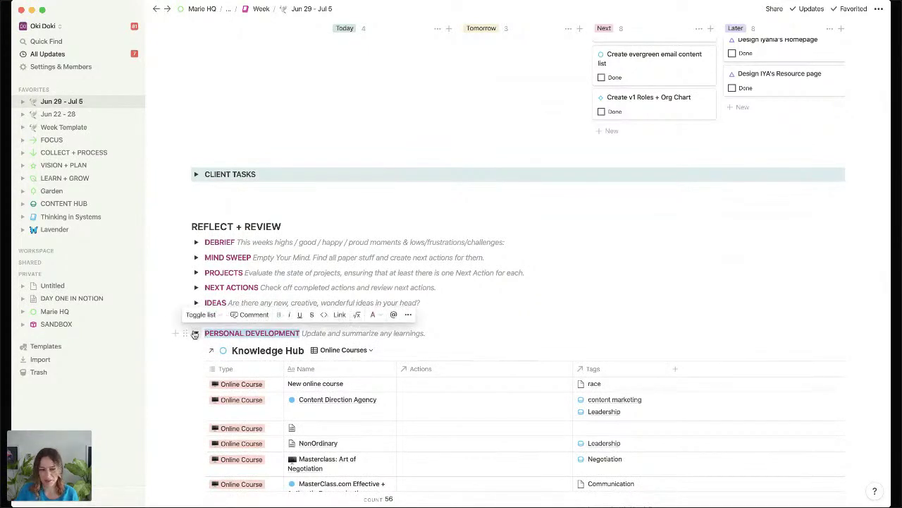
pyautogui.click(196, 333)
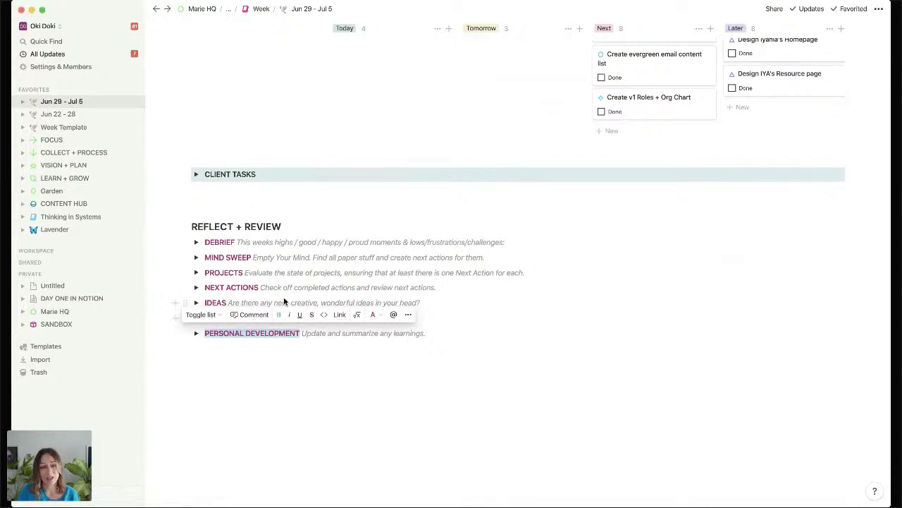
pyautogui.click(74, 297)
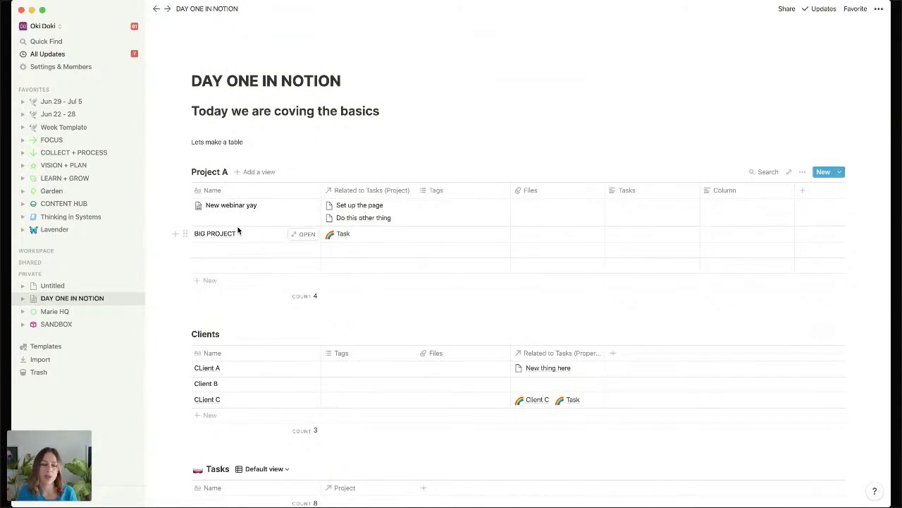
# Replace 'Lets make a table' with lines Projects, Tasks and Knowledge / Resources.
pyautogui.doubleClick(219, 144)
pyautogui.click(219, 143)
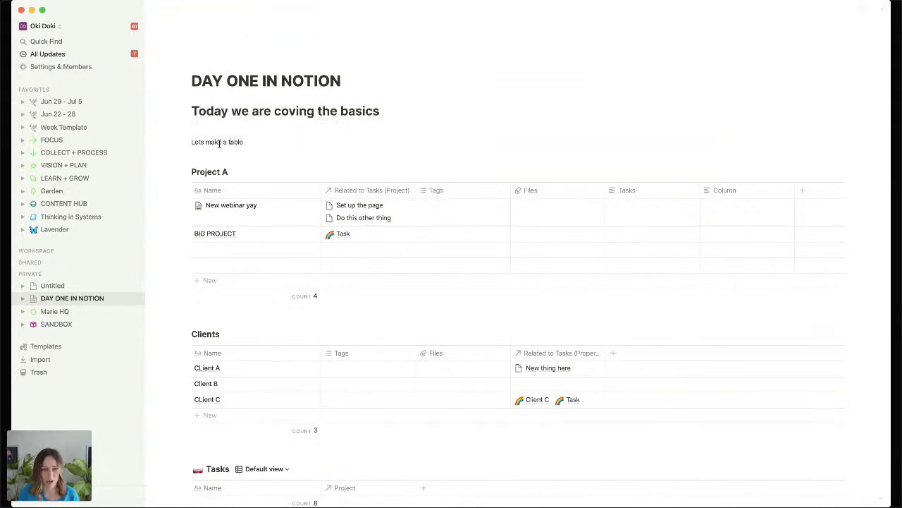
pyautogui.tripleClick(219, 143)
pyautogui.write('Projects')
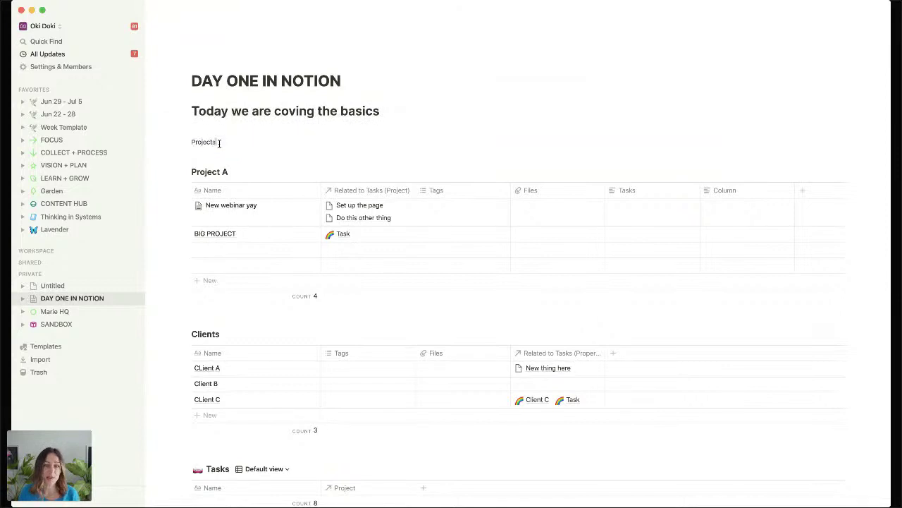
pyautogui.press('Return')
pyautogui.write('Tasks')
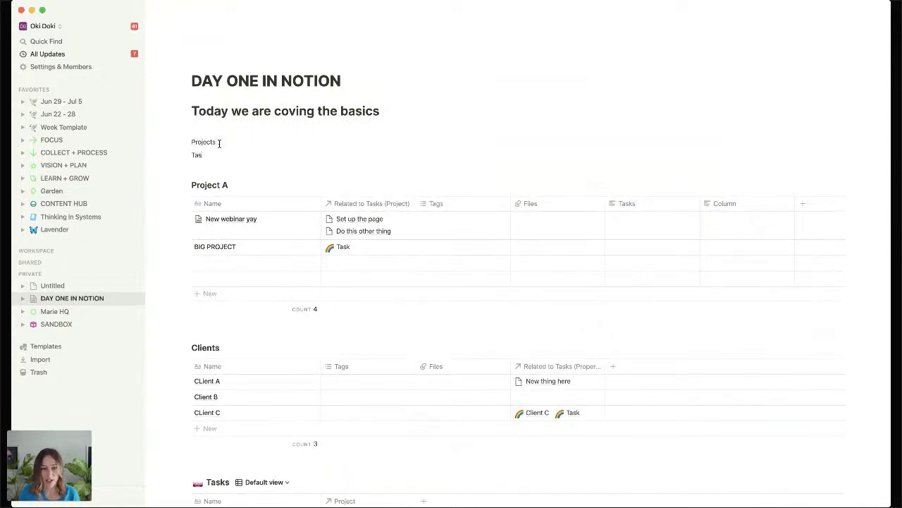
pyautogui.press('Return')
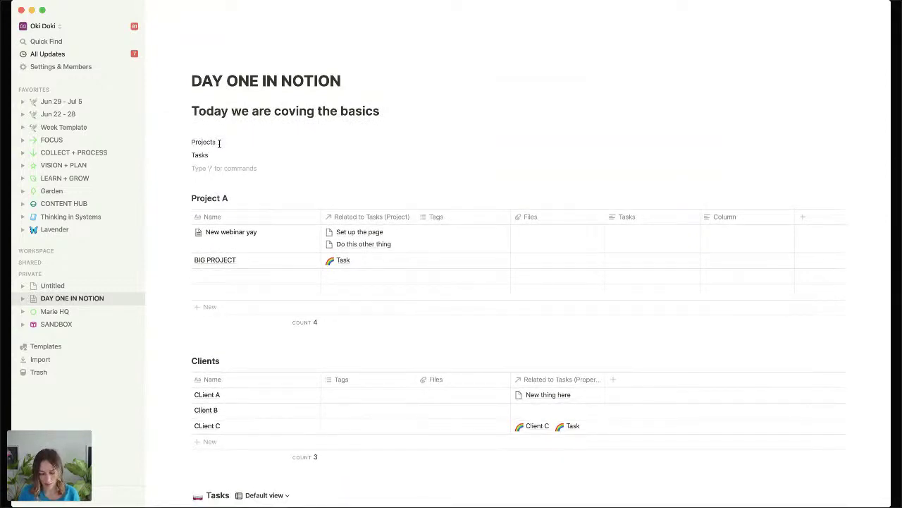
pyautogui.write('Knowledge')
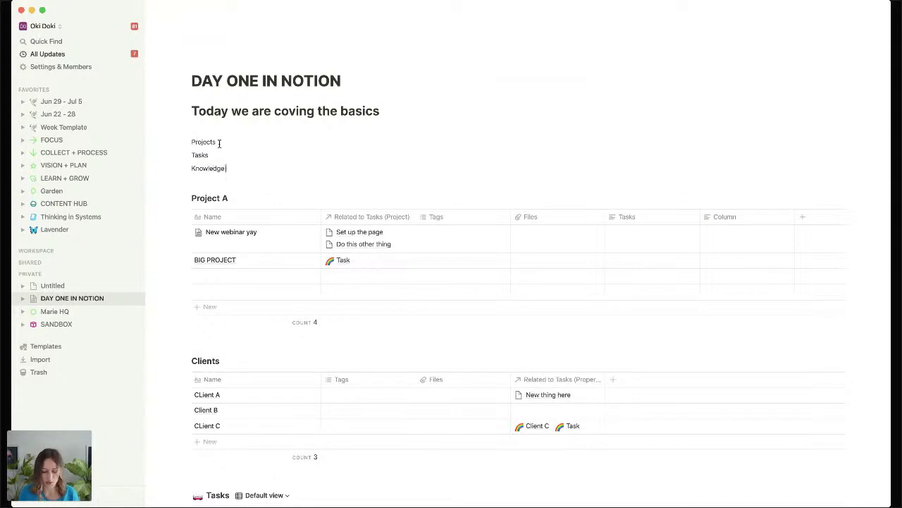
pyautogui.write(' / Resources')
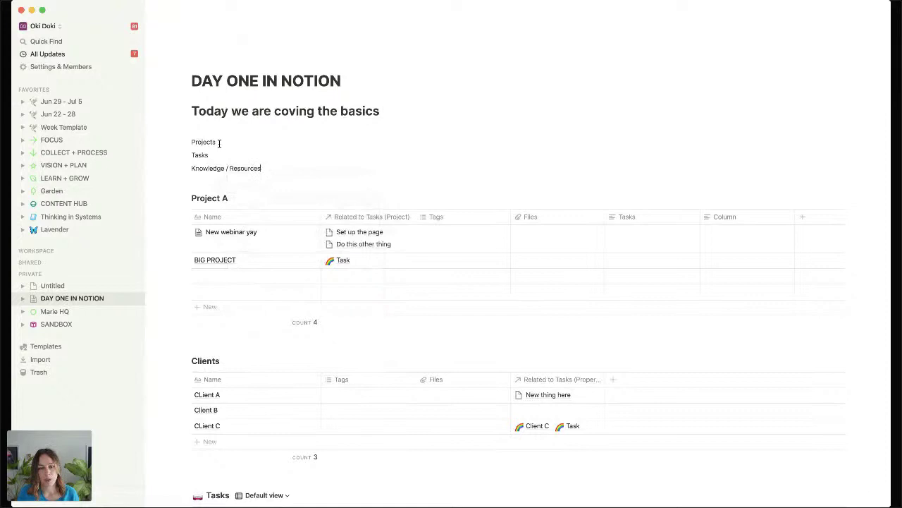
pyautogui.press('Return')
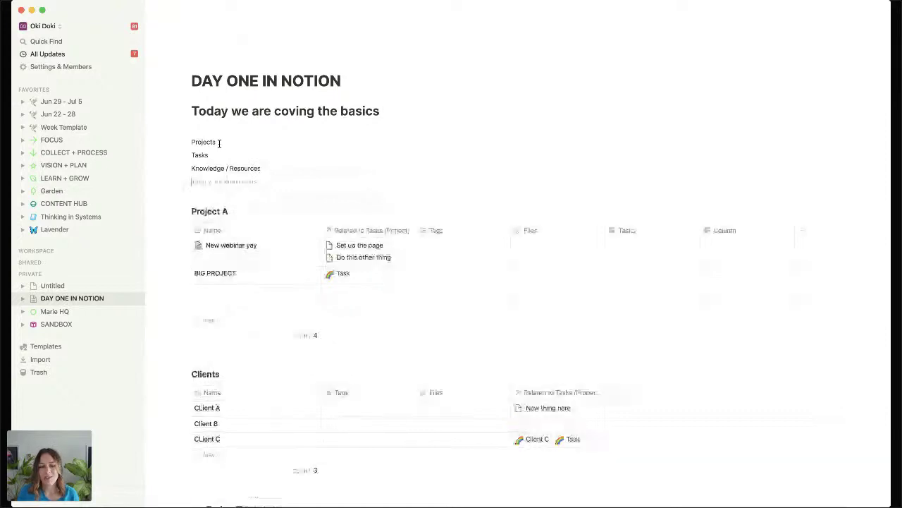
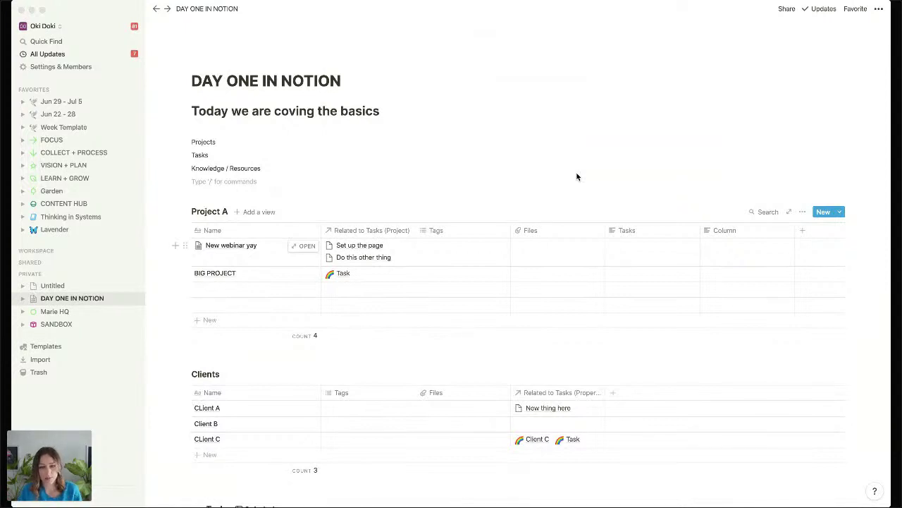
# Open the FOCUS page from the Favorites list in the sidebar.
pyautogui.scroll(-1, 577, 176)
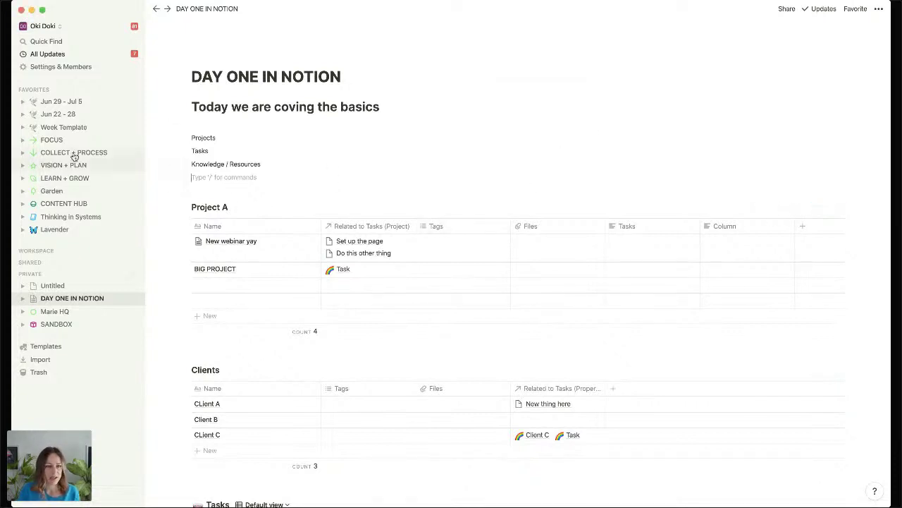
pyautogui.click(51, 139)
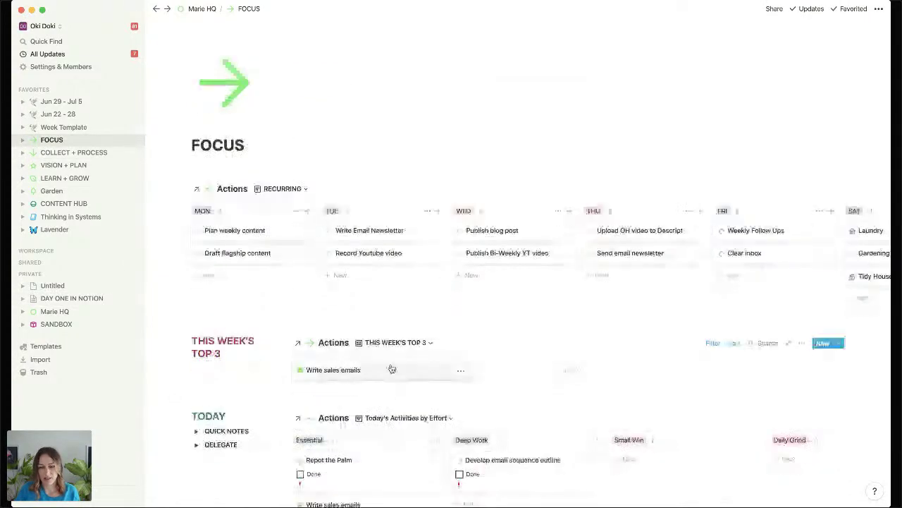
# Open the Write sales emails task and apply the Win the Day template.
pyautogui.click(392, 369)
pyautogui.scroll(-3, 566, 265)
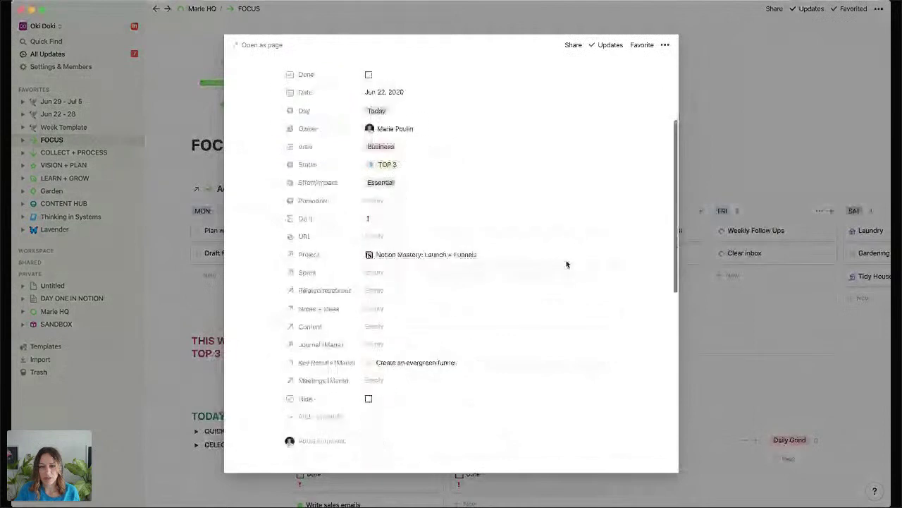
pyautogui.scroll(4, 566, 263)
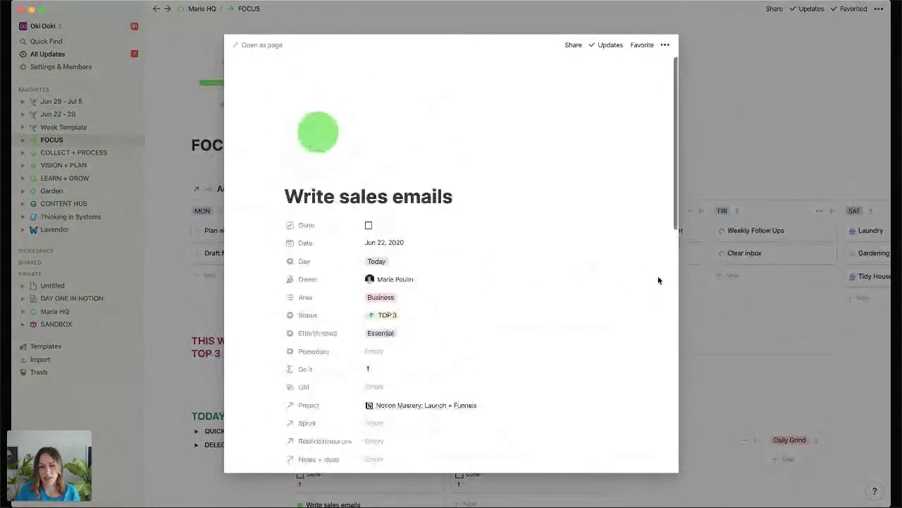
pyautogui.scroll(-8, 658, 280)
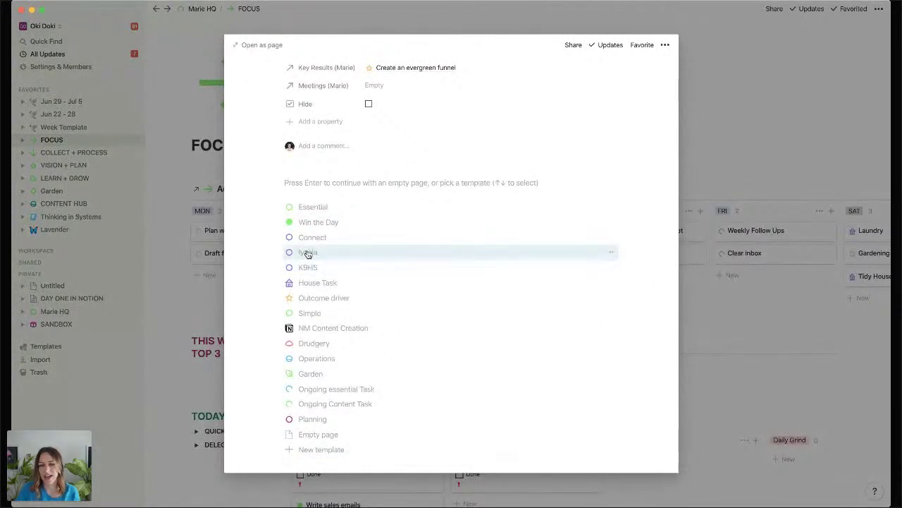
pyautogui.click(423, 227)
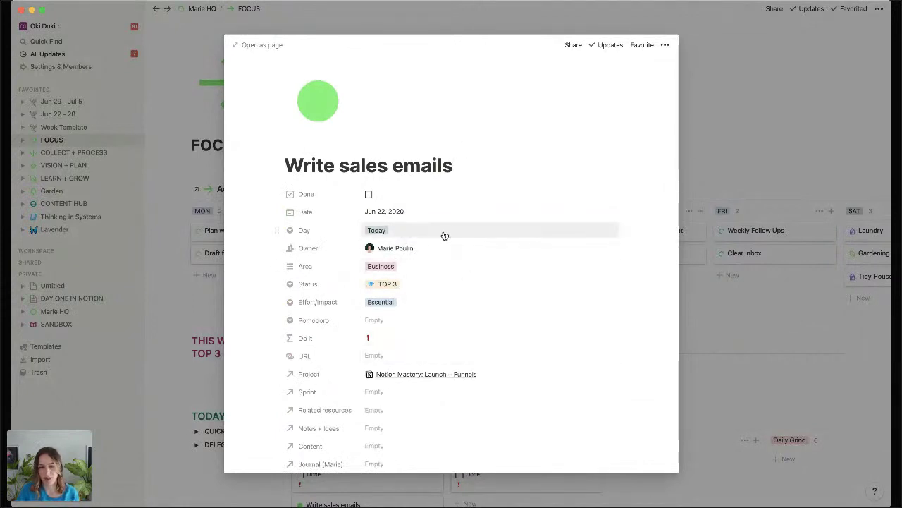
# Set the task's Pomodoro estimate to three tomatoes and return to FOCUS.
pyautogui.scroll(-5, 445, 235)
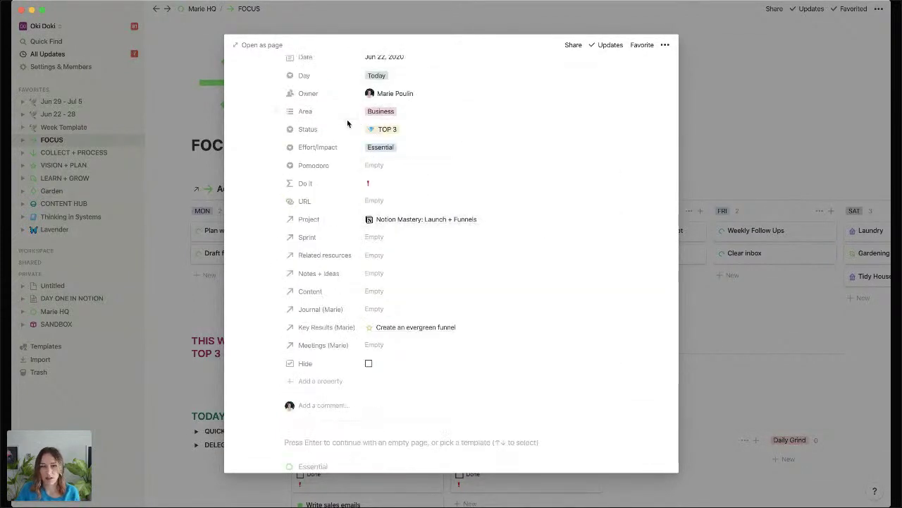
pyautogui.scroll(1, 347, 124)
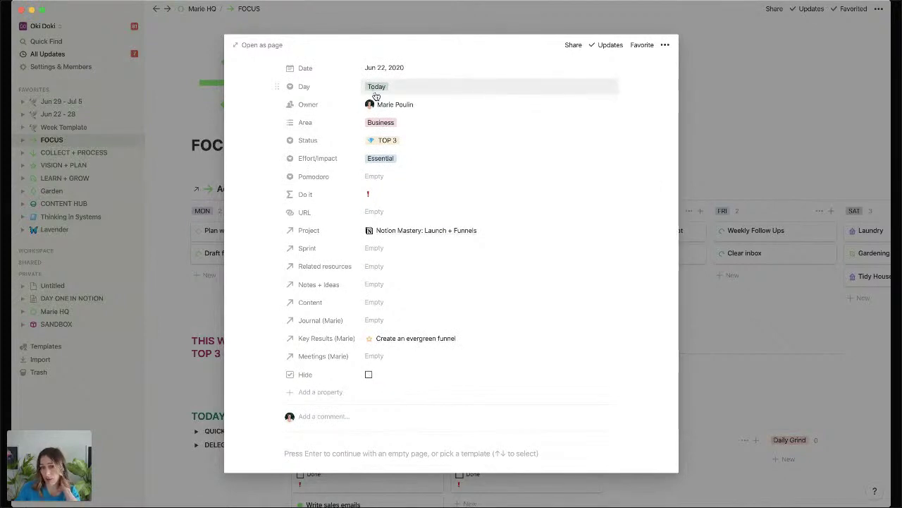
pyautogui.click(384, 177)
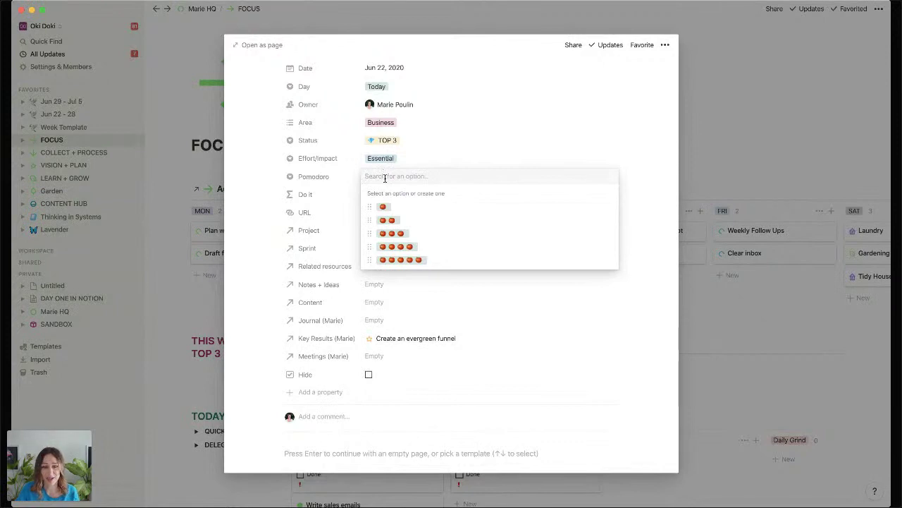
pyautogui.click(401, 234)
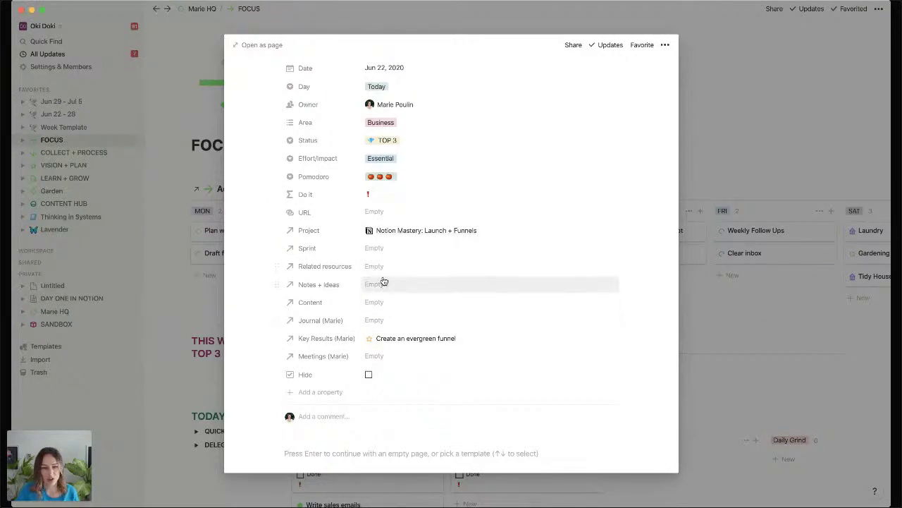
pyautogui.scroll(3, 394, 293)
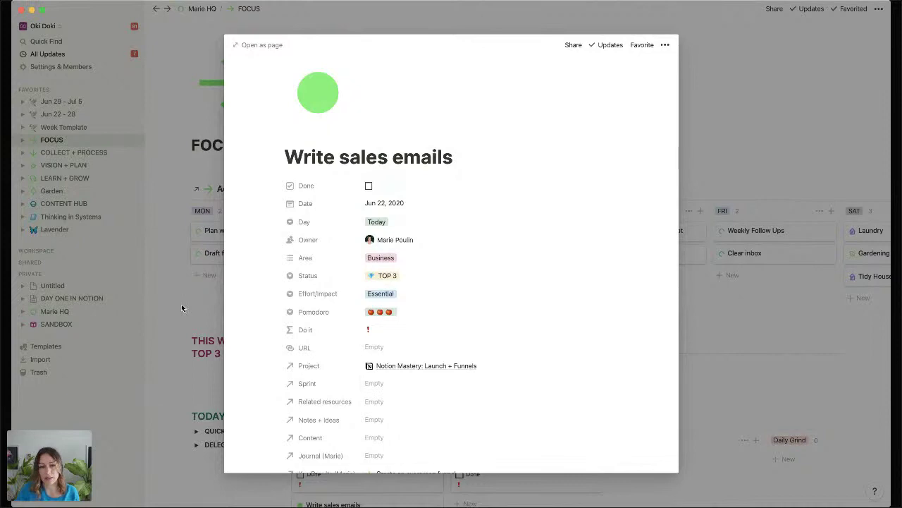
pyautogui.click(215, 298)
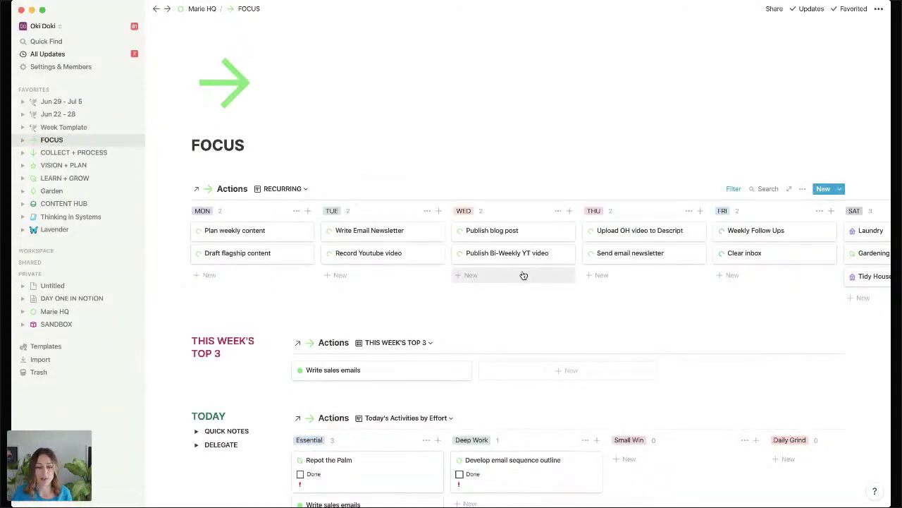
# Back in Notion, expand the WORKSPACE sidebar section and open the Resources page.
pyautogui.press('super+Tab')
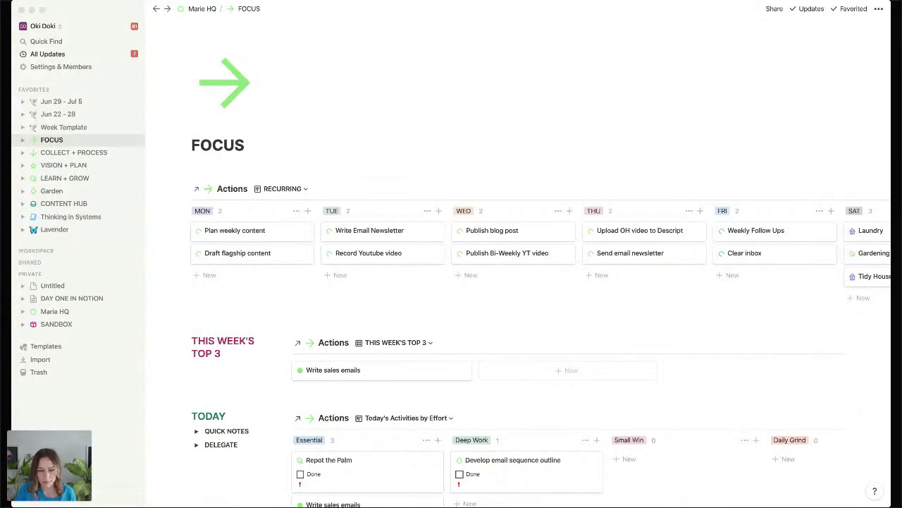
pyautogui.click(249, 230)
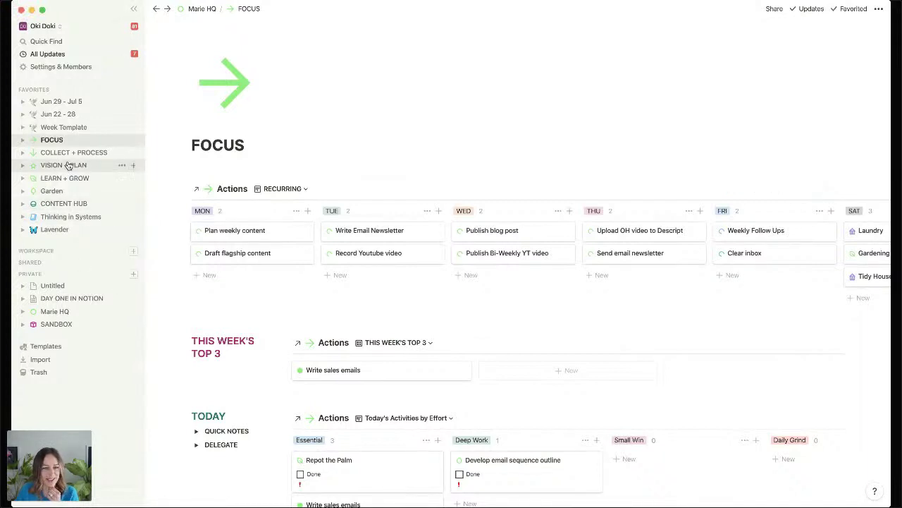
pyautogui.click(34, 263)
pyautogui.click(34, 262)
pyautogui.click(37, 251)
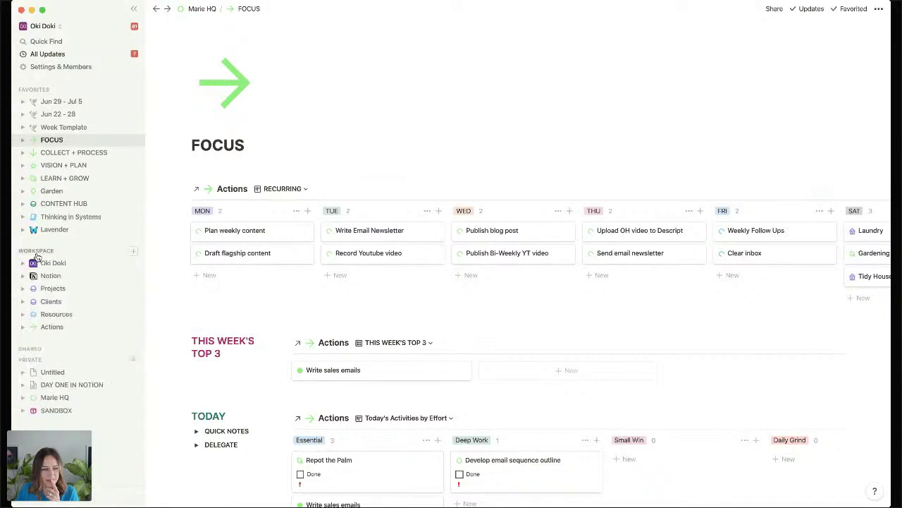
pyautogui.click(48, 314)
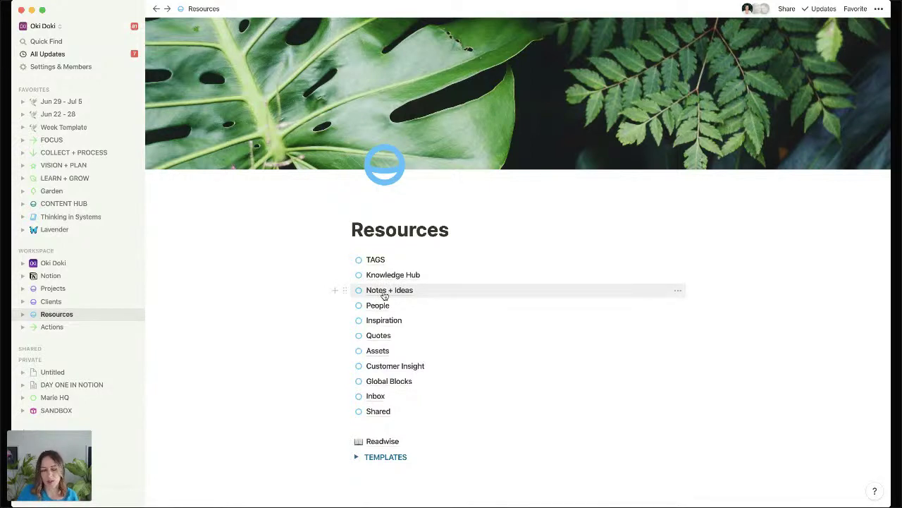
# Peek at Notes + Ideas, return to Resources, then browse the TAGS database's 280 tags.
pyautogui.click(384, 291)
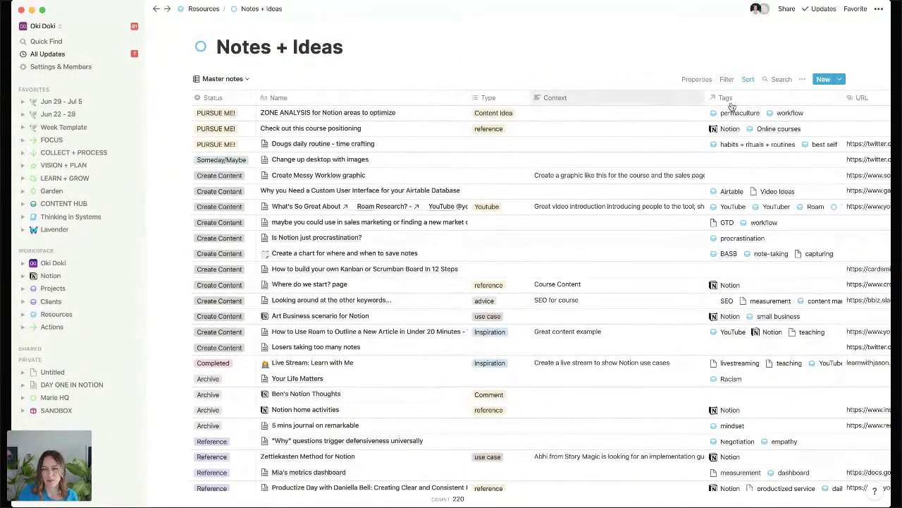
pyautogui.click(204, 8)
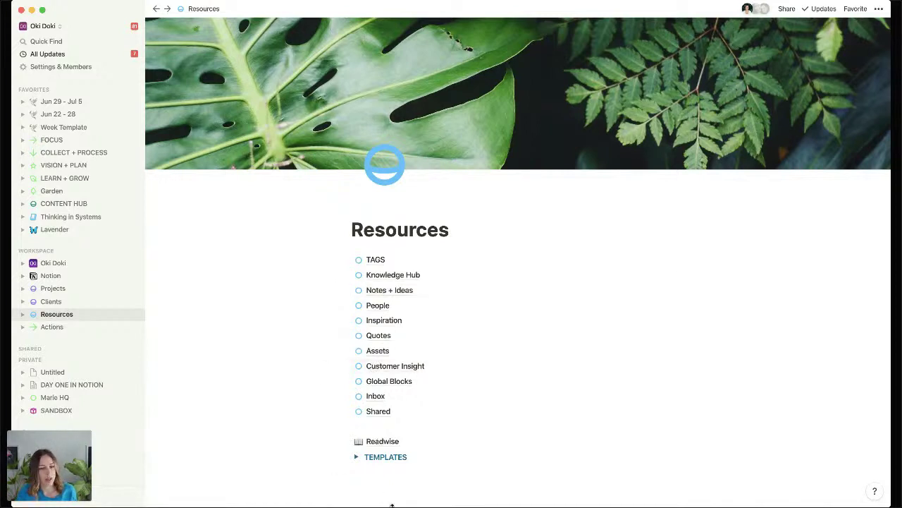
pyautogui.click(380, 260)
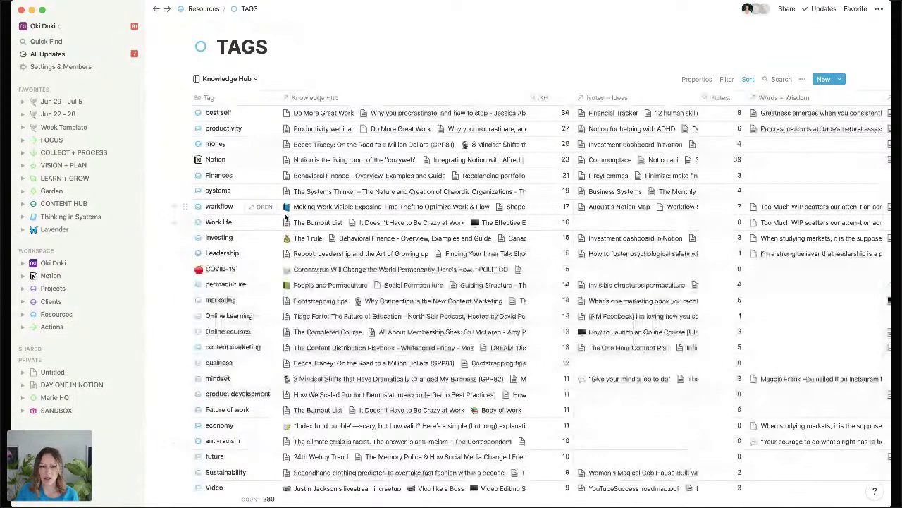
pyautogui.scroll(-15, 285, 218)
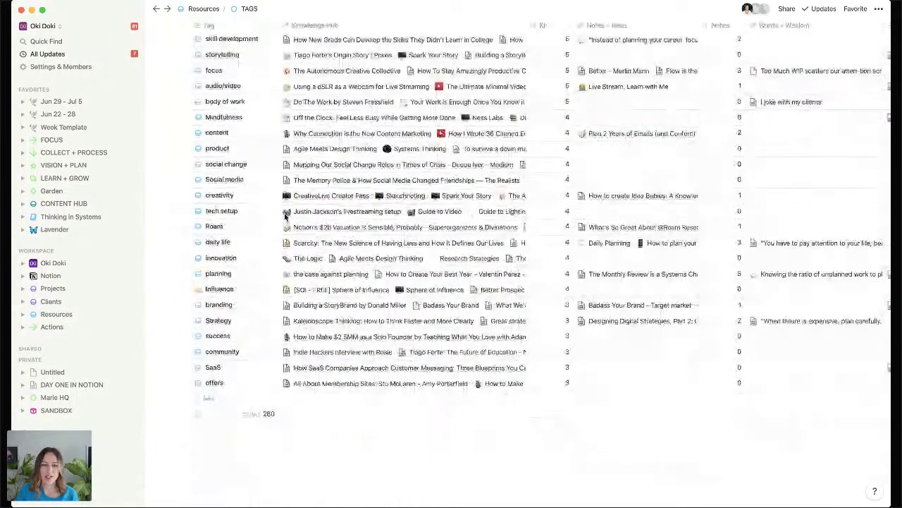
pyautogui.scroll(15, 285, 218)
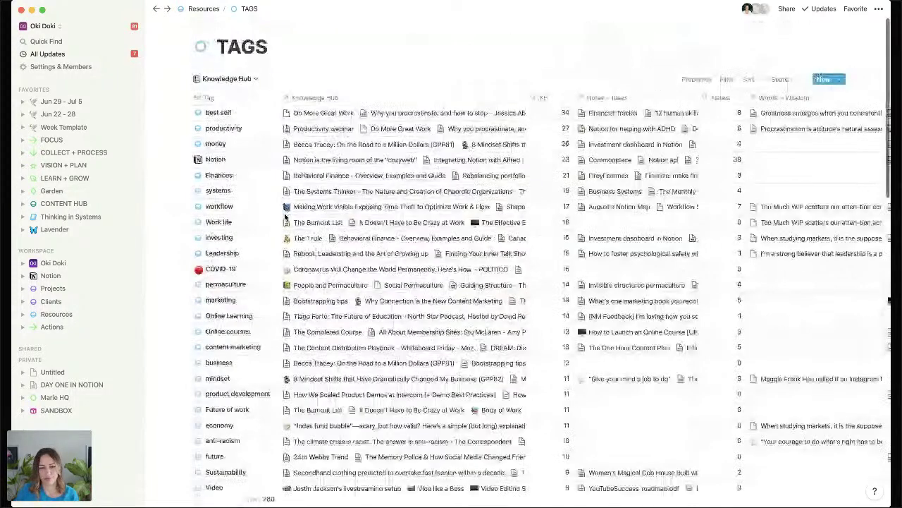
# Preview the best self tag page and jump to its linked Entertainment database.
pyautogui.click(264, 114)
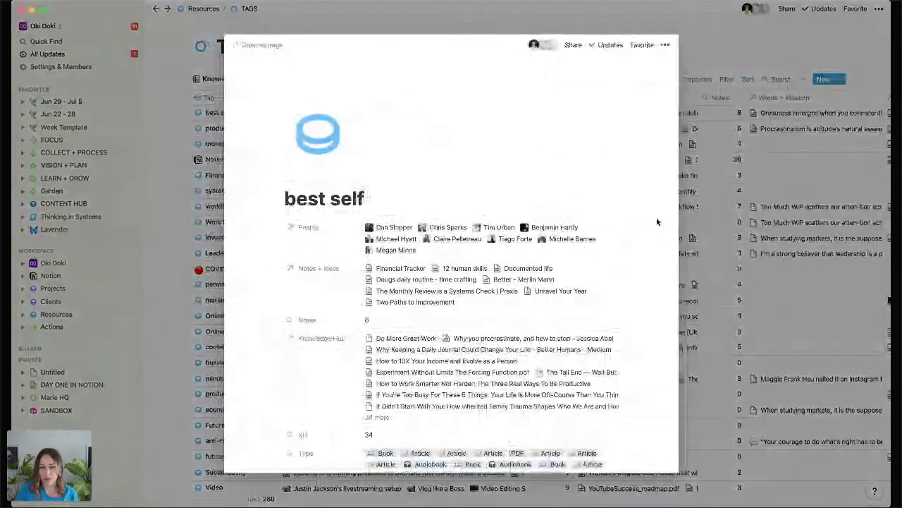
pyautogui.scroll(-3, 657, 222)
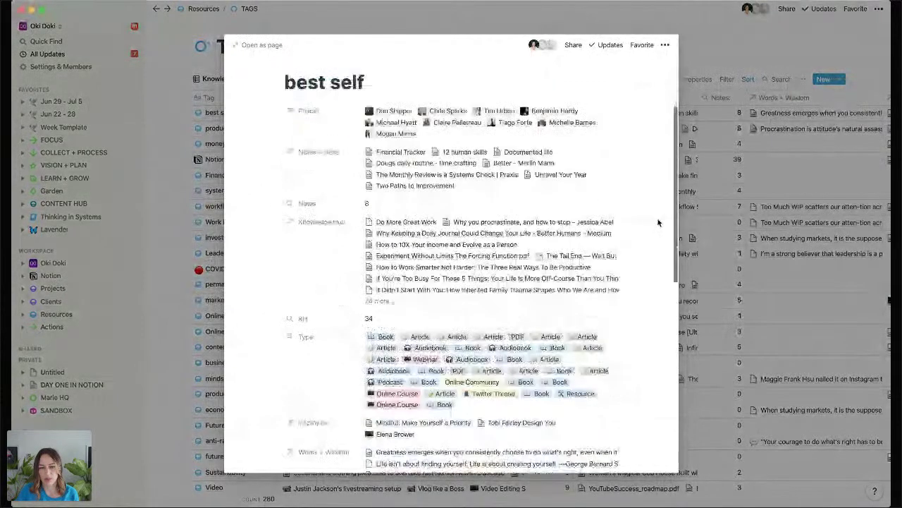
pyautogui.scroll(-3, 657, 222)
pyautogui.scroll(-4, 658, 222)
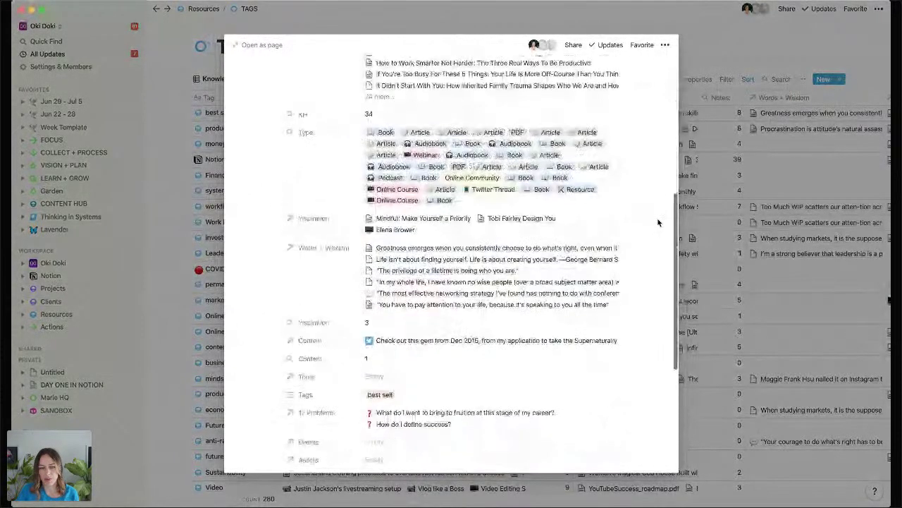
pyautogui.scroll(-3, 658, 222)
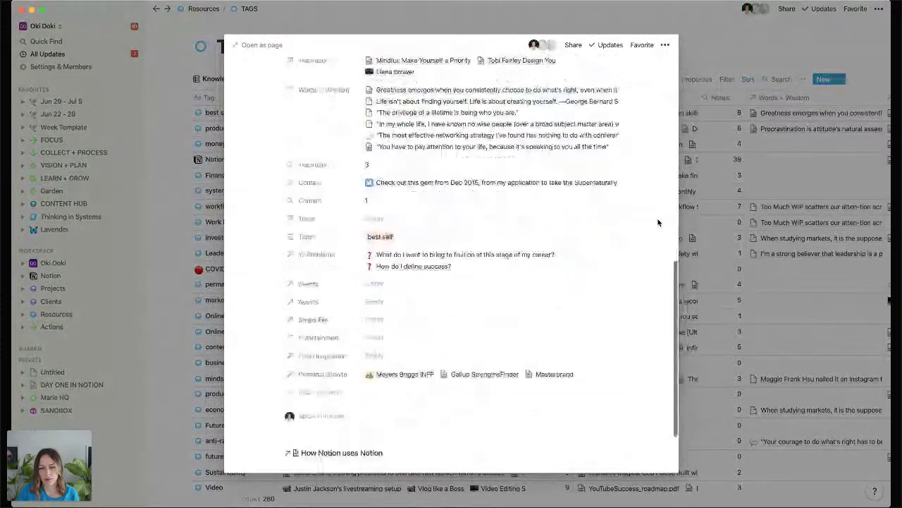
pyautogui.click(388, 337)
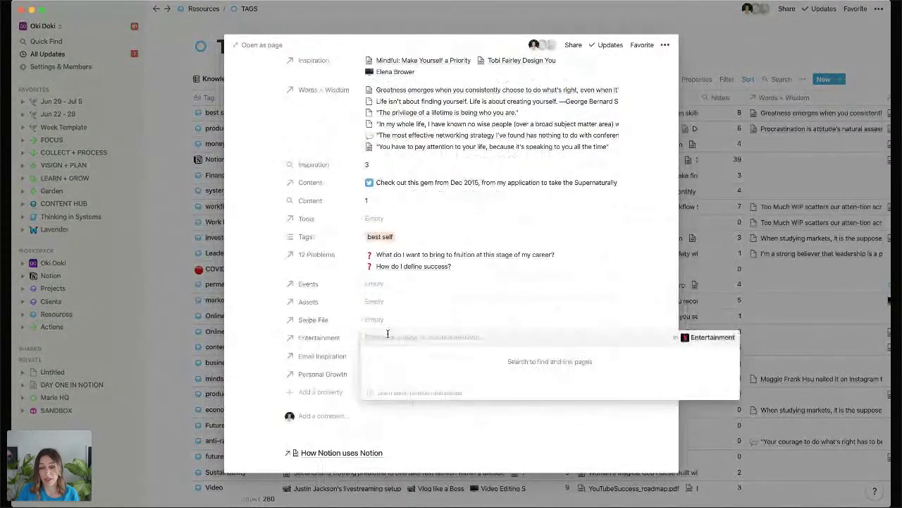
pyautogui.click(720, 338)
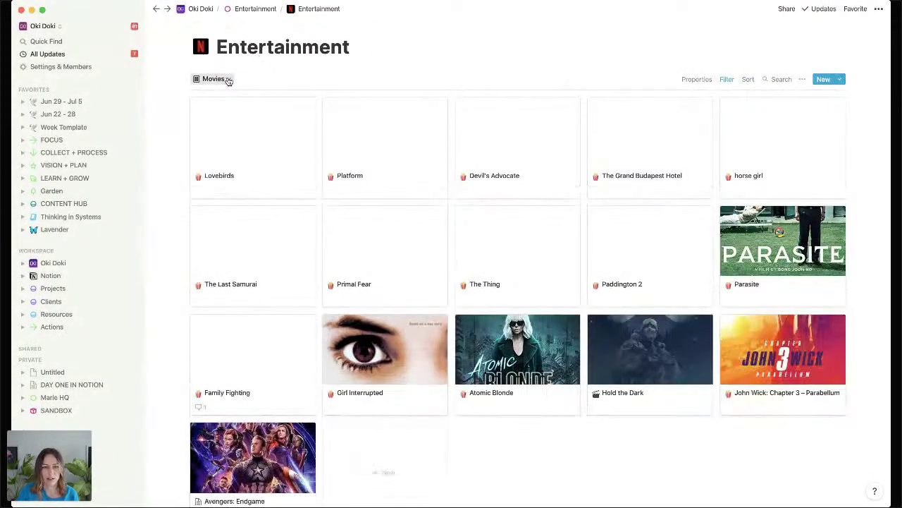
# Switch the Entertainment gallery from Movies to the Shows view.
pyautogui.click(224, 79)
pyautogui.click(193, 128)
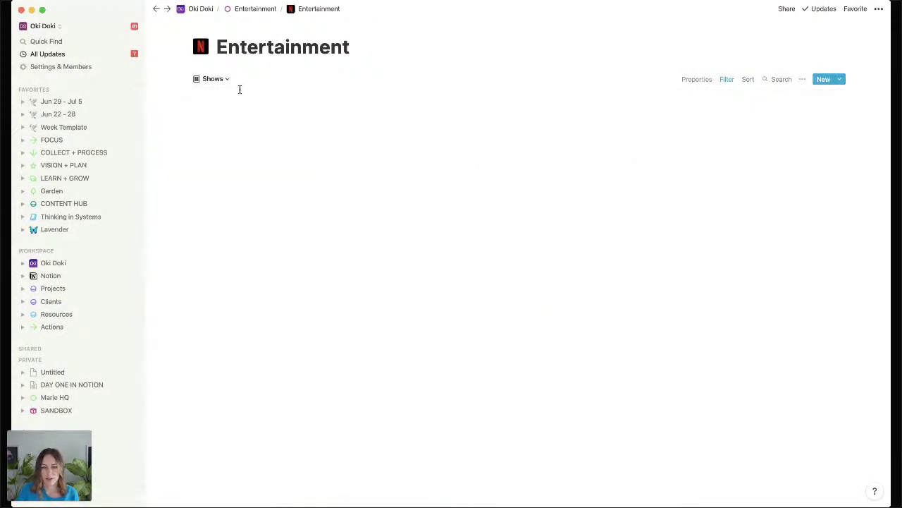
pyautogui.scroll(-1, 598, 229)
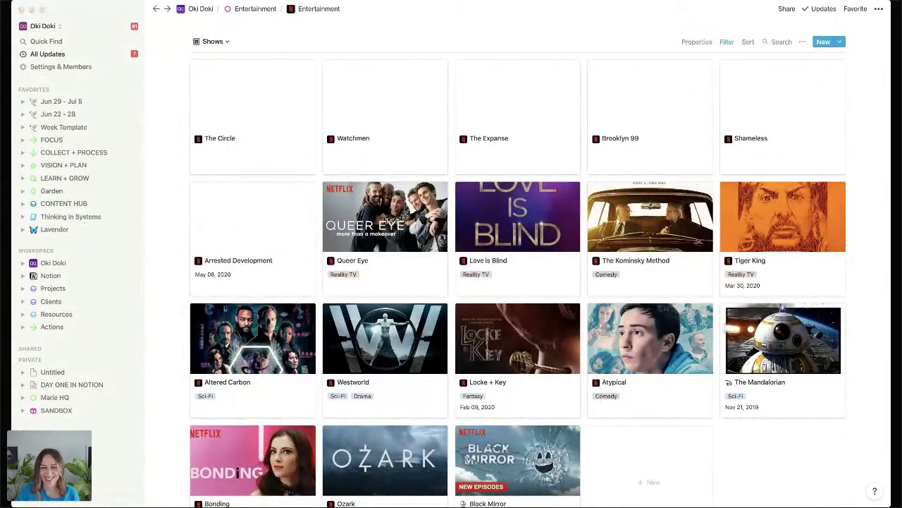
pyautogui.click(294, 101)
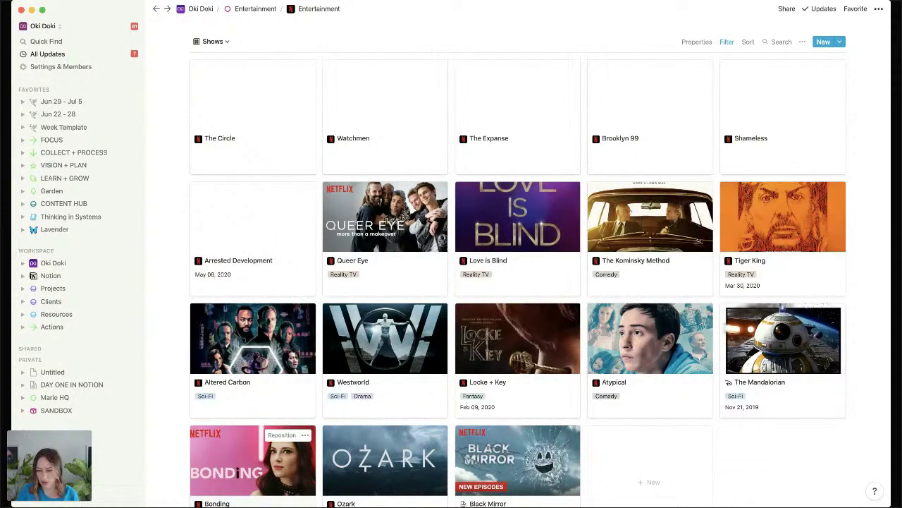
pyautogui.press('super+Tab')
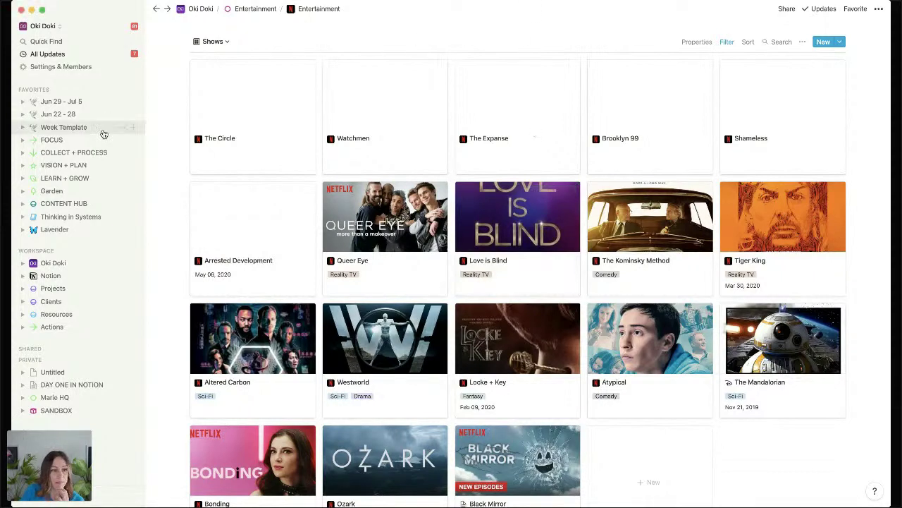
# Visit the FOCUS page and toggle QUICK NOTES open and closed.
pyautogui.click(73, 141)
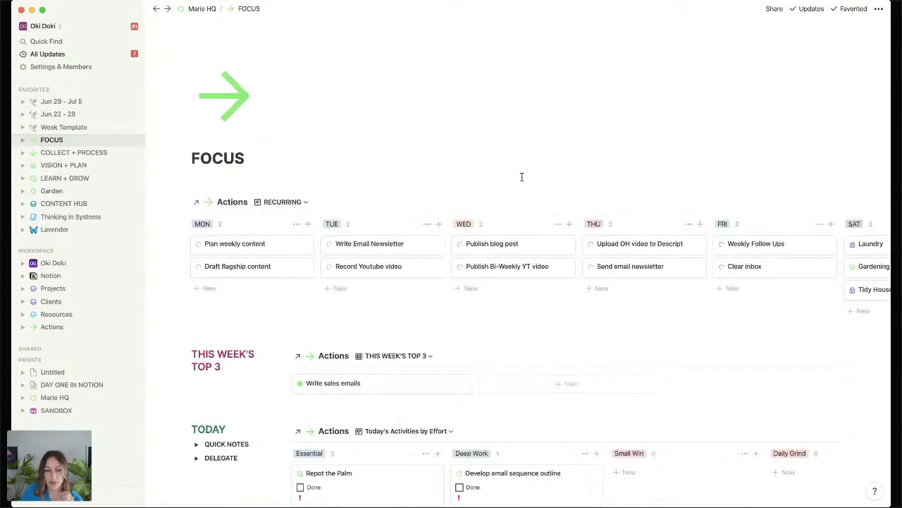
pyautogui.scroll(-5, 522, 177)
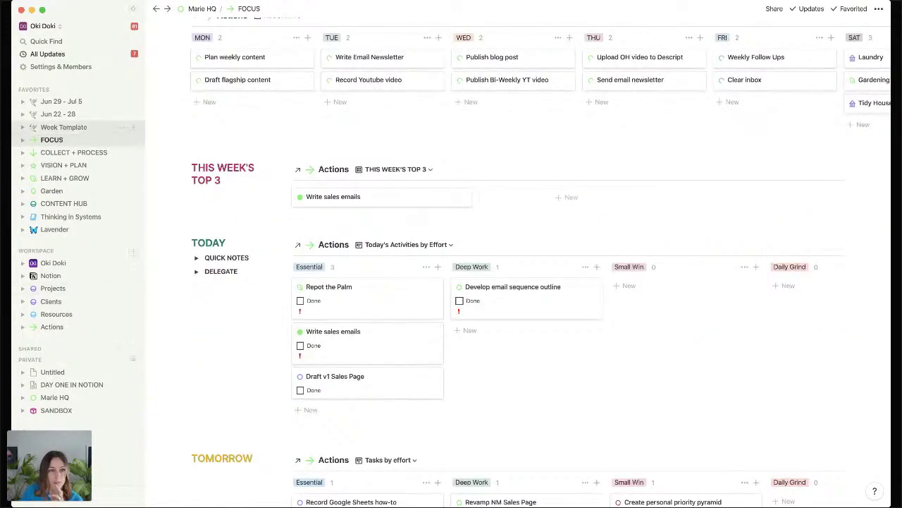
pyautogui.click(197, 258)
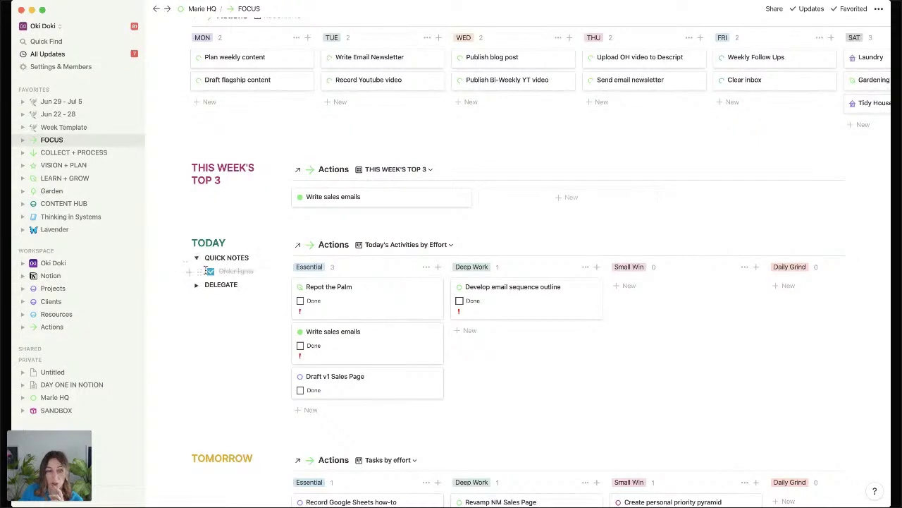
pyautogui.click(197, 258)
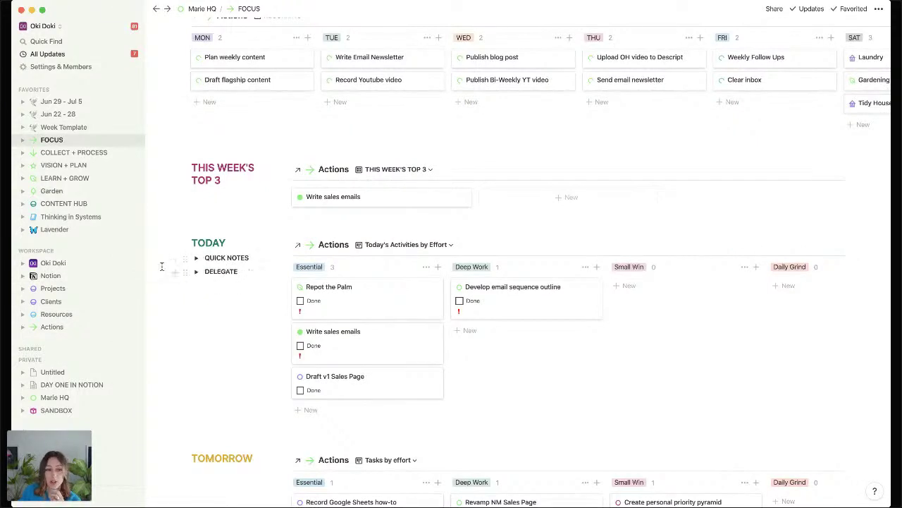
# Collapse the Mindsweep checklist on COLLECT + PROCESS, visit Inbox, and return to Resources.
pyautogui.click(73, 154)
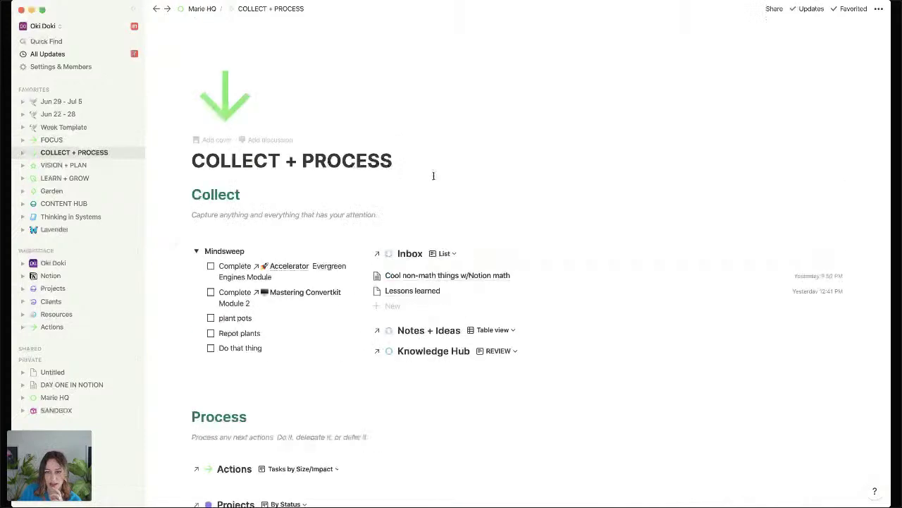
pyautogui.click(196, 251)
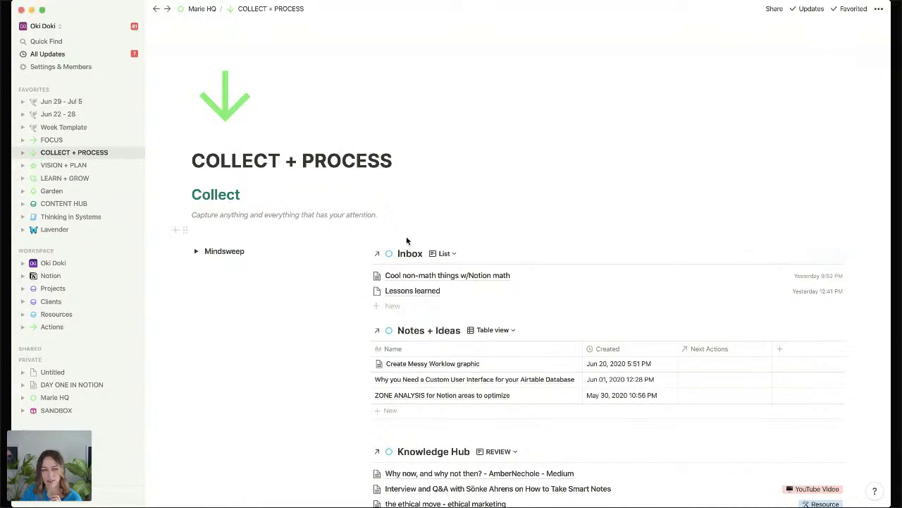
pyautogui.click(390, 255)
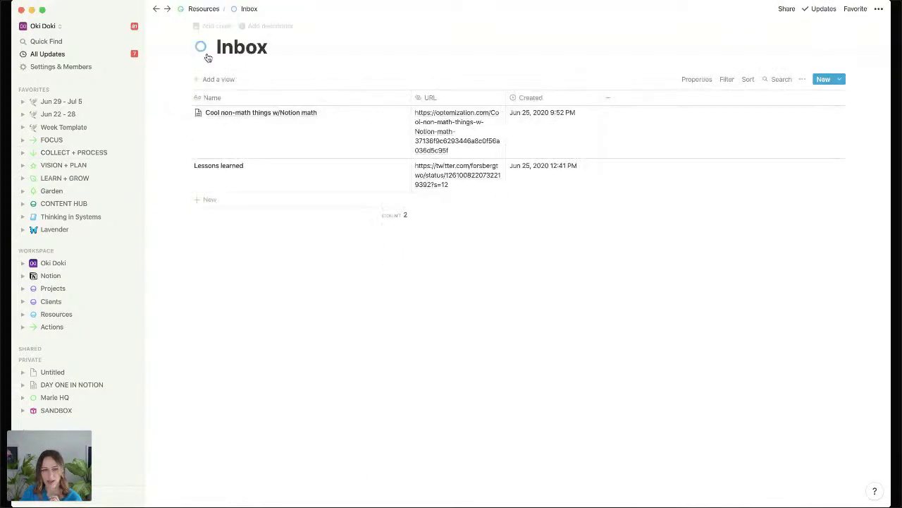
pyautogui.click(200, 48)
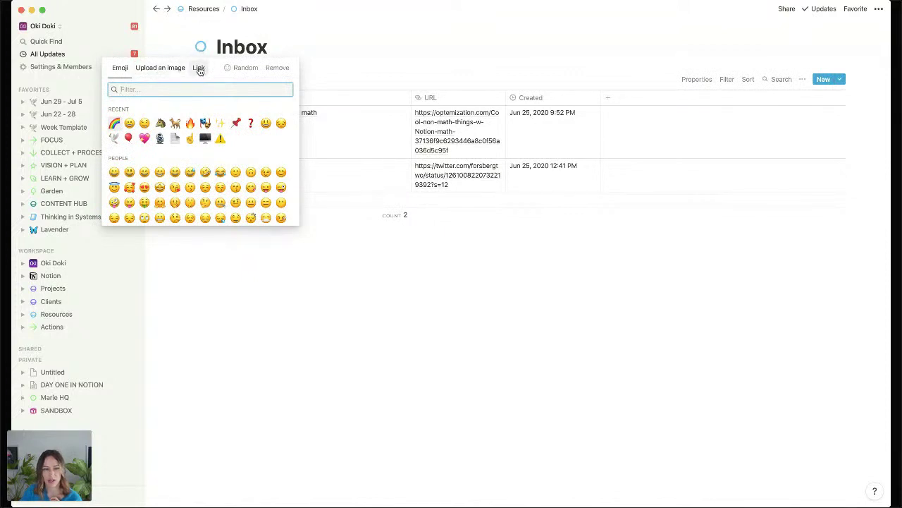
pyautogui.click(268, 324)
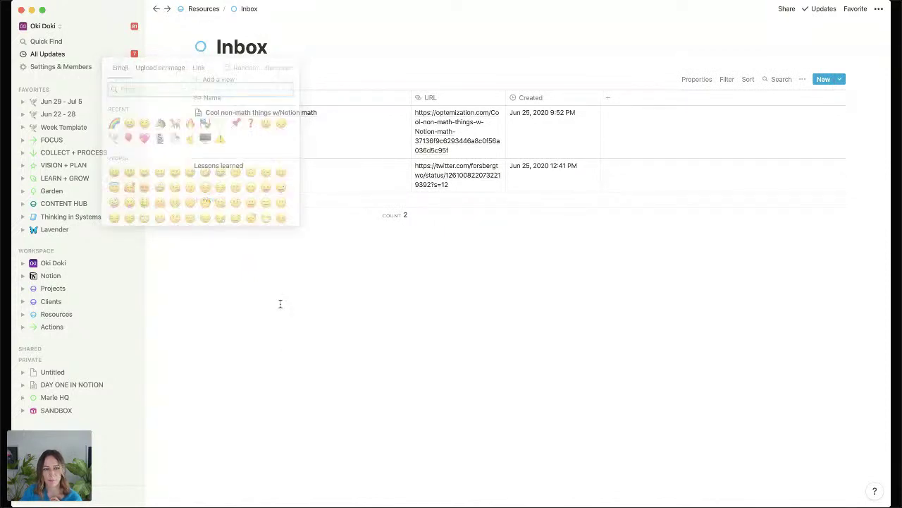
pyautogui.click(204, 9)
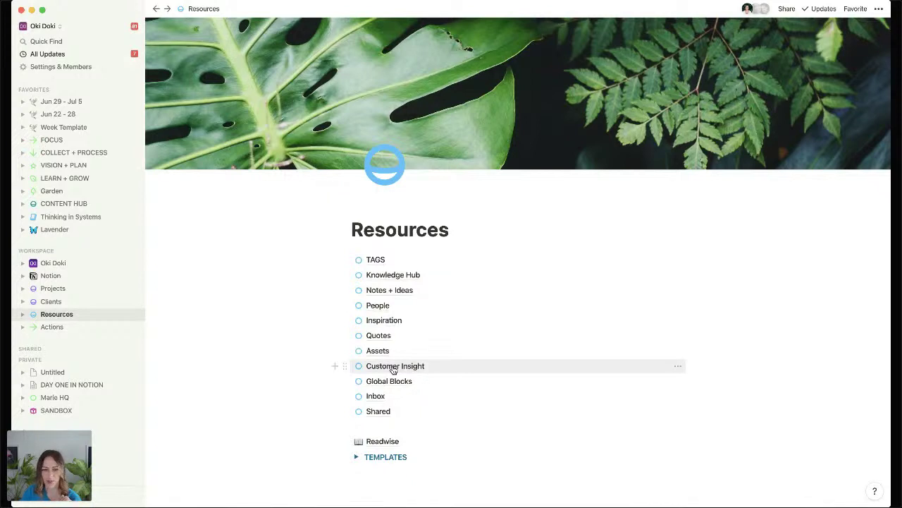
# Open Inspiration from Resources and switch its gallery from Landing Pages to ALL.
pyautogui.click(385, 321)
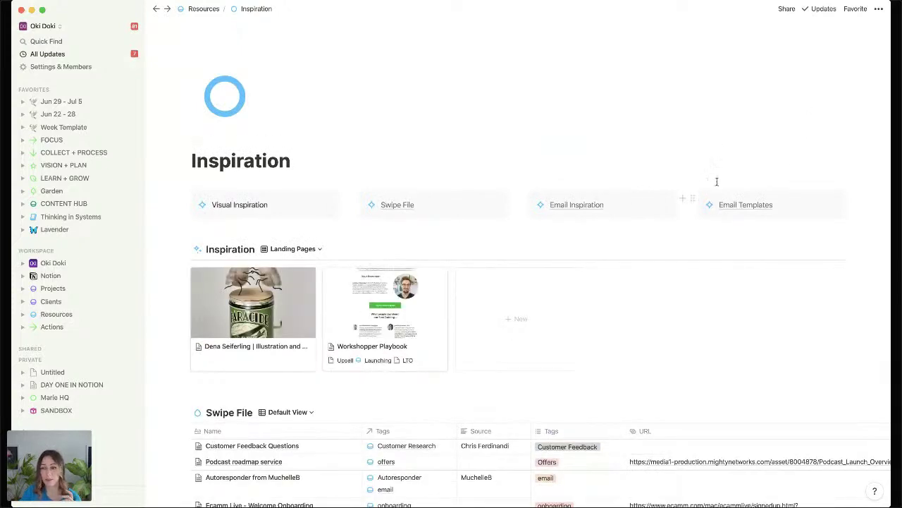
pyautogui.scroll(-15, 797, 167)
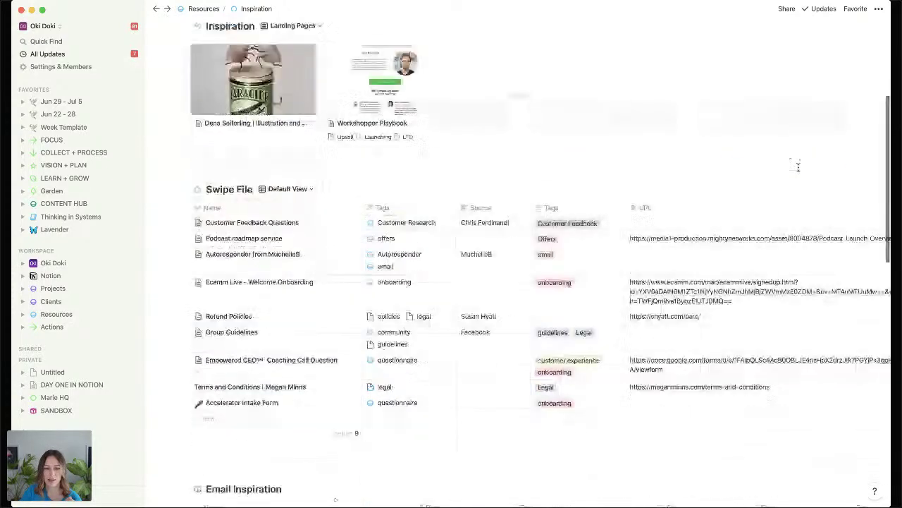
pyautogui.scroll(15, 798, 171)
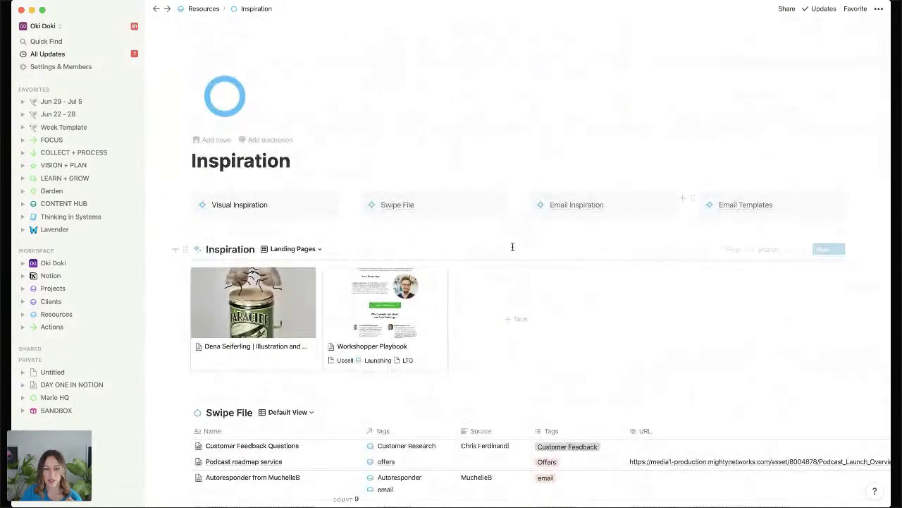
pyautogui.click(304, 250)
pyautogui.click(281, 238)
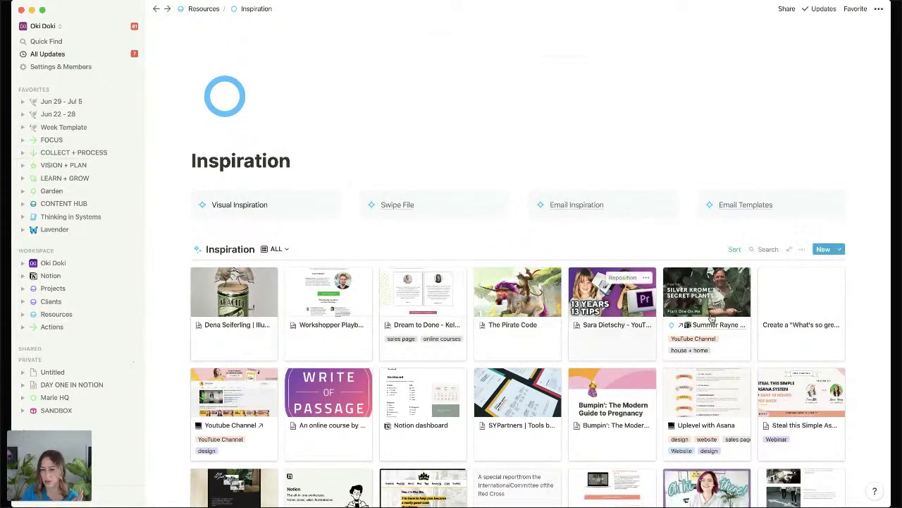
pyautogui.click(733, 308)
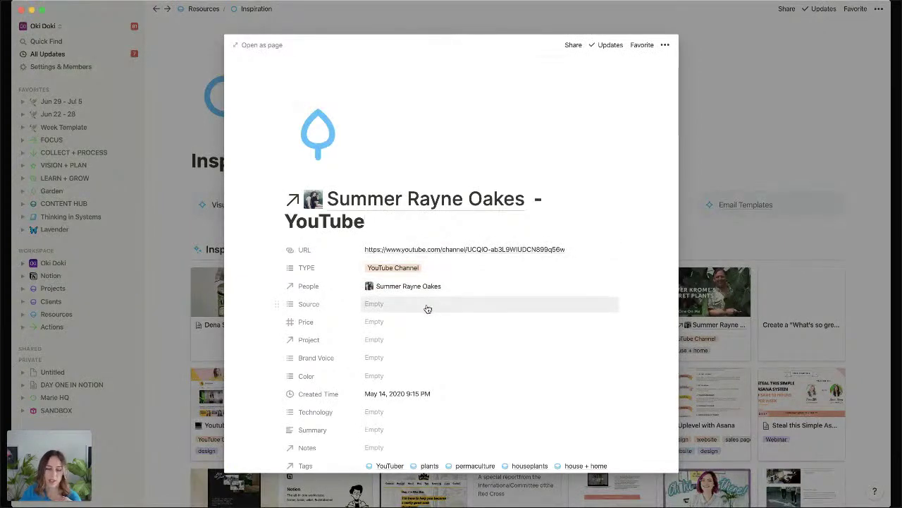
pyautogui.scroll(-1, 427, 308)
pyautogui.scroll(-2, 428, 309)
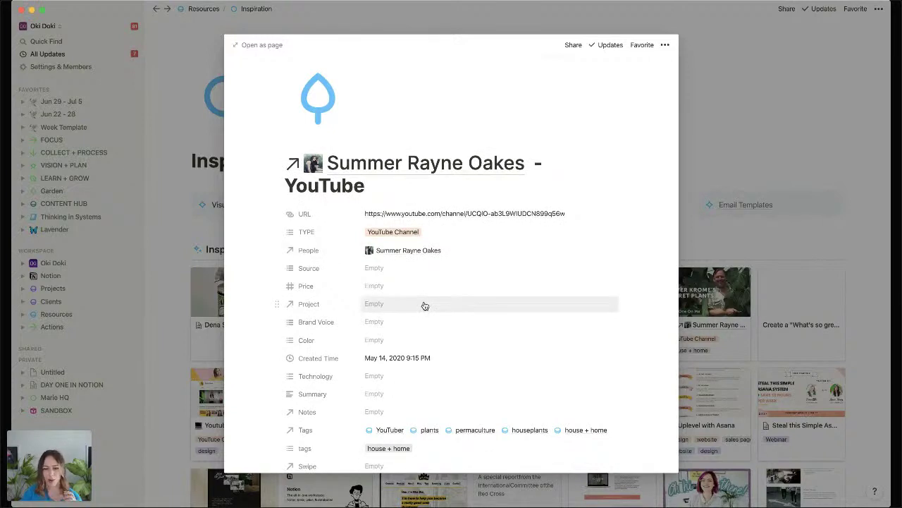
pyautogui.scroll(-3, 425, 305)
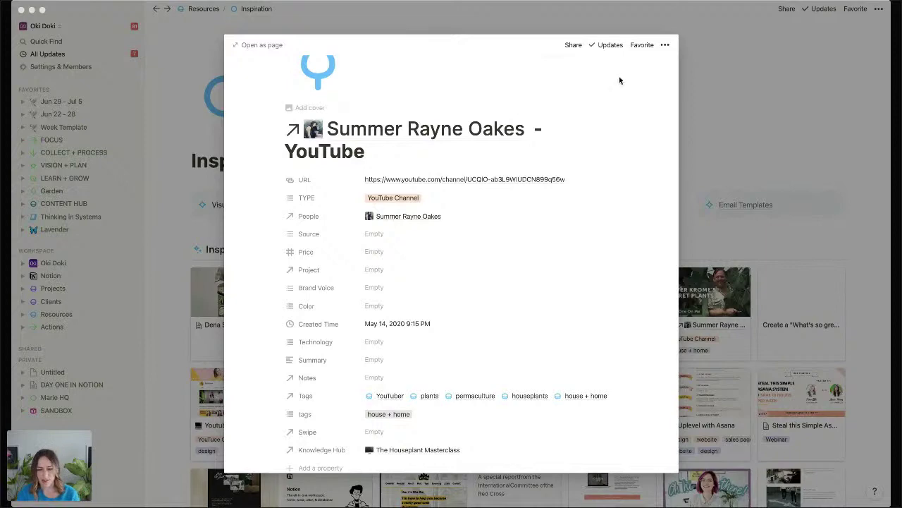
pyautogui.click(721, 48)
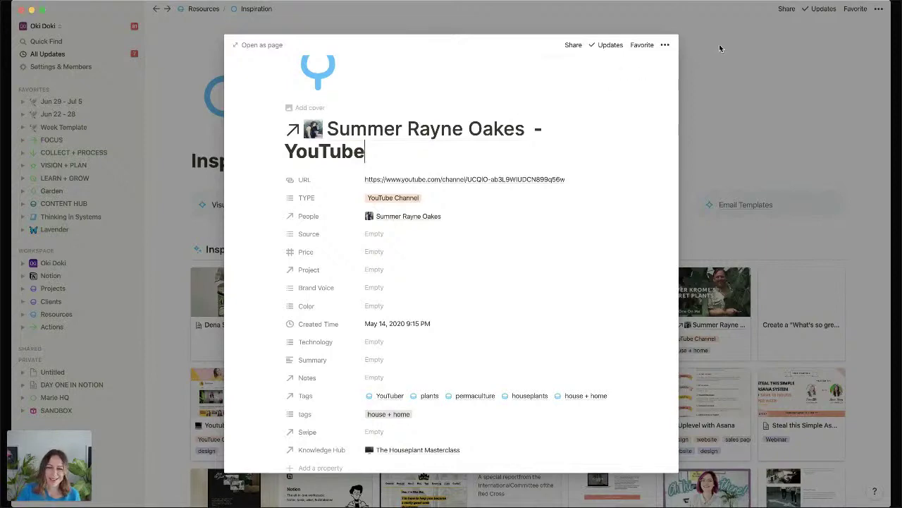
pyautogui.click(720, 47)
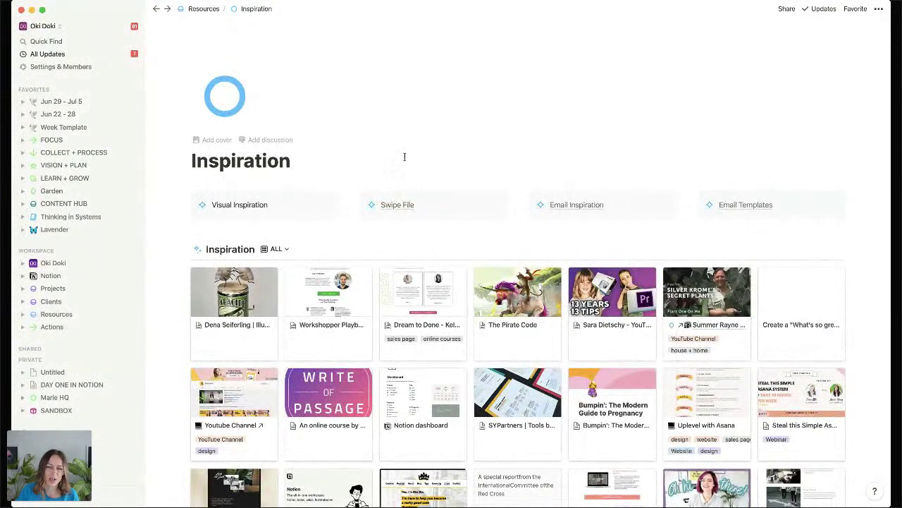
# Fold the FAVORITES heading so the sidebar lists only Workspace and Private pages.
pyautogui.click(3, 231)
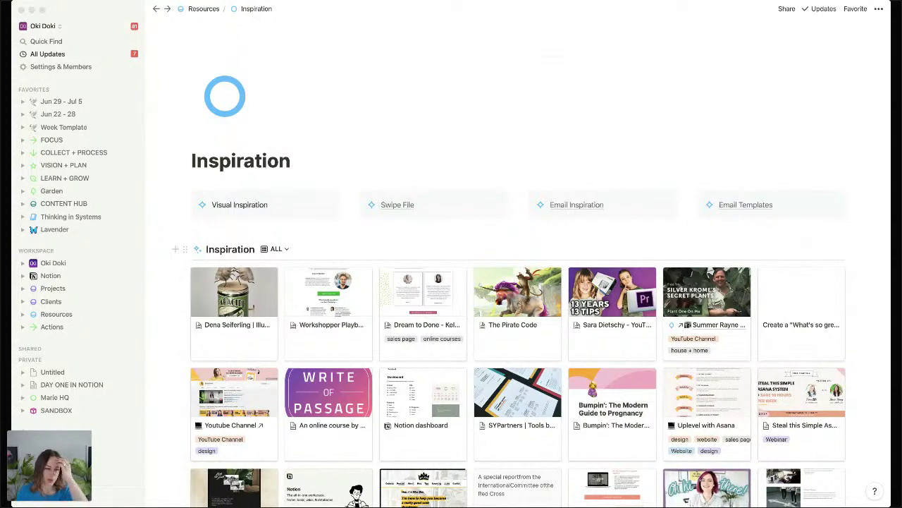
pyautogui.click(564, 124)
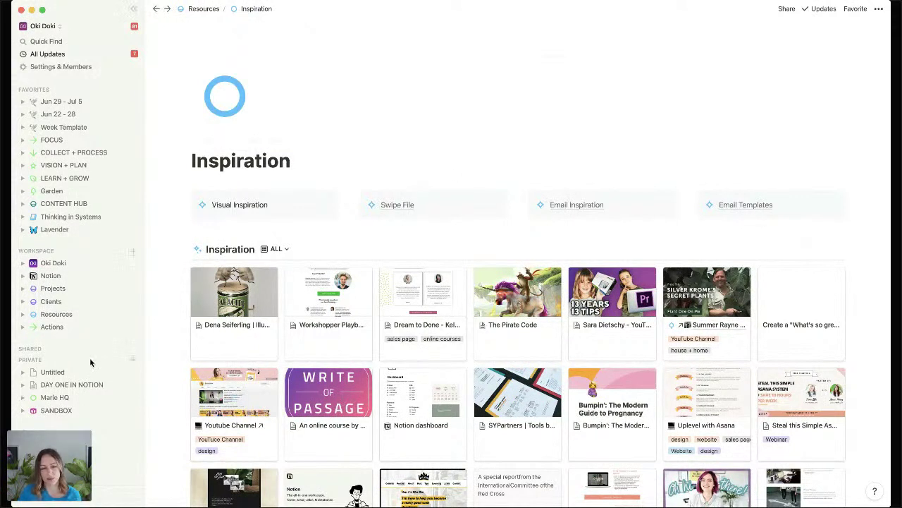
pyautogui.click(32, 90)
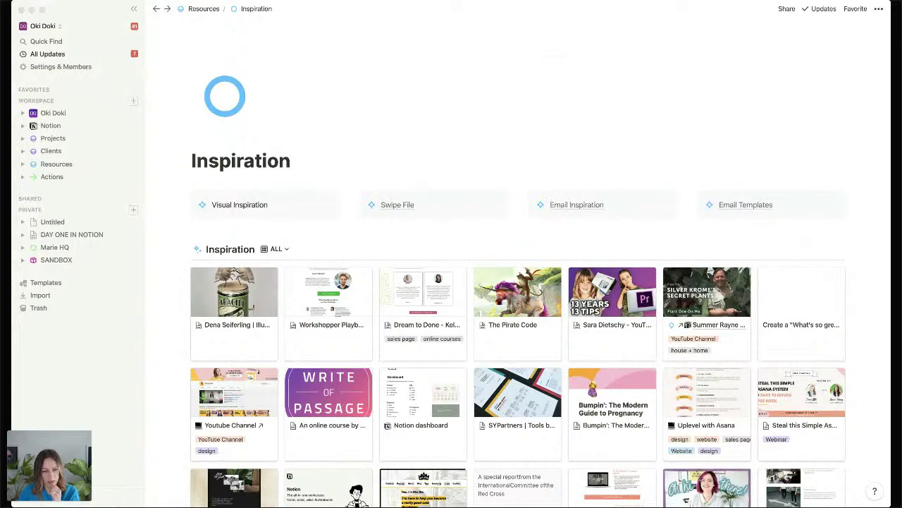
# Open the Untitled private page and type 'Personal' into it.
pyautogui.click(119, 222)
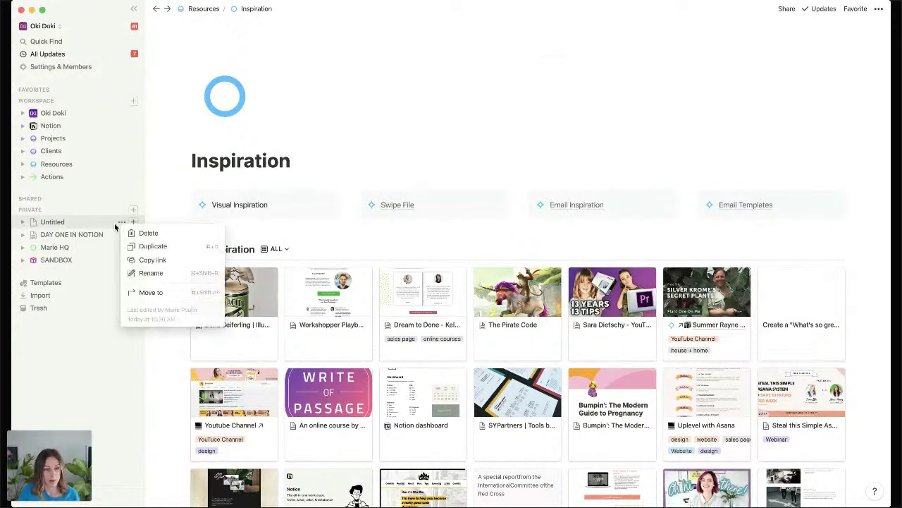
pyautogui.click(74, 223)
pyautogui.click(74, 223)
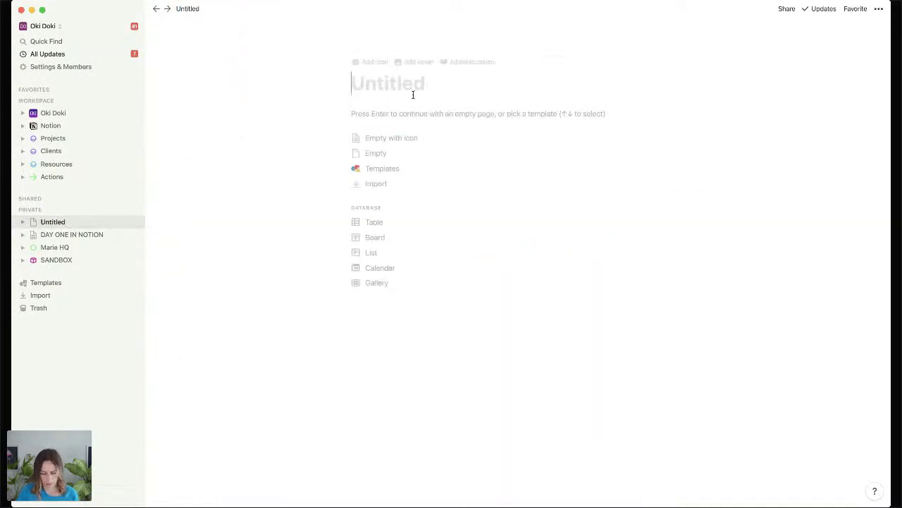
pyautogui.write('Personal')
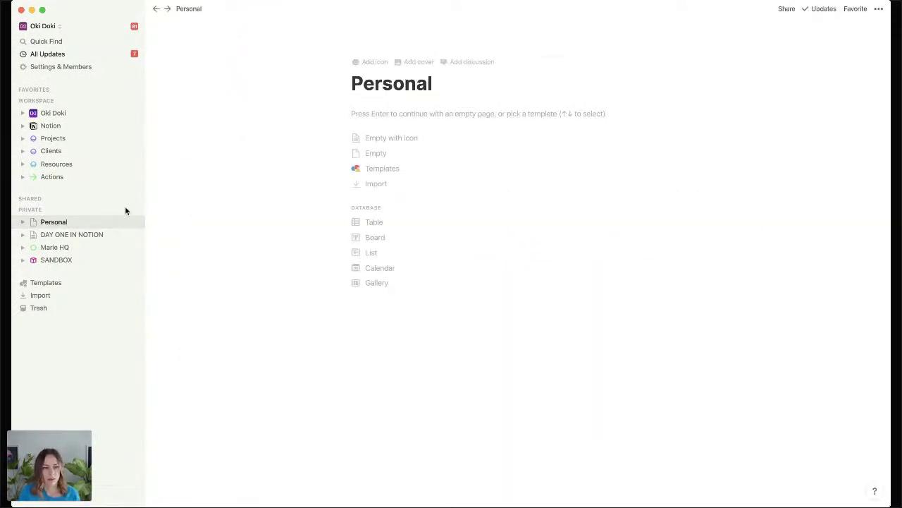
# Add a private page 'Volunteer' whose first line reads 'Roles + Responsibilities'.
pyautogui.click(135, 209)
pyautogui.write('V')
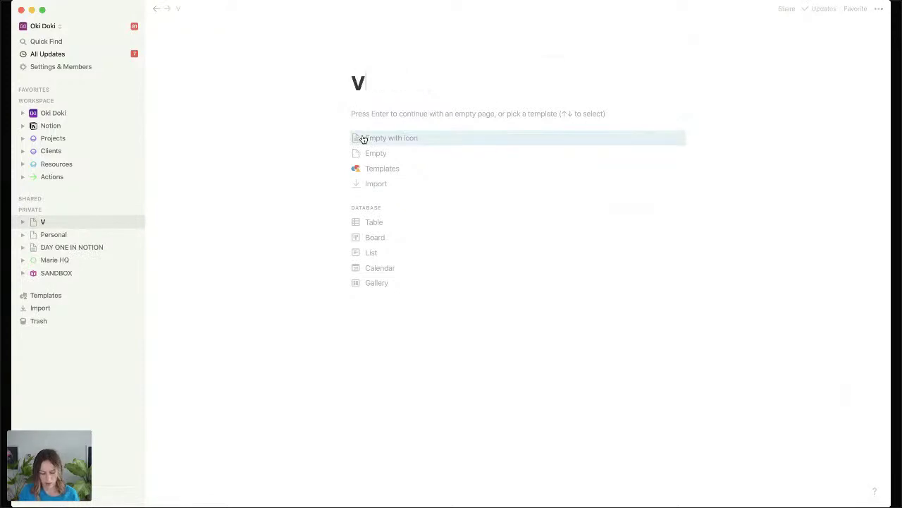
pyautogui.write('olunteer')
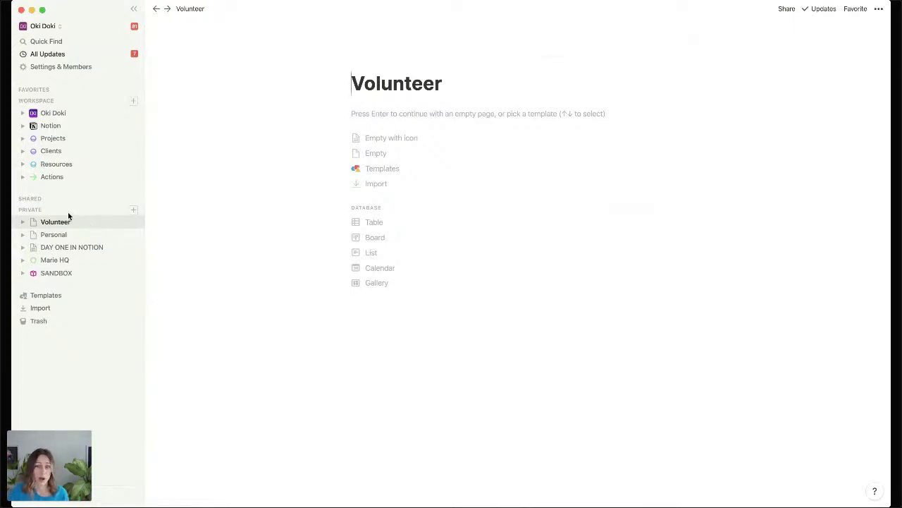
pyautogui.click(385, 116)
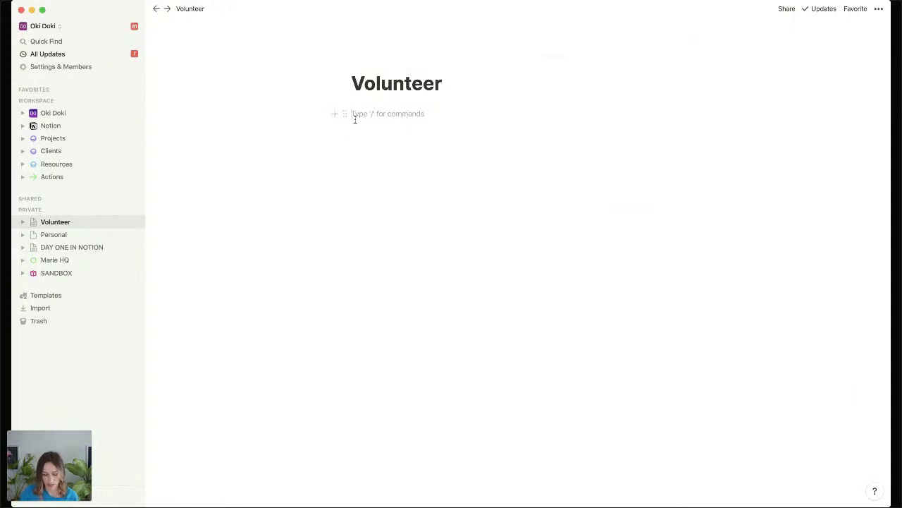
pyautogui.write('Roles + ')
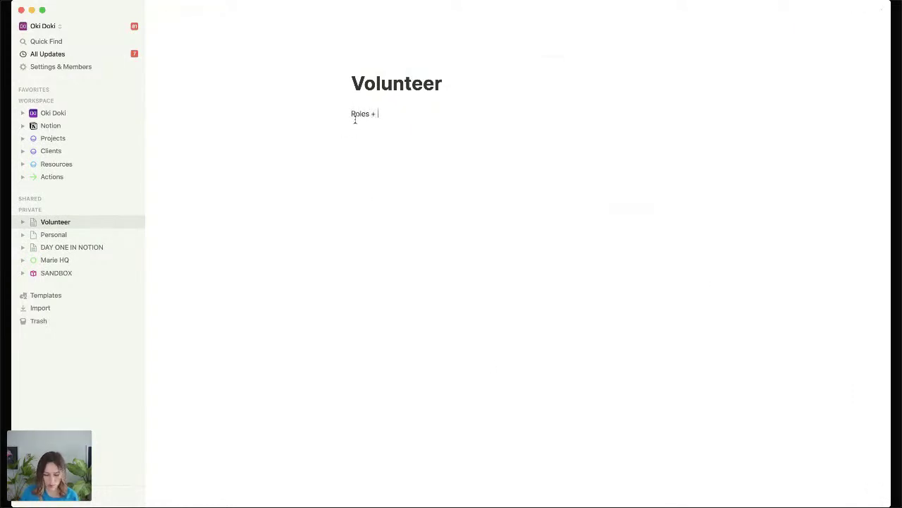
pyautogui.write('Responsi')
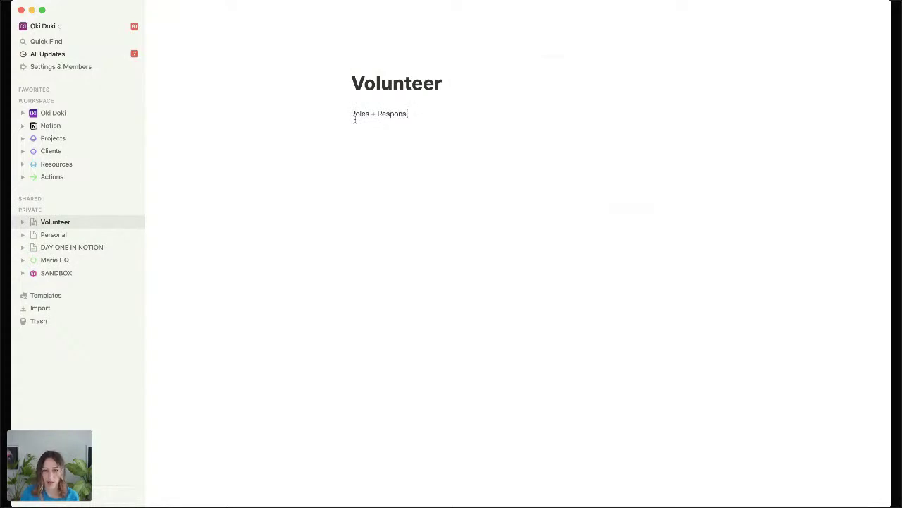
pyautogui.write('bilities')
pyautogui.press('BackSpace')
pyautogui.press('BackSpace')
pyautogui.write('ies')
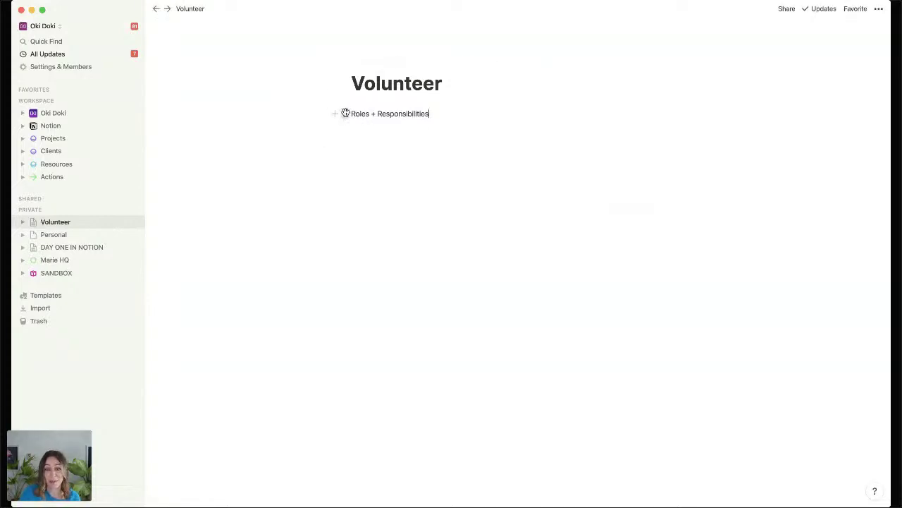
# Turn the Roles + Responsibilities line into a subpage and open it.
pyautogui.click(345, 113)
pyautogui.moveTo(304, 91)
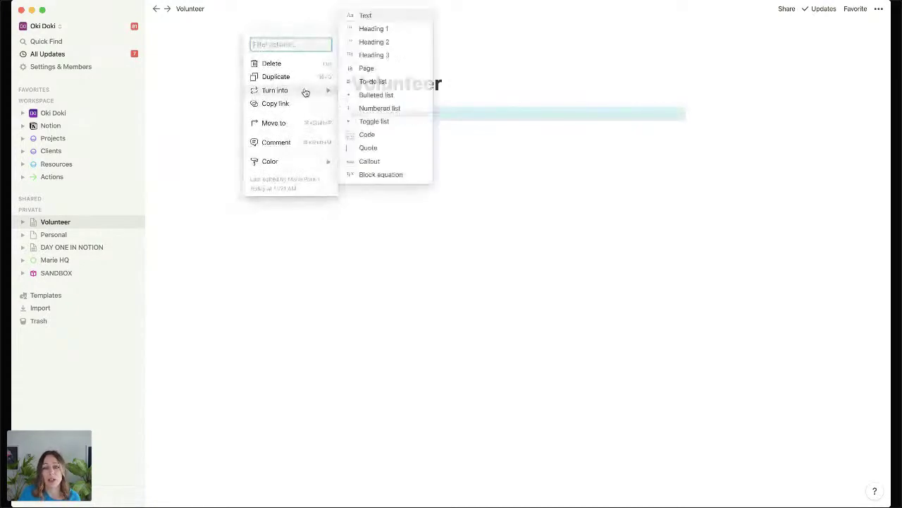
pyautogui.click(365, 67)
pyautogui.click(383, 146)
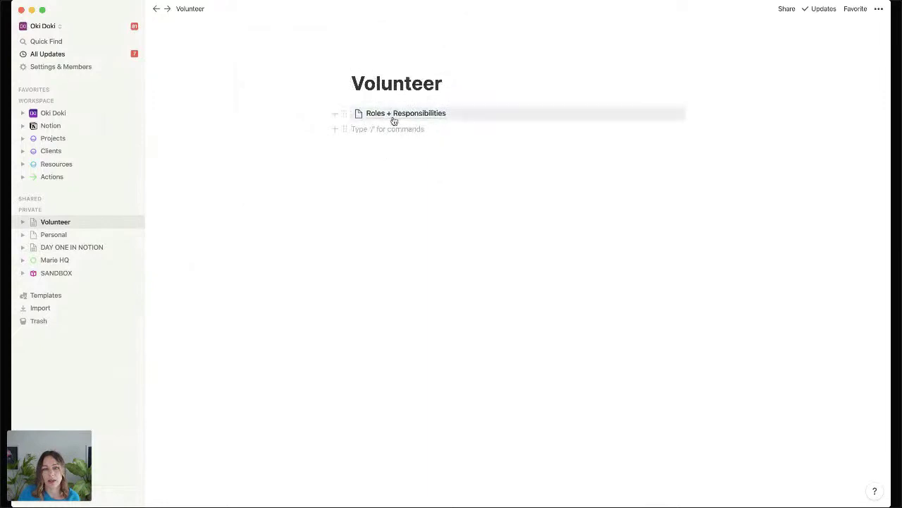
pyautogui.click(392, 114)
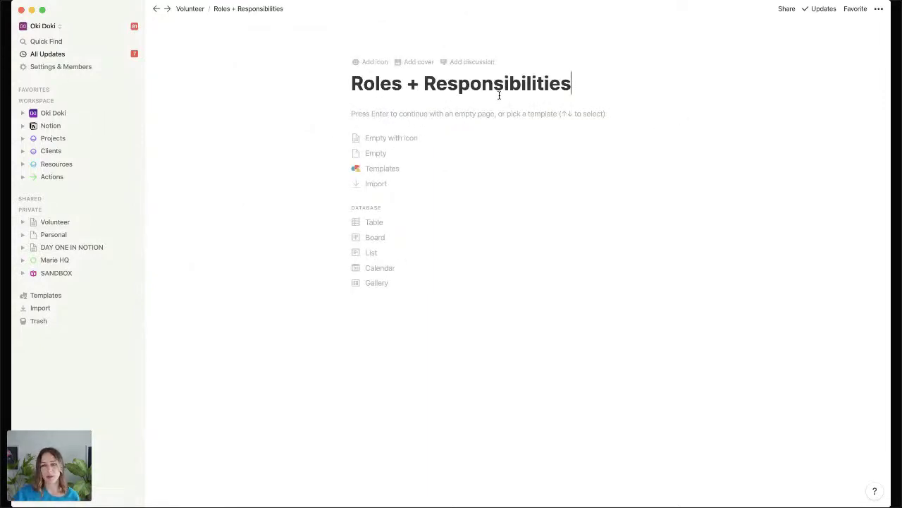
# Share the subpage to the web with Allow duplicate as template turned off.
pyautogui.click(786, 10)
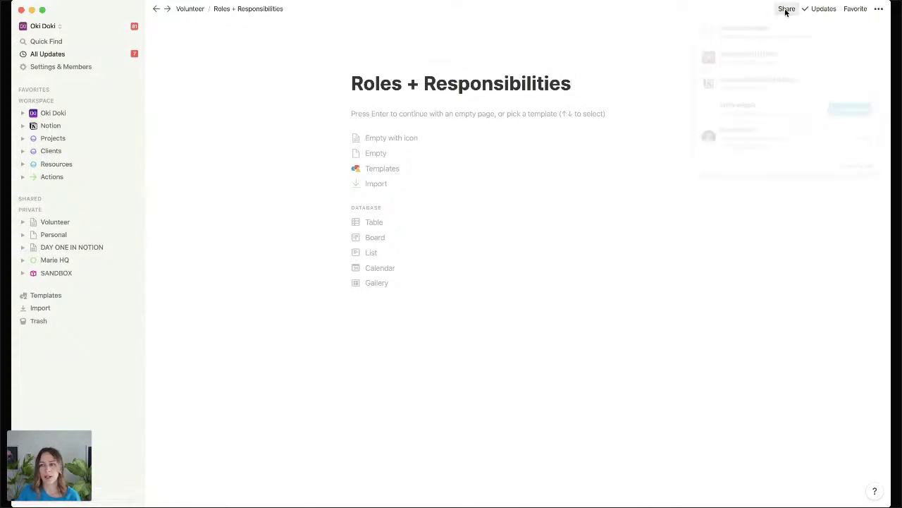
pyautogui.moveTo(840, 31)
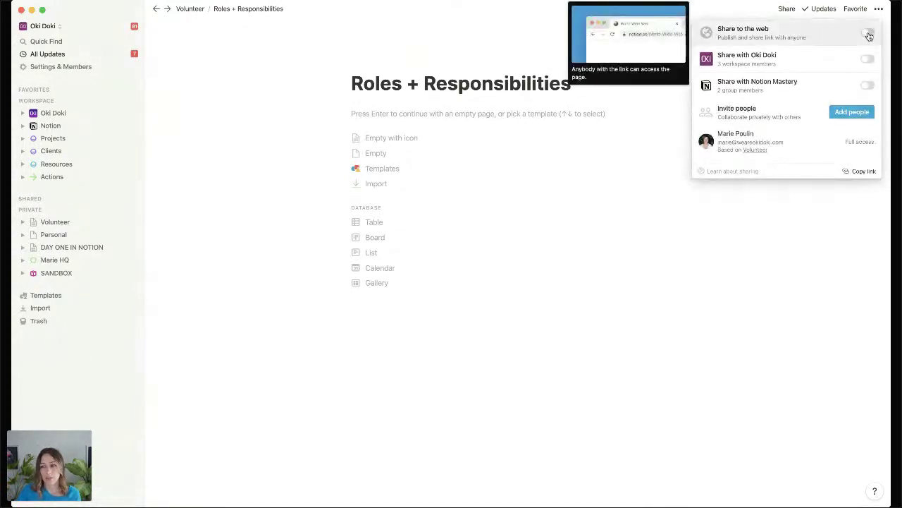
pyautogui.click(868, 33)
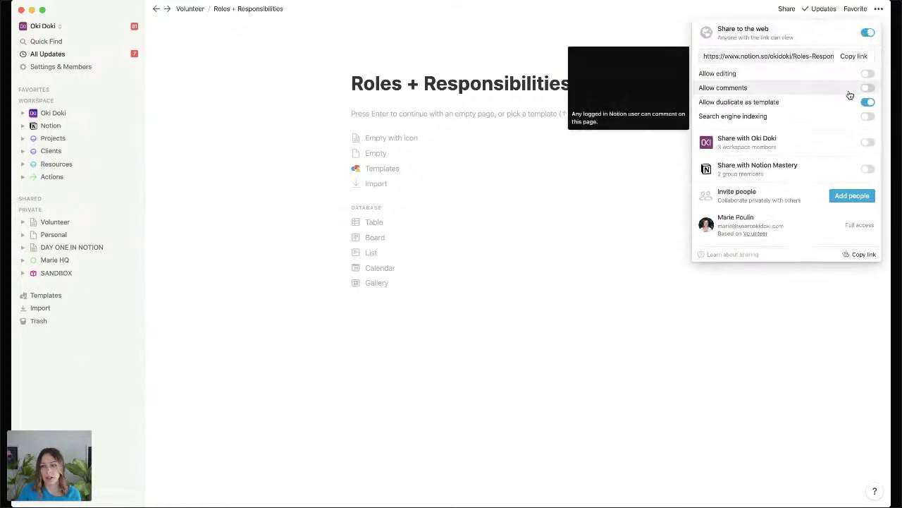
pyautogui.click(868, 103)
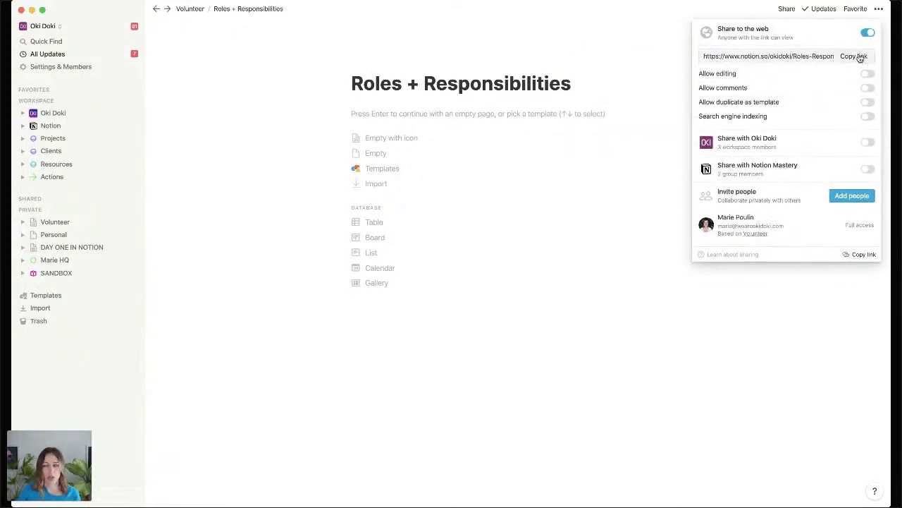
# Check the invite permission levels without changing access, then return to Volunteer.
pyautogui.click(835, 200)
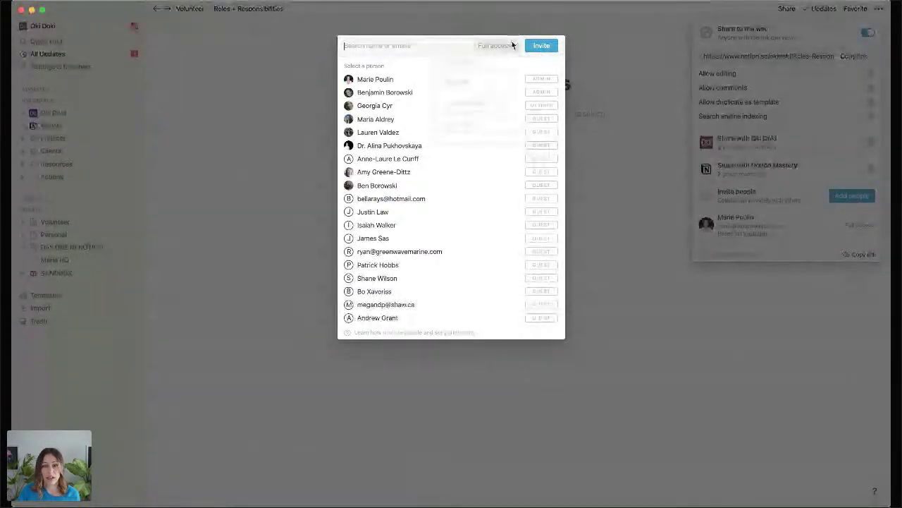
pyautogui.click(513, 45)
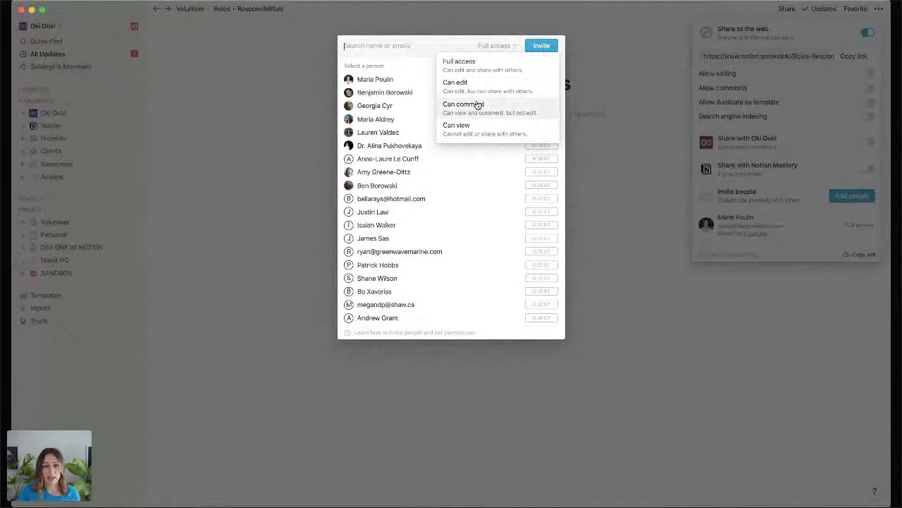
pyautogui.click(584, 117)
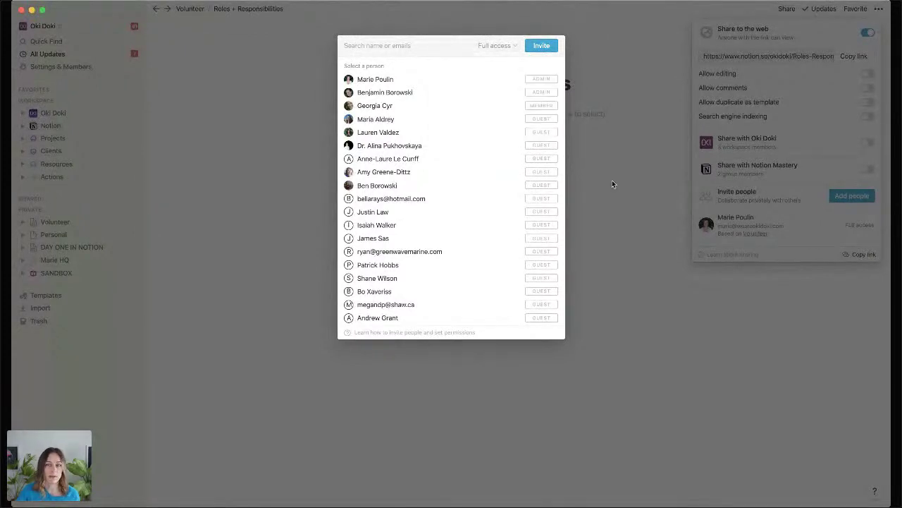
pyautogui.click(612, 184)
pyautogui.click(197, 10)
pyautogui.click(197, 10)
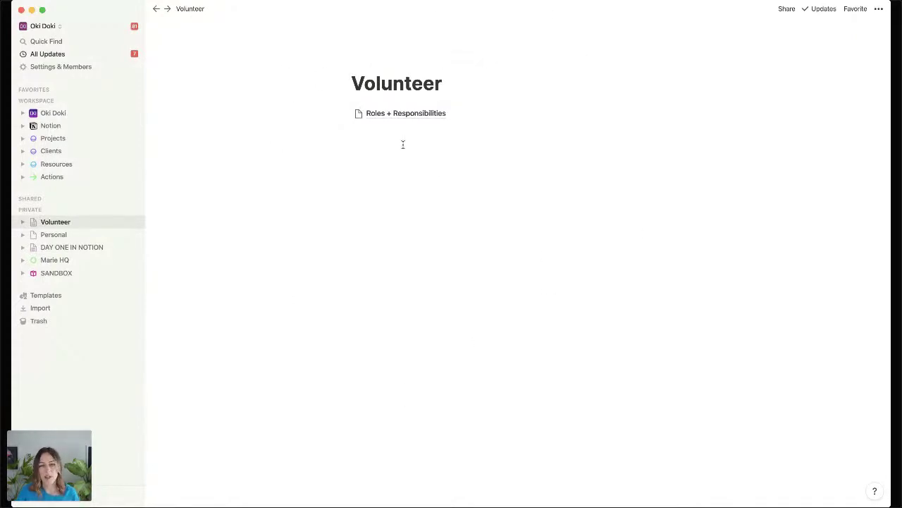
# Reopen the empty Roles + Responsibilities subpage and collapse the WORKSPACE section in the sidebar.
pyautogui.click(414, 118)
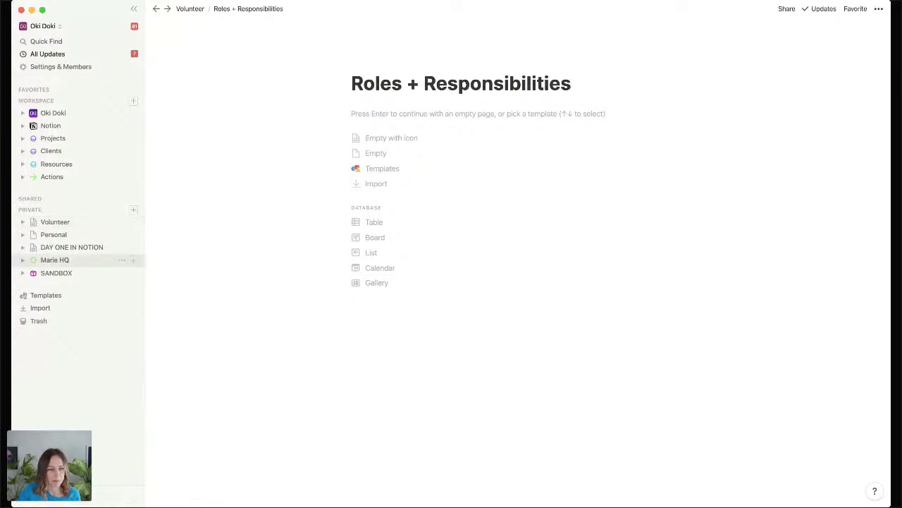
pyautogui.press('super+Tab')
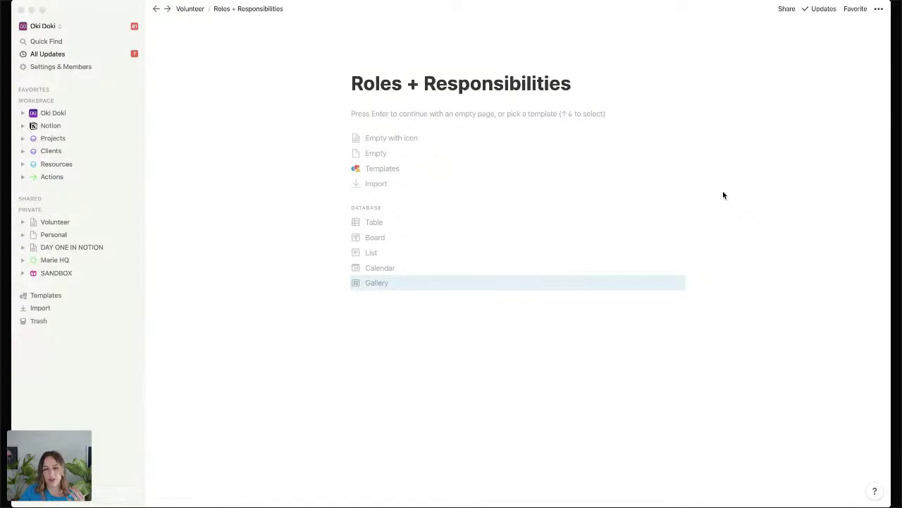
pyautogui.click(39, 100)
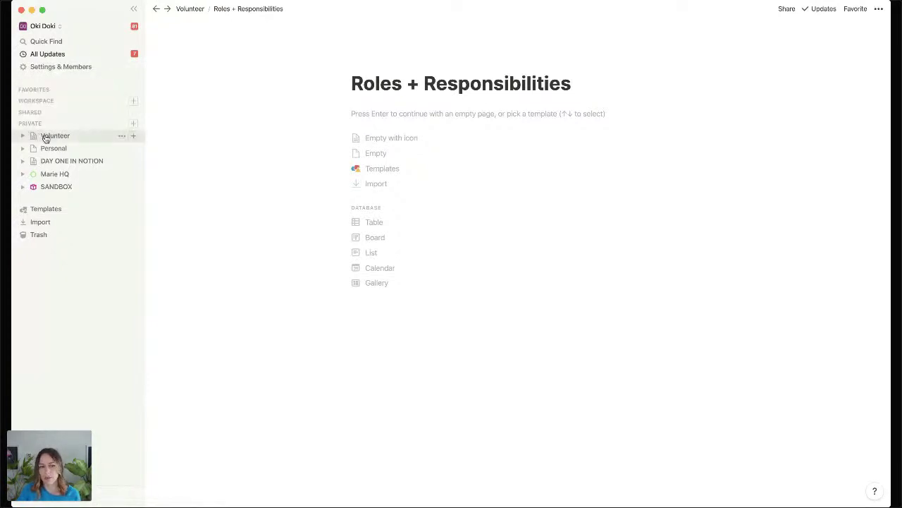
pyautogui.click(787, 10)
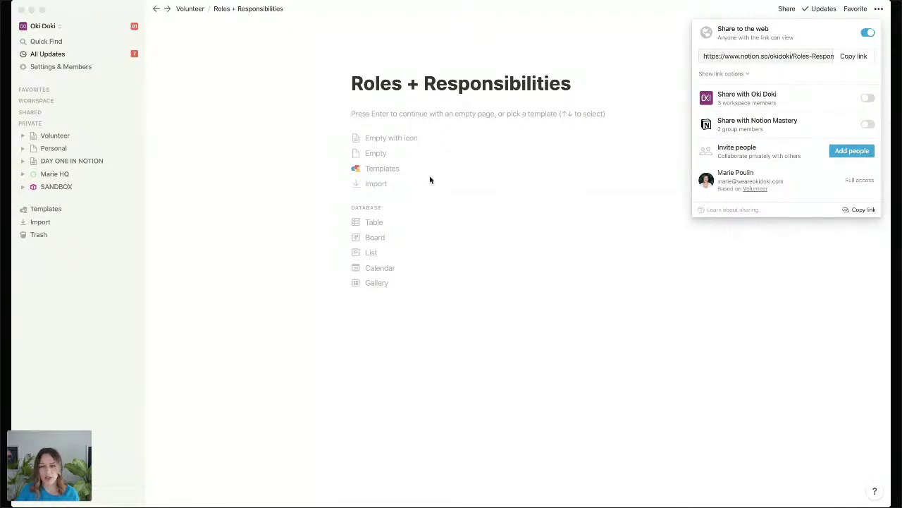
pyautogui.moveTo(430, 180); pyautogui.dragTo(384, 118)
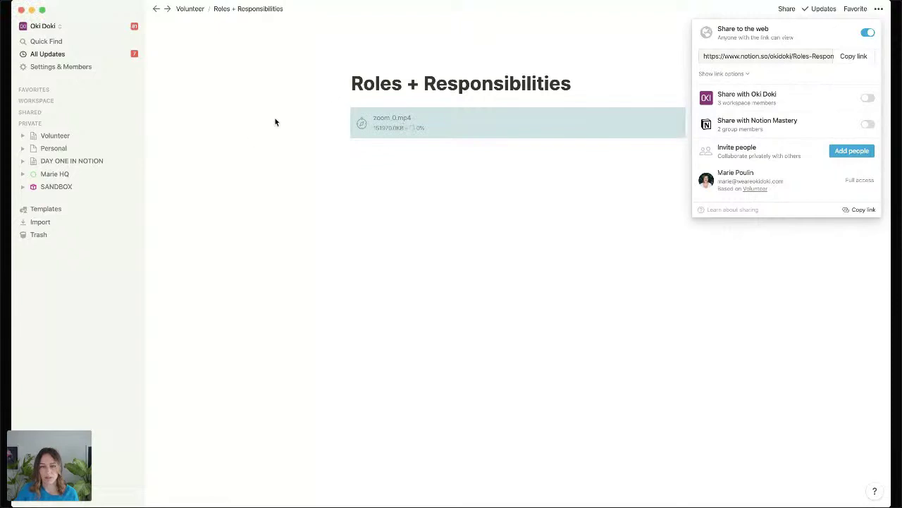
pyautogui.click(379, 84)
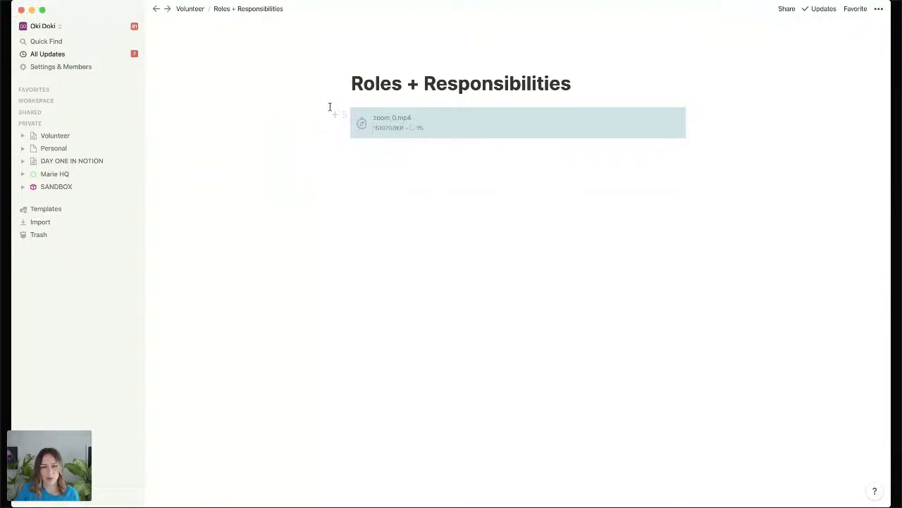
pyautogui.click(344, 113)
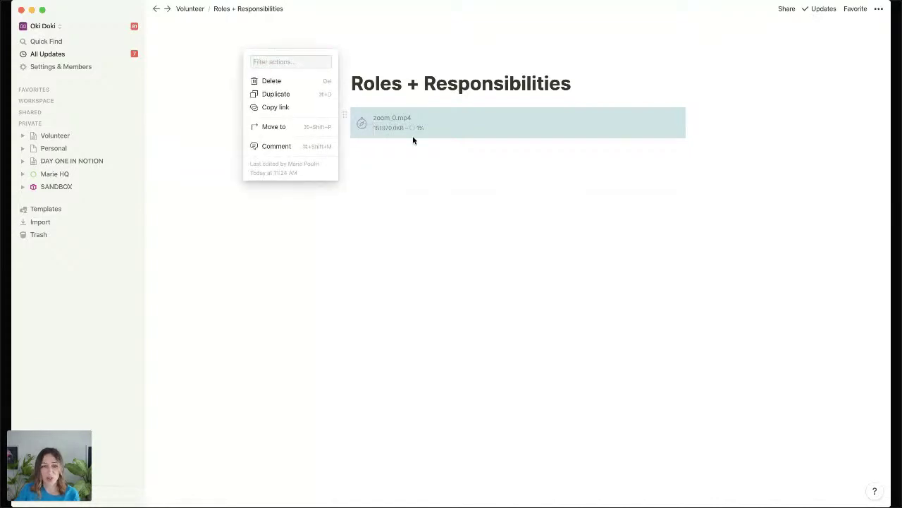
pyautogui.press('Delete')
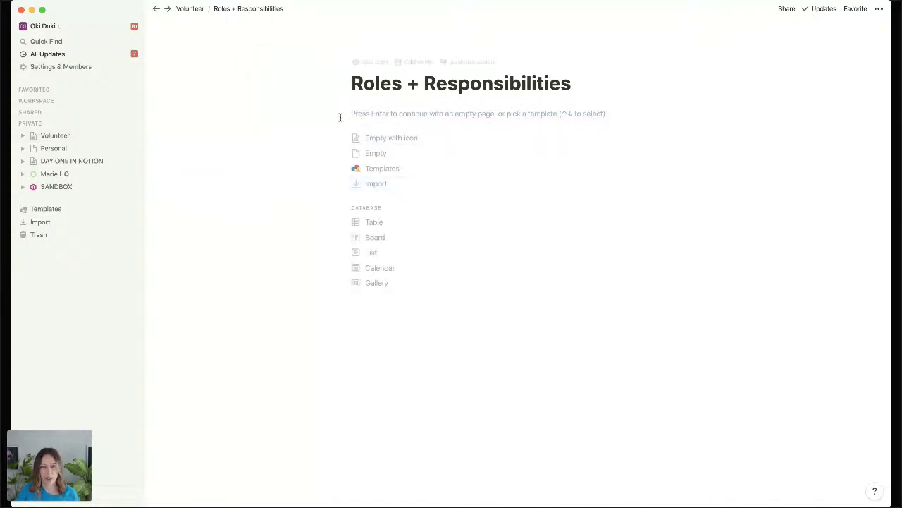
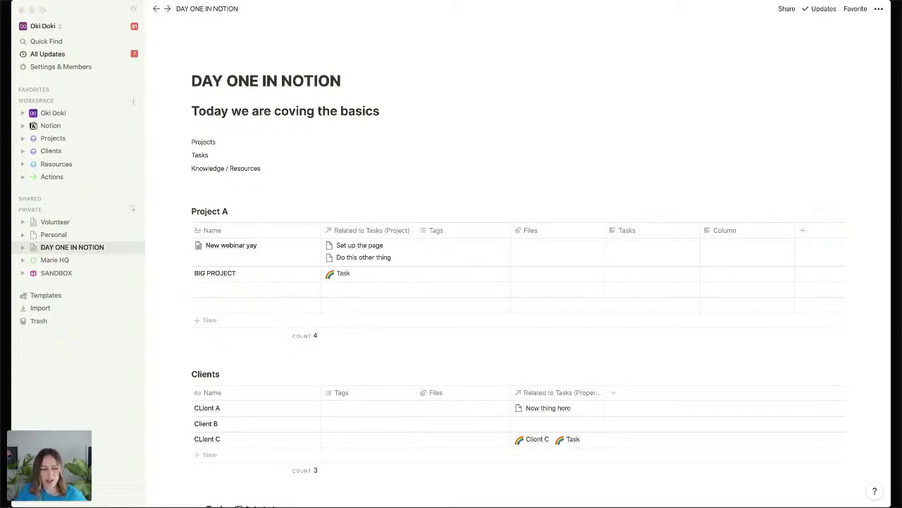
# Bring the Notion window with the Project A table back into focus.
pyautogui.click(686, 197)
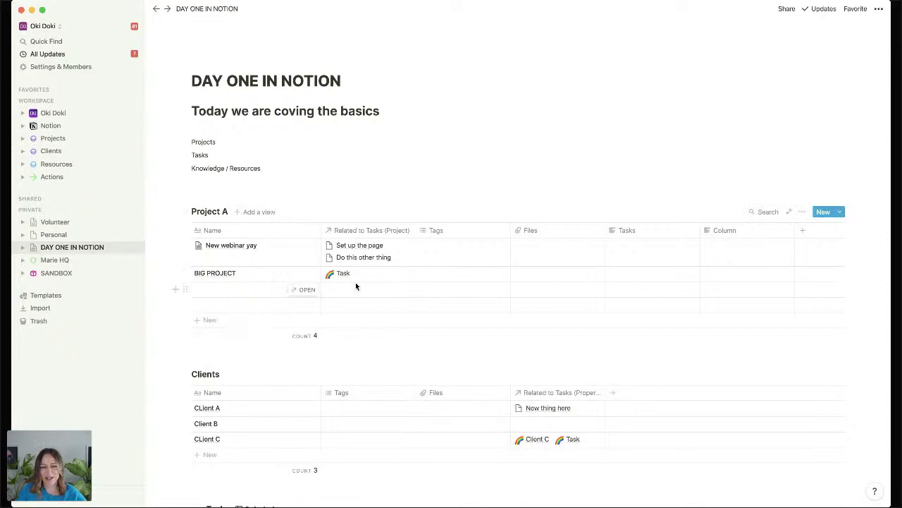
# Apply the Webinar project template to BIG PROJECT, then view Project A's template list.
pyautogui.click(296, 273)
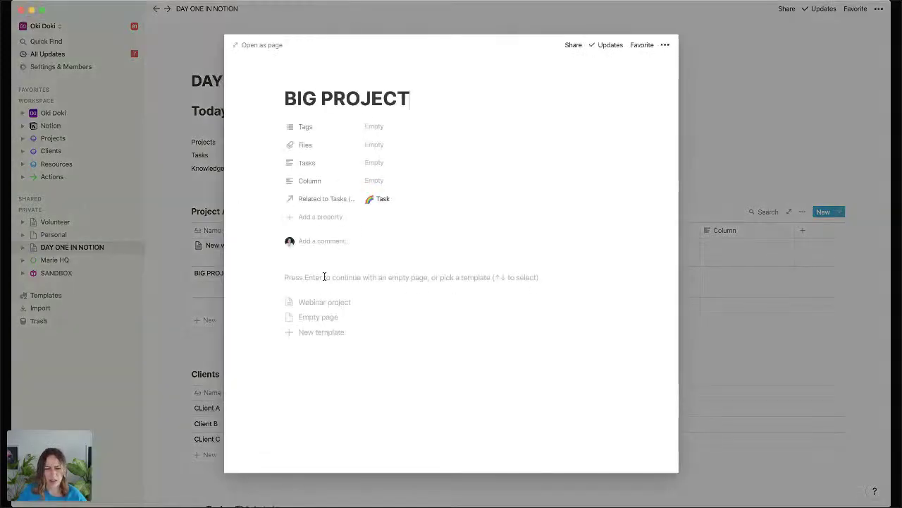
pyautogui.click(337, 301)
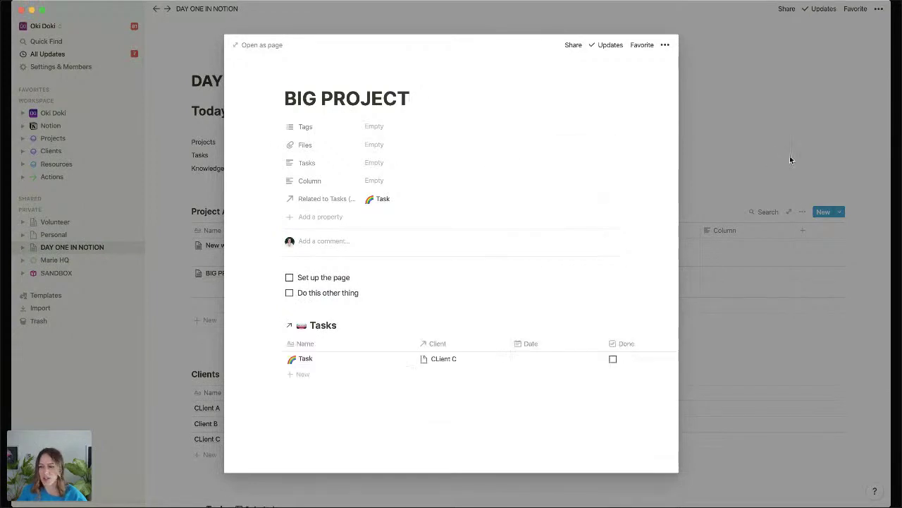
pyautogui.click(789, 156)
pyautogui.click(835, 211)
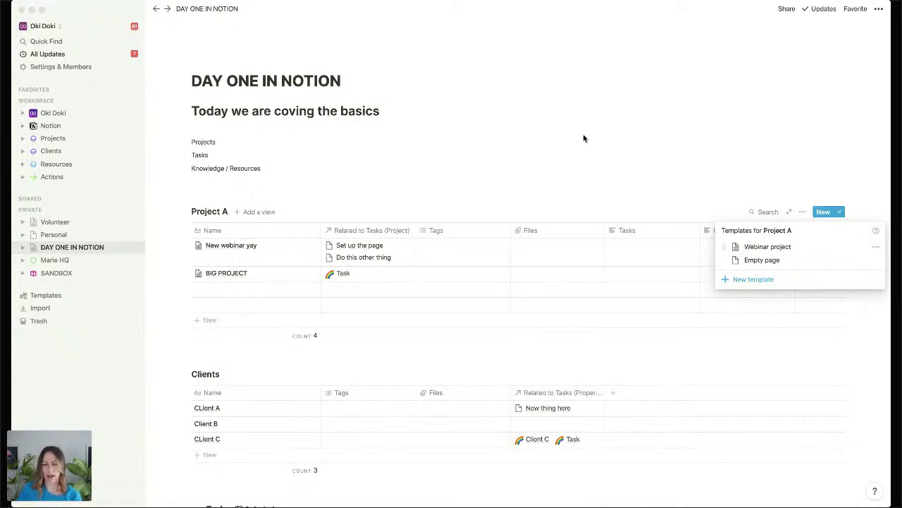
# Glance at the workspace members settings, then bring up the page's ••• options menu.
pyautogui.click(83, 67)
pyautogui.click(86, 66)
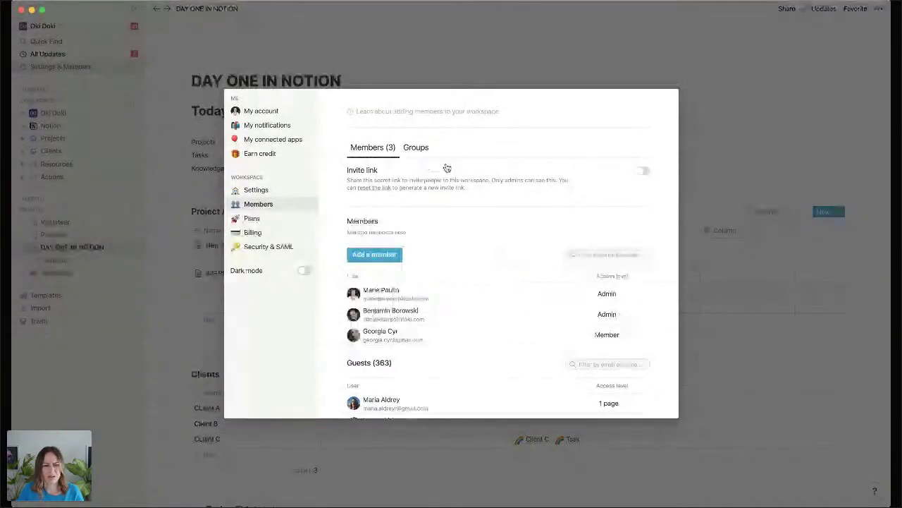
pyautogui.click(518, 52)
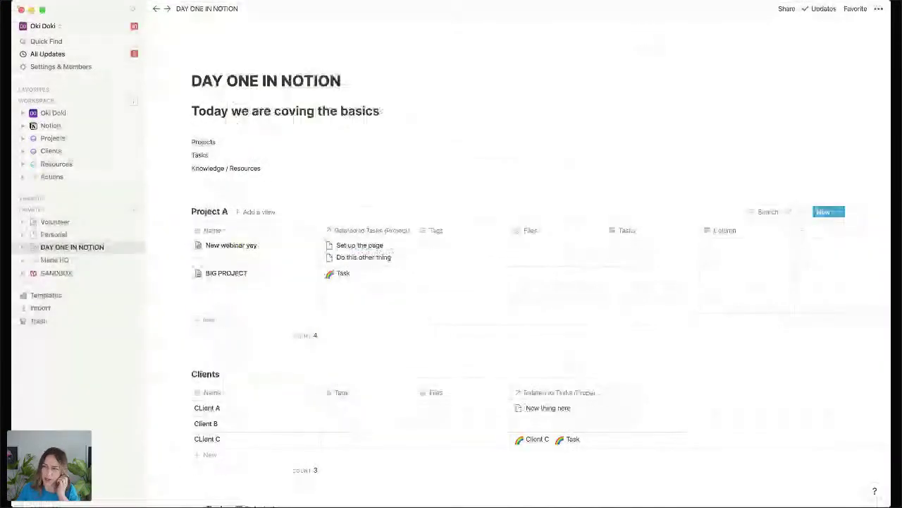
pyautogui.click(879, 9)
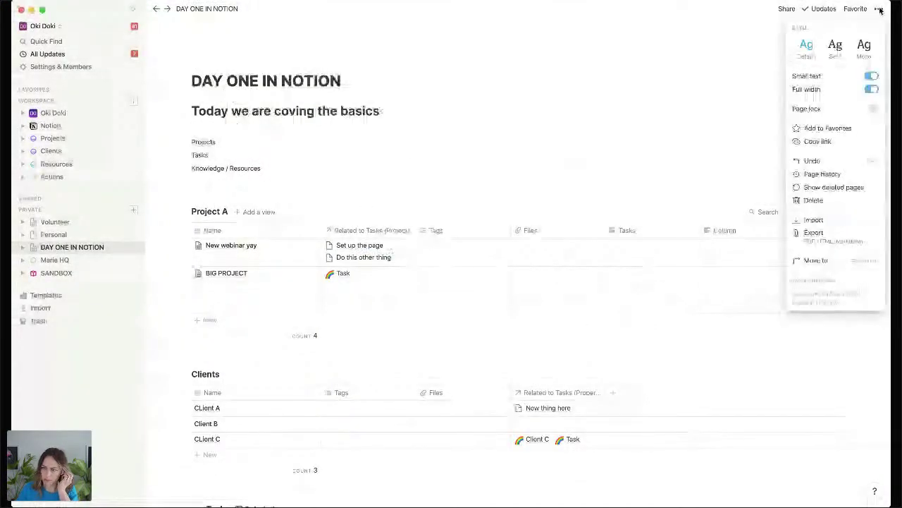
# Review the page's export formats, leave PDF selected, and cancel the export.
pyautogui.click(811, 240)
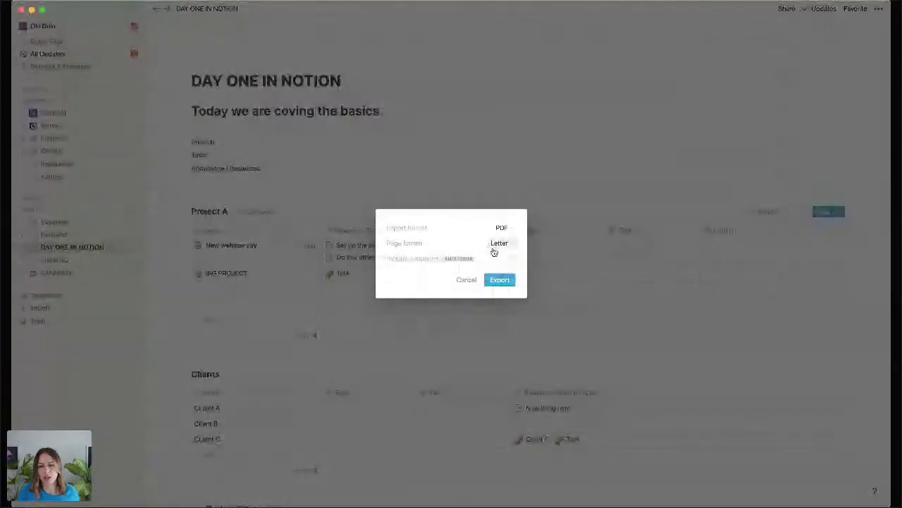
pyautogui.moveTo(457, 261)
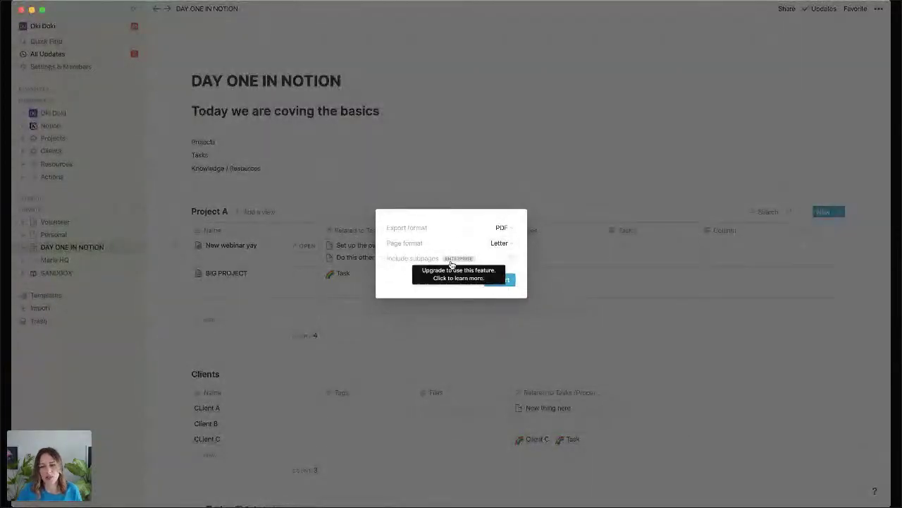
pyautogui.click(510, 229)
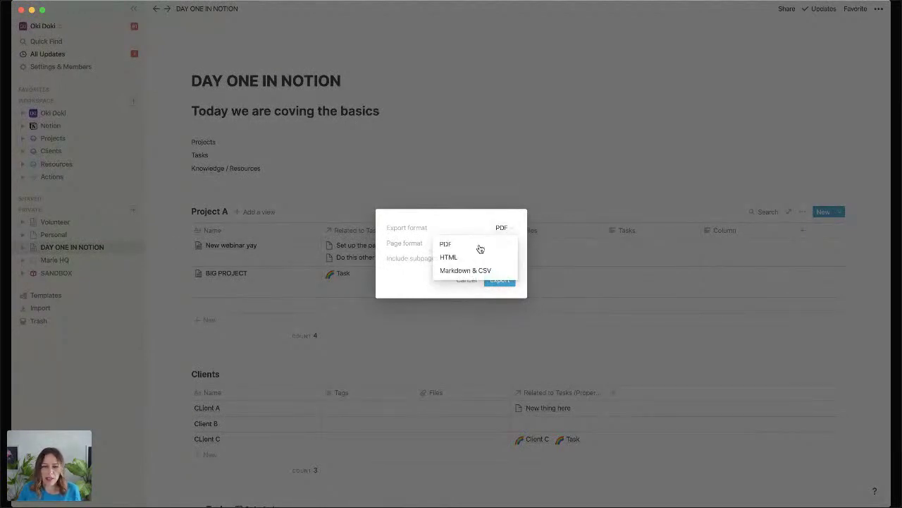
pyautogui.click(476, 191)
pyautogui.click(475, 191)
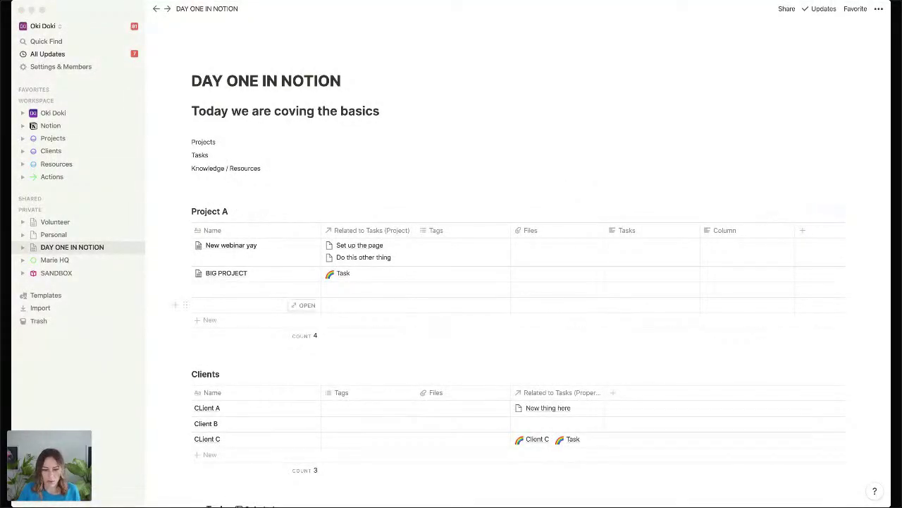
# Give Client A in the Clients table a new 'option 1' tag.
pyautogui.click(802, 212)
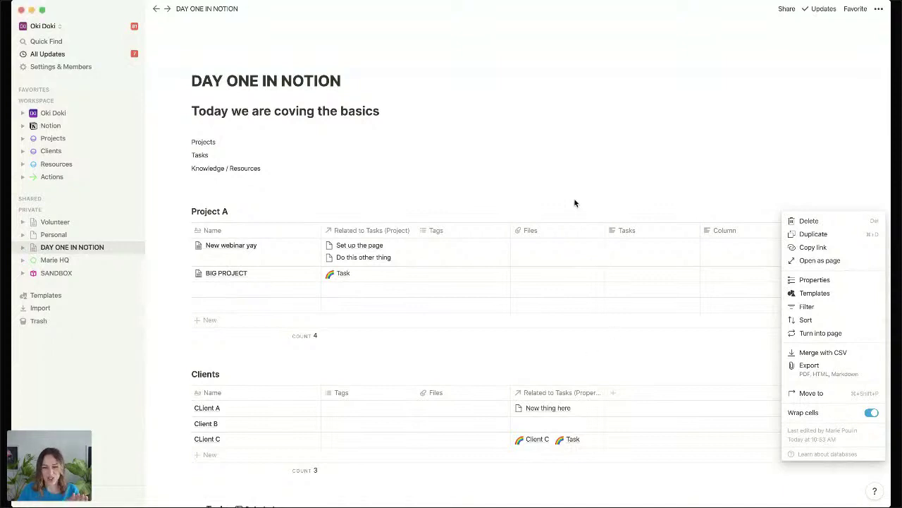
pyautogui.click(486, 403)
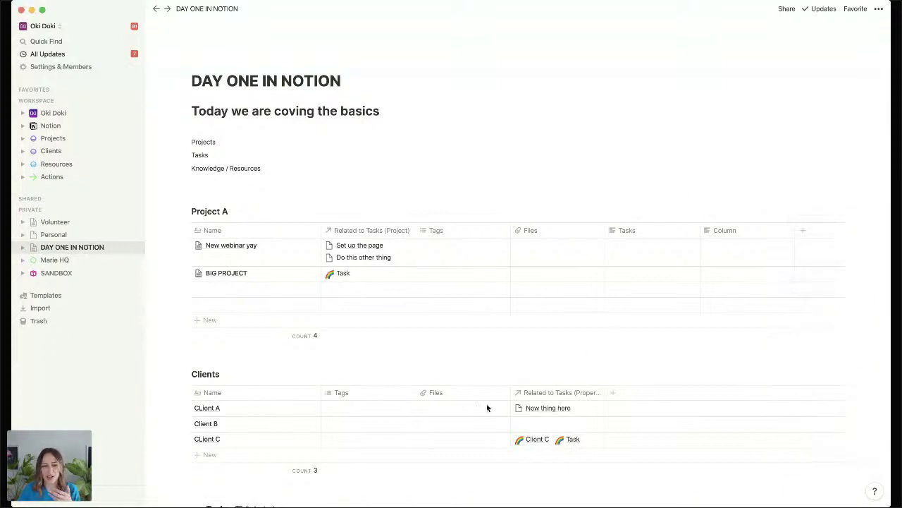
pyautogui.scroll(-1, 487, 403)
pyautogui.click(376, 369)
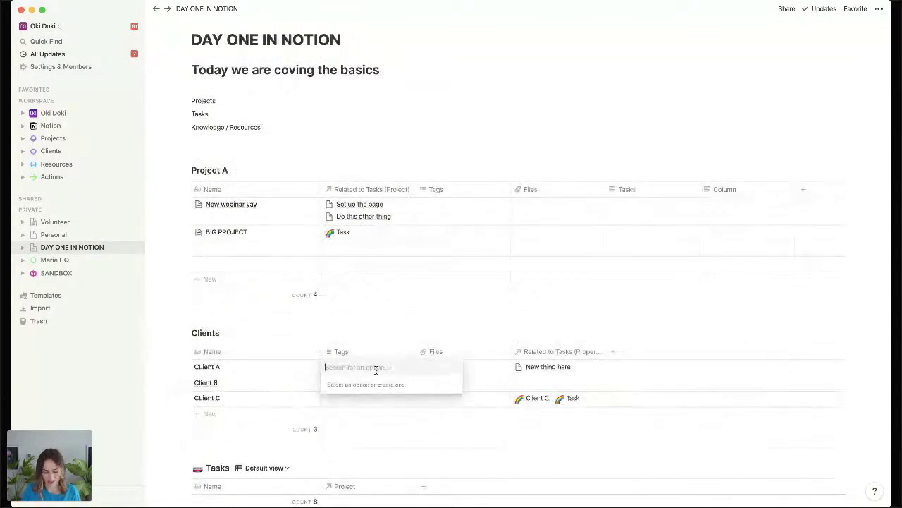
pyautogui.write('option 1')
pyautogui.press('Return')
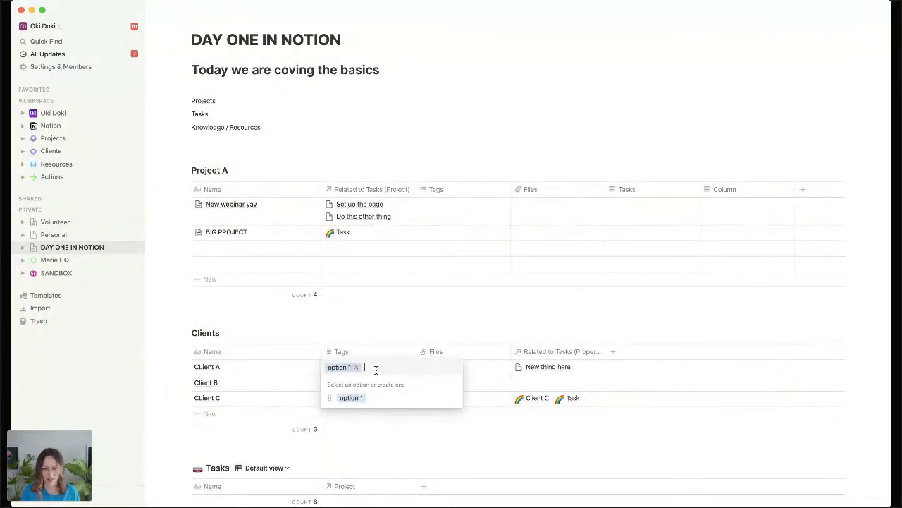
# Recolour Client A's 'option 1' tag from blue to yellow.
pyautogui.click(452, 399)
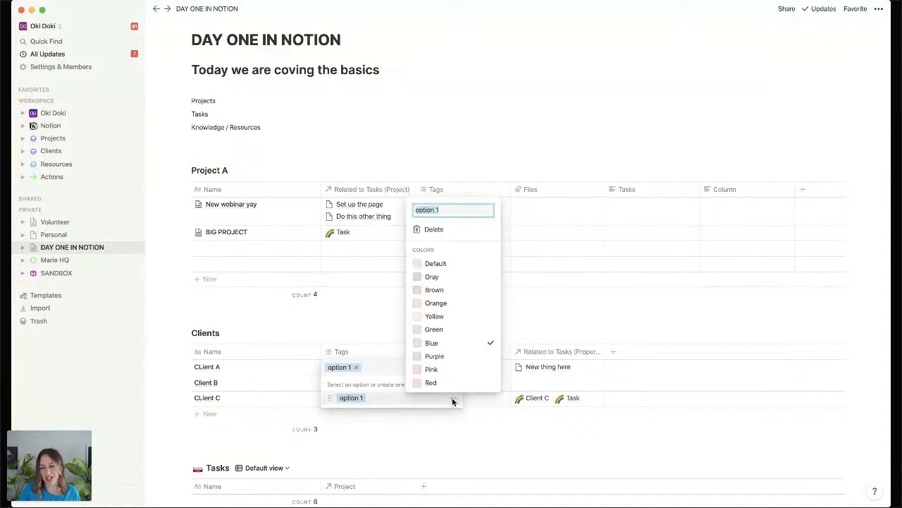
pyautogui.click(457, 317)
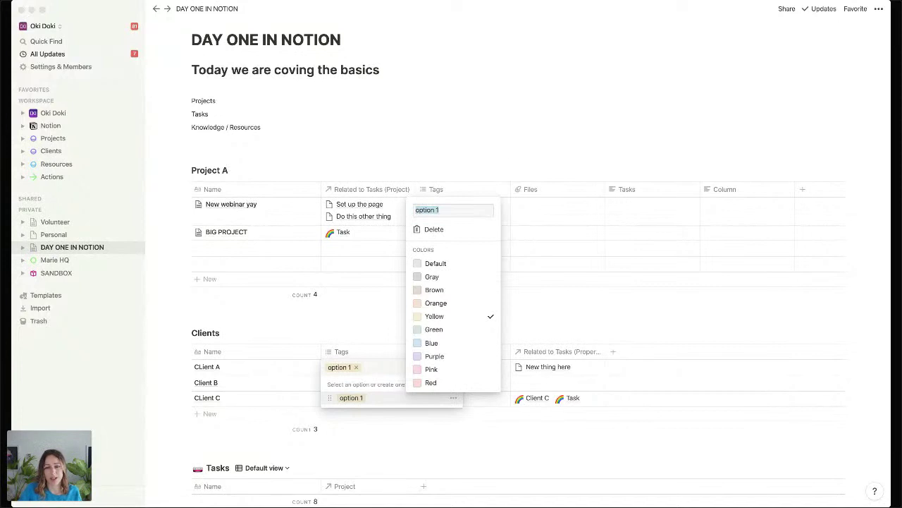
pyautogui.click(523, 153)
pyautogui.click(224, 160)
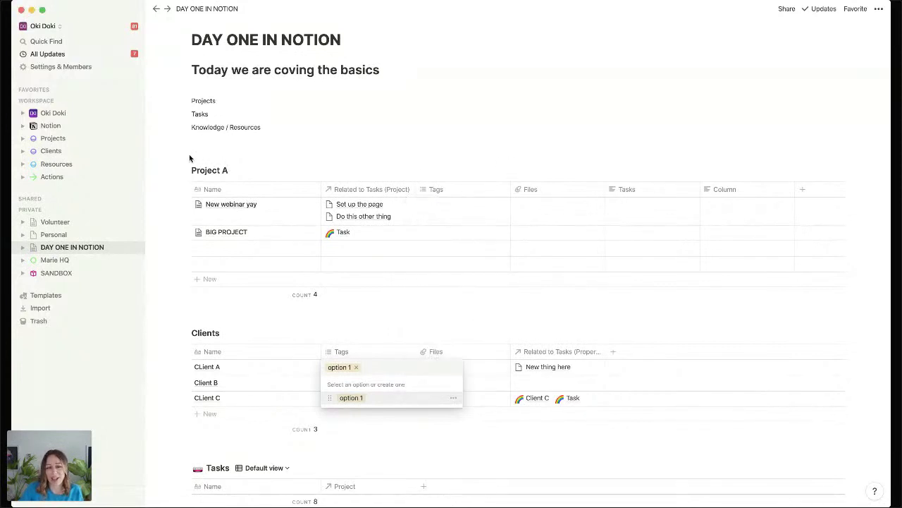
# Copy a link to the empty block just above the Tasks table.
pyautogui.click(191, 151)
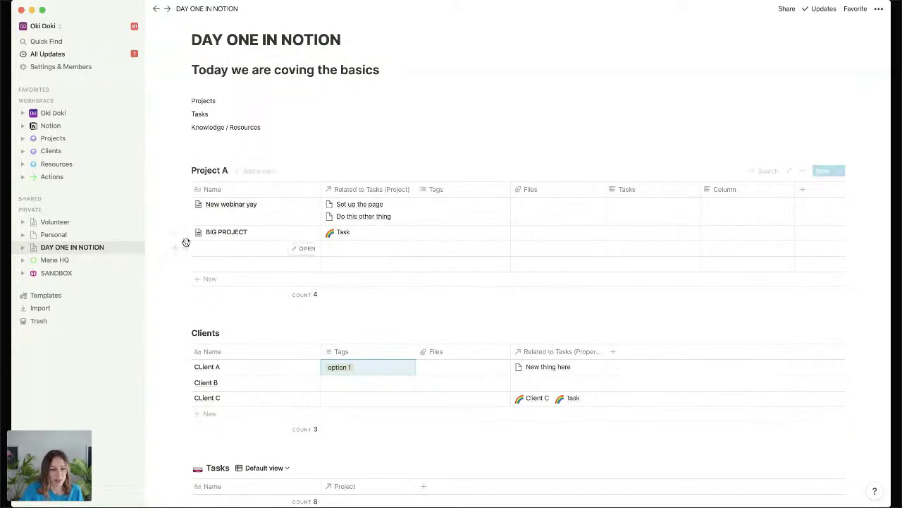
pyautogui.click(199, 316)
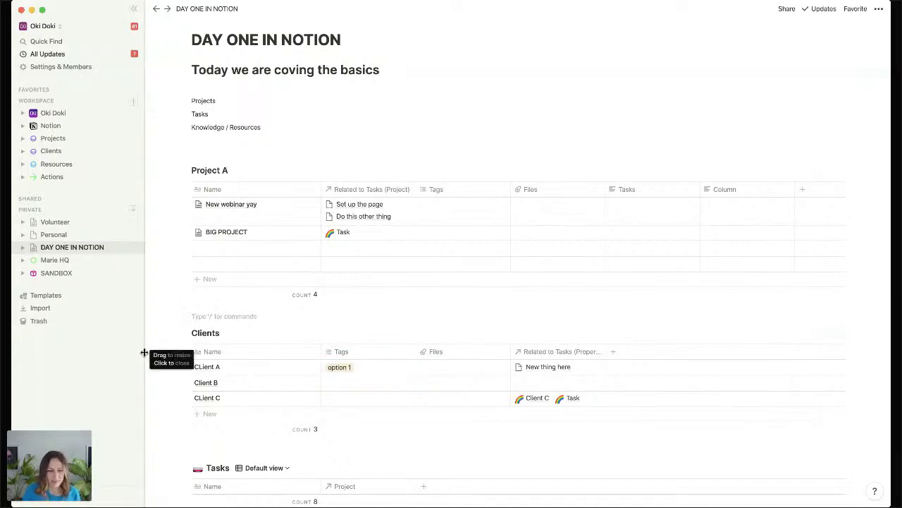
pyautogui.click(186, 316)
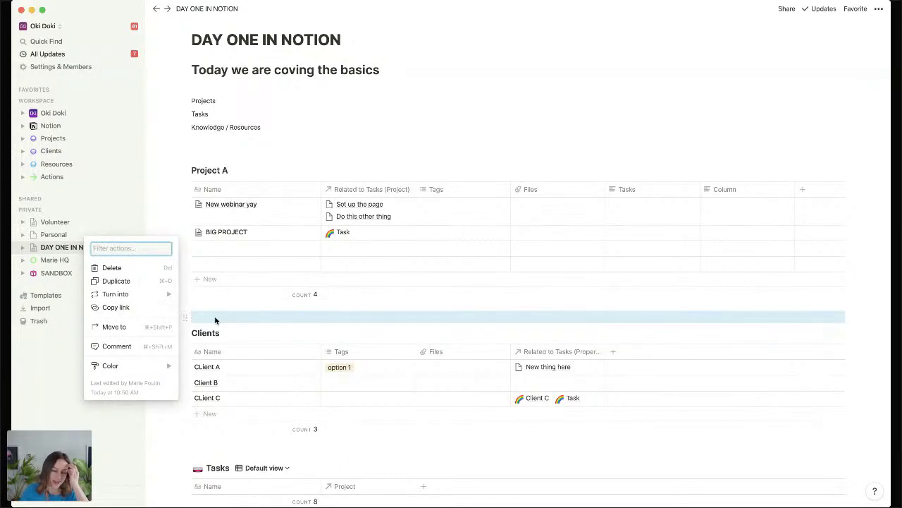
pyautogui.click(130, 308)
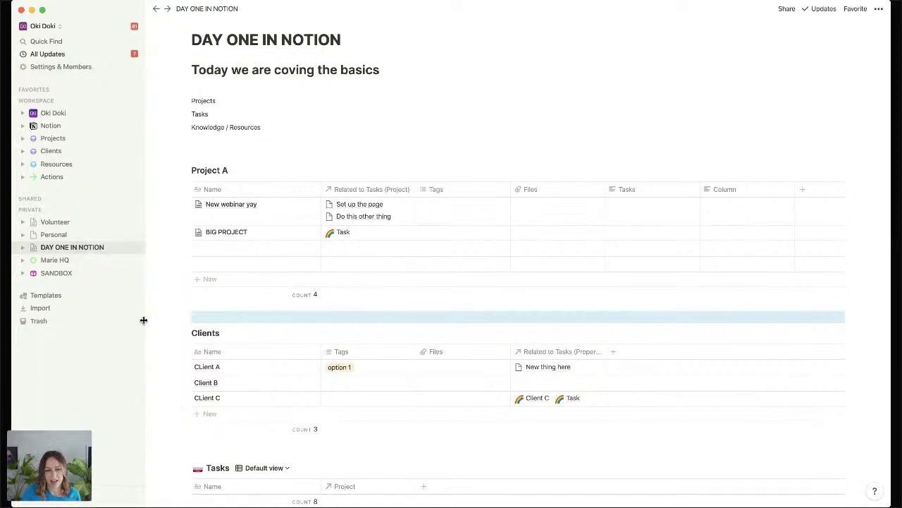
pyautogui.scroll(-5, 256, 339)
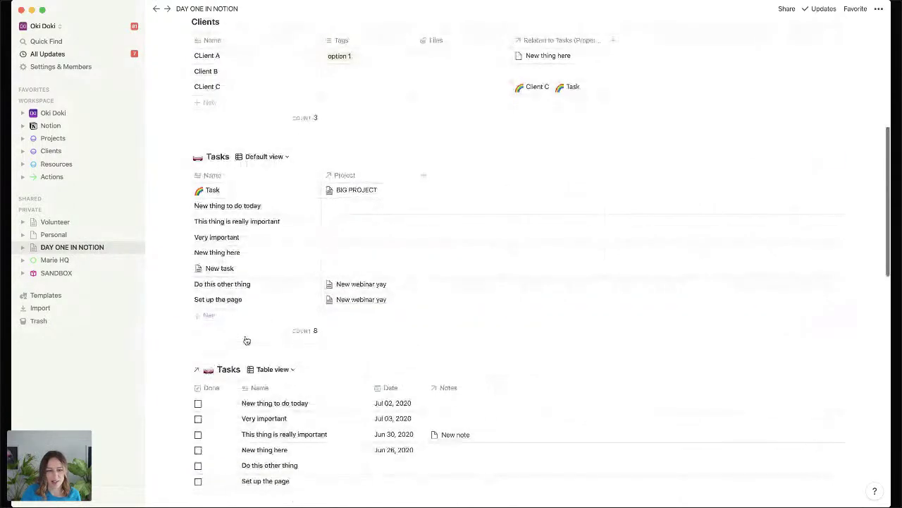
pyautogui.click(185, 354)
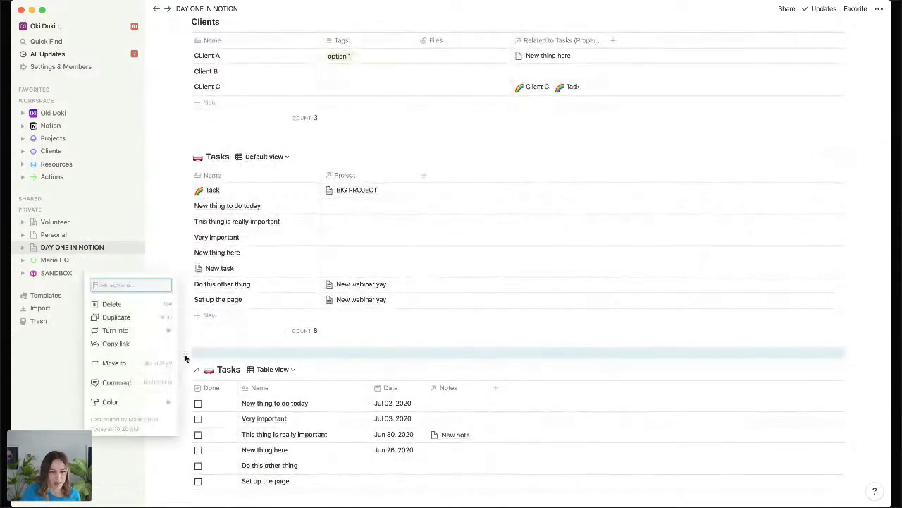
pyautogui.click(146, 344)
pyautogui.scroll(5, 215, 343)
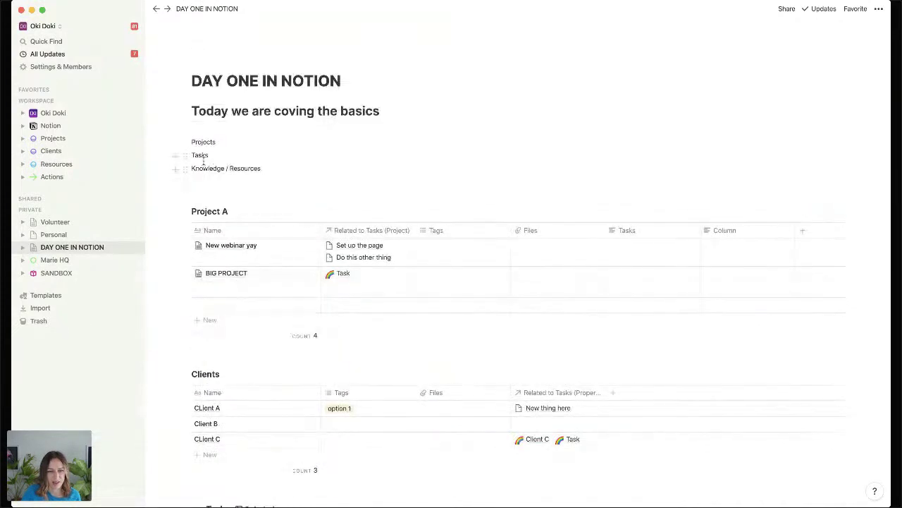
# Link the word 'Knowledge' to the copied block address and test it.
pyautogui.doubleClick(210, 168)
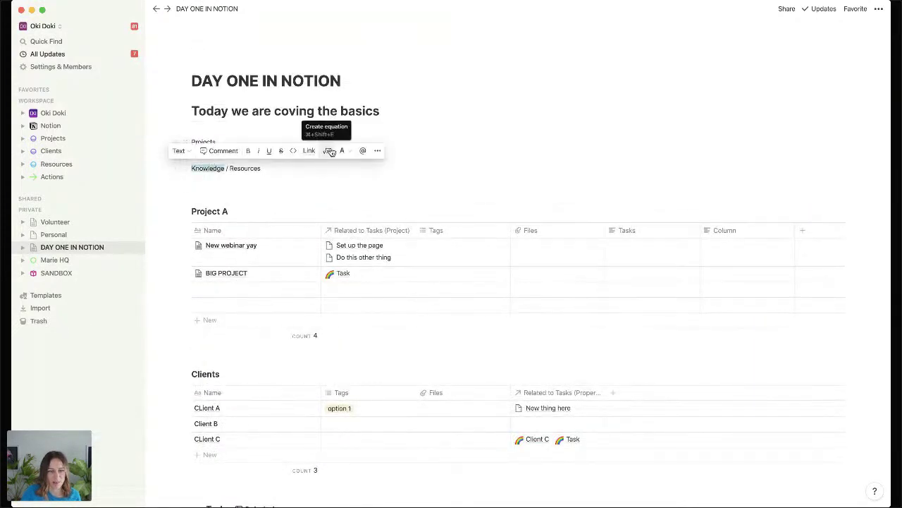
pyautogui.click(310, 152)
pyautogui.press('super+v')
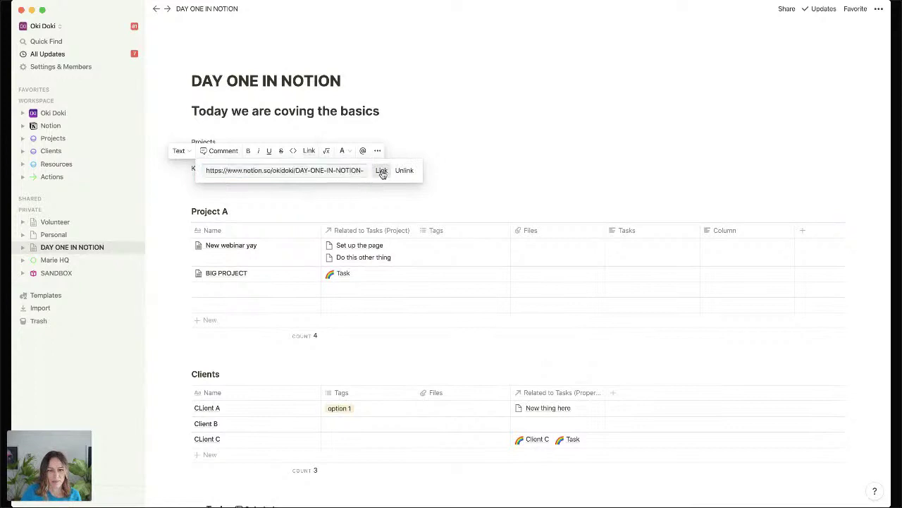
pyautogui.click(383, 170)
pyautogui.click(178, 191)
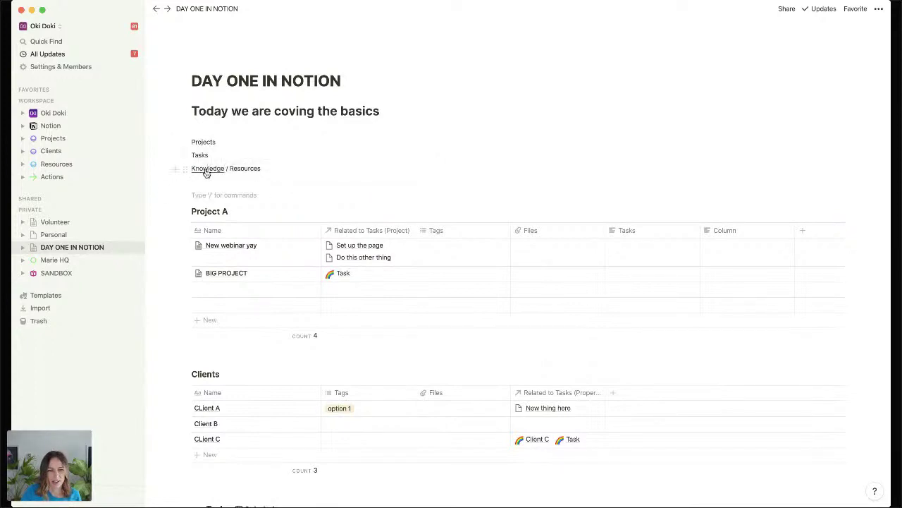
pyautogui.click(206, 169)
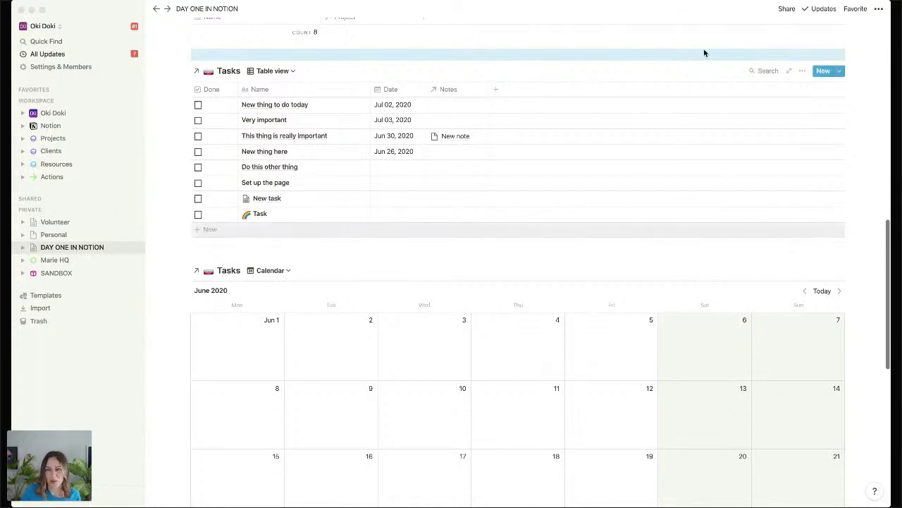
# Lock the page and confirm its date cells can no longer be edited.
pyautogui.click(878, 8)
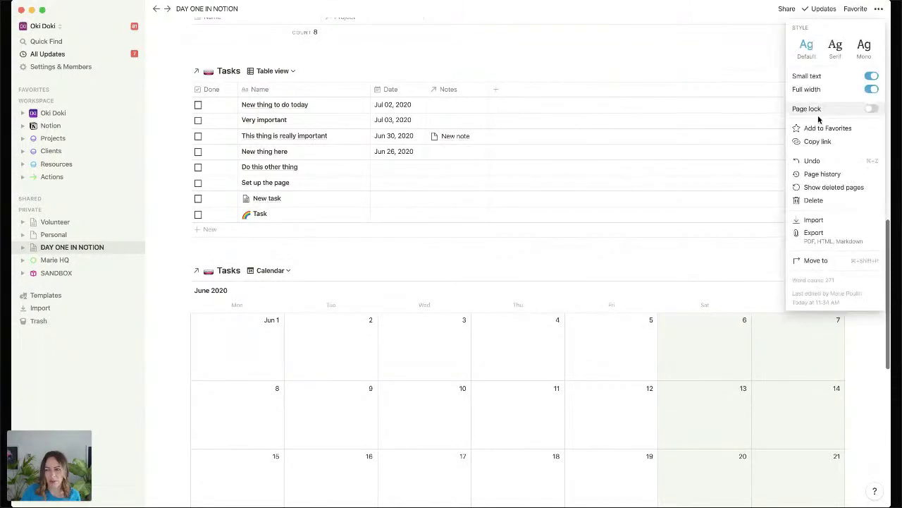
pyautogui.click(873, 110)
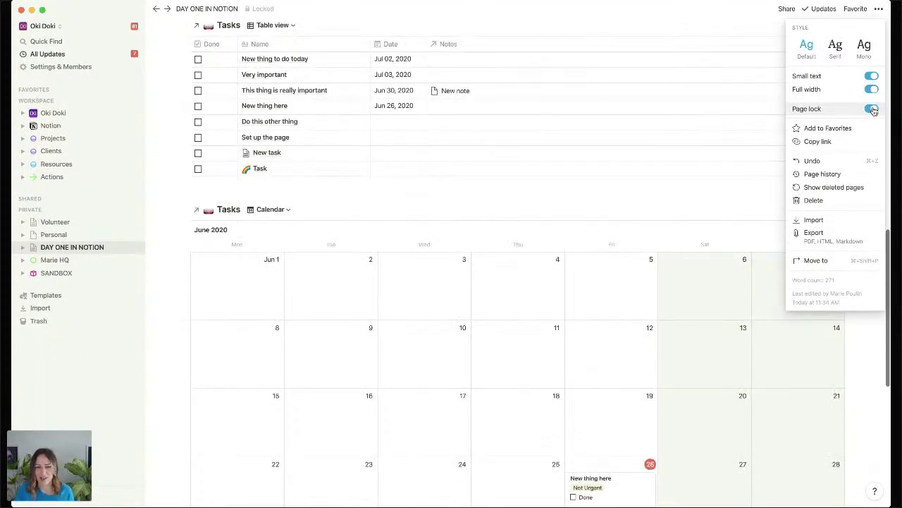
pyautogui.click(370, 213)
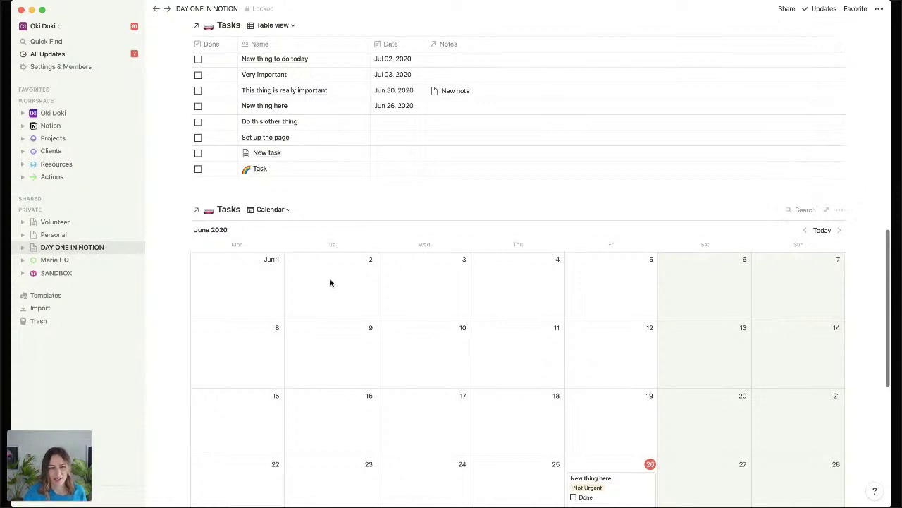
pyautogui.click(411, 153)
pyautogui.press('Escape')
pyautogui.click(391, 126)
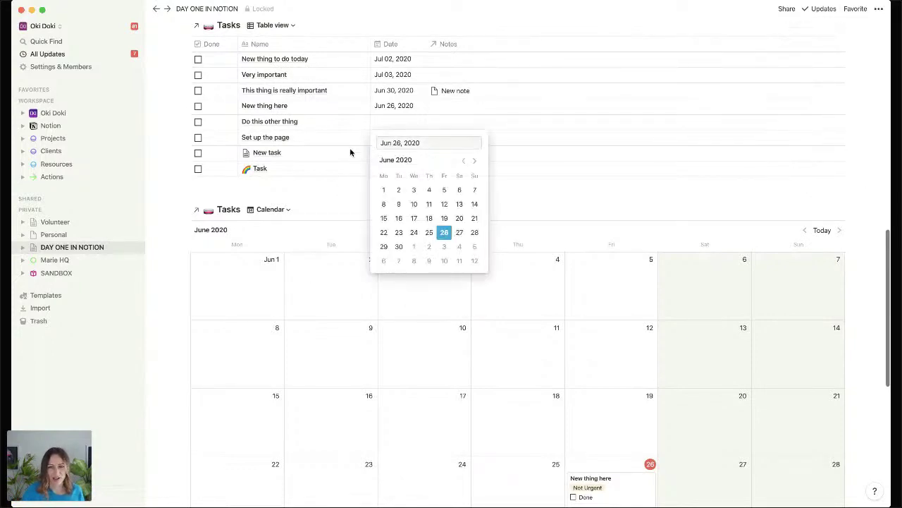
pyautogui.click(302, 187)
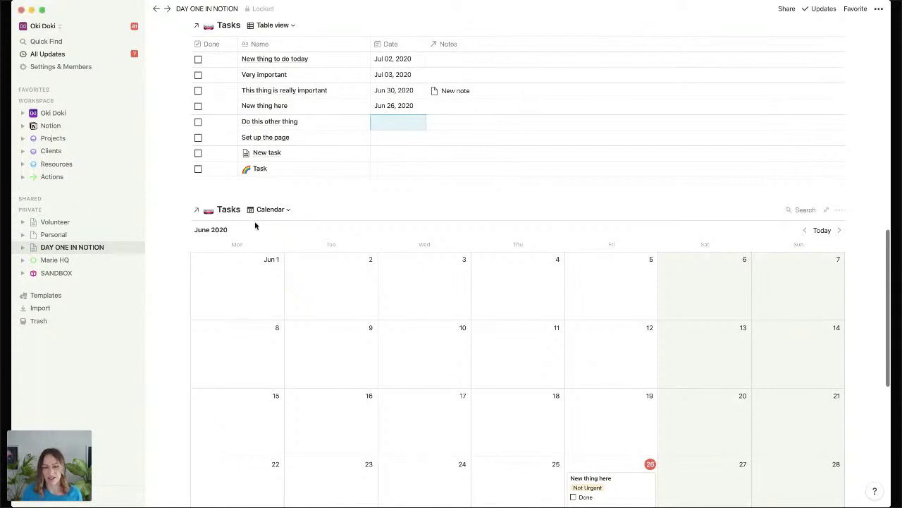
# Turn Page lock off so the page is editable again.
pyautogui.scroll(1, 247, 115)
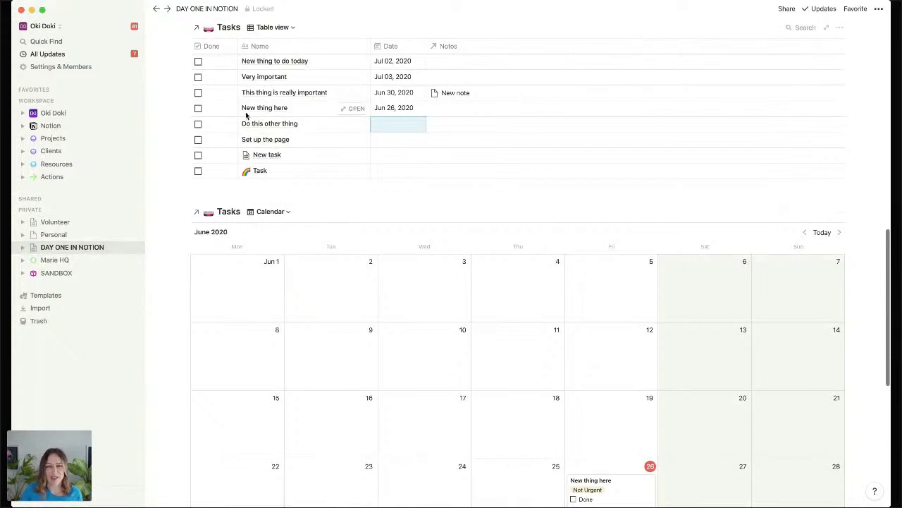
pyautogui.scroll(10, 247, 115)
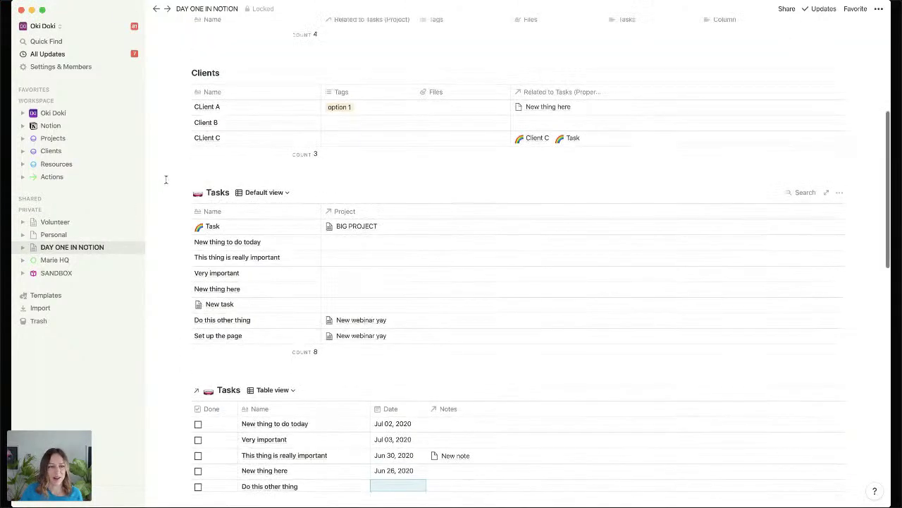
pyautogui.scroll(8, 166, 179)
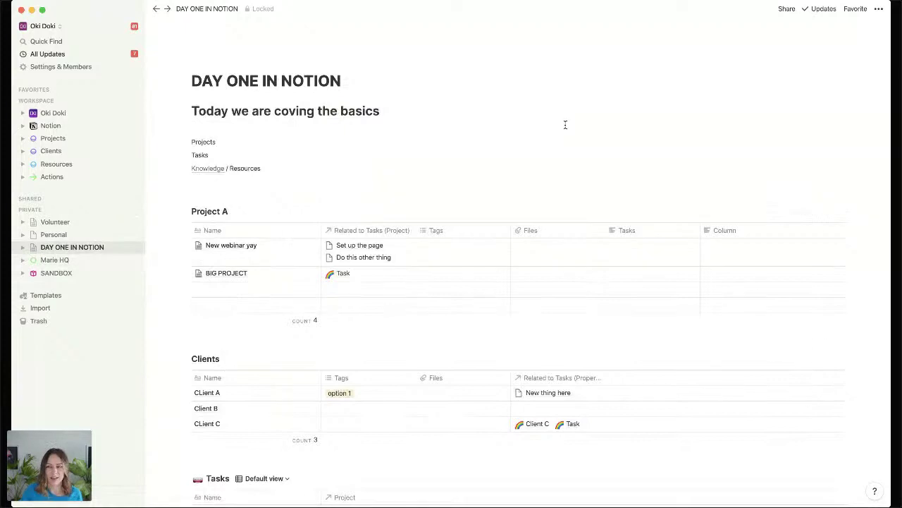
pyautogui.click(878, 8)
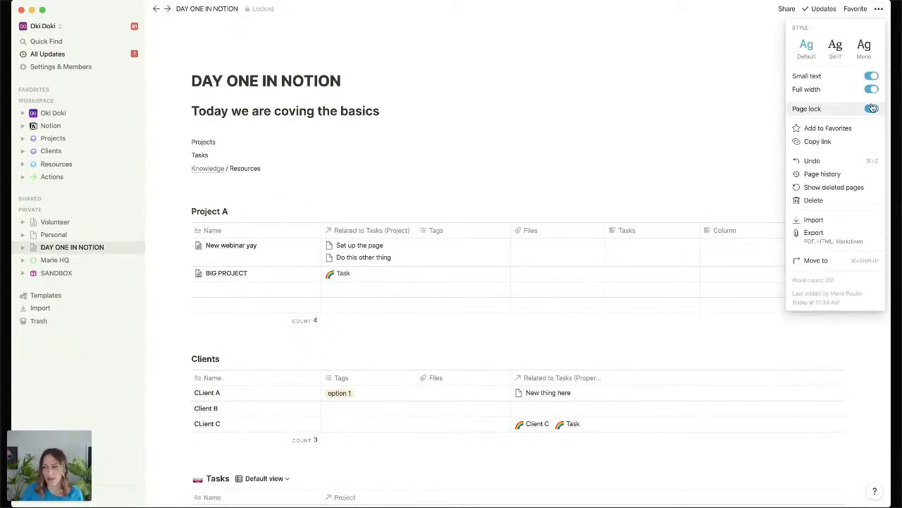
pyautogui.click(872, 108)
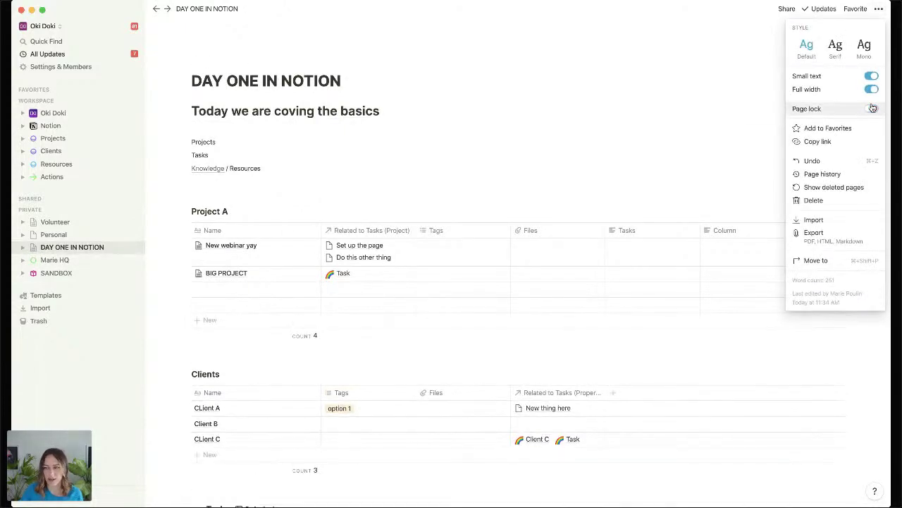
pyautogui.click(190, 378)
# Move the Clients and Project A tables into the sidebar as separate pages and open them.
pyautogui.moveTo(177, 374); pyautogui.dragTo(57, 251)
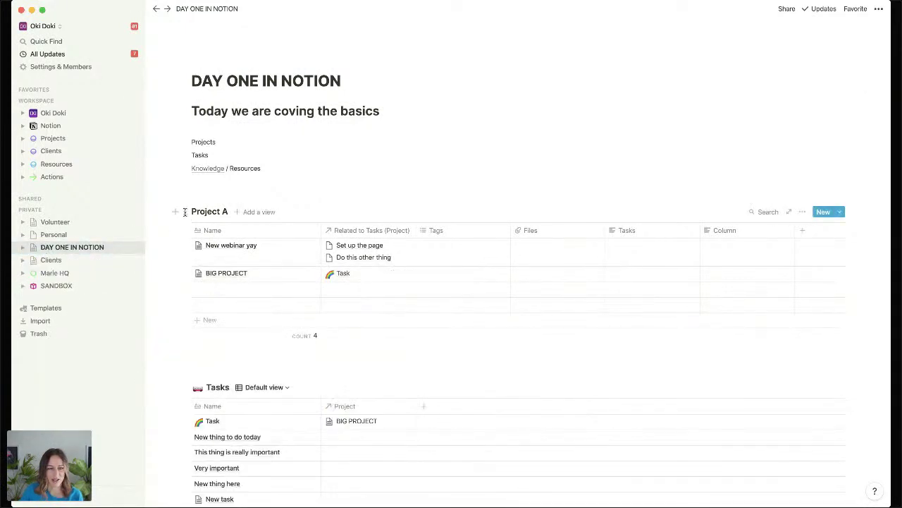
pyautogui.moveTo(184, 212); pyautogui.dragTo(62, 257)
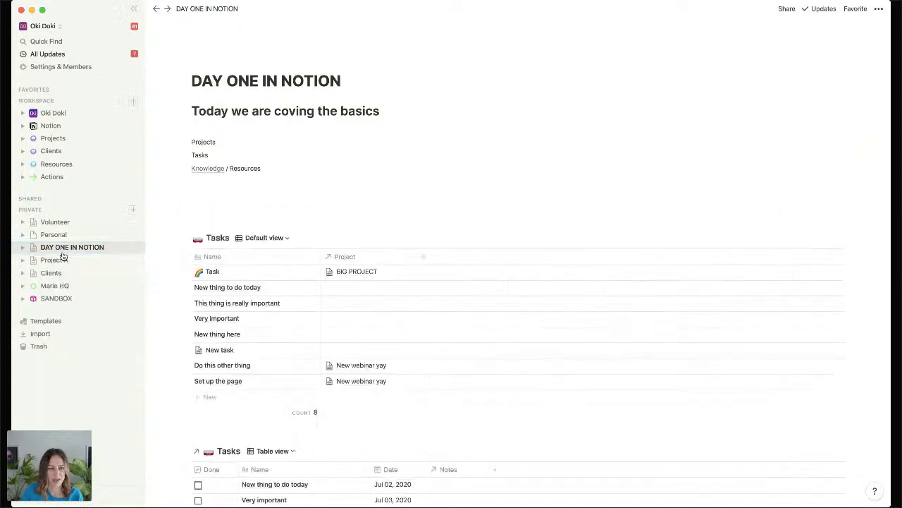
pyautogui.click(62, 259)
pyautogui.click(61, 275)
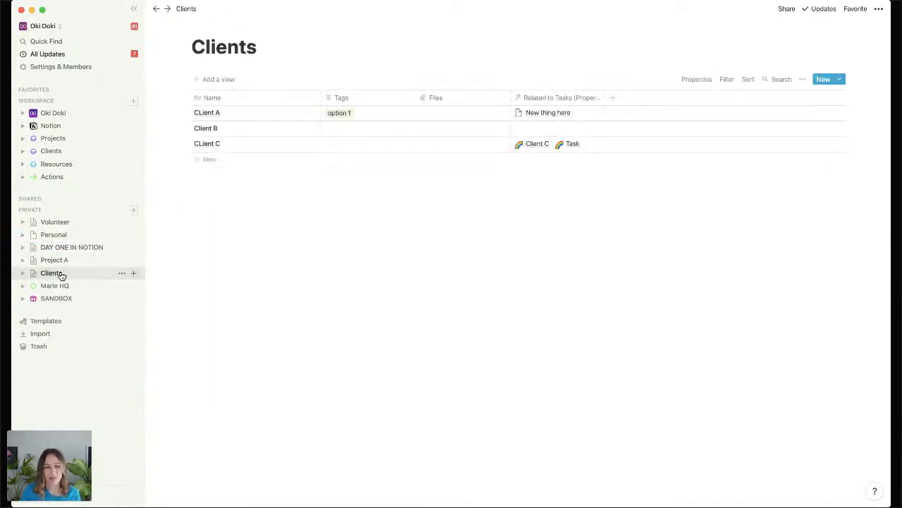
pyautogui.click(62, 259)
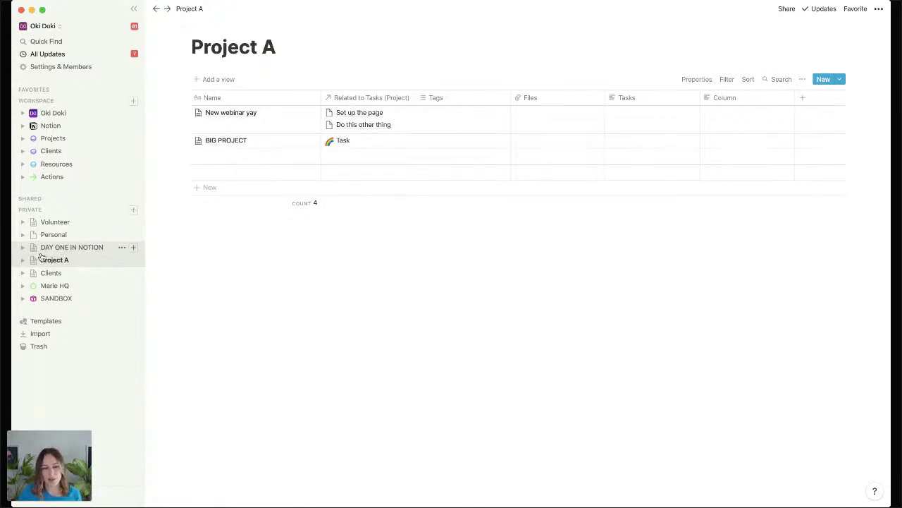
# Nest Project A and Clients under DAY ONE IN NOTION and return to that page.
pyautogui.moveTo(45, 260); pyautogui.dragTo(68, 249)
pyautogui.click(68, 248)
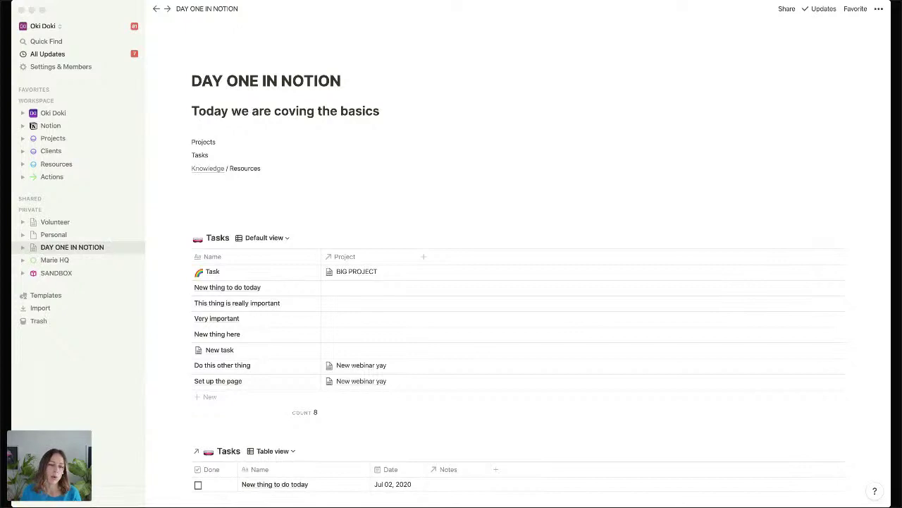
pyautogui.click(584, 230)
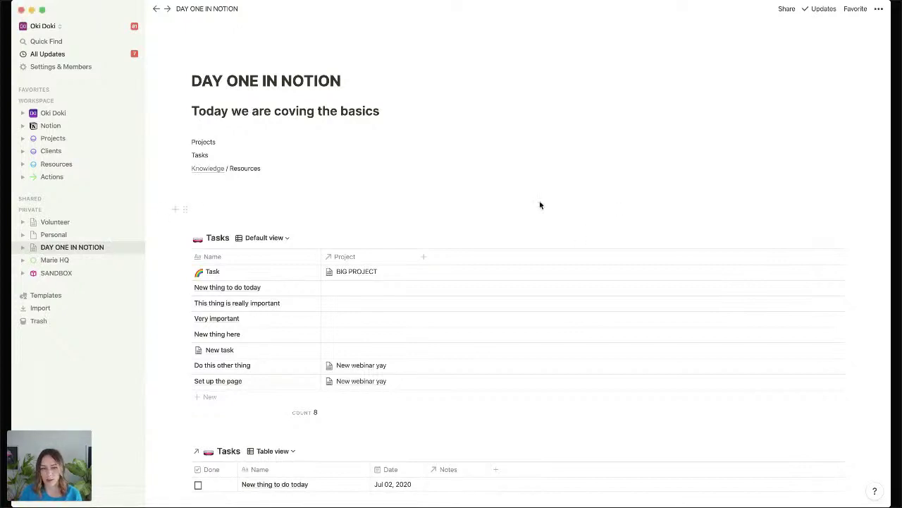
# Add Content, Master Tag database and Goals + Outcomes below Knowledge / Resources in the topic list.
pyautogui.click(214, 145)
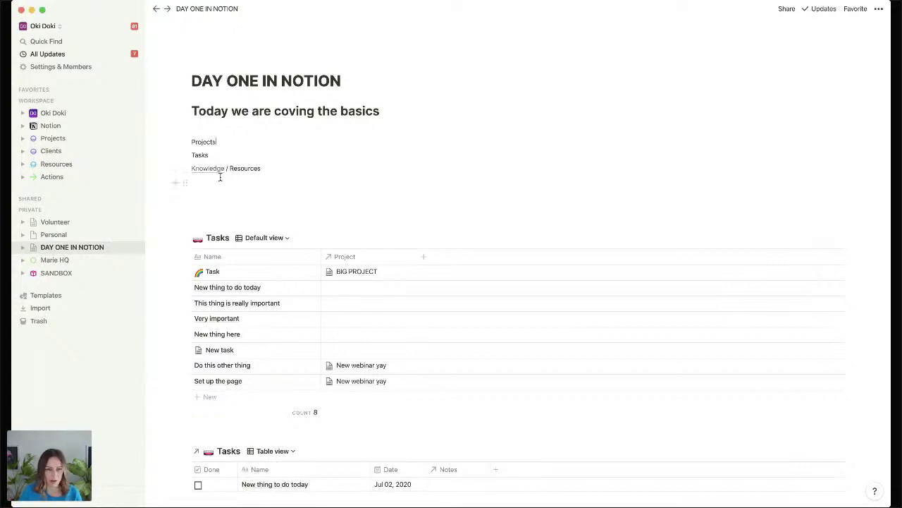
pyautogui.click(220, 179)
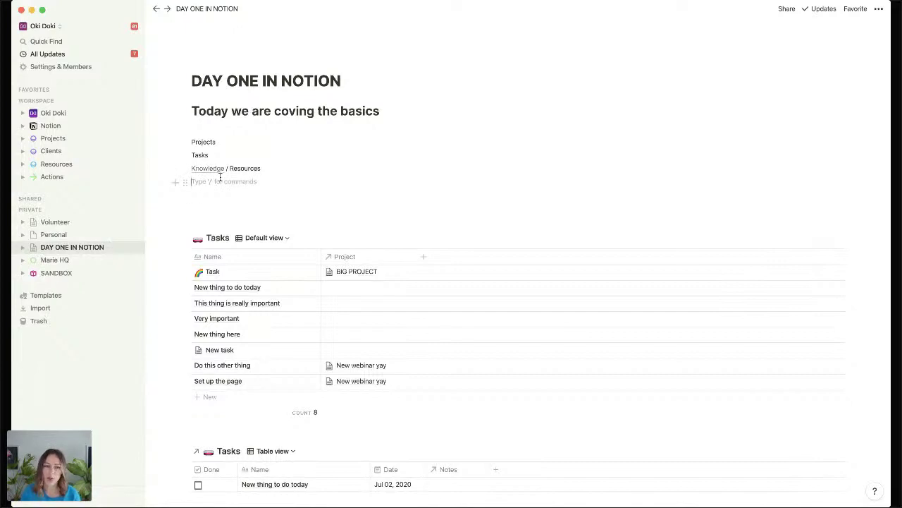
pyautogui.write('Conten')
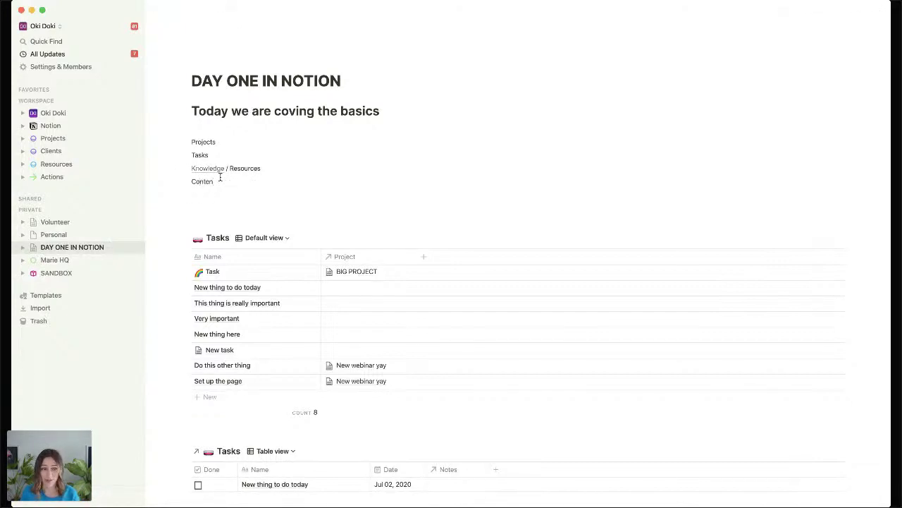
pyautogui.write('t')
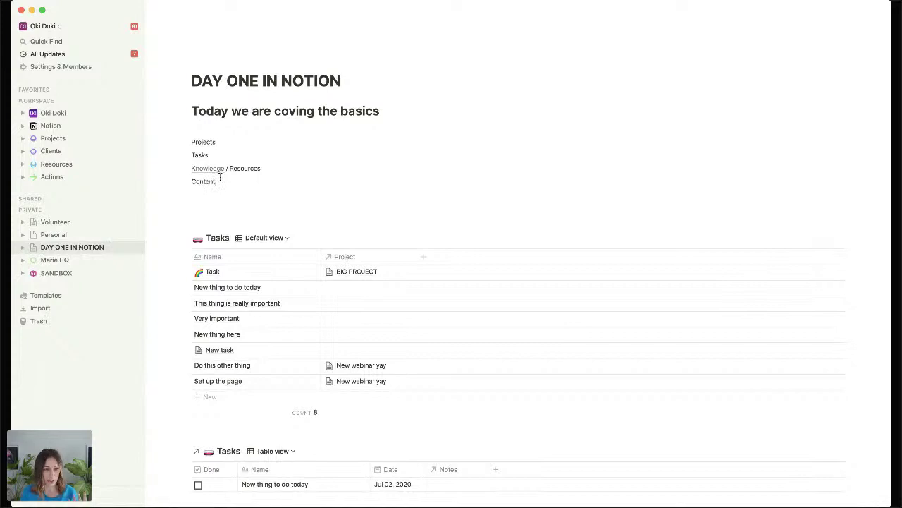
pyautogui.press('Return')
pyautogui.write('Tag')
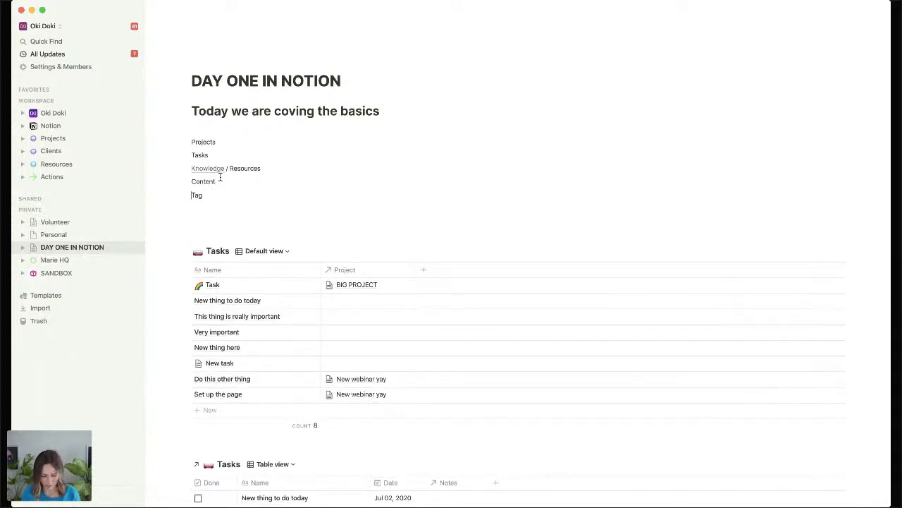
pyautogui.write('Master')
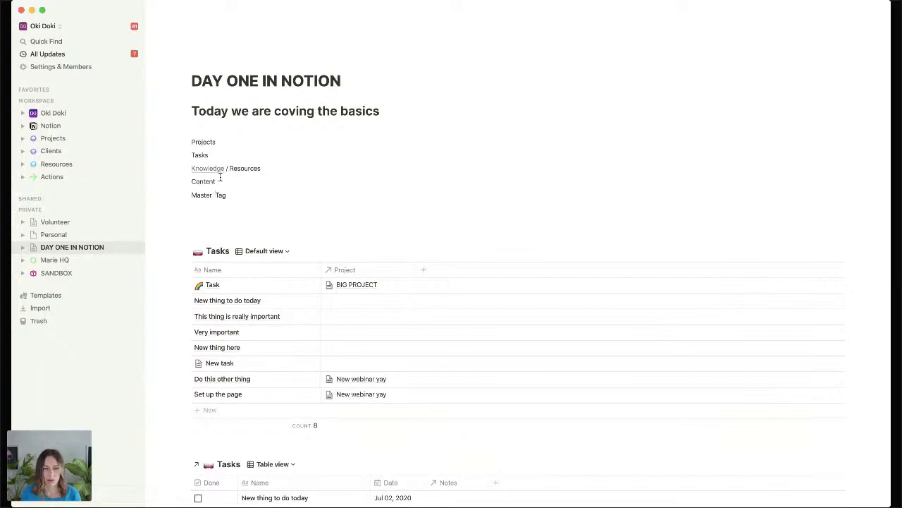
pyautogui.press('Right')
pyautogui.press('Right')
pyautogui.press('Right')
pyautogui.write('datab')
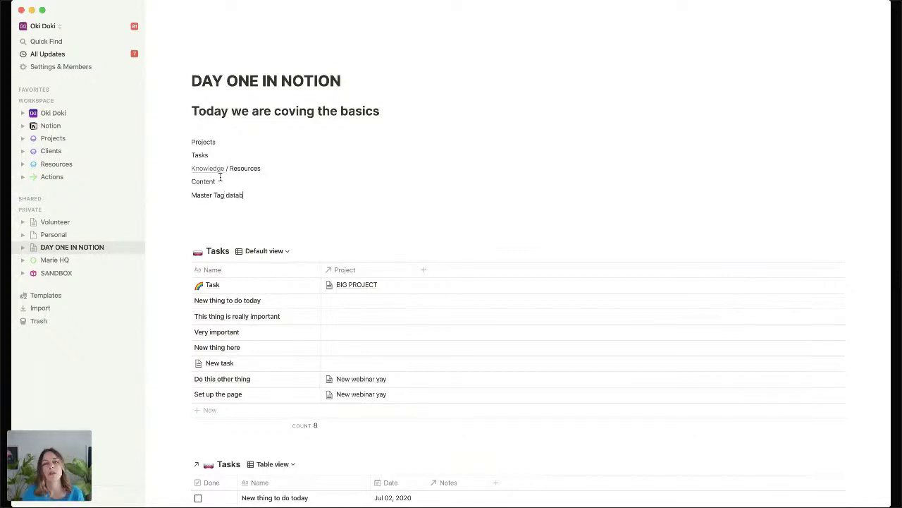
pyautogui.write('ase')
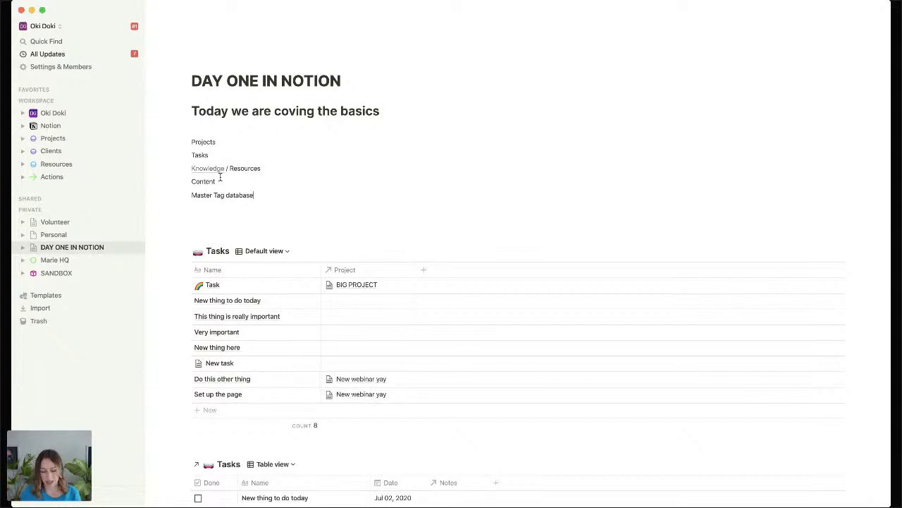
pyautogui.press('Return')
pyautogui.write('Goa')
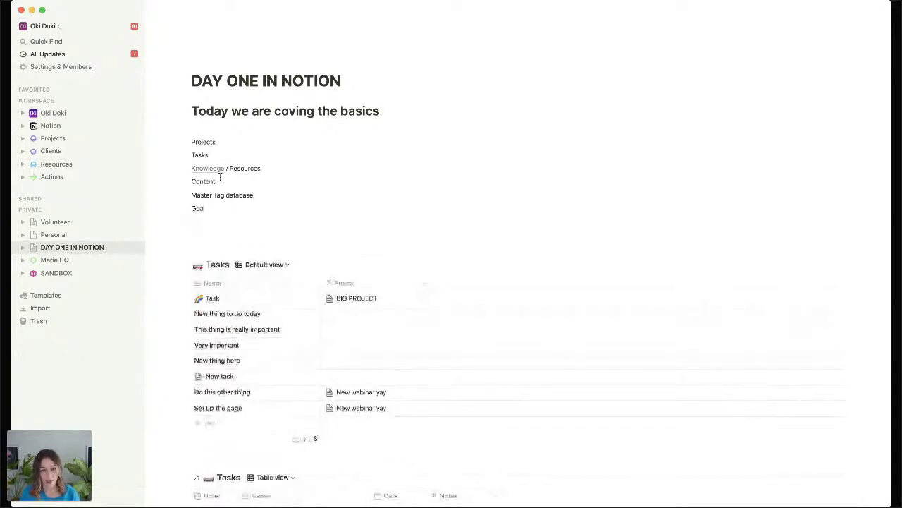
pyautogui.write('ls + Outcomes')
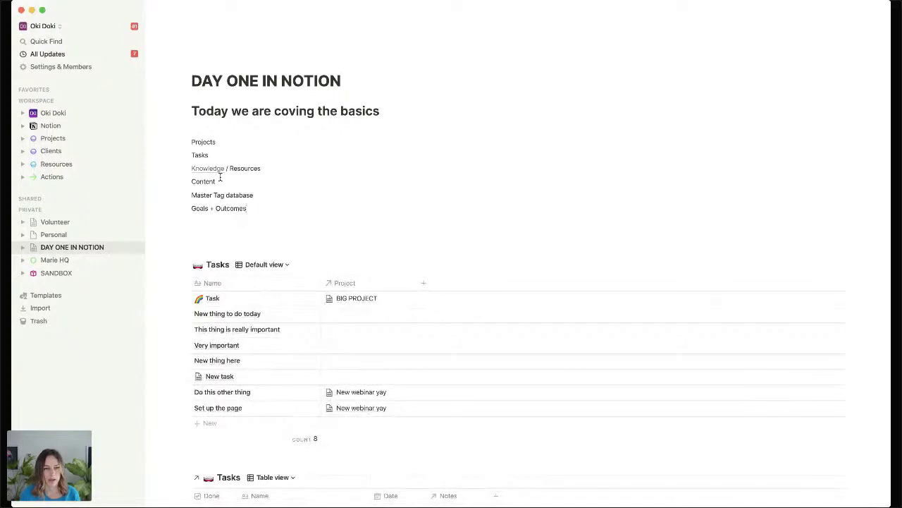
pyautogui.press('Return')
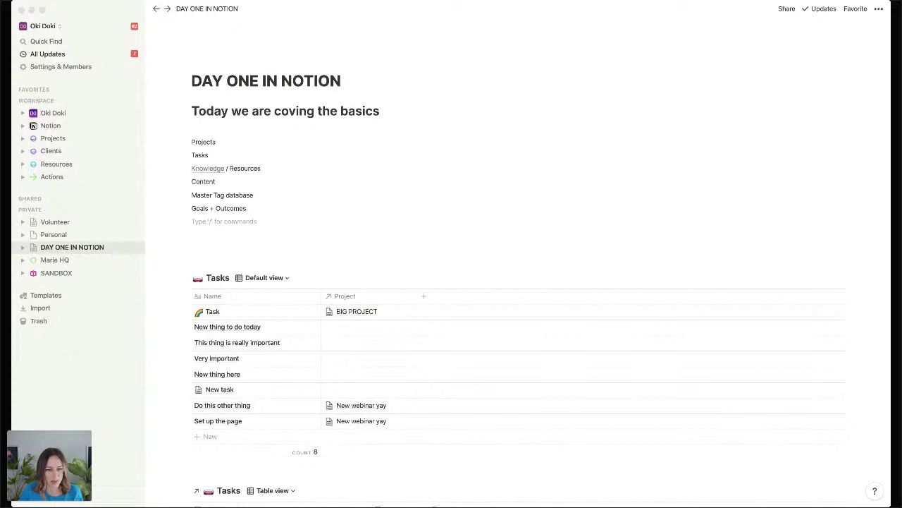
# Review the whole DAY ONE IN NOTION page, then bring up its Share panel.
pyautogui.click(715, 153)
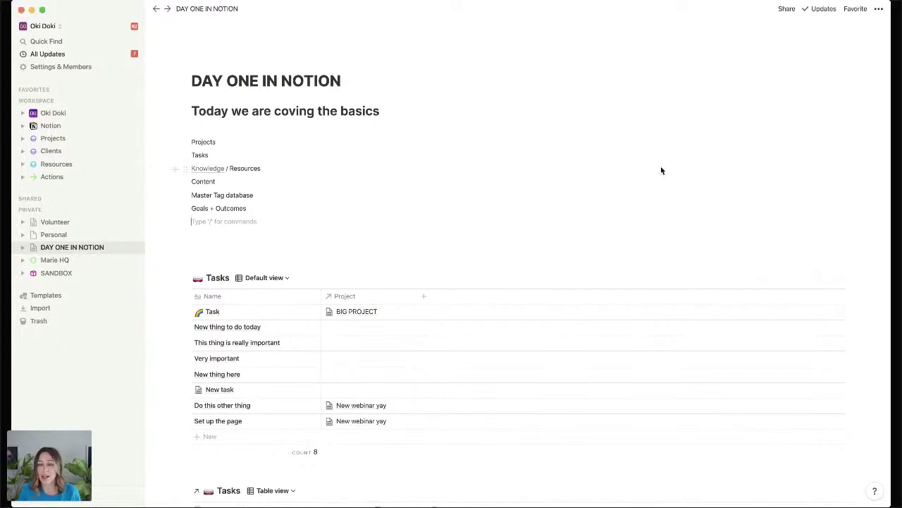
pyautogui.scroll(-5, 411, 237)
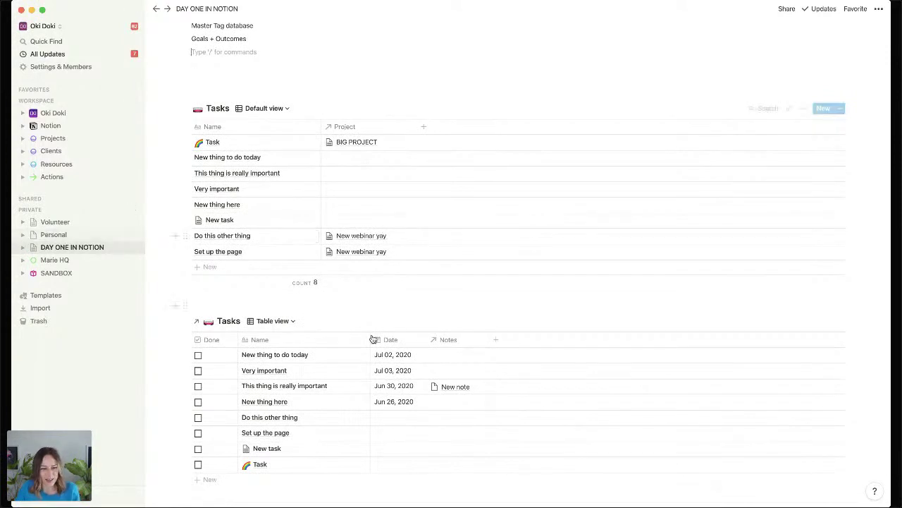
pyautogui.scroll(-15, 402, 321)
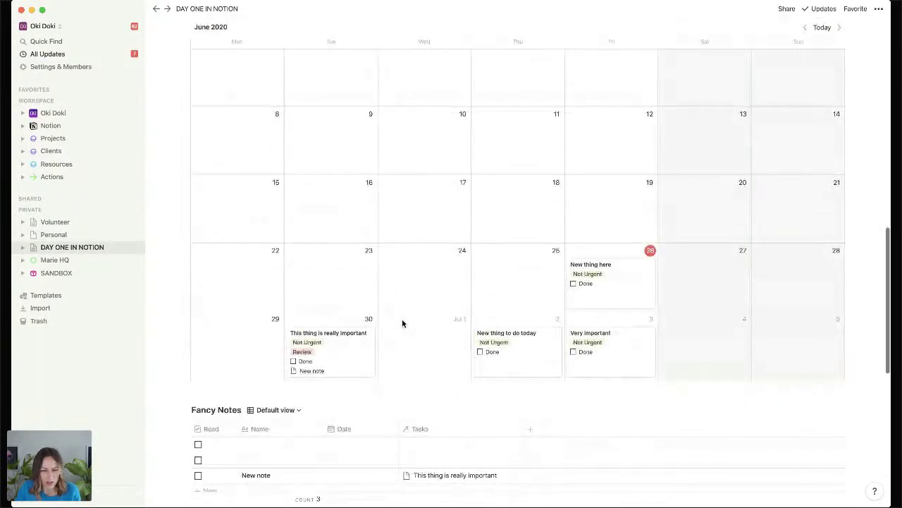
pyautogui.scroll(-10, 402, 323)
pyautogui.scroll(12, 401, 341)
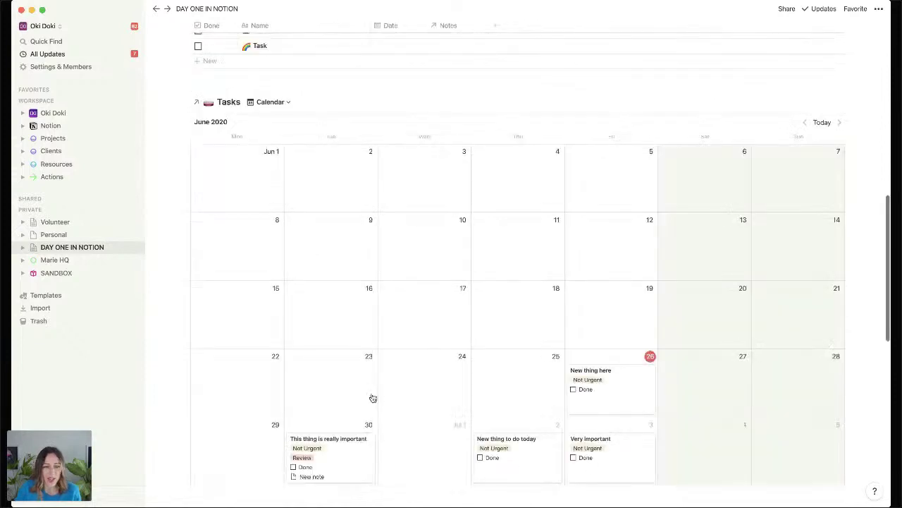
pyautogui.scroll(20, 372, 398)
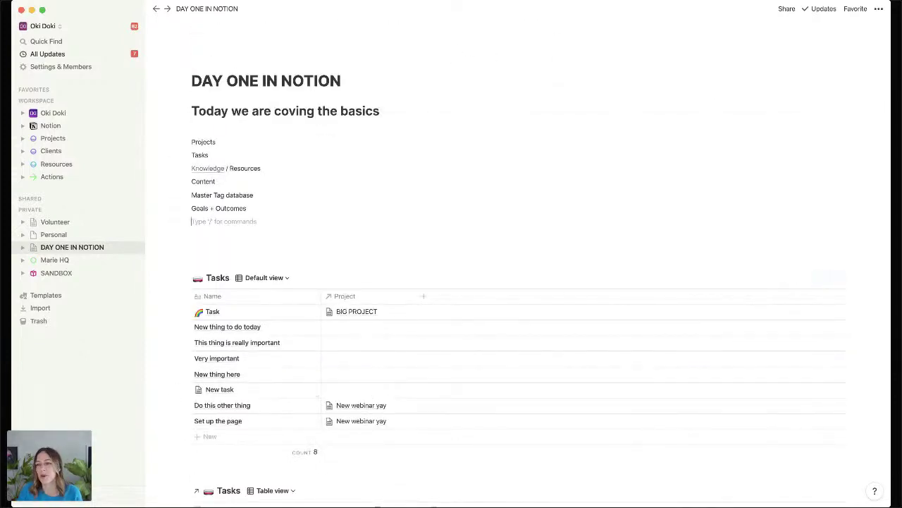
pyautogui.click(786, 9)
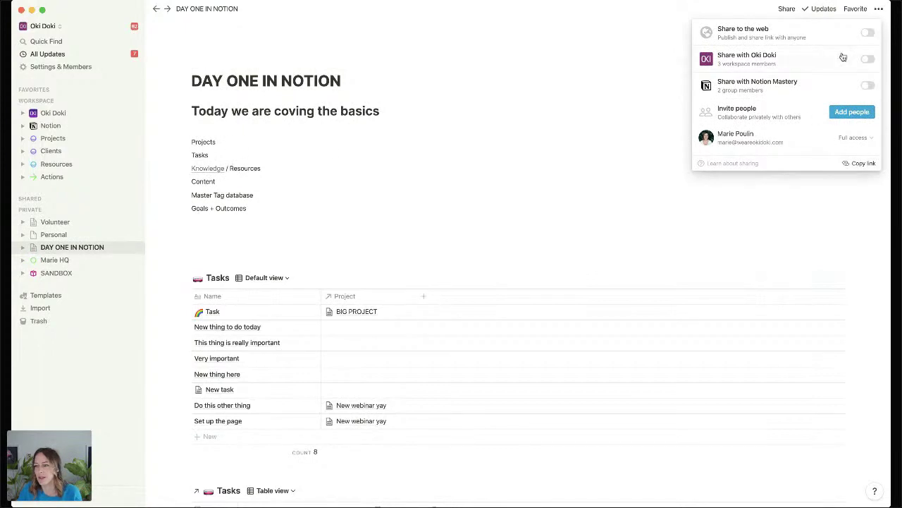
# Turn on Share to the web, copy the public link, and close the Share panel.
pyautogui.click(868, 32)
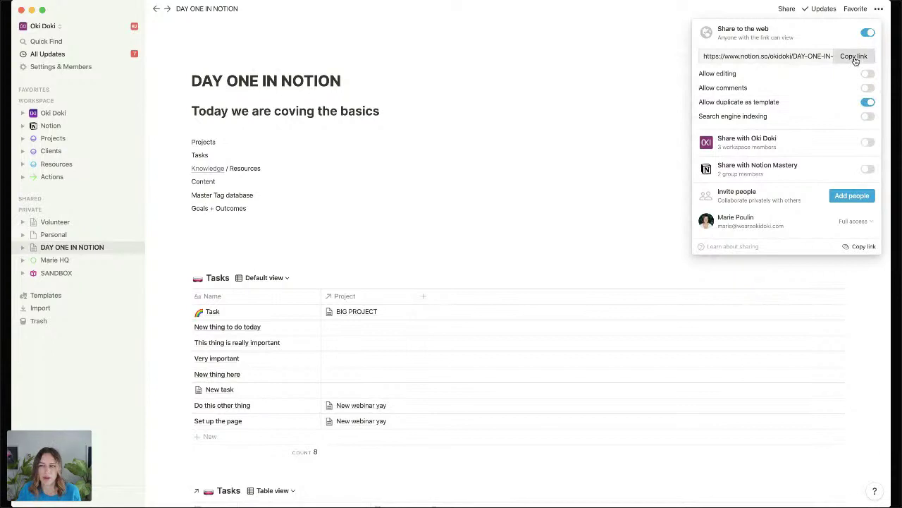
pyautogui.click(854, 57)
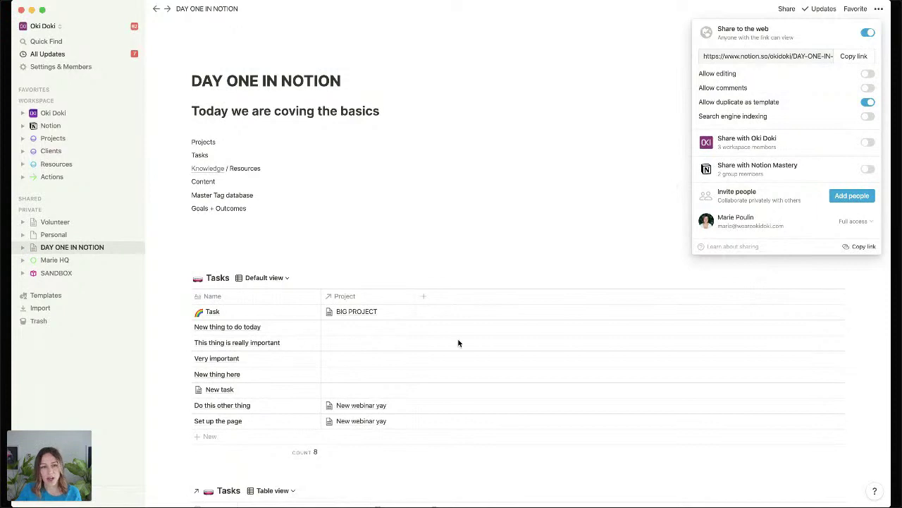
pyautogui.click(209, 239)
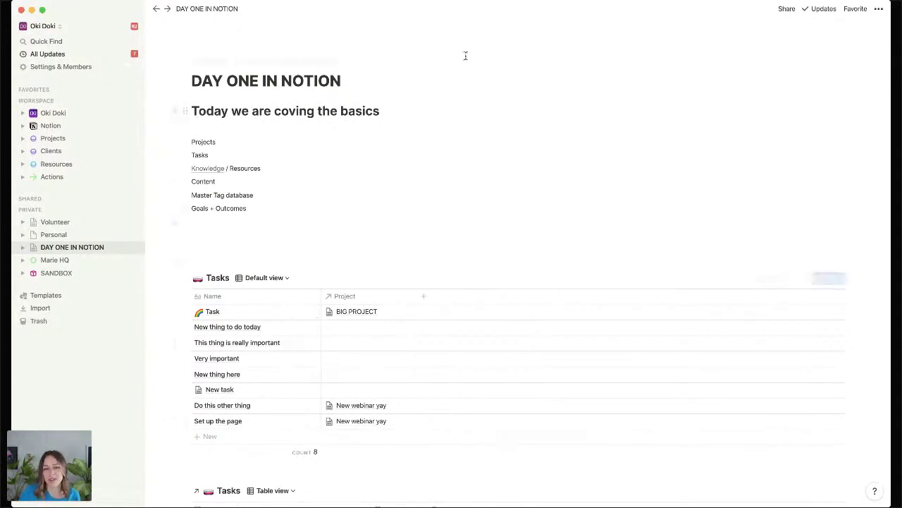
pyautogui.scroll(-2, 242, 265)
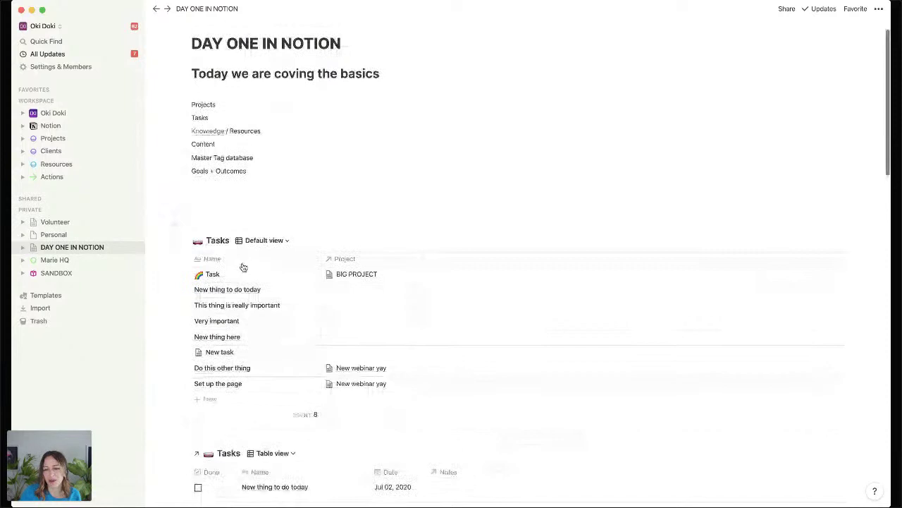
pyautogui.scroll(-10, 243, 267)
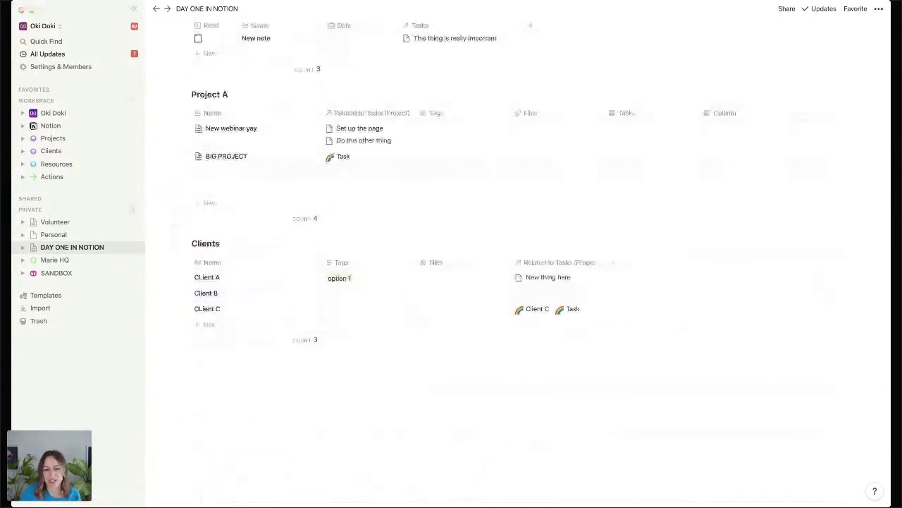